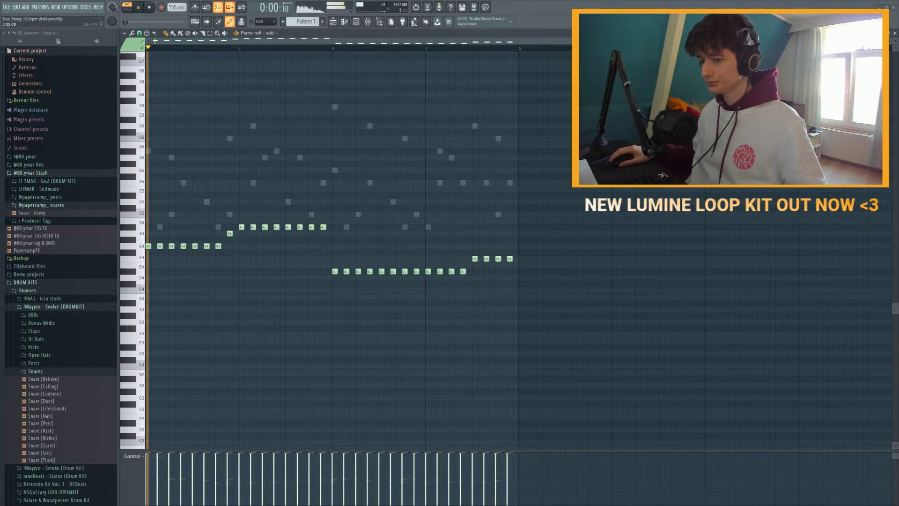
# Step: Add a Serum instrument and step back through its lead presets to the one using the Acid and Basic Mini wavetables
pyautogui.click(356, 27)
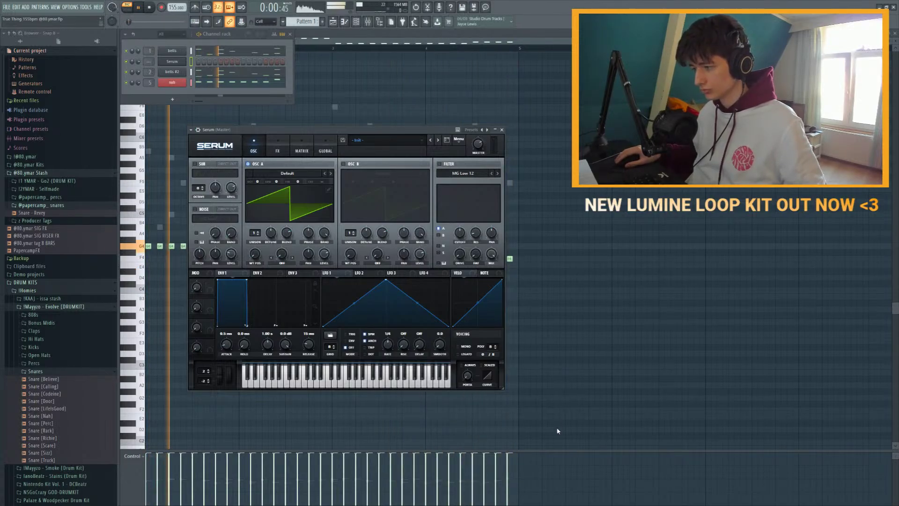
pyautogui.click(432, 140)
pyautogui.click(432, 140)
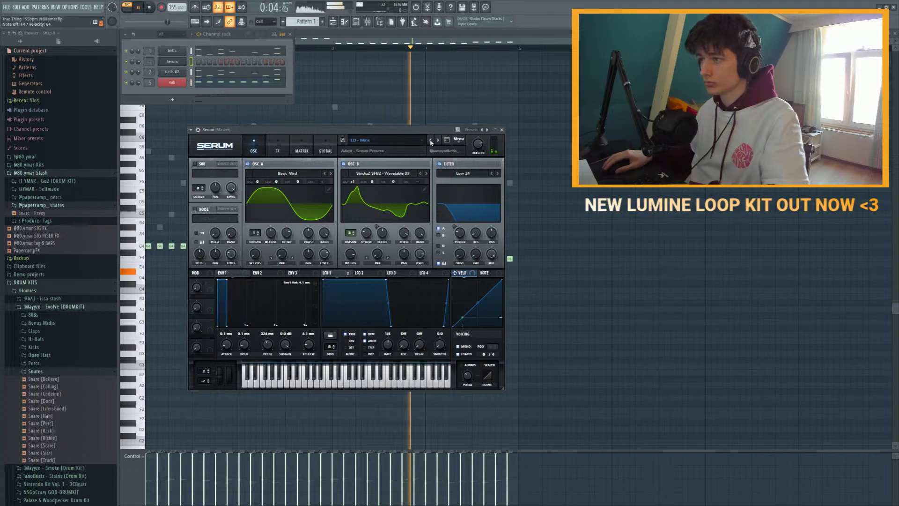
pyautogui.click(430, 141)
pyautogui.click(429, 141)
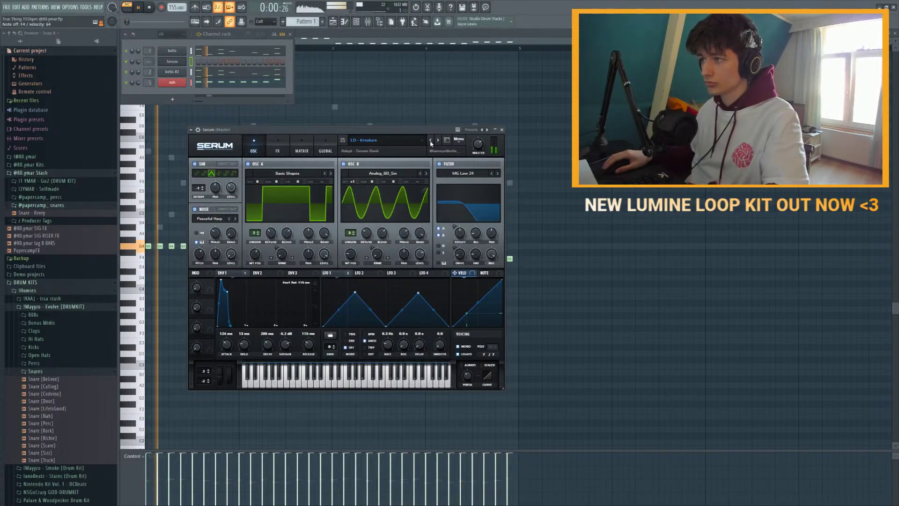
pyautogui.click(429, 140)
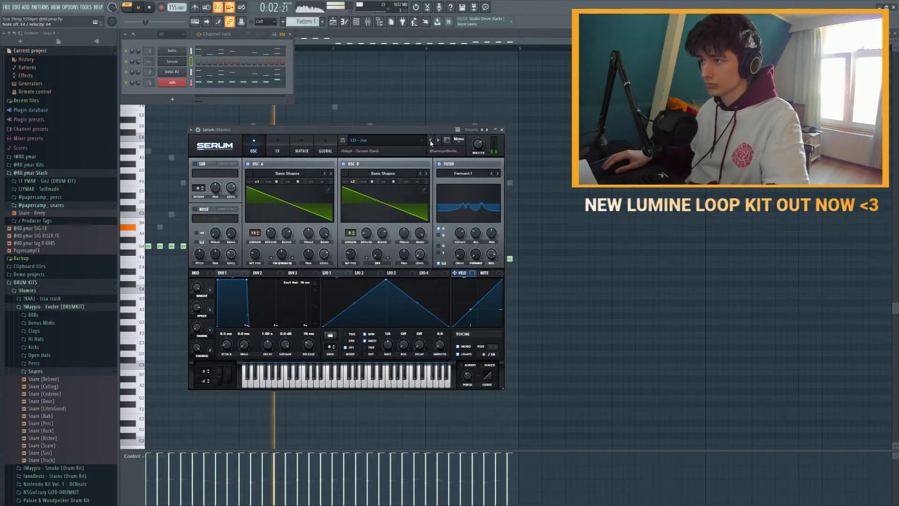
pyautogui.click(431, 141)
pyautogui.click(149, 8)
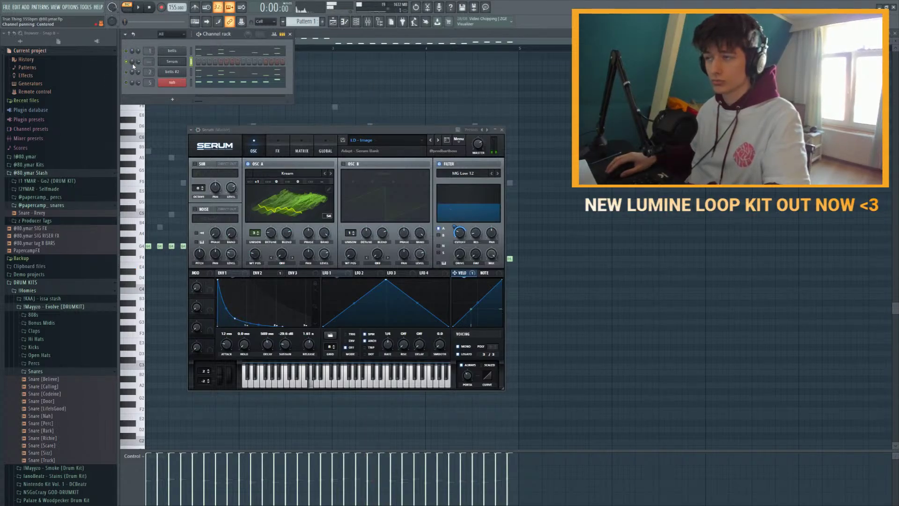
pyautogui.click(430, 141)
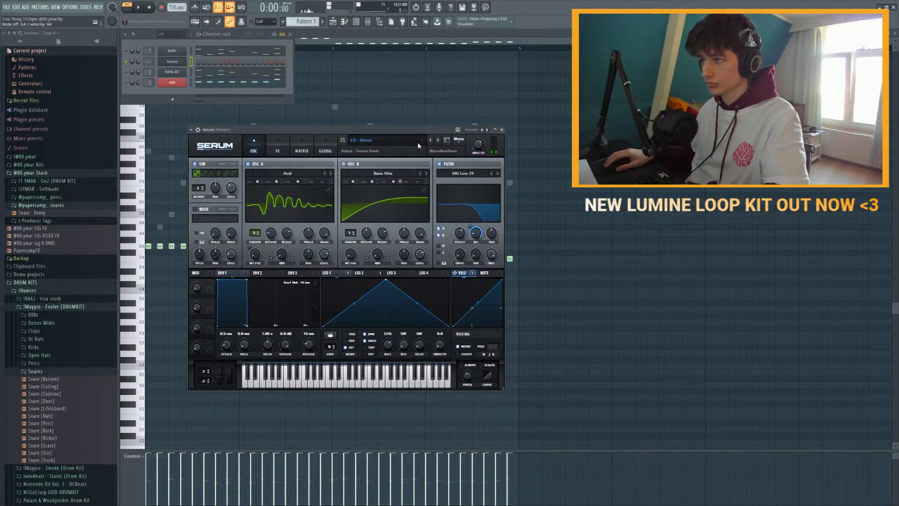
# Step: Name the Serum channel "lead" and move it below bells #2 in the channel order
pyautogui.press('space')
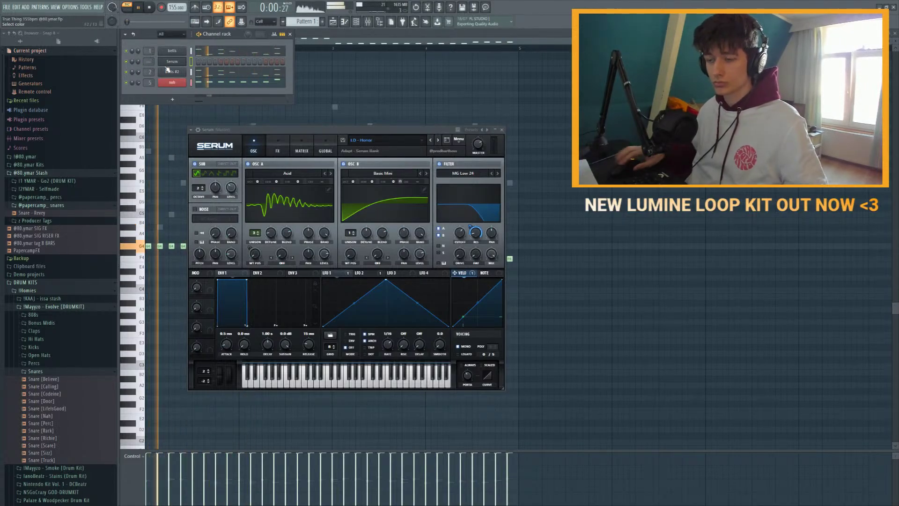
pyautogui.hotkey('alt', 'Down')
pyautogui.press('space')
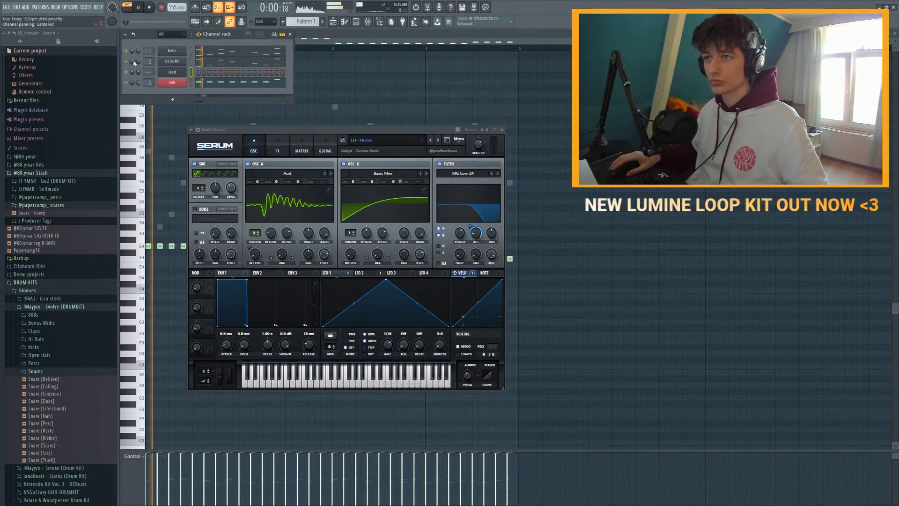
# Step: Draw a longer G5 note and a short A#5 note in bar 1 of the lead and transpose both down one octave
pyautogui.press('F7')
pyautogui.press('space')
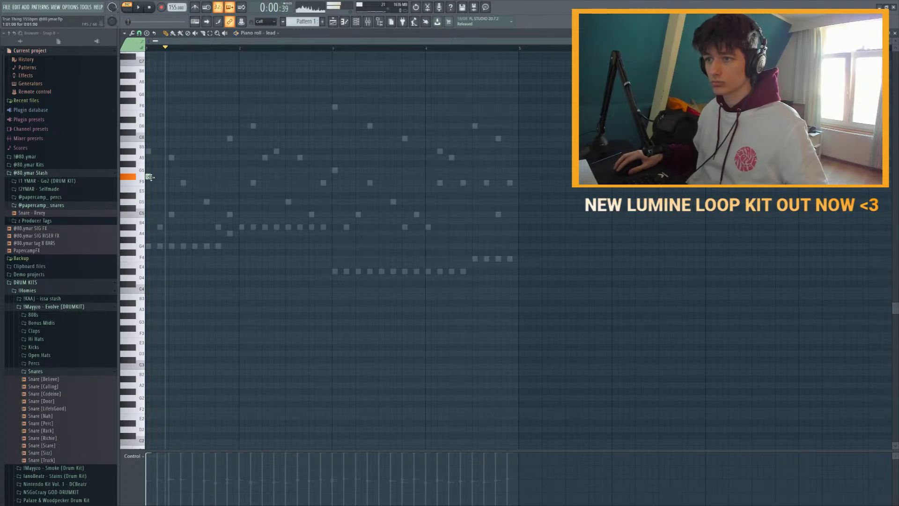
pyautogui.scroll(1, 165, 45)
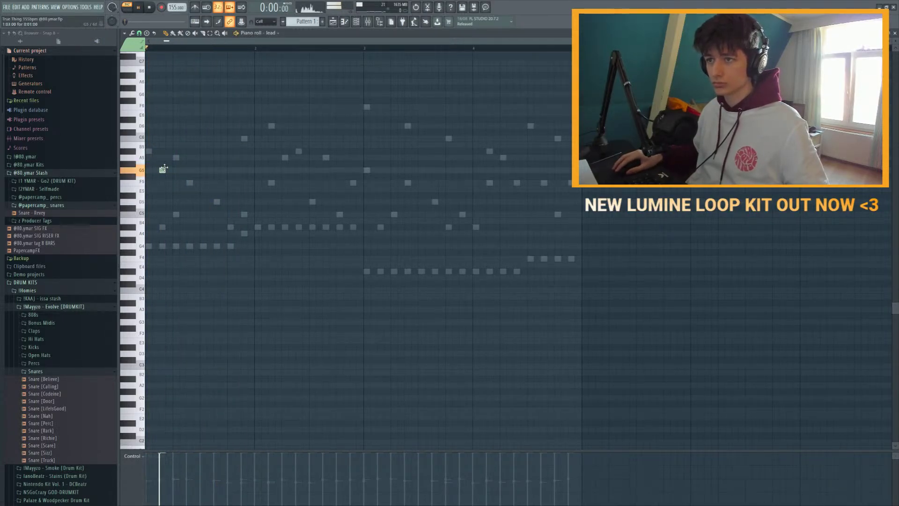
pyautogui.moveTo(164, 168); pyautogui.dragTo(193, 170)
pyautogui.click(182, 157)
pyautogui.press('space')
pyautogui.press('space')
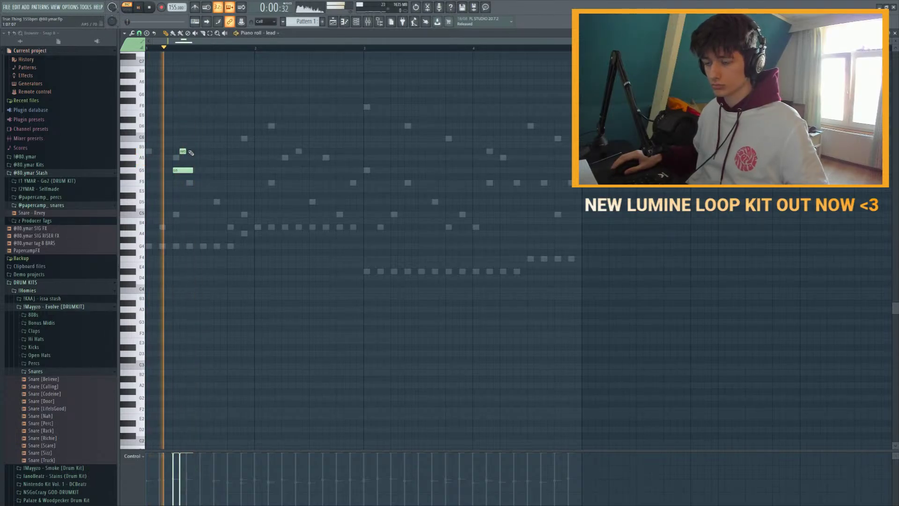
pyautogui.hotkey('ctrl', 'Down')
# Step: Solo the lead channel and step back through Serum's lead presets to the one using SawRoundedToSquare in both oscillators
pyautogui.press('space')
pyautogui.press('F6')
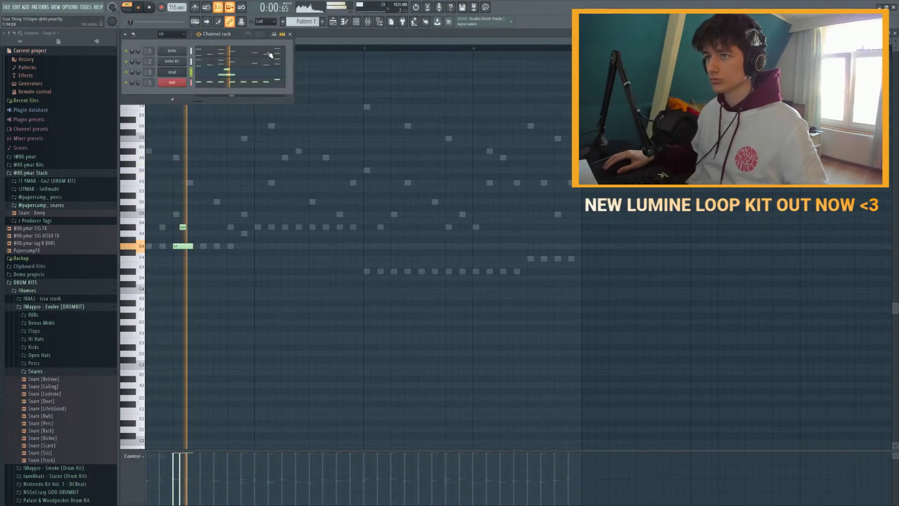
pyautogui.rightClick(127, 73)
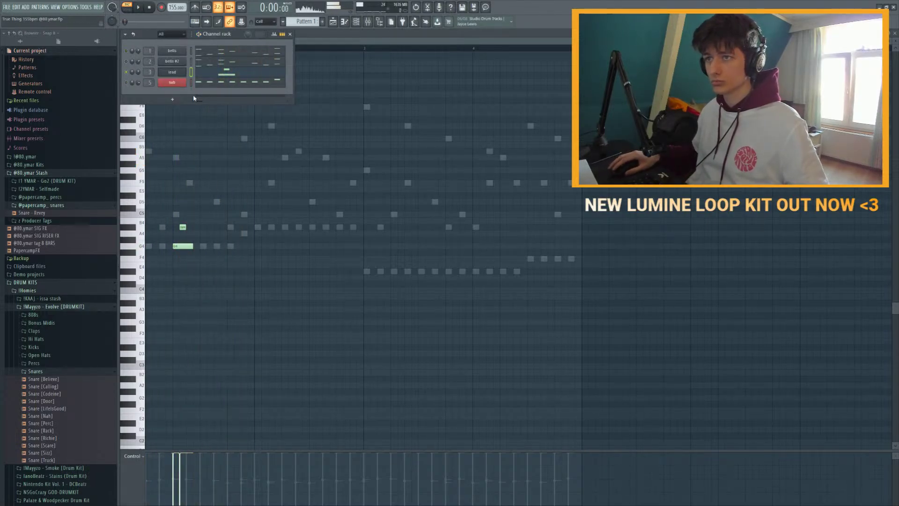
pyautogui.click(172, 71)
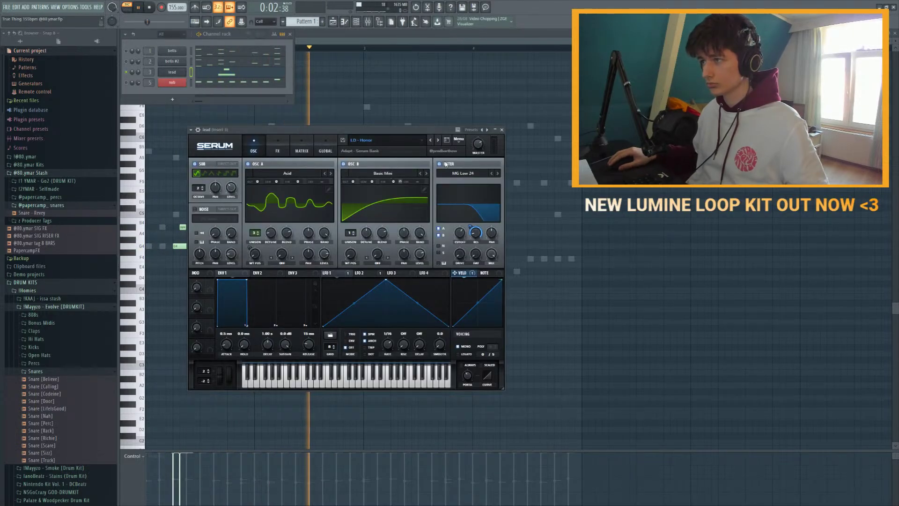
pyautogui.click(431, 140)
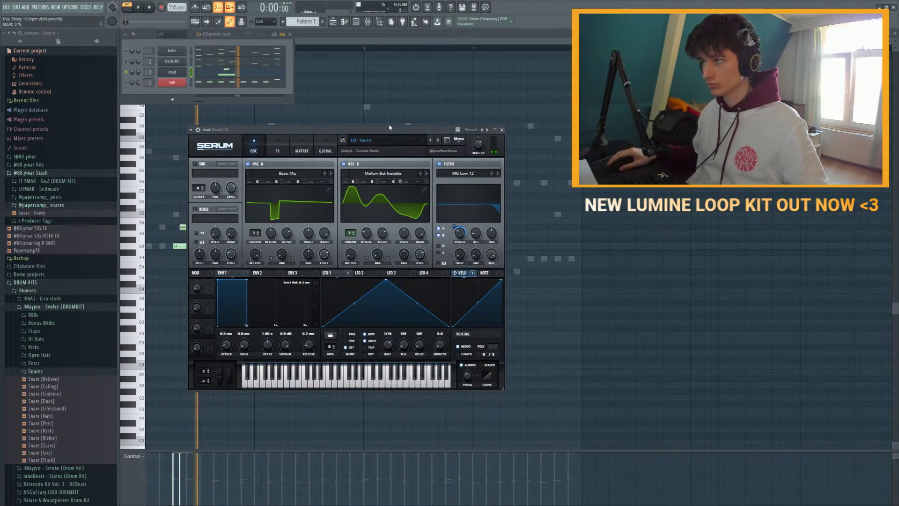
pyautogui.click(438, 140)
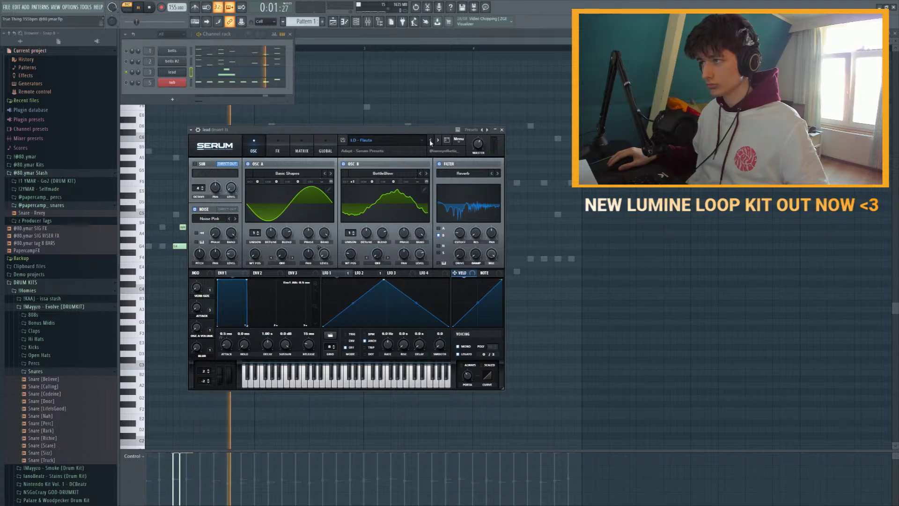
pyautogui.click(431, 140)
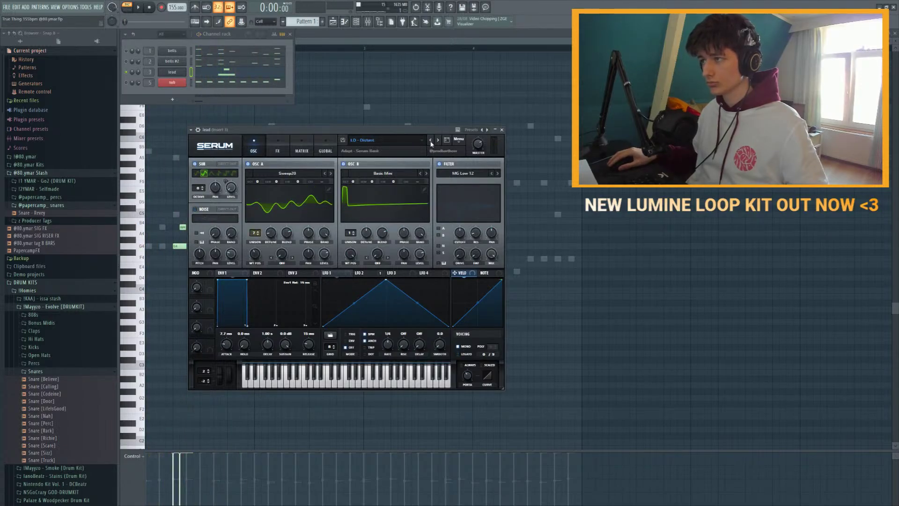
pyautogui.click(430, 140)
pyautogui.click(431, 140)
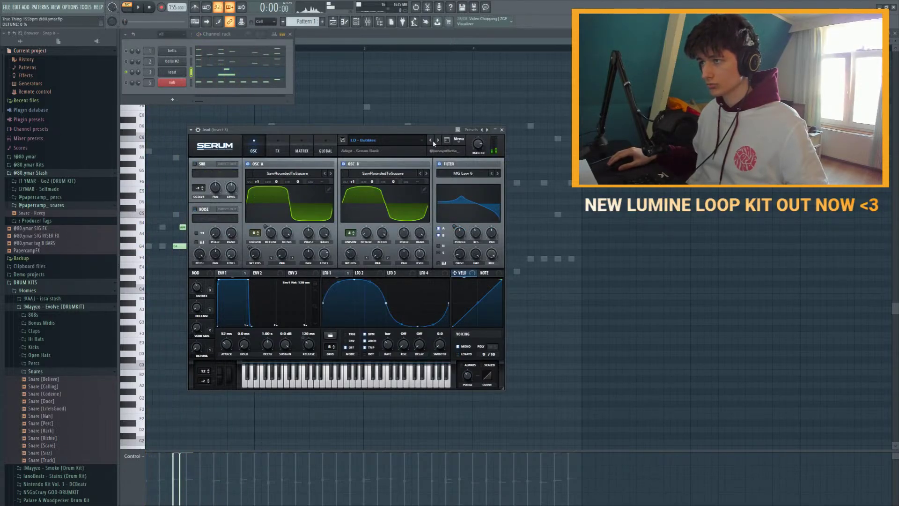
# Step: Lengthen the lead's A#4 note to end with the G4 note and play it together with the other channels
pyautogui.click(391, 121)
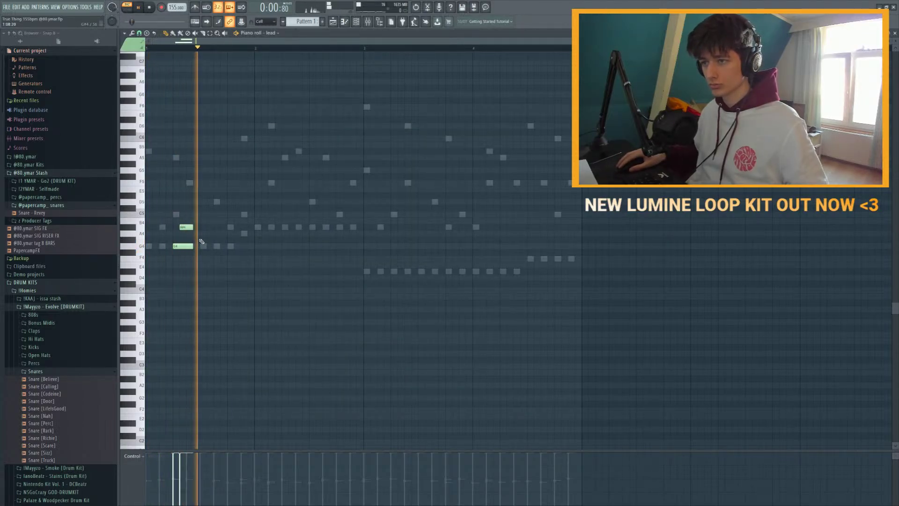
pyautogui.press('space')
pyautogui.press('F6')
pyautogui.press('space')
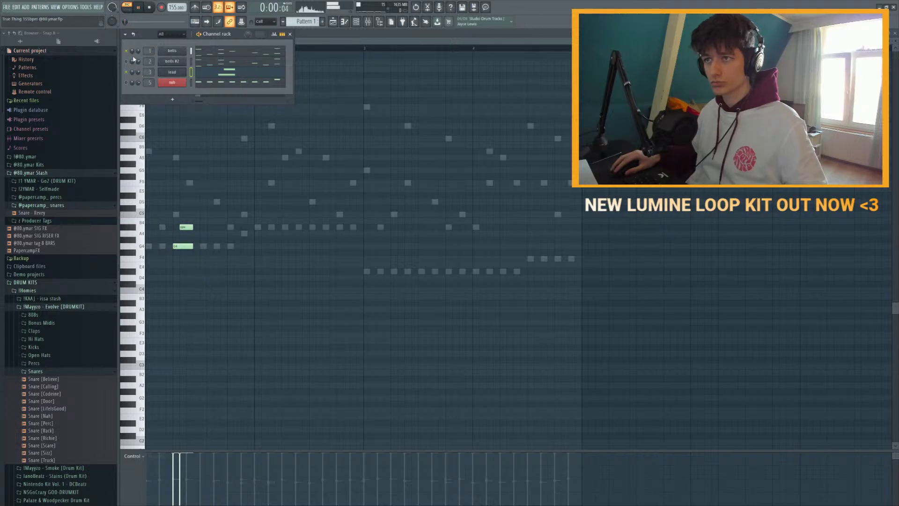
pyautogui.press('F6')
pyautogui.press('space')
# Step: Continue the lead with descending F4, D#4 and D4 notes in bar 1 and rising D4, F4 and G4 notes opening bar 2
pyautogui.click(203, 258)
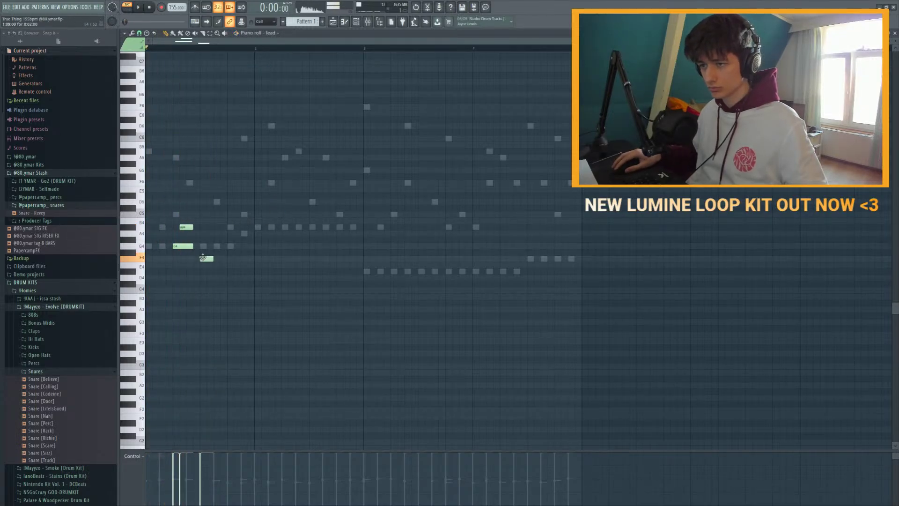
pyautogui.press('space')
pyautogui.click(211, 272)
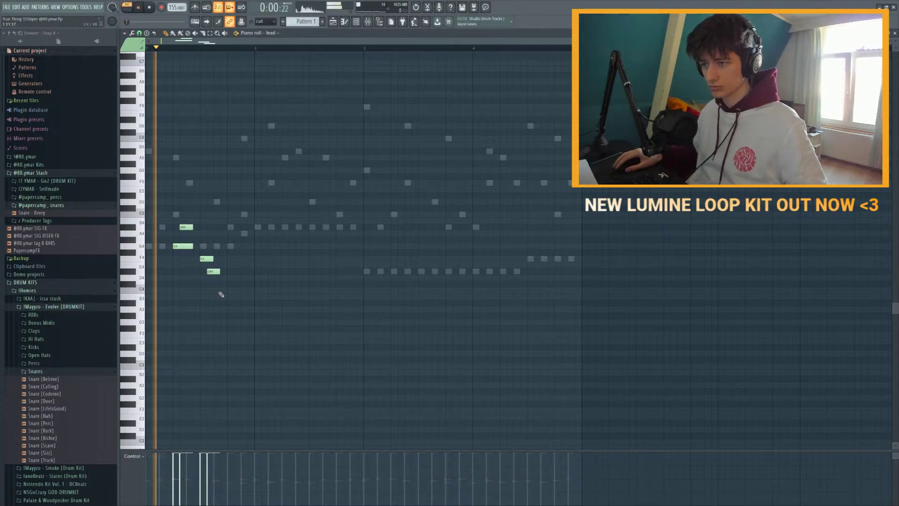
pyautogui.click(232, 284)
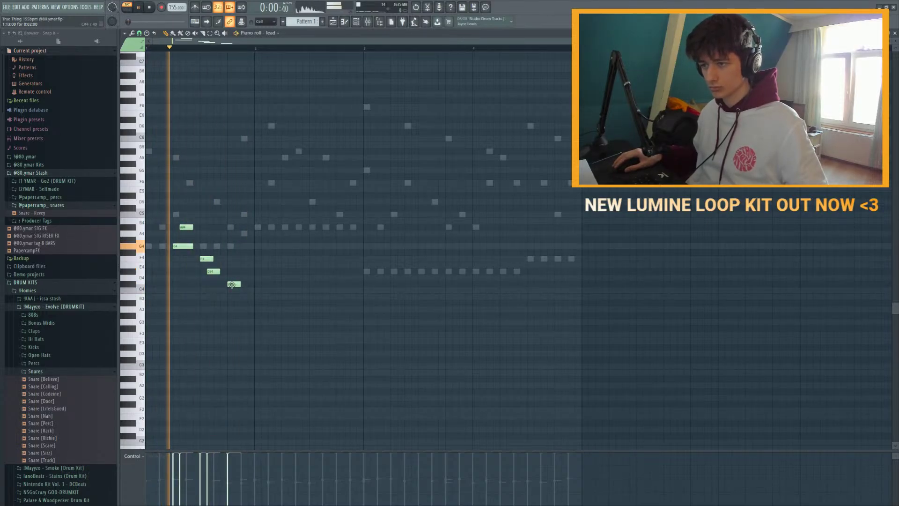
pyautogui.moveTo(232, 284); pyautogui.dragTo(232, 278)
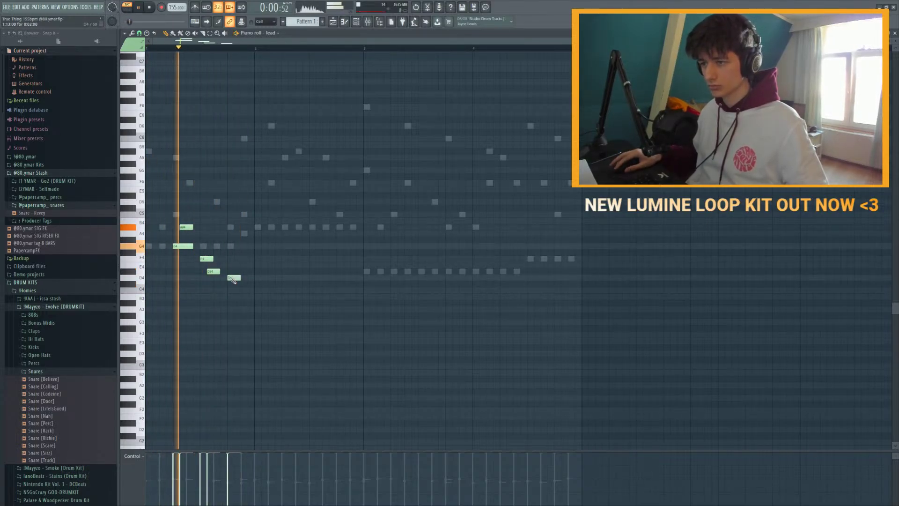
pyautogui.press('space')
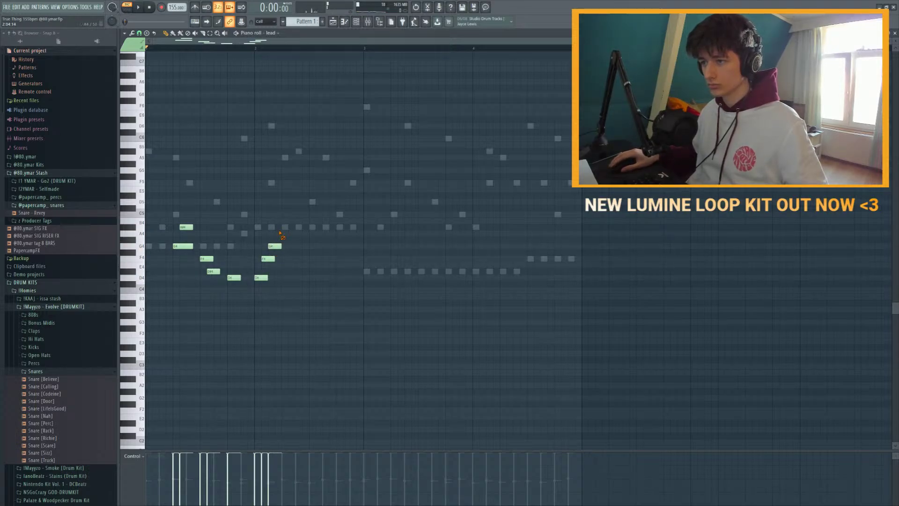
pyautogui.moveTo(291, 240); pyautogui.dragTo(284, 240)
pyautogui.press('space')
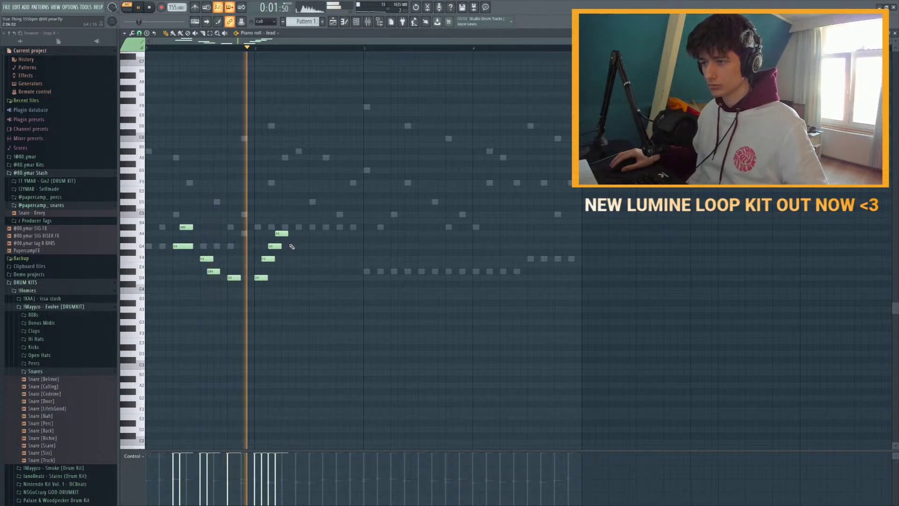
pyautogui.rightClick(284, 233)
pyautogui.press('space')
# Step: Shorten the D4, F4 and G4 notes opening bar 2 and add a longer A#4 note after them
pyautogui.press('space')
pyautogui.moveTo(283, 243)
pyautogui.mouseDown()
pyautogui.moveTo(248, 294)
pyautogui.moveTo(275, 246)
pyautogui.mouseUp()
pyautogui.press('space')
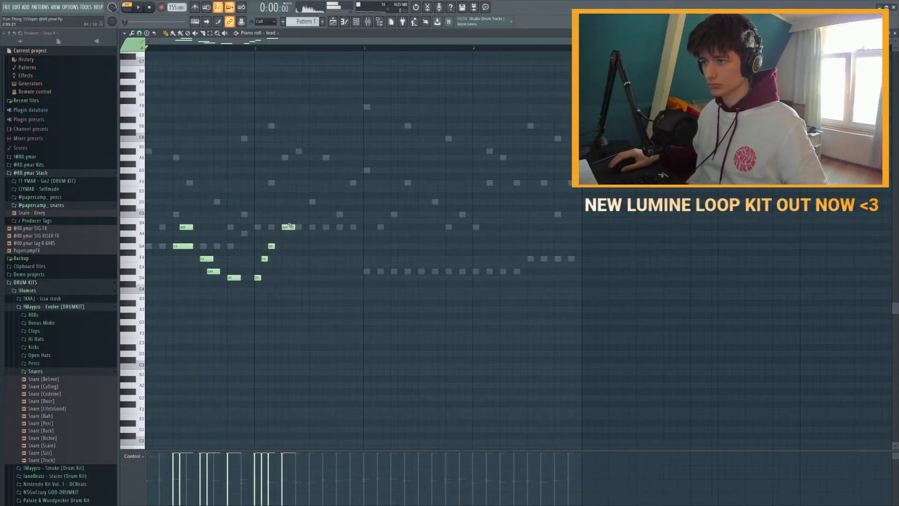
pyautogui.press('space')
pyautogui.moveTo(288, 228); pyautogui.dragTo(288, 228)
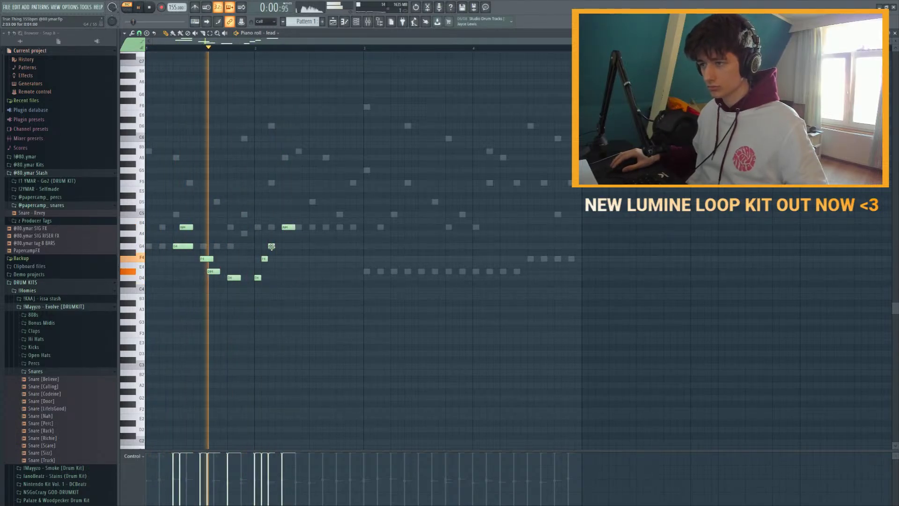
# Step: Finish bar 2 with short descending D5, C5, A#4 and A4 notes and play the melody back
pyautogui.click(271, 247)
pyautogui.press('space')
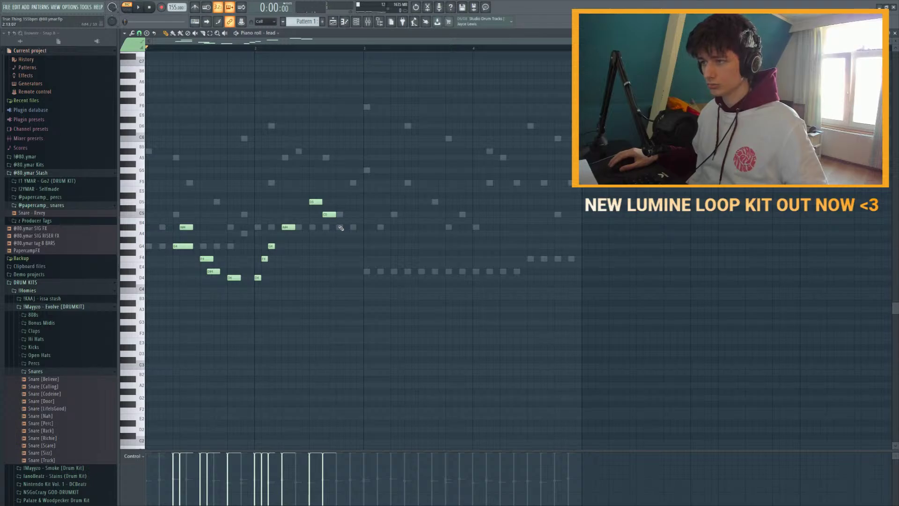
pyautogui.press('space')
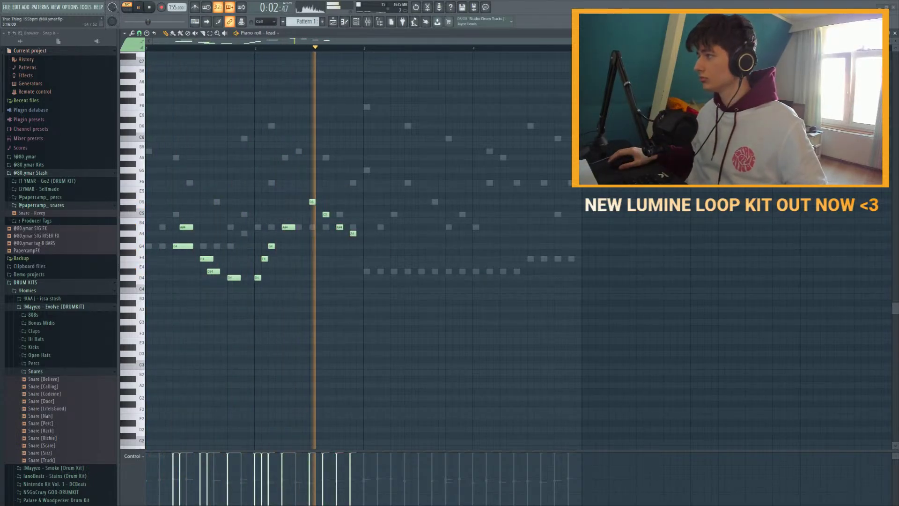
pyautogui.press('space')
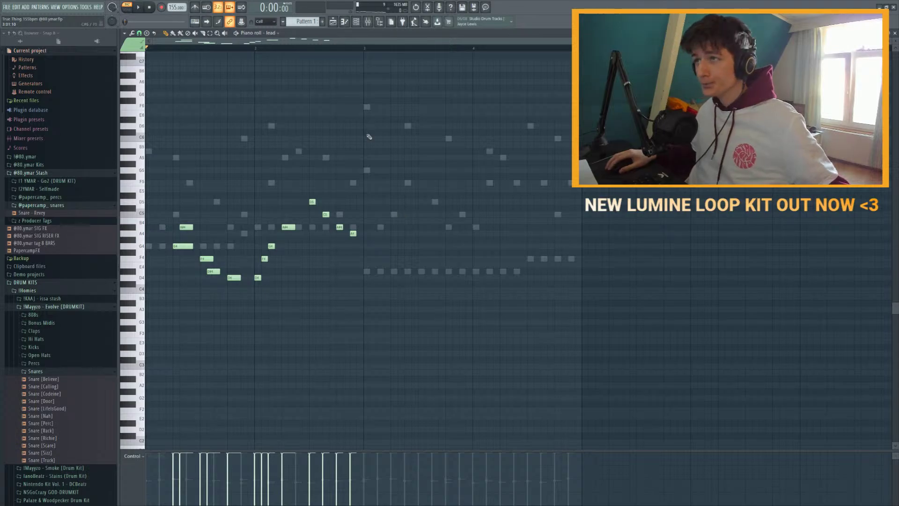
# Step: Duplicate the two-bar lead melody into bars 3 and 4 and play the full pattern
pyautogui.click(366, 53)
pyautogui.hotkey('ctrl', 'a')
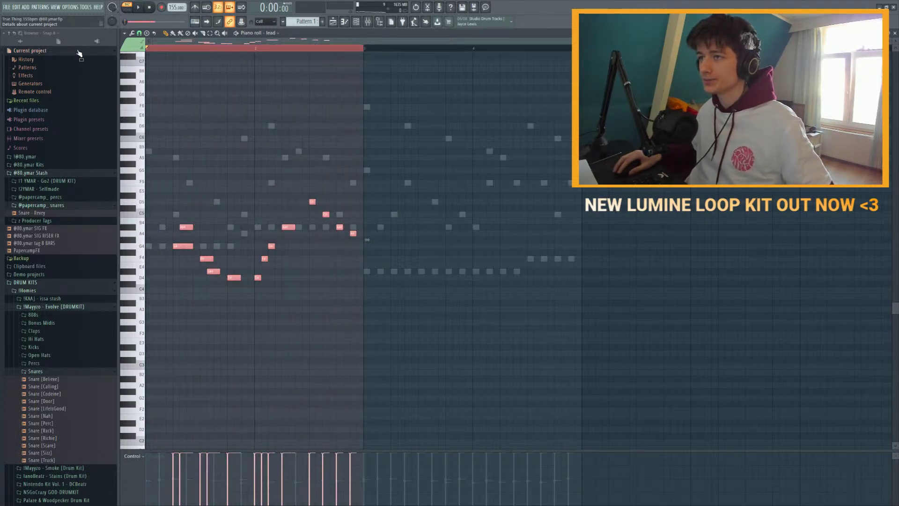
pyautogui.hotkey('ctrl', 'b')
pyautogui.hotkey('ctrl', 'd')
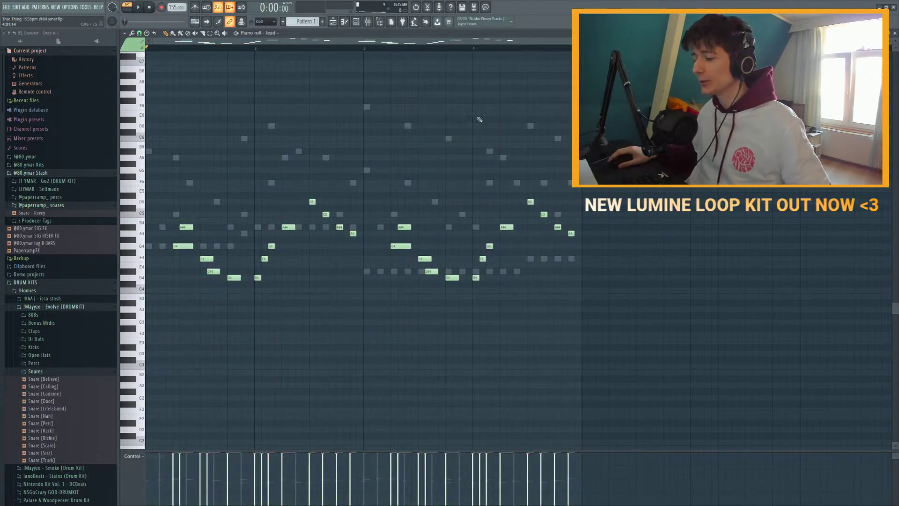
pyautogui.scroll(-1, 480, 120)
pyautogui.scroll(-2, 418, 76)
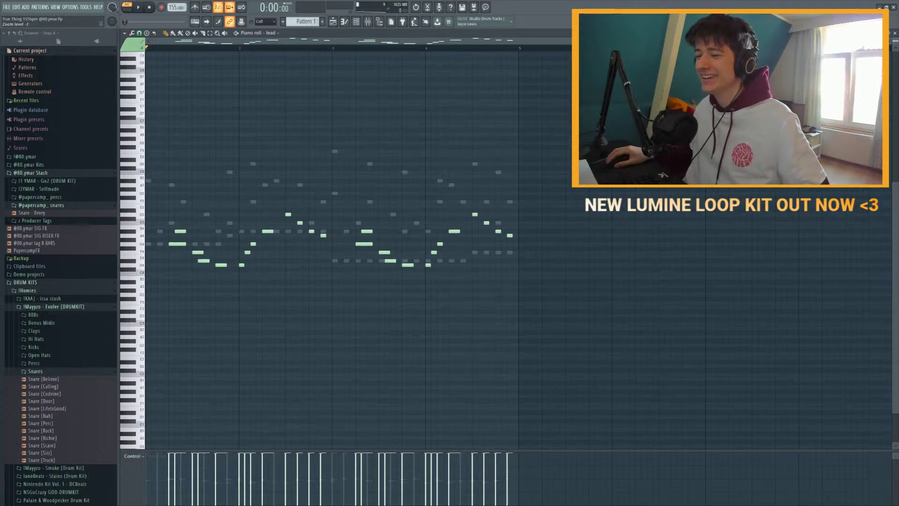
pyautogui.press('space')
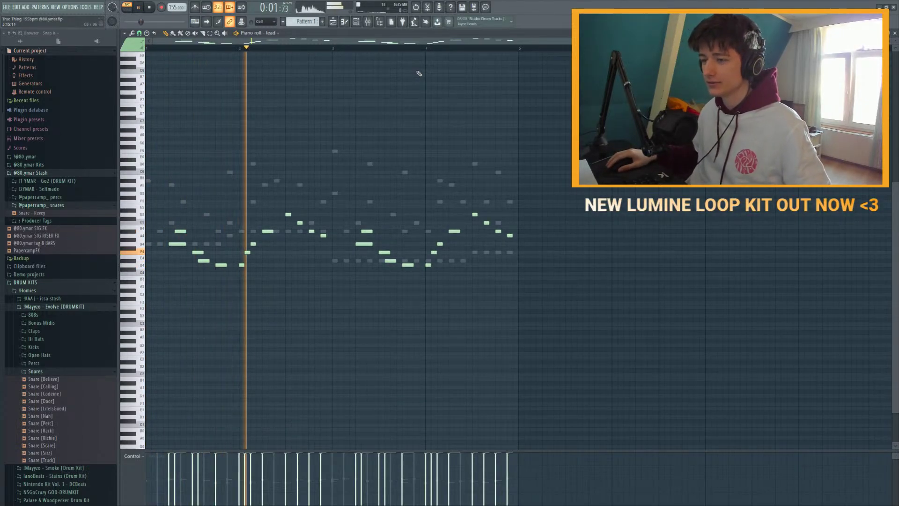
# Step: Add a D5 note above the long A#4 in bar 2 of the lead melody and play it back
pyautogui.press('space')
pyautogui.press('space')
pyautogui.scroll(2, 284, 221)
pyautogui.scroll(2, 284, 221)
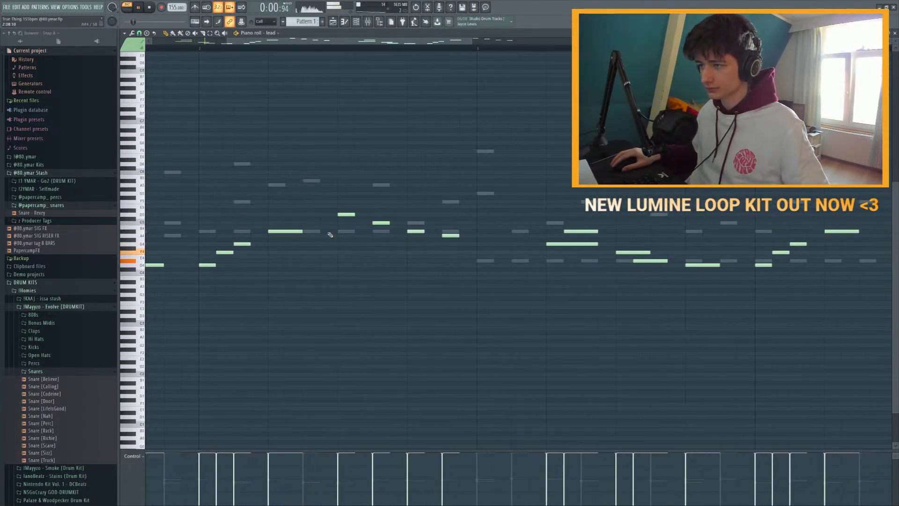
pyautogui.press('space')
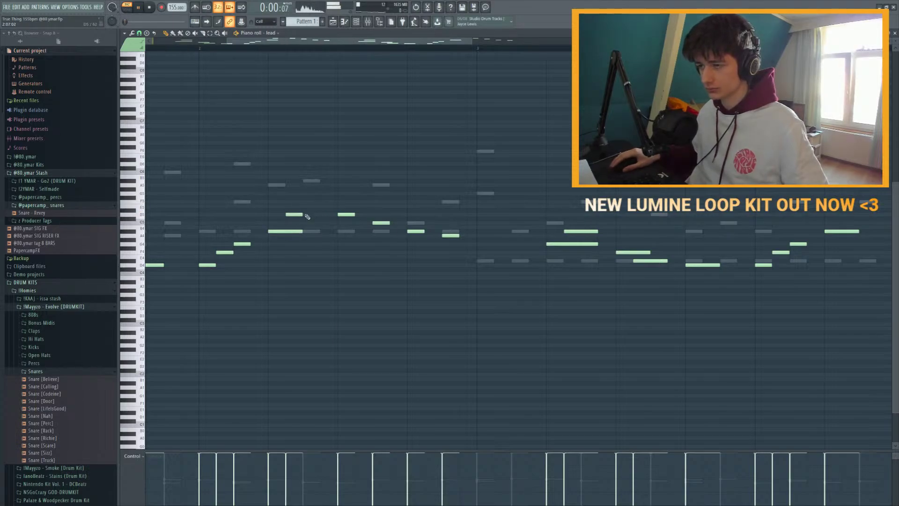
pyautogui.press('space')
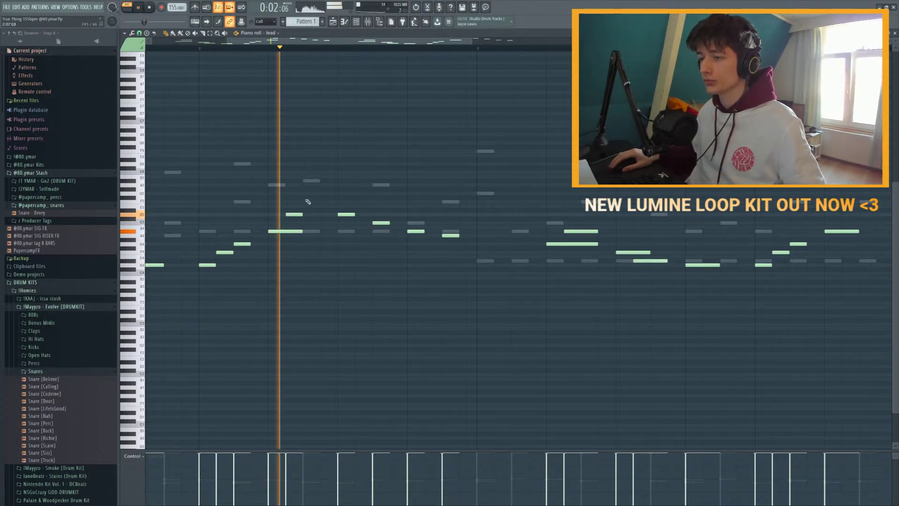
# Step: Move the added D5 to the end of the long A#4 in bar 2, change the following D5 to C5, and play it back
pyautogui.press('space')
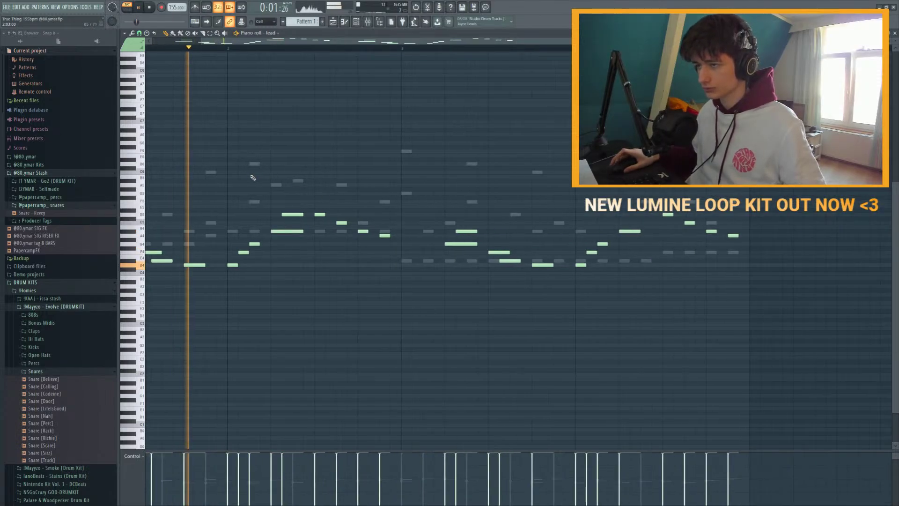
pyautogui.press('space')
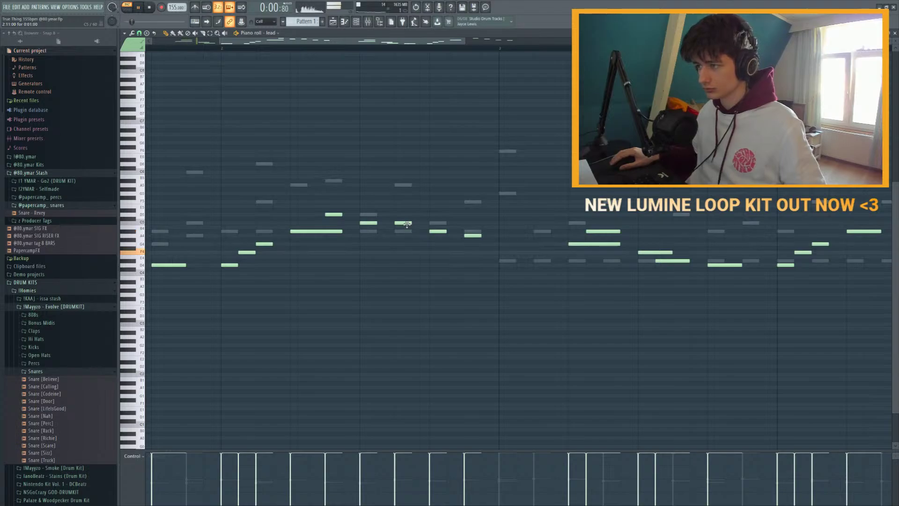
pyautogui.press('space')
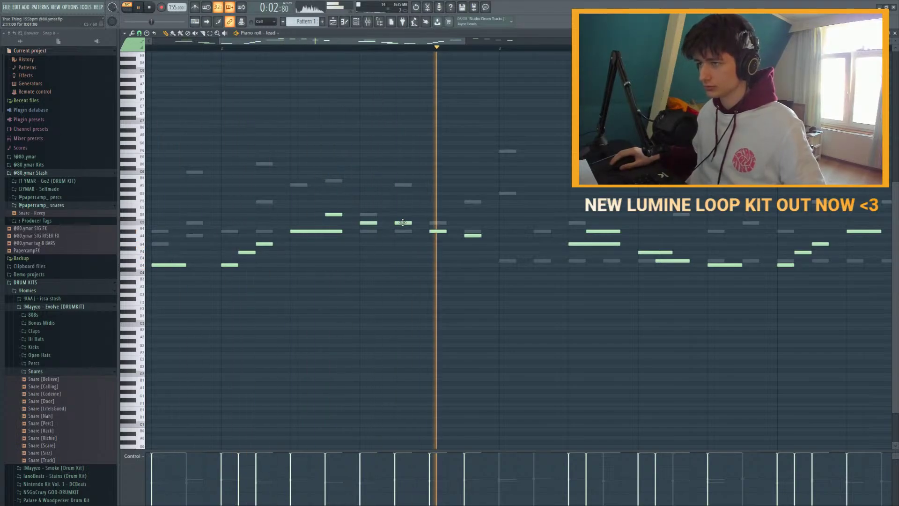
pyautogui.press('space')
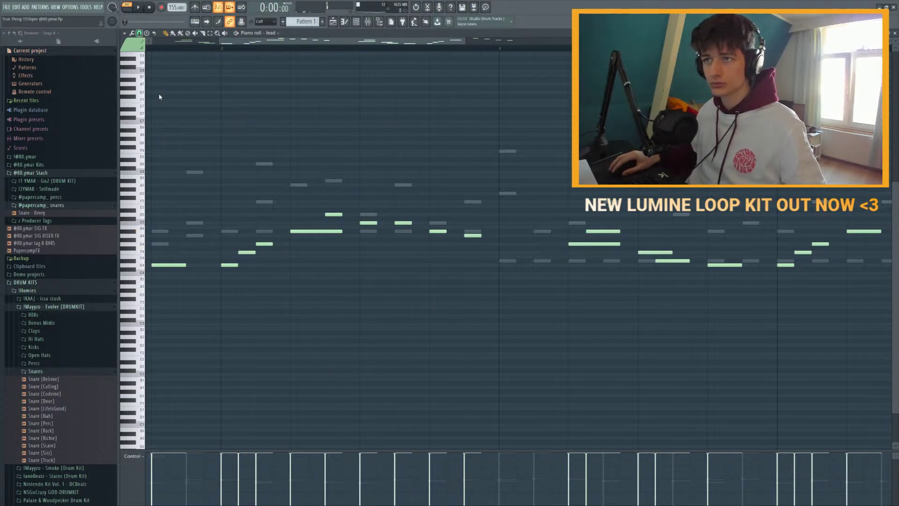
# Step: Rework the end of bar 2 into two short C5 notes followed by A#4, A4 and F4 notes
pyautogui.scroll(2, 375, 234)
pyautogui.rightClick(417, 225)
pyautogui.scroll(-1, 400, 225)
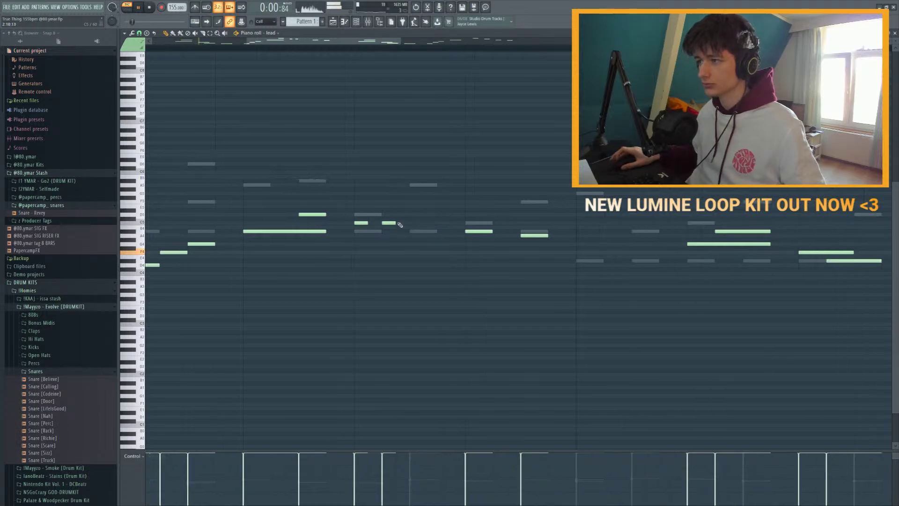
pyautogui.press('space')
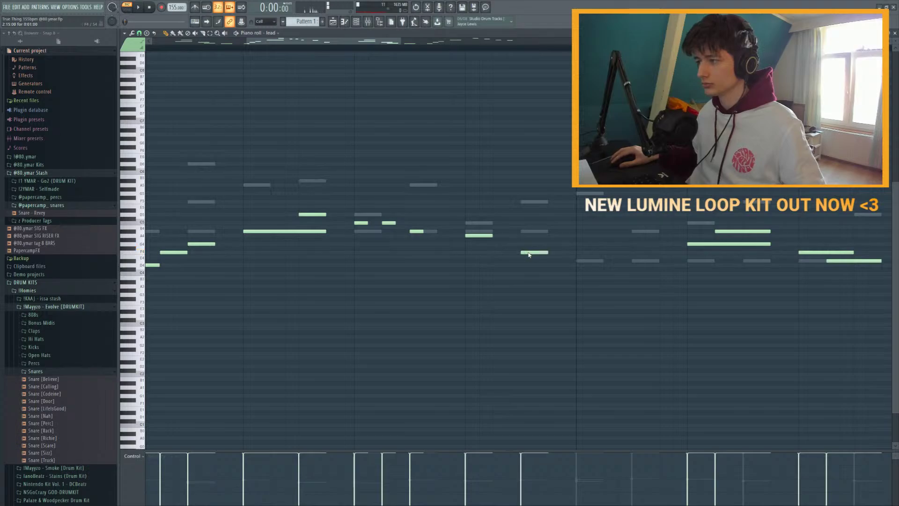
pyautogui.scroll(-3, 427, 195)
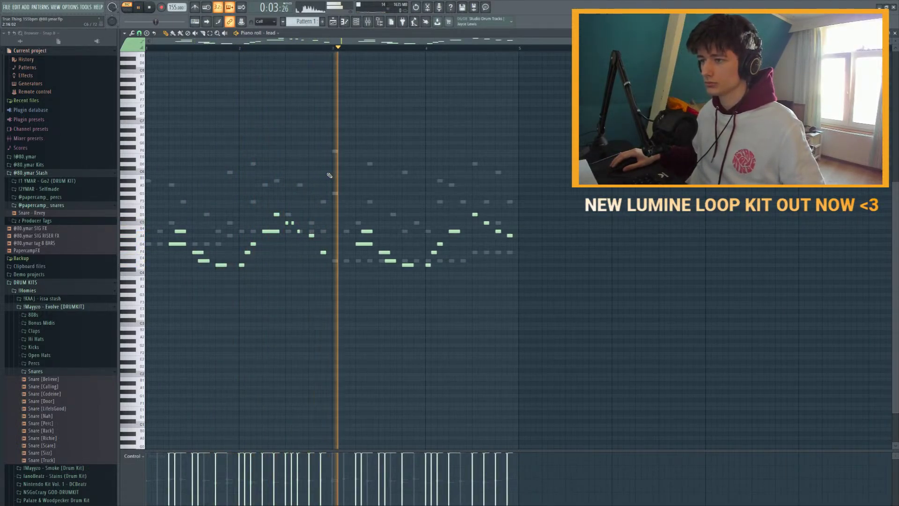
pyautogui.scroll(3, 323, 235)
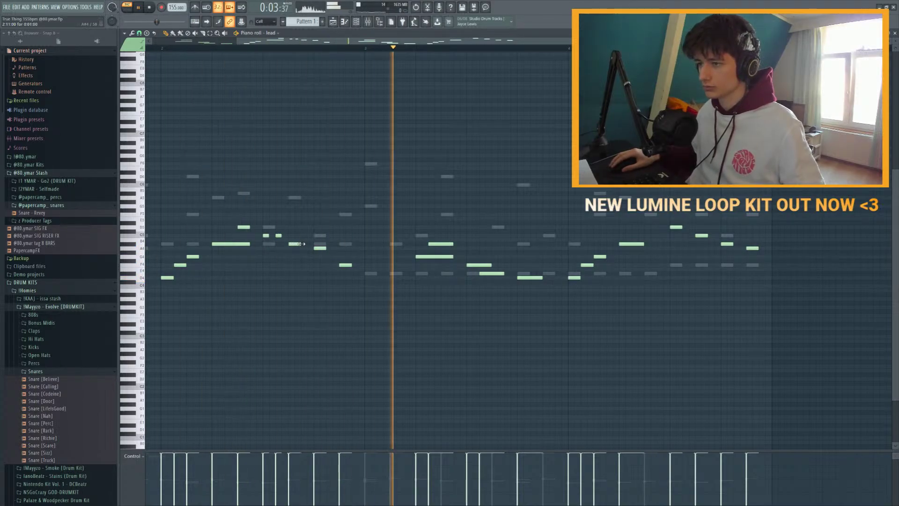
# Step: Replace the lead notes in bars 3 and 4 with a copy of the reworked bars 1 and 2 and play them
pyautogui.scroll(-2, 468, 288)
pyautogui.moveTo(727, 297); pyautogui.dragTo(404, 160)
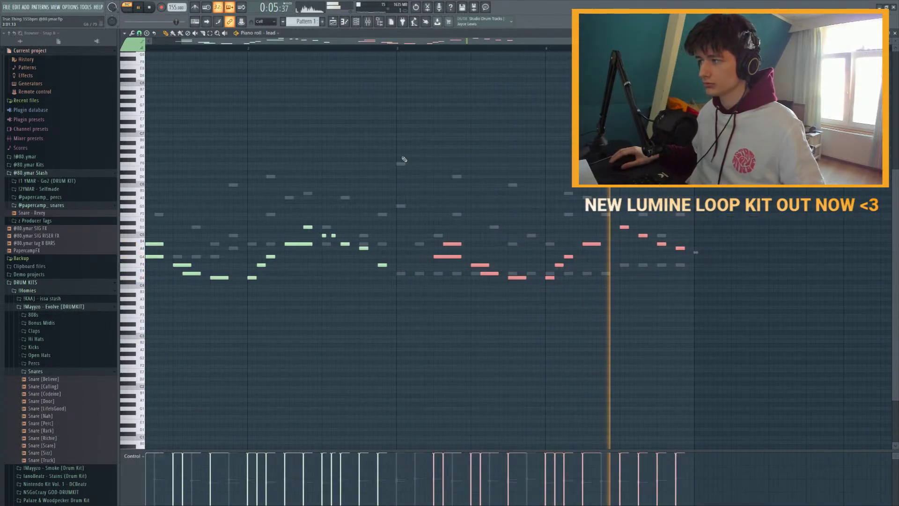
pyautogui.click(150, 10)
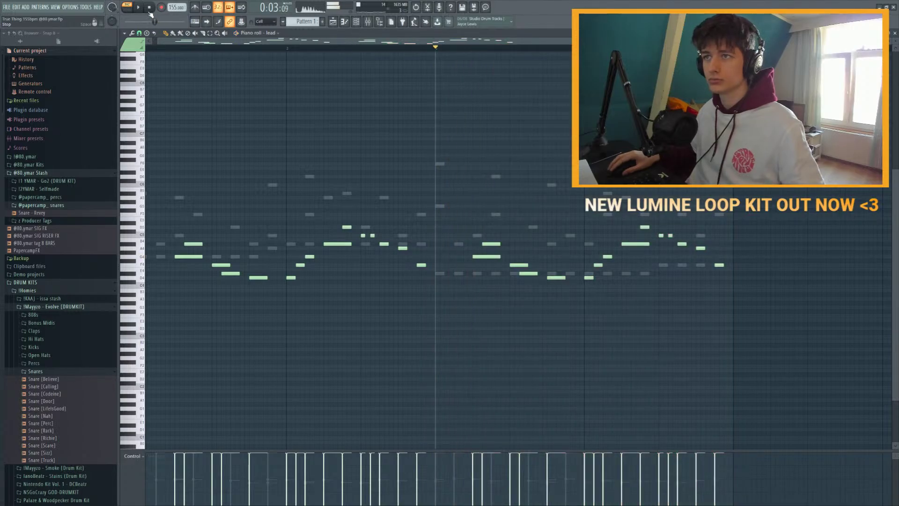
pyautogui.scroll(-2, 247, 126)
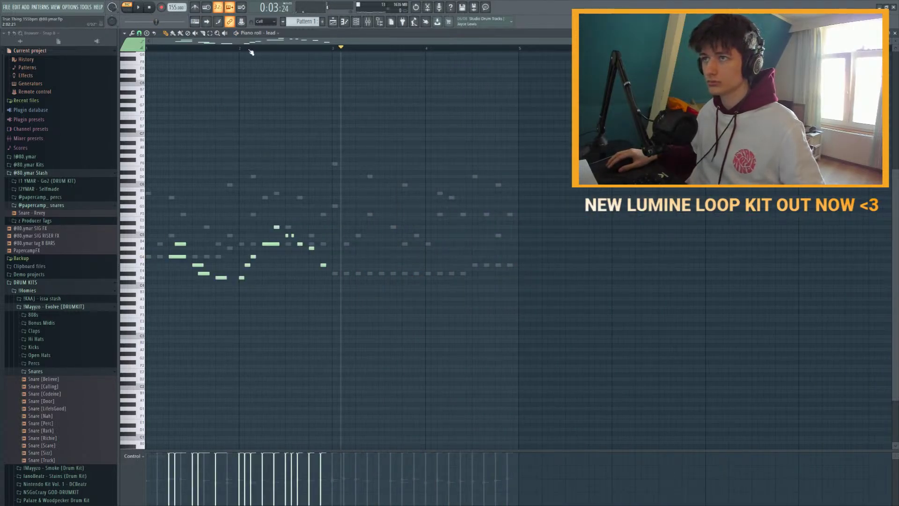
pyautogui.click(139, 7)
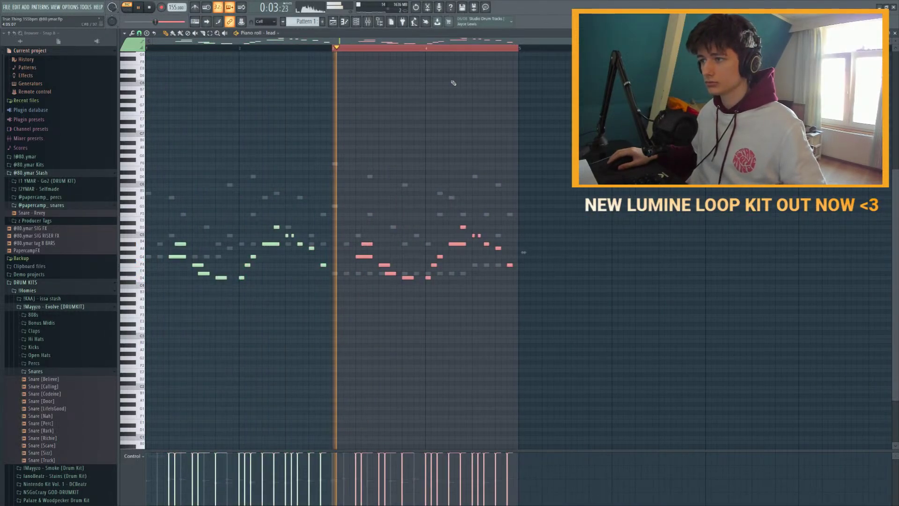
pyautogui.press('space')
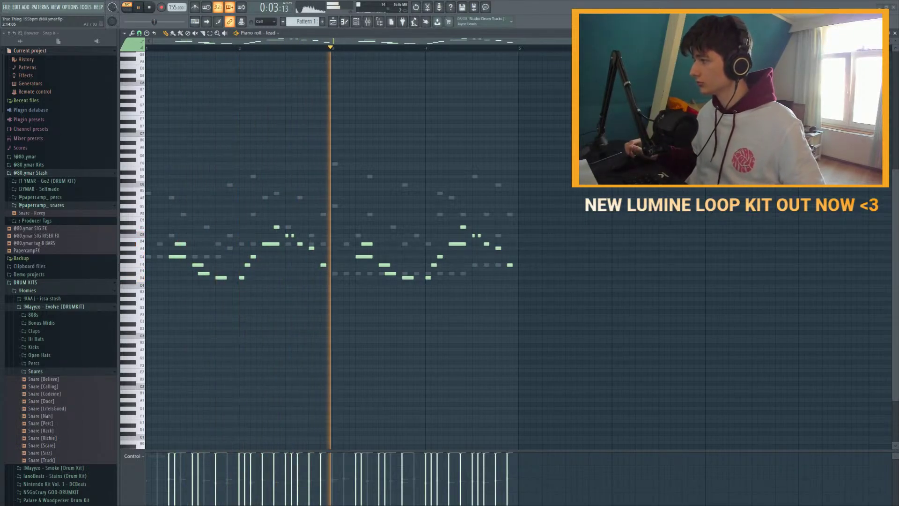
# Step: Lower the A#4 in bar 3 to F4 and raise the F4 note after it to A#4, playing the melody between edits
pyautogui.press('space')
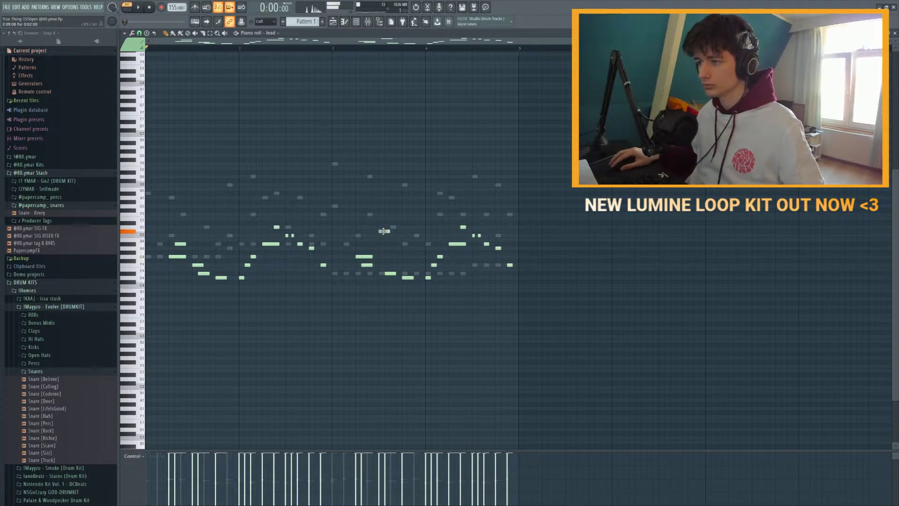
pyautogui.press('space')
pyautogui.scroll(2, 404, 238)
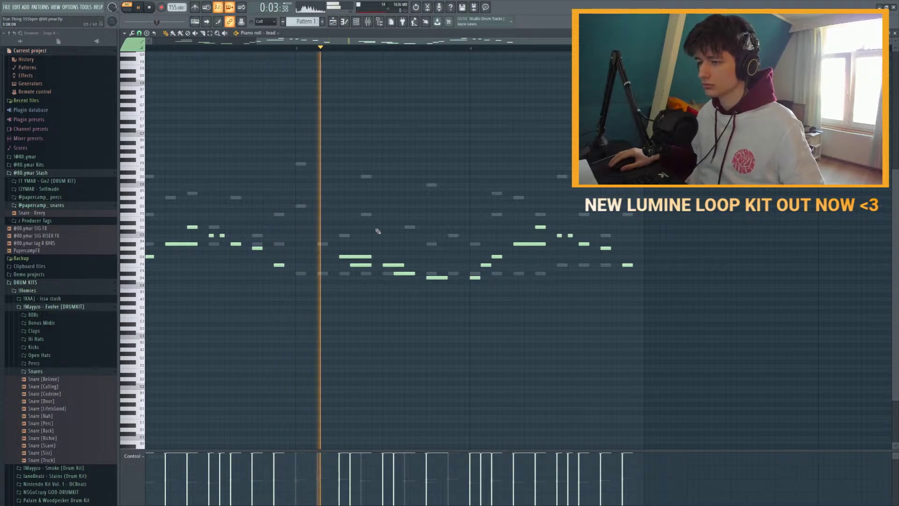
pyautogui.press('space')
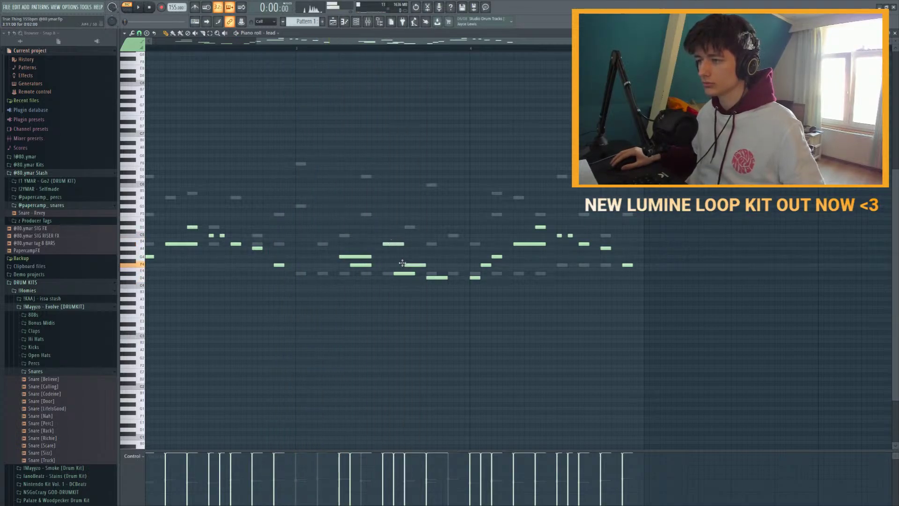
# Step: Set the note after bar 3's A#4 to A4, open bar 4 with descending C5, A#4 and A4 notes, and play the pattern
pyautogui.press('space')
pyautogui.scroll(-2, 409, 247)
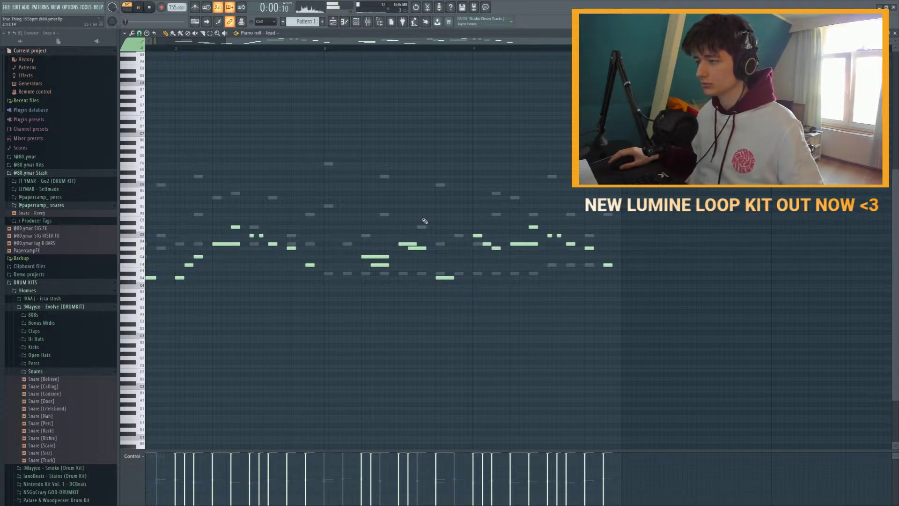
pyautogui.keyDown('ctrl'); pyautogui.scroll(-1, 424, 220); pyautogui.keyUp('ctrl')
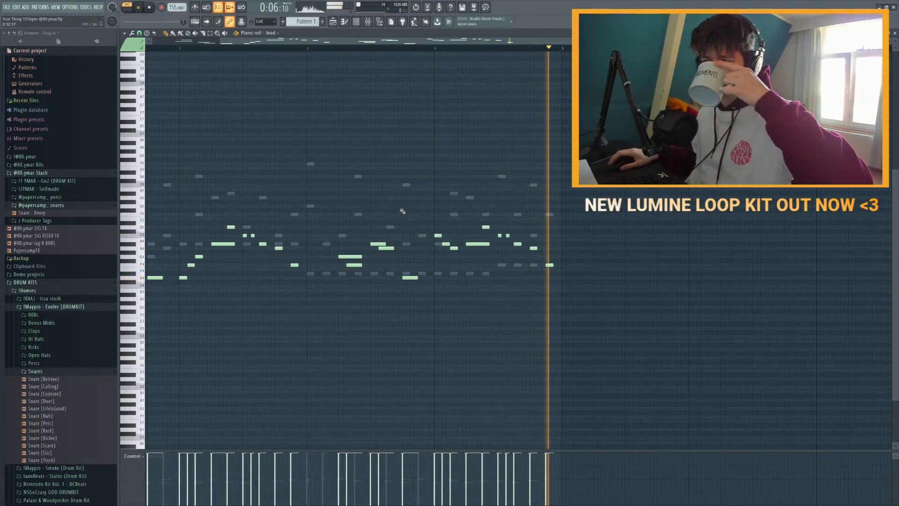
pyautogui.click(158, 12)
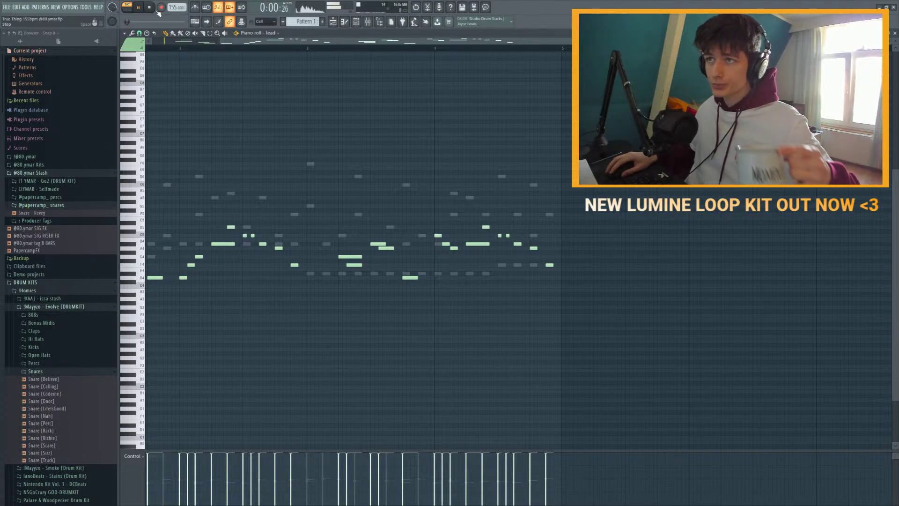
# Step: Raise the closing note of bar 4 to F5 and play the melody back
pyautogui.press('space')
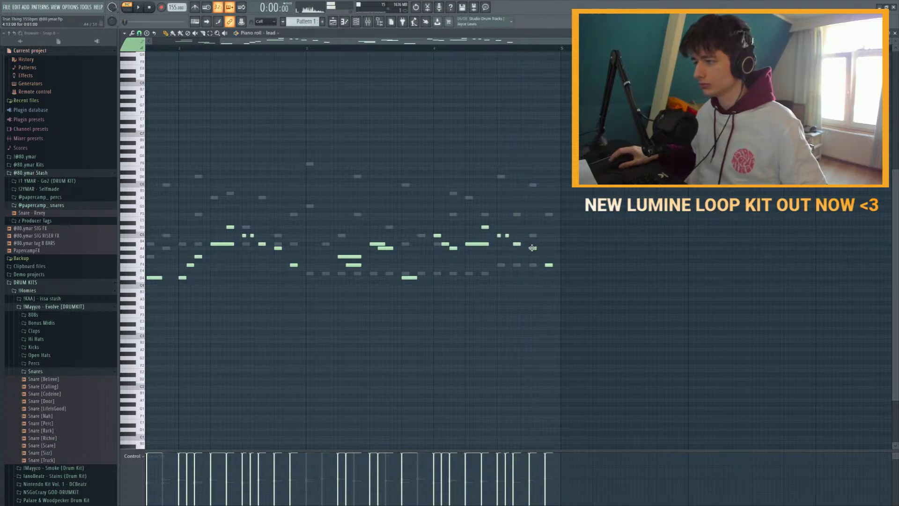
pyautogui.press('space')
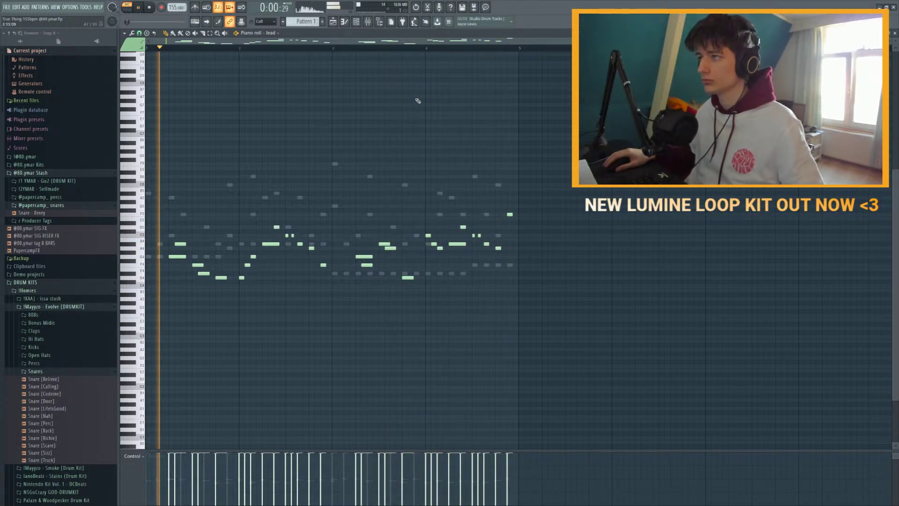
pyautogui.press('space')
# Step: Try the closing note of bar 4 on C5 with playback and return it to F5
pyautogui.moveTo(510, 214); pyautogui.dragTo(511, 234)
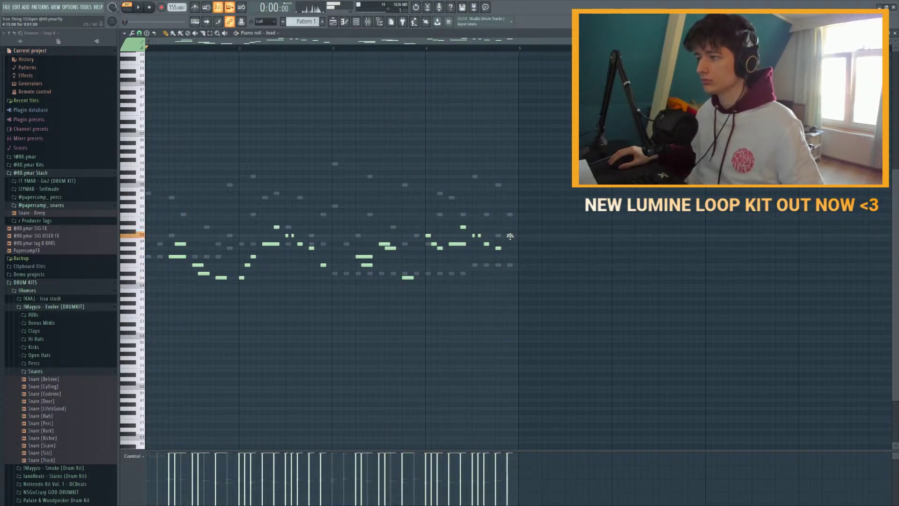
pyautogui.press('space')
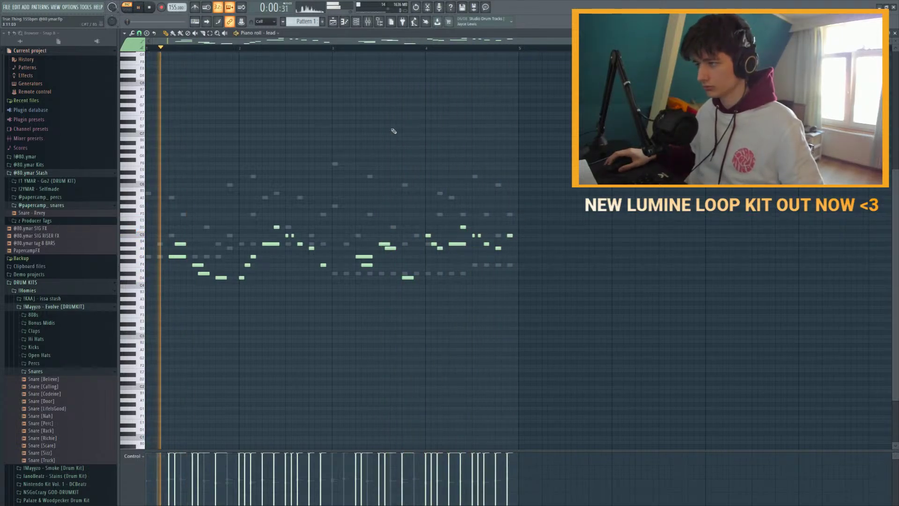
pyautogui.click(369, 21)
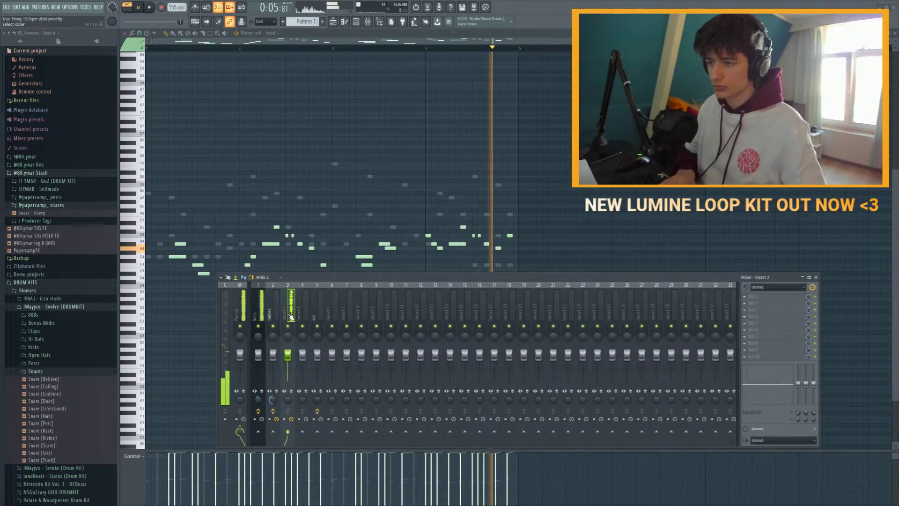
pyautogui.press('space')
pyautogui.press('F9')
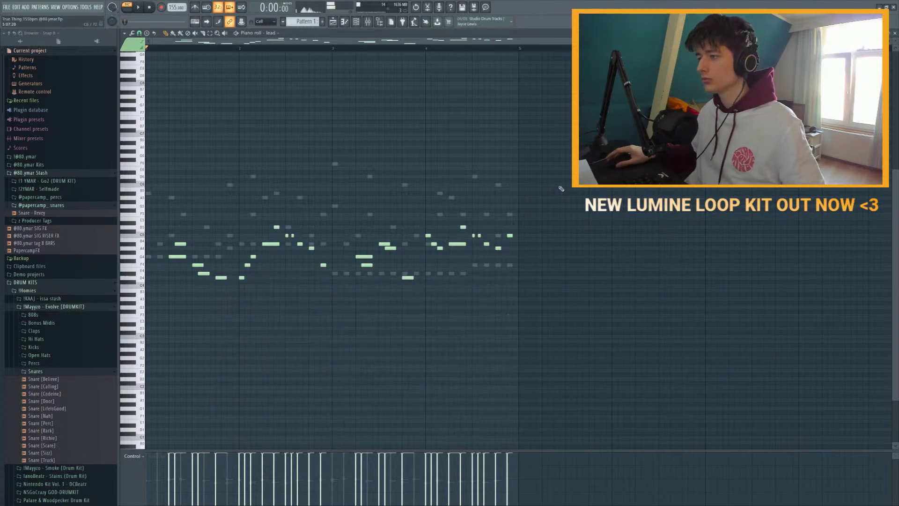
pyautogui.click(509, 214)
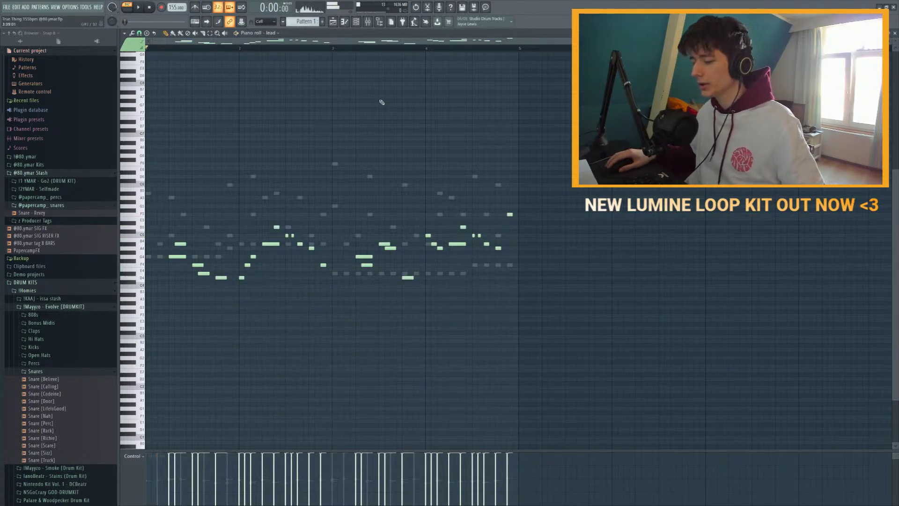
# Step: Add Gross Beat and Fruity Parametric EQ 2 to the lead's mixer track, cutting the low and high frequencies with the EQ
pyautogui.click(392, 23)
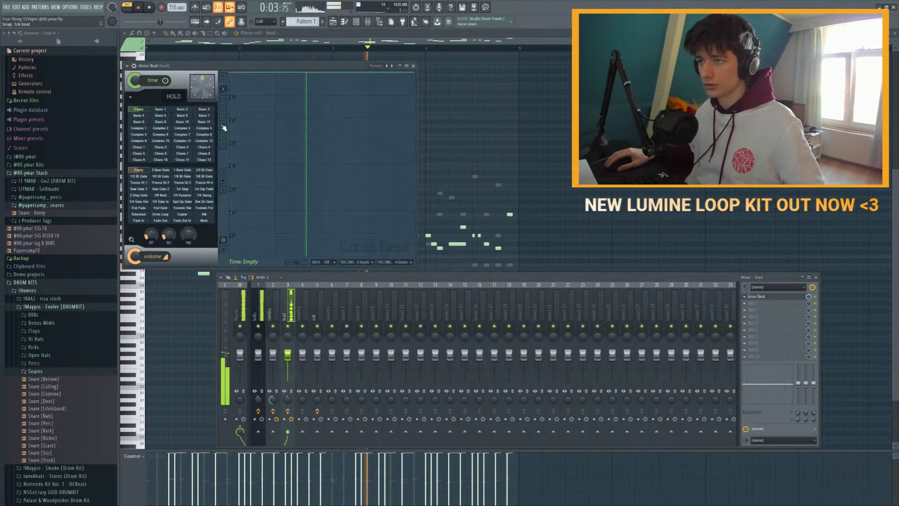
pyautogui.click(413, 65)
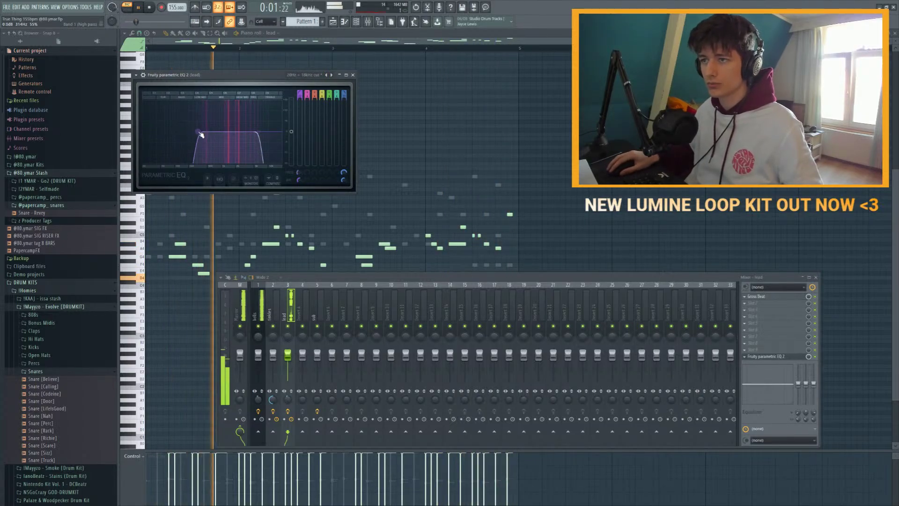
pyautogui.click(353, 75)
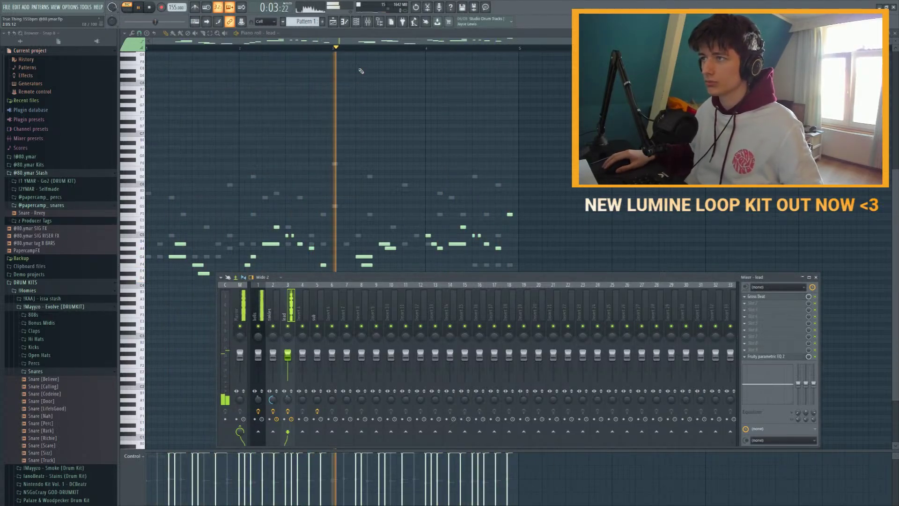
# Step: Add RC-20 Retro Color to the lead's mixer track and step through its presets
pyautogui.press('F6')
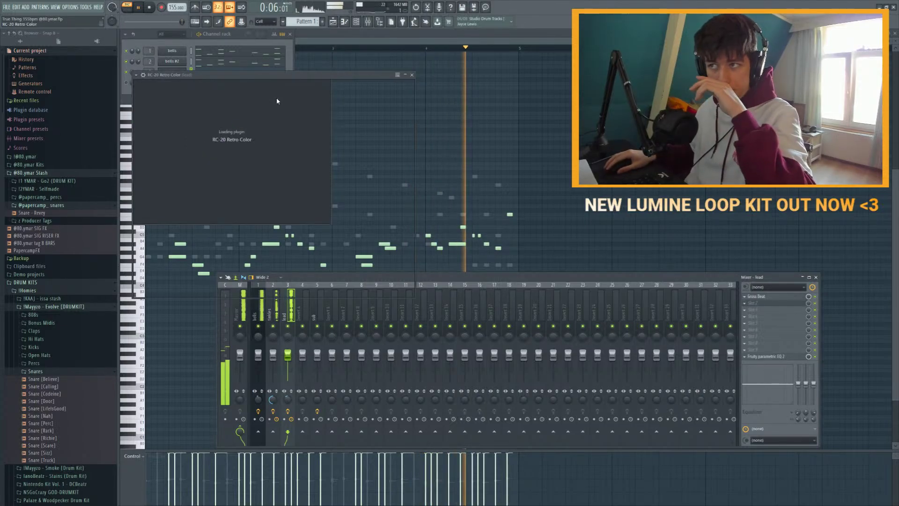
pyautogui.click(299, 98)
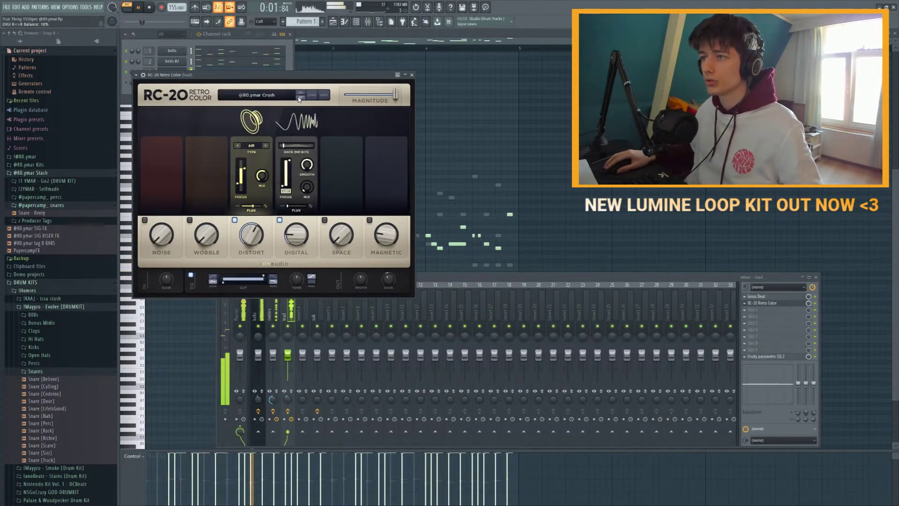
pyautogui.click(300, 98)
pyautogui.click(411, 75)
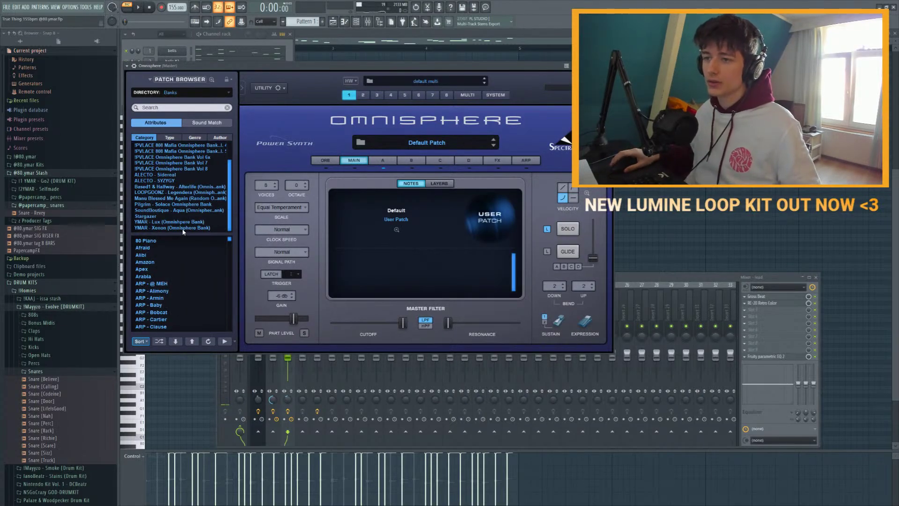
# Step: Load the PAD - PODS patch from the YMAR - Xenon bank and route the channel, named PODS, to mixer track 4
pyautogui.scroll(-5, 183, 284)
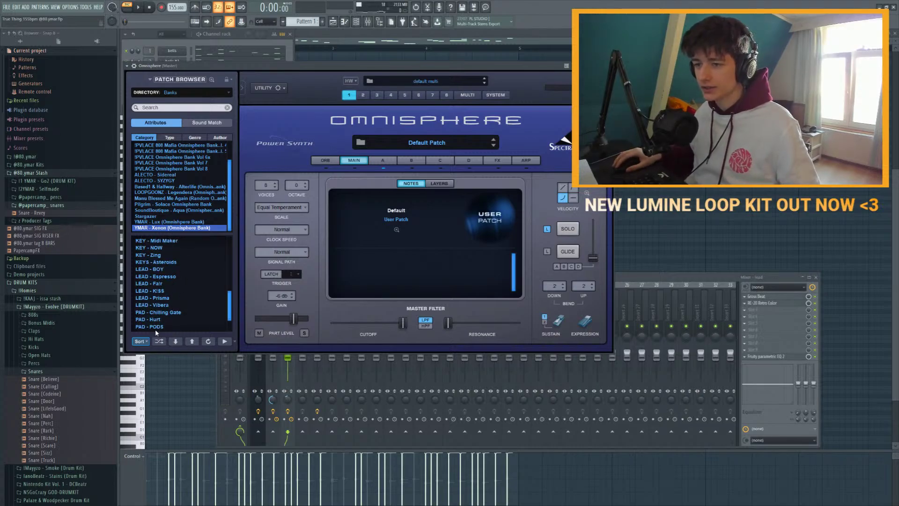
pyautogui.press('Down')
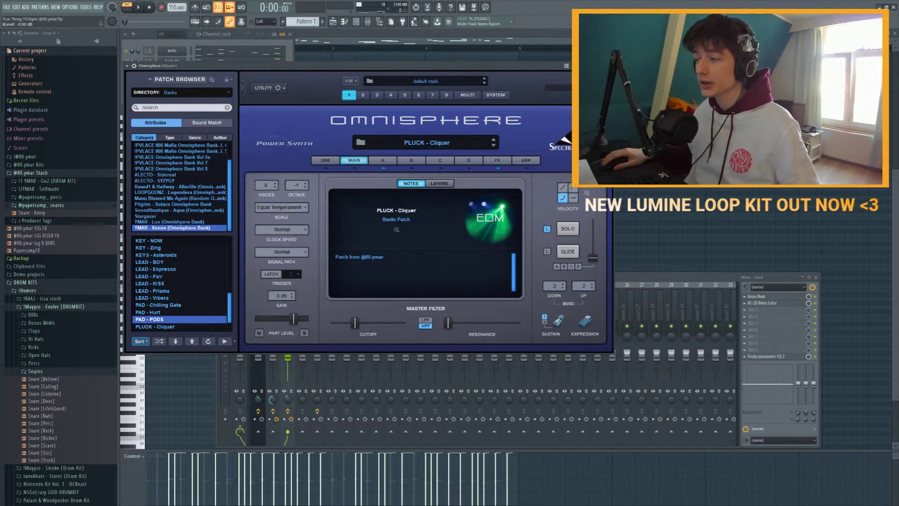
pyautogui.press('Escape')
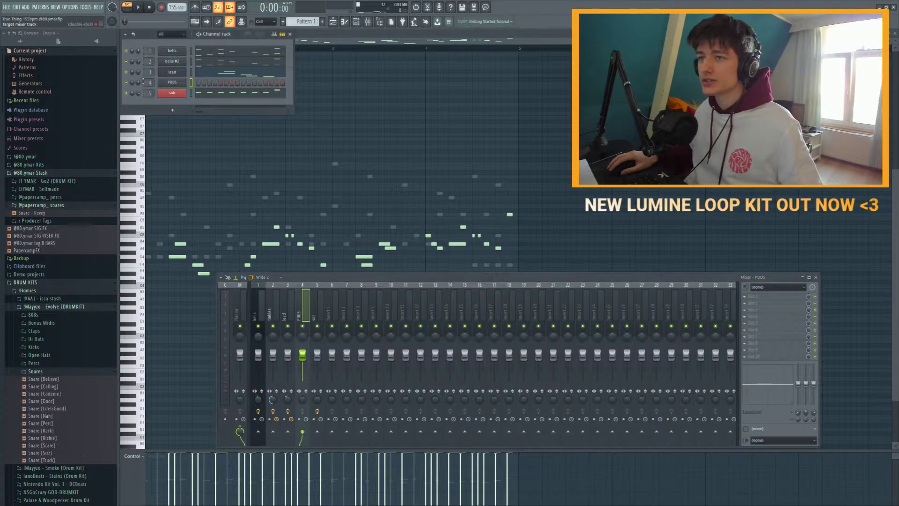
# Step: Paste the bell melody notes into the PODS channel and lower its channel volume to about 36%
pyautogui.press('F7')
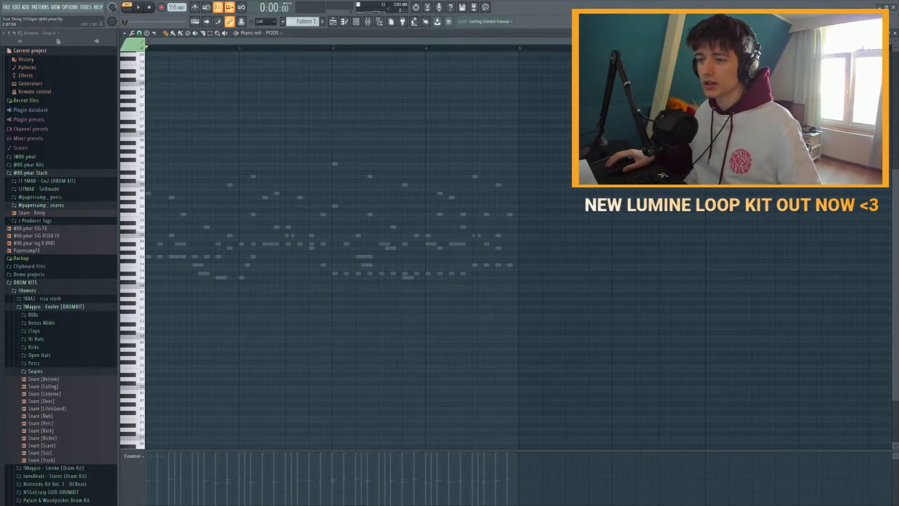
pyautogui.click(357, 24)
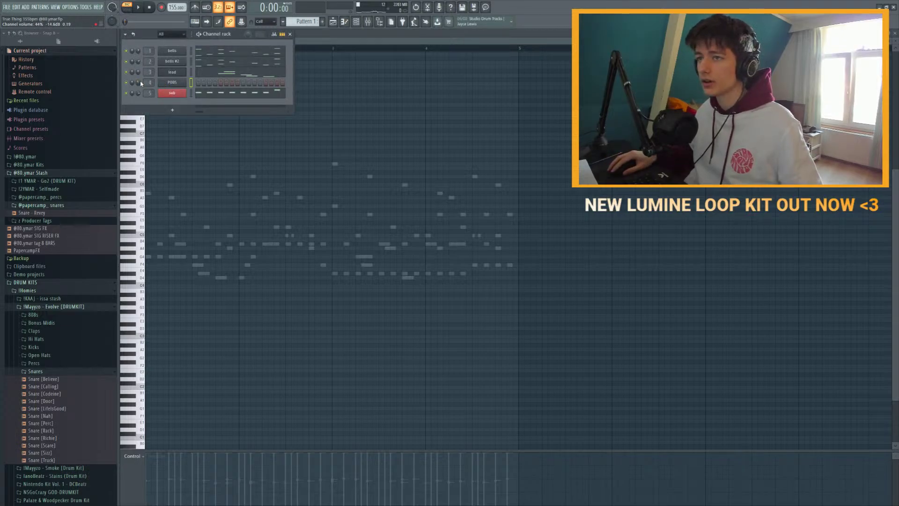
pyautogui.click(190, 83)
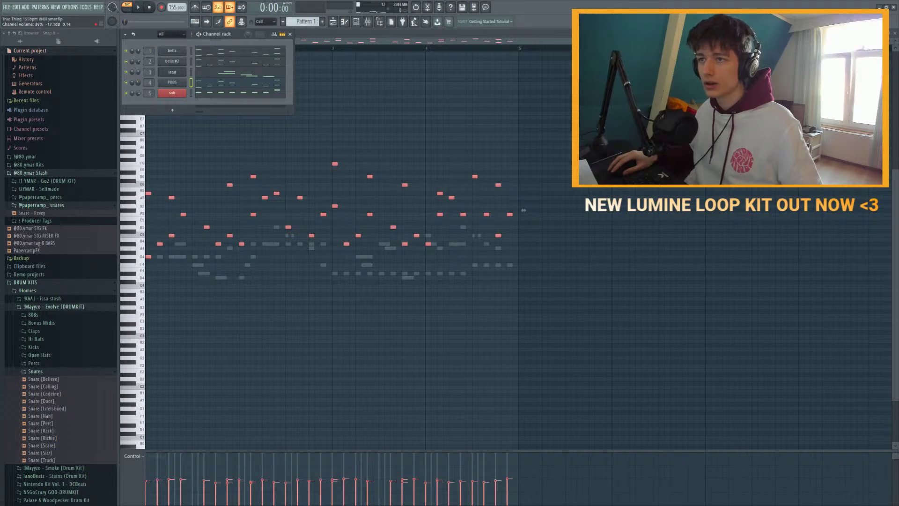
# Step: Play the loop, solo the PODS mixer track, cut its low frequencies and adjust its stereo separation
pyautogui.press('space')
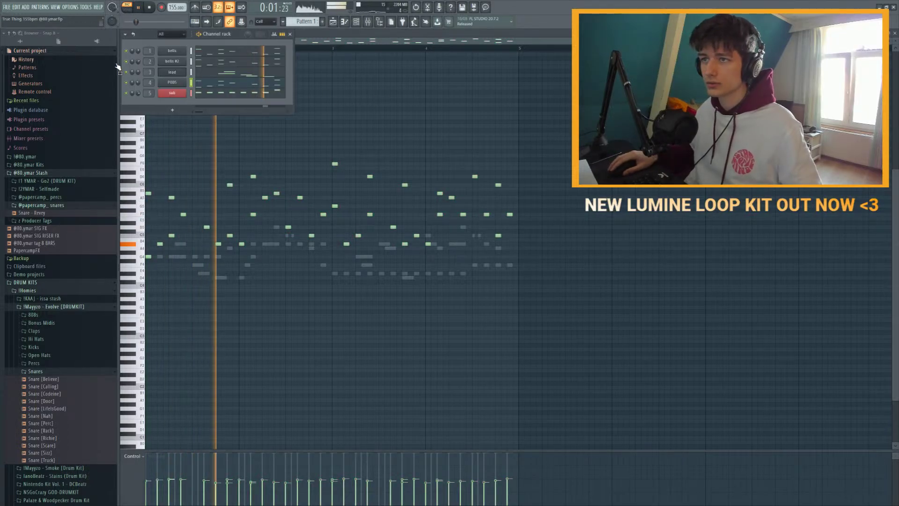
pyautogui.press('F9')
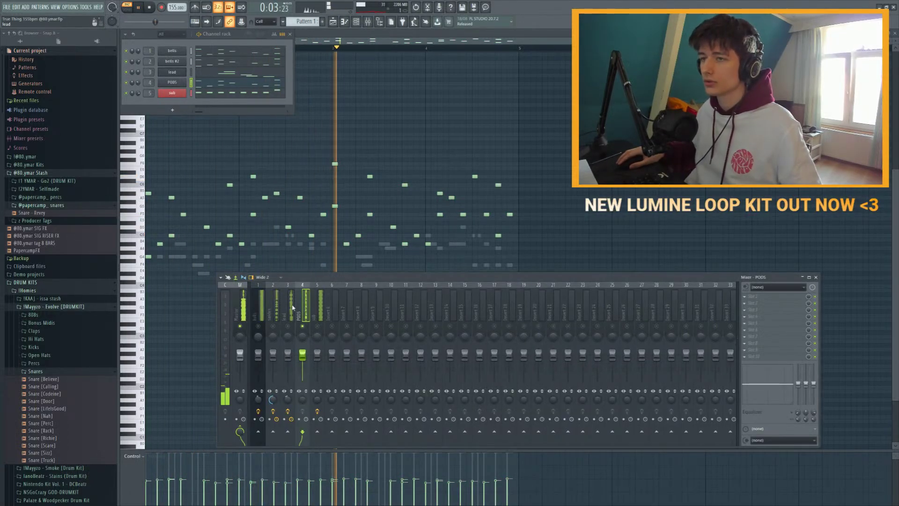
pyautogui.press('space')
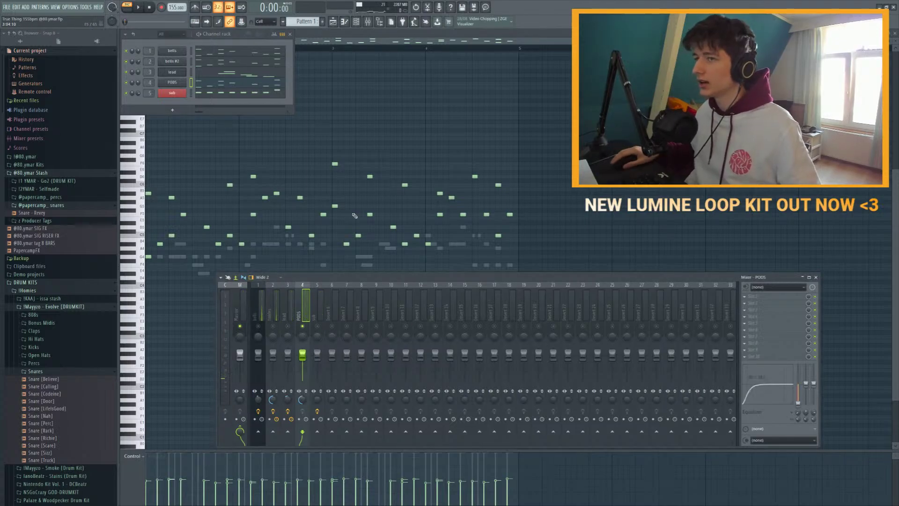
# Step: Lengthen the PODS notes, play them back and try moving the long high note in bar 3
pyautogui.press('F7')
pyautogui.click(225, 87)
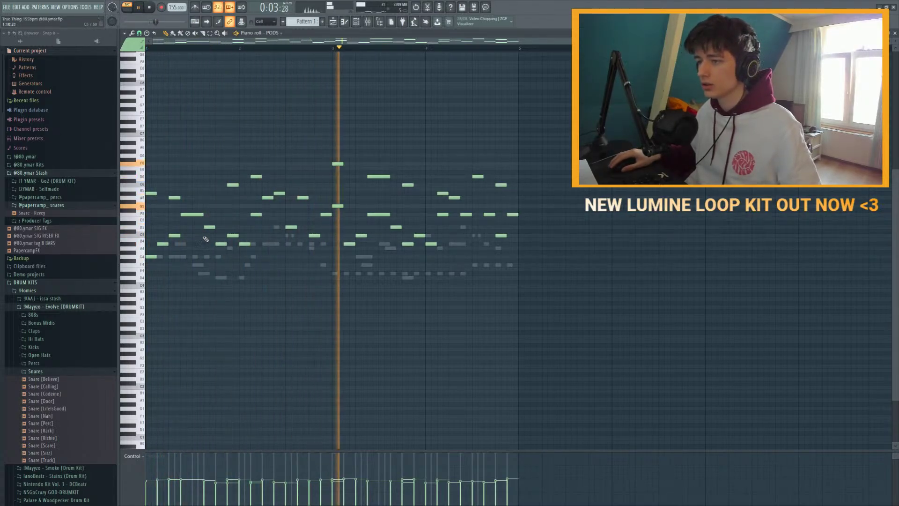
pyautogui.press('space')
pyautogui.moveTo(389, 220); pyautogui.dragTo(375, 137)
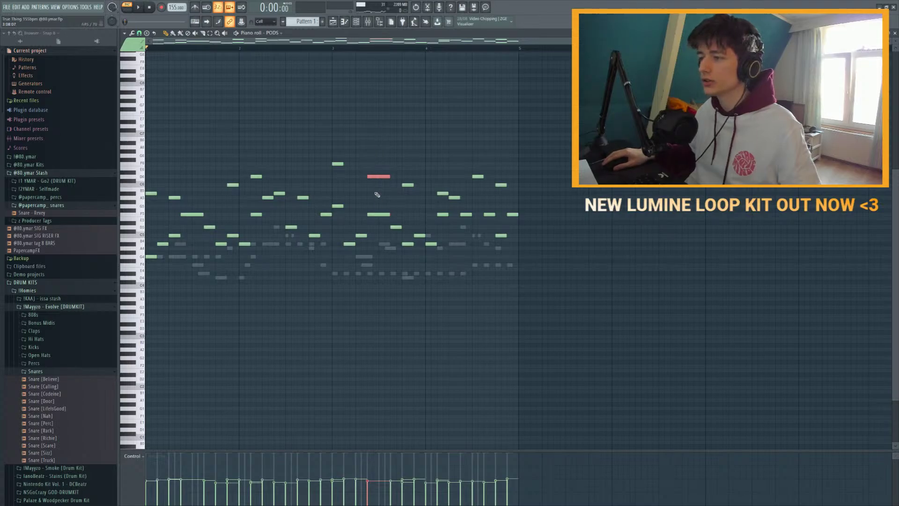
# Step: Play the full loop, mute the sub's mixer track and lower the lead's channel volume slightly
pyautogui.press('F9')
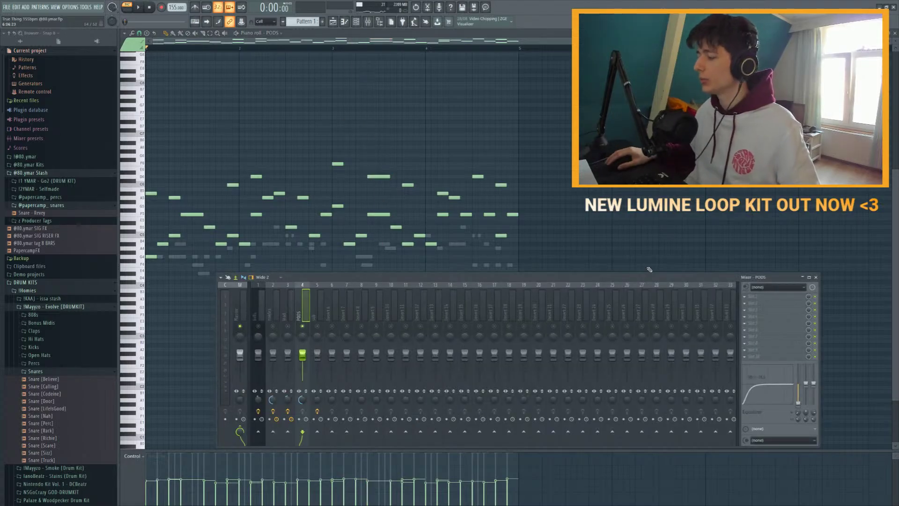
pyautogui.click(317, 284)
pyautogui.press('space')
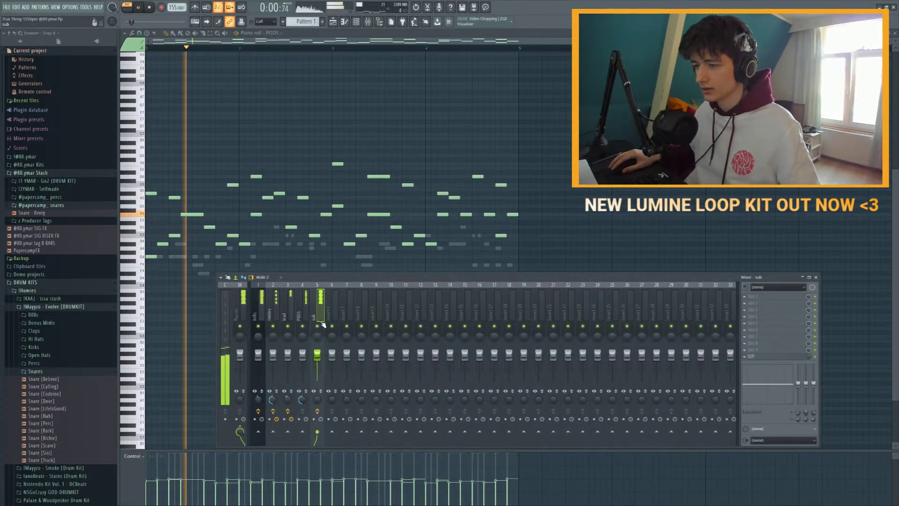
pyautogui.press('F6')
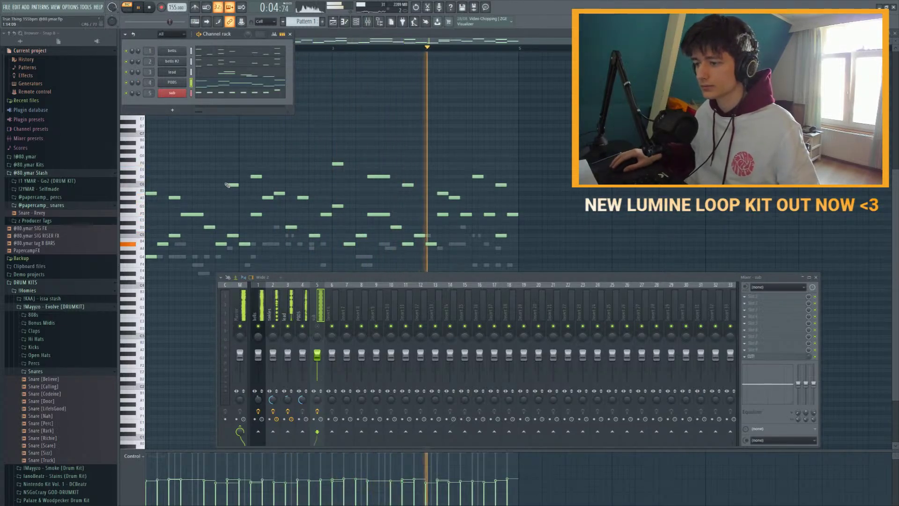
pyautogui.click(304, 295)
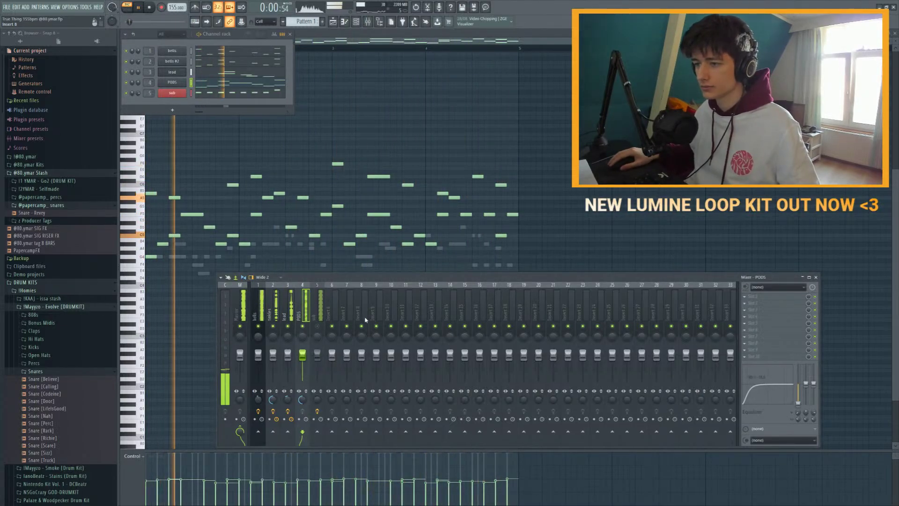
pyautogui.moveTo(141, 72); pyautogui.dragTo(141, 78)
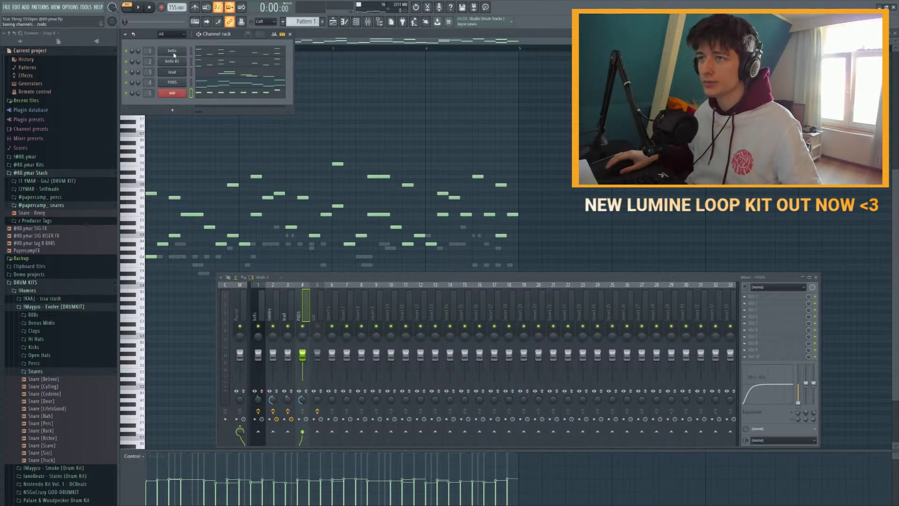
# Step: Add a PoiZone instrument, open its presets library and try the ARP Heavy ToTc preset
pyautogui.click(172, 82)
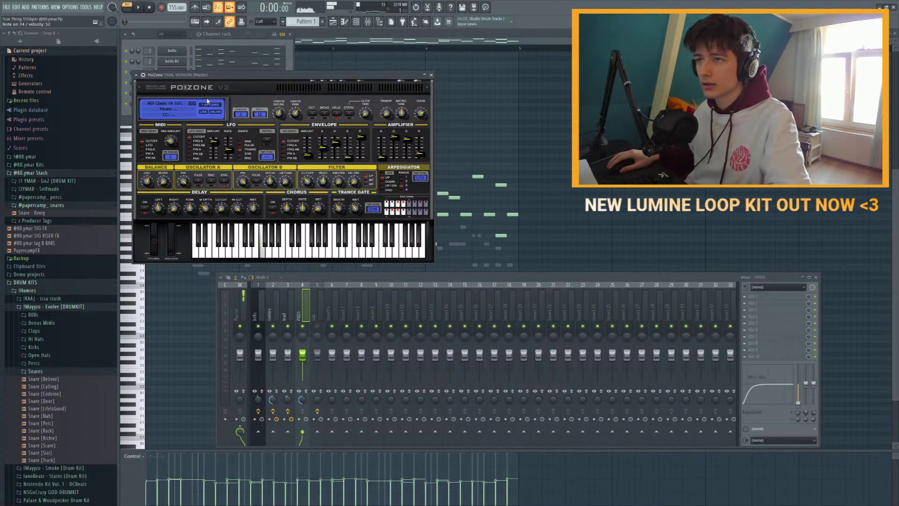
pyautogui.click(171, 105)
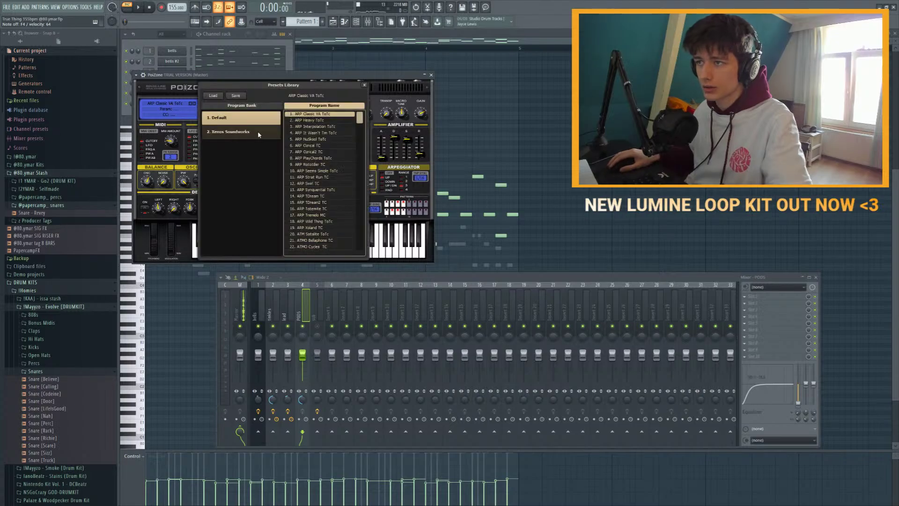
pyautogui.click(309, 120)
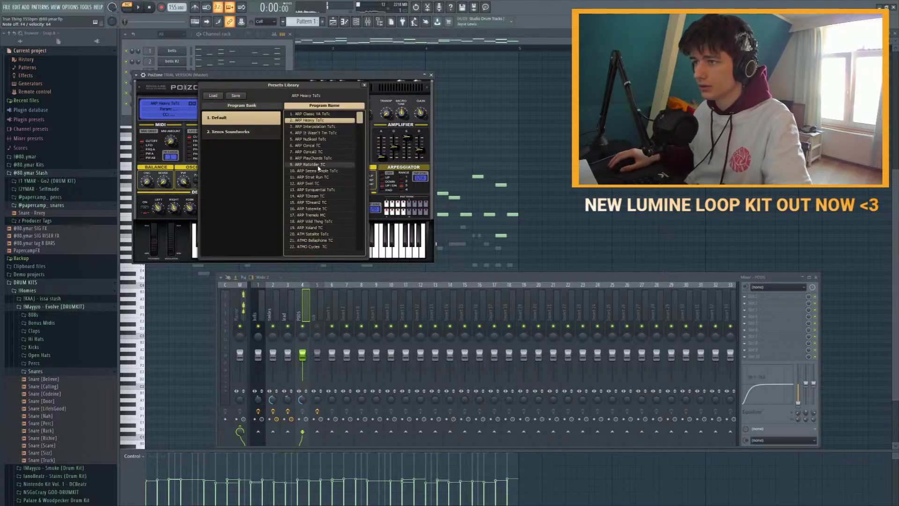
# Step: Audition PoiZone's bass presets, including BAS Creamy MC and BAS Smooth TC, down to the Default preset
pyautogui.scroll(-2, 312, 166)
pyautogui.scroll(-6, 311, 165)
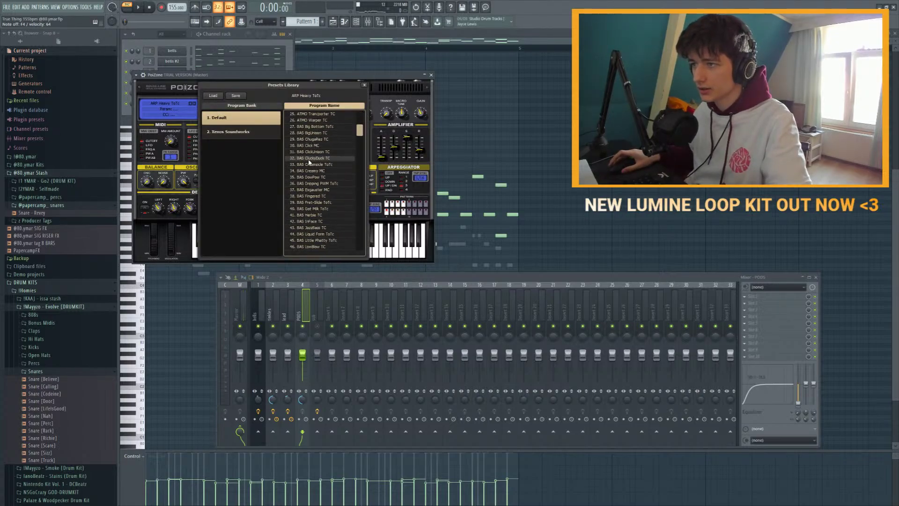
pyautogui.click(309, 153)
pyautogui.click(310, 158)
pyautogui.click(311, 165)
pyautogui.click(313, 171)
pyautogui.click(314, 177)
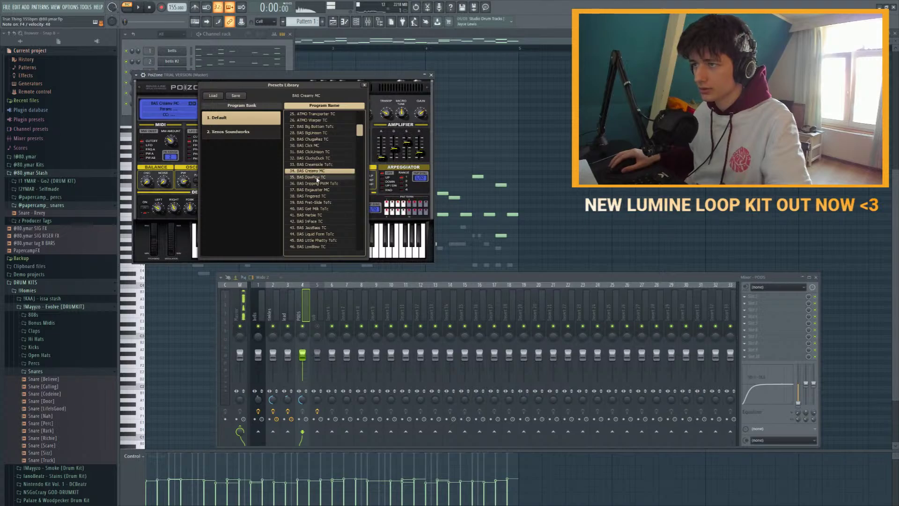
pyautogui.scroll(-6, 318, 189)
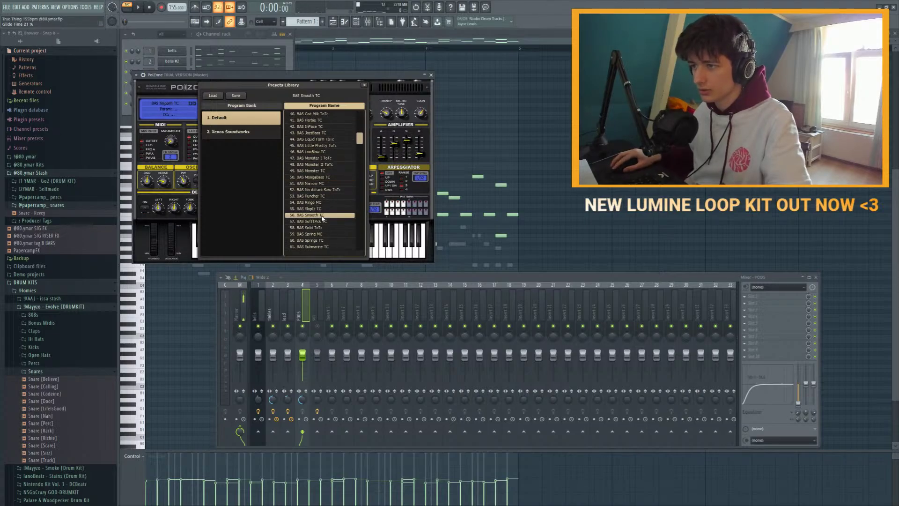
pyautogui.click(322, 196)
pyautogui.scroll(-4, 322, 211)
pyautogui.click(324, 202)
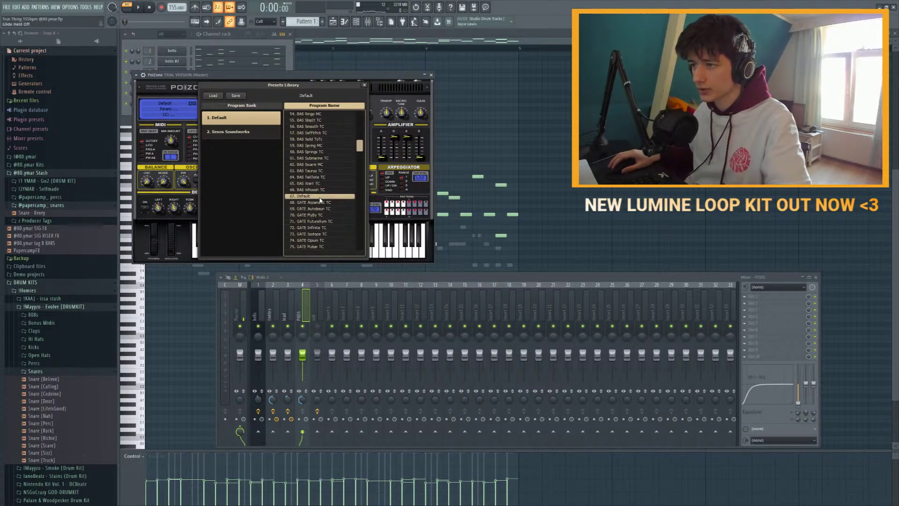
# Step: Audition PoiZone keyboard, lead and pad presets, including KBD JazzAmpedGuitar ToTc and PAD 7th Heaven TC
pyautogui.press('Up')
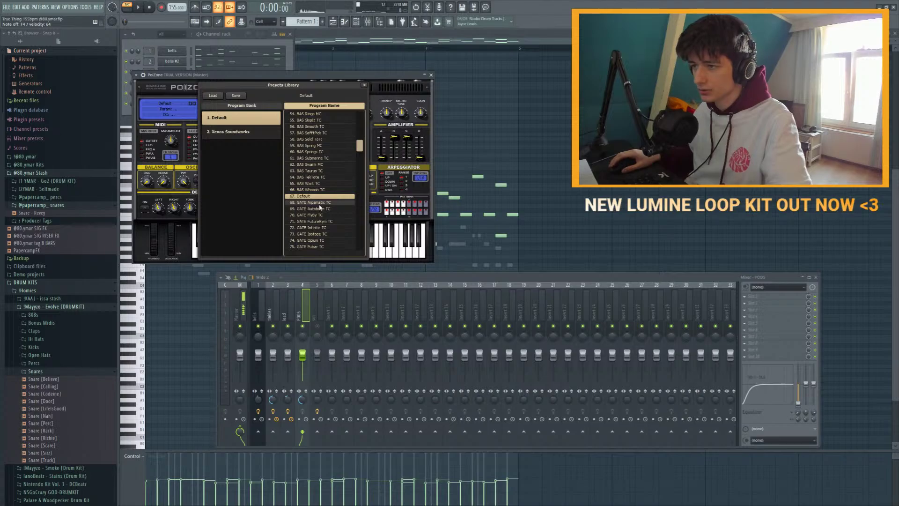
pyautogui.scroll(-5, 317, 232)
pyautogui.click(315, 234)
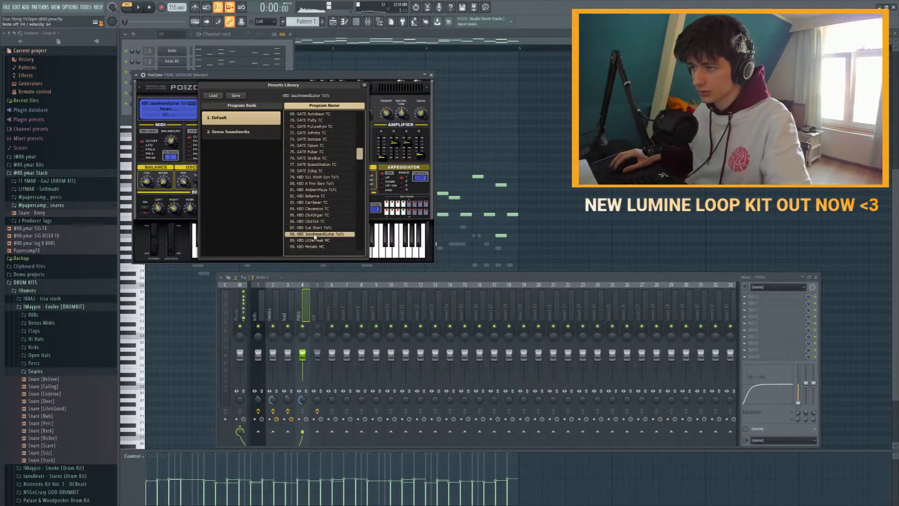
pyautogui.scroll(-7, 318, 229)
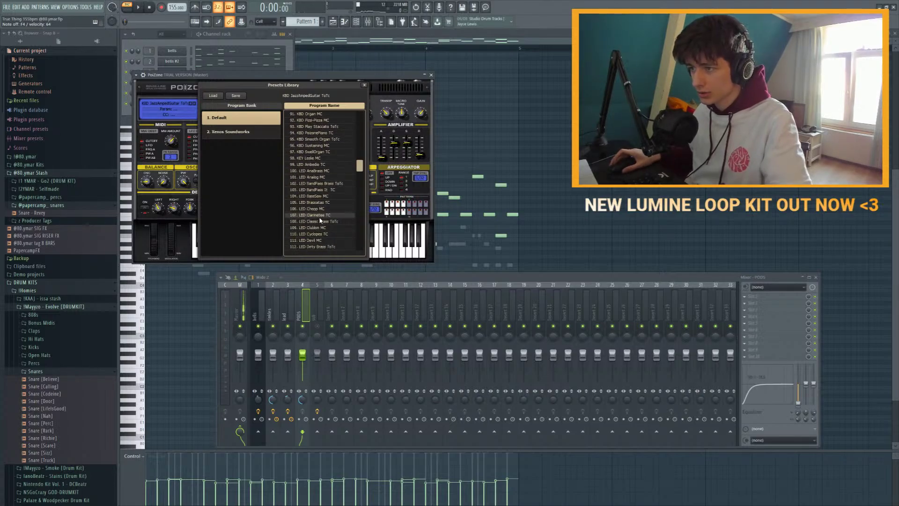
pyautogui.scroll(-2, 321, 220)
pyautogui.click(321, 221)
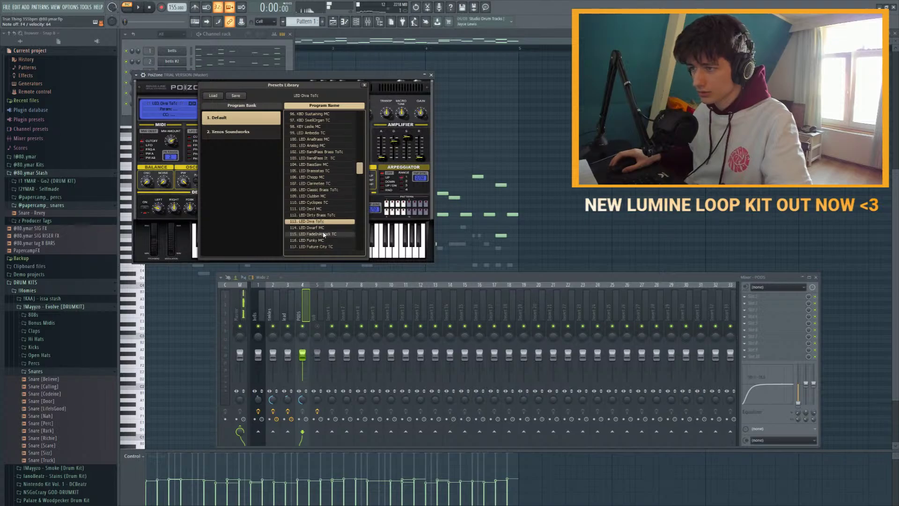
pyautogui.scroll(-11, 323, 235)
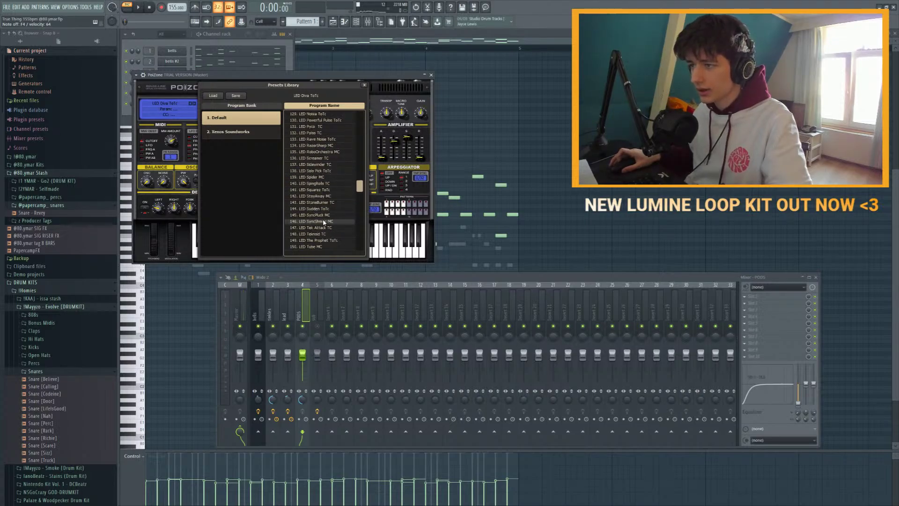
pyautogui.scroll(-4, 324, 222)
pyautogui.click(325, 221)
pyautogui.scroll(-3, 326, 223)
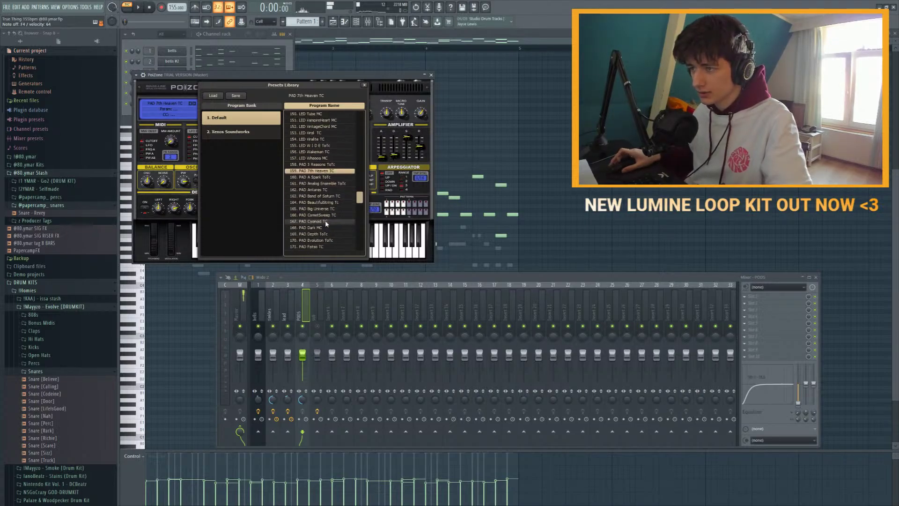
# Step: Audition PoiZone's SYN presets from SYN Syquent TC upward, load SYN PipeZone ToTc and close the presets library
pyautogui.scroll(-9, 326, 223)
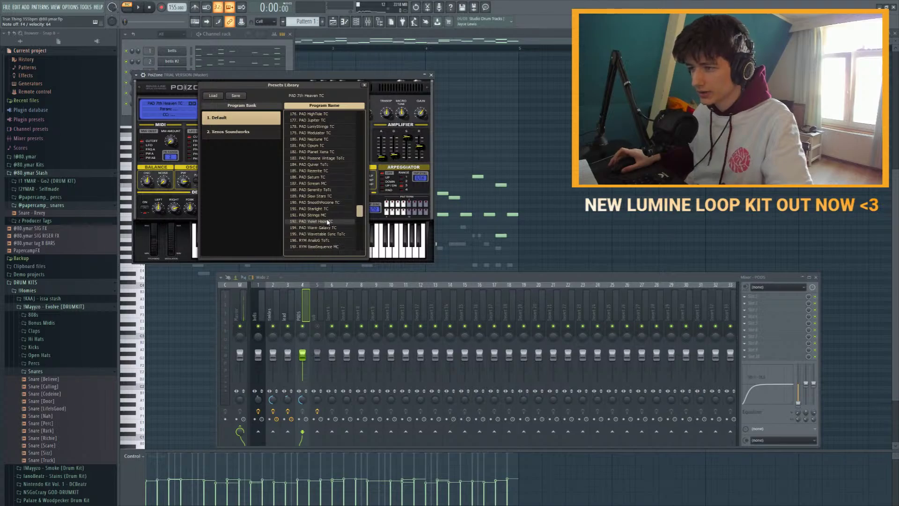
pyautogui.scroll(-6, 327, 222)
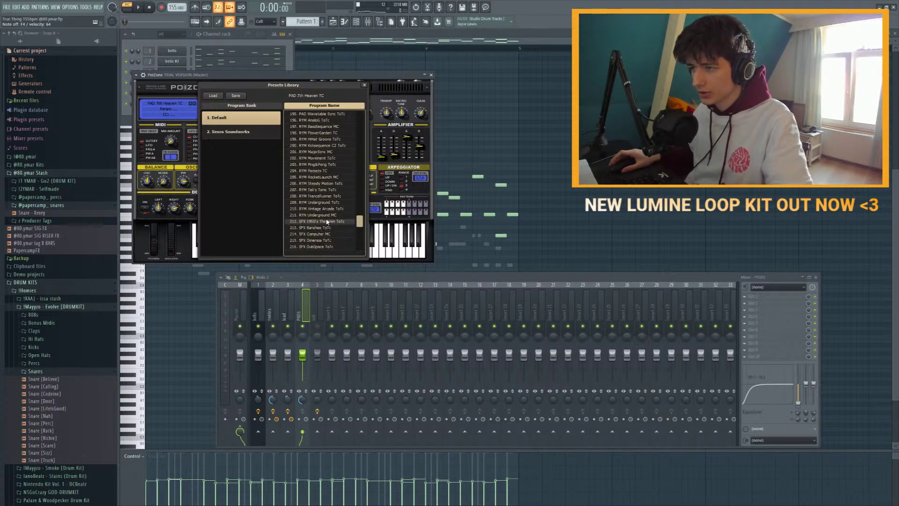
pyautogui.scroll(-13, 327, 222)
pyautogui.click(333, 235)
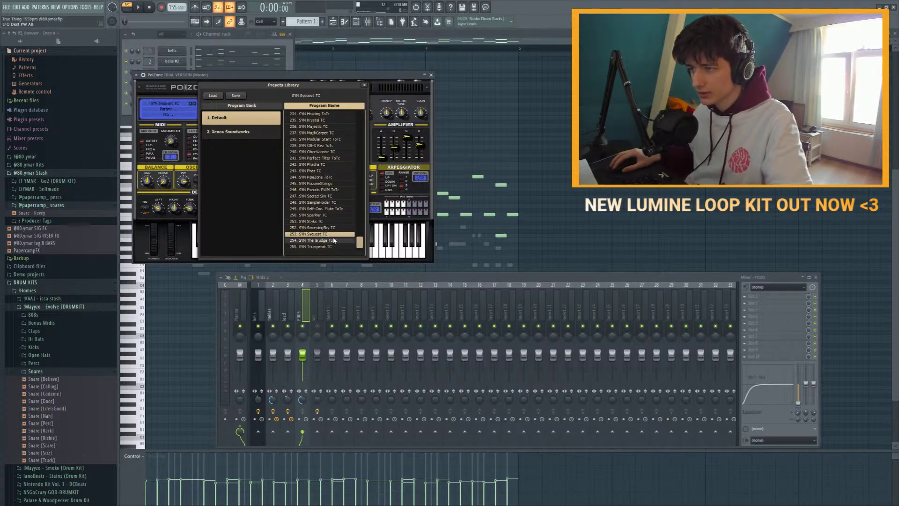
pyautogui.click(332, 228)
pyautogui.click(329, 221)
pyautogui.click(328, 215)
pyautogui.click(327, 209)
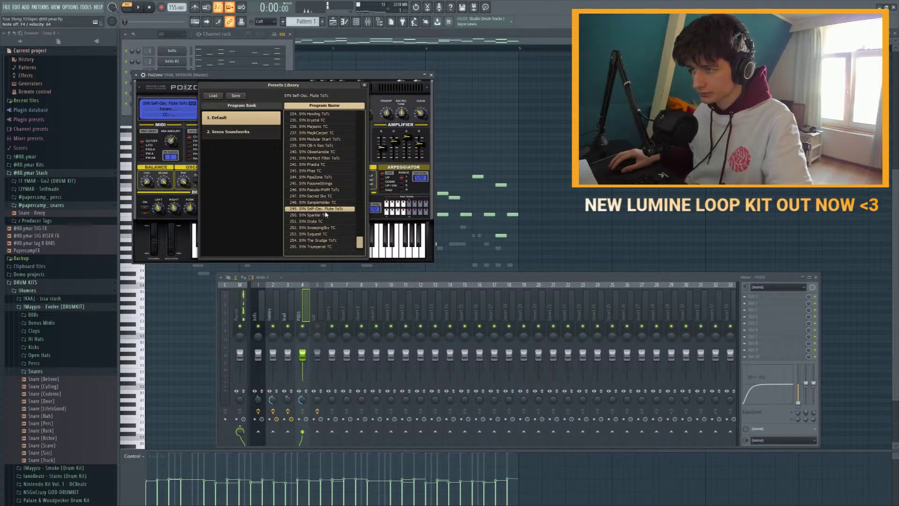
pyautogui.click(326, 202)
pyautogui.click(326, 196)
pyautogui.click(326, 189)
pyautogui.click(326, 184)
pyautogui.click(325, 177)
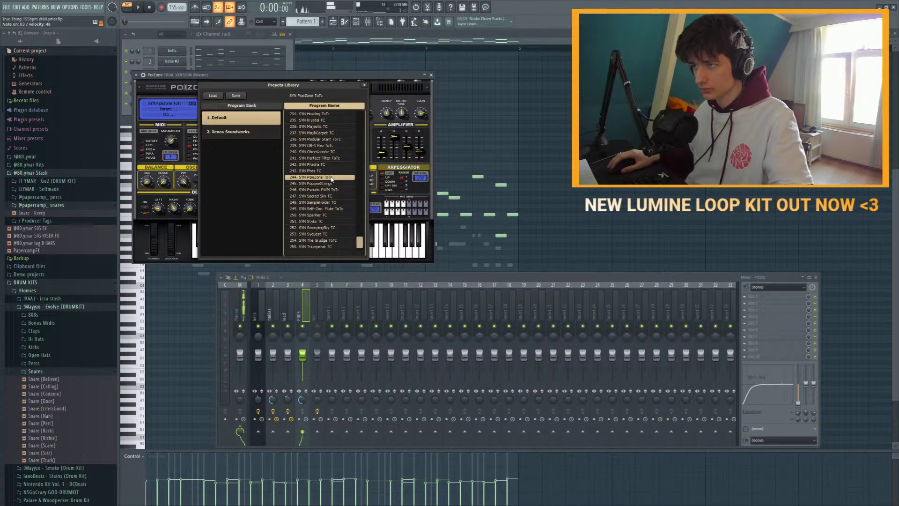
pyautogui.click(365, 86)
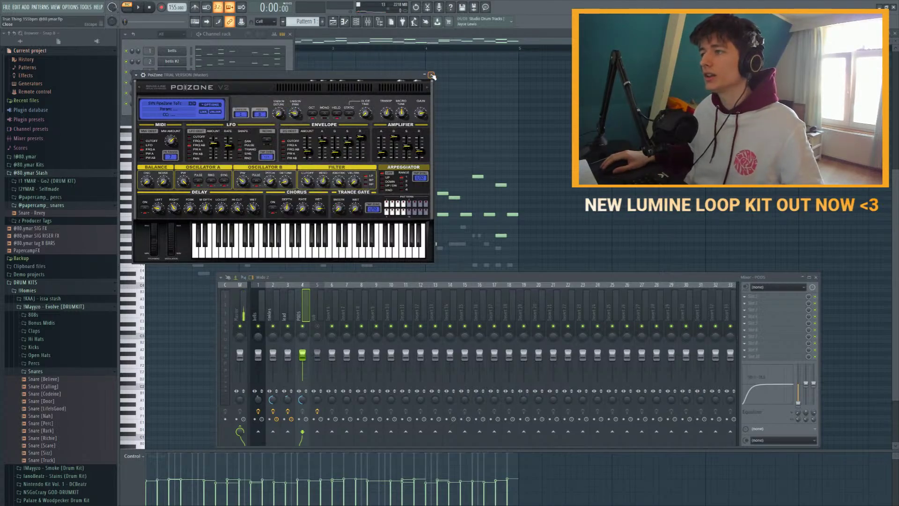
# Step: Close the PoiZone window, play back the loop briefly and rename the PoiZone channel to lead 2
pyautogui.click(431, 75)
pyautogui.press('space')
pyautogui.press('space')
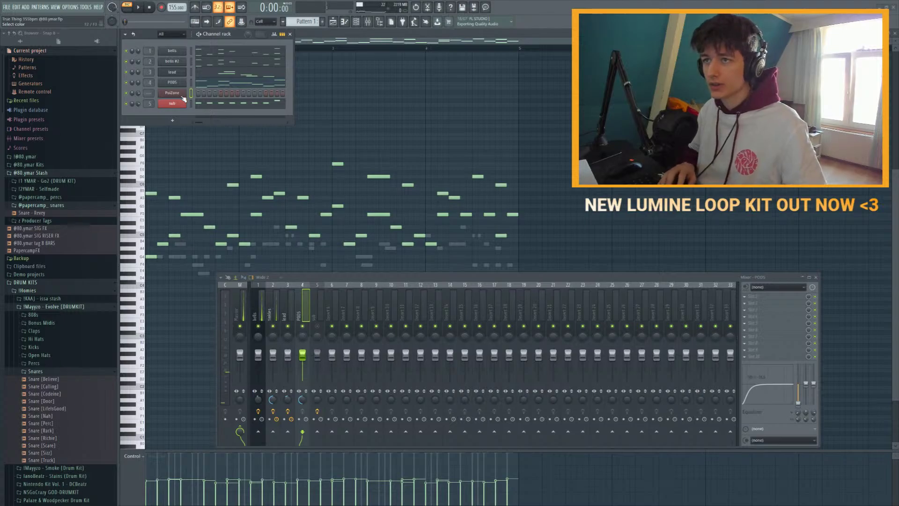
pyautogui.press('F2')
pyautogui.write('LEAD')
pyautogui.press('Return')
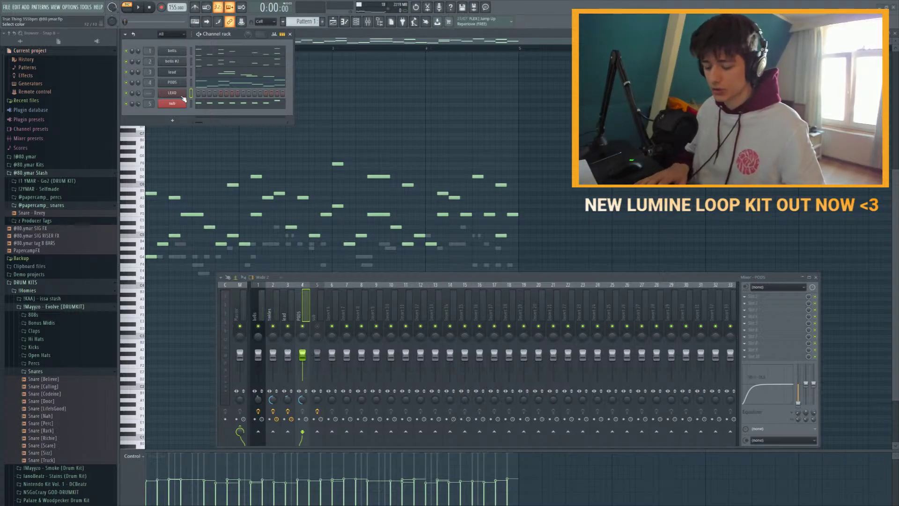
pyautogui.write('lead 2')
pyautogui.press('Return')
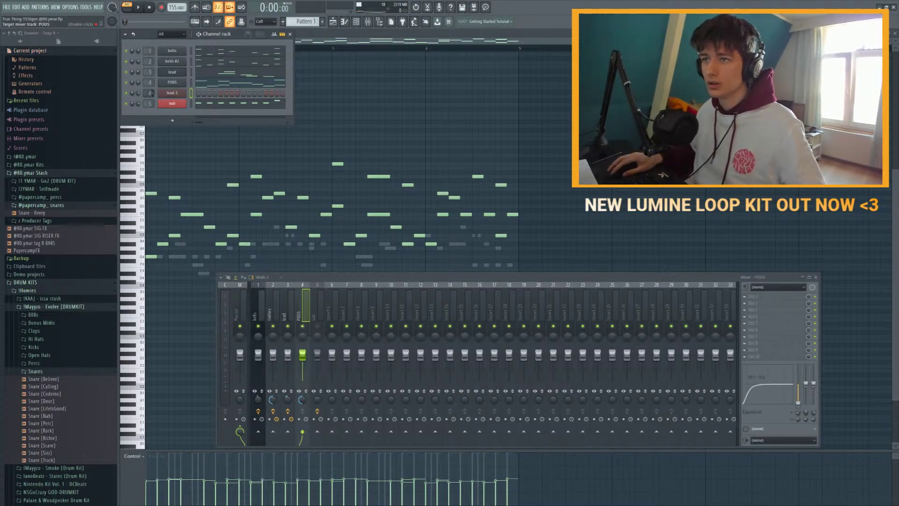
# Step: Route the lead 2 channel to its own mixer track named lead2, move that track ahead of sub and save the project
pyautogui.scroll(3, 150, 93)
pyautogui.scroll(-1, 150, 93)
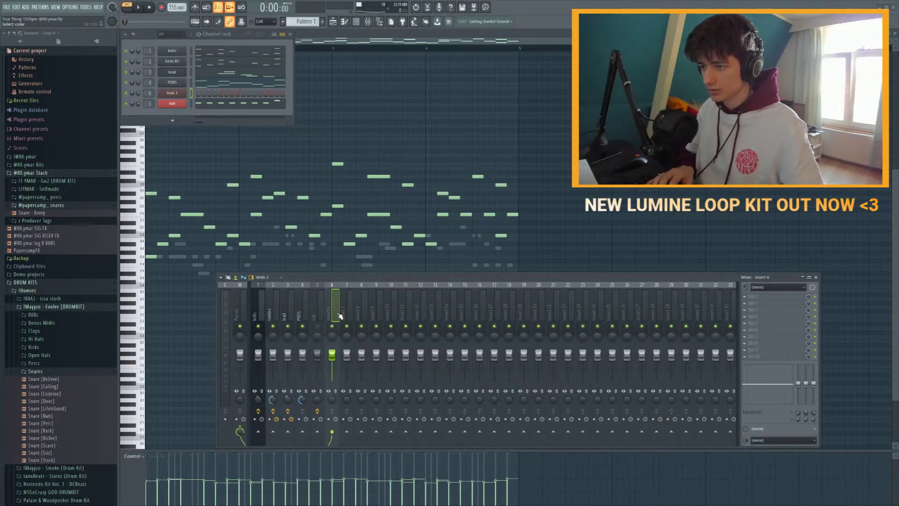
pyautogui.hotkey('ctrl', 'l')
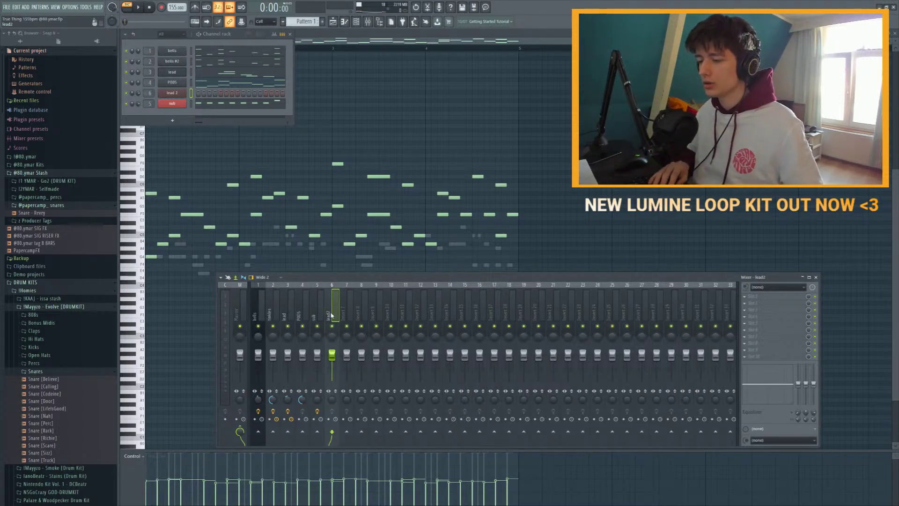
pyautogui.hotkey('alt', 'Left')
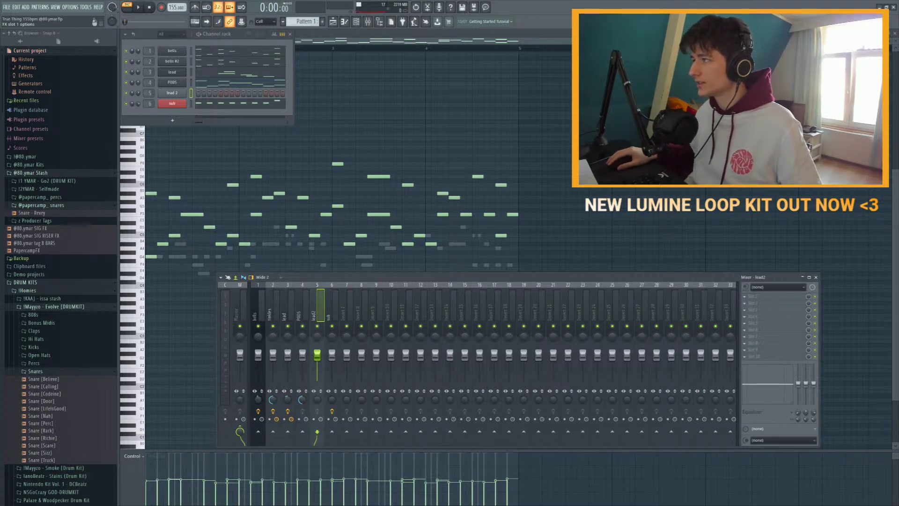
pyautogui.hotkey('ctrl', 's')
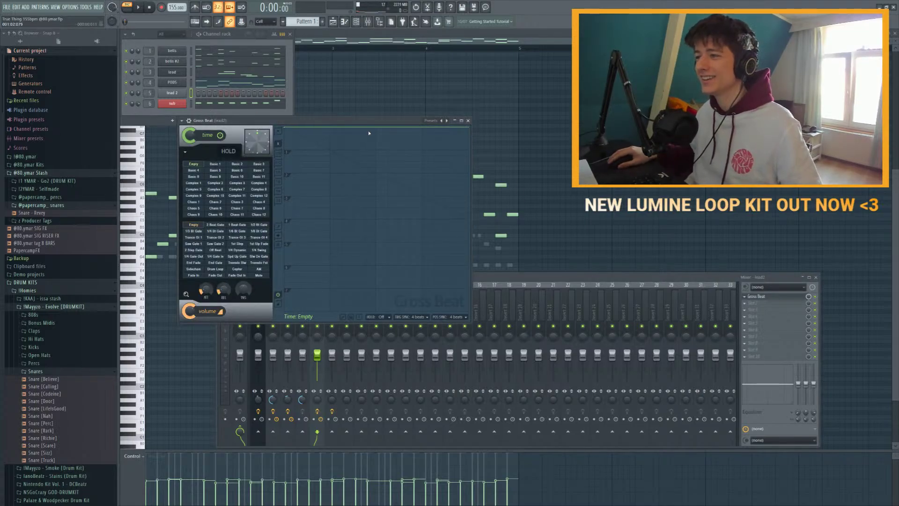
# Step: Solo the lead 2 channel with Gross Beat loaded on its mixer track and play back its melody
pyautogui.rightClick(126, 92)
pyautogui.press('space')
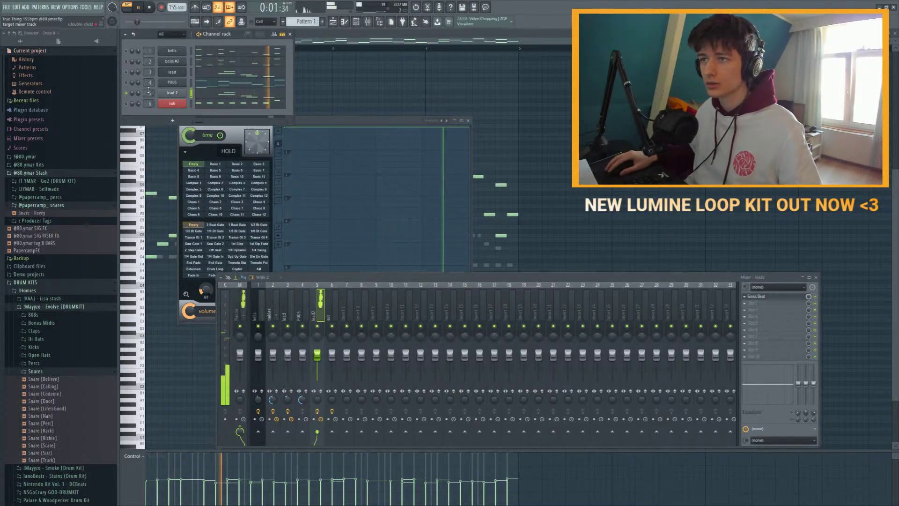
pyautogui.press('space')
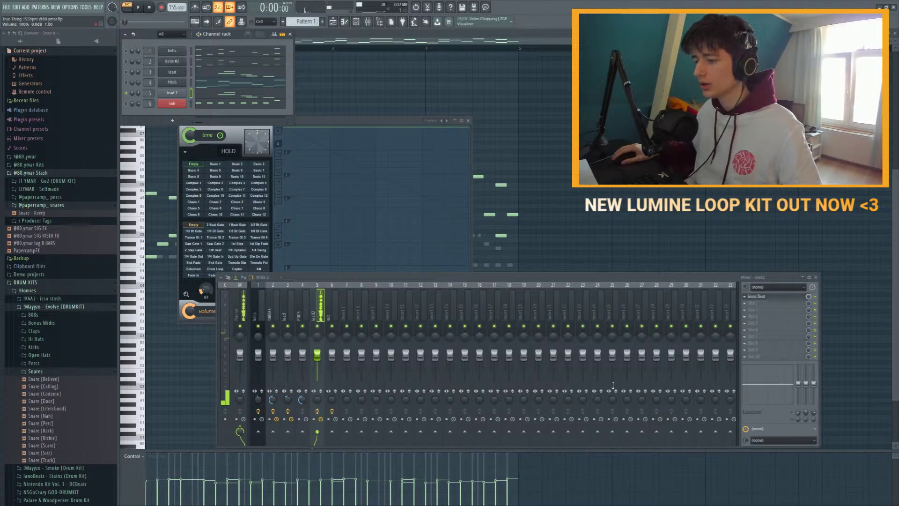
# Step: Add Fruity Parametric EQ 2 to the lead2 mixer track, load its next preset and pull the high cut down into the low mids
pyautogui.click(750, 365)
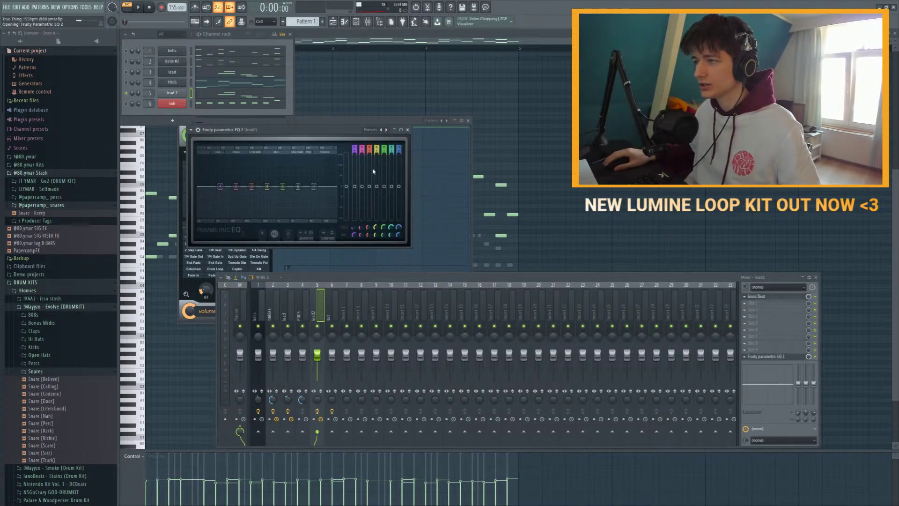
pyautogui.click(386, 129)
pyautogui.press('space')
pyautogui.moveTo(333, 186); pyautogui.dragTo(249, 186)
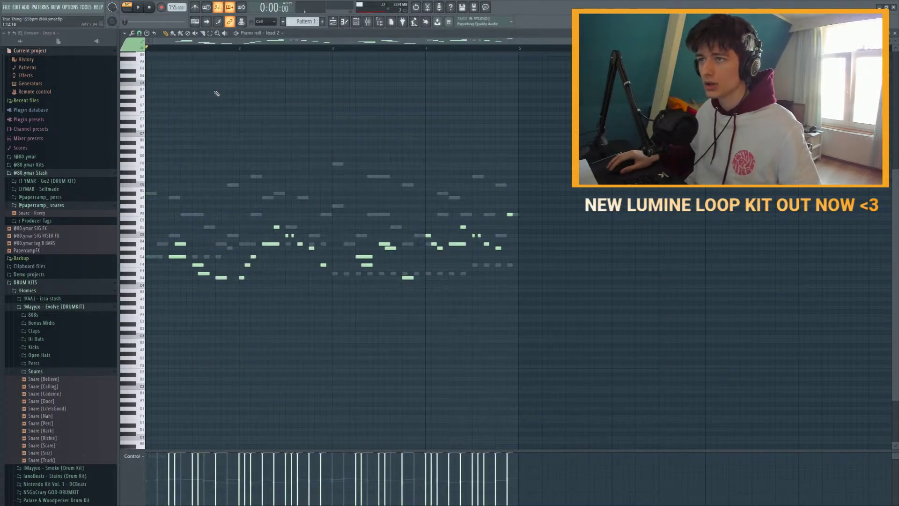
# Step: Transpose all lead 2 notes down an octave and lower their velocities slightly
pyautogui.hotkey('ctrl', 'Down')
pyautogui.hotkey('ctrl', 'a')
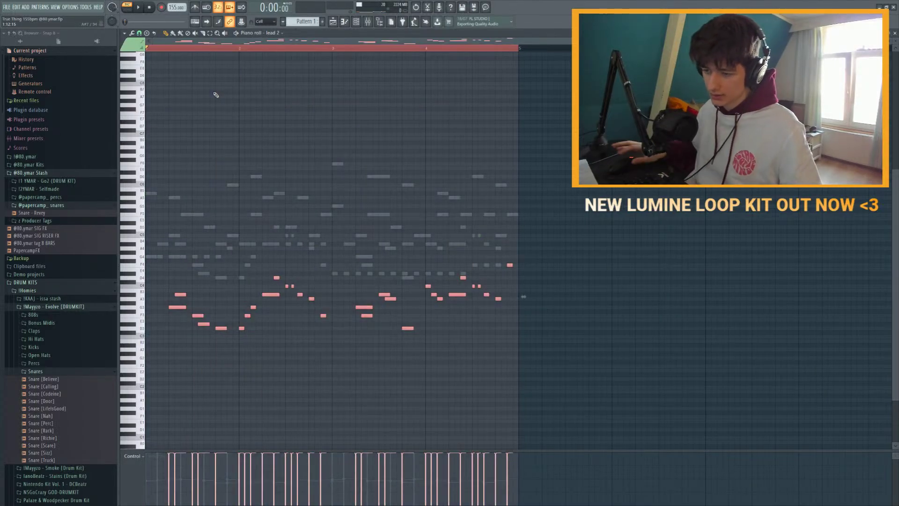
pyautogui.moveTo(184, 447); pyautogui.dragTo(683, 458)
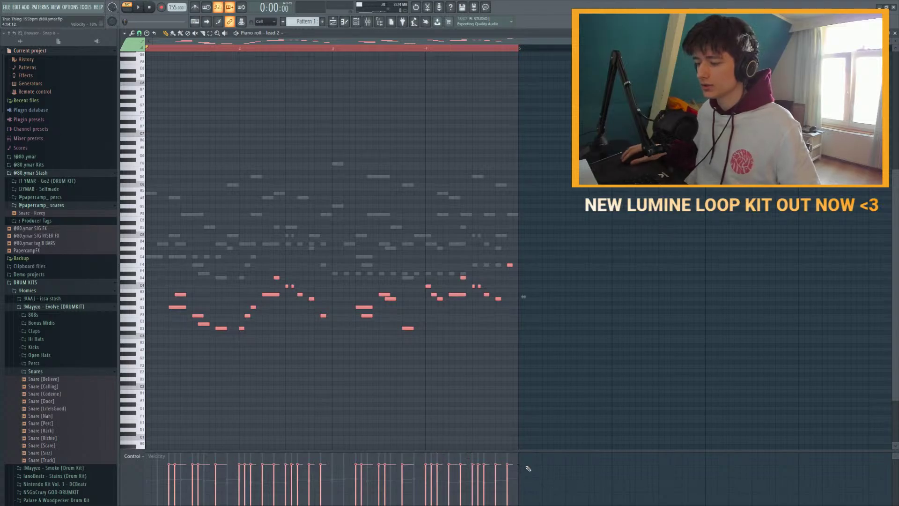
# Step: Shorten all lead 2 notes, move the first one to the loop's start and lengthen it to about six steps
pyautogui.hotkey('ctrl', 'q')
pyautogui.scroll(1, 157, 320)
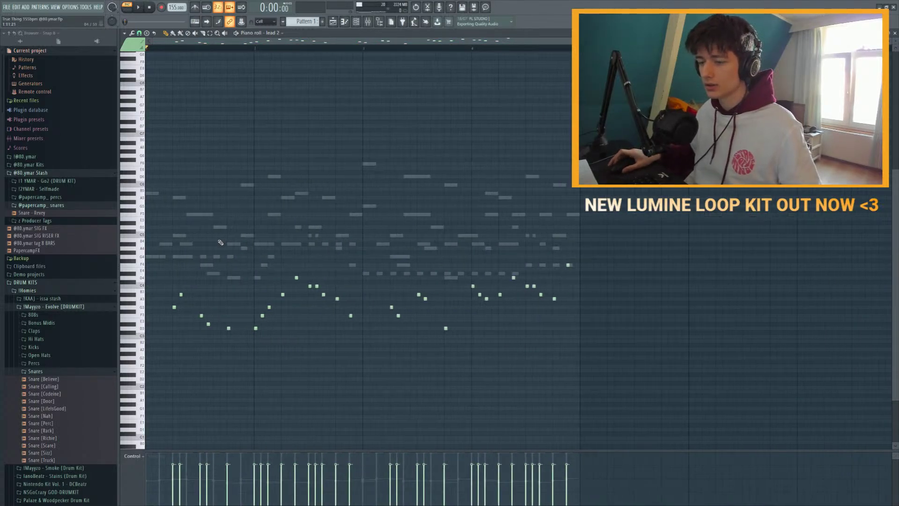
pyautogui.moveTo(174, 307); pyautogui.dragTo(149, 308)
pyautogui.press('space')
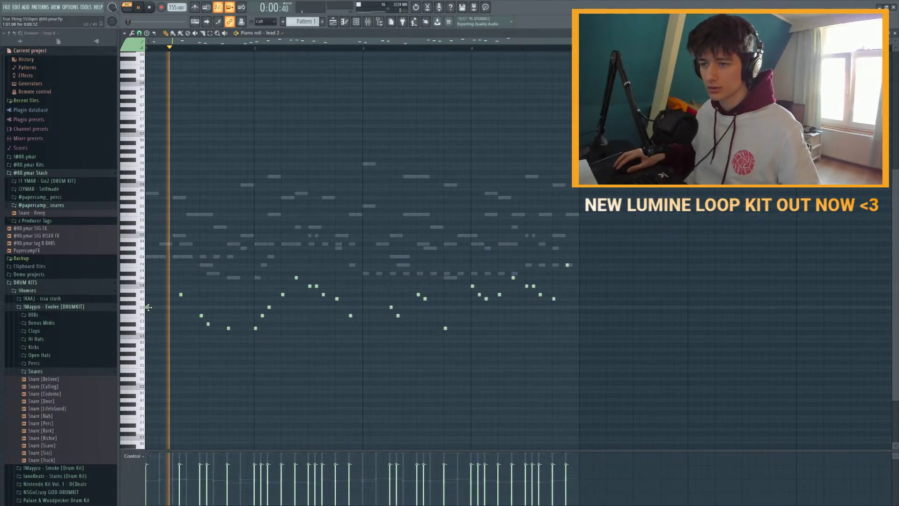
# Step: Open lead 2's PoiZone synth, switch off its delay and audition the loop
pyautogui.click(355, 22)
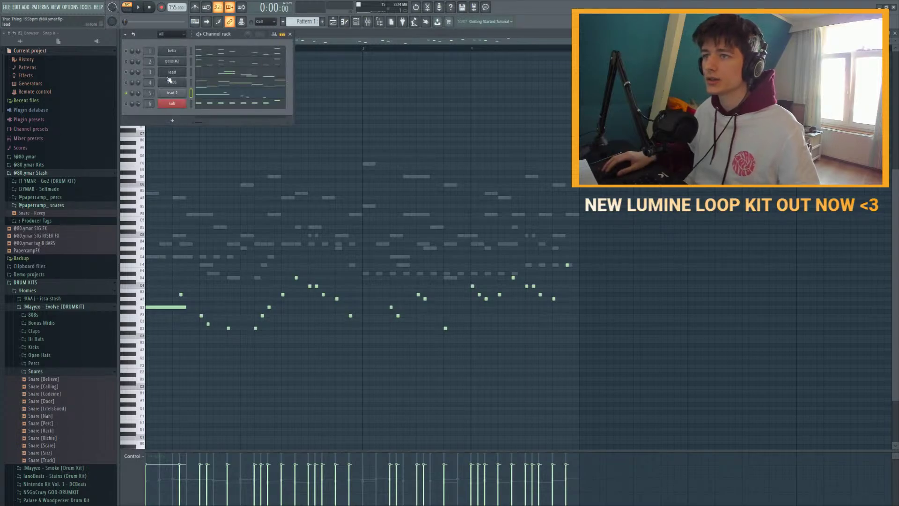
pyautogui.click(172, 92)
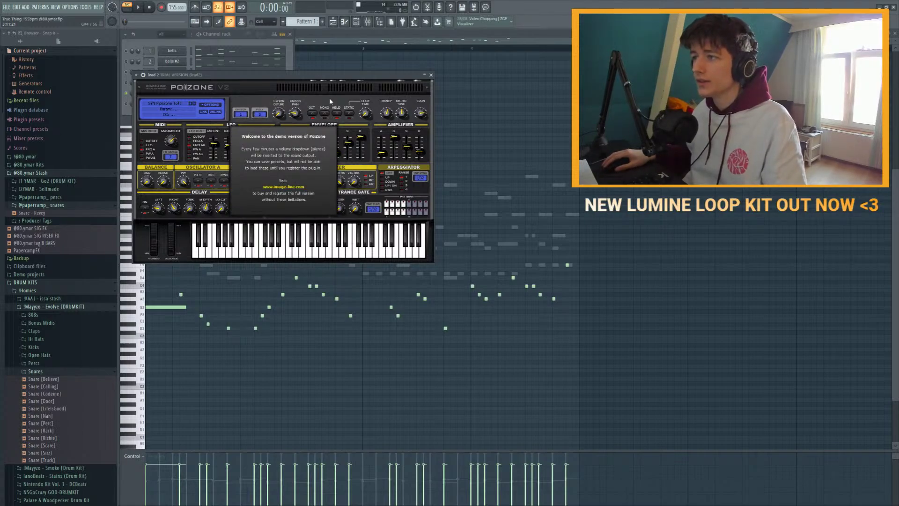
pyautogui.moveTo(360, 75); pyautogui.dragTo(449, 76)
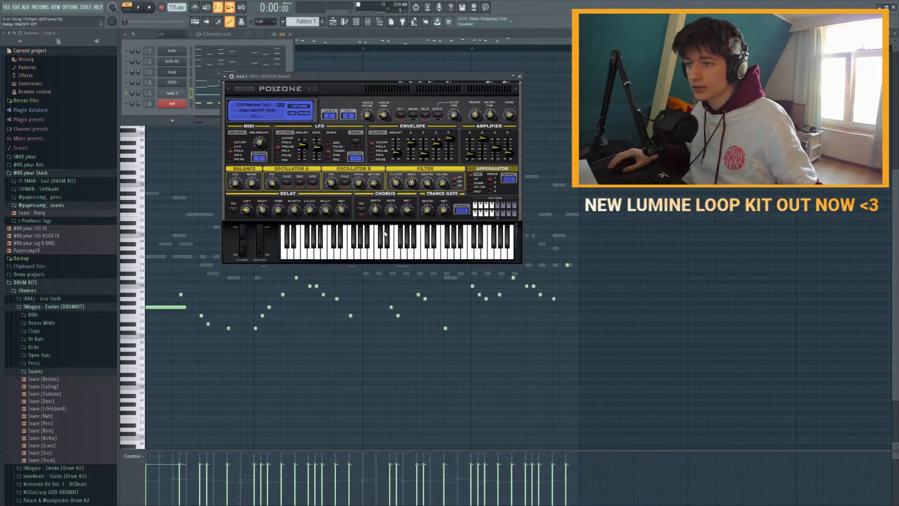
pyautogui.press('space')
pyautogui.press('space')
# Step: Review the lead 2 notes and play back the soloed part with the channel rack and mixer in view
pyautogui.press('F7')
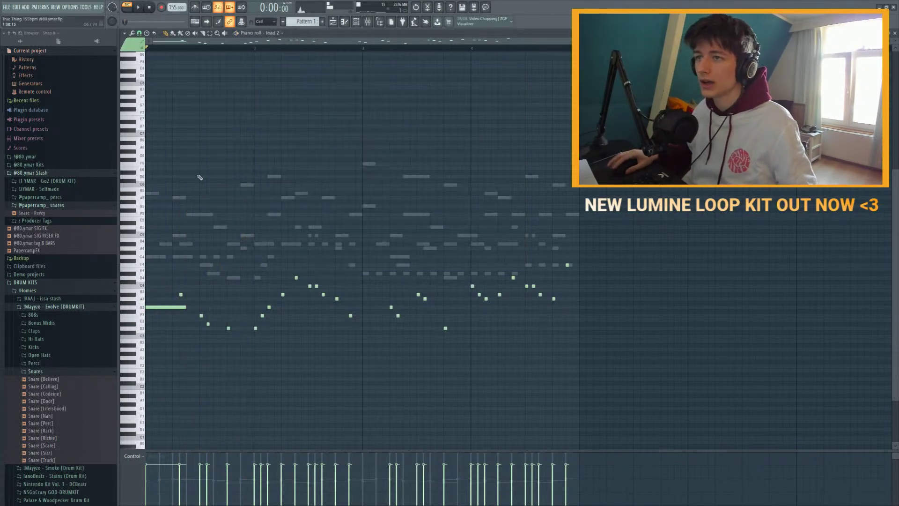
pyautogui.press('F6')
pyautogui.press('F9')
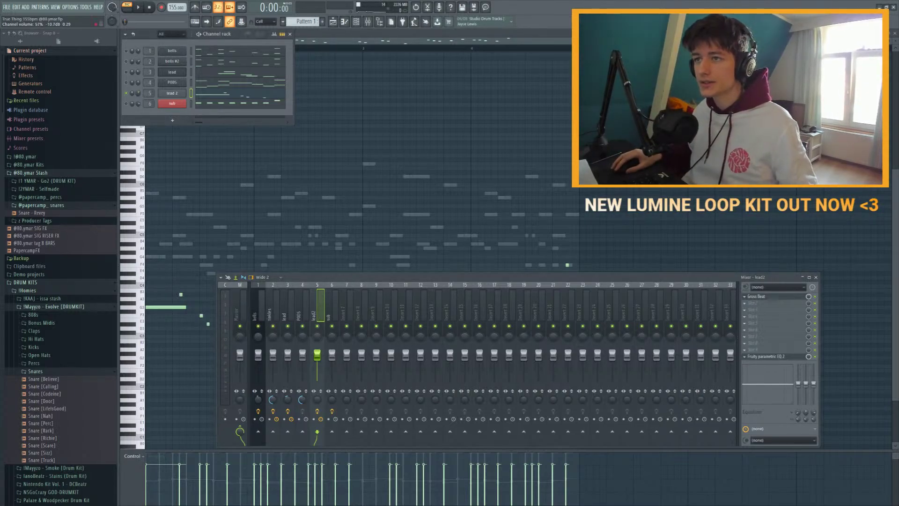
pyautogui.press('space')
pyautogui.press('space')
pyautogui.press('F6')
pyautogui.press('F9')
pyautogui.press('F9')
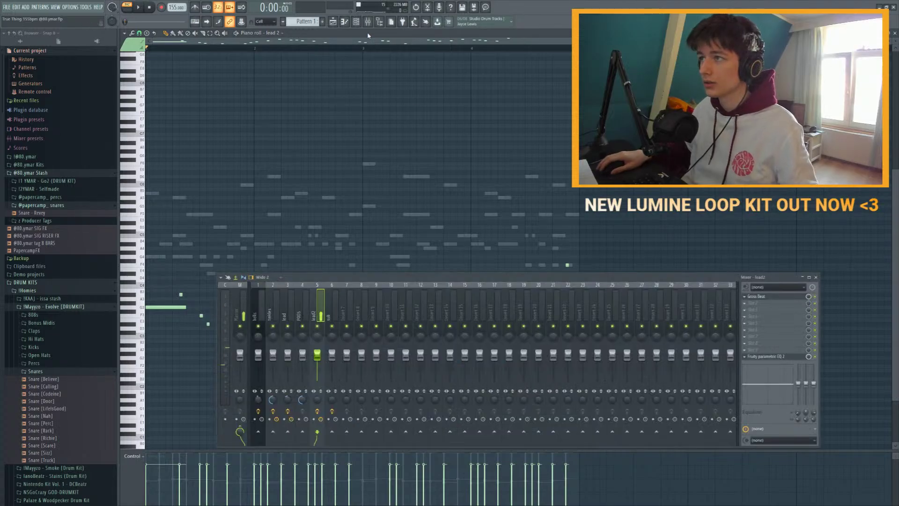
# Step: Check the lead2 track's equalizer, and set Gross Beat's volume pattern to Trance Gt.3 during playback
pyautogui.click(768, 357)
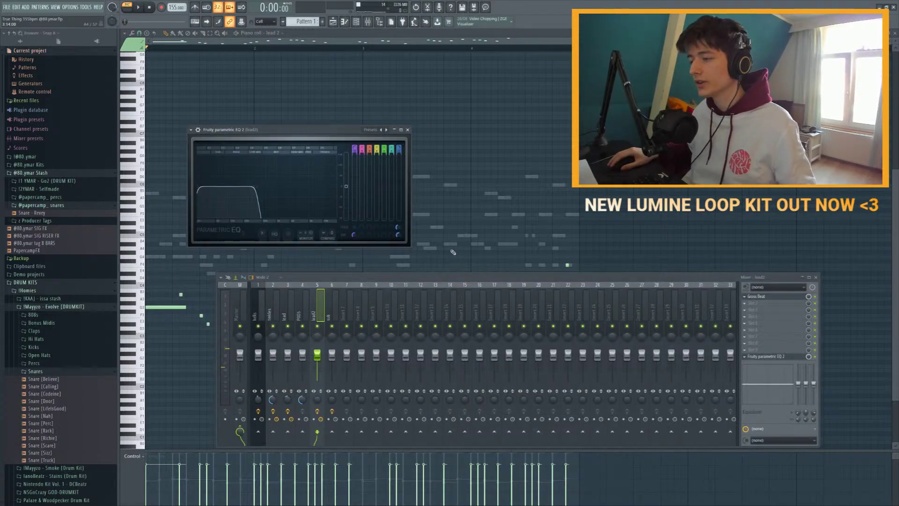
pyautogui.click(756, 296)
pyautogui.click(220, 231)
pyautogui.press('space')
pyautogui.click(237, 237)
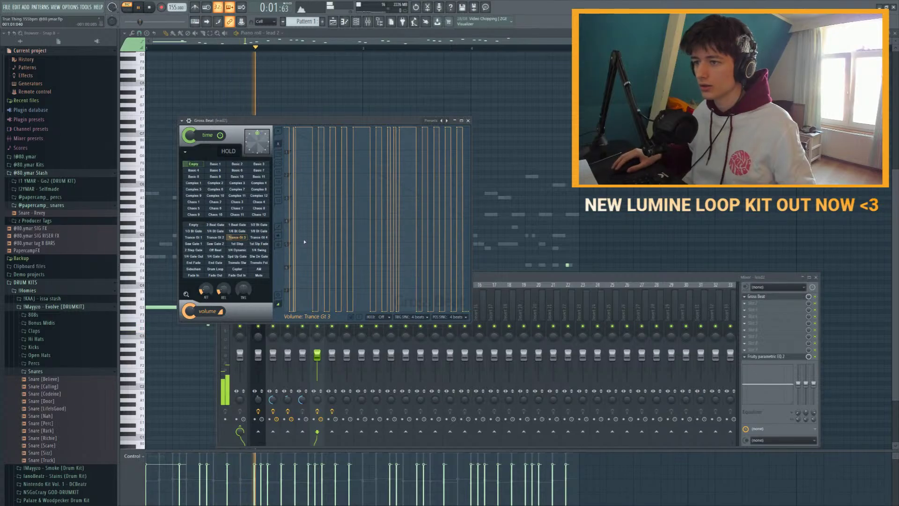
# Step: Transpose all lead 2 notes up an octave and restart playback
pyautogui.press('F7')
pyautogui.press('space')
pyautogui.press('space')
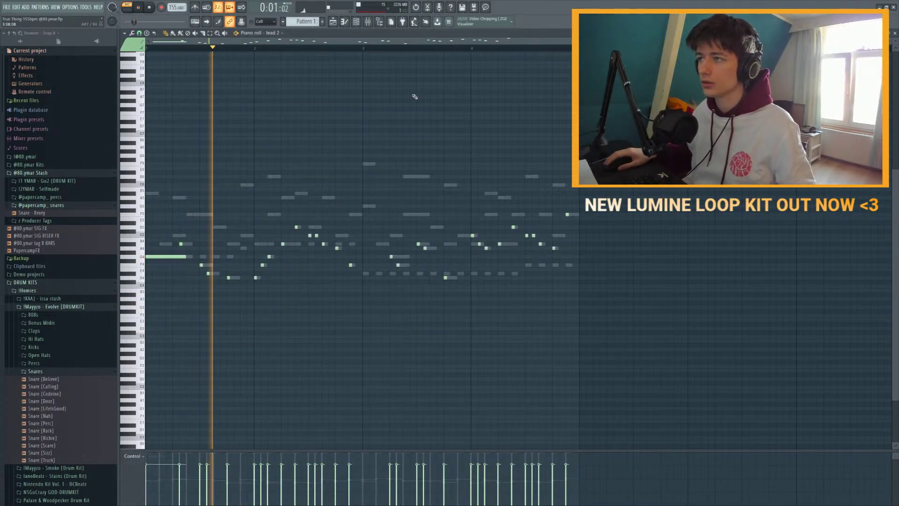
# Step: Reopen lead 2's PoiZone presets library, close it and replace the synth with Omnisphere
pyautogui.press('F9')
pyautogui.press('F6')
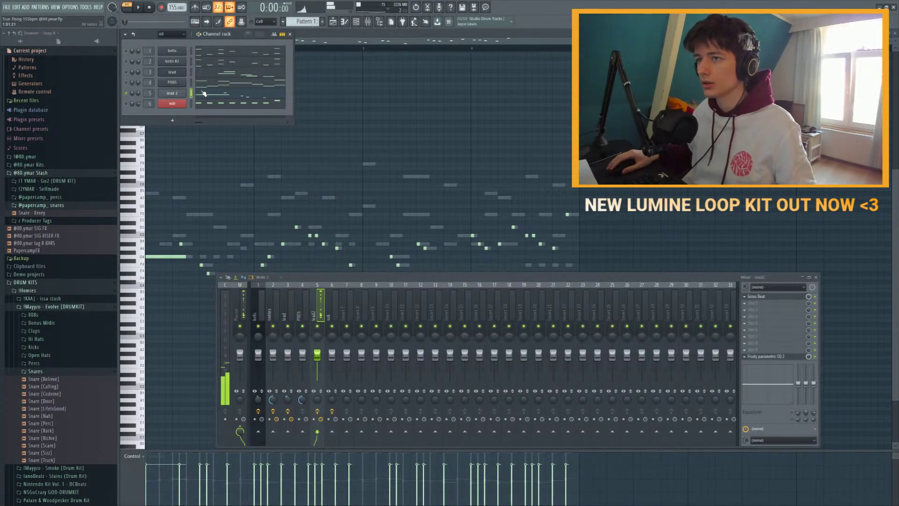
pyautogui.press('space')
pyautogui.click(182, 94)
pyautogui.click(262, 106)
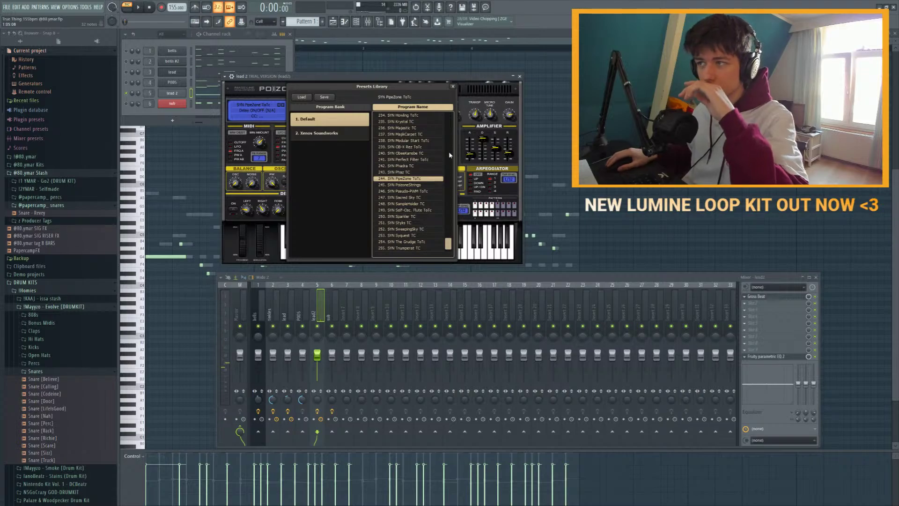
pyautogui.press('Escape')
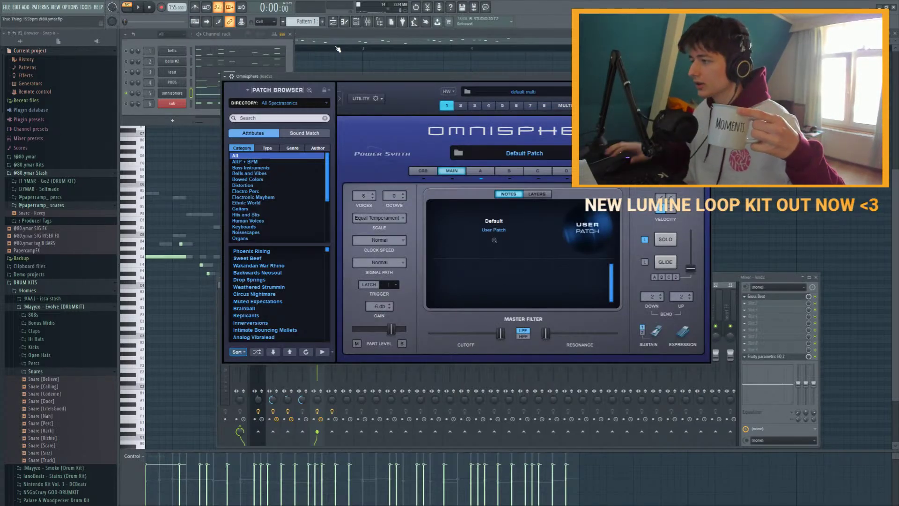
# Step: Turn on Solo and Glide in Omnisphere's default patch, raise the glide slightly and audition the loop
pyautogui.click(666, 239)
pyautogui.click(666, 262)
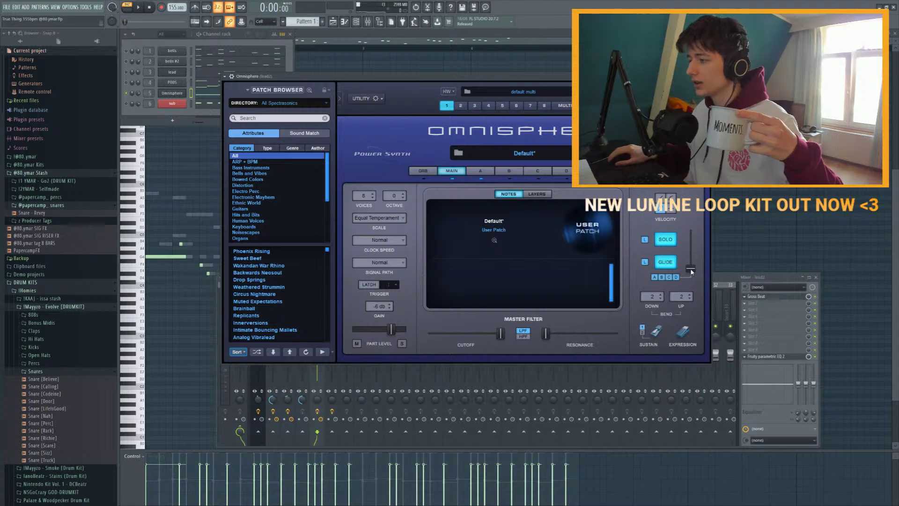
pyautogui.moveTo(691, 269); pyautogui.dragTo(693, 268)
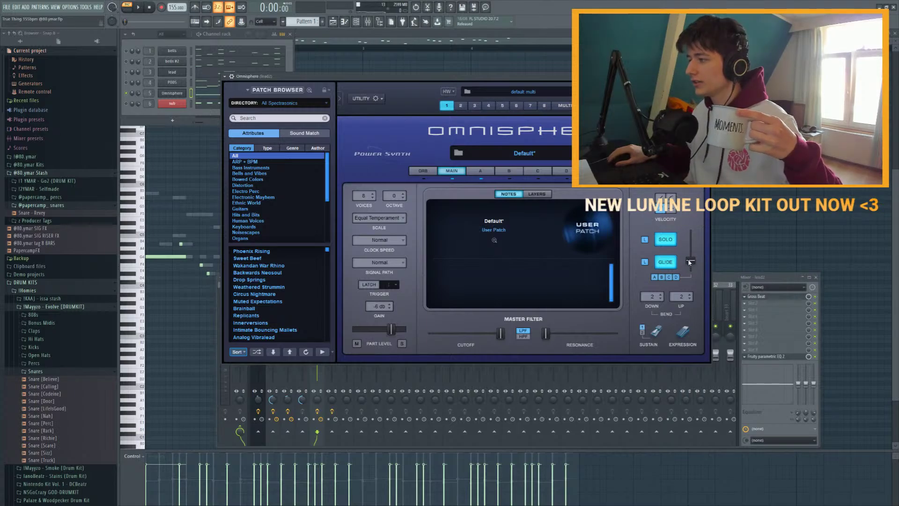
pyautogui.click(172, 92)
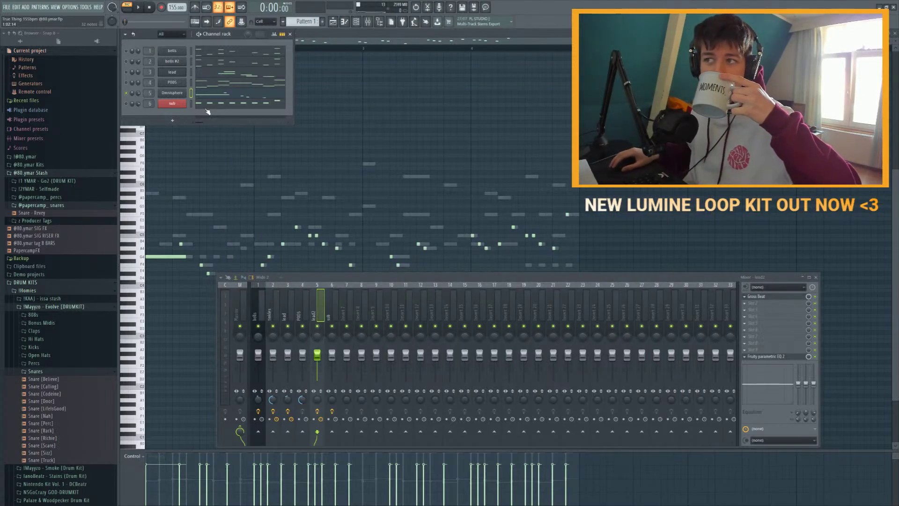
pyautogui.click(138, 7)
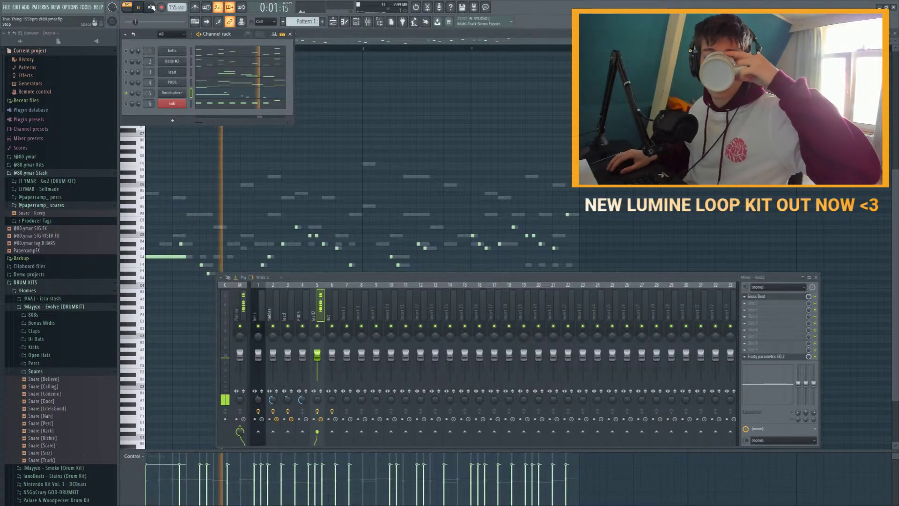
pyautogui.click(150, 7)
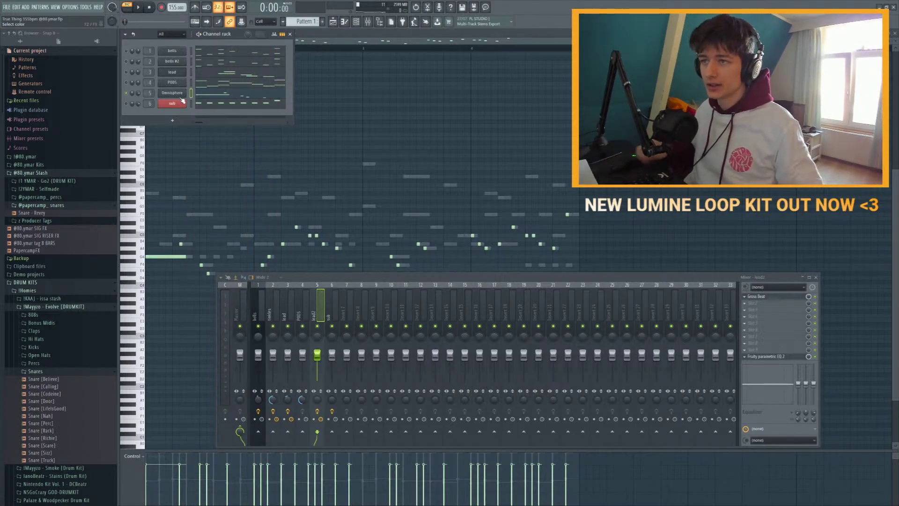
# Step: Transpose the lead2 notes up another octave and move the second note one step later while listening to the loop
pyautogui.click(213, 94)
pyautogui.press('space')
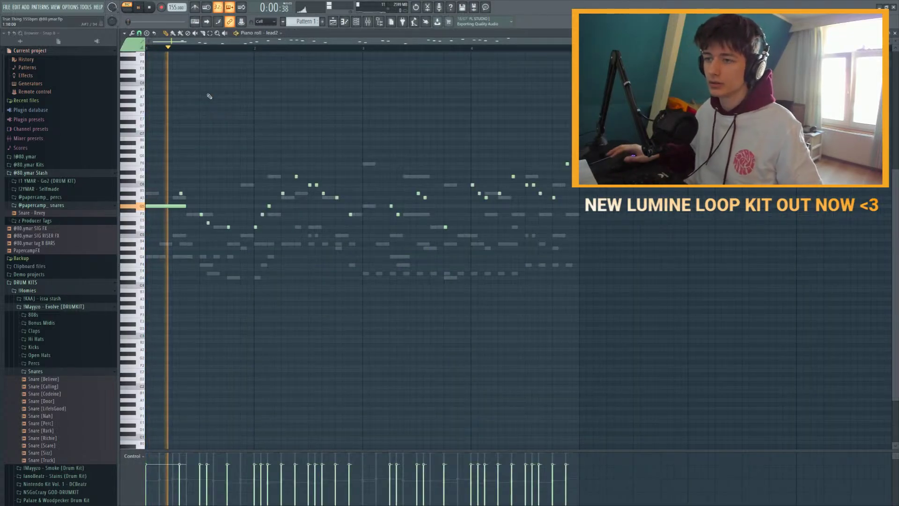
pyautogui.click(187, 193)
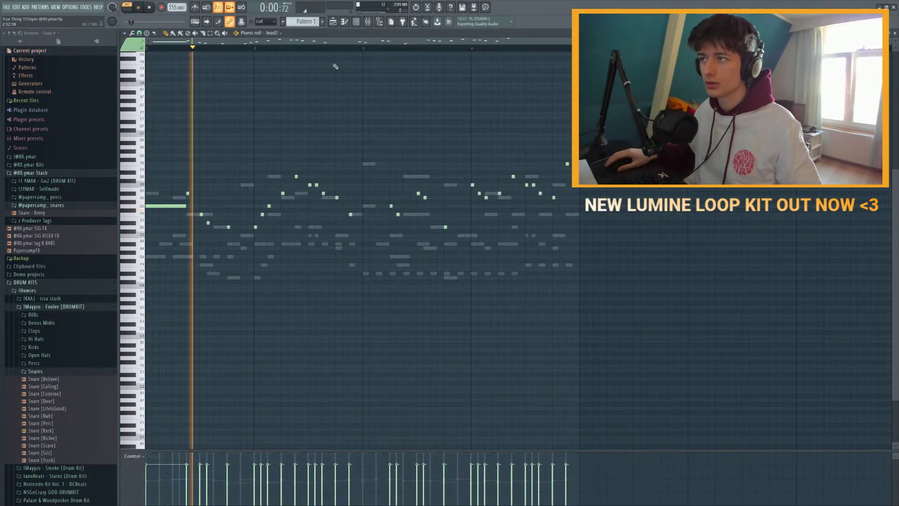
pyautogui.press('F6')
pyautogui.press('F6')
pyautogui.press('space')
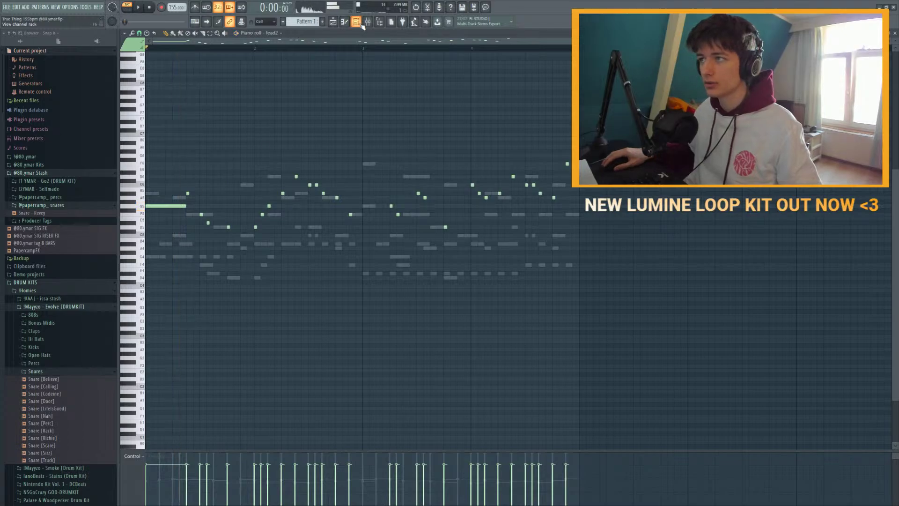
# Step: Raise the high-cut point in lead2's Fruity parametric EQ 2 slightly and audition the loop
pyautogui.press('F6')
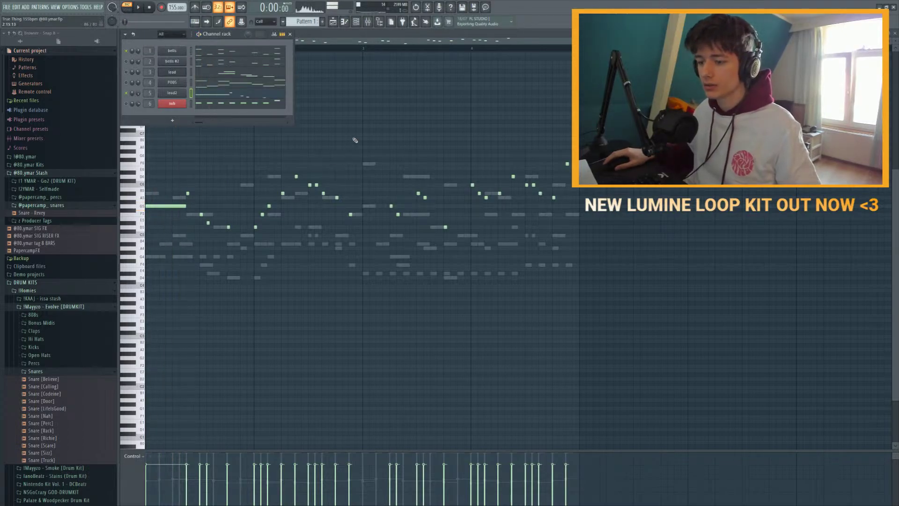
pyautogui.press('F6')
pyautogui.press('F9')
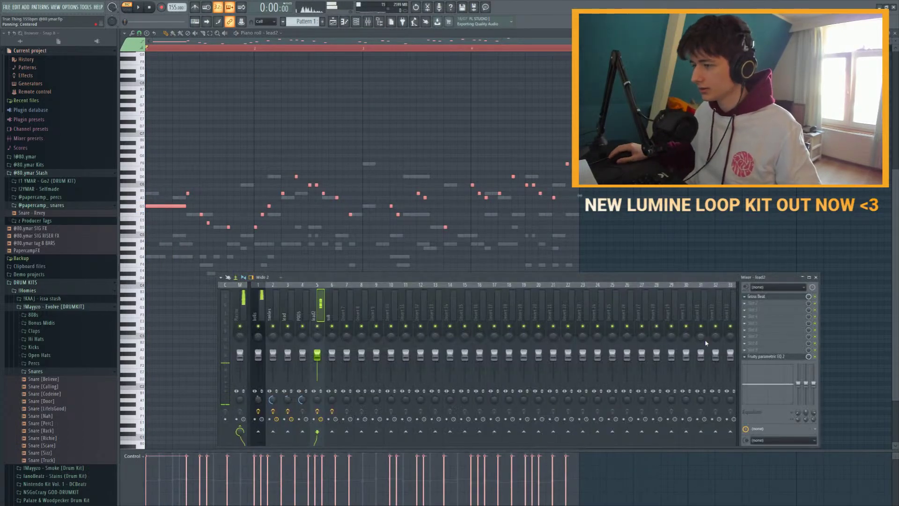
pyautogui.click(763, 358)
pyautogui.moveTo(260, 184); pyautogui.dragTo(275, 189)
pyautogui.press('space')
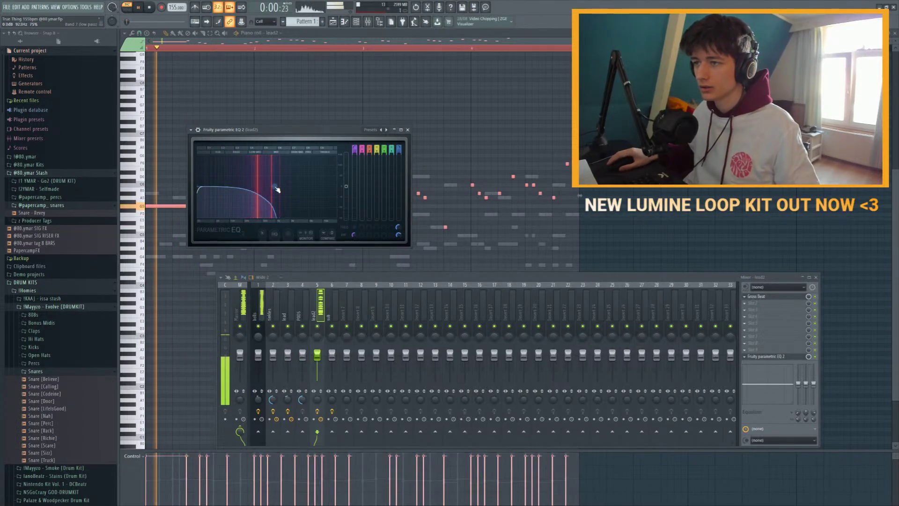
pyautogui.click(230, 209)
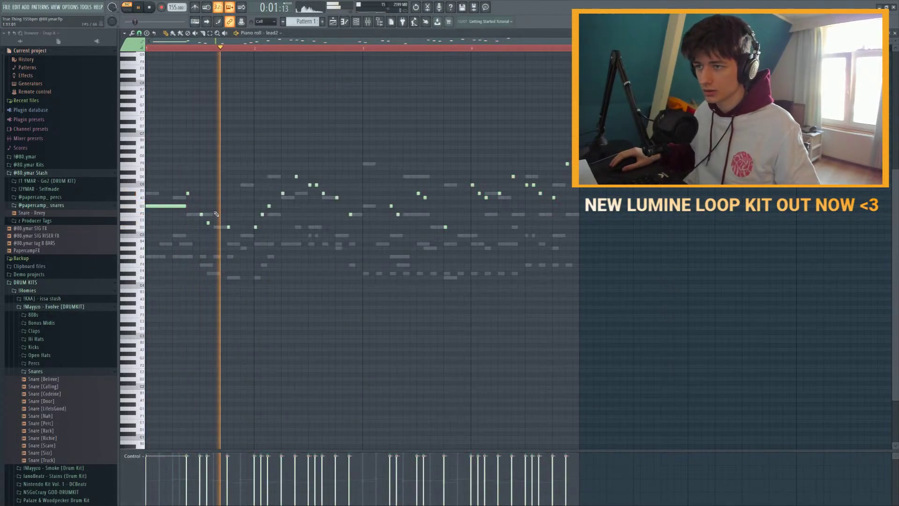
# Step: Lengthen lead2's short bar 1 notes after the opening note, letting two of them overlap, and replay
pyautogui.moveTo(189, 193); pyautogui.dragTo(226, 223)
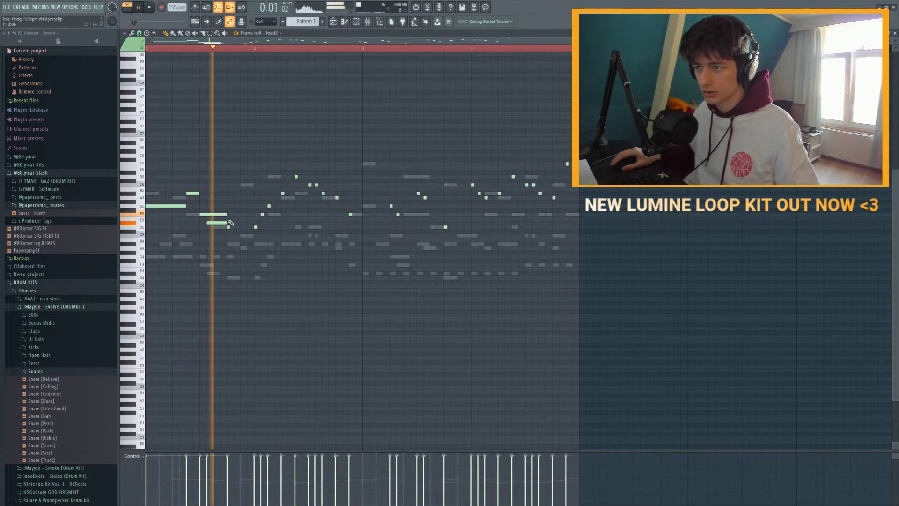
pyautogui.press('space')
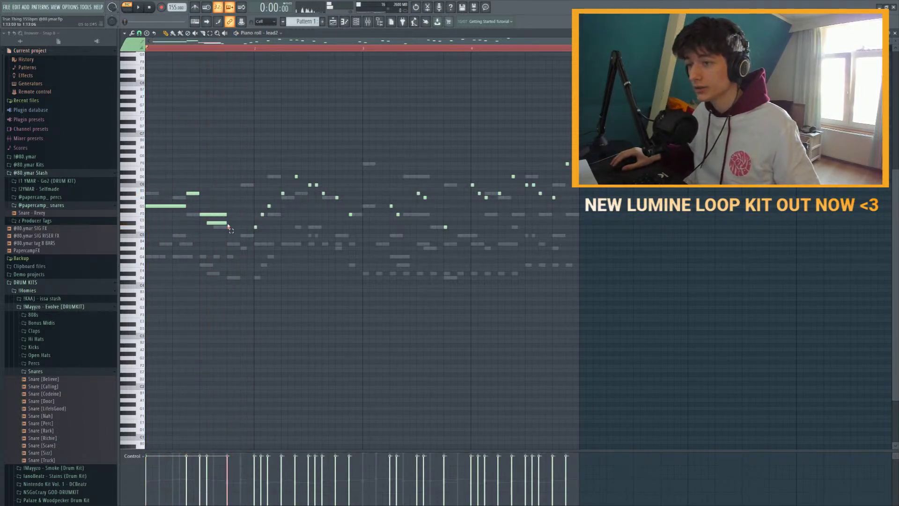
pyautogui.press('space')
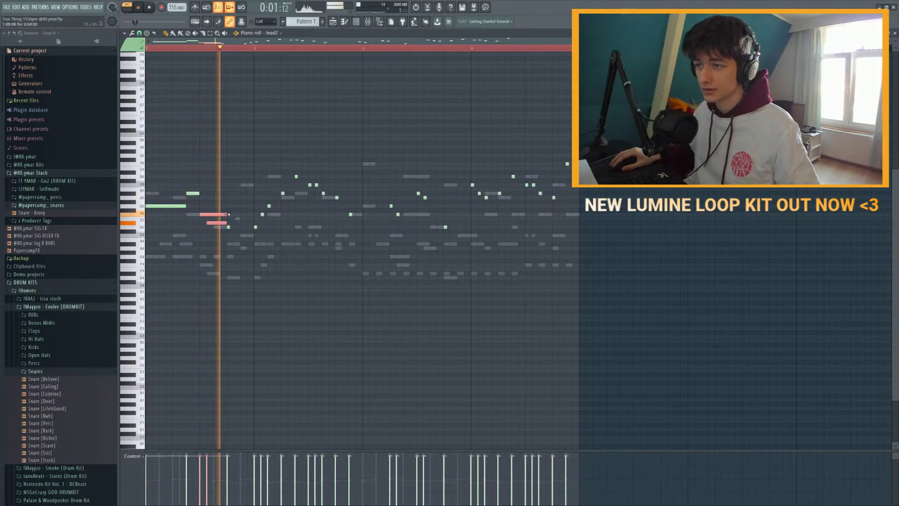
# Step: Stretch the overlapping notes and the last note of bar 1 to the start of bar 2 and audition them
pyautogui.moveTo(227, 214); pyautogui.dragTo(257, 227)
pyautogui.press('space')
pyautogui.press('space')
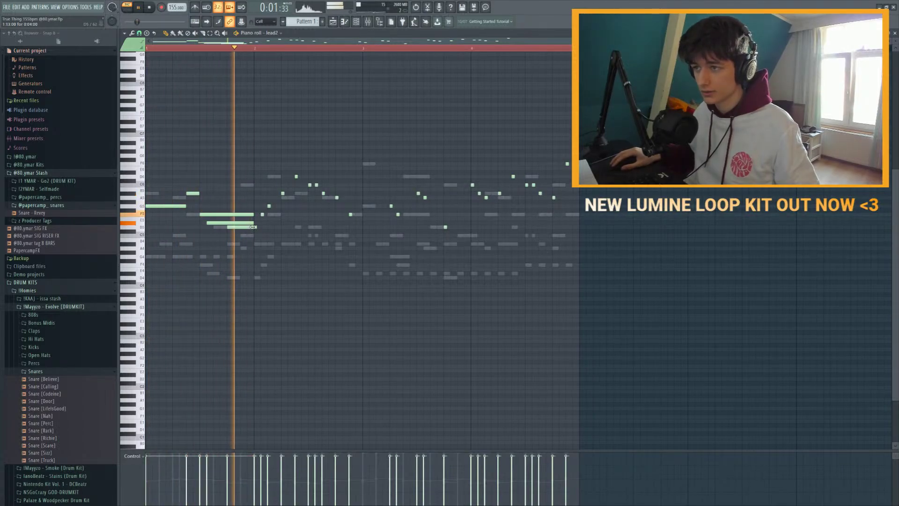
pyautogui.press('space')
pyautogui.press('space')
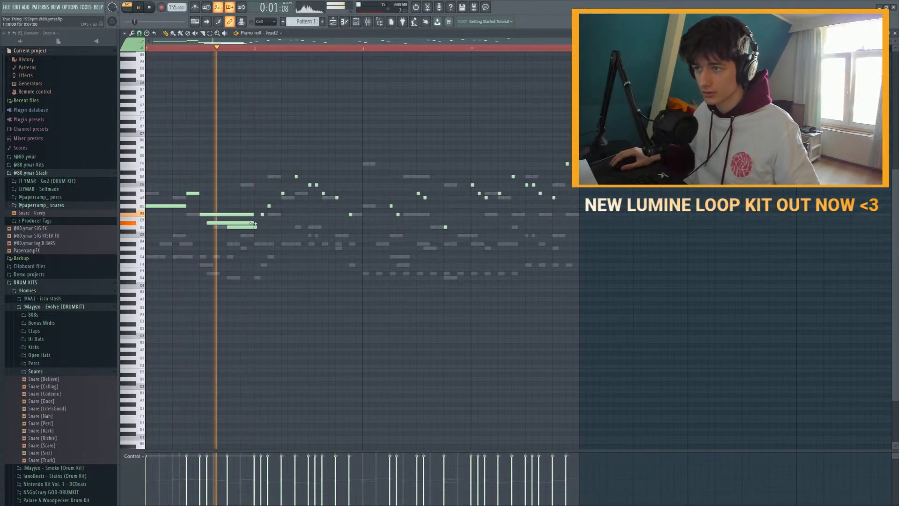
# Step: Undo the extension of the two overlapping bar 1 notes, keep the last note long and replay the loop
pyautogui.click(251, 222)
pyautogui.hotkey('ctrl', 'z')
pyautogui.press('space')
pyautogui.press('space')
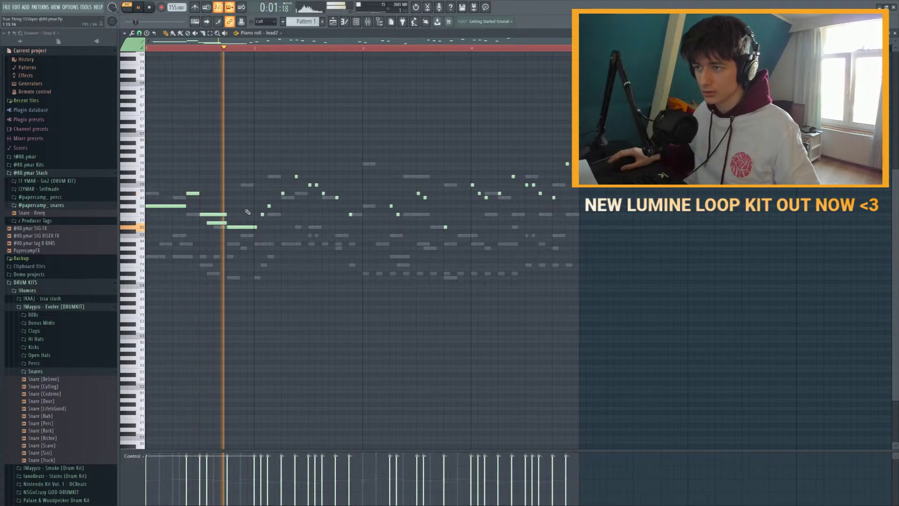
pyautogui.press('space')
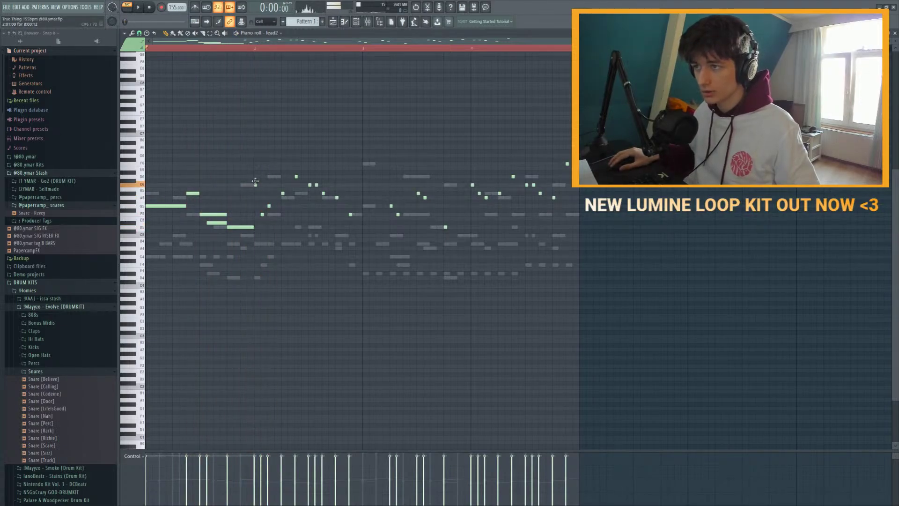
# Step: Replace lead2's short bar 2 notes with a high note filling the bar and a lower long note over its second half
pyautogui.moveTo(352, 236); pyautogui.dragTo(260, 118)
pyautogui.press('Delete')
pyautogui.press('space')
pyautogui.moveTo(257, 177); pyautogui.dragTo(413, 185)
pyautogui.press('space')
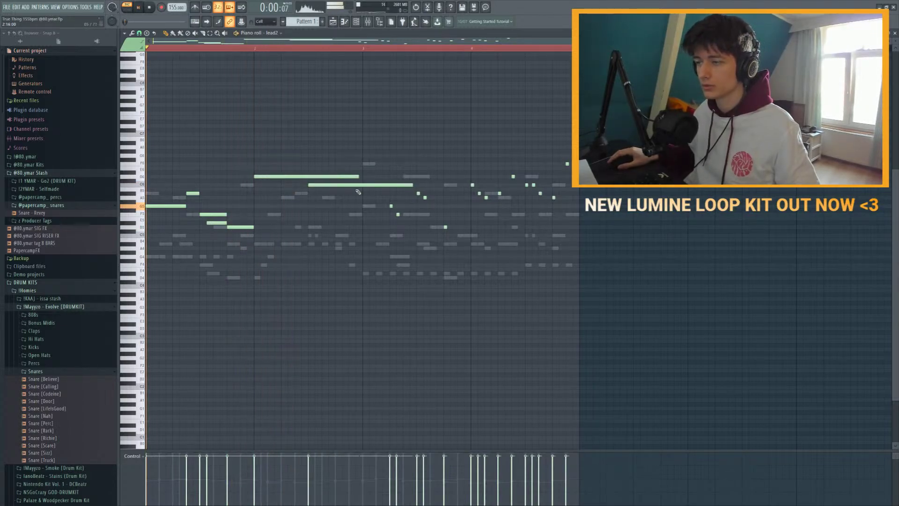
pyautogui.press('space')
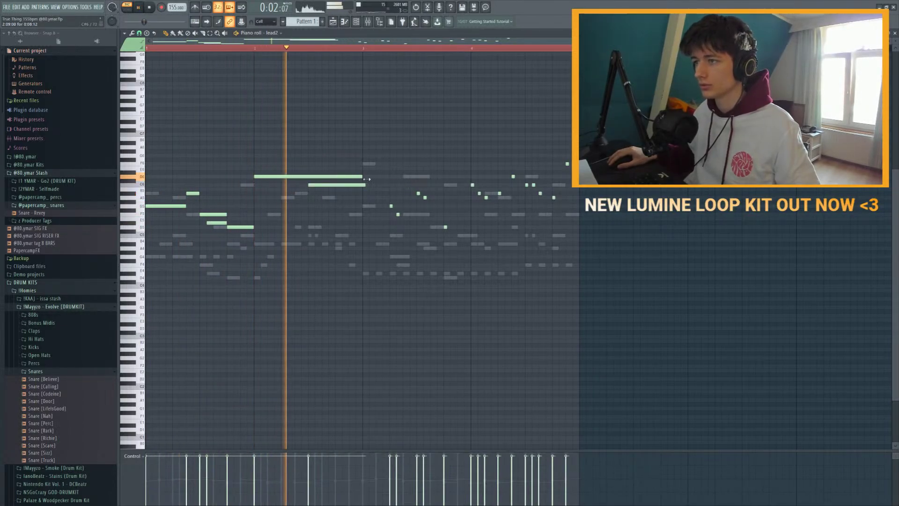
pyautogui.moveTo(413, 185); pyautogui.dragTo(366, 185)
pyautogui.press('space')
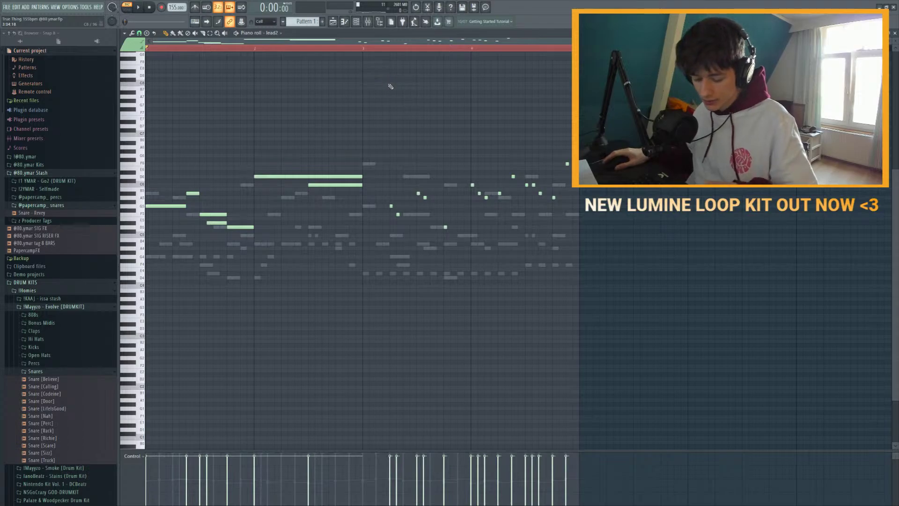
# Step: Lower the velocity of all lead2 notes slightly and replay the pattern
pyautogui.scroll(-2, 390, 83)
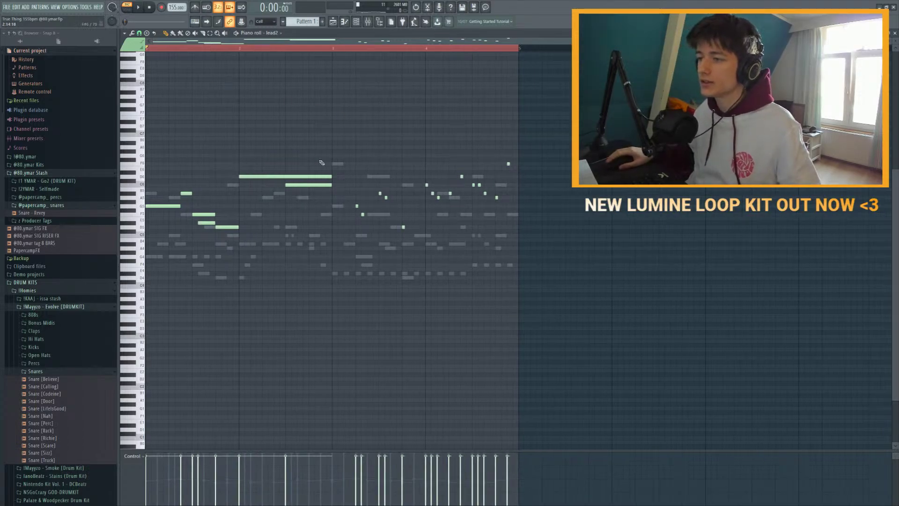
pyautogui.hotkey('ctrl', 'd')
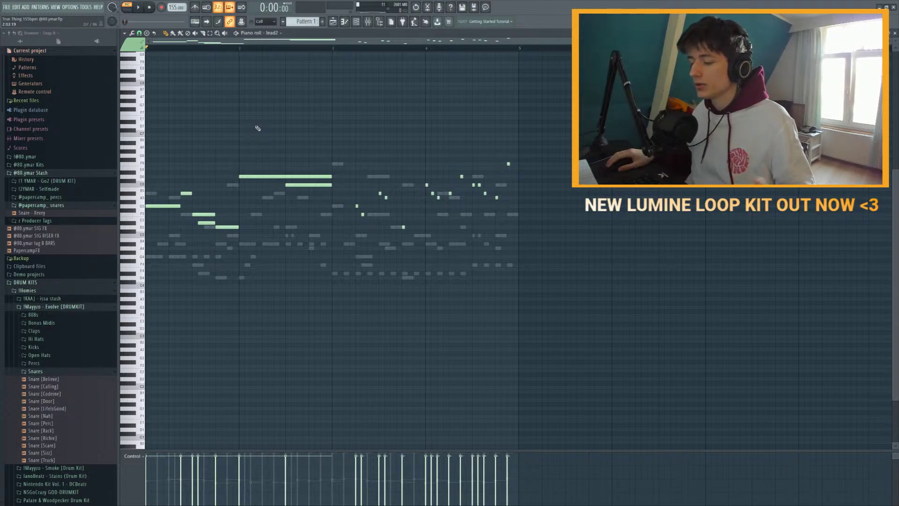
pyautogui.hotkey('ctrl', 'a')
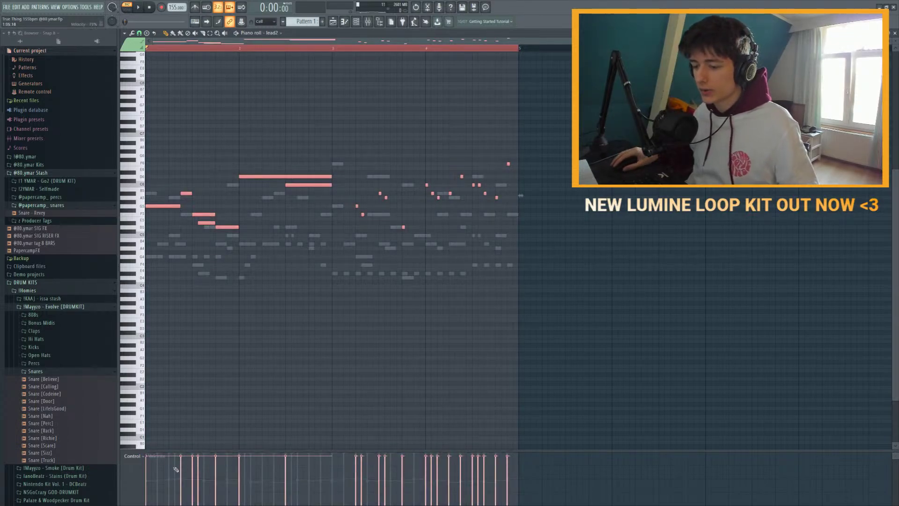
pyautogui.hotkey('ctrl', 'd')
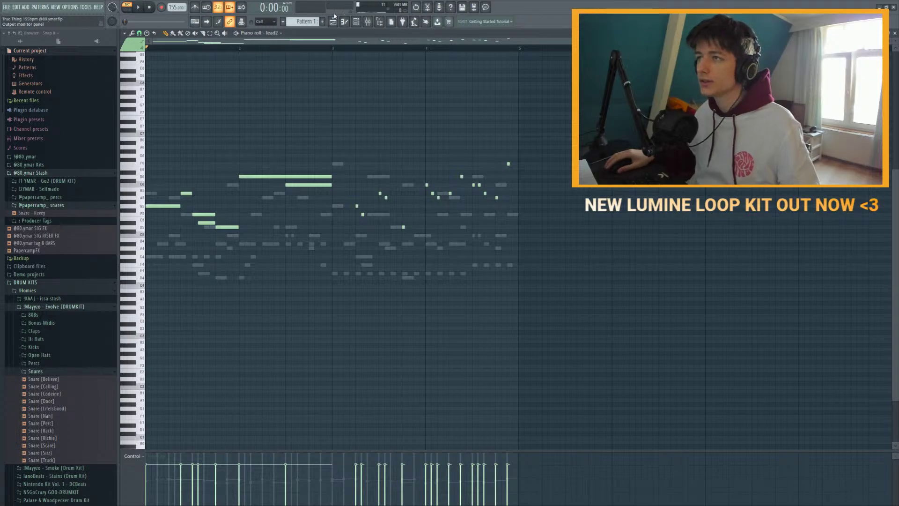
pyautogui.press('space')
pyautogui.press('F9')
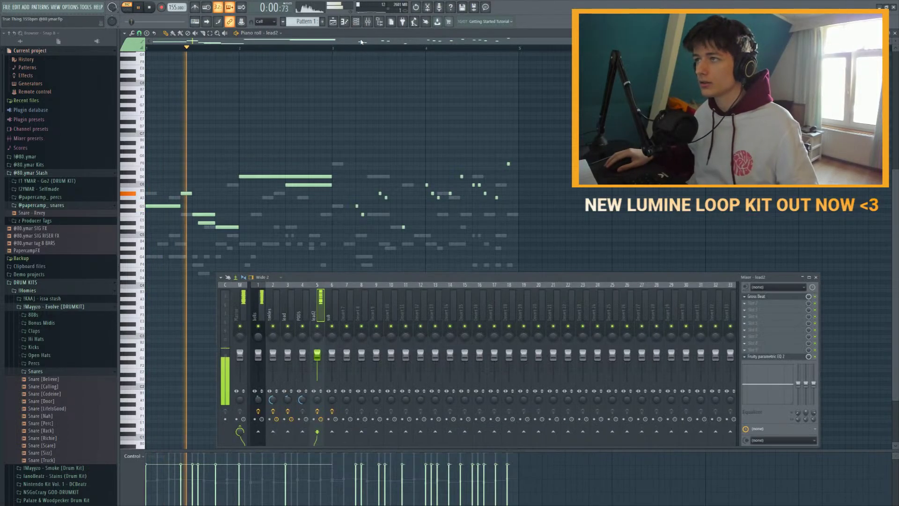
pyautogui.press('F9')
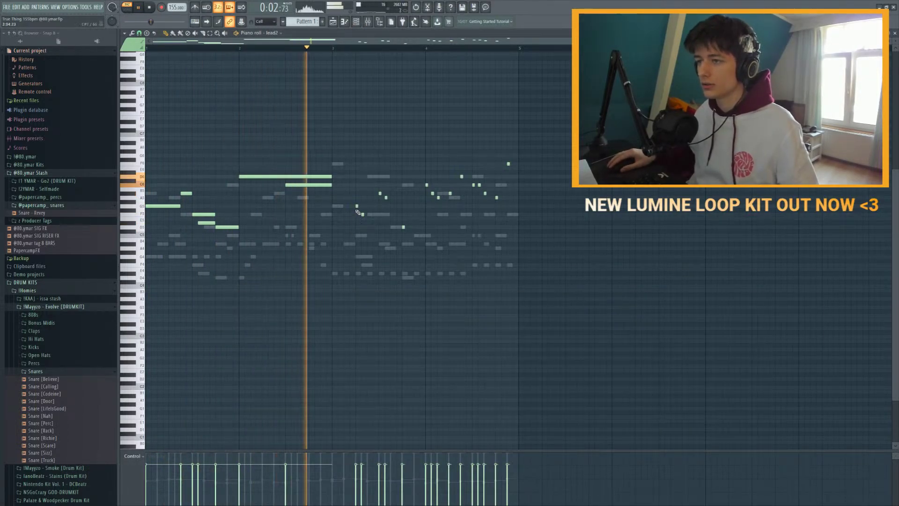
# Step: Delete lead2's remaining short notes in bars 3 and 4 and duplicate the two-bar phrase into their place
pyautogui.press('space')
pyautogui.moveTo(578, 263); pyautogui.dragTo(70, 50)
pyautogui.press('Delete')
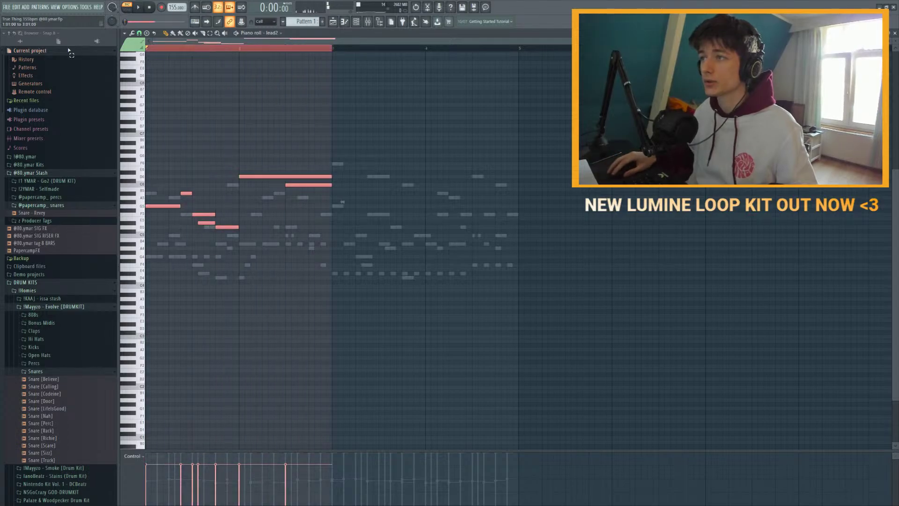
pyautogui.hotkey('ctrl', 'b')
pyautogui.hotkey('ctrl', 'd')
pyautogui.click(139, 13)
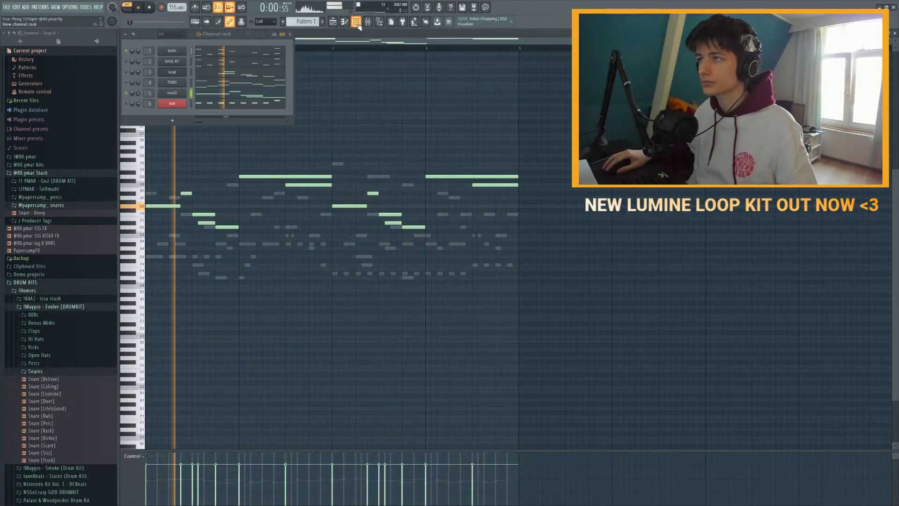
# Step: Unmute the bells #2 and PODS channels and play the loop with lead2
pyautogui.press('F6')
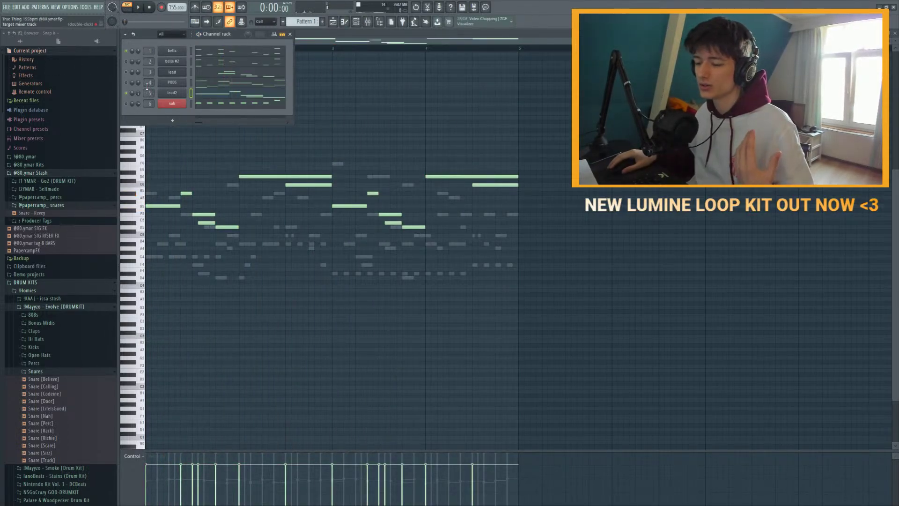
pyautogui.press('space')
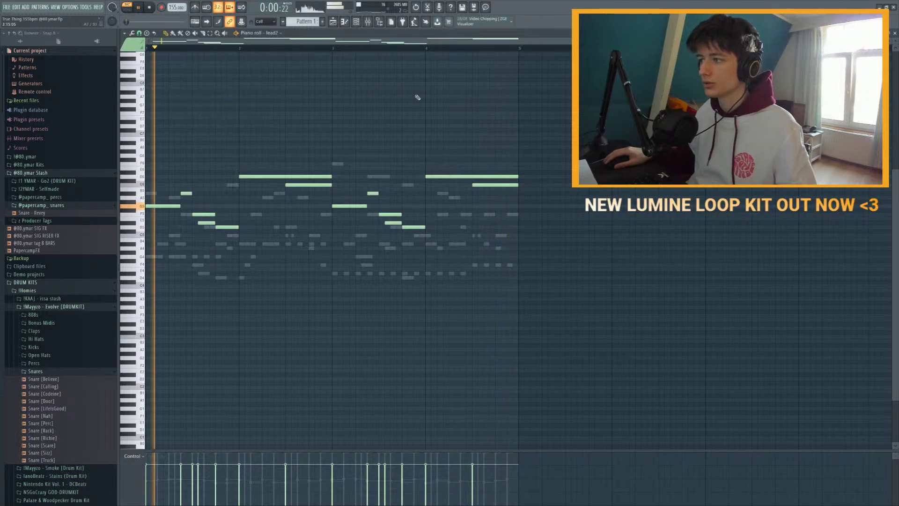
pyautogui.press('space')
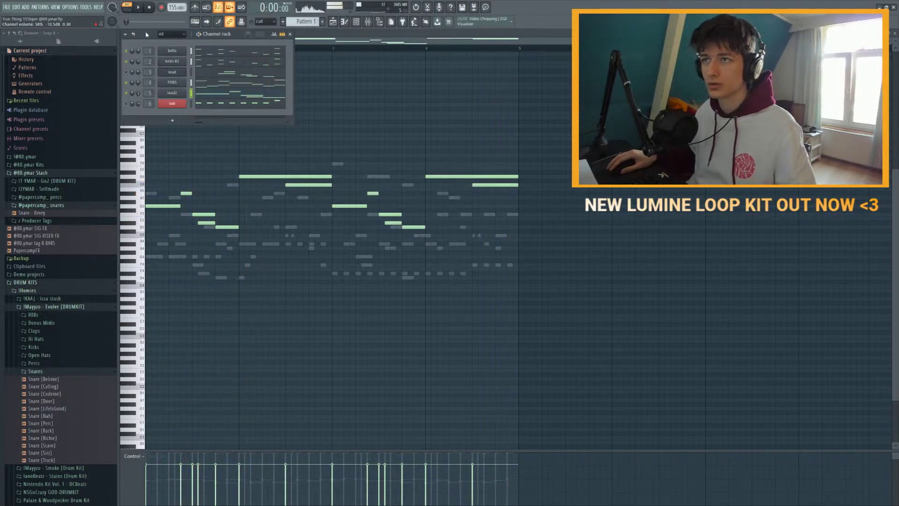
pyautogui.press('space')
# Step: Lower the high-cut point and raise the low-cut point in lead2's Fruity parametric EQ 2 during playback
pyautogui.press('F9')
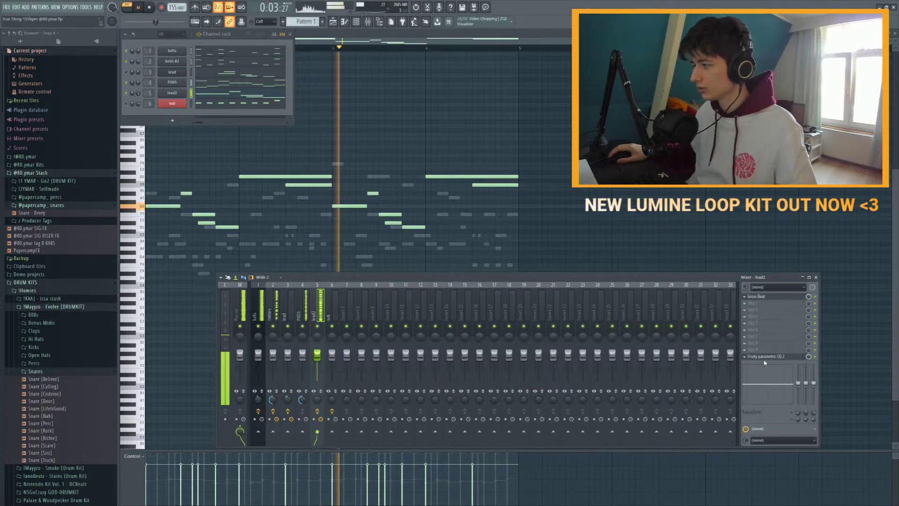
pyautogui.click(743, 356)
pyautogui.moveTo(274, 186); pyautogui.dragTo(268, 187)
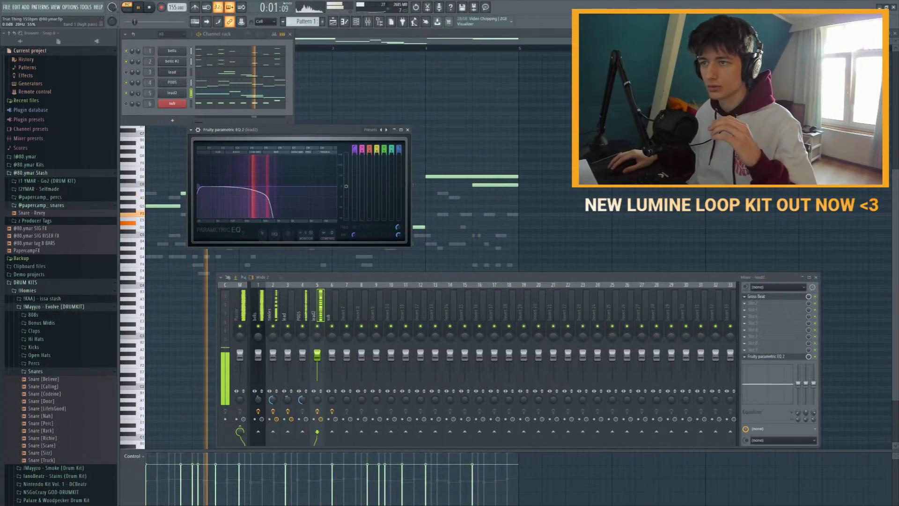
pyautogui.moveTo(198, 187); pyautogui.dragTo(226, 200)
pyautogui.click(408, 130)
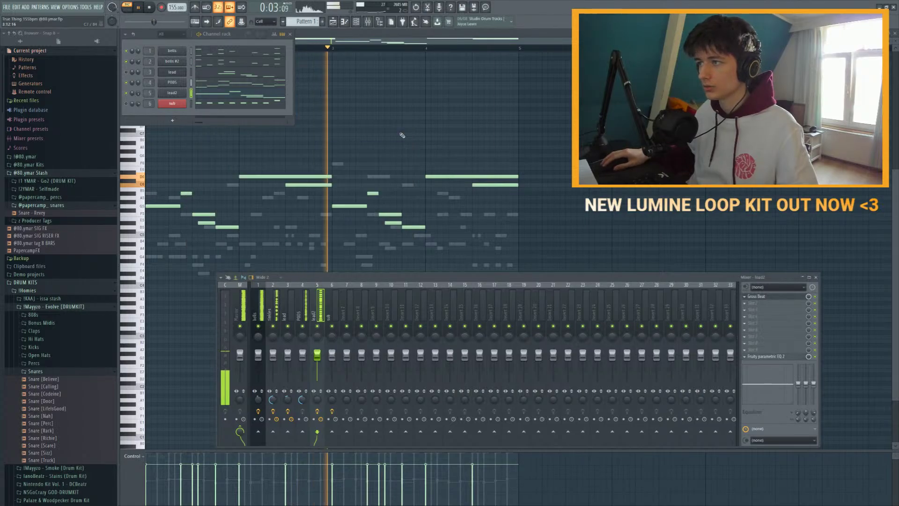
pyautogui.click(403, 139)
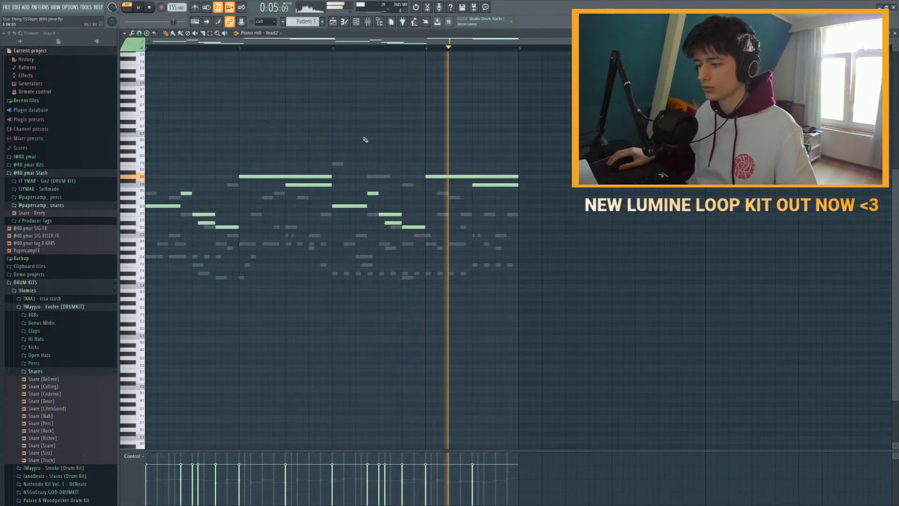
# Step: Unmute the lead channel and listen to it with the other layers, bringing up the mixer
pyautogui.press('F6')
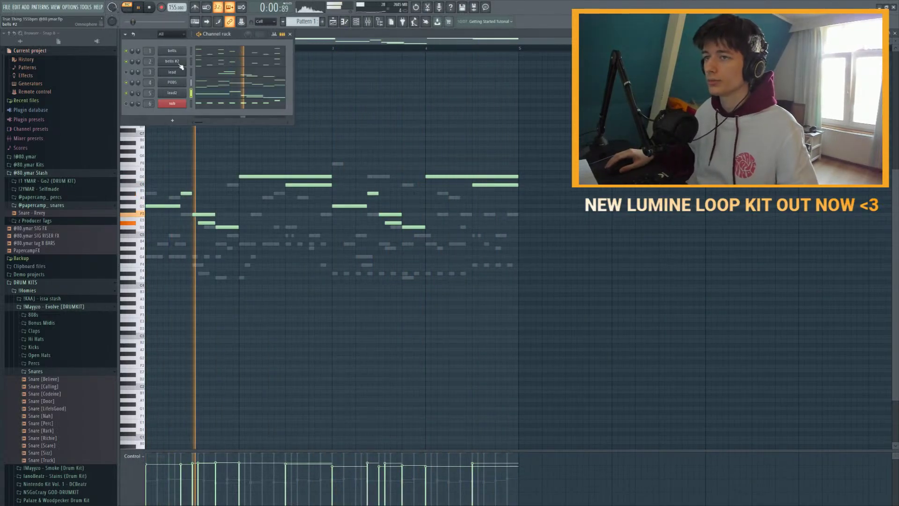
pyautogui.click(126, 72)
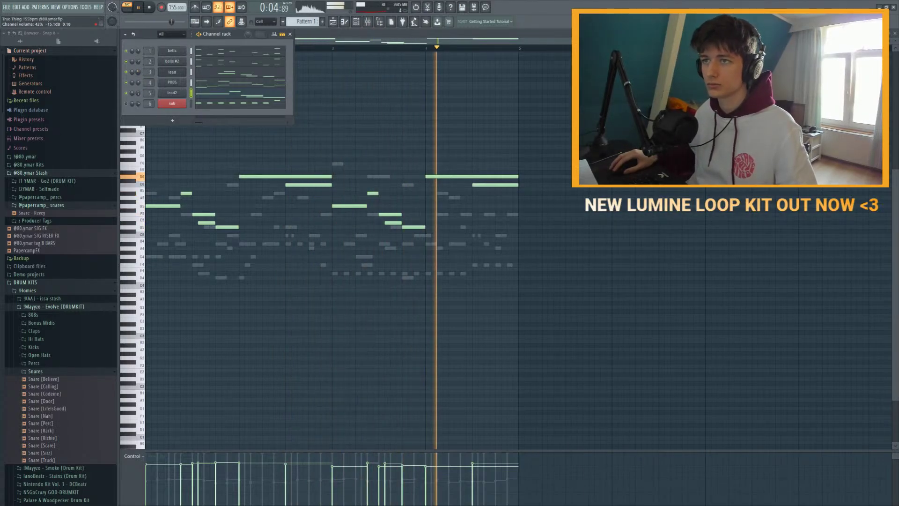
pyautogui.press('F9')
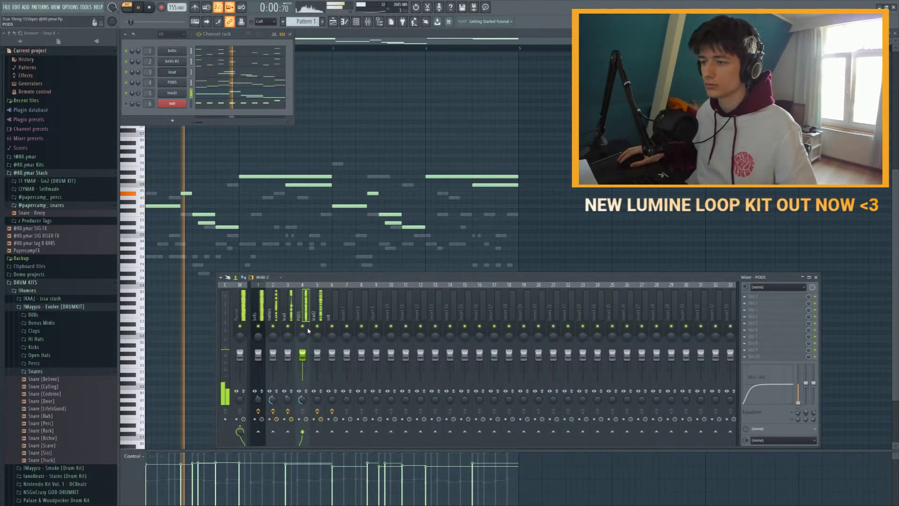
pyautogui.press('space')
# Step: Solo the lead mixer track and narrow its Fruity parametric EQ 2 band by lowering the high cut
pyautogui.rightClick(289, 330)
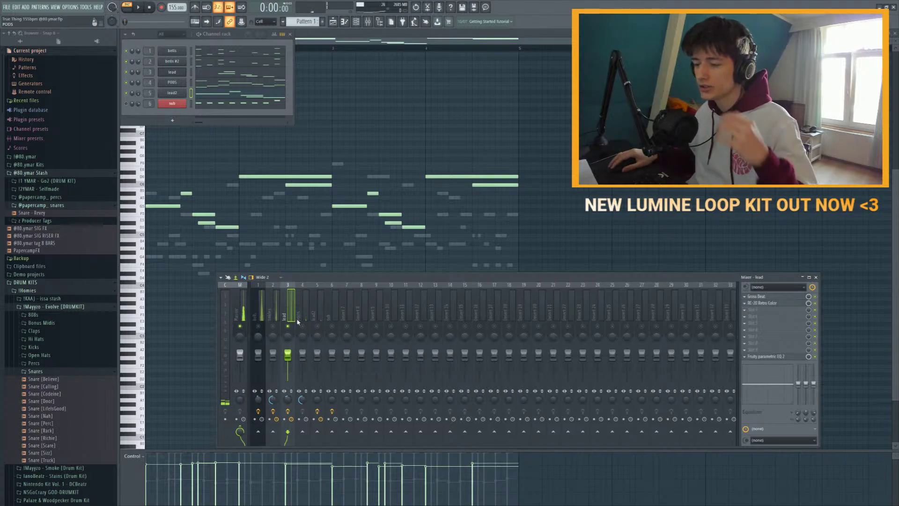
pyautogui.click(768, 357)
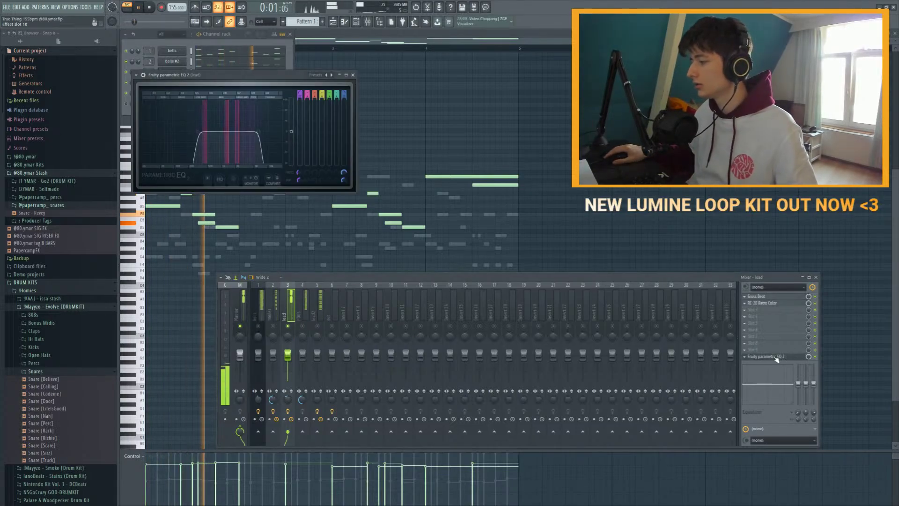
pyautogui.press('space')
pyautogui.moveTo(255, 124); pyautogui.dragTo(241, 139)
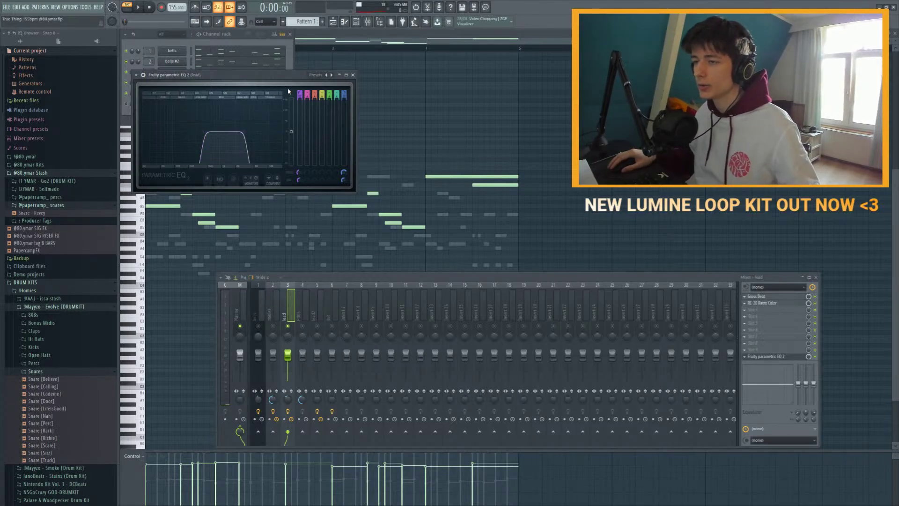
# Step: Listen to the lead with its Fruity parametric EQ 2, then bring the PODS mixer track back into the playback
pyautogui.press('space')
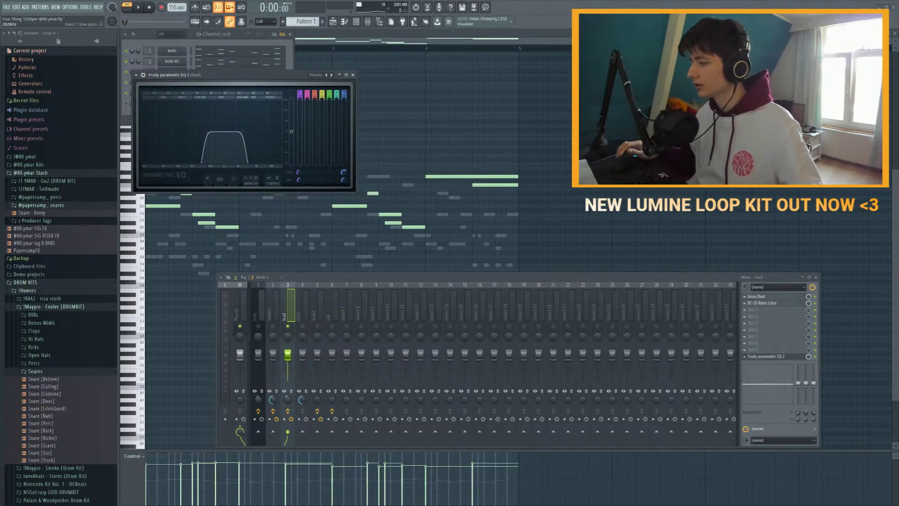
pyautogui.click(354, 76)
pyautogui.press('space')
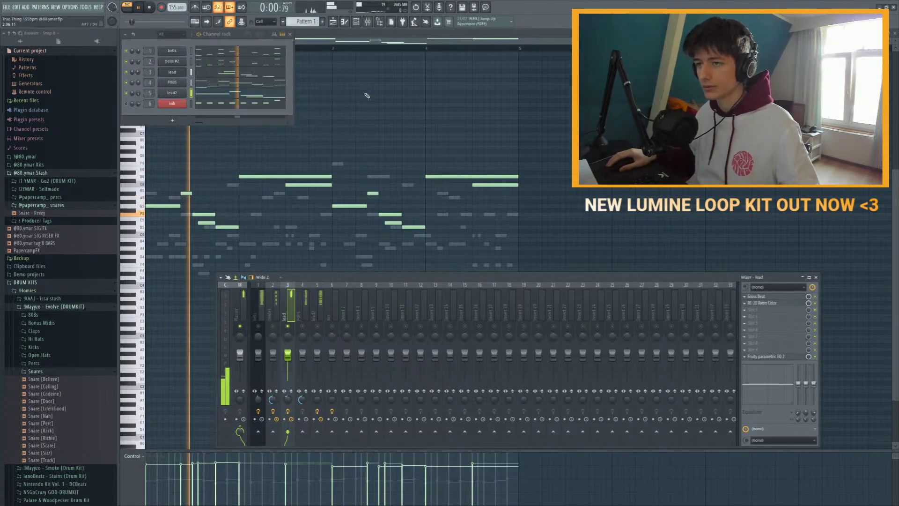
pyautogui.press('space')
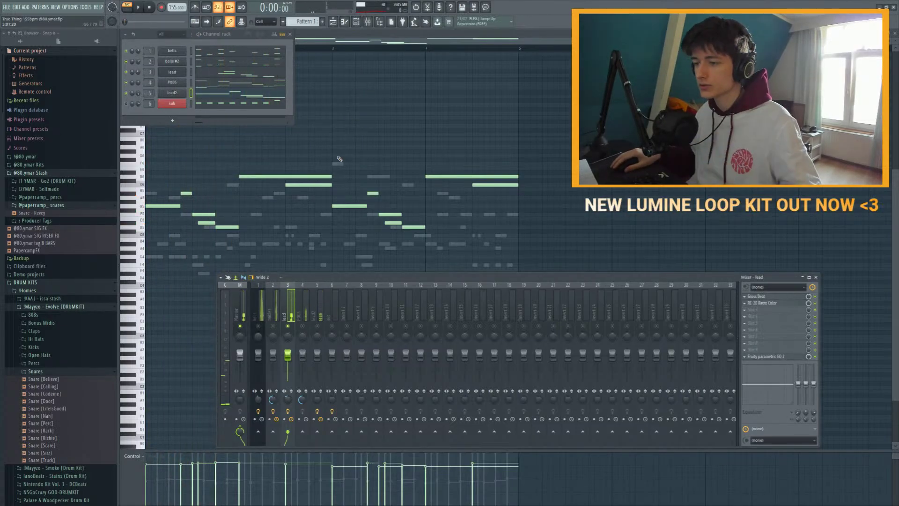
pyautogui.click(778, 360)
pyautogui.press('space')
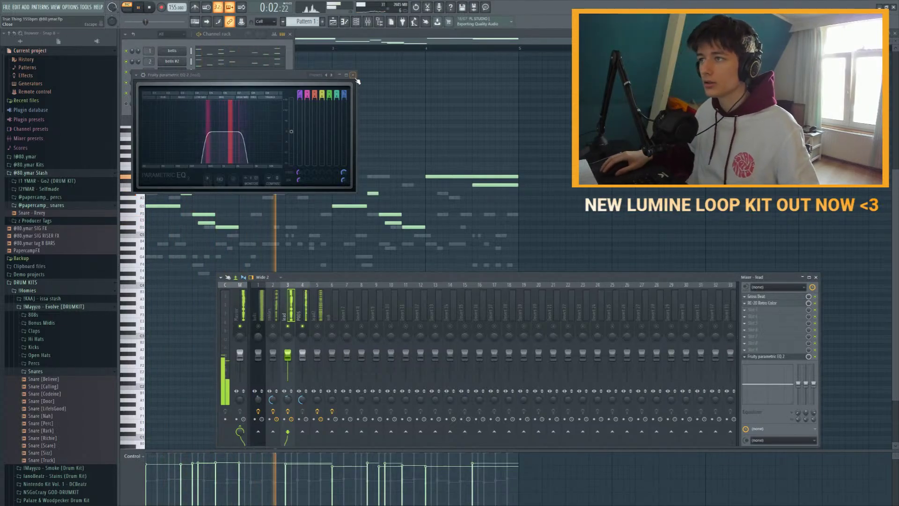
pyautogui.click(354, 75)
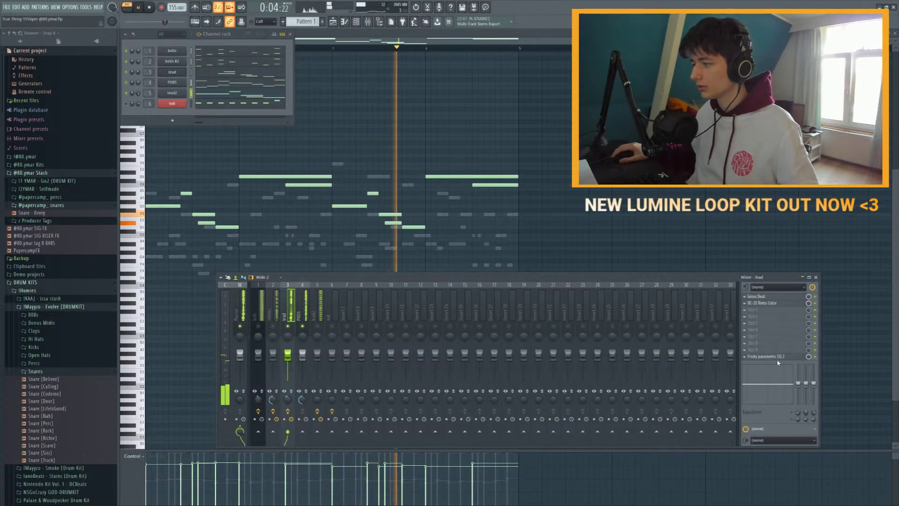
pyautogui.press('space')
# Step: Set the Space amount in the lead track's RC-20 Retro Color to about 5% and listen to the loop
pyautogui.click(178, 97)
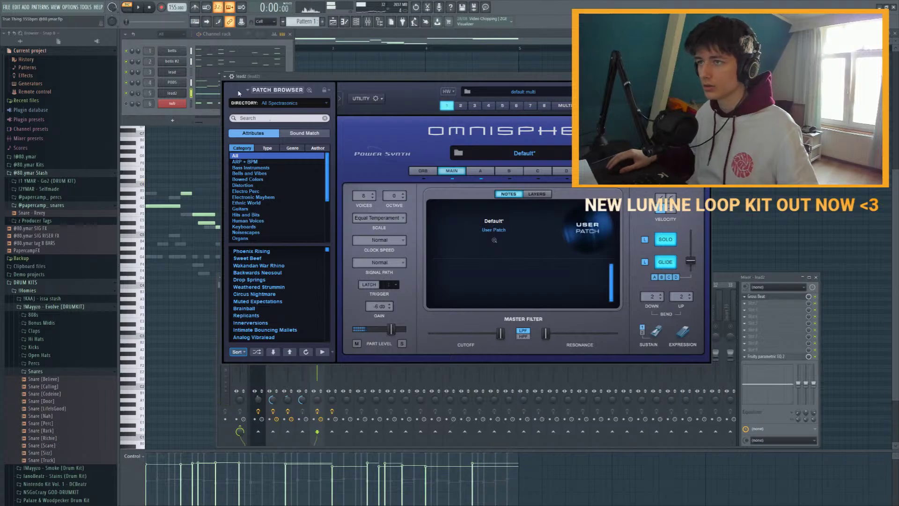
pyautogui.press('Escape')
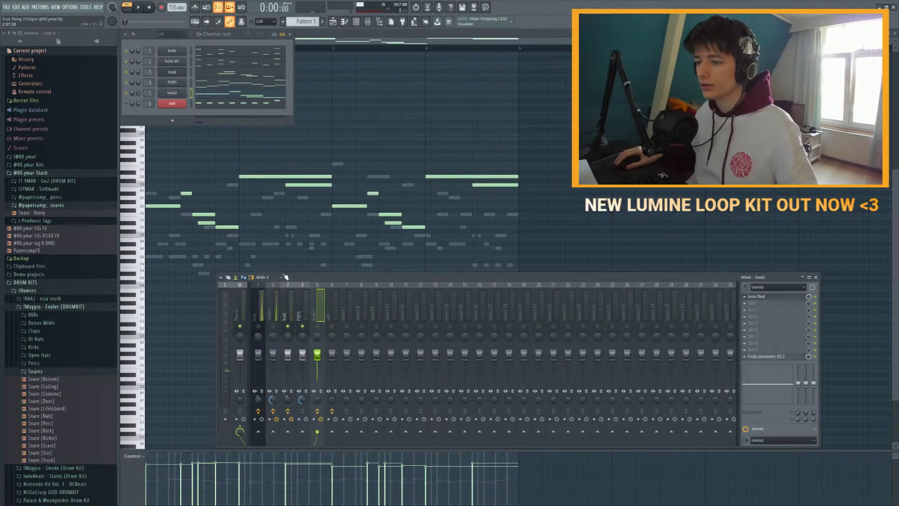
pyautogui.click(288, 302)
pyautogui.click(767, 304)
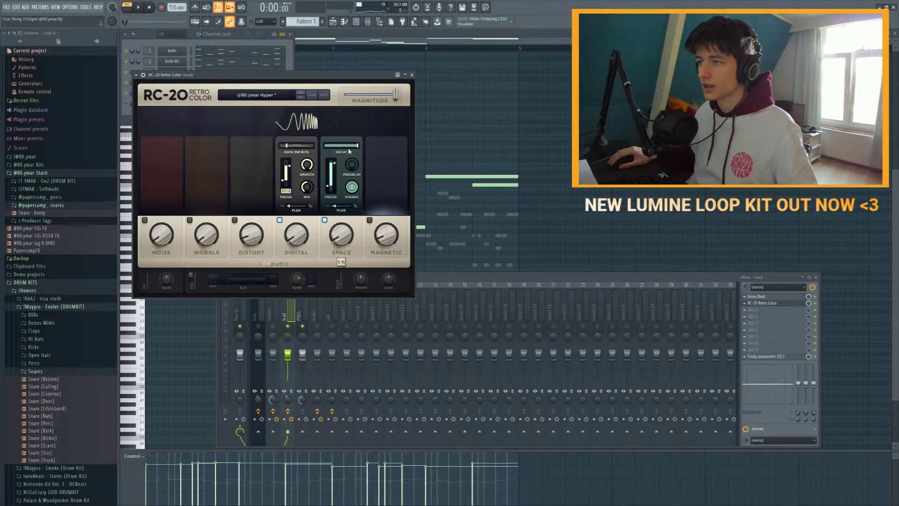
pyautogui.click(412, 76)
pyautogui.press('space')
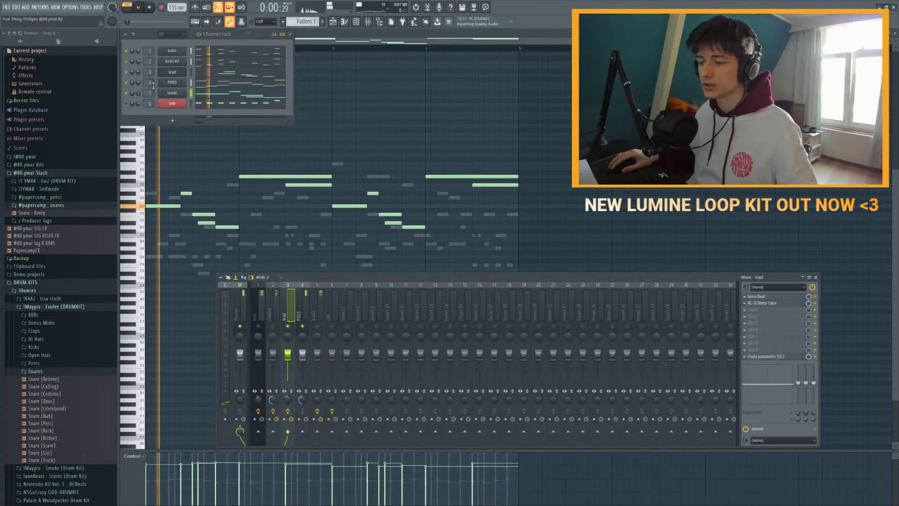
pyautogui.press('space')
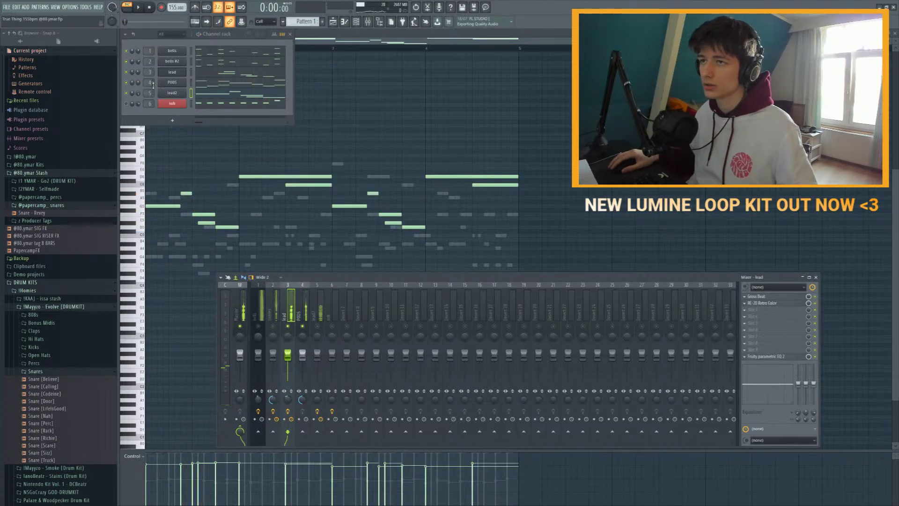
# Step: Turn off the reverb in the effects section of the lead's Serum and audition it during playback
pyautogui.click(172, 73)
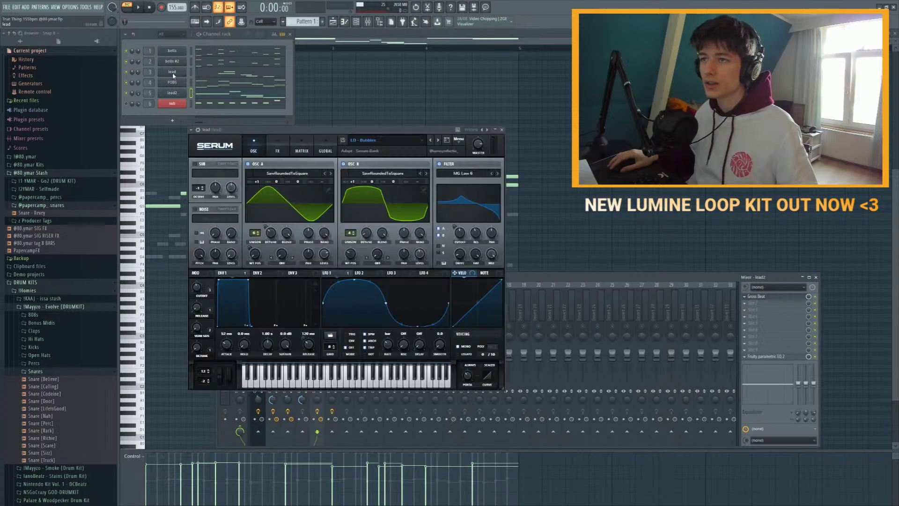
pyautogui.click(278, 144)
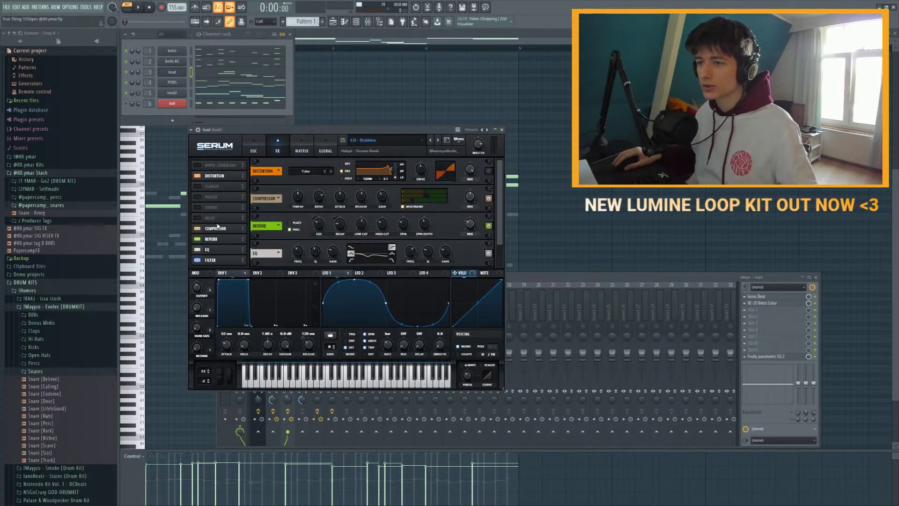
pyautogui.click(198, 260)
pyautogui.click(197, 239)
pyautogui.press('space')
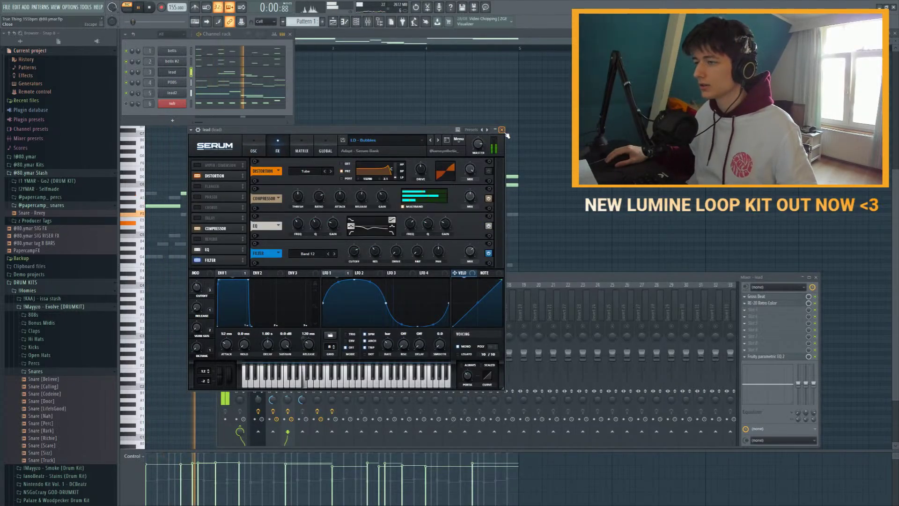
pyautogui.click(502, 129)
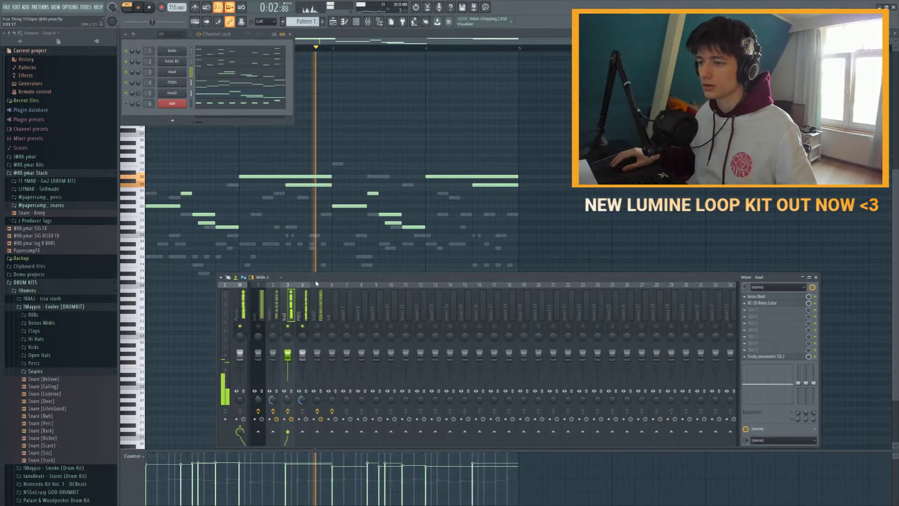
# Step: Set the Space amount in the lead track's RC-20 Retro Color to 10% and replay the loop
pyautogui.press('space')
pyautogui.click(786, 304)
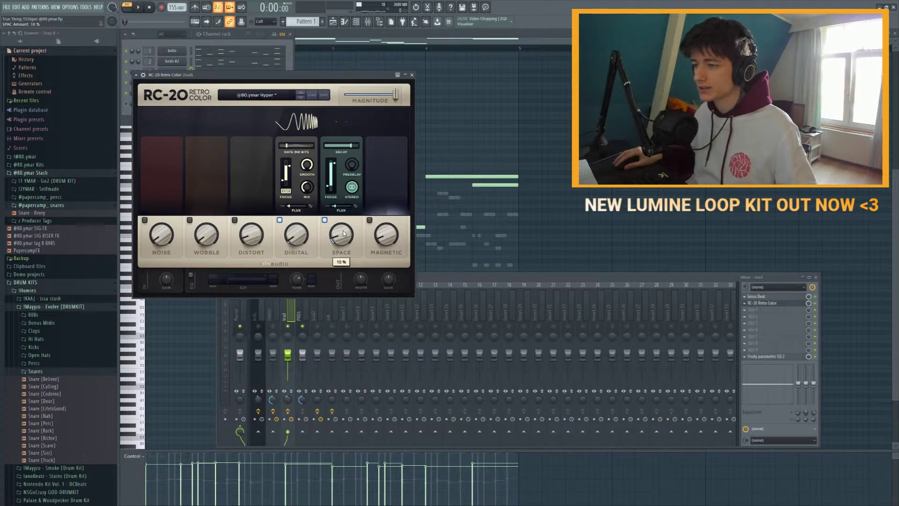
pyautogui.click(412, 75)
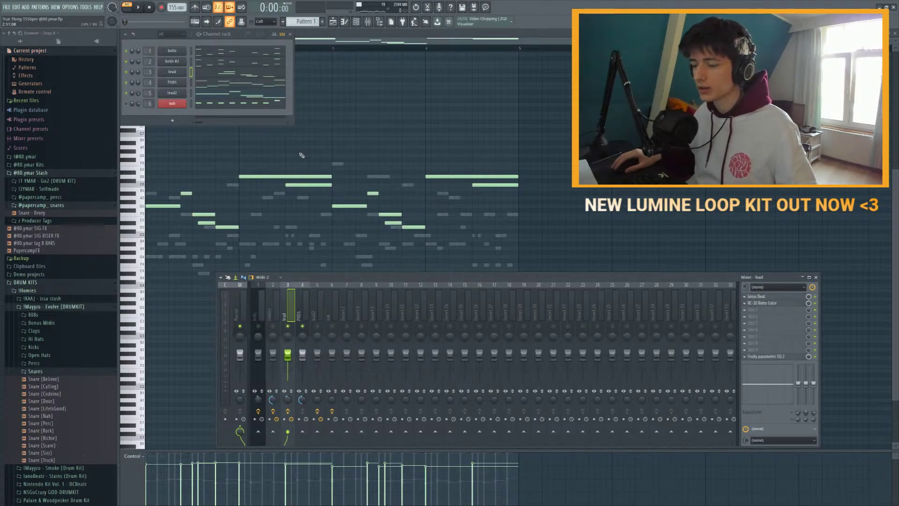
pyautogui.press('space')
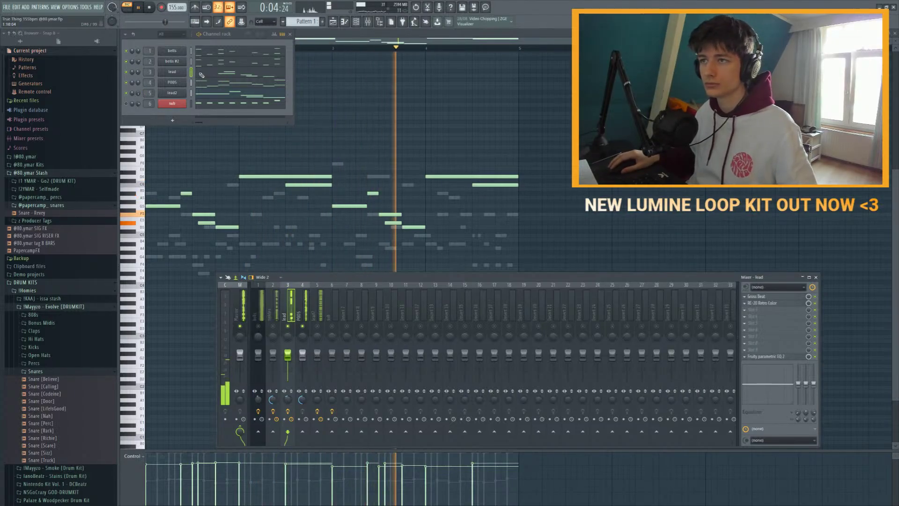
# Step: Open the lead's notes in the piano roll, check its Fruity parametric EQ 2 during playback, and unmute the lead2 mixer track
pyautogui.click(221, 77)
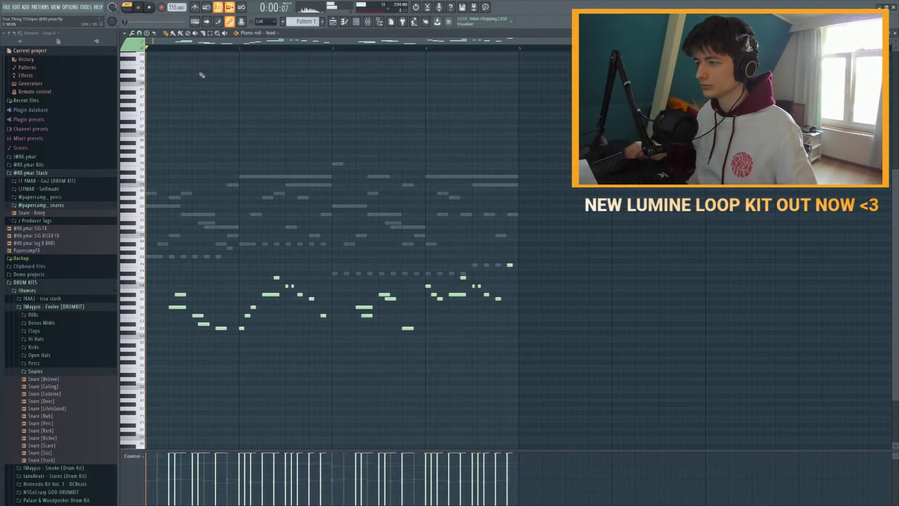
pyautogui.press('F6')
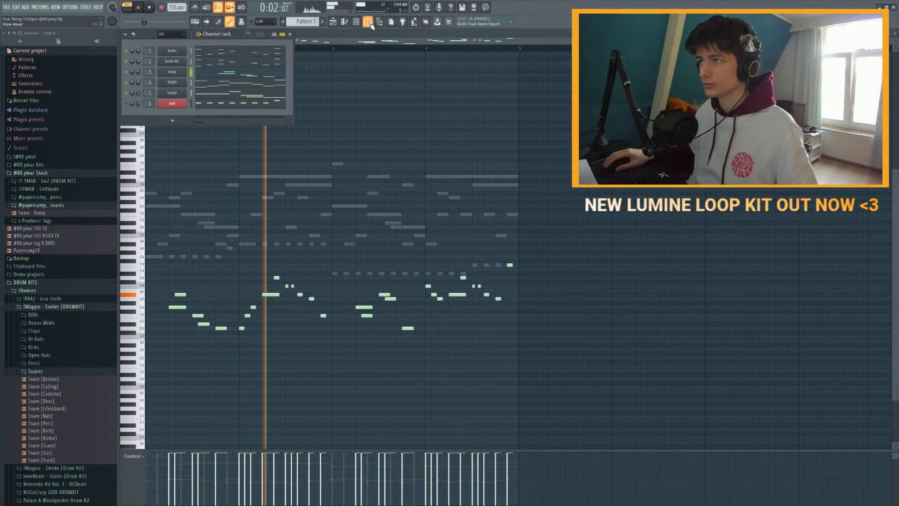
pyautogui.press('F9')
pyautogui.click(779, 357)
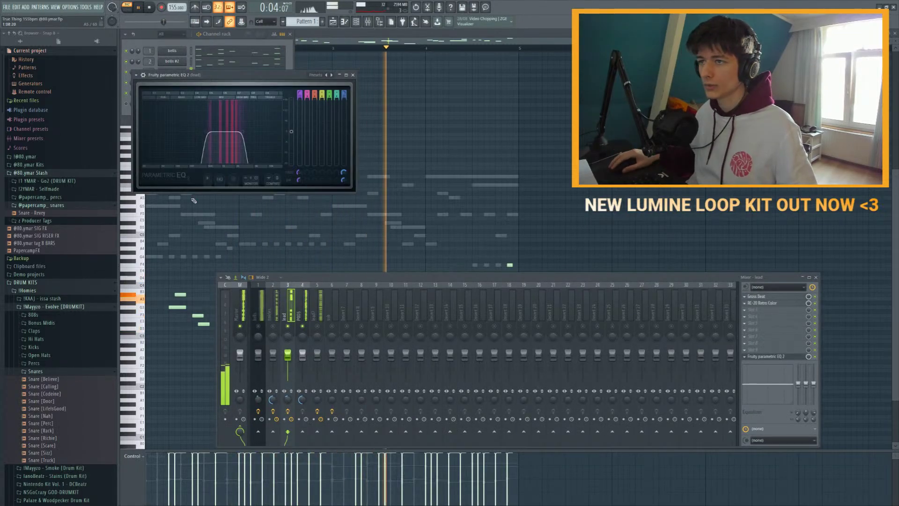
pyautogui.click(353, 75)
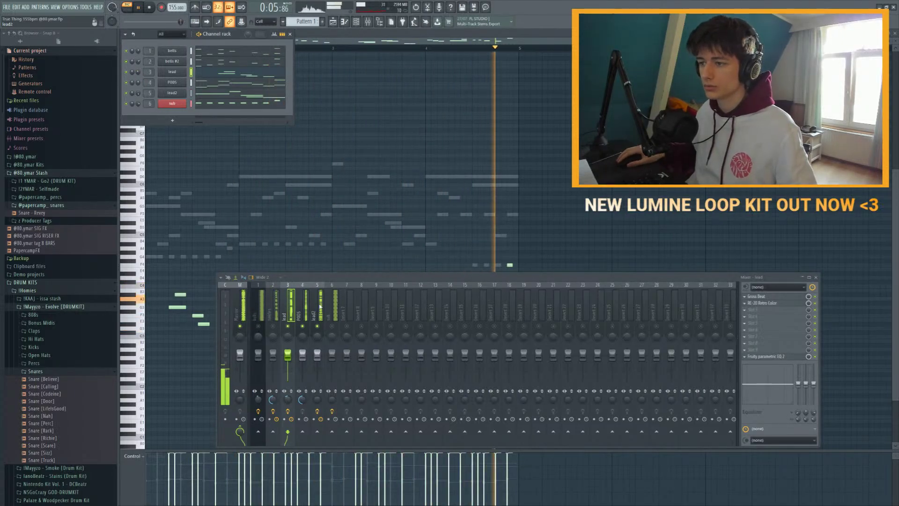
# Step: Inspect the Gross Beat volume gating on the lead2 track during playback and unmute the sub mixer track
pyautogui.press('space')
pyautogui.click(172, 93)
pyautogui.click(756, 296)
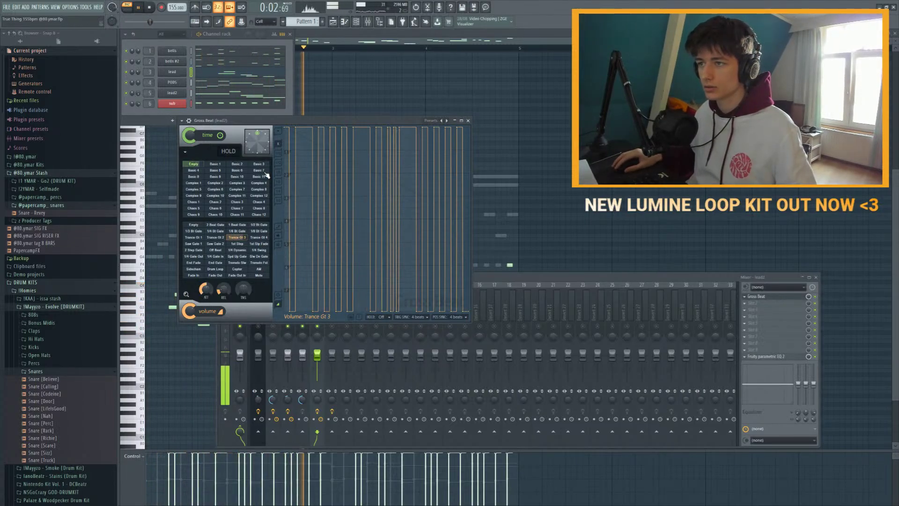
pyautogui.click(468, 121)
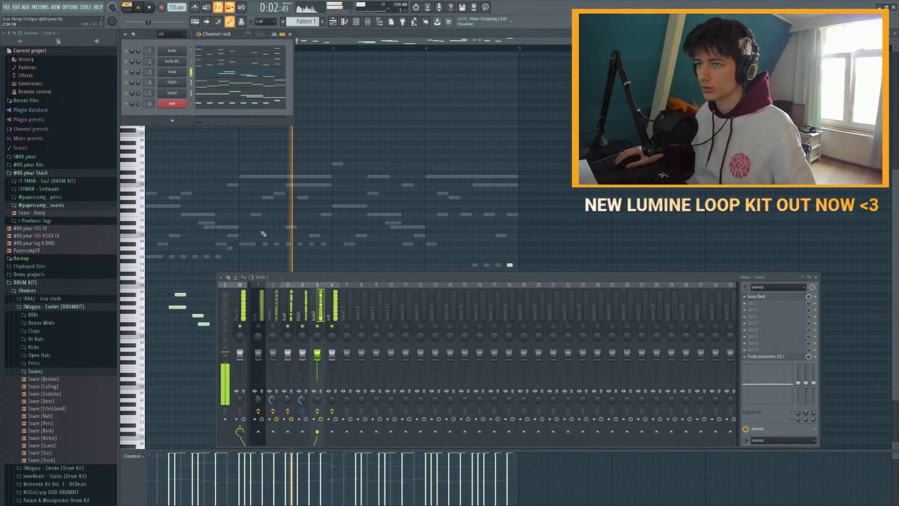
# Step: Add Fruity Fast Dist to the sub mixer track, adjust its distortion, and lower the effect's mix level to about 17%
pyautogui.click(331, 309)
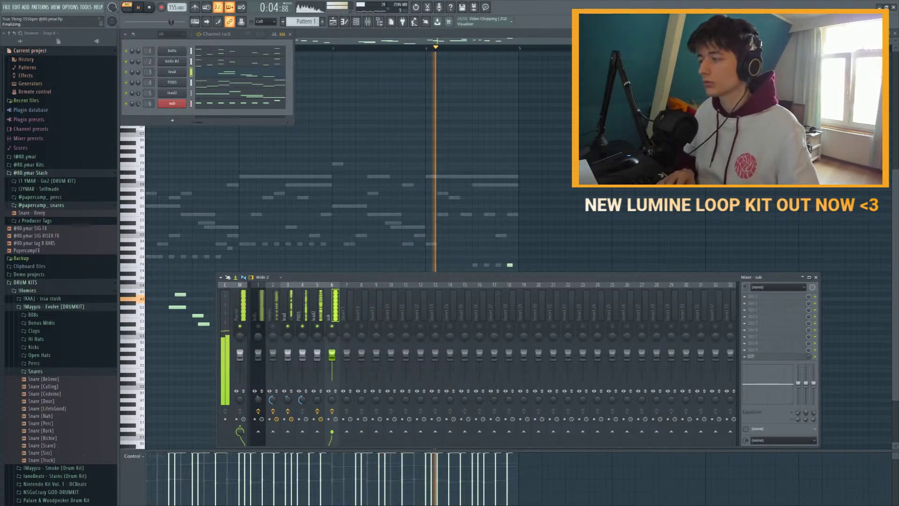
pyautogui.press('space')
pyautogui.press('space')
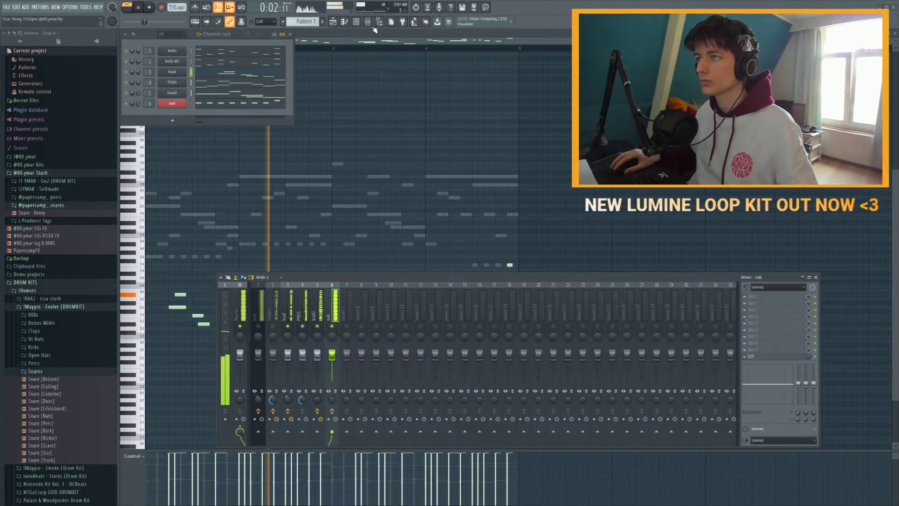
pyautogui.press('space')
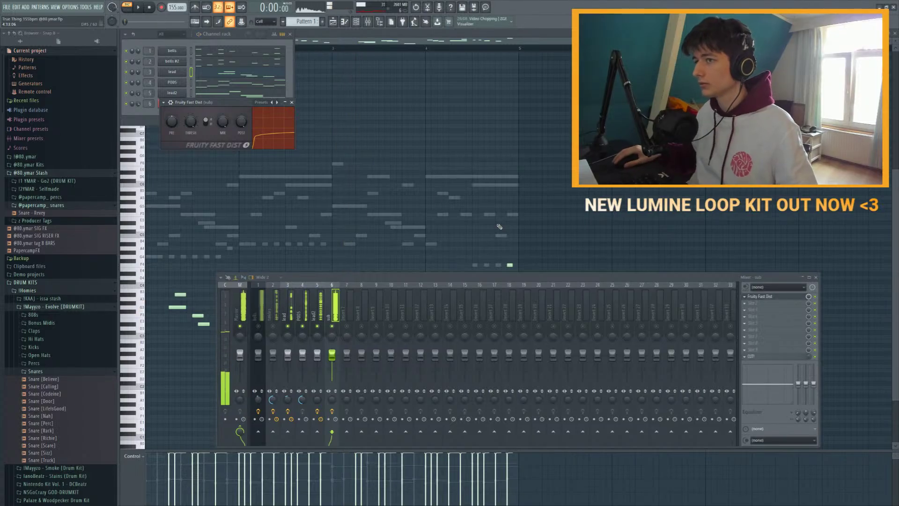
pyautogui.press('space')
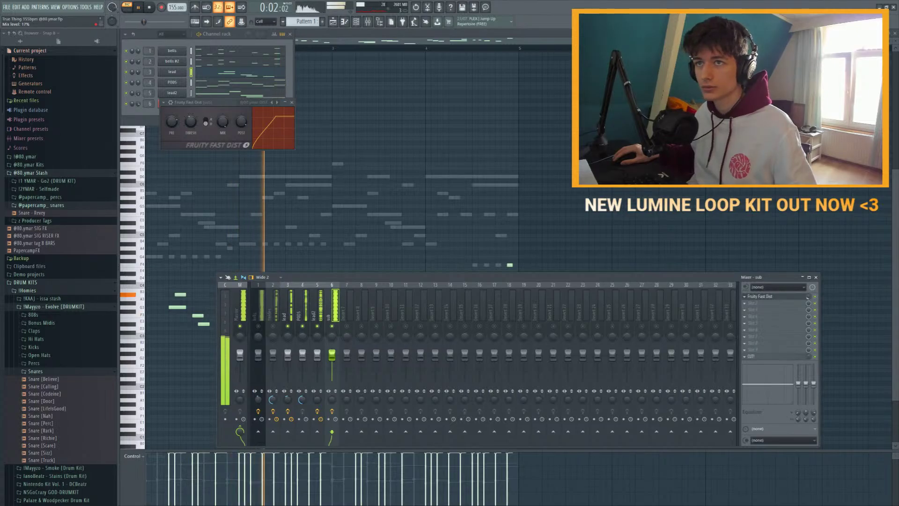
pyautogui.click(292, 102)
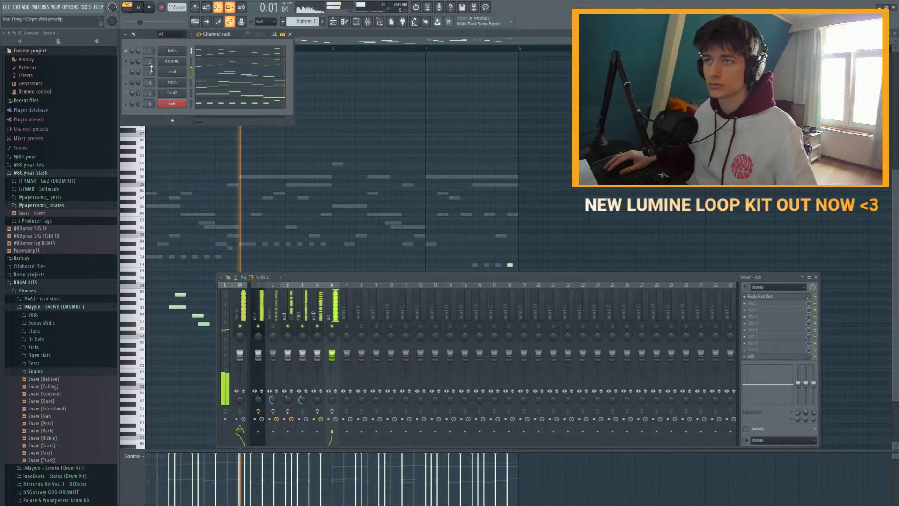
# Step: Rebalance the channel volumes of bells and bells #2 during playback with the other channels muted
pyautogui.press('space')
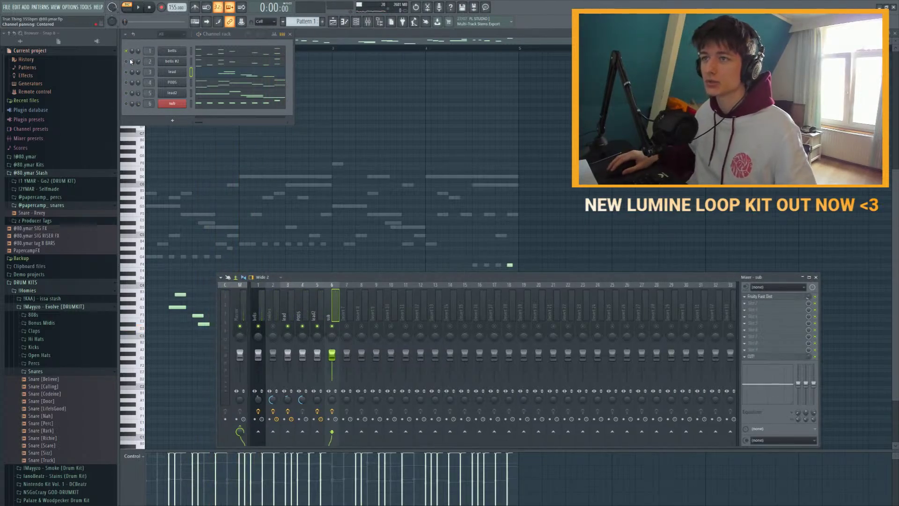
pyautogui.press('space')
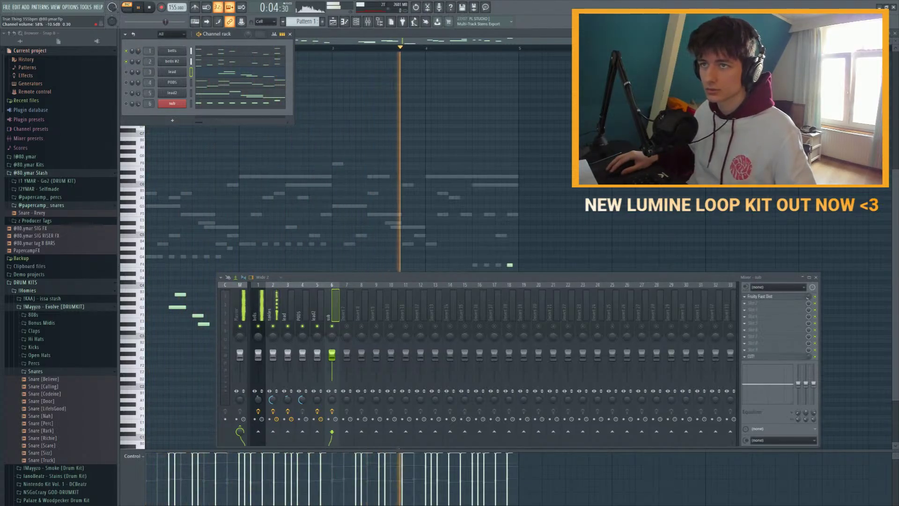
pyautogui.press('space')
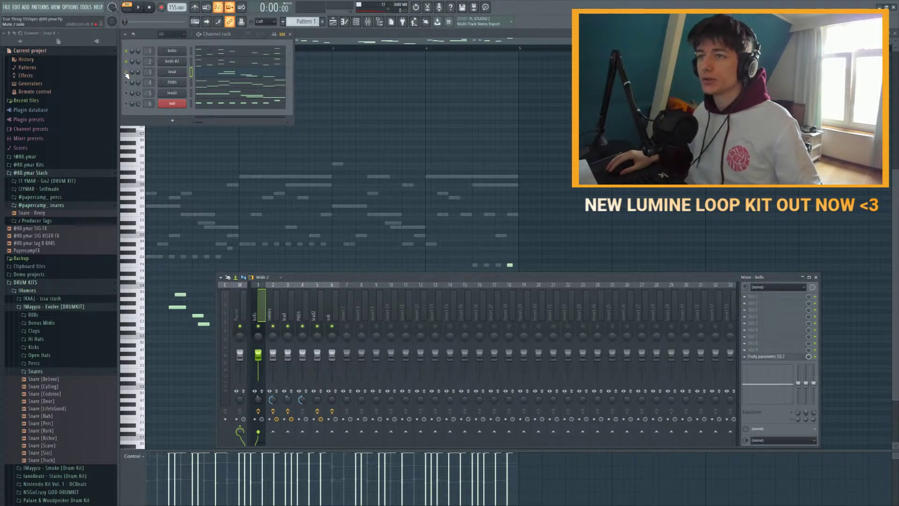
# Step: Unmute the lead channel and raise its channel volume to about 44% while playing it with both bells
pyautogui.press('space')
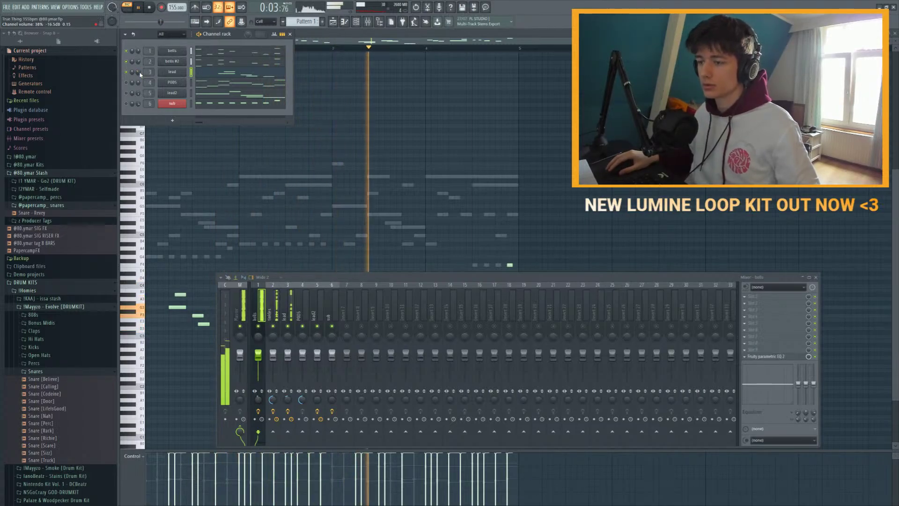
pyautogui.moveTo(140, 74); pyautogui.dragTo(140, 70)
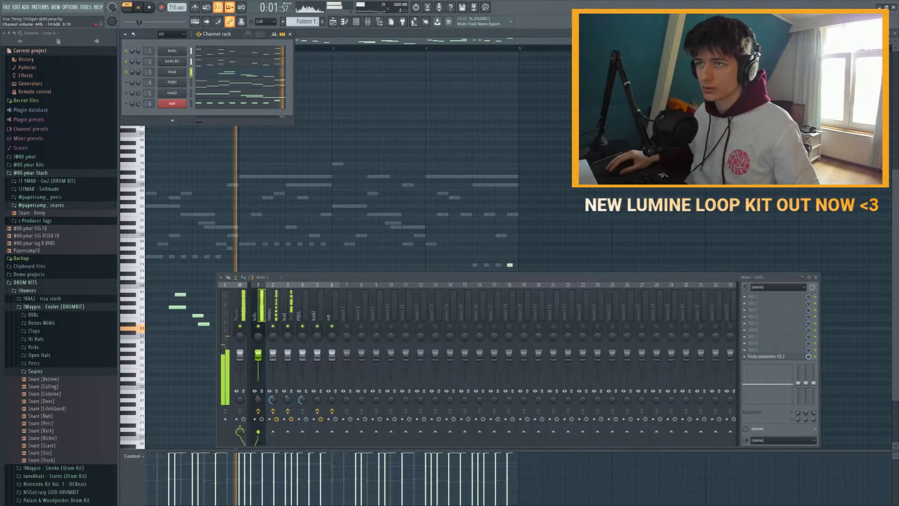
pyautogui.moveTo(138, 104); pyautogui.dragTo(138, 107)
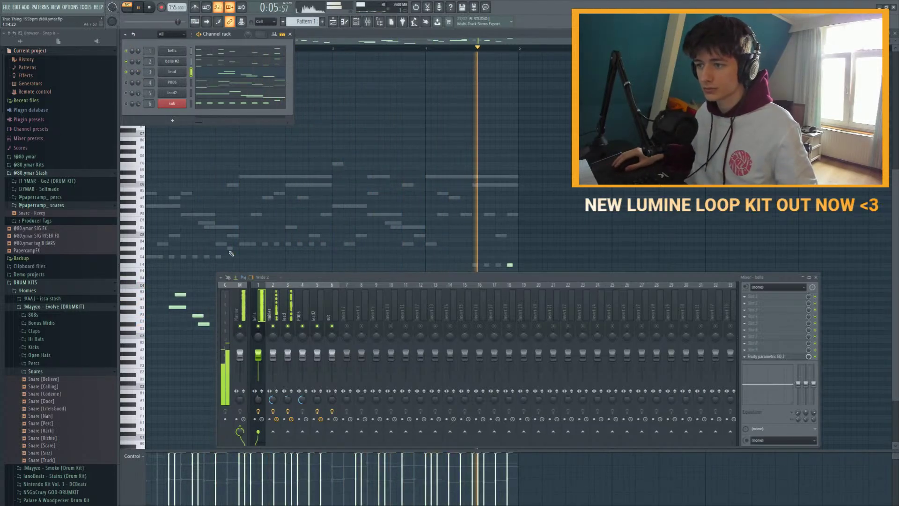
pyautogui.press('space')
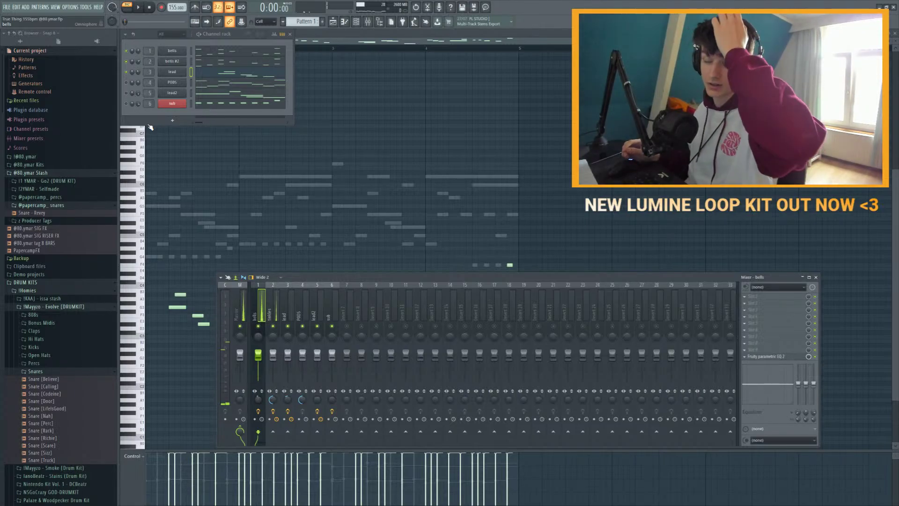
# Step: Replace the bells channel's Omnisphere patch with PLUCK - Cliquer from the YMAR - Xenon bank
pyautogui.click(151, 127)
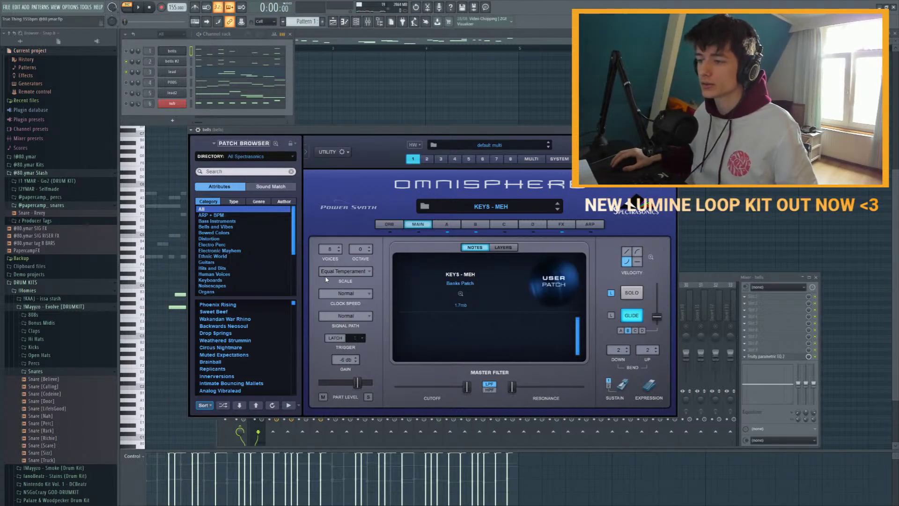
pyautogui.scroll(-1, 234, 290)
pyautogui.click(235, 292)
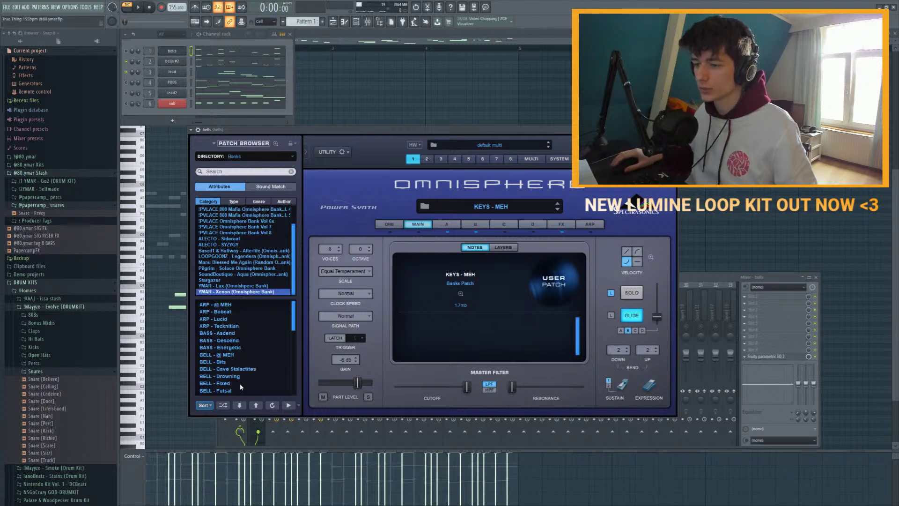
pyautogui.scroll(-2, 240, 377)
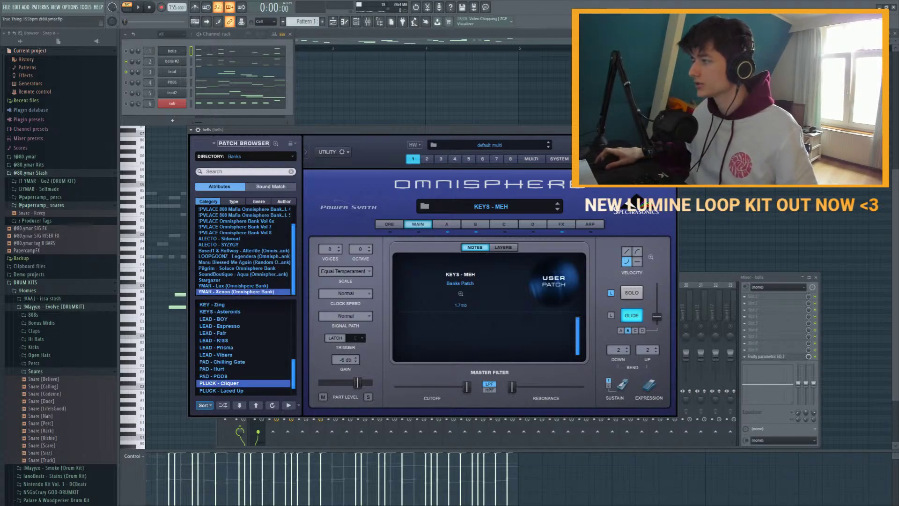
pyautogui.press('Escape')
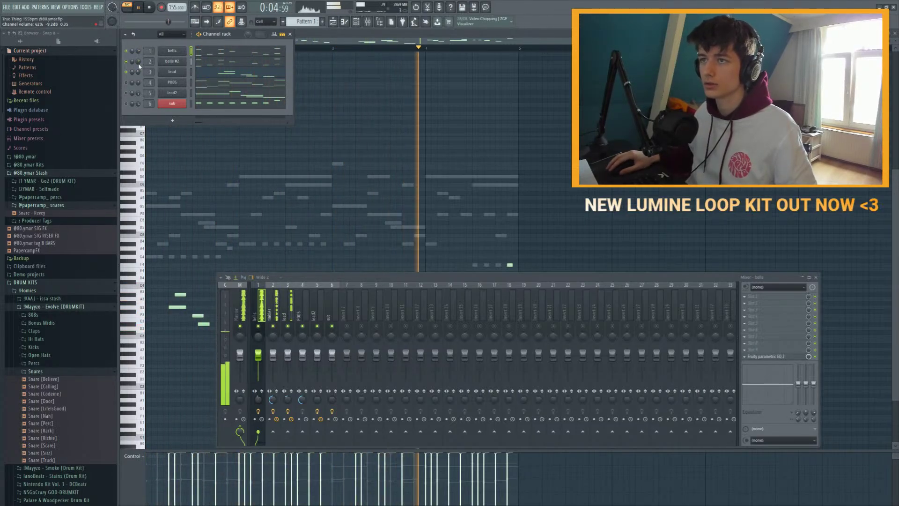
# Step: Audition the new bells patch against the other layers by muting and unmuting it, and set its channel volume to about 73%
pyautogui.press('space')
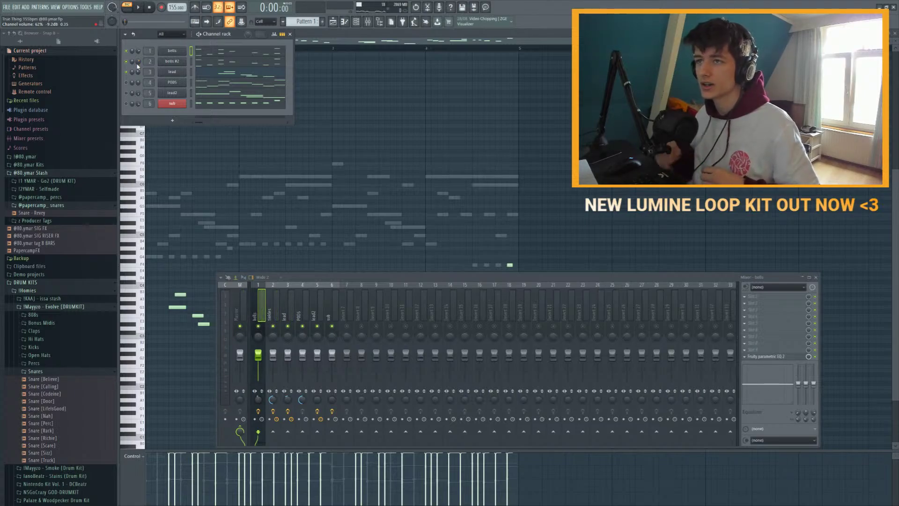
pyautogui.press('space')
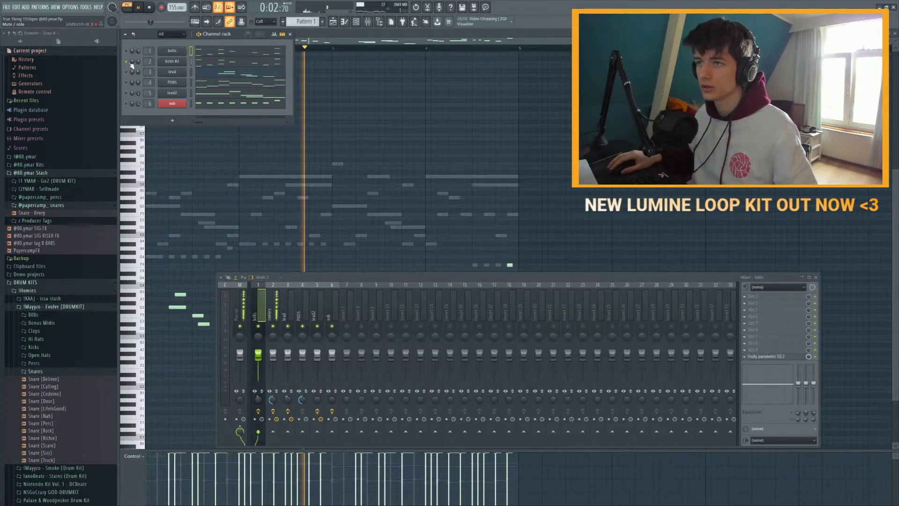
pyautogui.press('space')
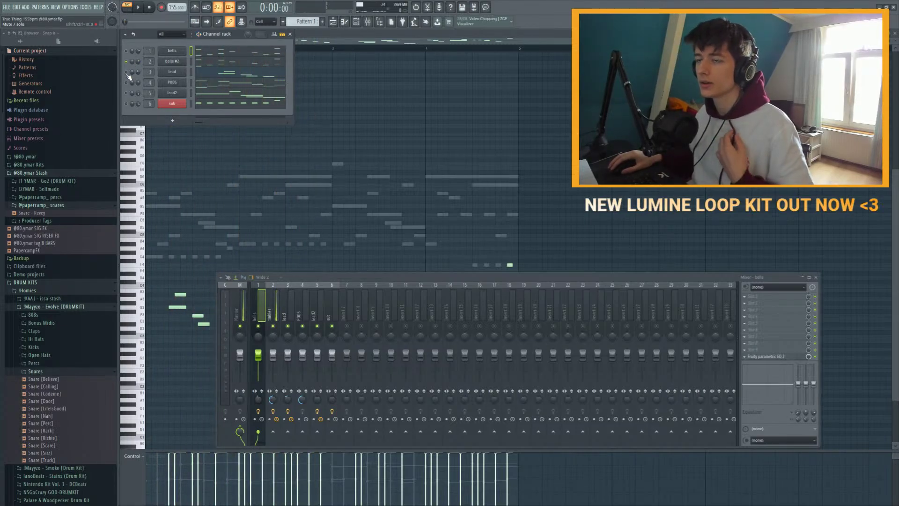
pyautogui.press('space')
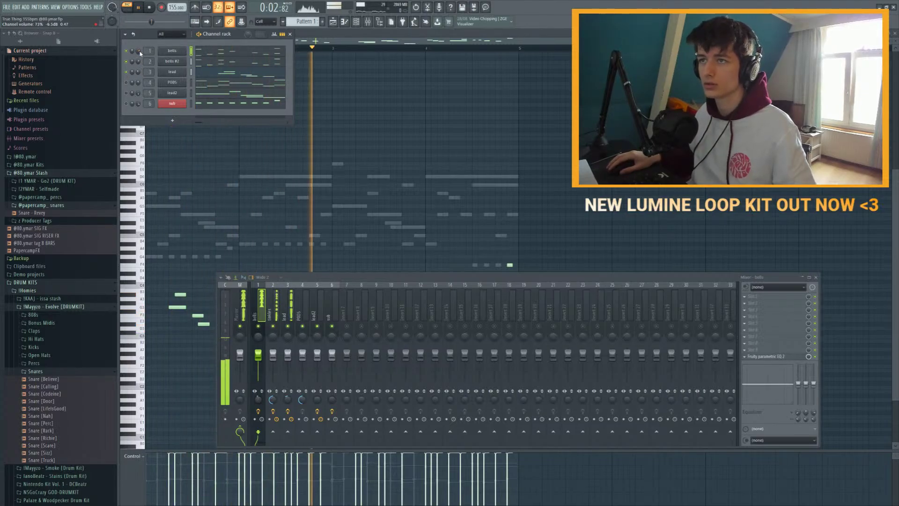
# Step: Lower the mix of the delay effect on layer A of the bells patch in Omnisphere
pyautogui.click(562, 224)
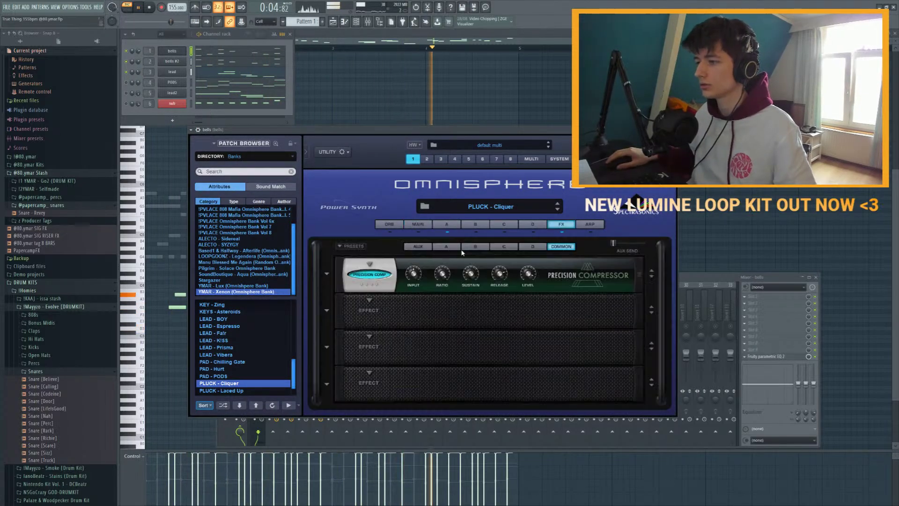
pyautogui.click(419, 247)
pyautogui.click(446, 247)
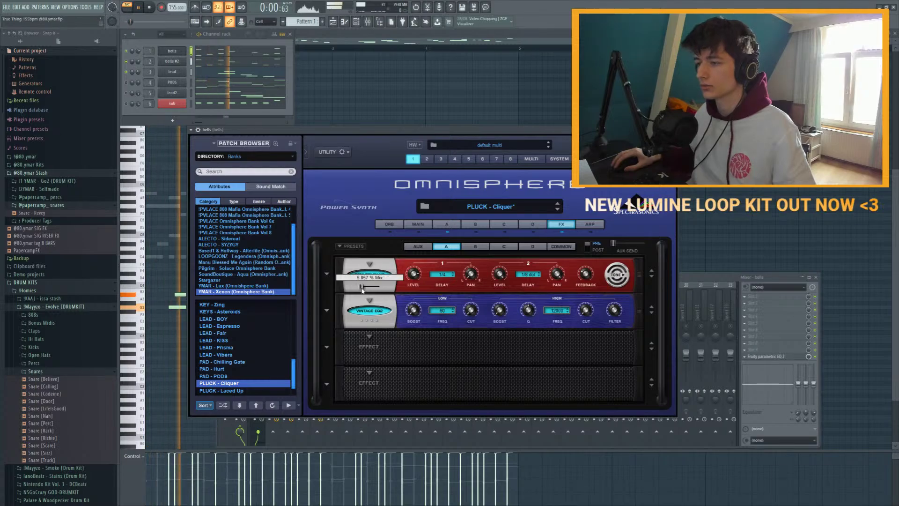
pyautogui.moveTo(362, 286); pyautogui.dragTo(361, 290)
pyautogui.click(172, 51)
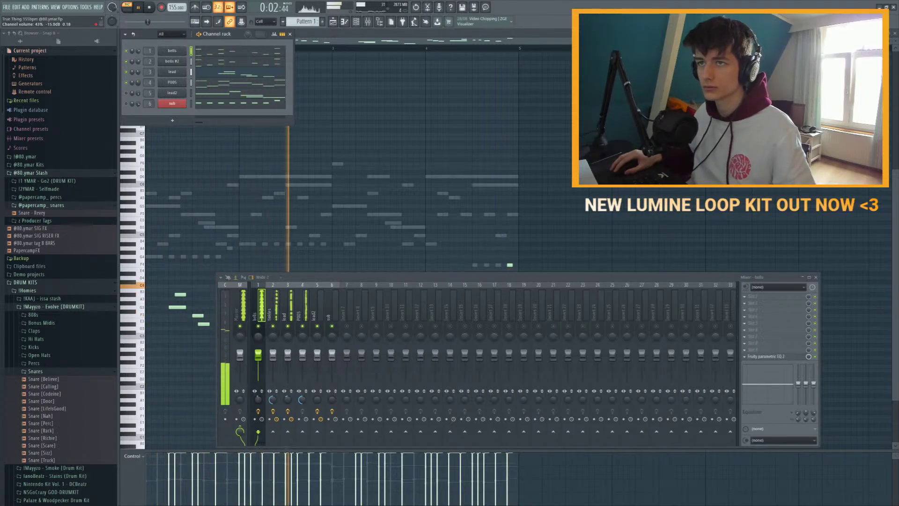
# Step: Select all PODS notes in the piano roll and adjust their velocities so they vary only slightly around a similar level
pyautogui.click(239, 83)
pyautogui.hotkey('ctrl', 'a')
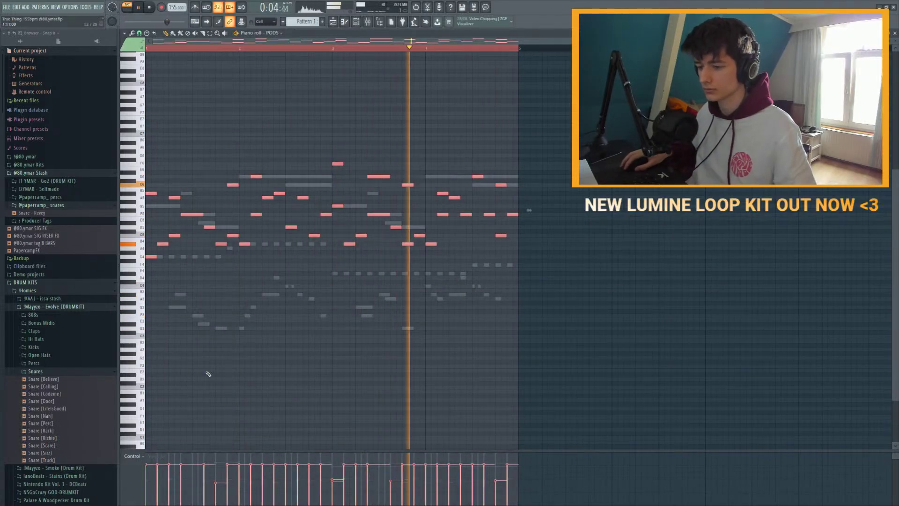
pyautogui.scroll(-3, 207, 374)
pyautogui.hotkey('ctrl', 'd')
pyautogui.press('space')
pyautogui.hotkey('ctrl', 'a')
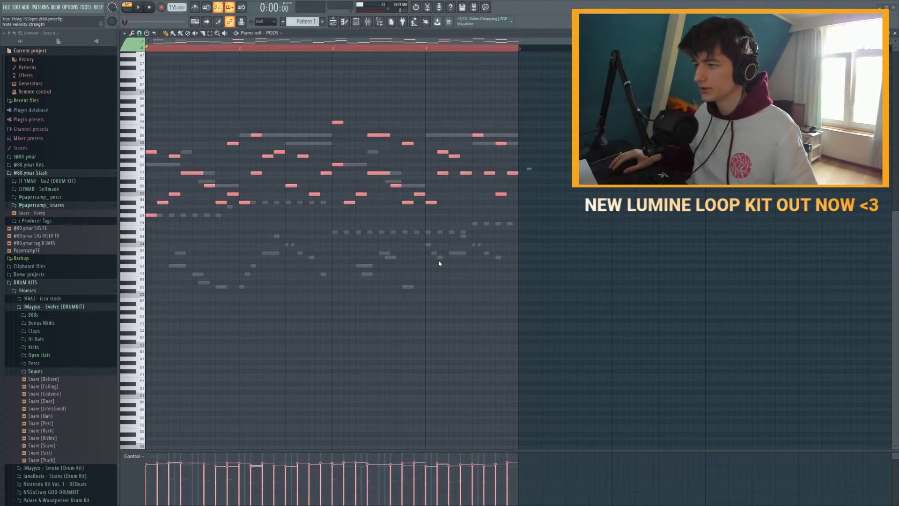
pyautogui.hotkey('ctrl', 'd')
pyautogui.click(356, 22)
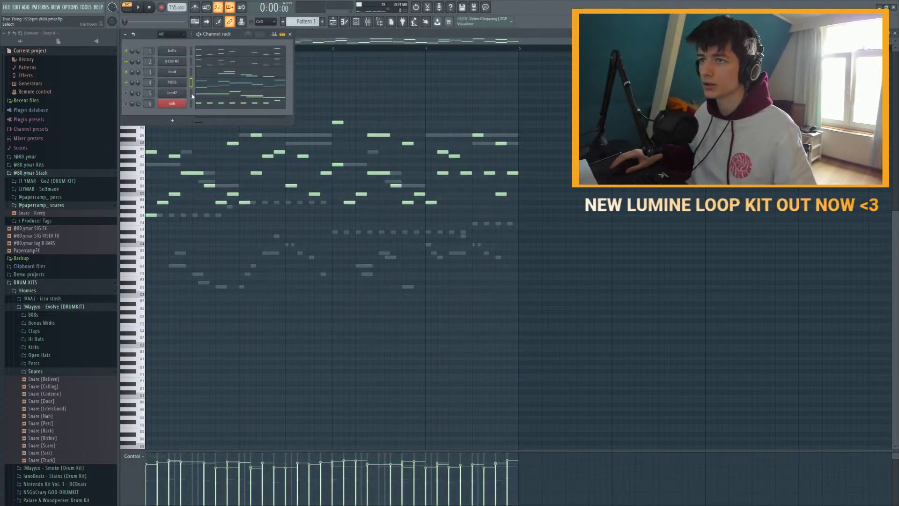
# Step: Unmute the lead2 and sub channels, play the full loop with the mixer shown, and check the lead2 Omnisphere patch
pyautogui.press('space')
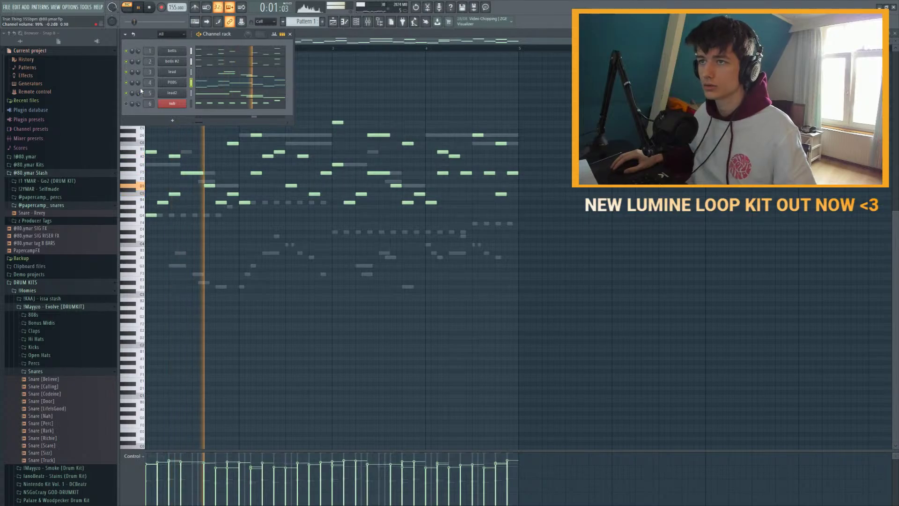
pyautogui.press('F9')
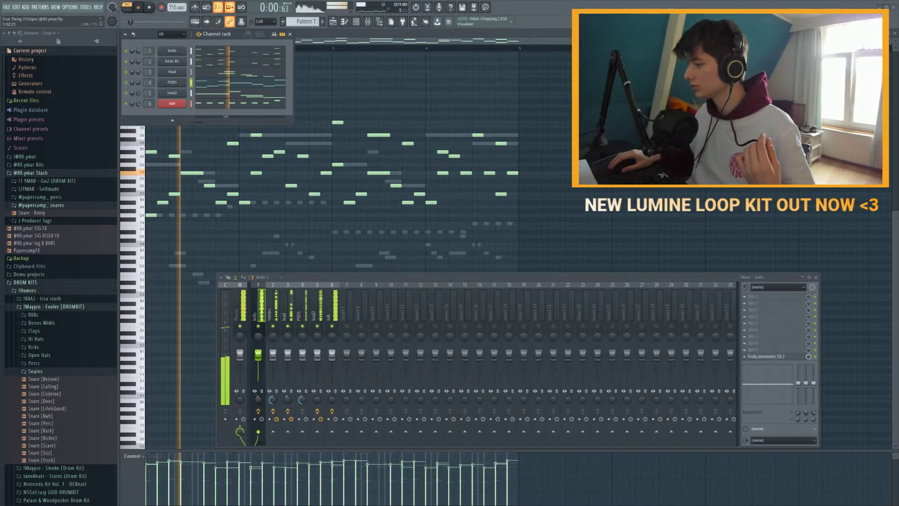
pyautogui.press('space')
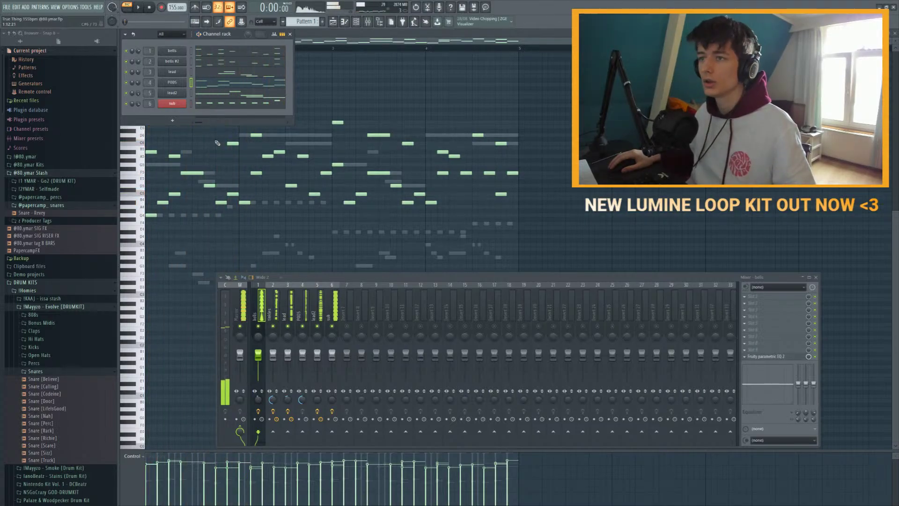
pyautogui.click(177, 93)
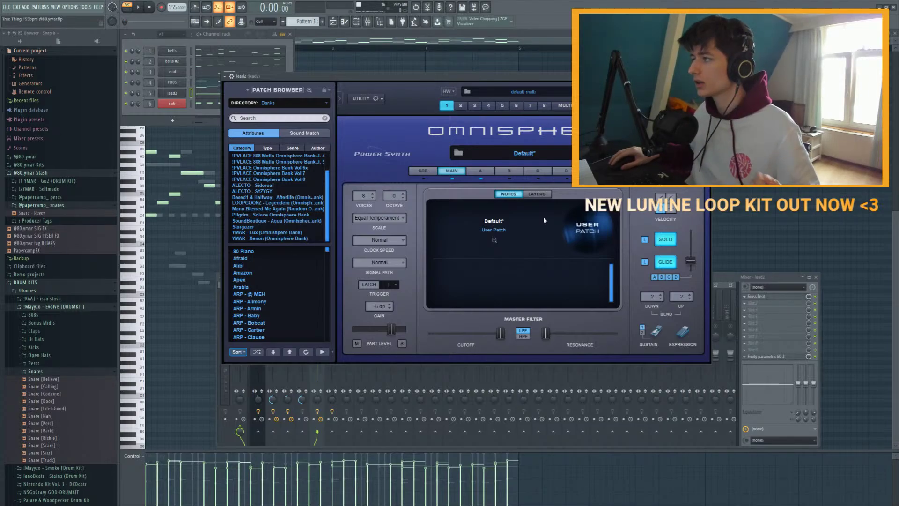
pyautogui.click(707, 76)
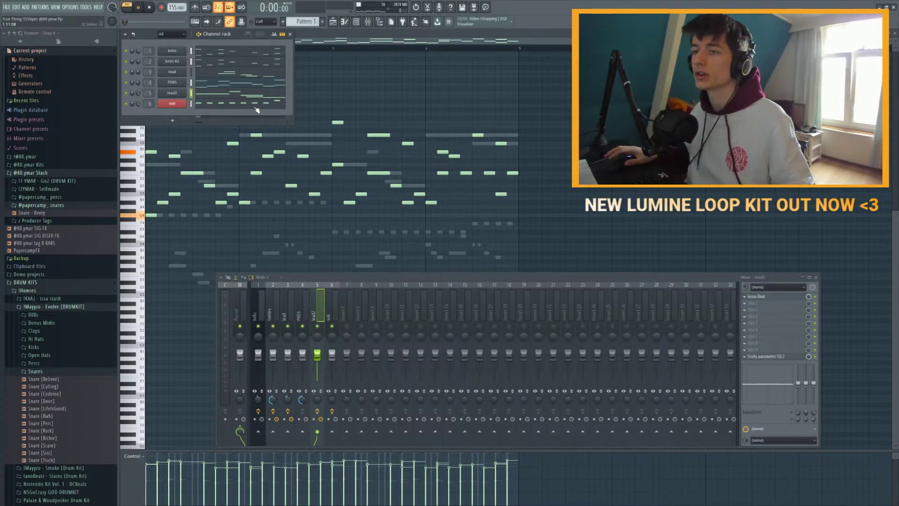
pyautogui.click(56, 172)
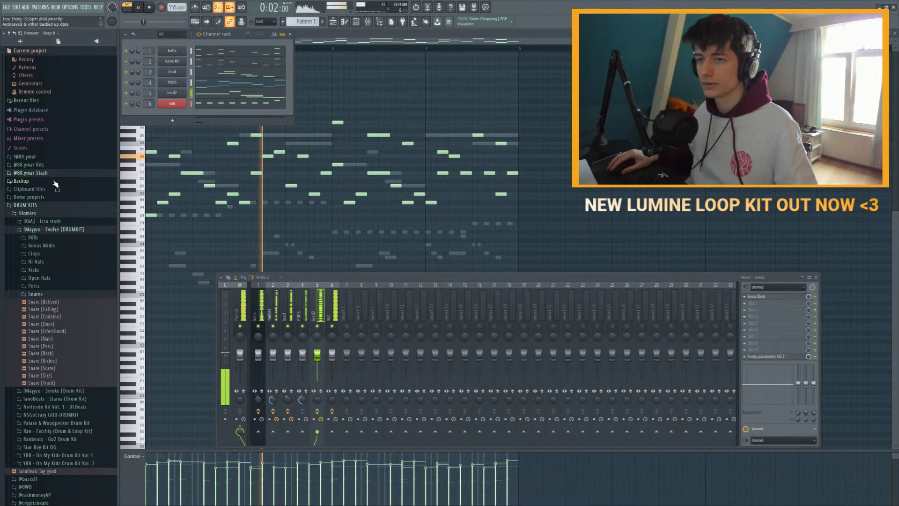
pyautogui.click(23, 213)
pyautogui.click(99, 205)
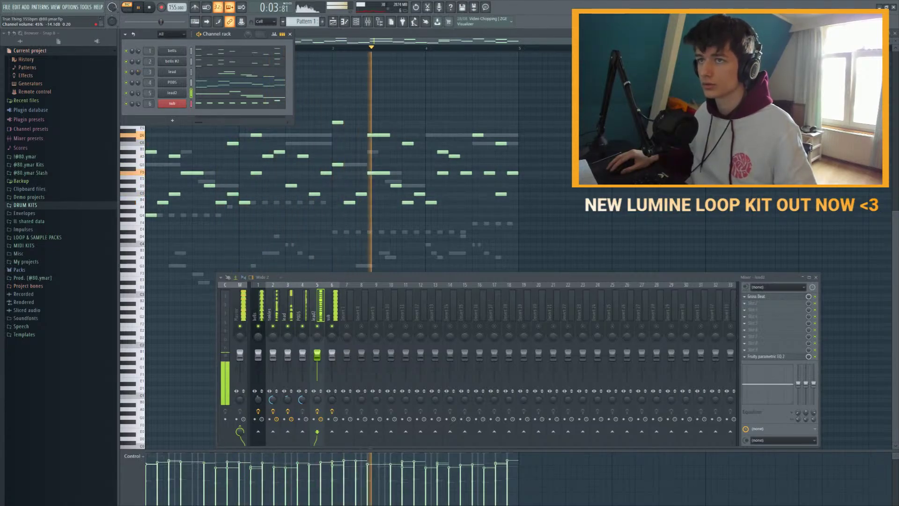
# Step: Stop playback, hide the mixer and piano roll, and show the empty playlist with the channel rack
pyautogui.click(356, 23)
pyautogui.click(368, 23)
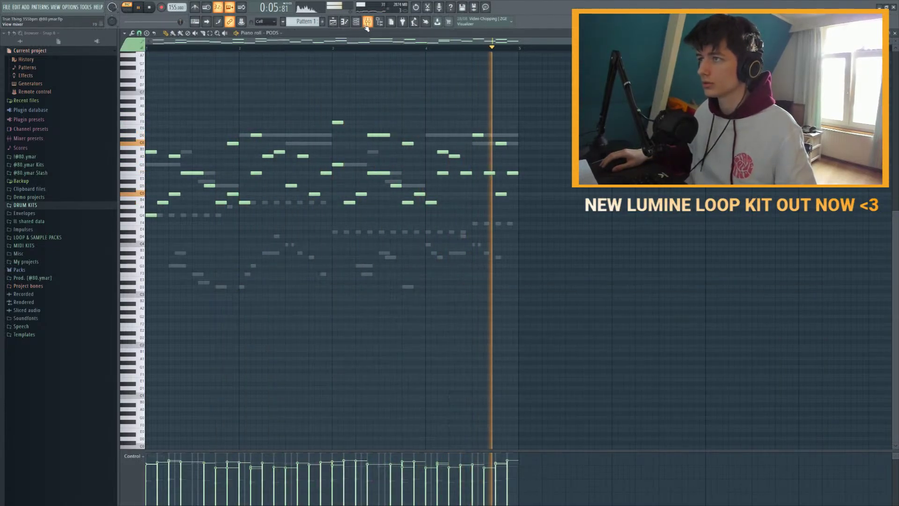
pyautogui.press('space')
pyautogui.press('F5')
pyautogui.press('F6')
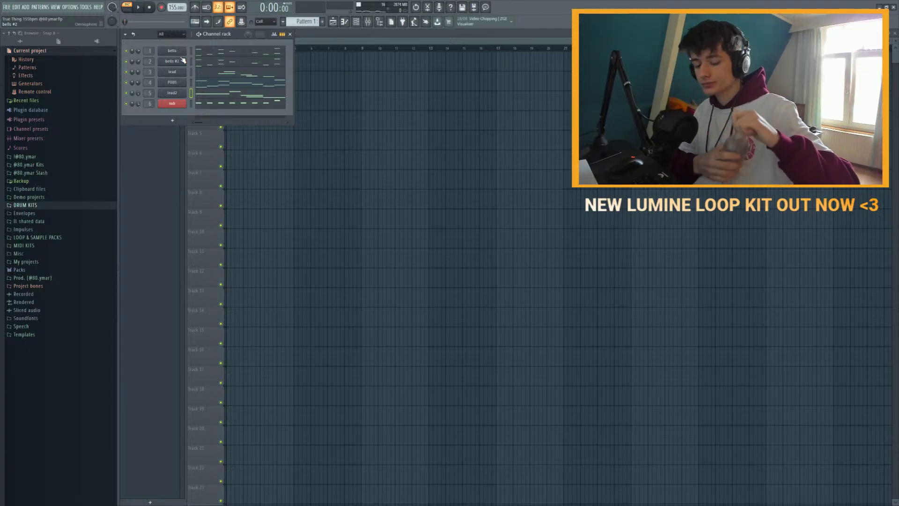
# Step: Play the full loop with the mixer shown and inspect the lead2 patch and the sub's notes in the piano roll
pyautogui.press('space')
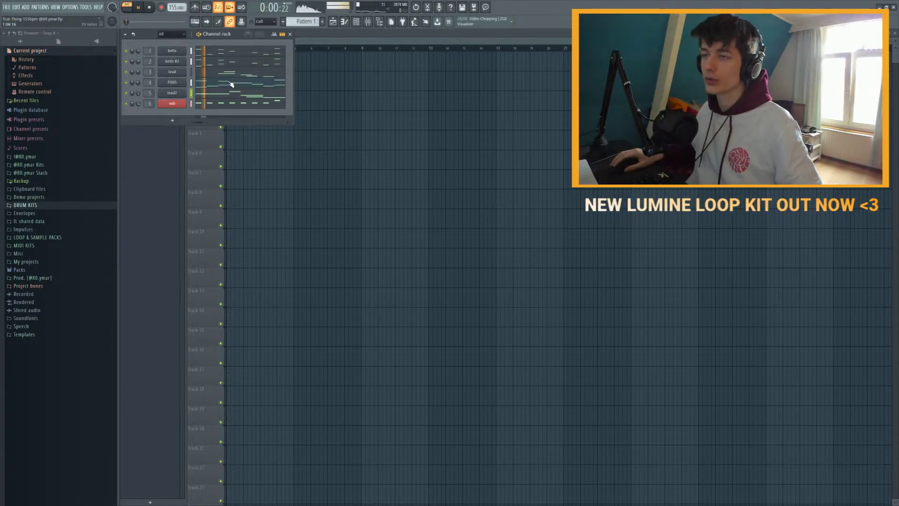
pyautogui.press('F9')
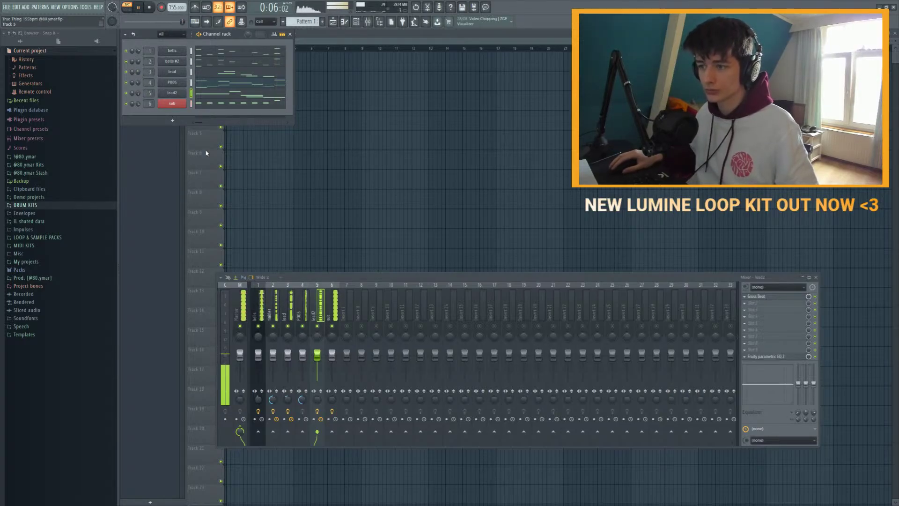
pyautogui.click(172, 93)
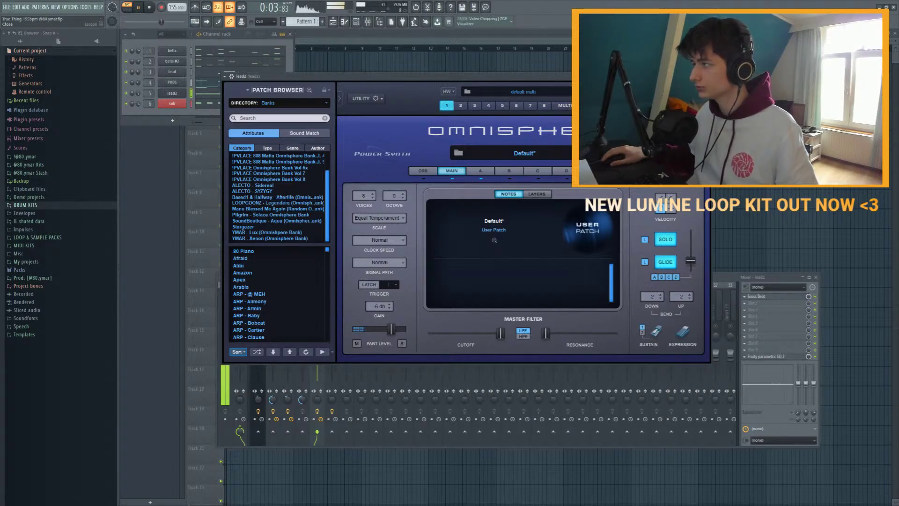
pyautogui.click(175, 95)
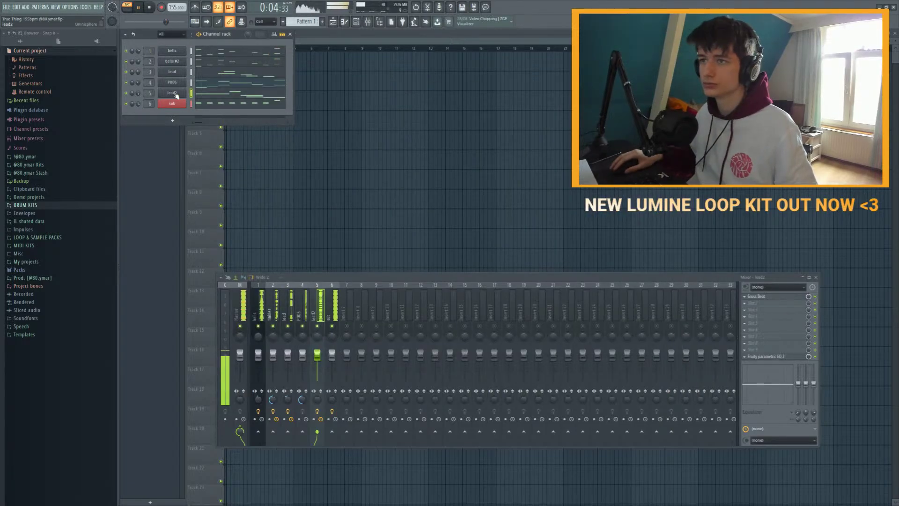
pyautogui.click(254, 99)
pyautogui.press('F5')
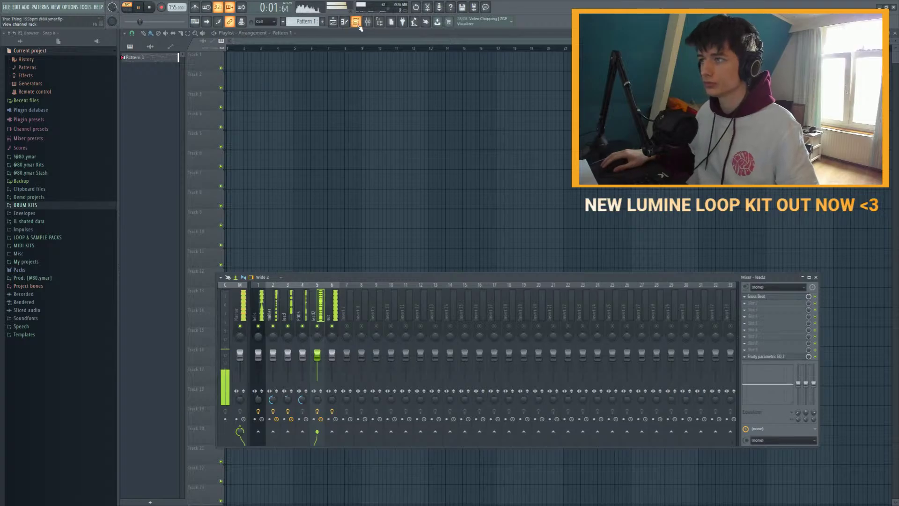
pyautogui.click(358, 24)
pyautogui.click(215, 104)
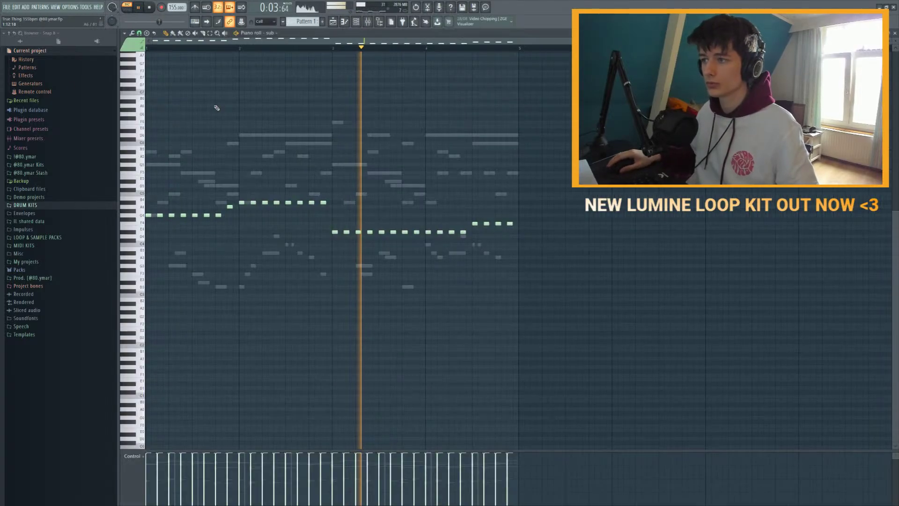
pyautogui.press('F7')
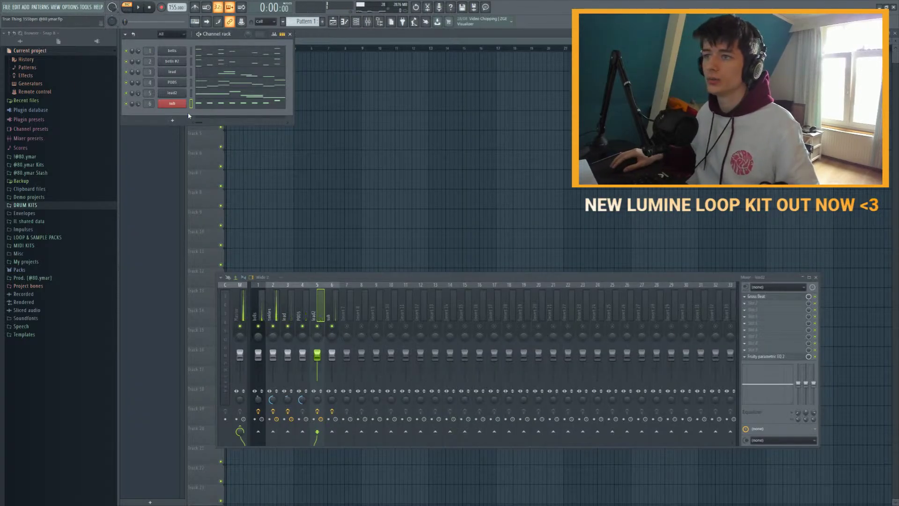
# Step: Close the open windows and create Pattern 2 as a separate pattern for the sub
pyautogui.press('F4')
pyautogui.press('F12')
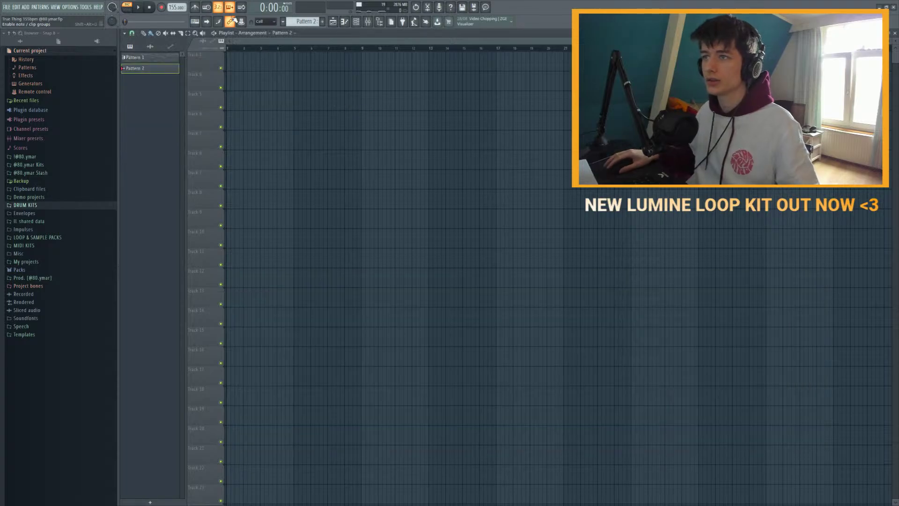
pyautogui.hotkey('ctrl', 'z')
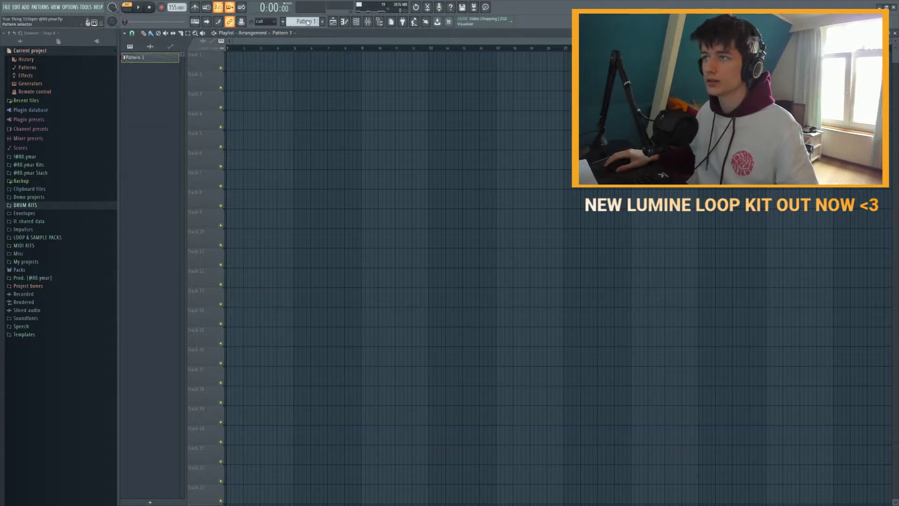
pyautogui.hotkey('ctrl', 'z')
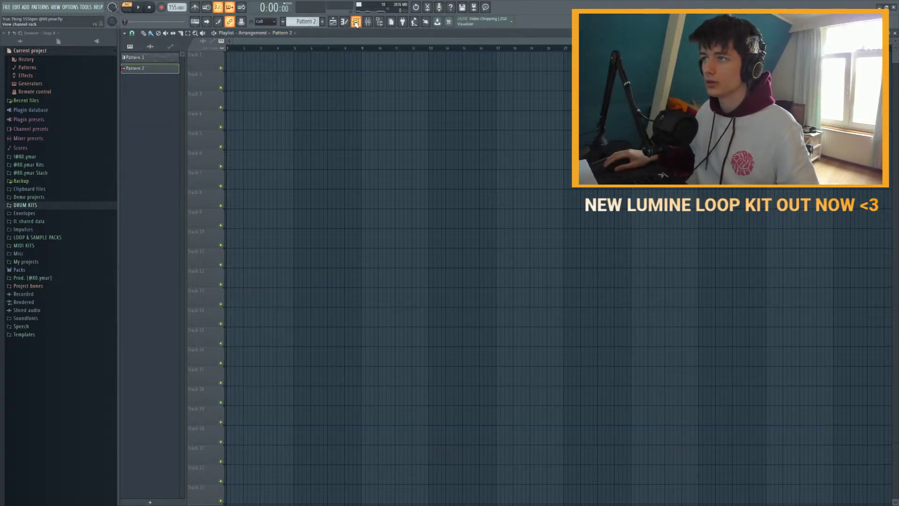
# Step: Duplicate the sub's four-bar note sequence in Pattern 2 and align the copy to start at bar 5
pyautogui.press('F6')
pyautogui.click(225, 109)
pyautogui.hotkey('ctrl', 'b')
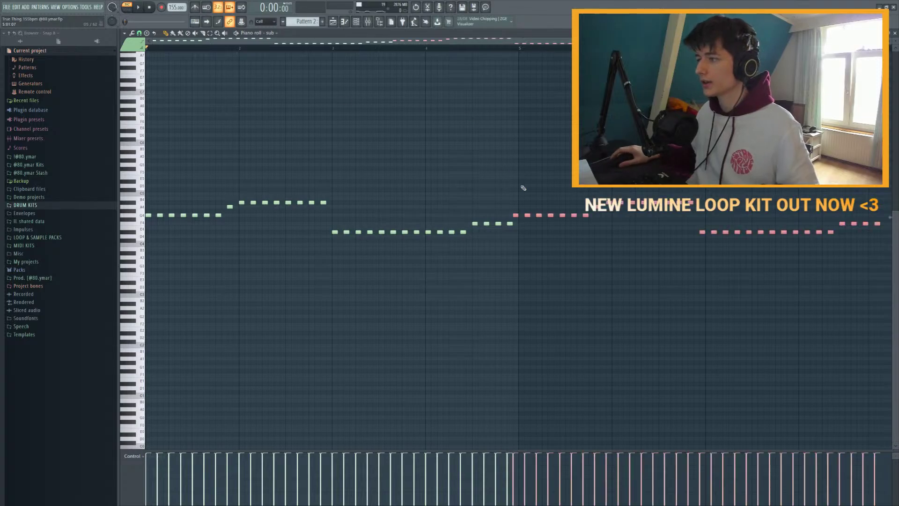
pyautogui.moveTo(513, 215); pyautogui.dragTo(518, 215)
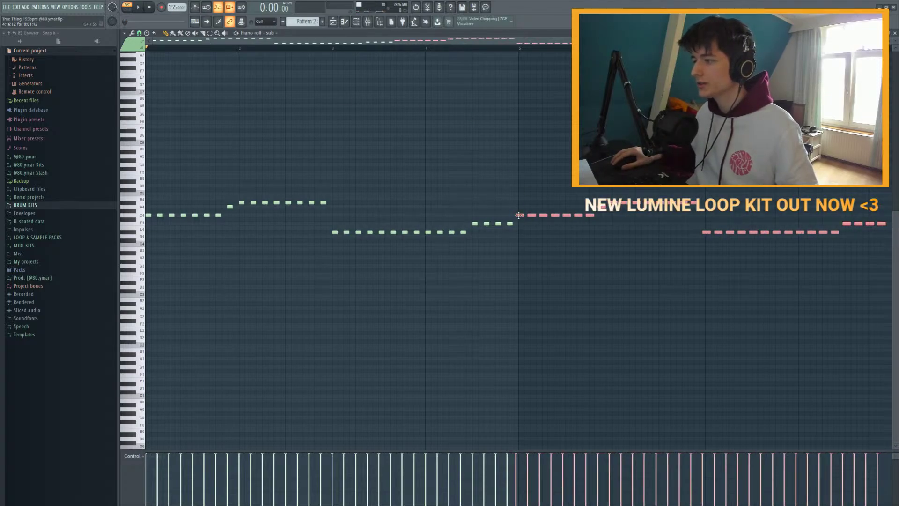
pyautogui.click(513, 175)
pyautogui.scroll(-2, 514, 176)
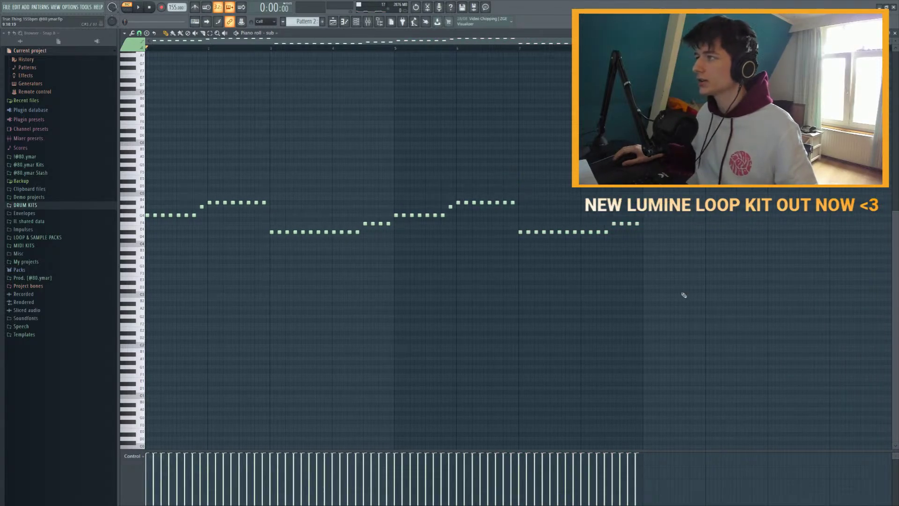
# Step: Raise the duplicated low note run starting at bar 7 by one octave and close the sub's note editor
pyautogui.moveTo(609, 238); pyautogui.dragTo(483, 230)
pyautogui.hotkey('ctrl', 'Up')
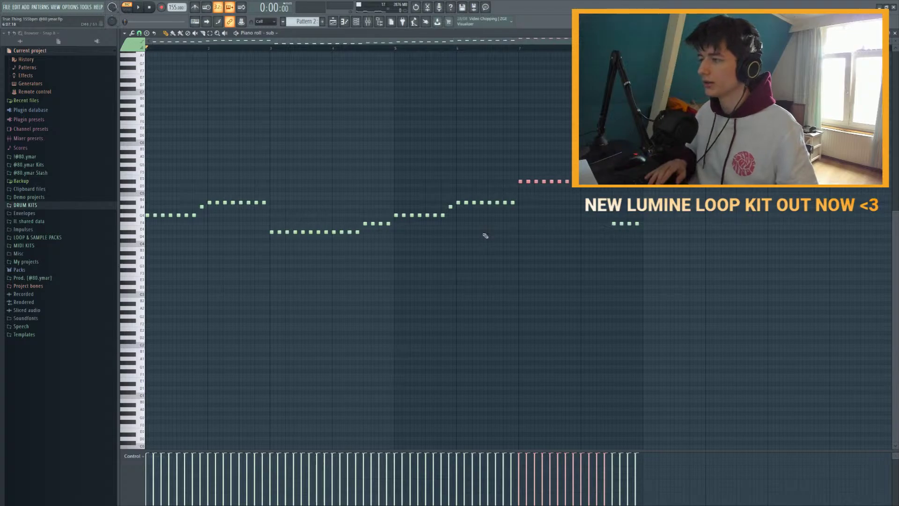
pyautogui.hotkey('ctrl', 'd')
pyautogui.press('F5')
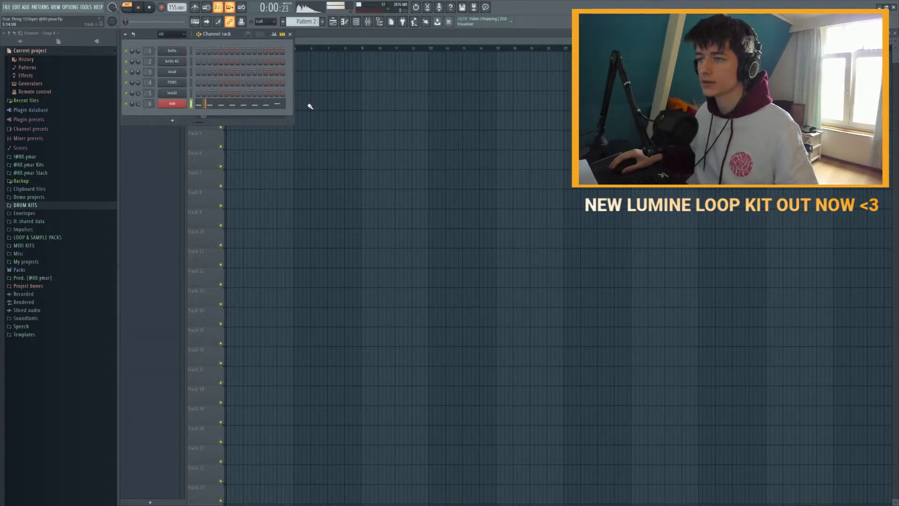
# Step: Lower the high cutoff of the sub's CUT! EQ during playback and move the EQ up one effect slot
pyautogui.click(372, 24)
pyautogui.press('space')
pyautogui.click(787, 356)
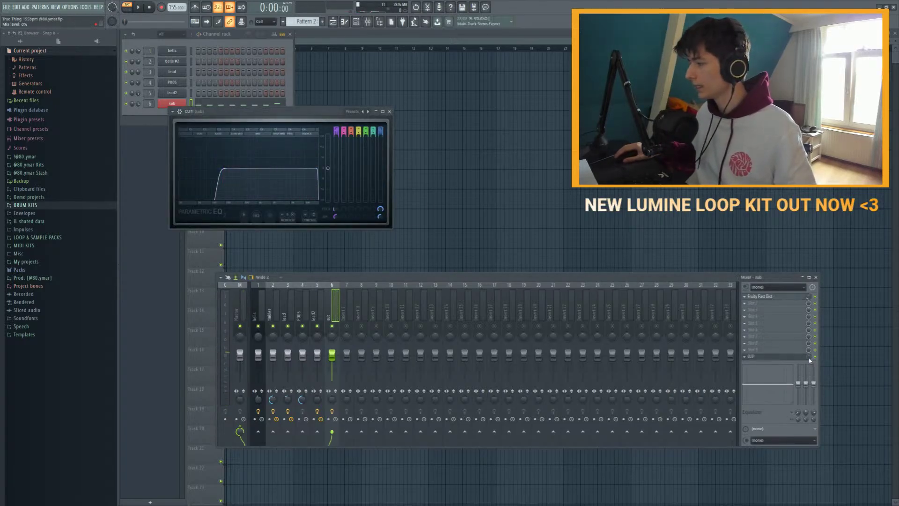
pyautogui.press('space')
pyautogui.moveTo(318, 167); pyautogui.dragTo(308, 168)
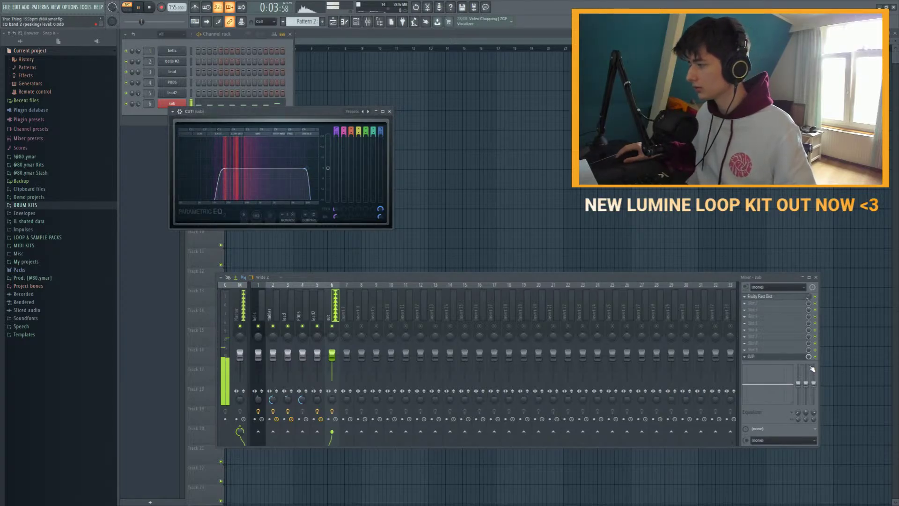
pyautogui.moveTo(807, 356); pyautogui.dragTo(807, 349)
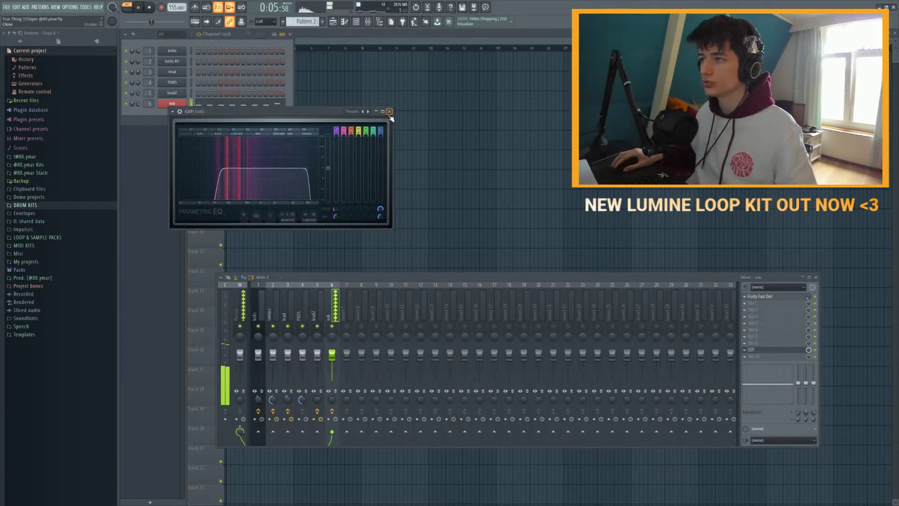
pyautogui.press('space')
pyautogui.press('Escape')
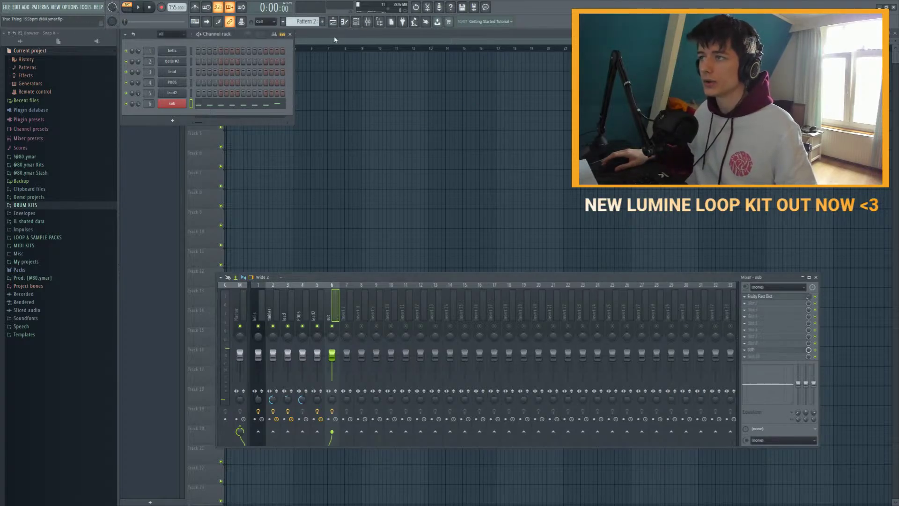
# Step: Arrange Pattern 1 twice in a row on Track 1 with Pattern 2 beneath it on Track 2, and play the song
pyautogui.click(333, 23)
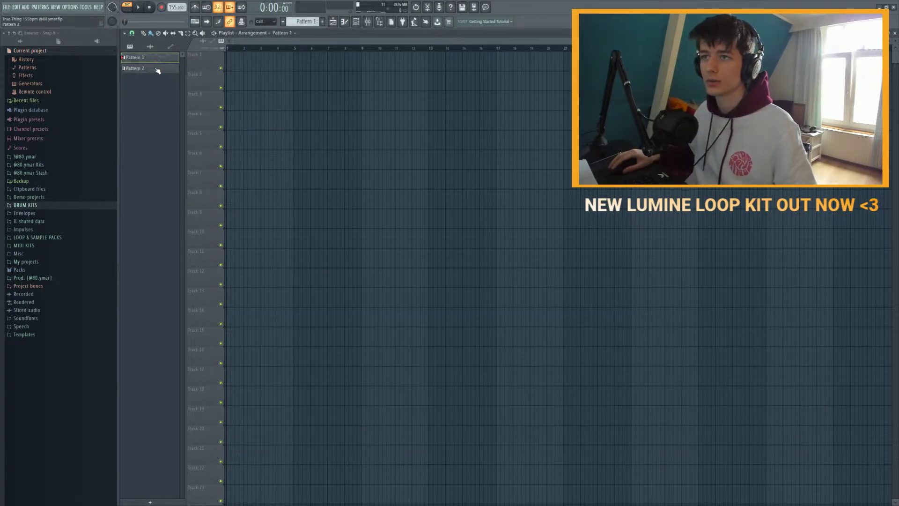
pyautogui.moveTo(158, 70); pyautogui.dragTo(230, 59)
pyautogui.press('space')
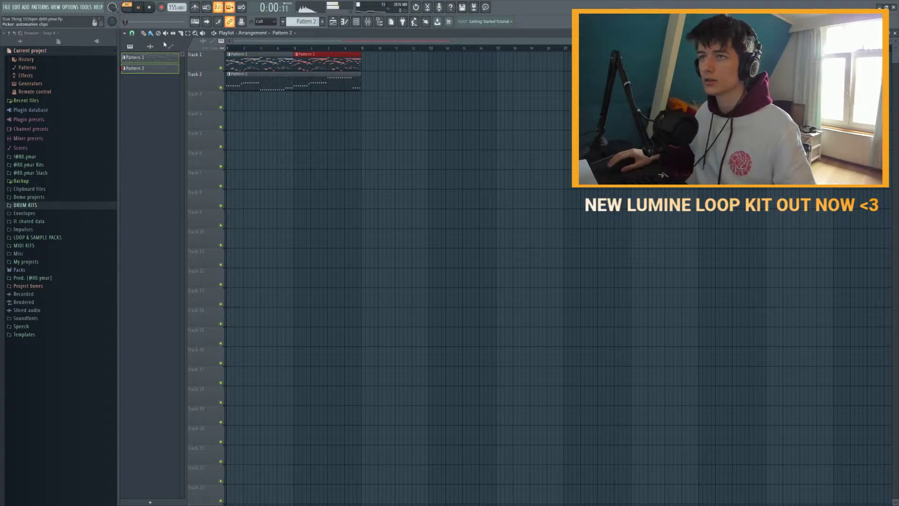
pyautogui.keyDown('ctrl'); pyautogui.scroll(2, 361, 100); pyautogui.keyUp('ctrl')
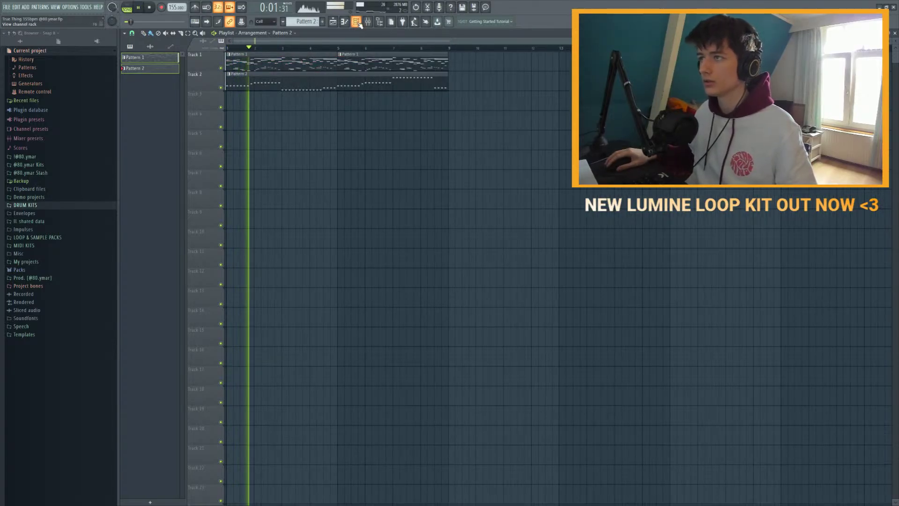
# Step: Create an automation clip for the mix level of the sub's CUT! EQ
pyautogui.press('F6')
pyautogui.press('F9')
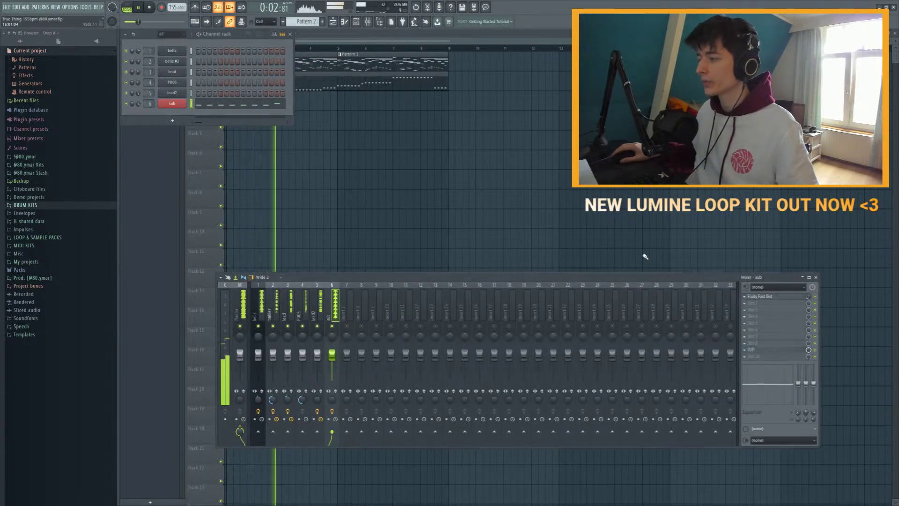
pyautogui.rightClick(808, 349)
pyautogui.click(884, 307)
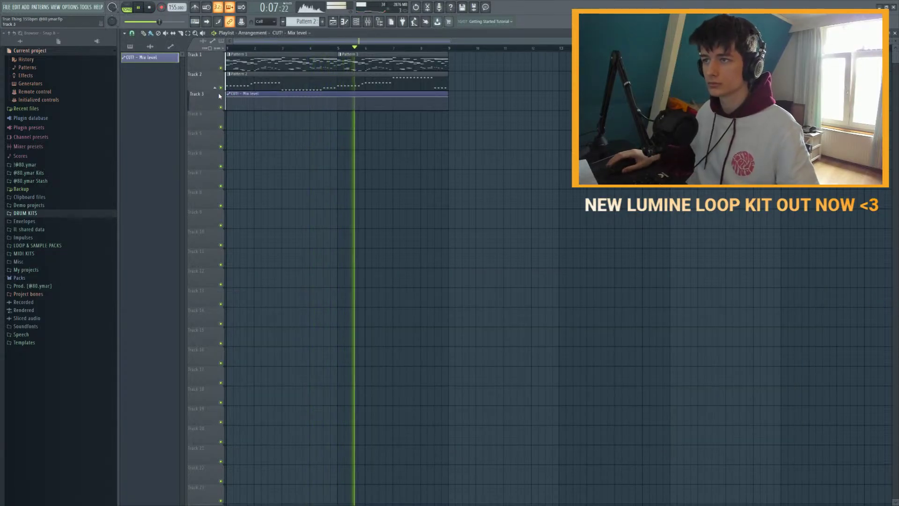
# Step: Rename Pattern 2 as SUB
pyautogui.press('F2')
pyautogui.write('SUB')
pyautogui.press('Return')
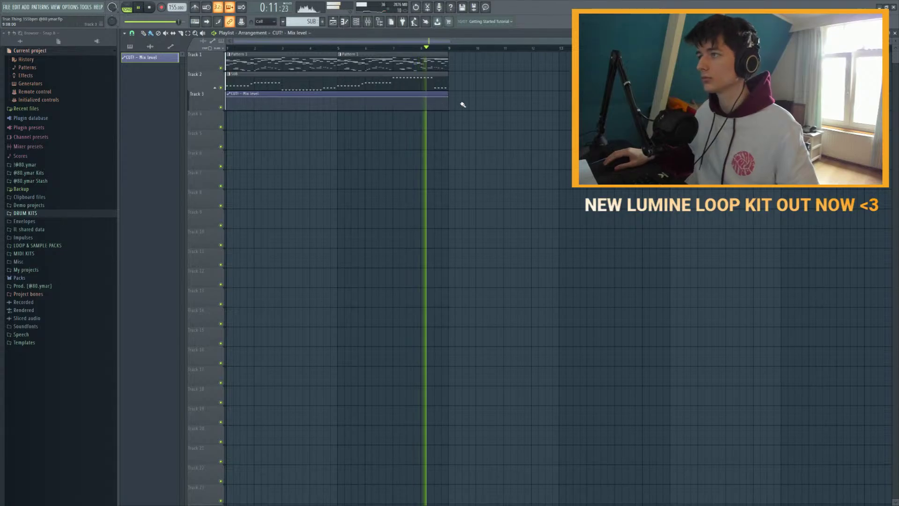
# Step: Raise the last four notes of the SUB pattern to C5
pyautogui.click(440, 87)
pyautogui.doubleClick(441, 86)
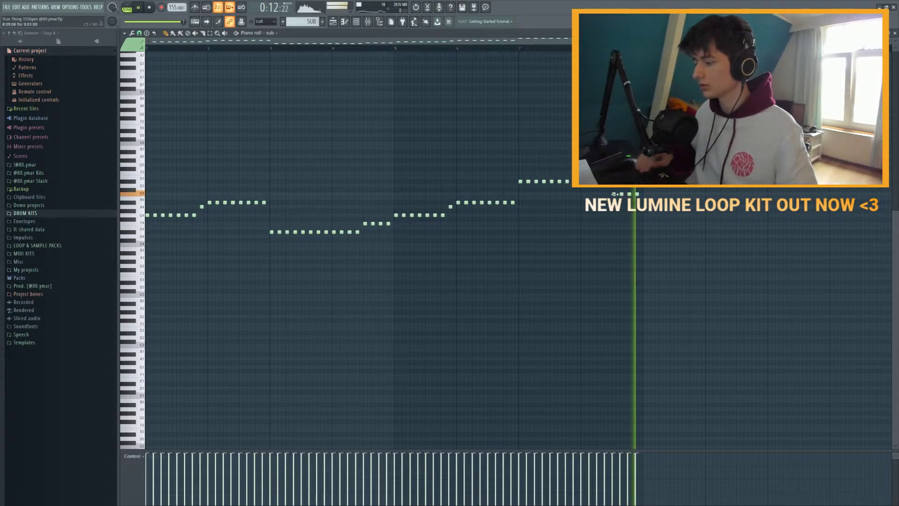
# Step: Try the whole SUB pattern one octave higher and play its final bars
pyautogui.hotkey('ctrl', 'Up')
pyautogui.press('space')
pyautogui.click(552, 47)
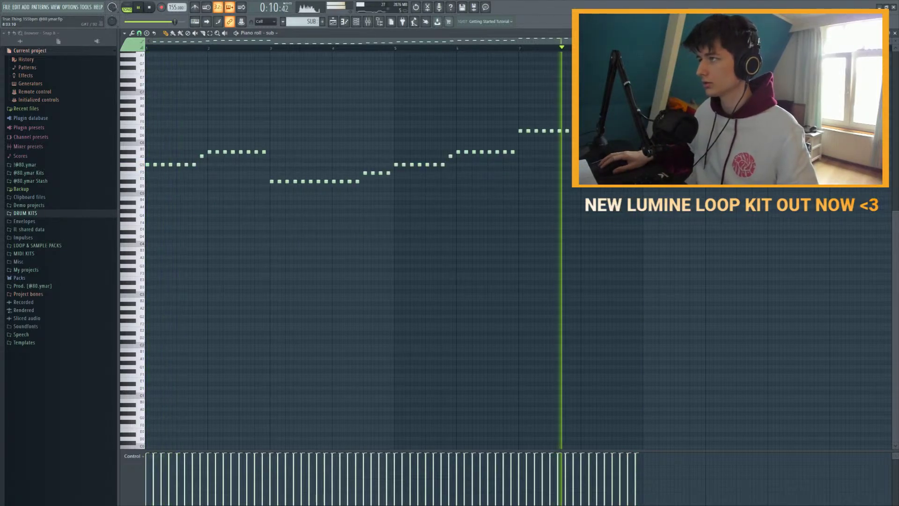
pyautogui.press('space')
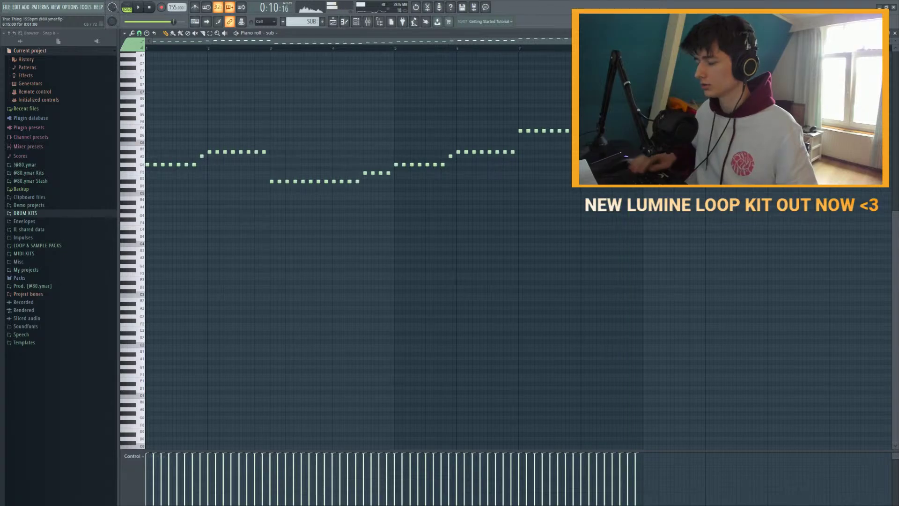
pyautogui.press('space')
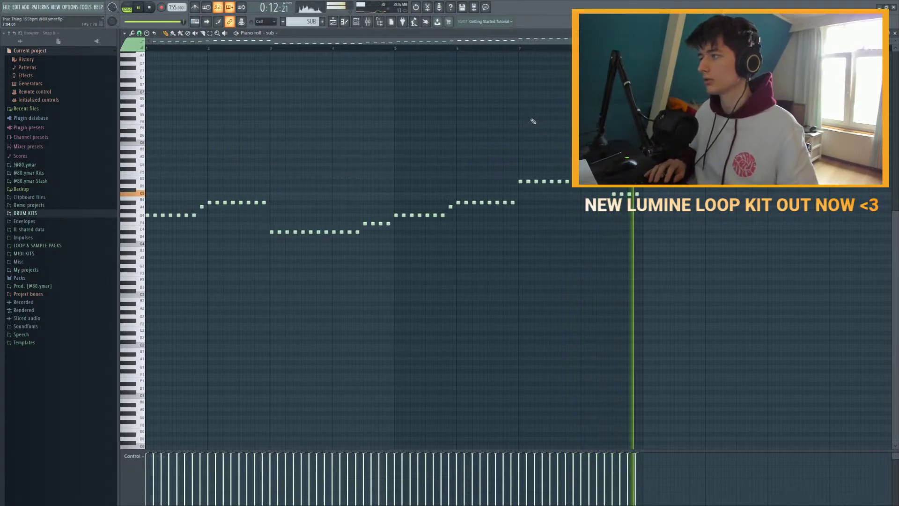
# Step: Return to the playlist, create Pattern 3, place it on Track 5 up to bar 9, and show the channel rack
pyautogui.press('F7')
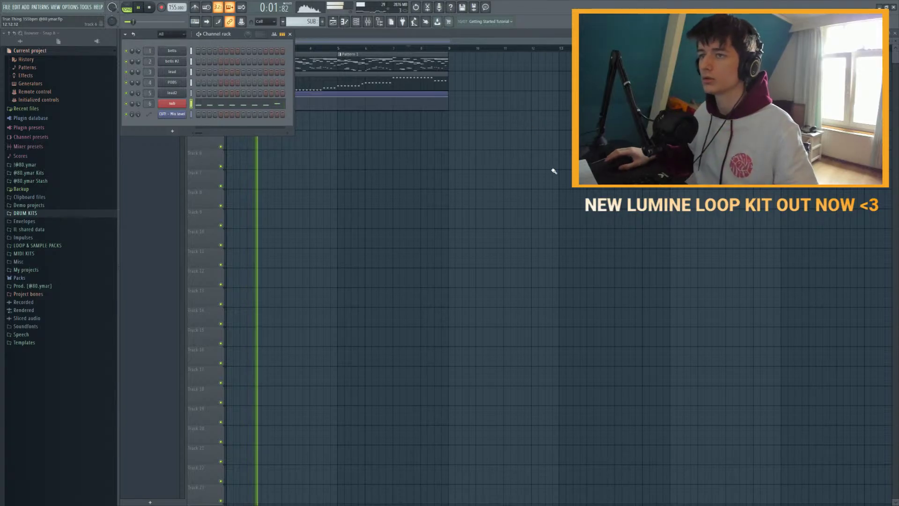
pyautogui.press('F6')
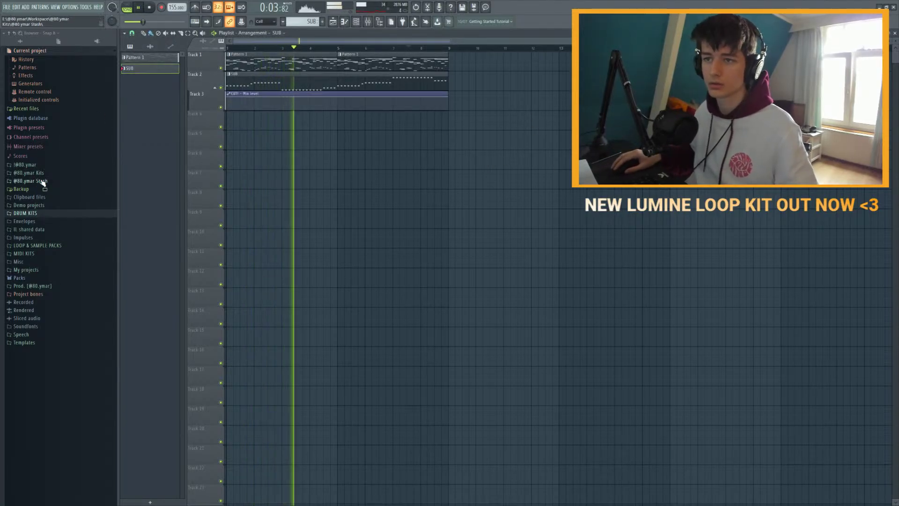
pyautogui.press('F6')
pyautogui.press('F6')
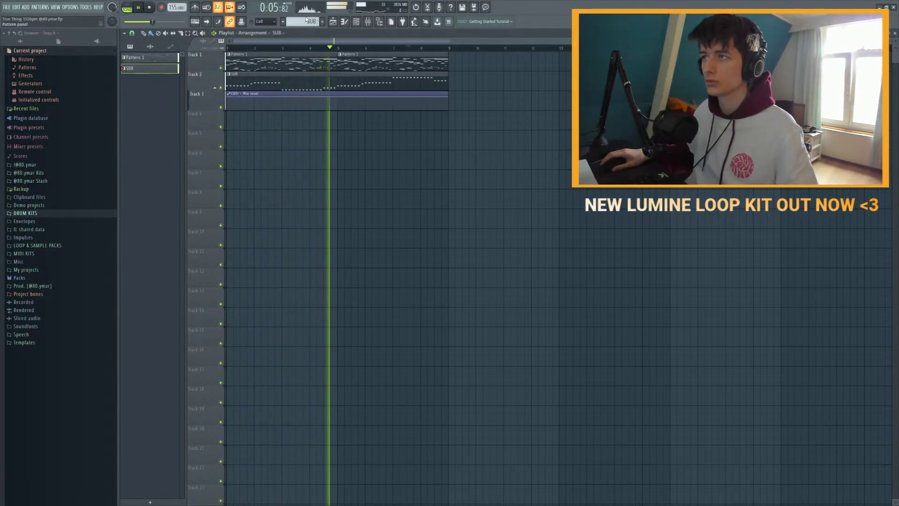
pyautogui.press('F4')
pyautogui.moveTo(249, 117); pyautogui.dragTo(448, 141)
pyautogui.press('F6')
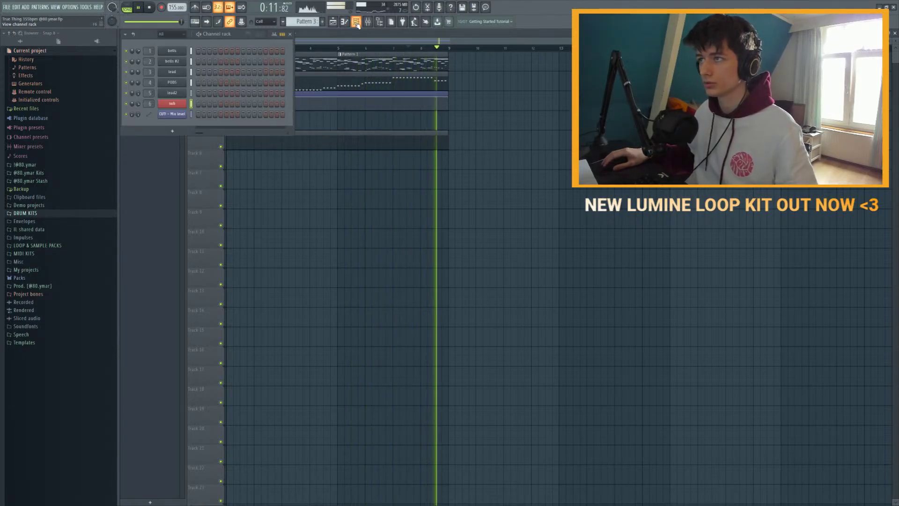
pyautogui.click(29, 181)
pyautogui.press('F9')
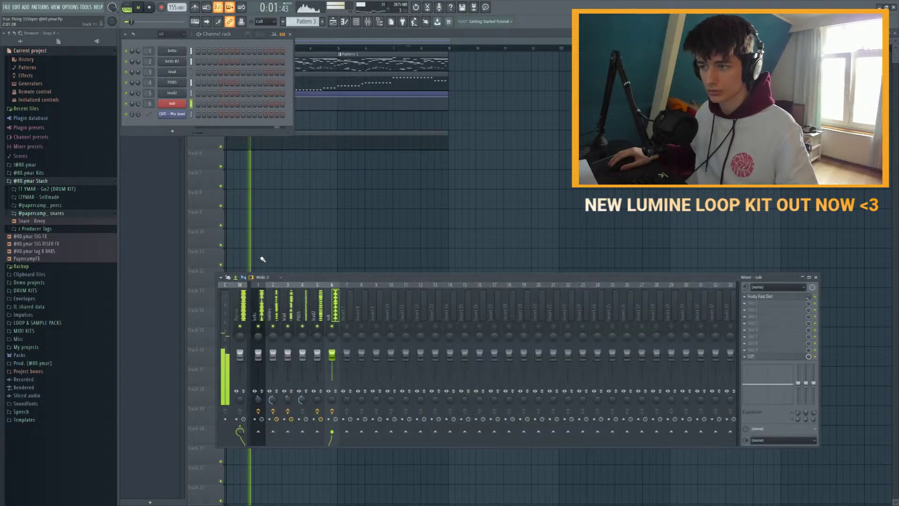
pyautogui.click(52, 189)
pyautogui.click(55, 189)
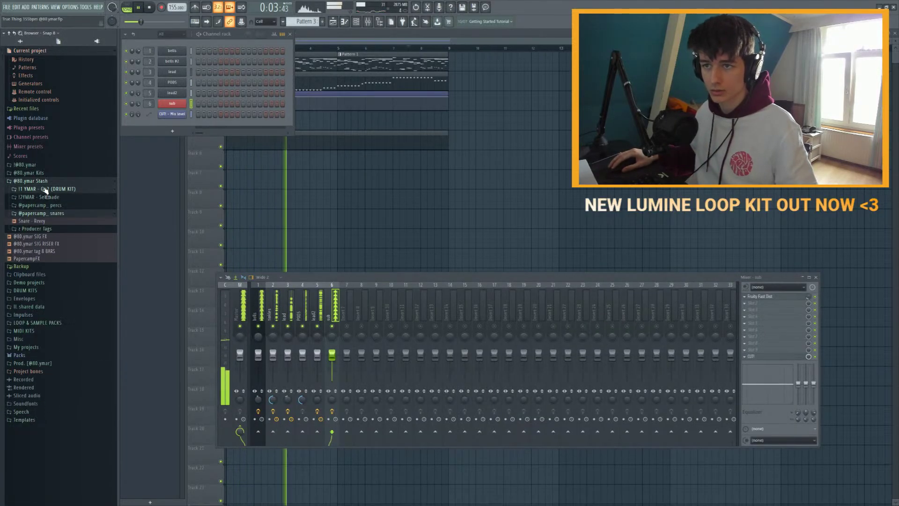
pyautogui.click(55, 197)
pyautogui.click(56, 197)
pyautogui.click(56, 207)
pyautogui.click(57, 206)
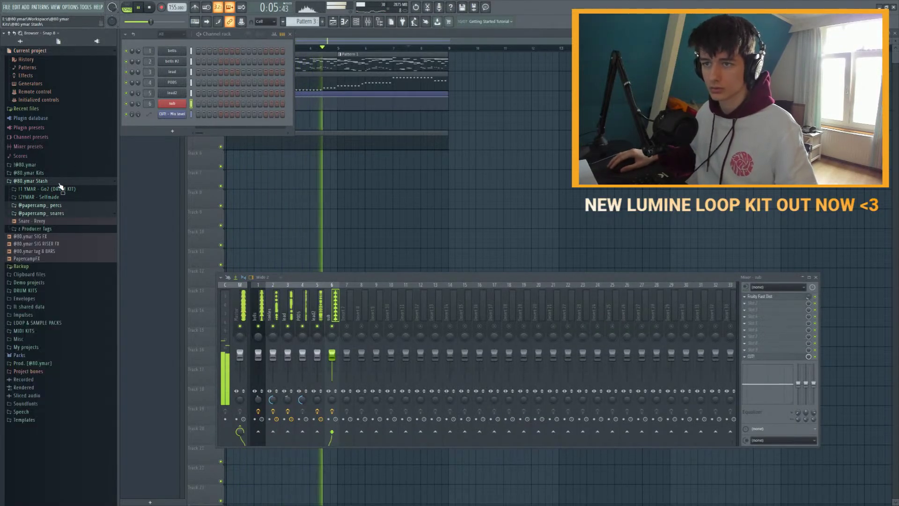
pyautogui.click(59, 192)
pyautogui.click(54, 206)
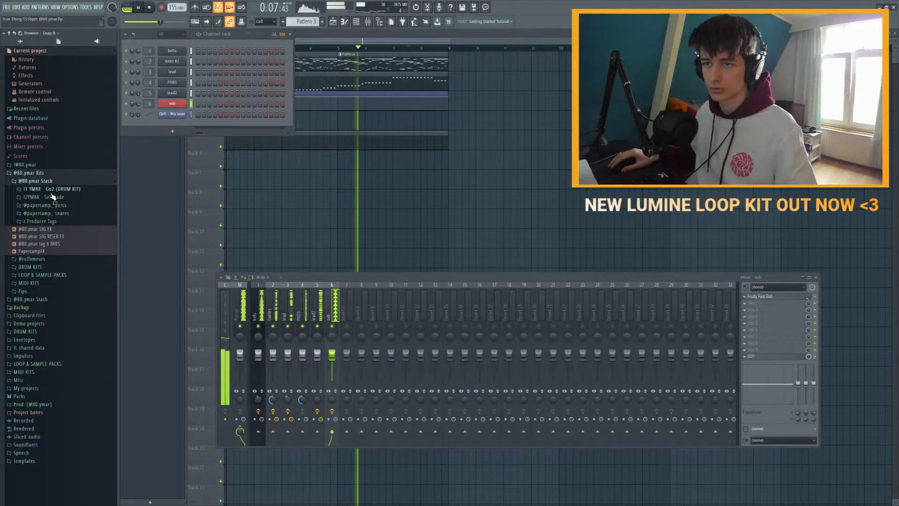
pyautogui.click(56, 199)
pyautogui.click(56, 199)
pyautogui.click(55, 200)
pyautogui.moveTo(57, 206); pyautogui.dragTo(222, 244)
pyautogui.moveTo(283, 218); pyautogui.dragTo(240, 430)
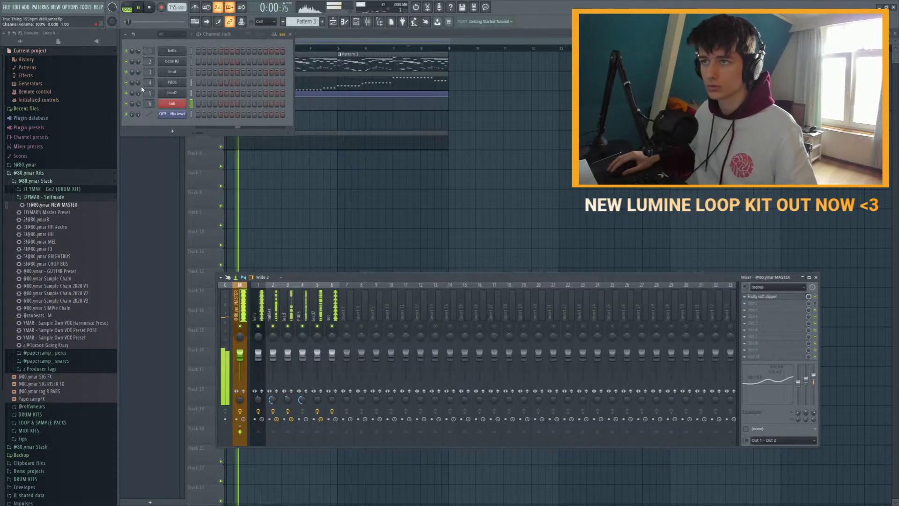
# Step: Solo the bells channel and restart playback to hear it alone
pyautogui.scroll(6, 137, 51)
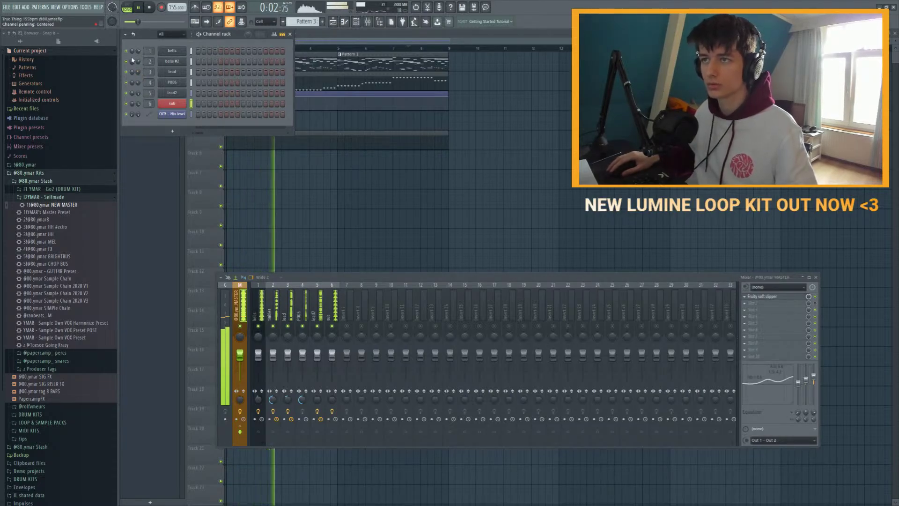
pyautogui.press('space')
pyautogui.press('space')
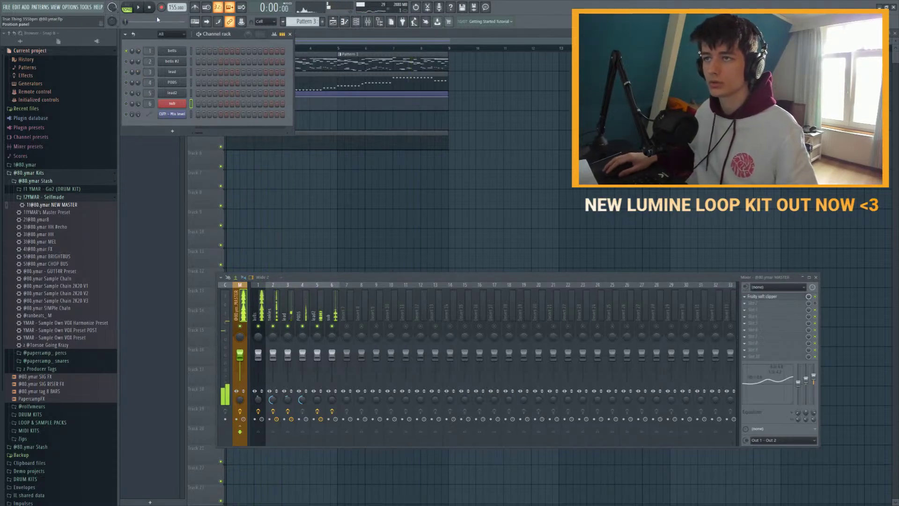
# Step: Audition claps in the !1 YMAR - Go2 drum kit and add Clap - Cleany as a new channel below the sub
pyautogui.click(52, 188)
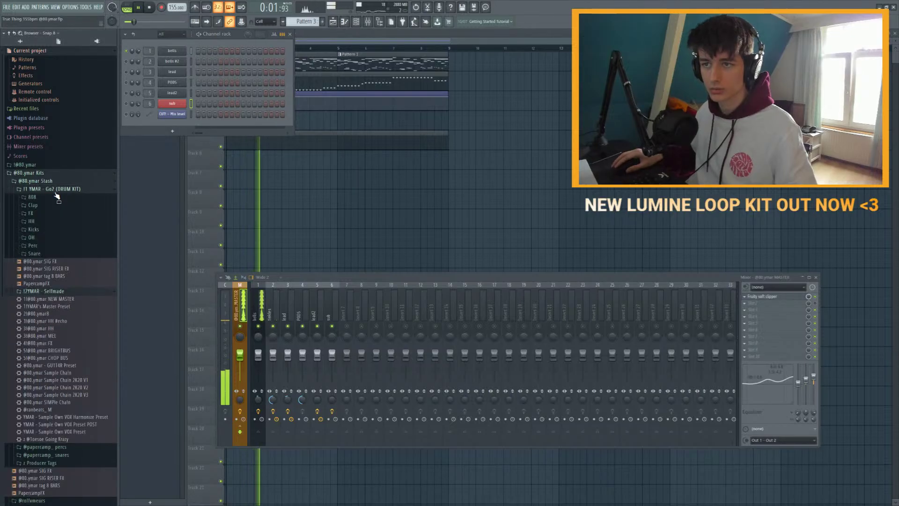
pyautogui.click(33, 205)
pyautogui.moveTo(47, 220); pyautogui.dragTo(50, 230)
pyautogui.press('space')
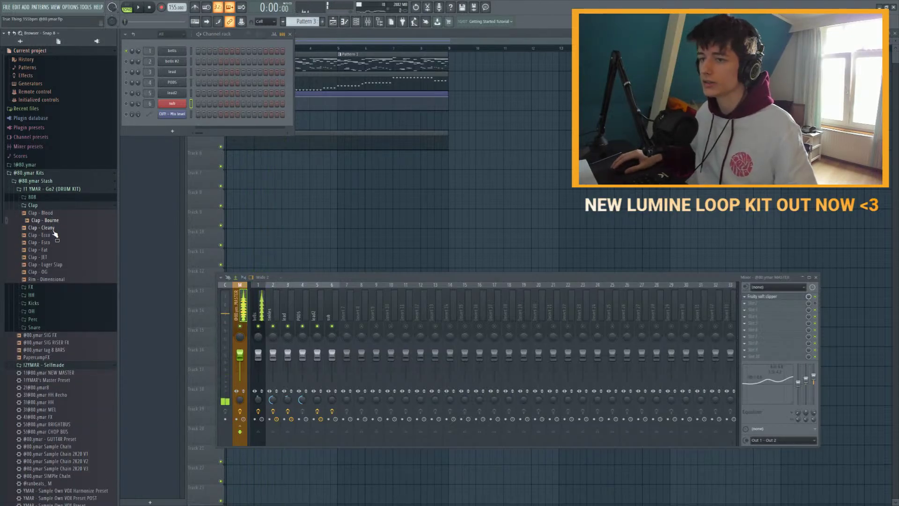
pyautogui.click(50, 228)
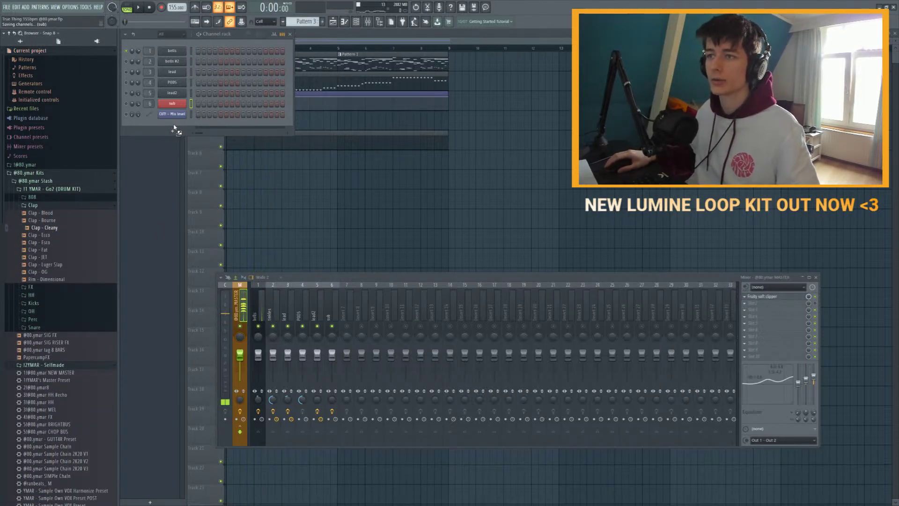
pyautogui.moveTo(173, 126); pyautogui.dragTo(174, 125)
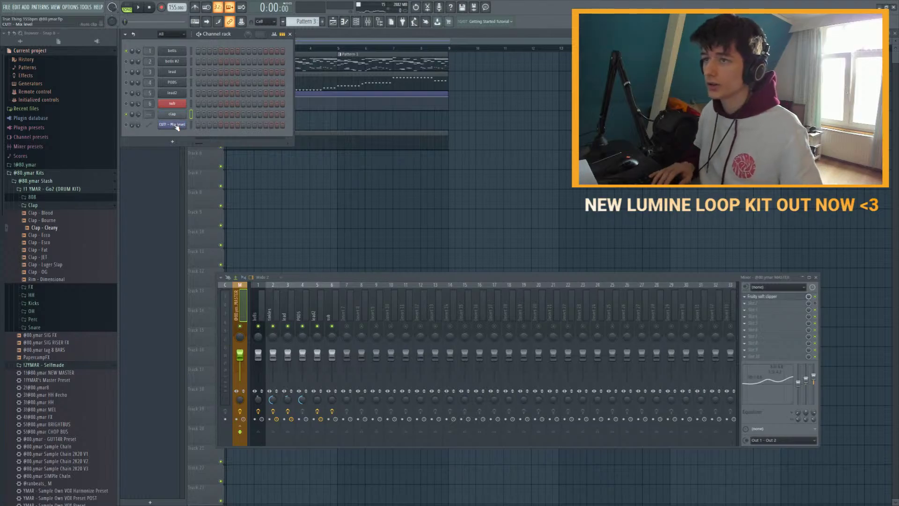
pyautogui.hotkey('alt', 'Down')
pyautogui.hotkey('alt', 'Down')
pyautogui.hotkey('alt', 'Down')
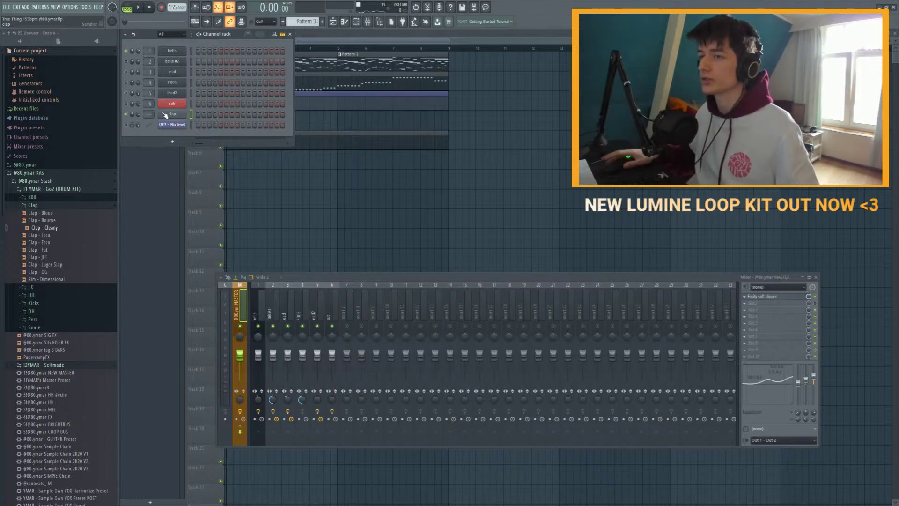
# Step: Place a clap on the ninth step of Pattern 3 and route the clap channel to mixer track 10
pyautogui.click(243, 114)
pyautogui.press('space')
pyautogui.hotkey('ctrl', 'l')
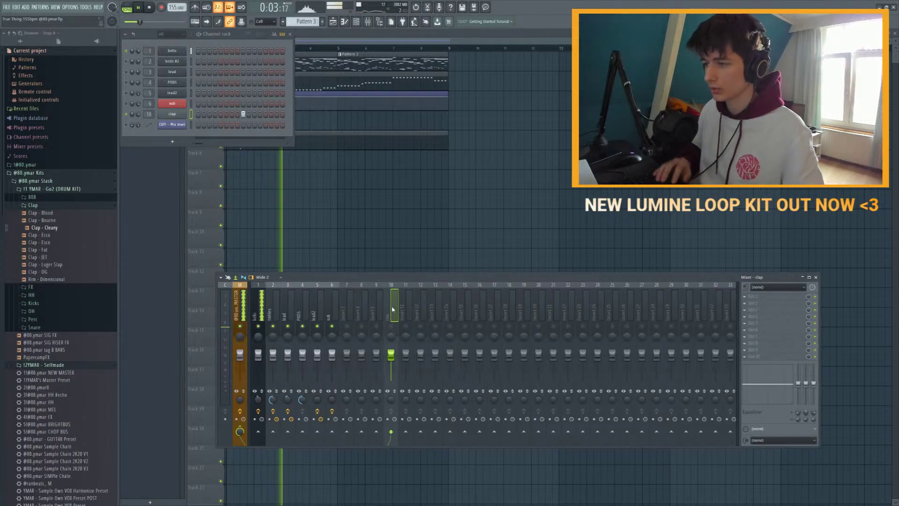
pyautogui.press('space')
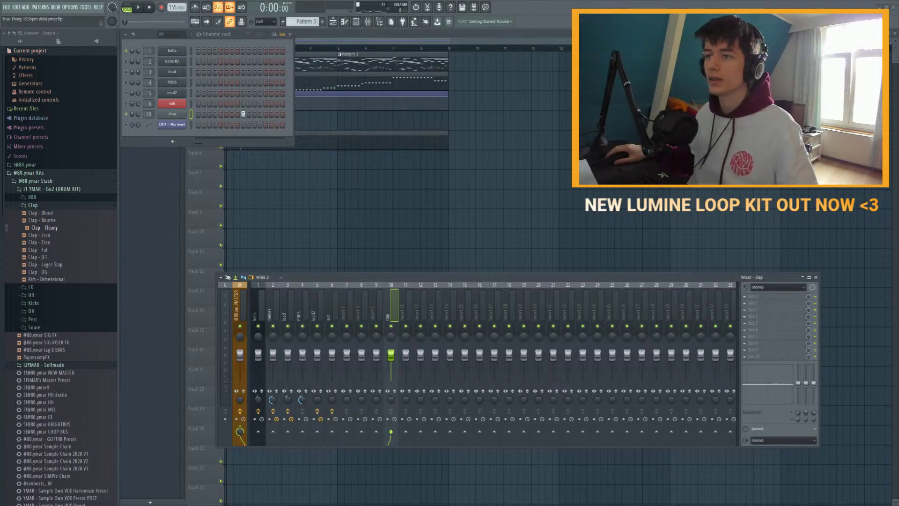
# Step: Put the clap on beat 3 of bar 1 as a piano roll note and repeat it through all eight bars
pyautogui.click(243, 114)
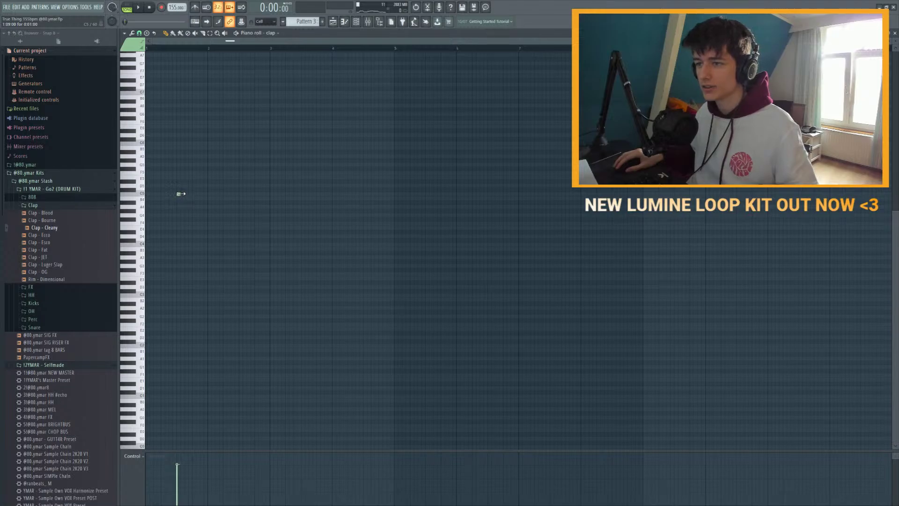
pyautogui.hotkey('ctrl', 'a')
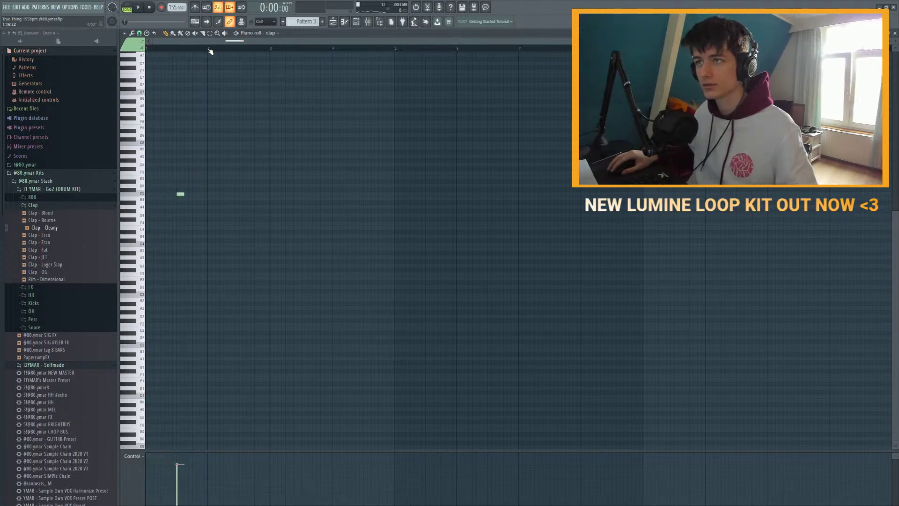
pyautogui.hotkey('ctrl', 'b')
pyautogui.hotkey('ctrl', 'b')
pyautogui.hotkey('ctrl', 'b')
pyautogui.hotkey('ctrl', 'b')
pyautogui.hotkey('ctrl', 'b')
pyautogui.hotkey('ctrl', 'd')
pyautogui.press('F5')
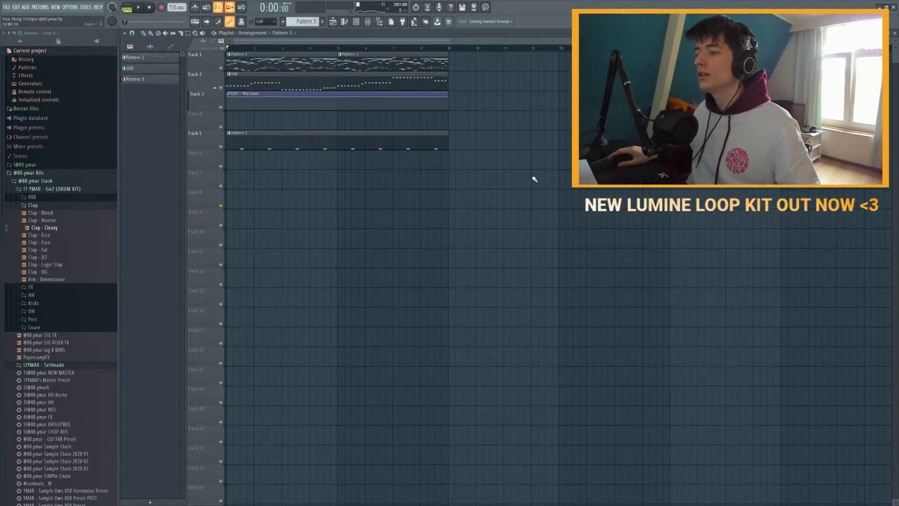
# Step: Play the arrangement and raise the clap channel's volume to about 86%
pyautogui.press('space')
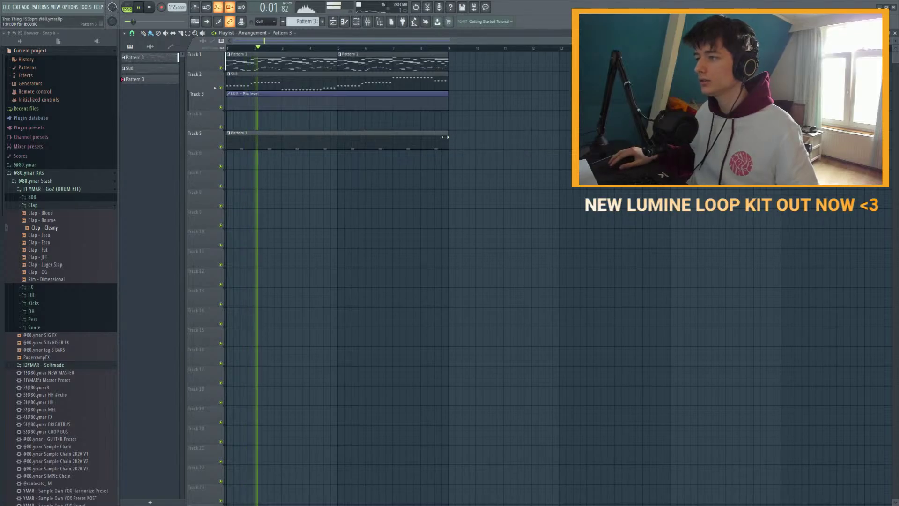
pyautogui.press('F6')
pyautogui.moveTo(138, 22); pyautogui.dragTo(158, 21)
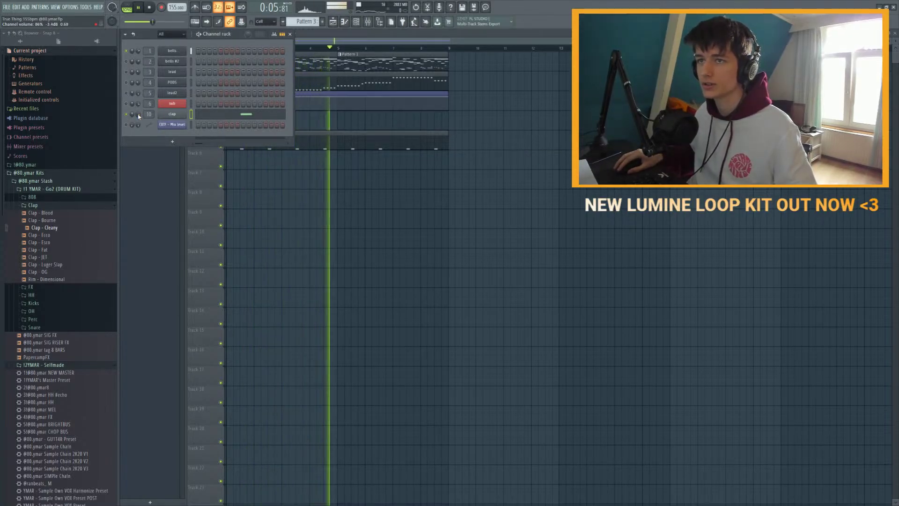
# Step: Normalize the clap sample and make the clap channel cut itself
pyautogui.click(172, 114)
pyautogui.click(255, 166)
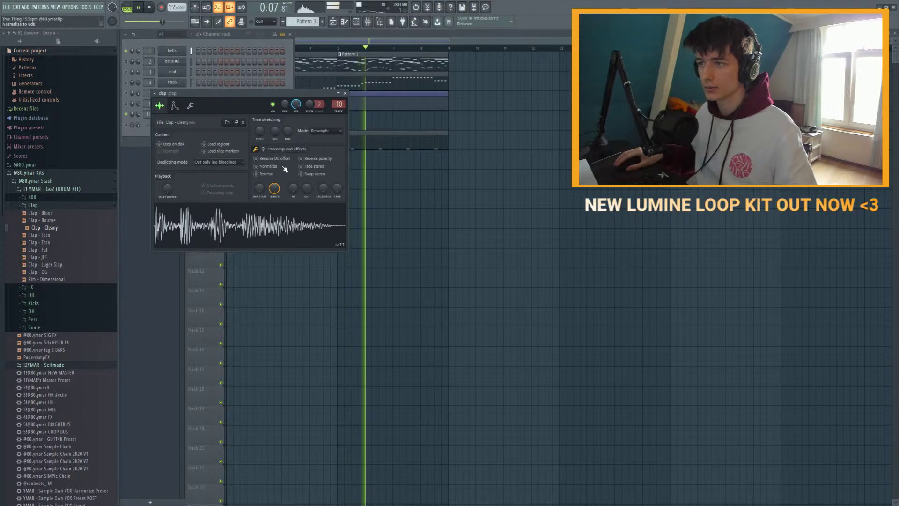
pyautogui.click(191, 106)
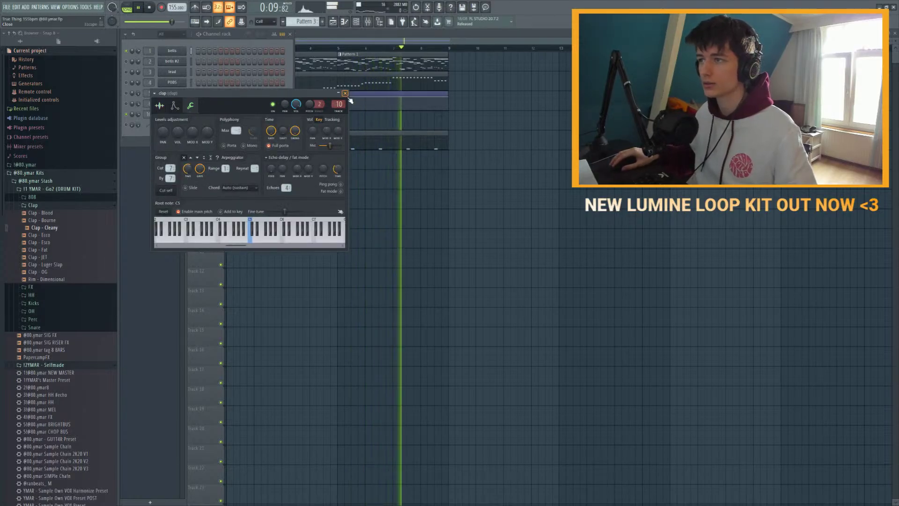
pyautogui.press('Escape')
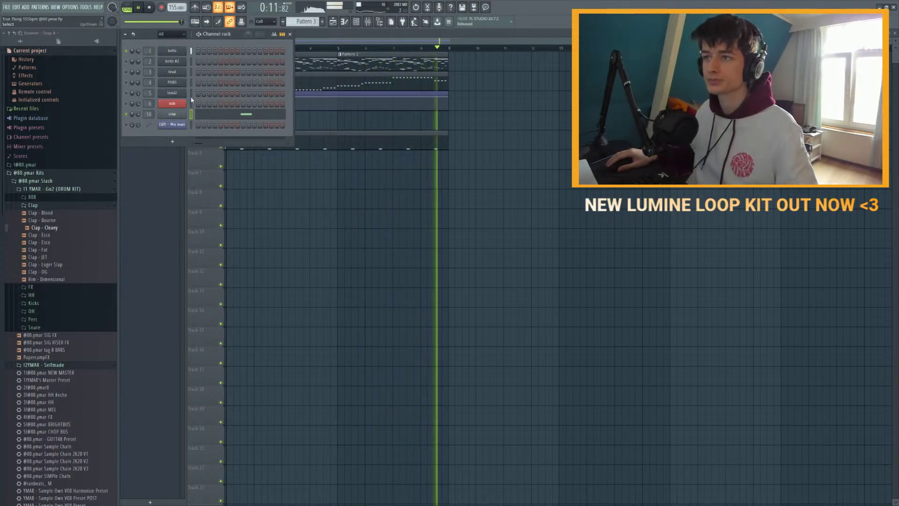
pyautogui.press('space')
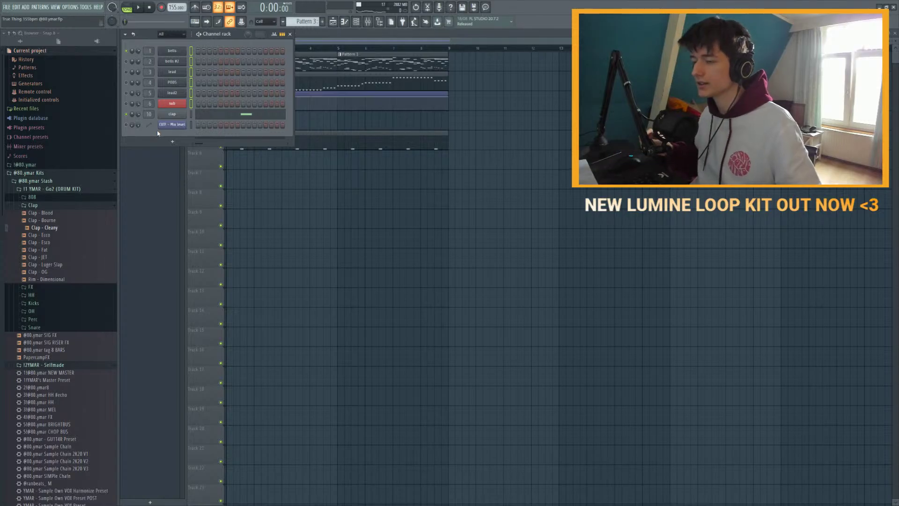
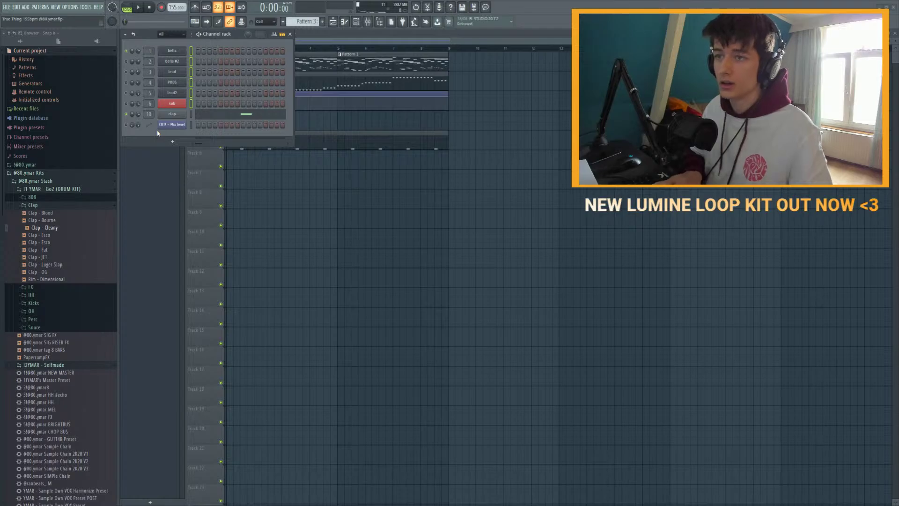
# Step: Select only the clap channel and put it in a new channel group named DRUMS
pyautogui.scroll(-1, 167, 34)
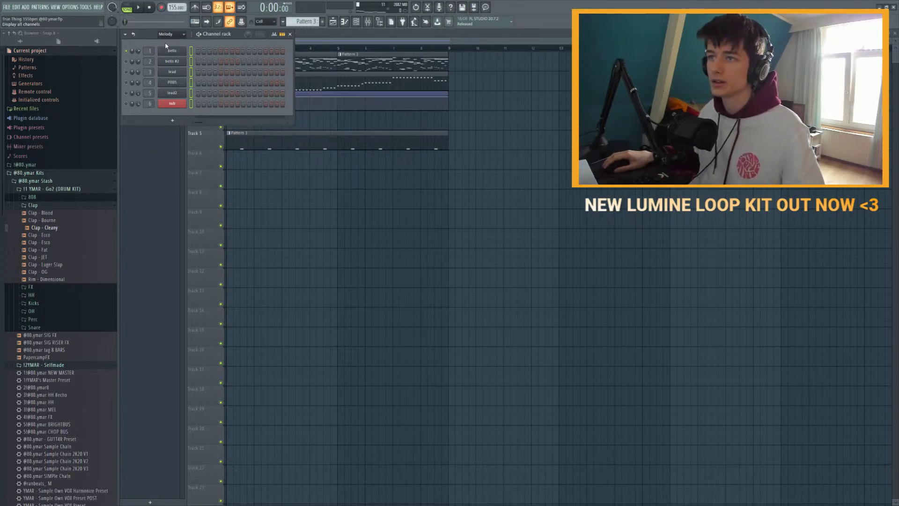
pyautogui.scroll(1, 168, 38)
pyautogui.click(191, 115)
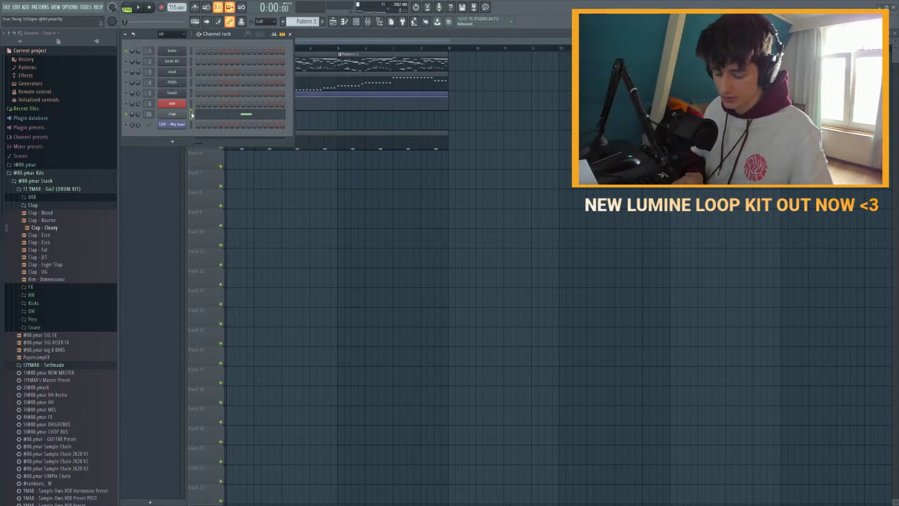
pyautogui.hotkey('alt', 'g')
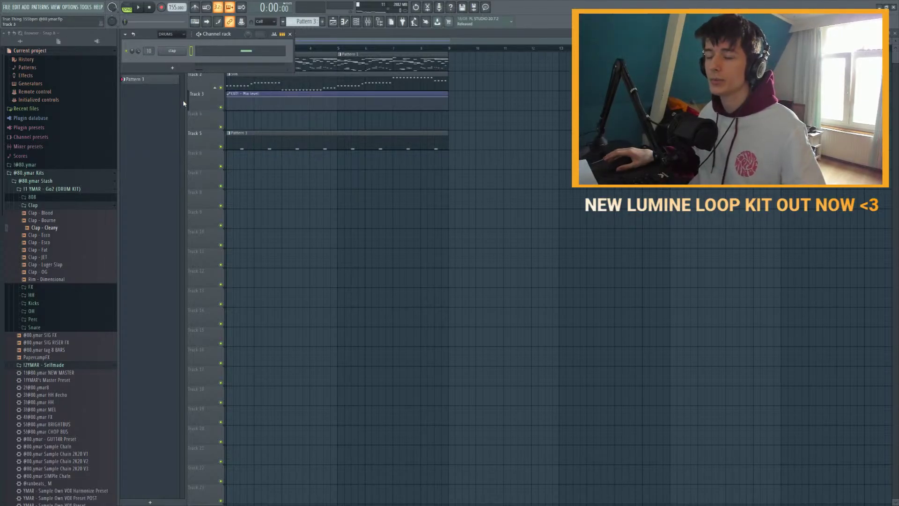
# Step: Add the 808 - TCE Spinz sample as a channel below the clap and route it to mixer track 15
pyautogui.click(42, 198)
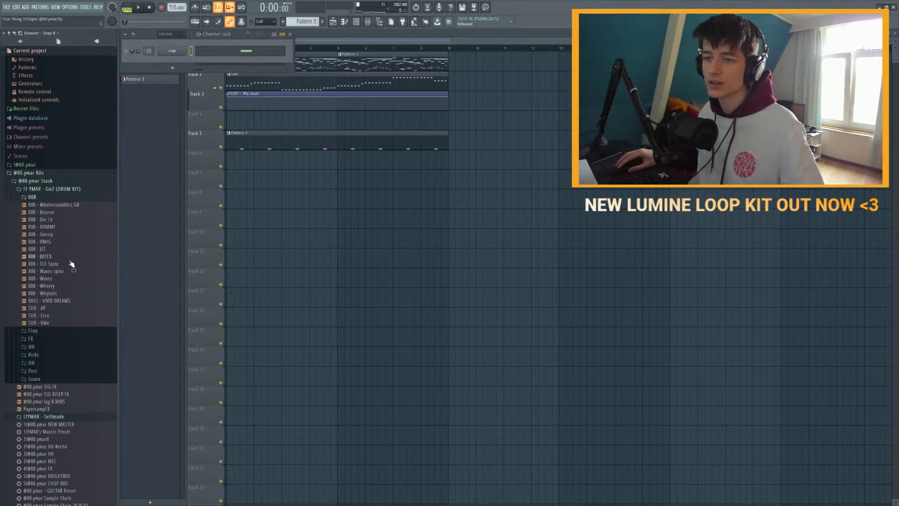
pyautogui.moveTo(58, 266); pyautogui.dragTo(175, 61)
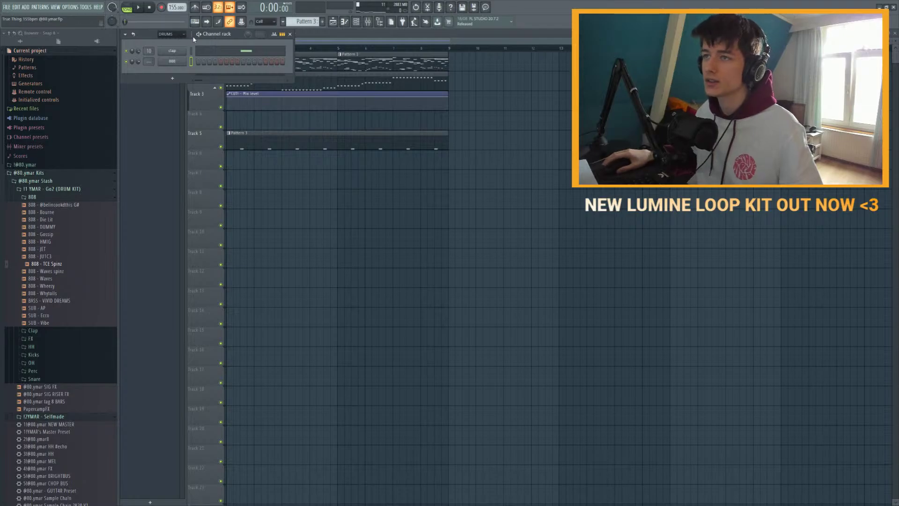
pyautogui.moveTo(149, 61)
pyautogui.mouseDown()
pyautogui.moveTo(149, 52)
pyautogui.moveTo(149, 61)
pyautogui.mouseUp()
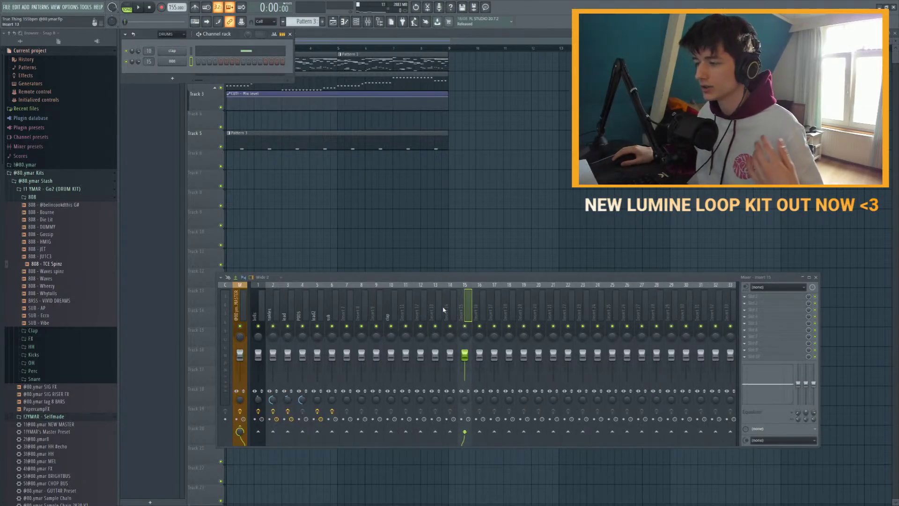
pyautogui.click(465, 315)
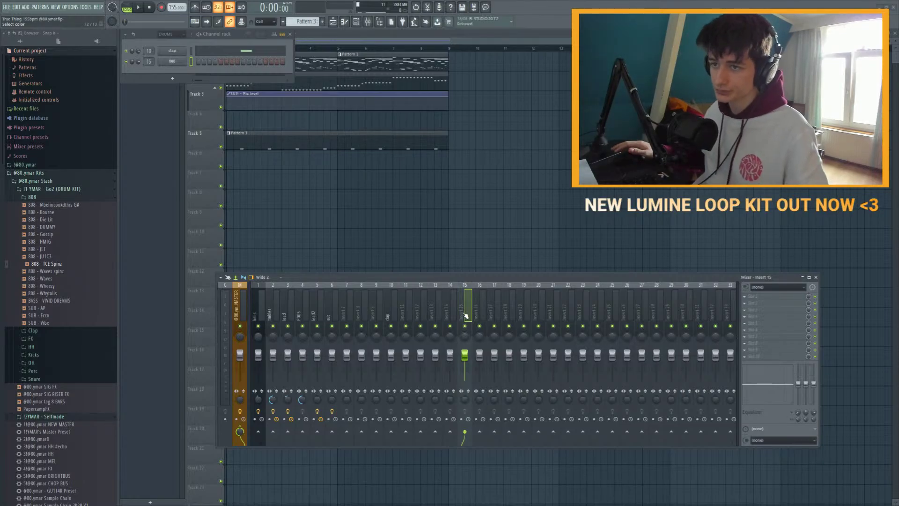
pyautogui.click(52, 188)
pyautogui.click(62, 197)
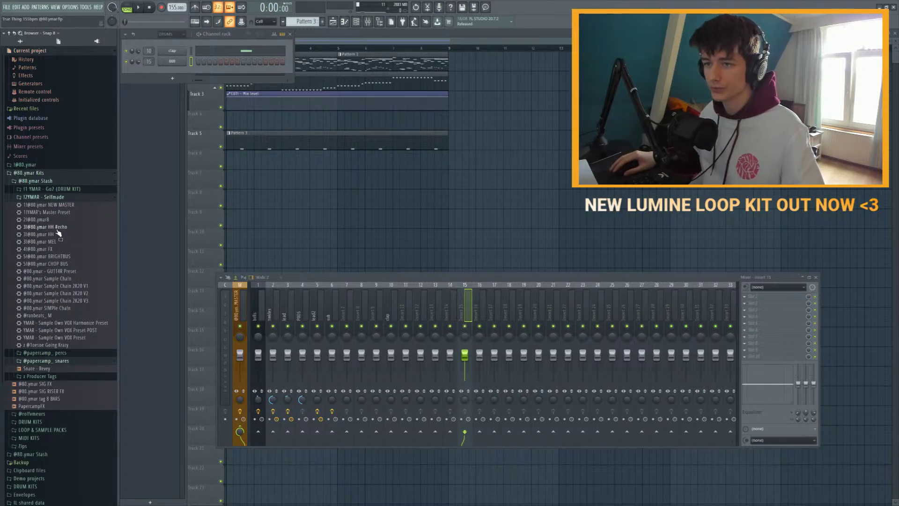
pyautogui.moveTo(54, 227); pyautogui.dragTo(403, 302)
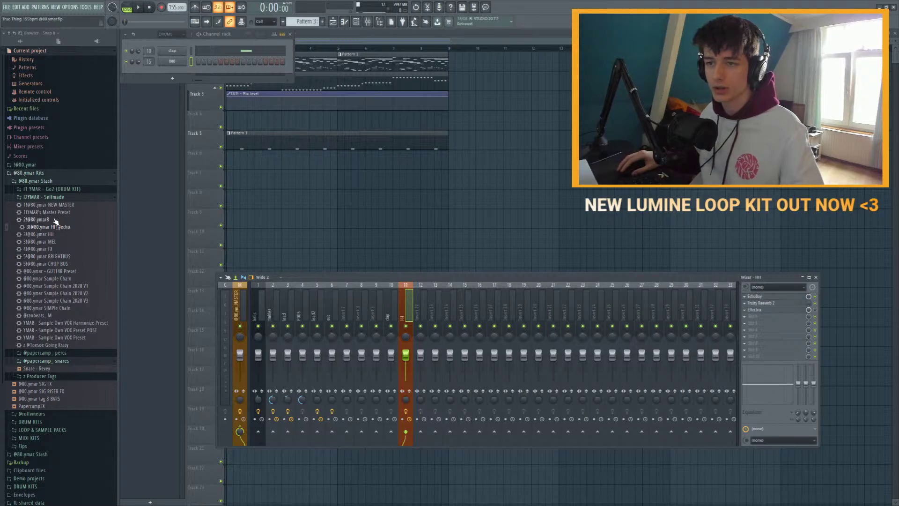
pyautogui.moveTo(57, 220); pyautogui.dragTo(465, 314)
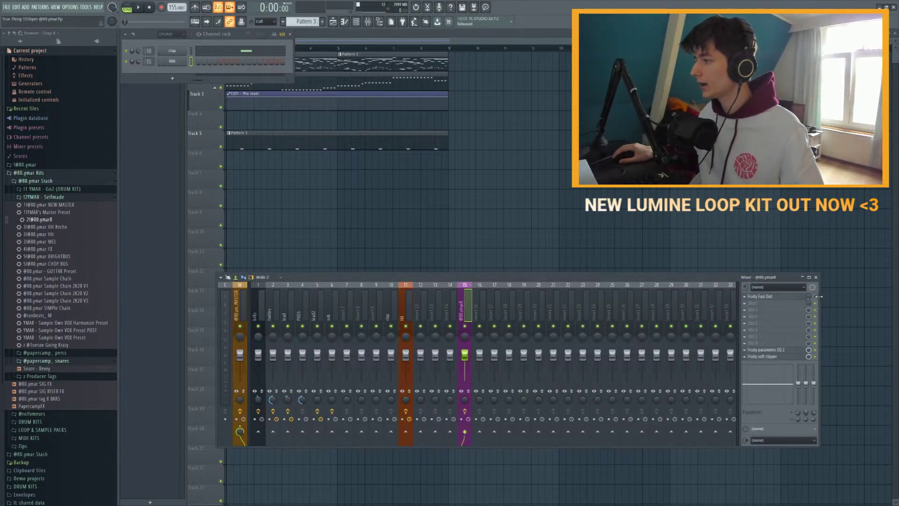
# Step: Switch the Fruity Fast Dist on mixer track 15 to its next preset and lower its mix level
pyautogui.click(761, 296)
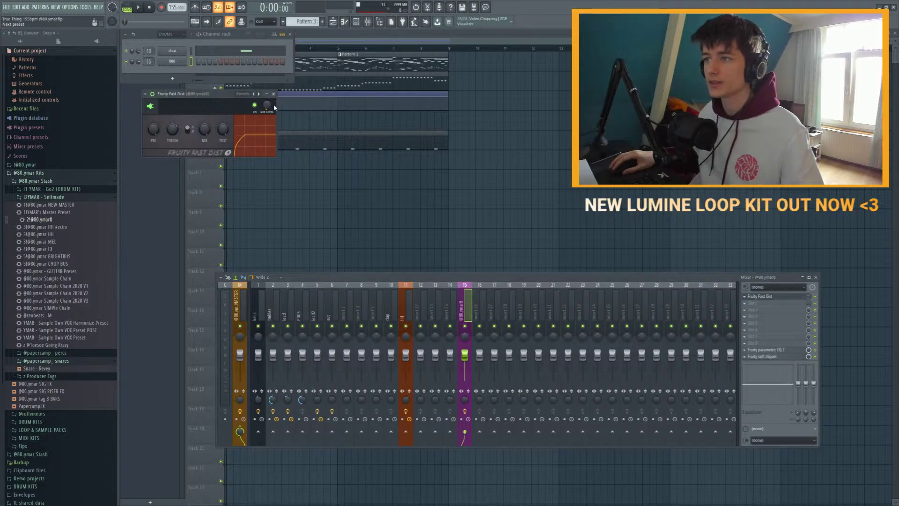
pyautogui.click(259, 95)
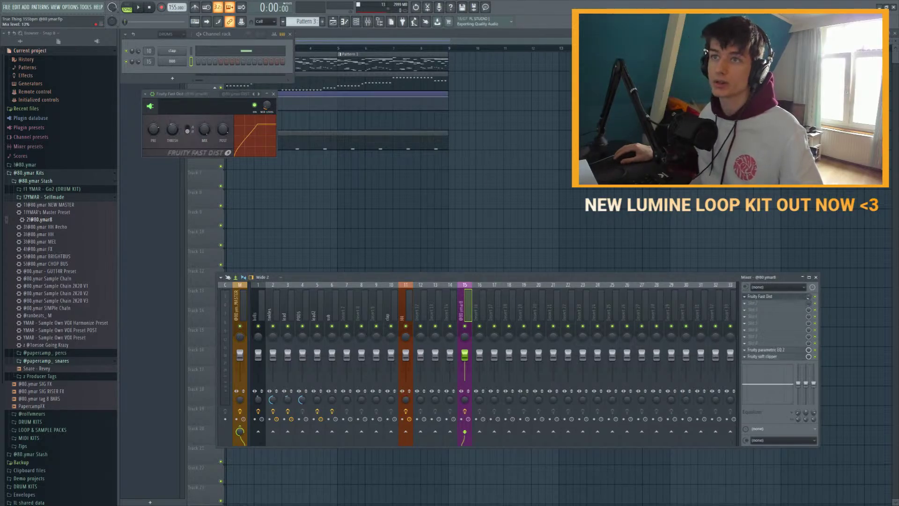
pyautogui.press('Escape')
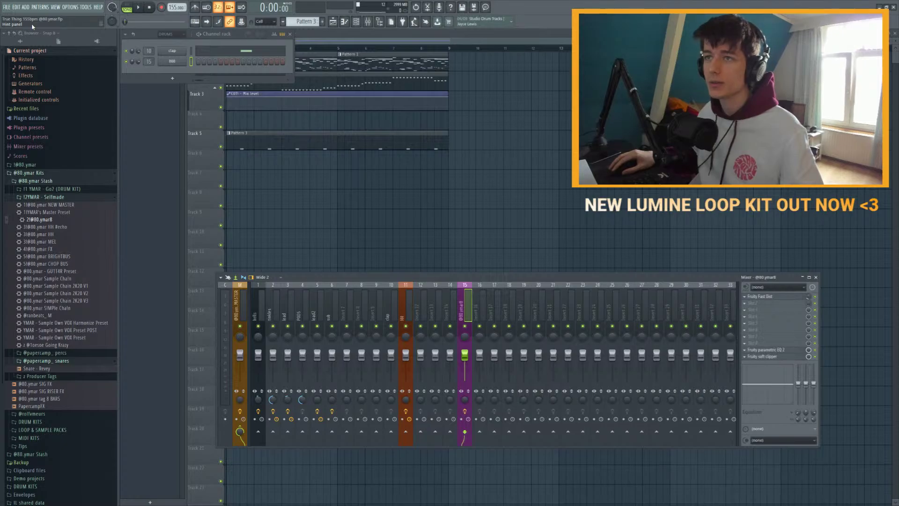
# Step: Add a fade-in and a fade-out to the 808 sample and make the 808 channel cut itself
pyautogui.click(174, 63)
pyautogui.moveTo(316, 197); pyautogui.dragTo(316, 186)
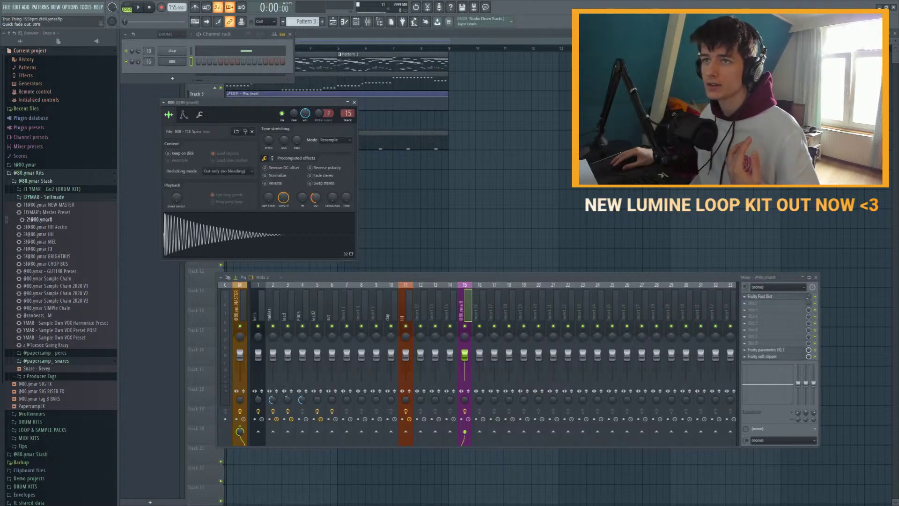
pyautogui.moveTo(302, 197); pyautogui.dragTo(302, 195)
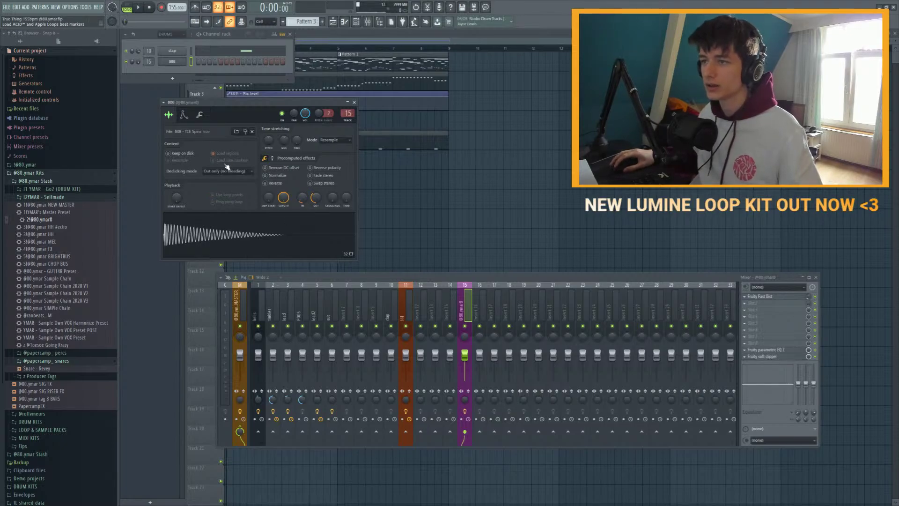
pyautogui.click(199, 114)
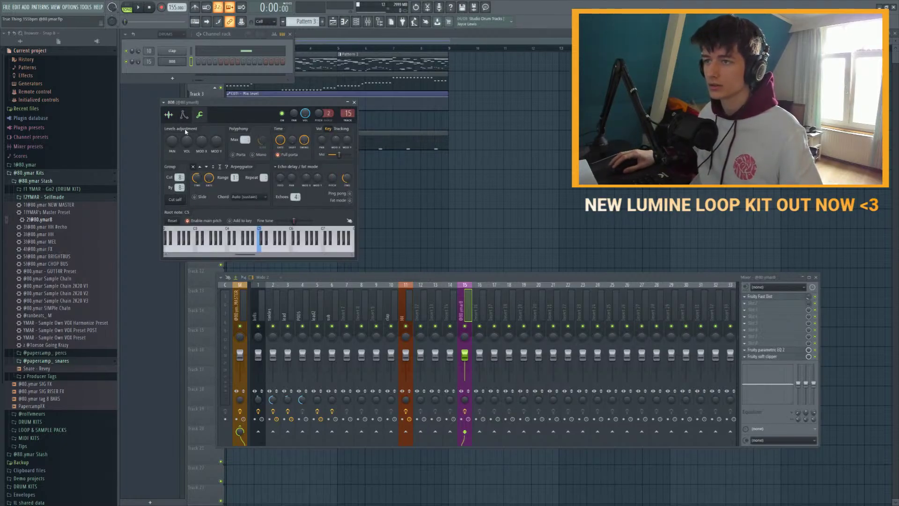
pyautogui.click(354, 102)
# Step: Place an 808 note at the start of bar 1 and transpose it to G5 by ear during playback
pyautogui.press('F7')
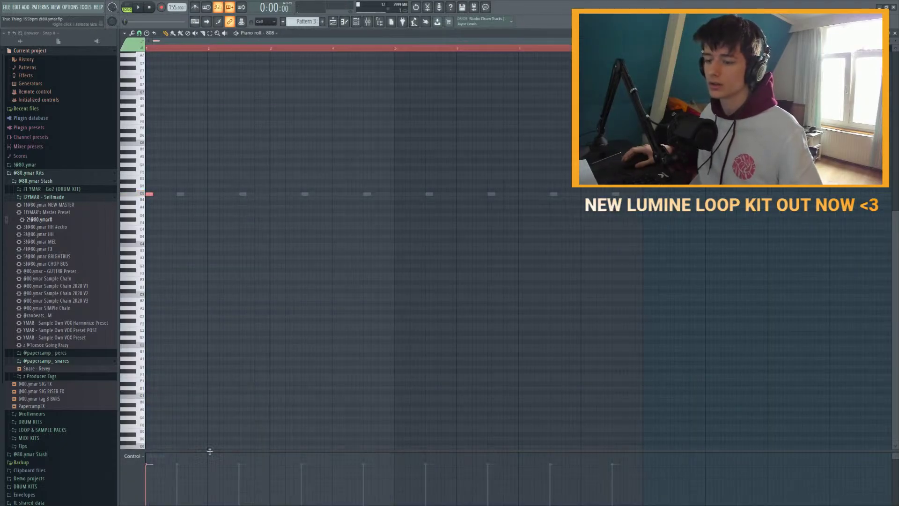
pyautogui.hotkey('ctrl', 'a')
pyautogui.press('space')
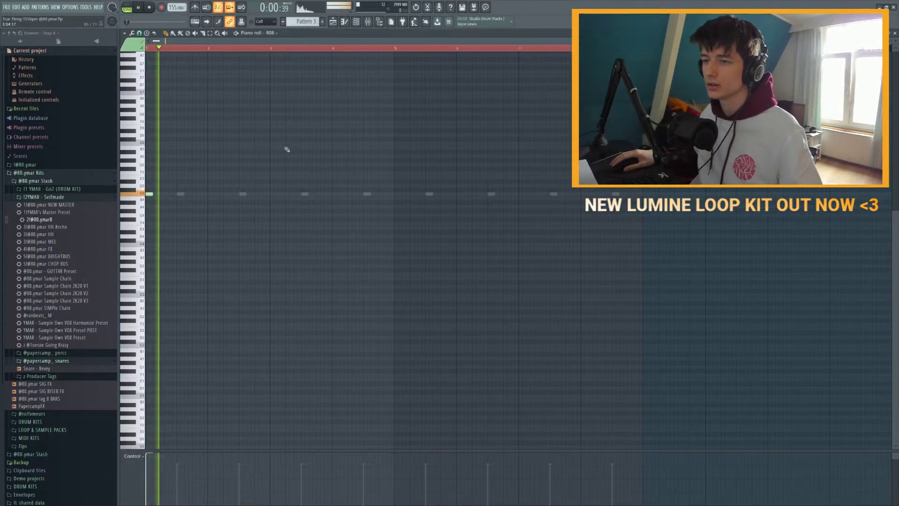
pyautogui.press('Down')
pyautogui.press('Down')
pyautogui.press('Down')
pyautogui.press('Down')
pyautogui.press('Down')
pyautogui.press('Down')
pyautogui.press('Down')
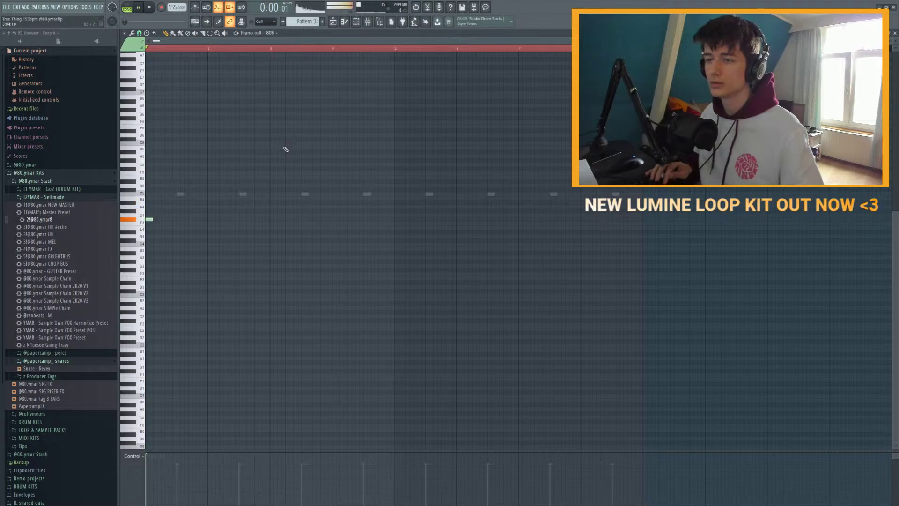
pyautogui.hotkey('ctrl', 'Up')
pyautogui.press('Up')
pyautogui.press('Up')
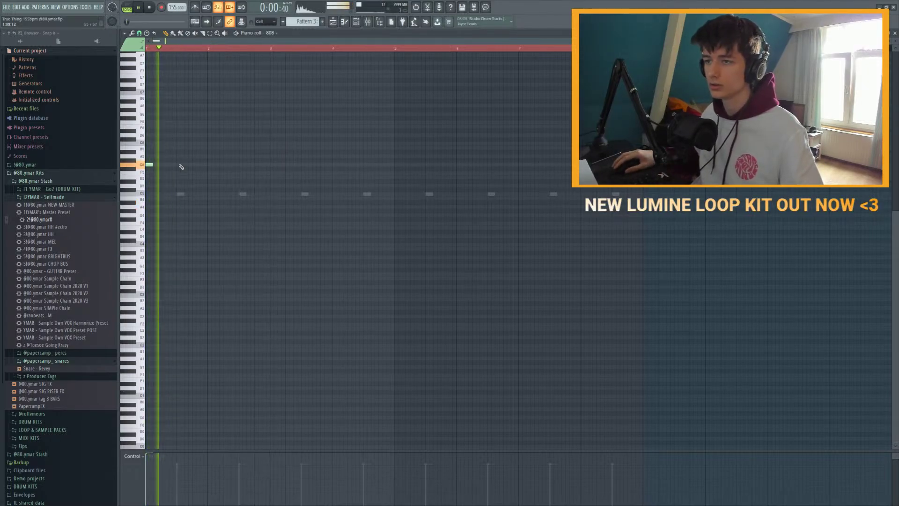
# Step: Add a second 808 note on A#5 at the start of bar 2, then bring up the playlist and mixer
pyautogui.press('space')
pyautogui.press('space')
pyautogui.press('F6')
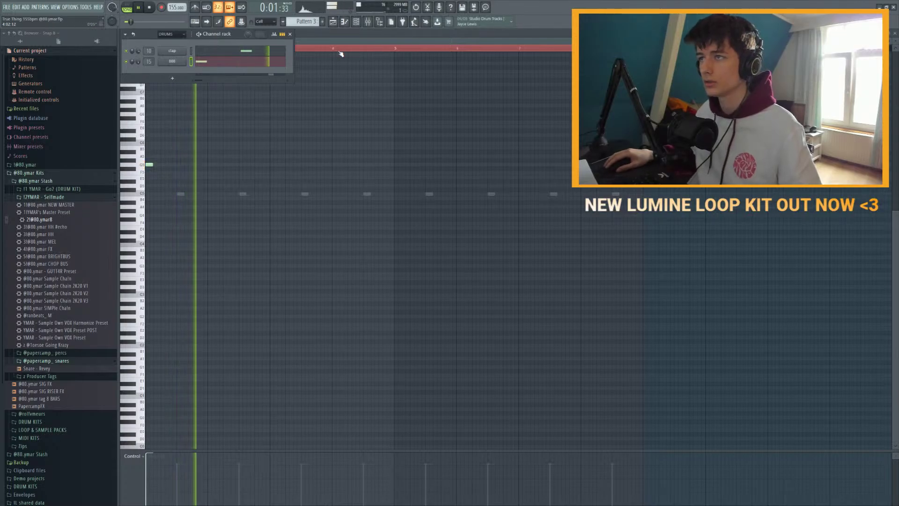
pyautogui.click(210, 152)
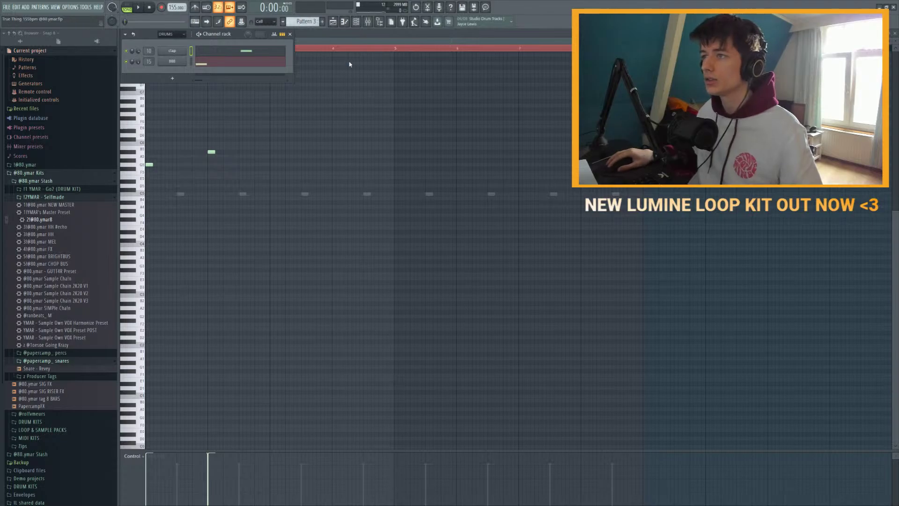
pyautogui.press('F5')
pyautogui.press('F9')
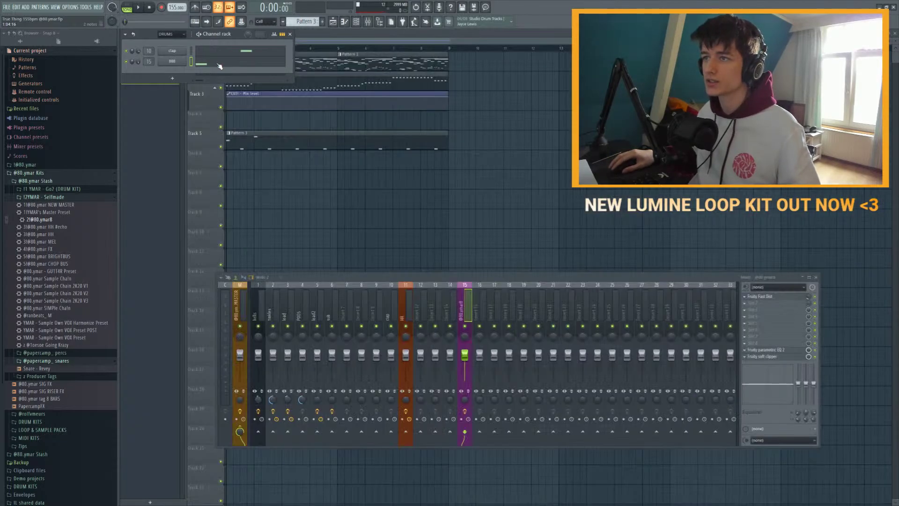
# Step: Paste the copied bassline notes into the 808's piano roll and transpose all of them up one octave
pyautogui.click(193, 64)
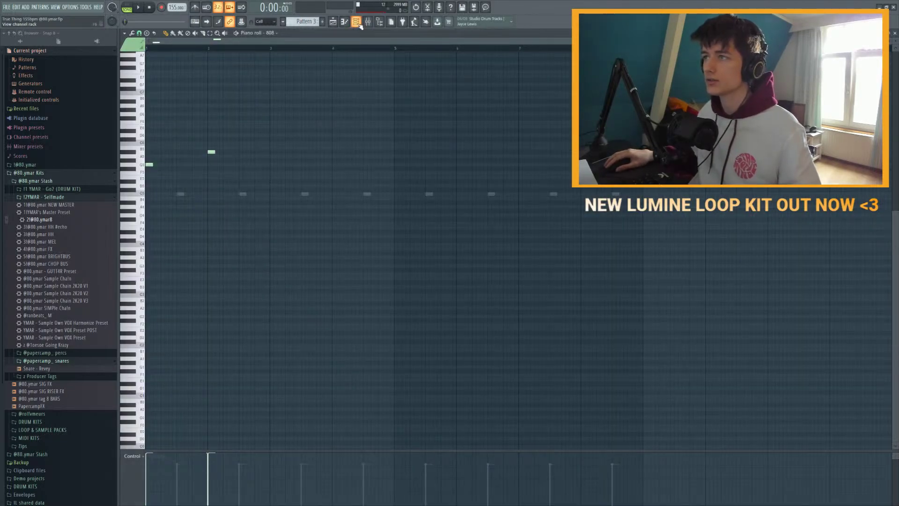
pyautogui.hotkey('ctrl', 'v')
pyautogui.moveTo(202, 224); pyautogui.dragTo(156, 205)
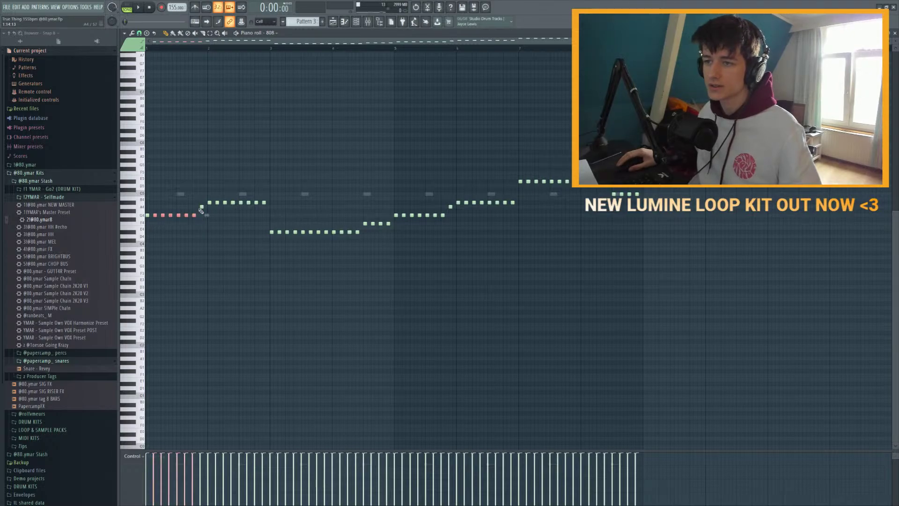
pyautogui.click(143, 217)
pyautogui.hotkey('ctrl', 'Up')
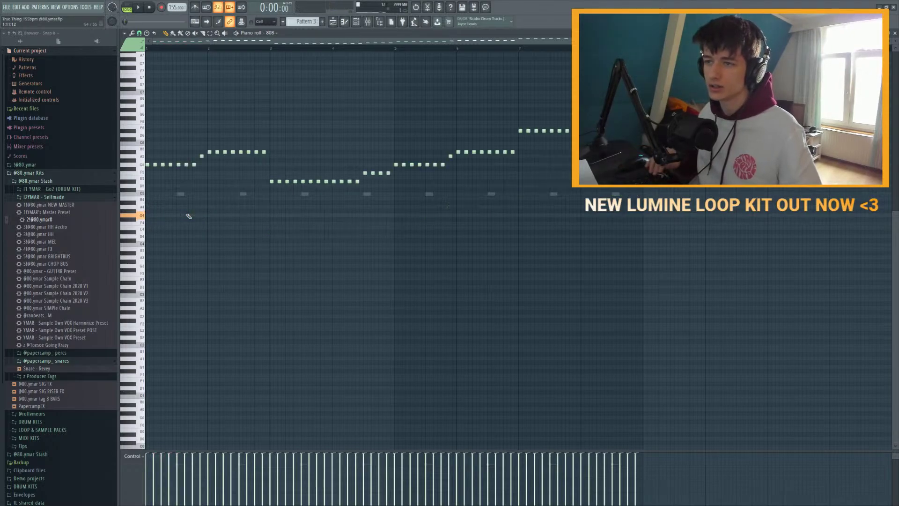
pyautogui.press('space')
pyautogui.press('space')
# Step: Delete the repeated 808 notes in bars 1 and 2, keeping only the first note of each pitch
pyautogui.rightClick(155, 165)
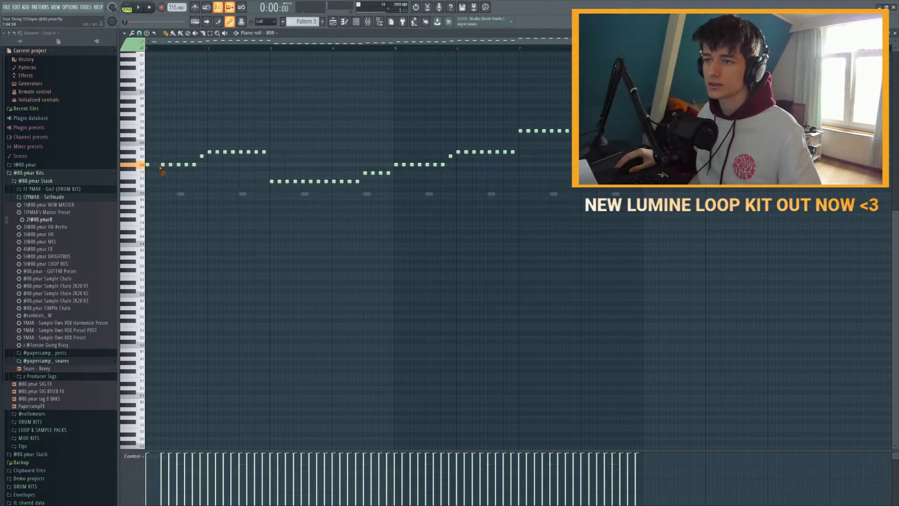
pyautogui.rightClick(163, 164)
pyautogui.rightClick(171, 164)
pyautogui.rightClick(178, 164)
pyautogui.rightClick(187, 165)
pyautogui.rightClick(194, 164)
pyautogui.rightClick(218, 152)
pyautogui.rightClick(225, 152)
pyautogui.rightClick(232, 152)
pyautogui.rightClick(241, 152)
pyautogui.rightClick(248, 152)
pyautogui.rightClick(257, 152)
pyautogui.rightClick(264, 151)
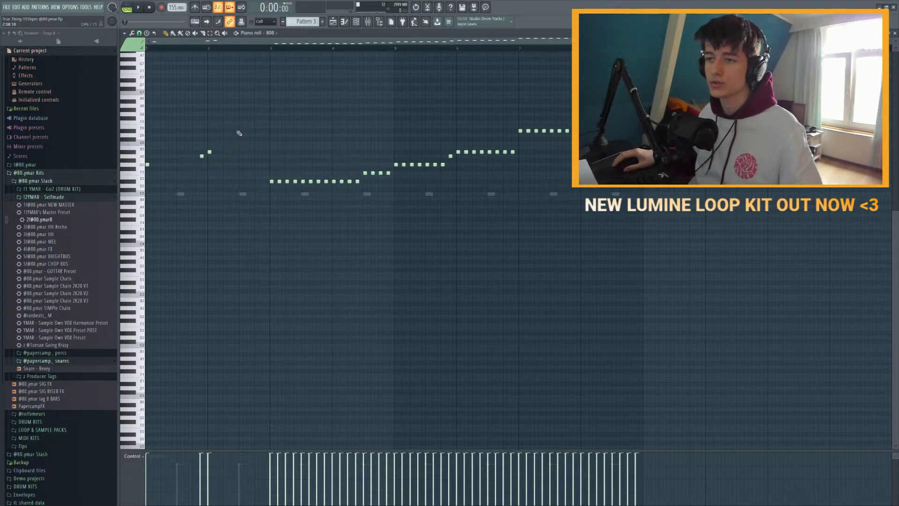
# Step: Audition a few 808 pitches and delete the repeated notes from bar 3 onward, keeping the first note of each pitch
pyautogui.click(142, 186)
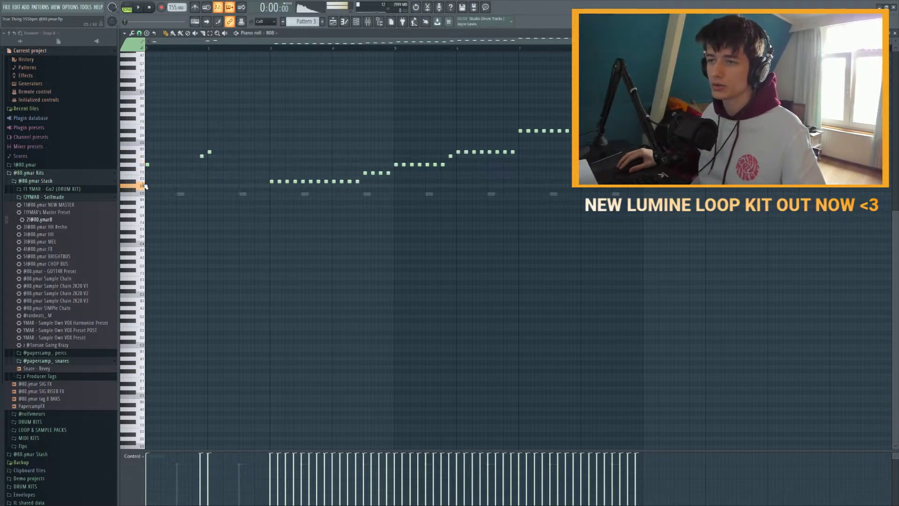
pyautogui.click(143, 208)
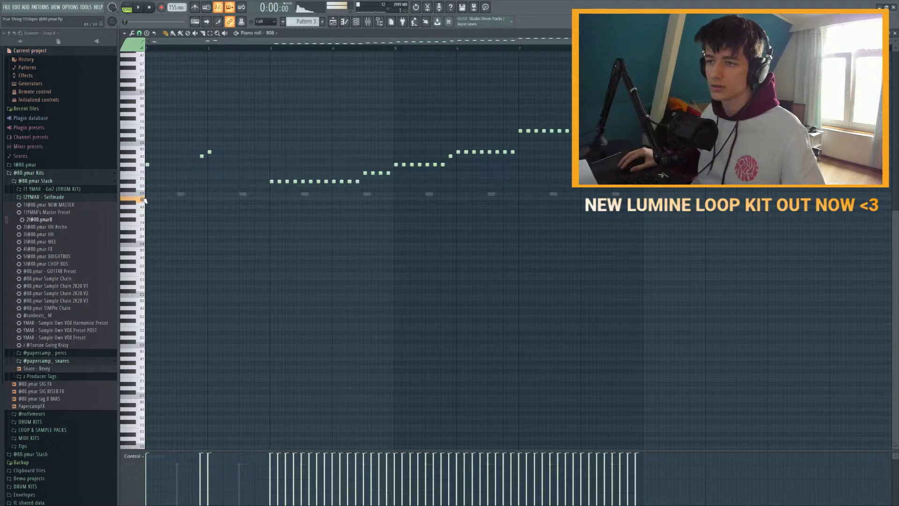
pyautogui.click(143, 193)
pyautogui.click(143, 173)
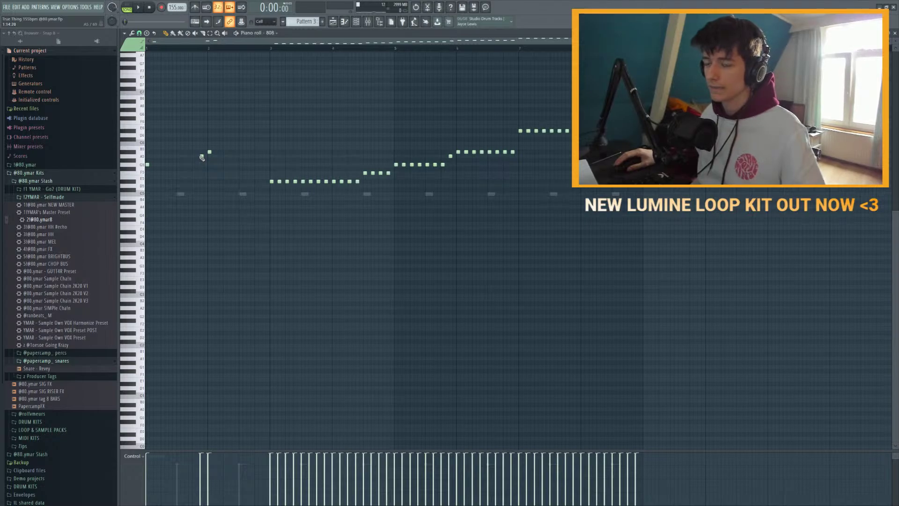
pyautogui.moveTo(277, 182)
pyautogui.mouseDown()
pyautogui.moveTo(358, 186)
pyautogui.moveTo(487, 158)
pyautogui.mouseUp()
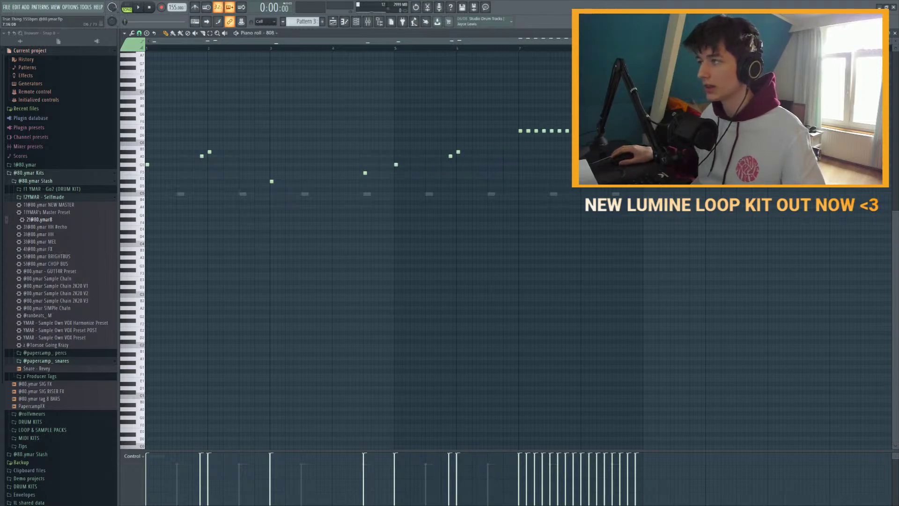
pyautogui.moveTo(529, 132); pyautogui.dragTo(609, 131)
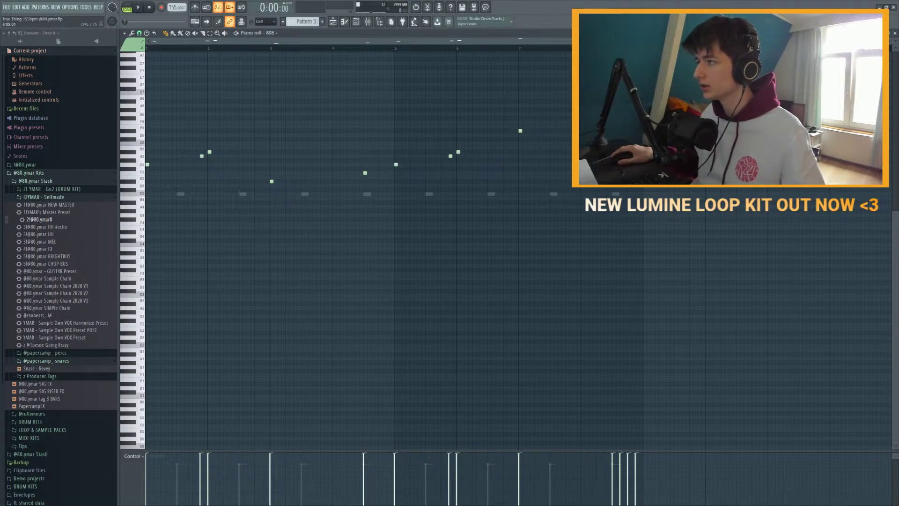
# Step: Lengthen all 808 notes so each sustains until the next one, and delete the extra note at the start of bar 9
pyautogui.hotkey('ctrl', 'a')
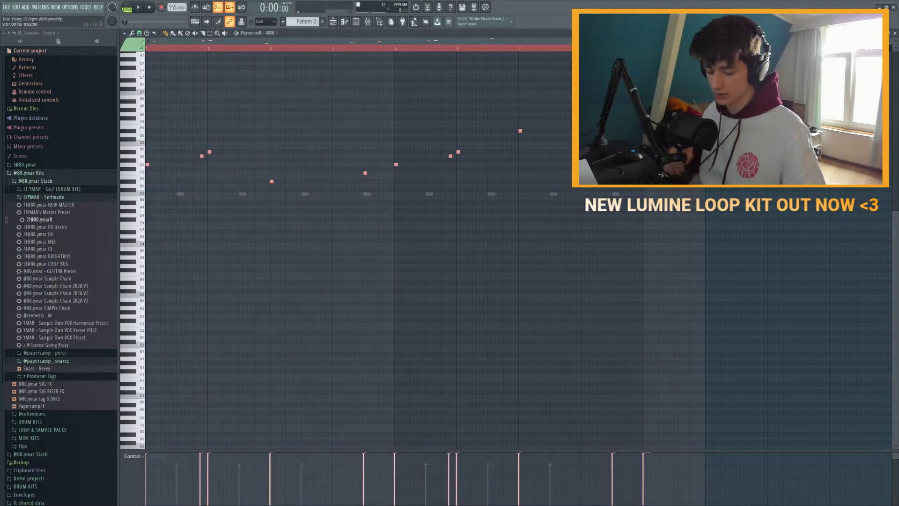
pyautogui.hotkey('ctrl', 'l')
pyautogui.hotkey('ctrl', 'd')
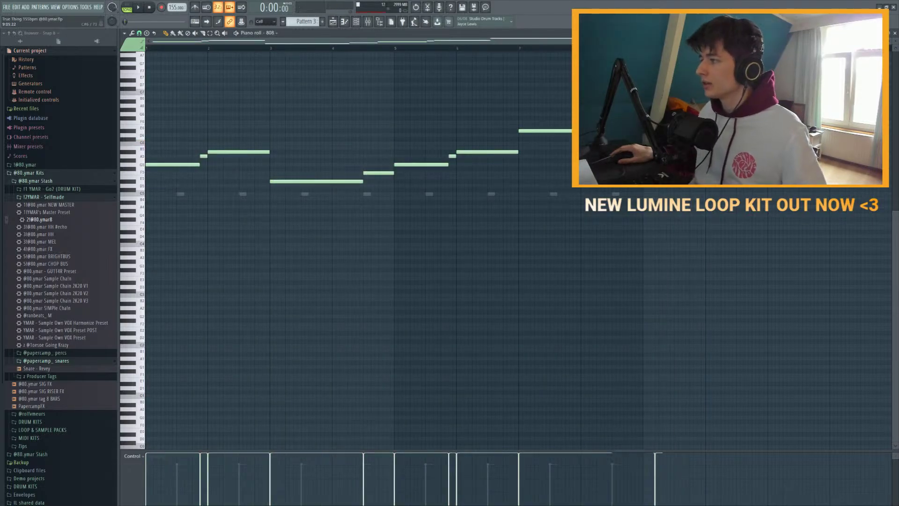
pyautogui.rightClick(647, 149)
# Step: Transpose all 808 notes down one octave and preview the pattern
pyautogui.hotkey('ctrl', 'Down')
pyautogui.press('space')
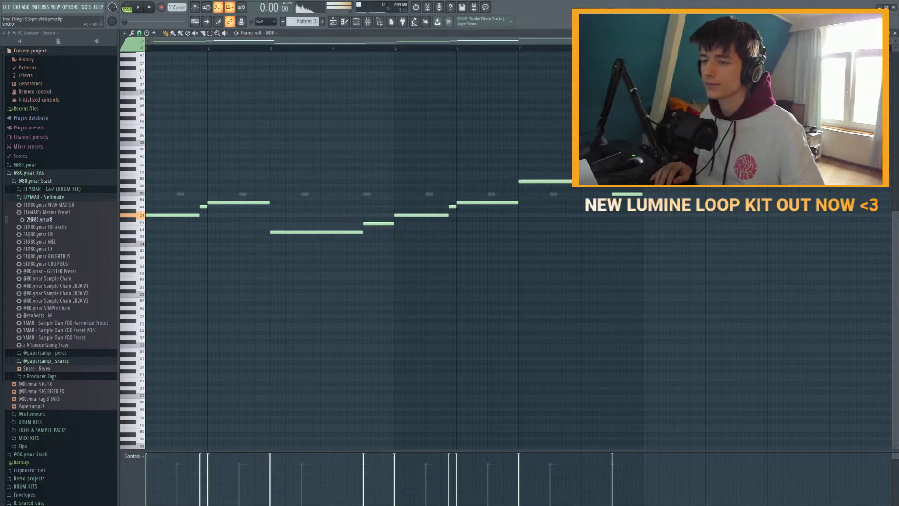
pyautogui.press('space')
pyautogui.press('space')
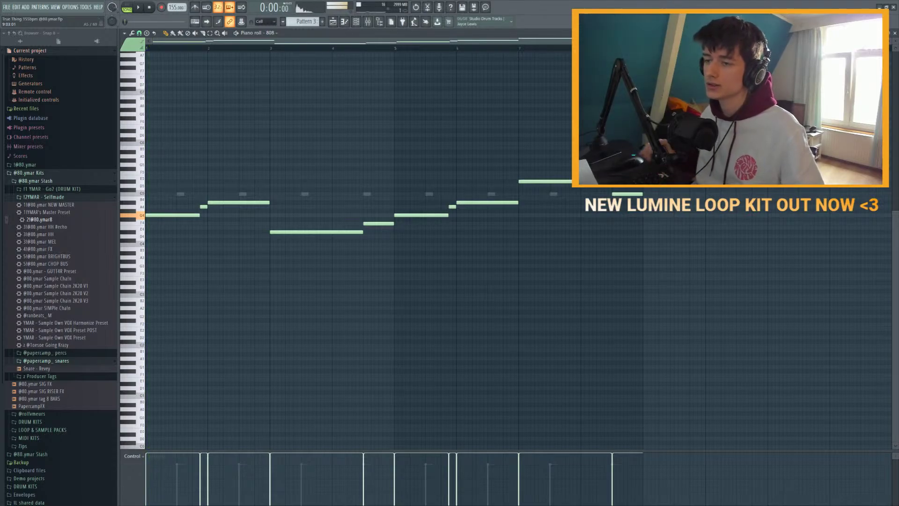
# Step: Switch to the melody channels in Pattern 1 and listen to the pattern
pyautogui.click(359, 24)
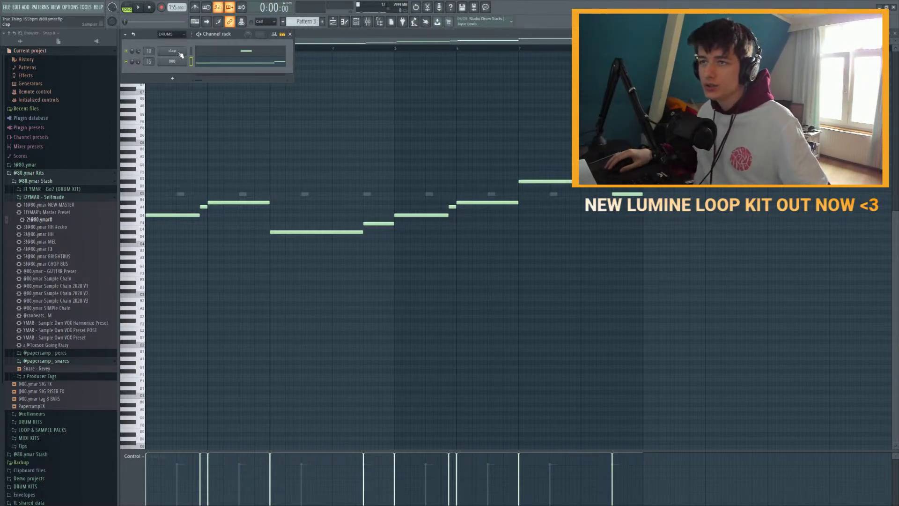
pyautogui.click(356, 21)
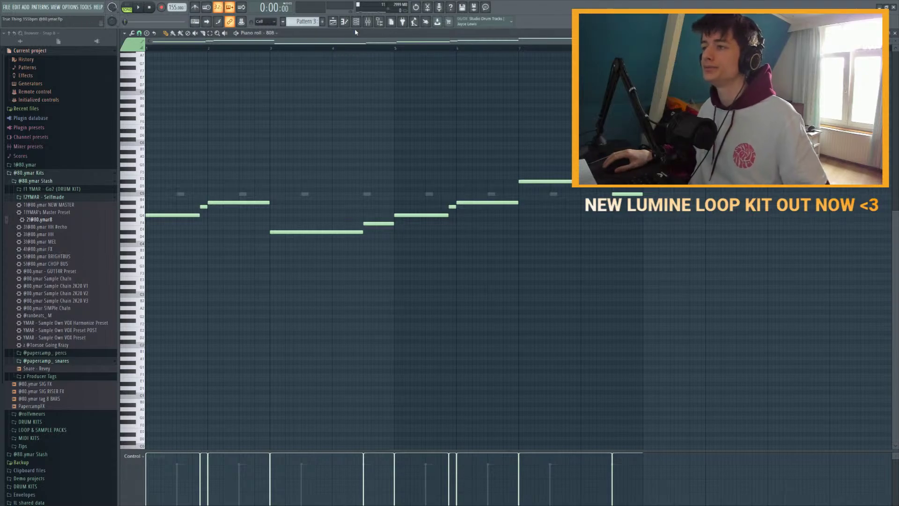
pyautogui.click(356, 21)
pyautogui.click(192, 54)
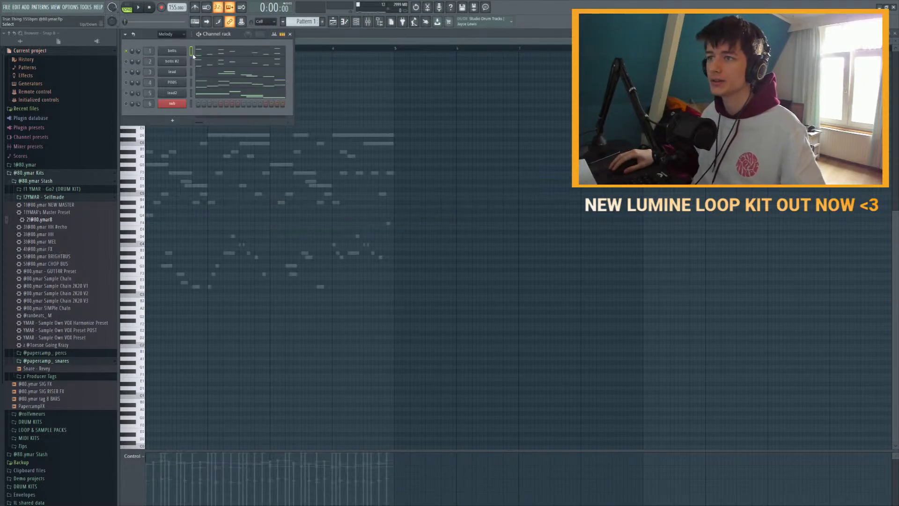
pyautogui.click(355, 24)
pyautogui.click(356, 25)
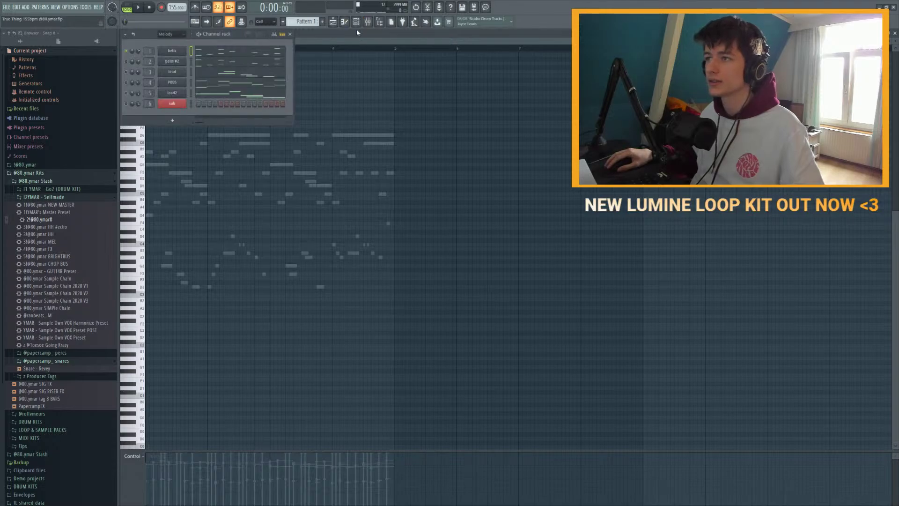
pyautogui.click(138, 7)
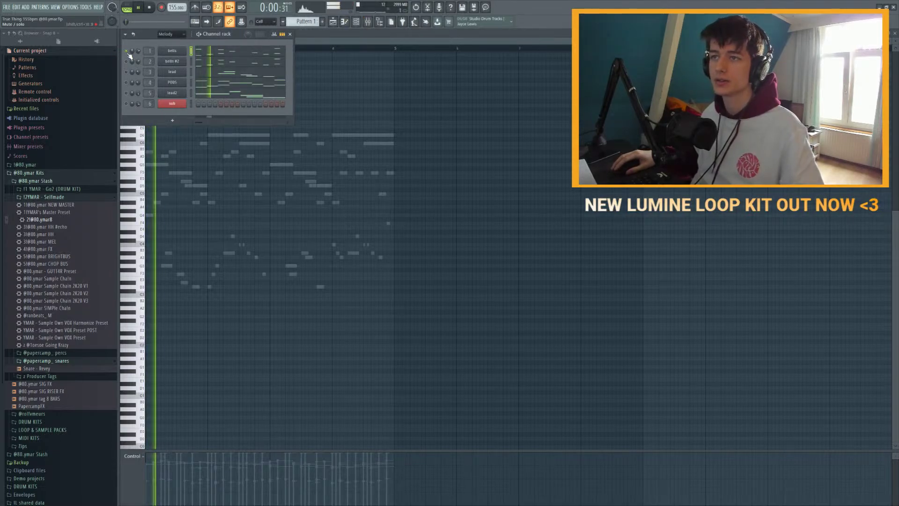
pyautogui.press('space')
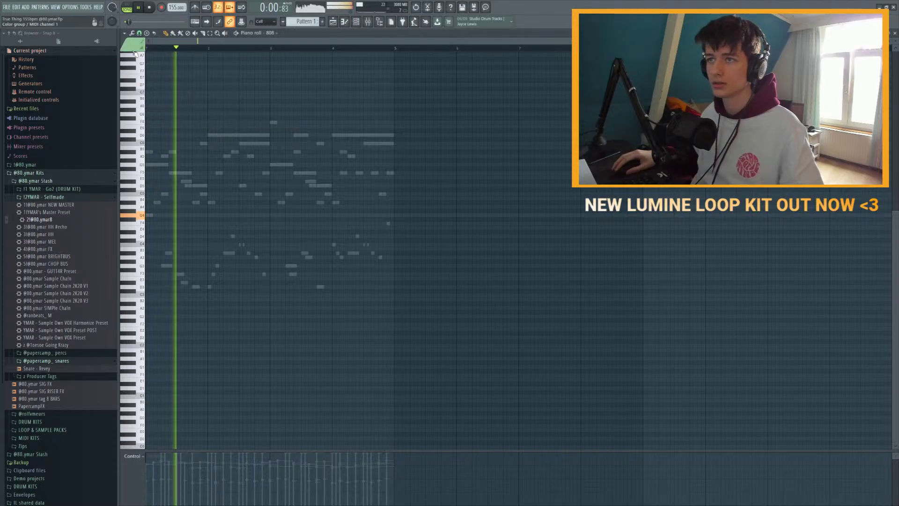
pyautogui.press('space')
# Step: Examine the effects on the melody mixer tracks from bells to sub, and bring up the channel rack
pyautogui.click(356, 22)
pyautogui.click(368, 22)
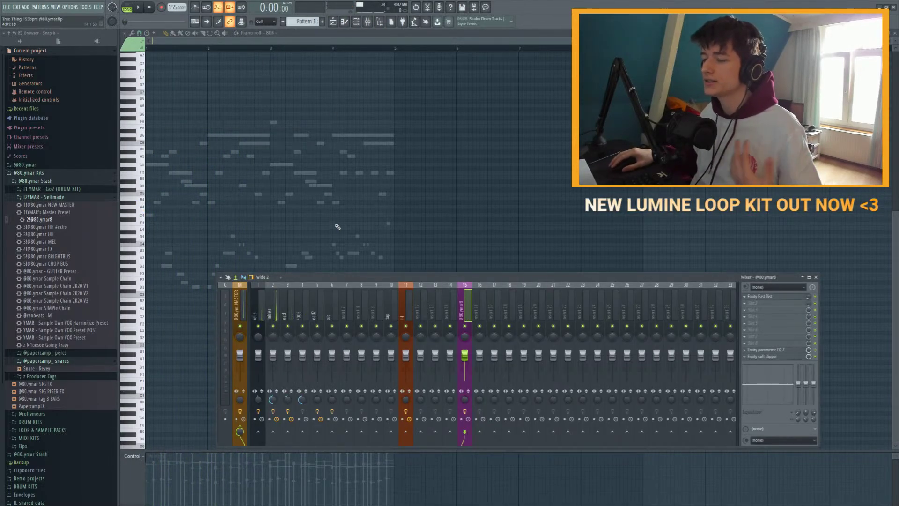
pyautogui.click(324, 304)
pyautogui.press('Left')
pyautogui.press('Left')
pyautogui.press('Left')
pyautogui.press('Left')
pyautogui.press('Left')
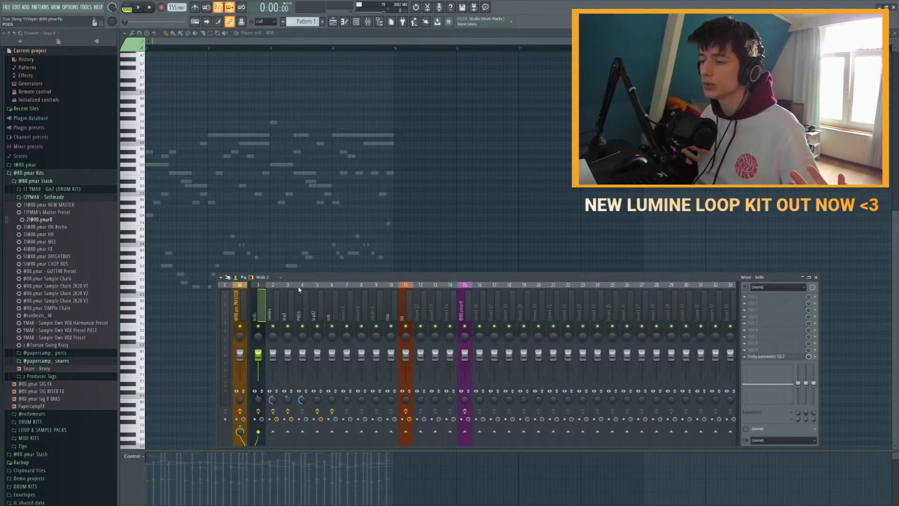
pyautogui.click(334, 309)
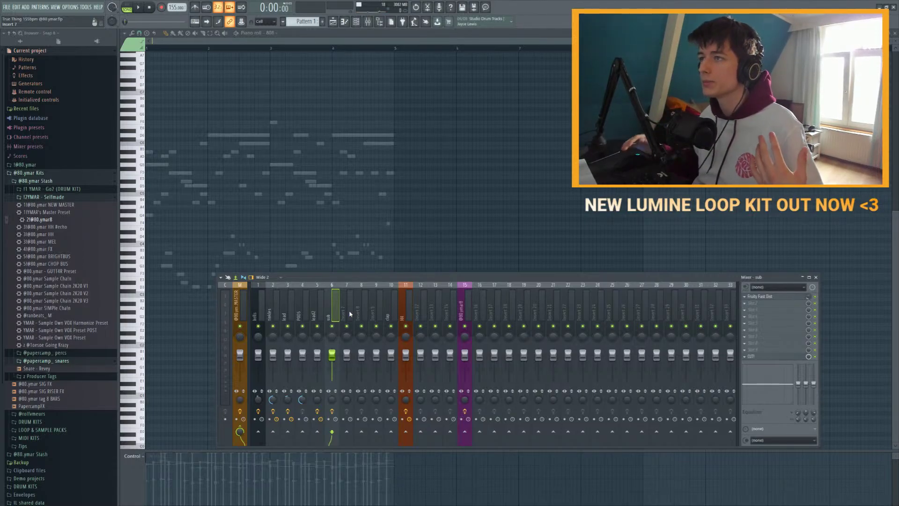
pyautogui.click(355, 23)
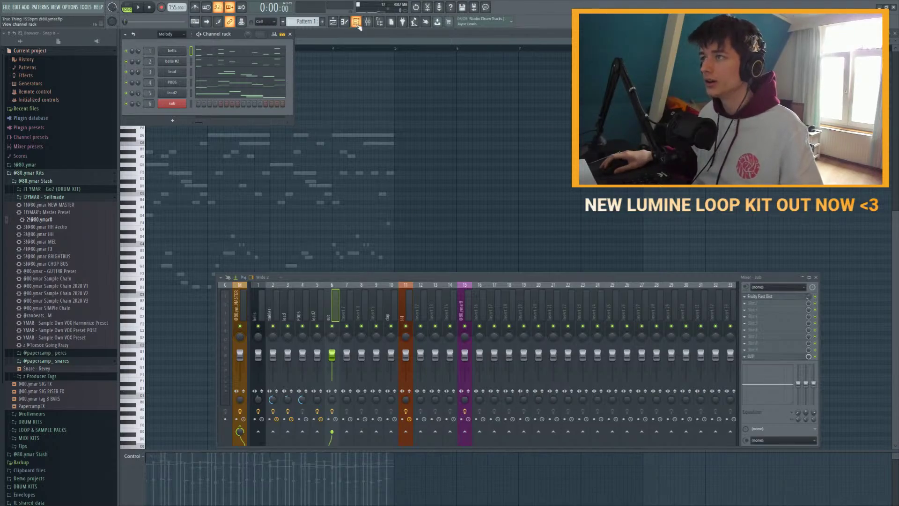
# Step: Preview Pattern 1 briefly and switch to Pattern 3
pyautogui.press('space')
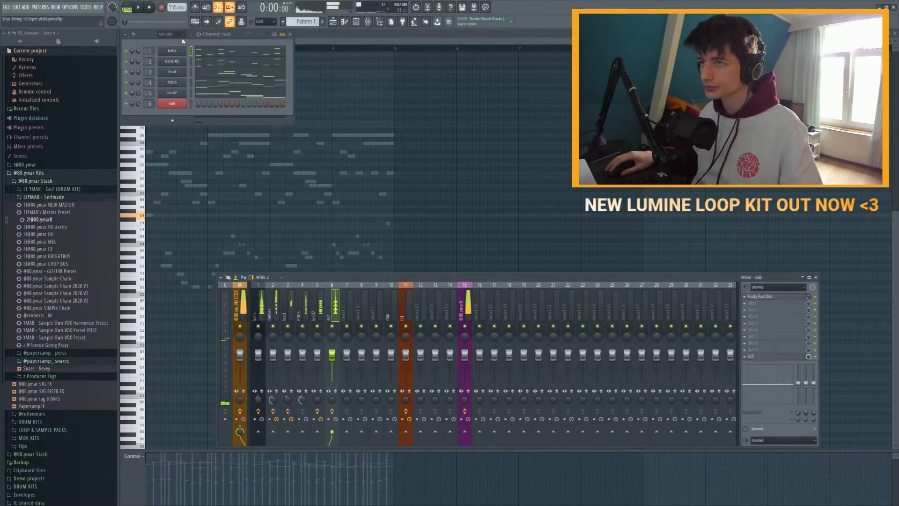
pyautogui.press('space')
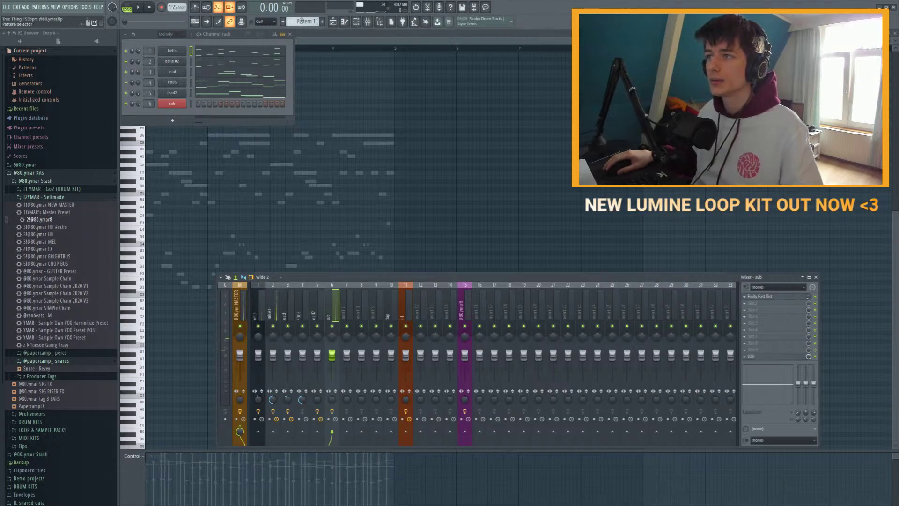
pyautogui.press('KP_Add')
pyautogui.press('KP_Add')
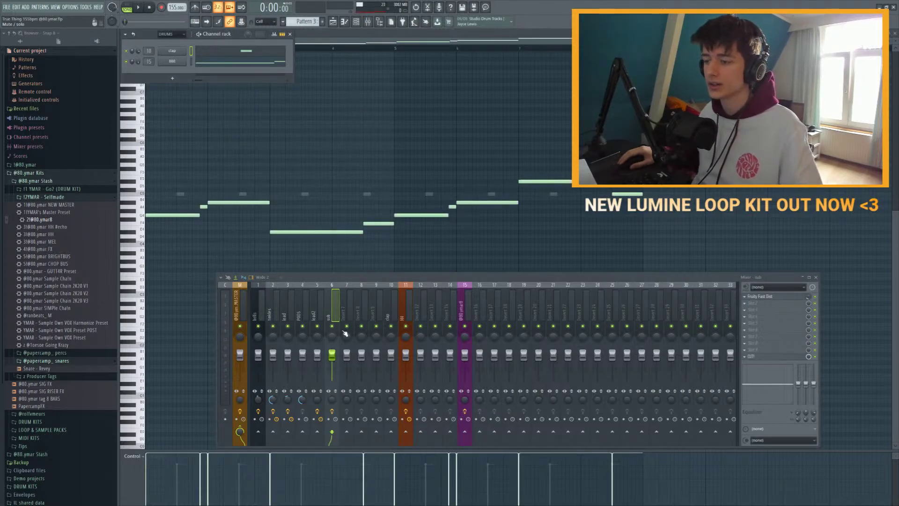
# Step: Transpose all 808 notes of Pattern 3 up by four semitones
pyautogui.click(408, 122)
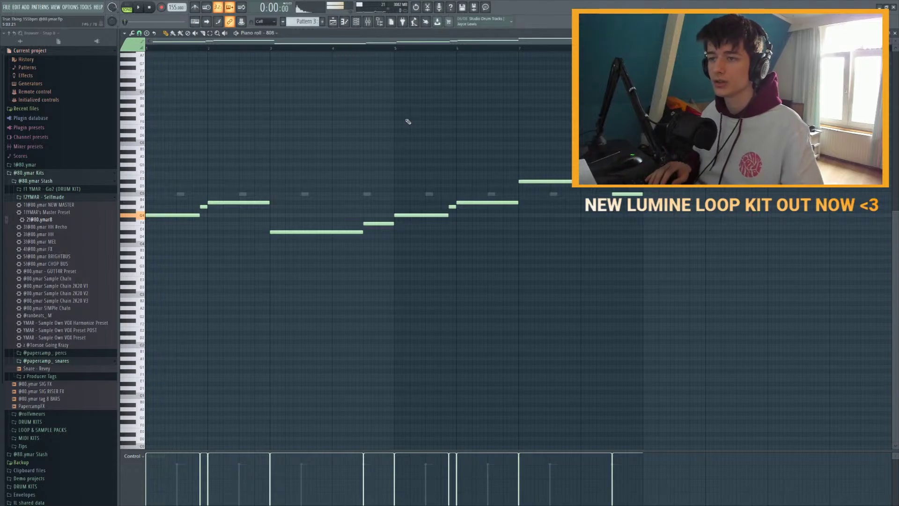
pyautogui.press('Up')
pyautogui.press('Up')
pyautogui.press('Up')
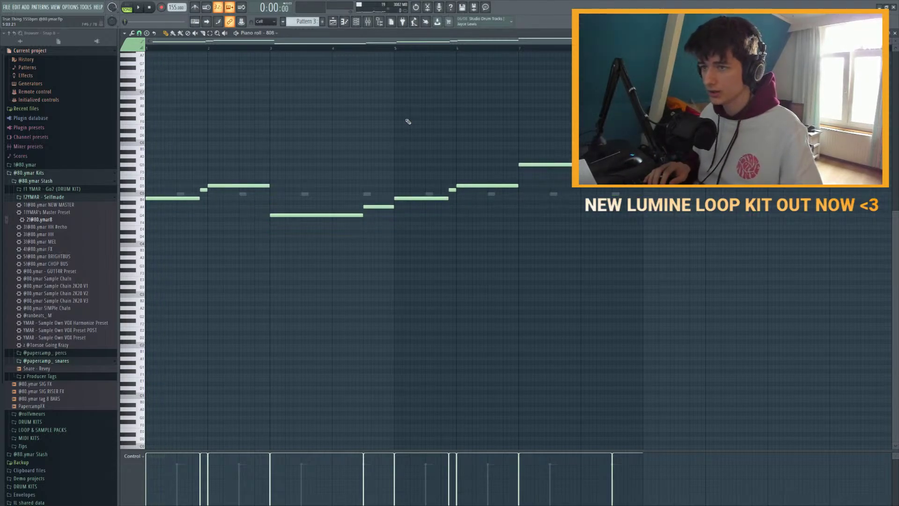
# Step: Raise the long 808 note at bar 3 and the short note following it by one octave
pyautogui.click(272, 215)
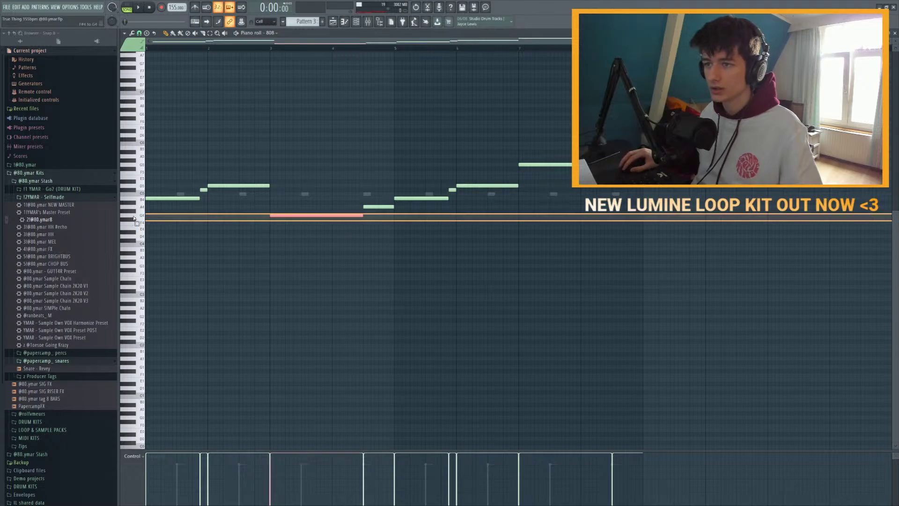
pyautogui.hotkey('ctrl', 'Up')
pyautogui.click(380, 213)
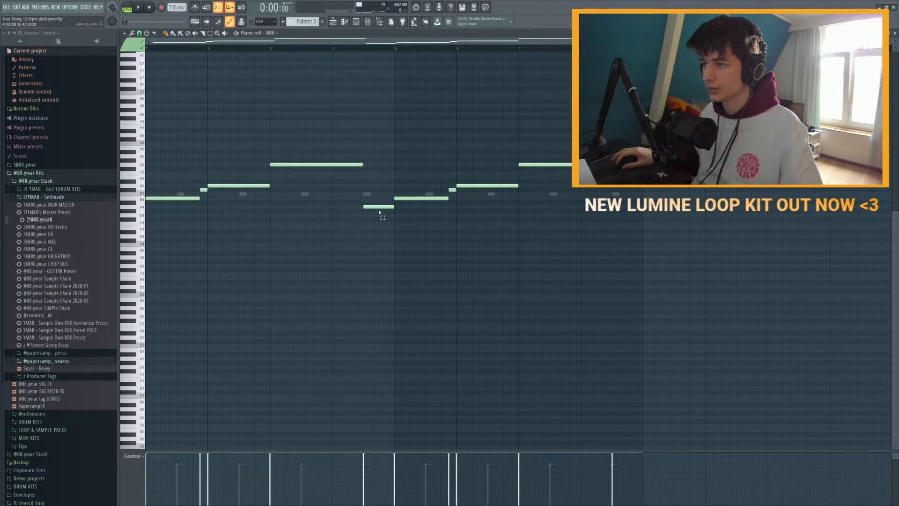
pyautogui.hotkey('ctrl', 'Up')
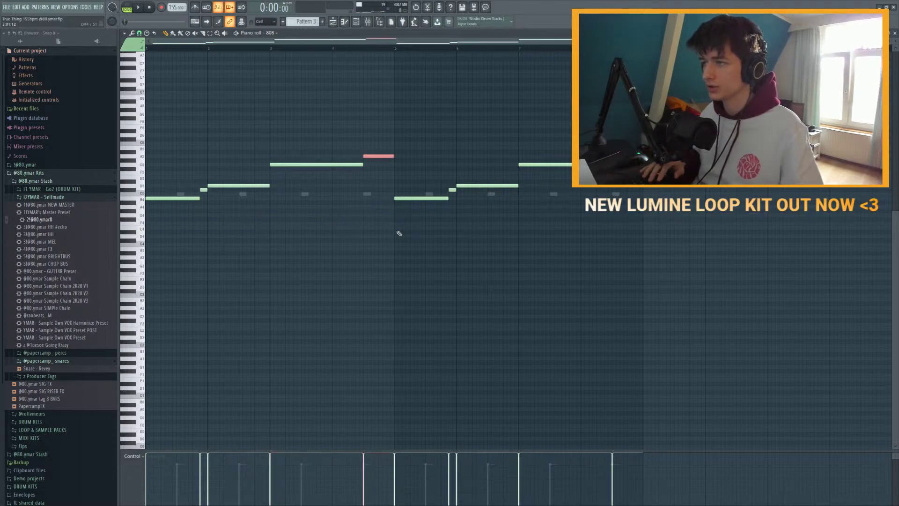
pyautogui.click(690, 209)
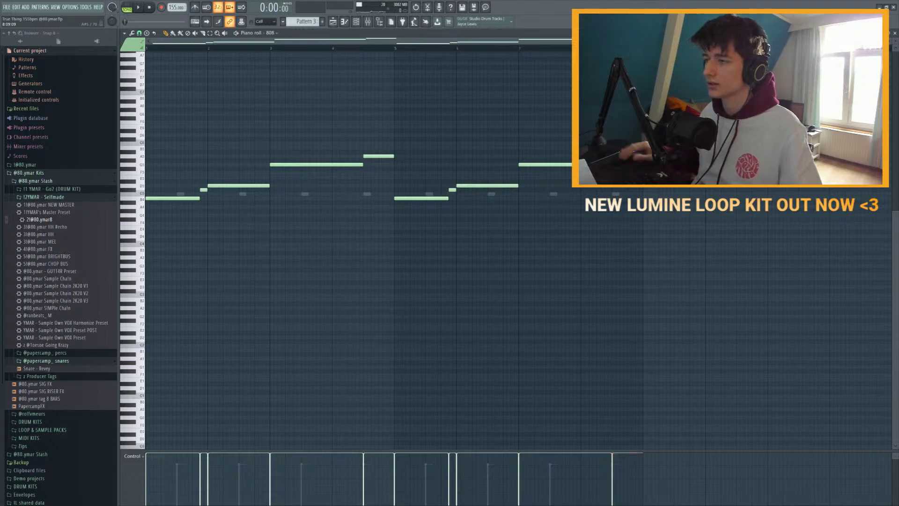
# Step: Try the whole 808 line in lower and higher octaves, return it to its starting octave and play the pattern
pyautogui.hotkey('ctrl', 'a')
pyautogui.hotkey('ctrl', 'Down')
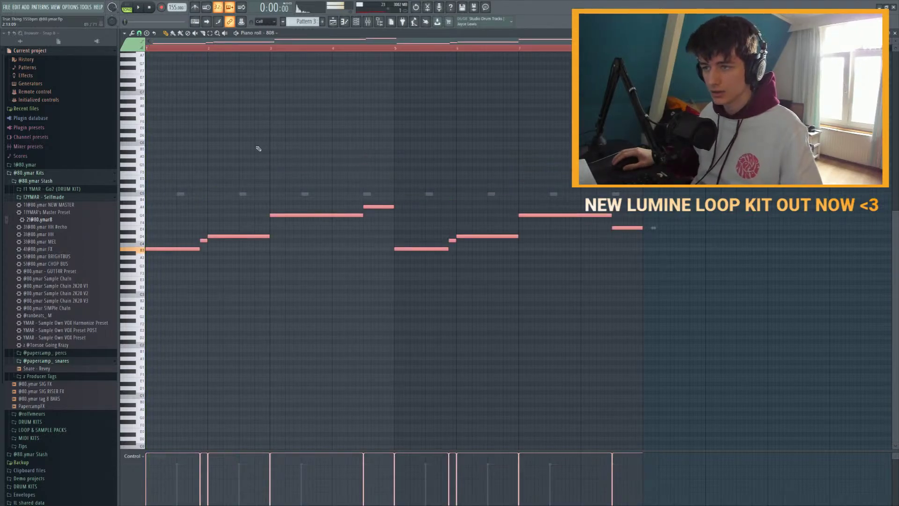
pyautogui.hotkey('ctrl', 'Up')
pyautogui.hotkey('ctrl', 'Up')
pyautogui.press('space')
pyautogui.hotkey('ctrl', 'Down')
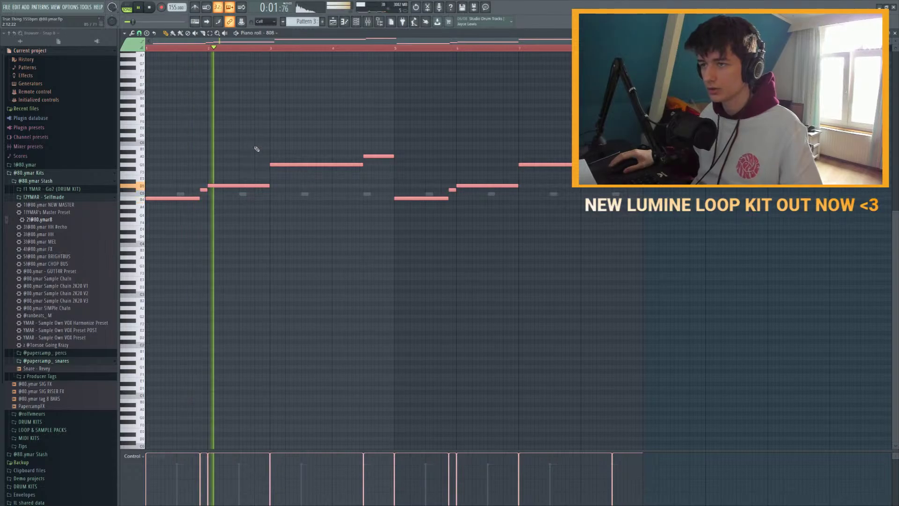
# Step: Lower the short 808 note just before bar 5 by one octave and clear the selection
pyautogui.click(271, 155)
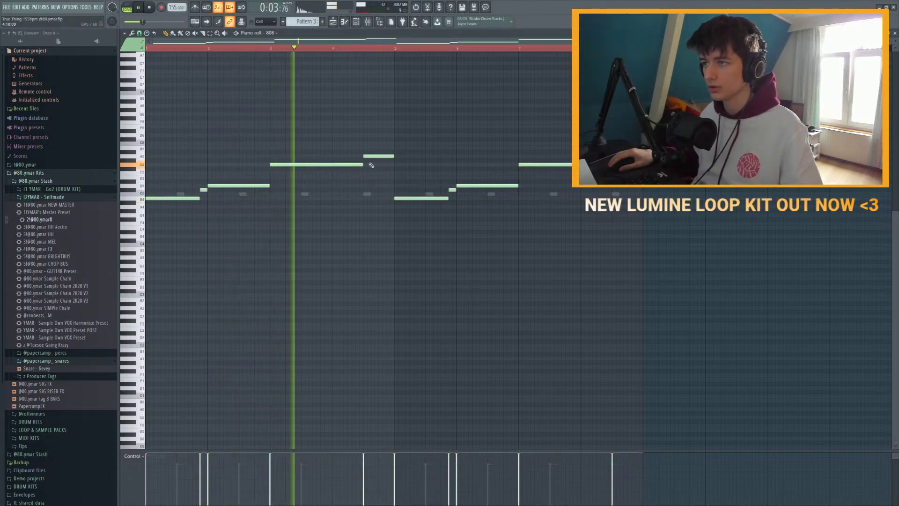
pyautogui.click(380, 157)
pyautogui.hotkey('ctrl', 'Down')
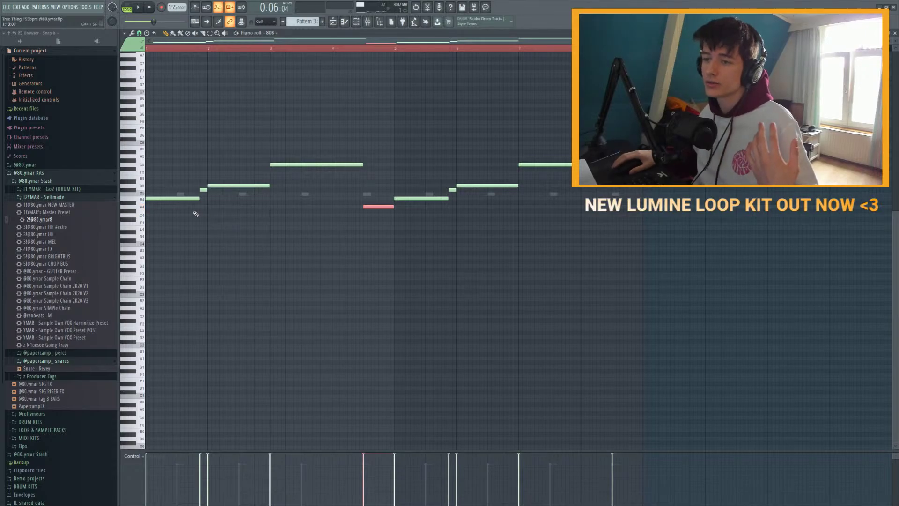
pyautogui.click(144, 210)
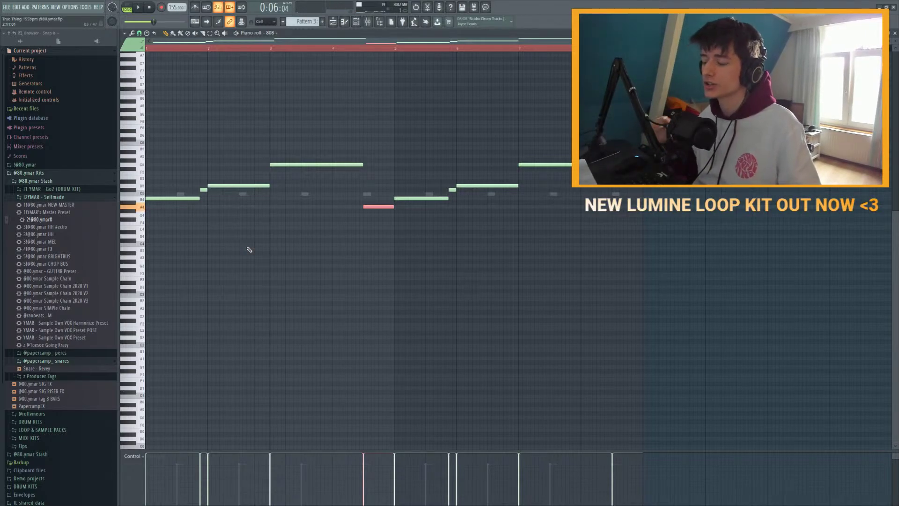
pyautogui.hotkey('ctrl', 'd')
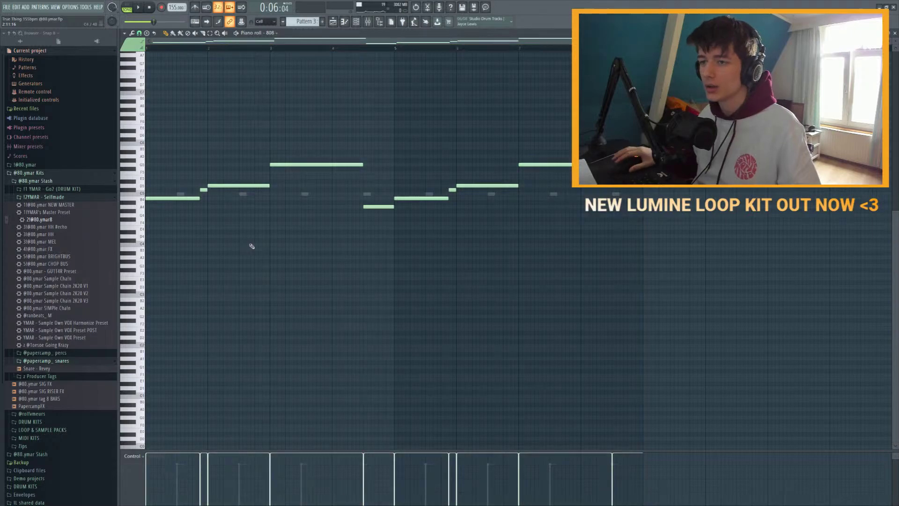
# Step: Audition lower pitches with temporary notes at the start of the 808 line, delete them and play the pattern
pyautogui.click(282, 163)
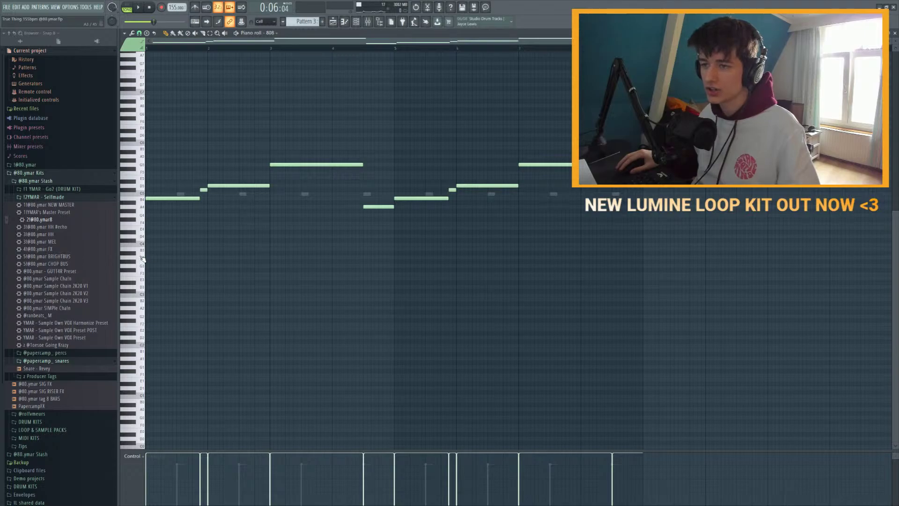
pyautogui.click(171, 221)
pyautogui.click(170, 244)
pyautogui.rightClick(175, 223)
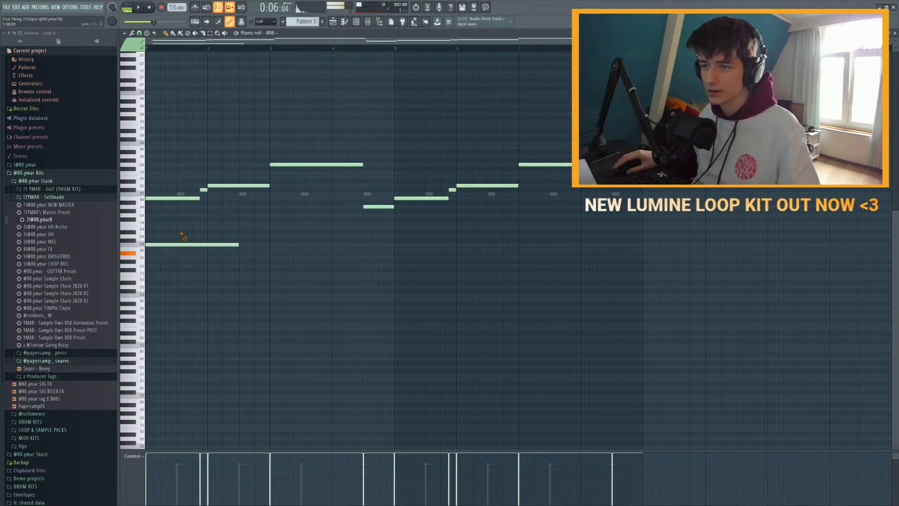
pyautogui.rightClick(174, 244)
pyautogui.click(149, 206)
pyautogui.click(150, 210)
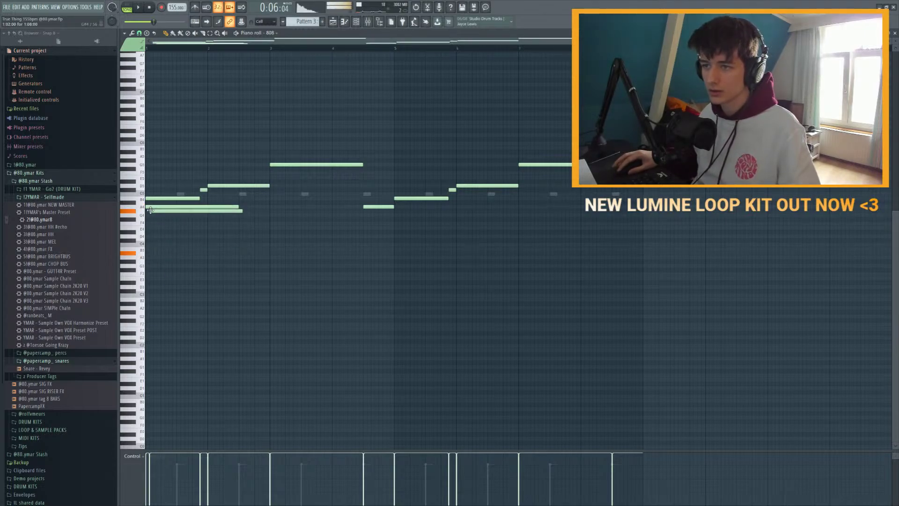
pyautogui.rightClick(149, 212)
pyautogui.rightClick(154, 207)
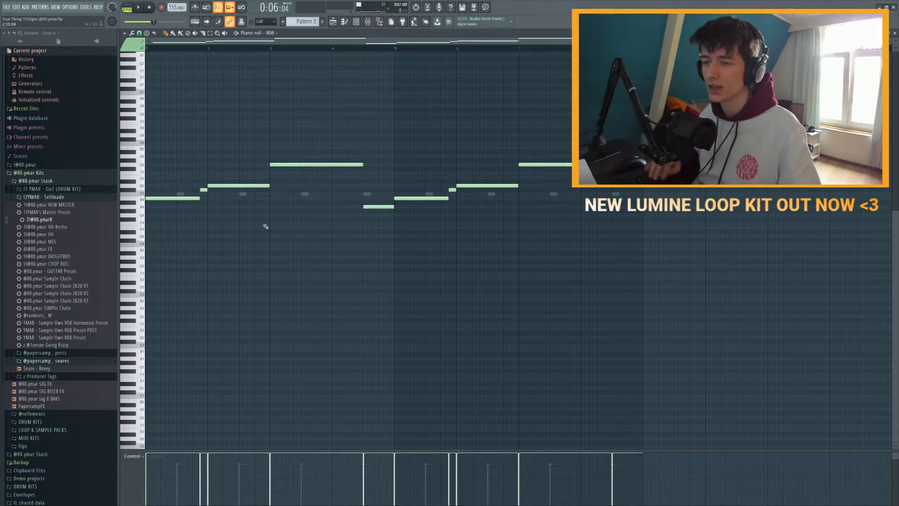
pyautogui.click(135, 211)
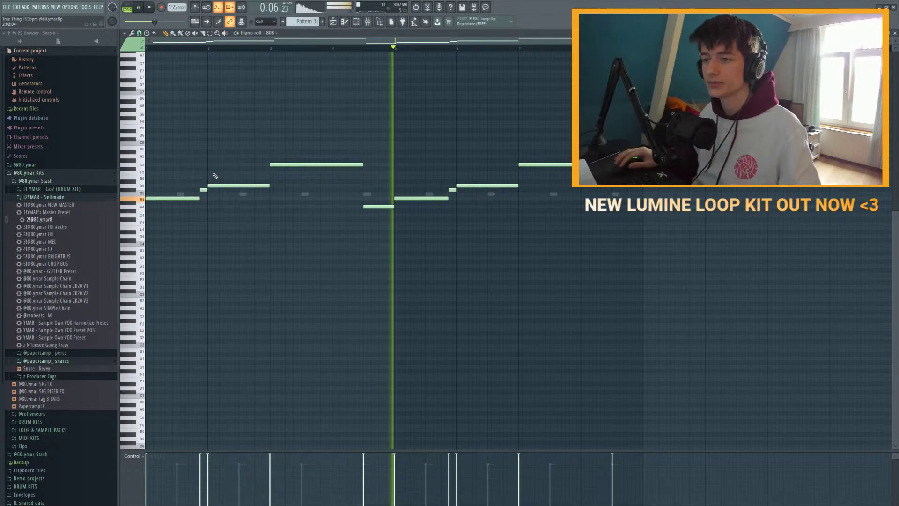
pyautogui.press('space')
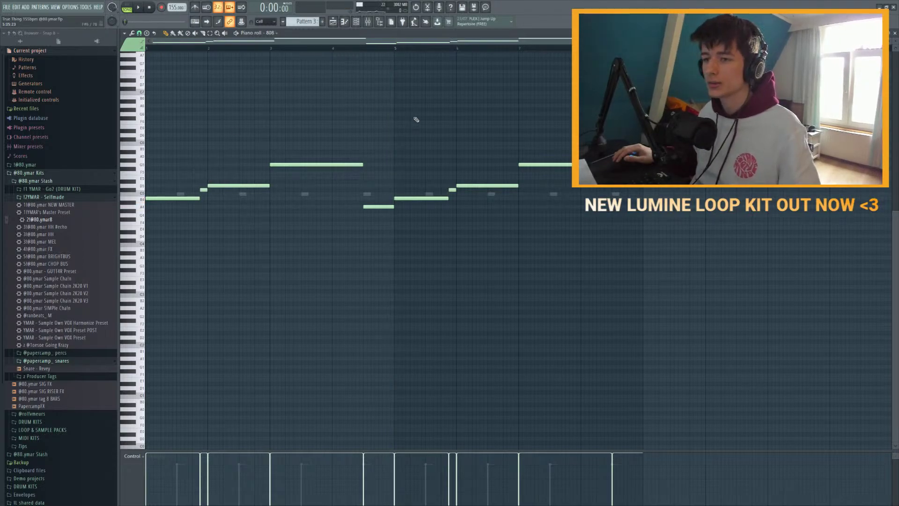
# Step: Undo the recent 808 edits, including the octave drop of the short note before bar 5
pyautogui.hotkey('ctrl', 'alt', 'z')
pyautogui.hotkey('ctrl', 'alt', 'z')
pyautogui.hotkey('ctrl', 'alt', 'z')
pyautogui.hotkey('ctrl', 'alt', 'z')
pyautogui.hotkey('ctrl', 'alt', 'z')
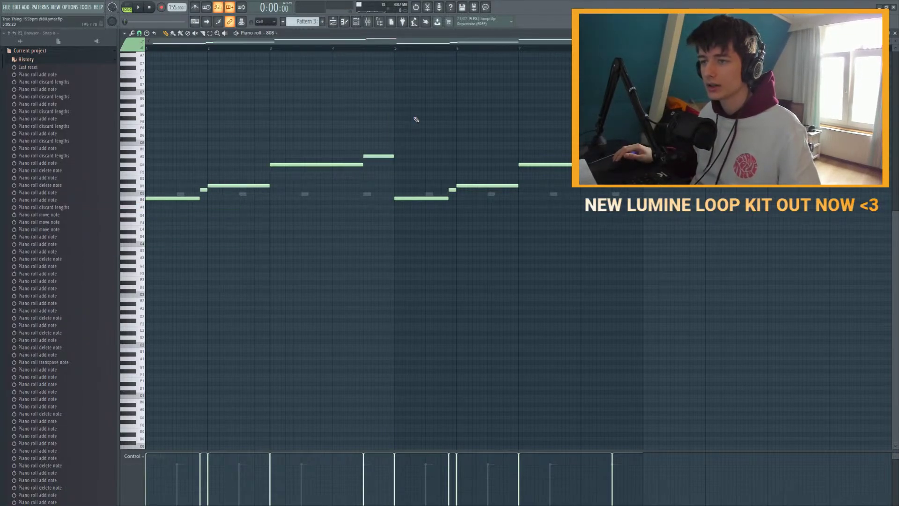
# Step: Try the whole 808 line one octave lower, and undo it together with the octave raises from bar 3 onward
pyautogui.hotkey('ctrl', 'a')
pyautogui.hotkey('ctrl', 'Down')
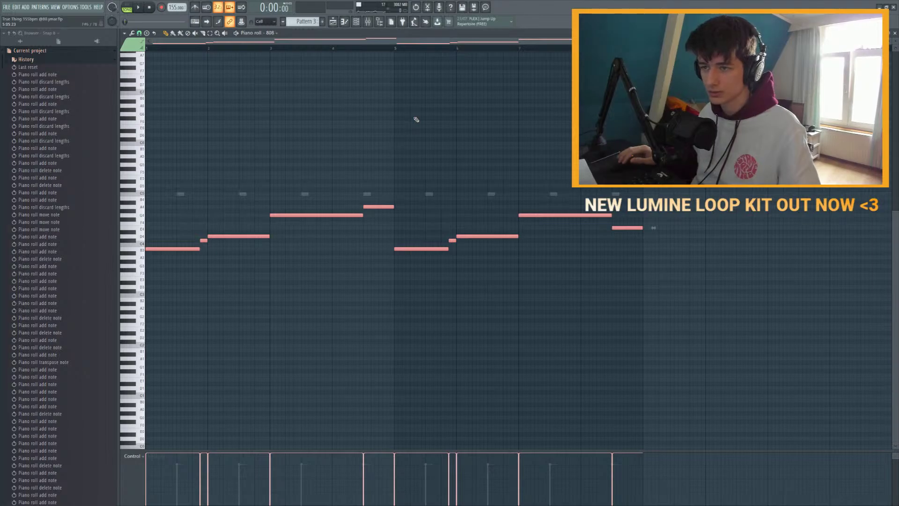
pyautogui.hotkey('ctrl', 'alt', 'z')
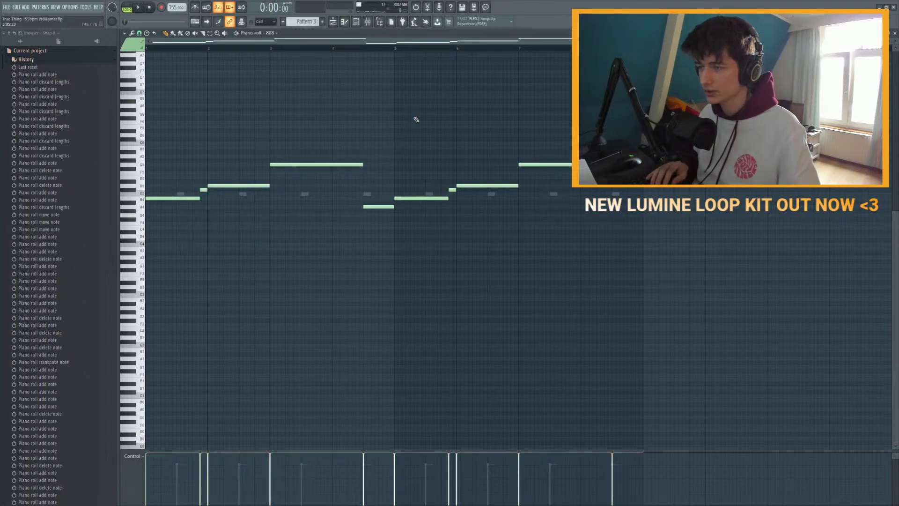
pyautogui.press('space')
pyautogui.hotkey('ctrl', 'Down')
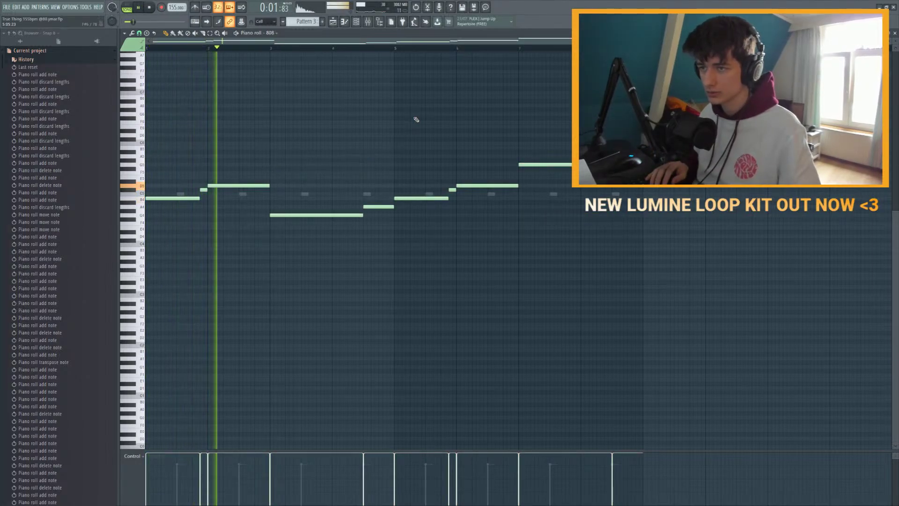
# Step: Transpose all 808 notes down by four semitones while the pattern plays
pyautogui.hotkey('shift', 'Down')
pyautogui.hotkey('shift', 'Down')
pyautogui.hotkey('shift', 'Down')
pyautogui.hotkey('shift', 'Down')
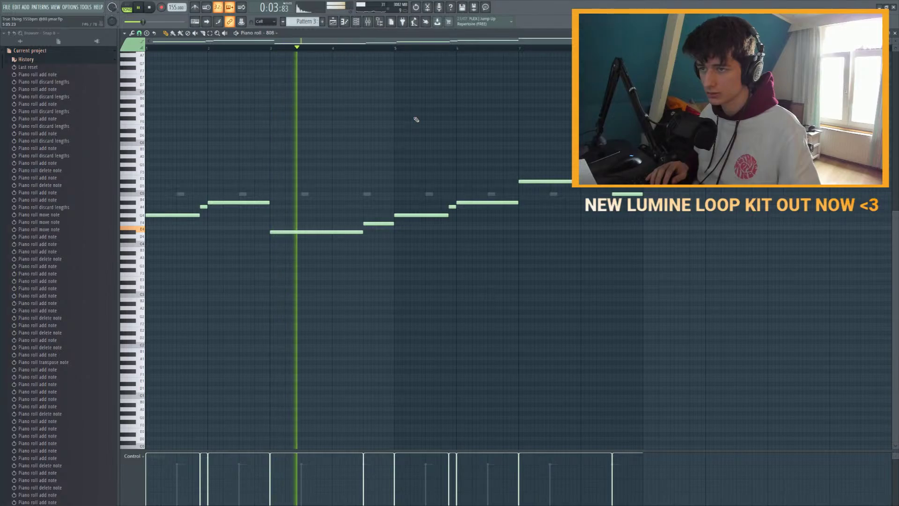
# Step: Stop playback and transpose the entire 808 line up by four semitones
pyautogui.press('space')
pyautogui.hotkey('shift', 'Up')
pyautogui.hotkey('shift', 'Up')
pyautogui.hotkey('shift', 'Up')
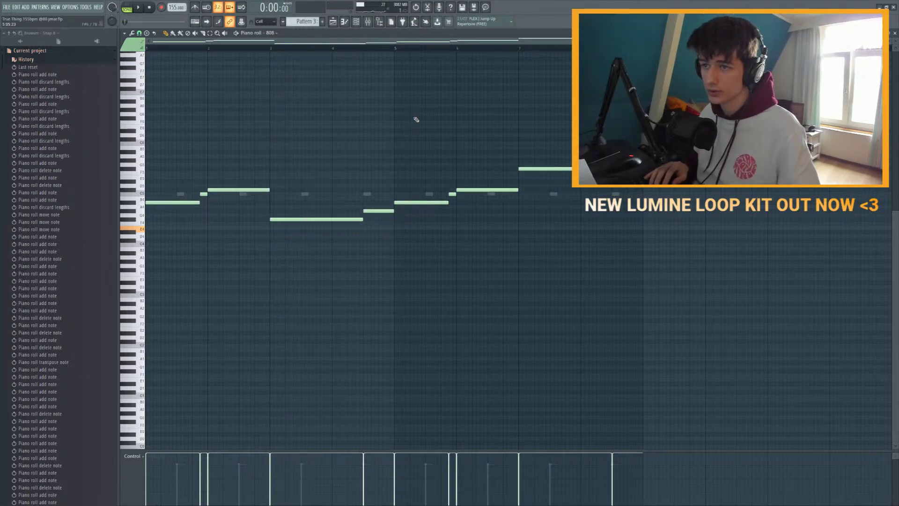
pyautogui.hotkey('shift', 'Up')
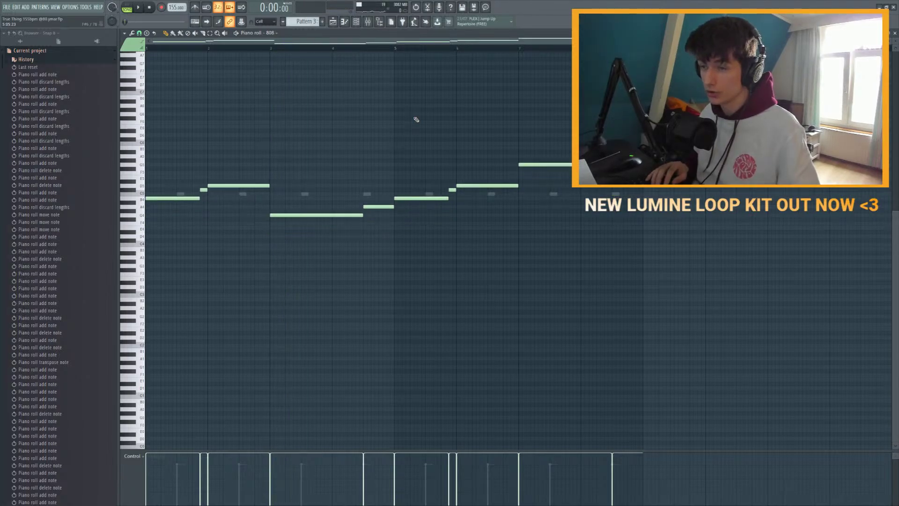
# Step: Move the long 808 note at bar 3 and the short note before bar 5 up one octave
pyautogui.moveTo(343, 215); pyautogui.dragTo(343, 165)
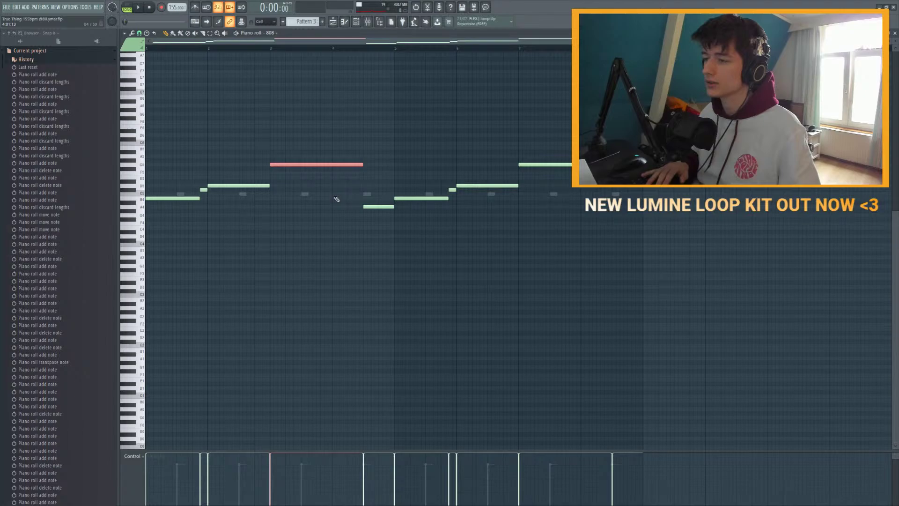
pyautogui.click(376, 207)
pyautogui.hotkey('ctrl', 'Up')
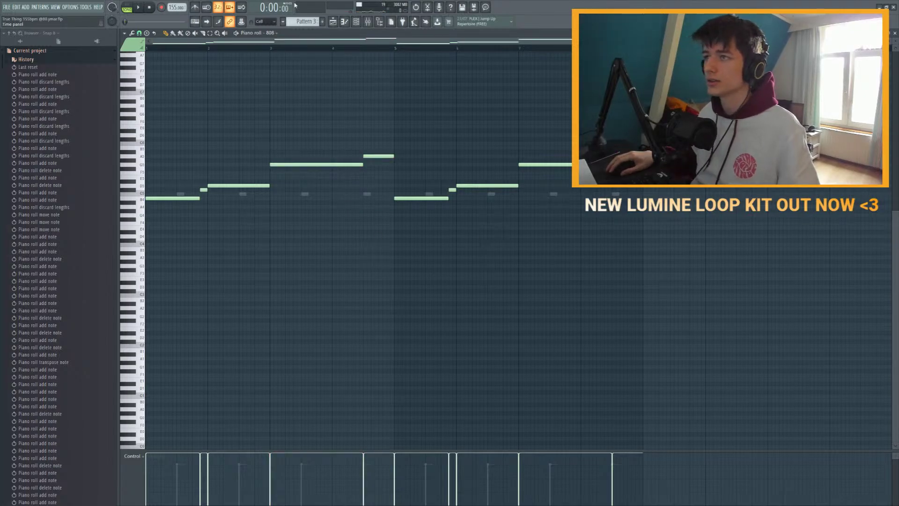
# Step: Show the channel rack and switch back to Pattern 1
pyautogui.click(356, 22)
pyautogui.scroll(1, 178, 41)
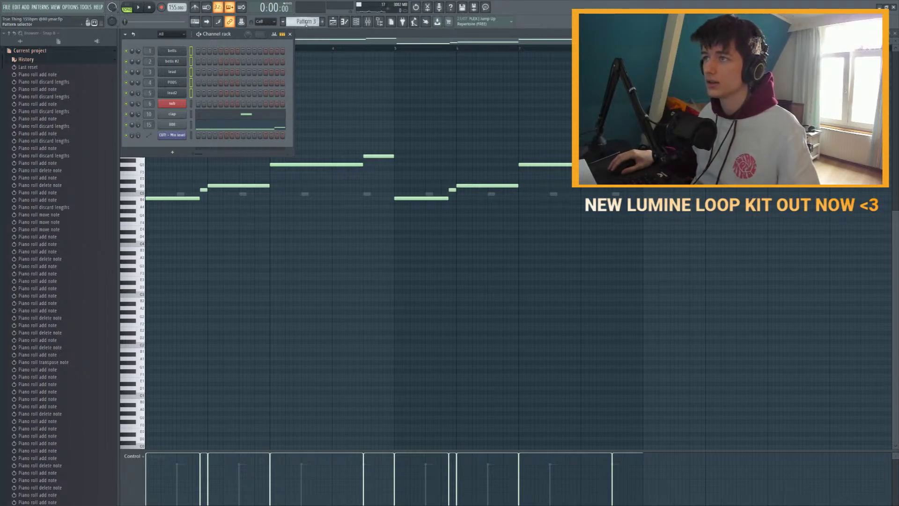
pyautogui.scroll(2, 306, 21)
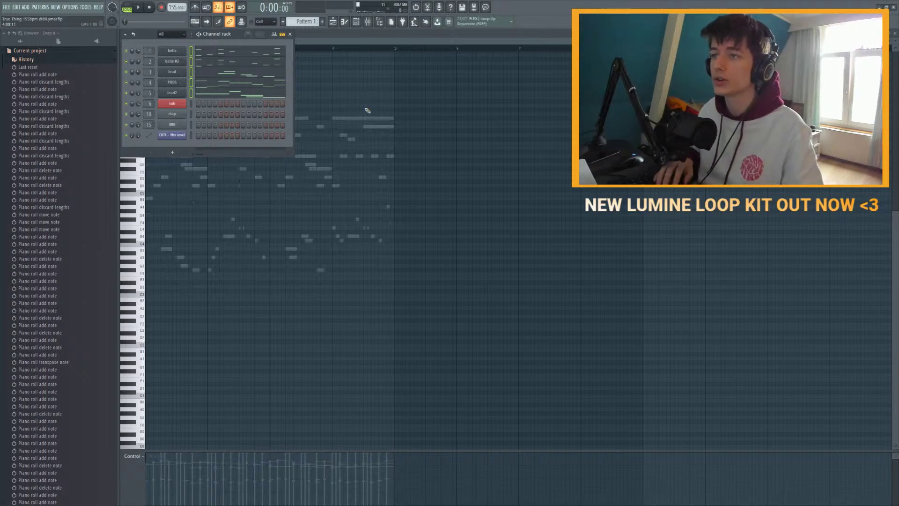
# Step: Display the mixer alongside the channel rack and preview Pattern 1 briefly
pyautogui.press('space')
pyautogui.press('space')
pyautogui.click(356, 21)
pyautogui.click(356, 22)
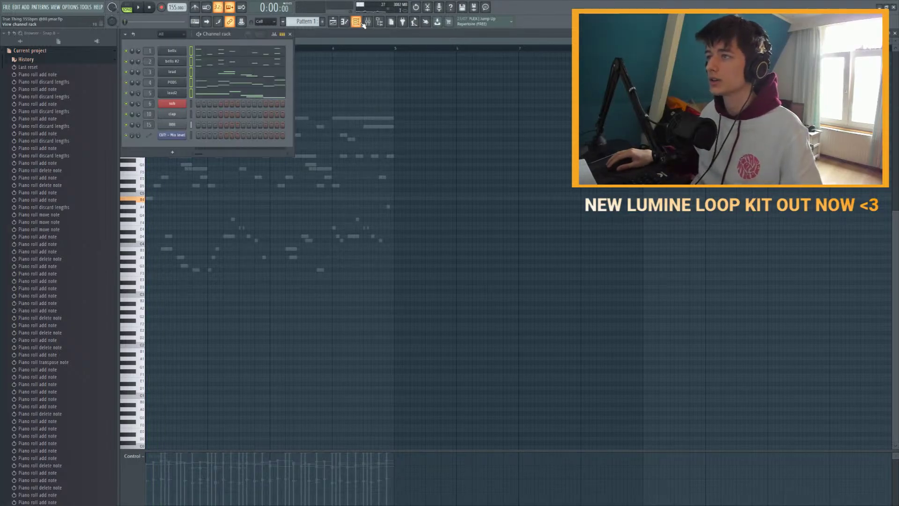
pyautogui.click(367, 21)
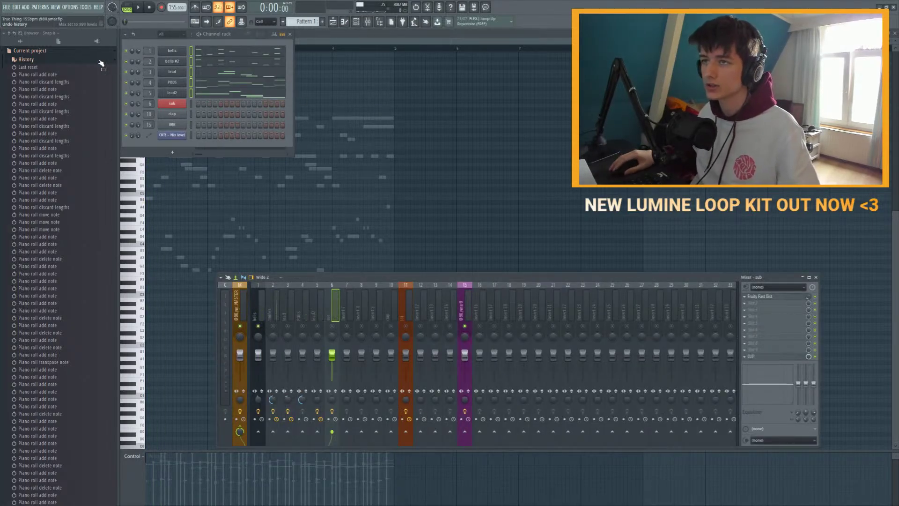
pyautogui.press('space')
pyautogui.press('space')
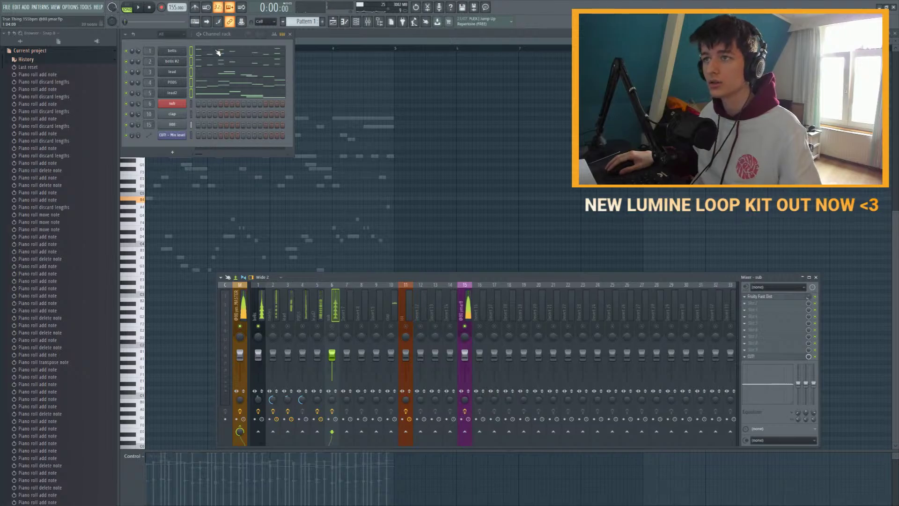
# Step: Open the bells' notes in Pattern 1, play the pattern through and show the mixer before stopping playback
pyautogui.click(216, 53)
pyautogui.press('space')
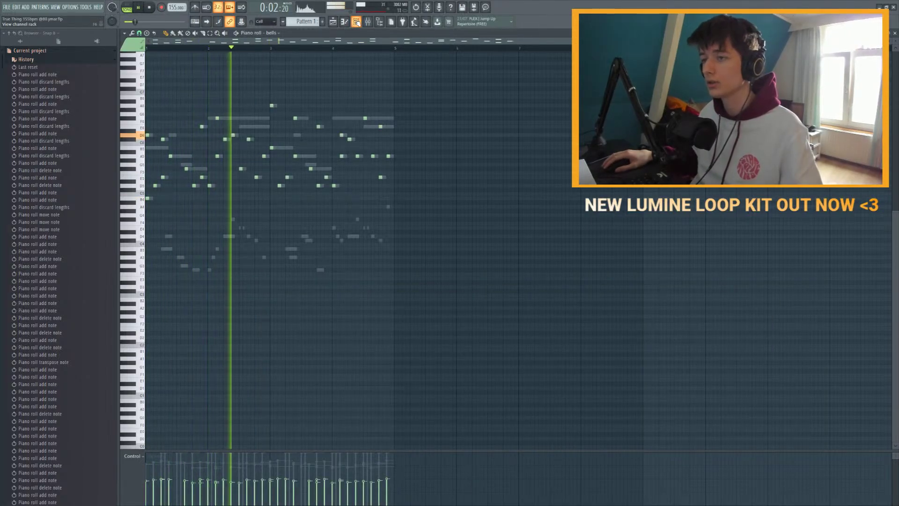
pyautogui.click(356, 22)
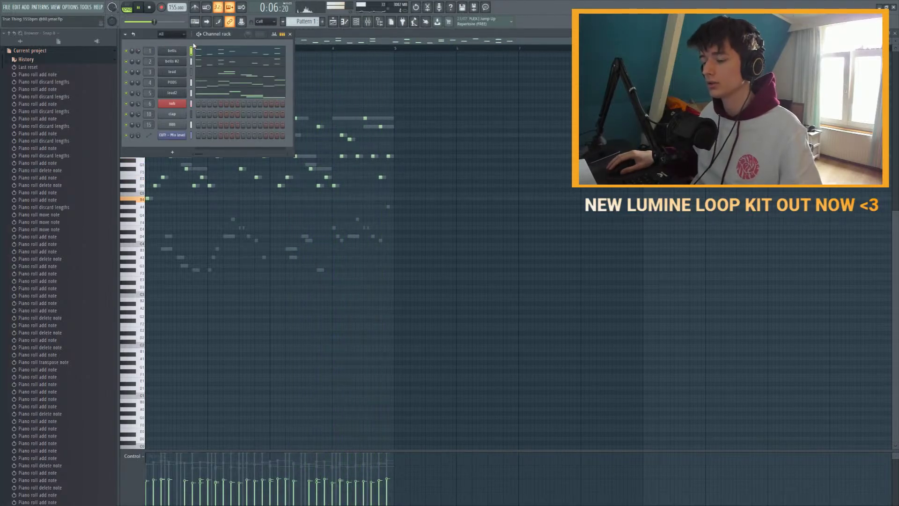
pyautogui.click(356, 22)
pyautogui.click(368, 22)
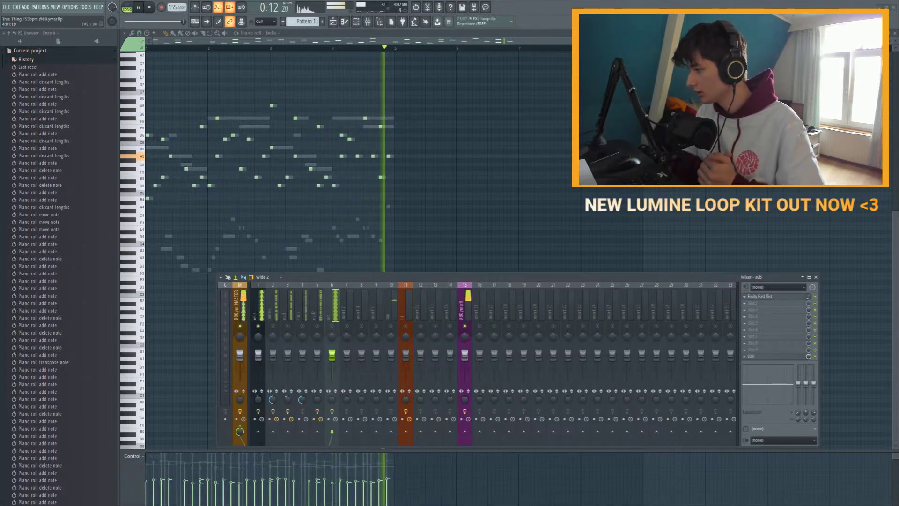
pyautogui.press('space')
# Step: View the lead2 notes in Pattern 1, open the 808 notes in Pattern 3, and start playback
pyautogui.click(267, 33)
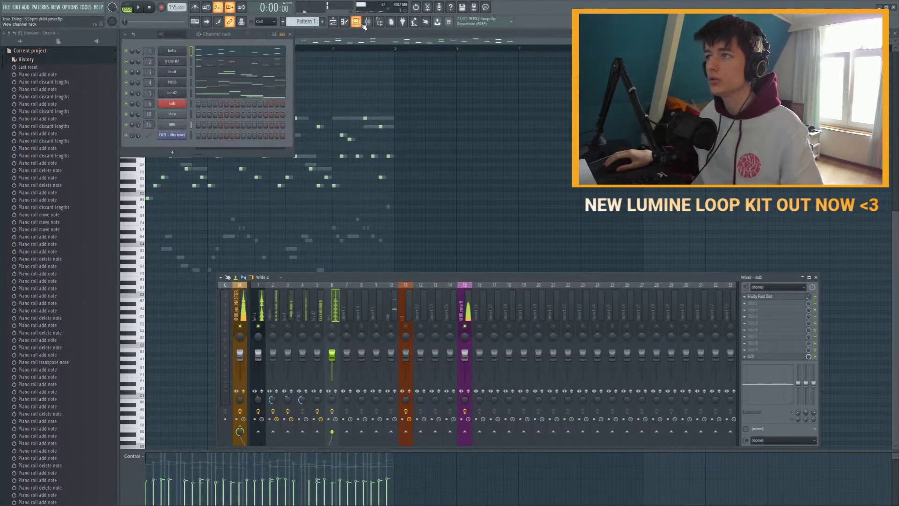
pyautogui.click(160, 99)
pyautogui.click(332, 22)
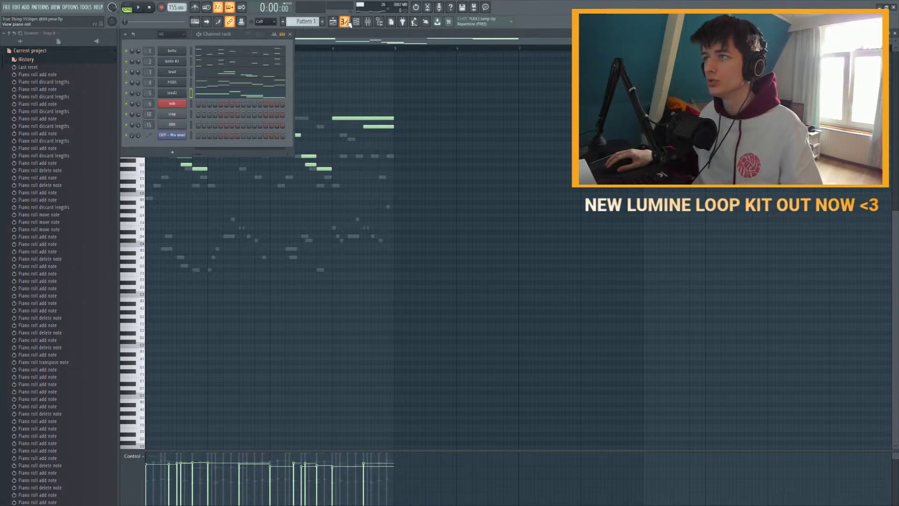
pyautogui.scroll(-1, 314, 19)
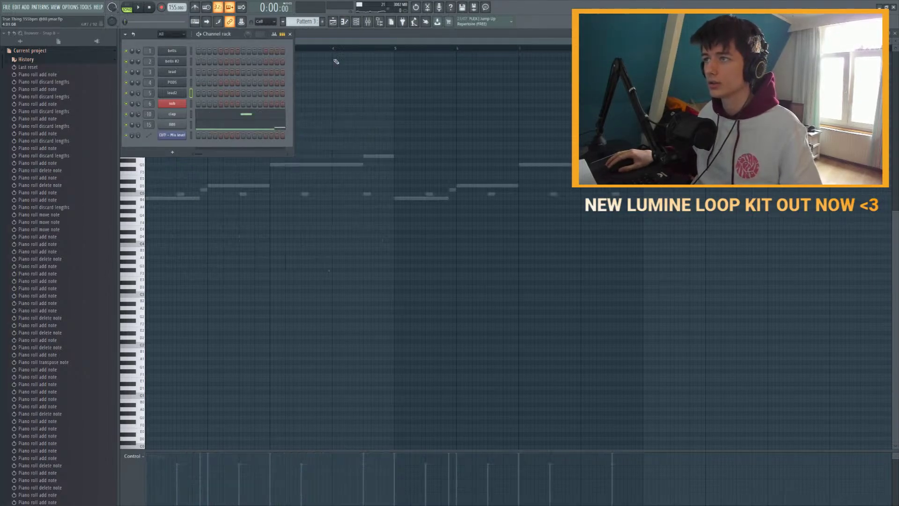
pyautogui.click(241, 122)
pyautogui.click(611, 178)
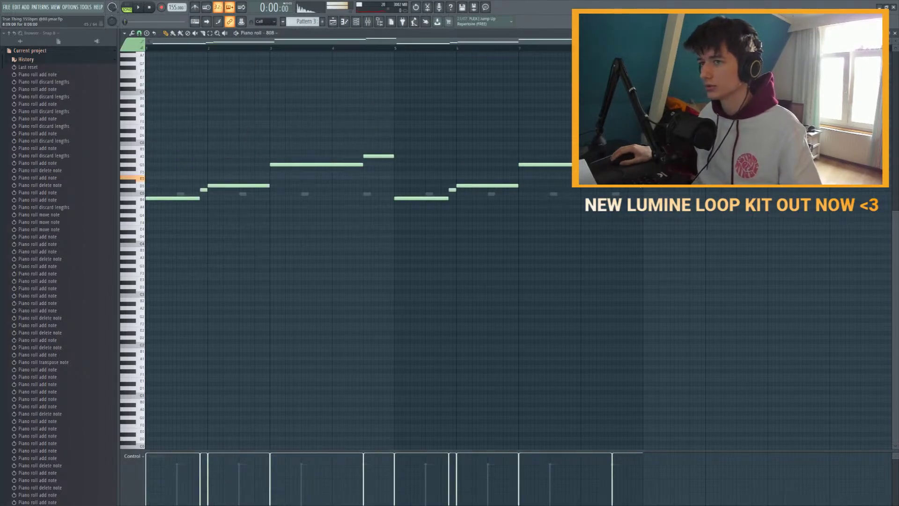
pyautogui.press('space')
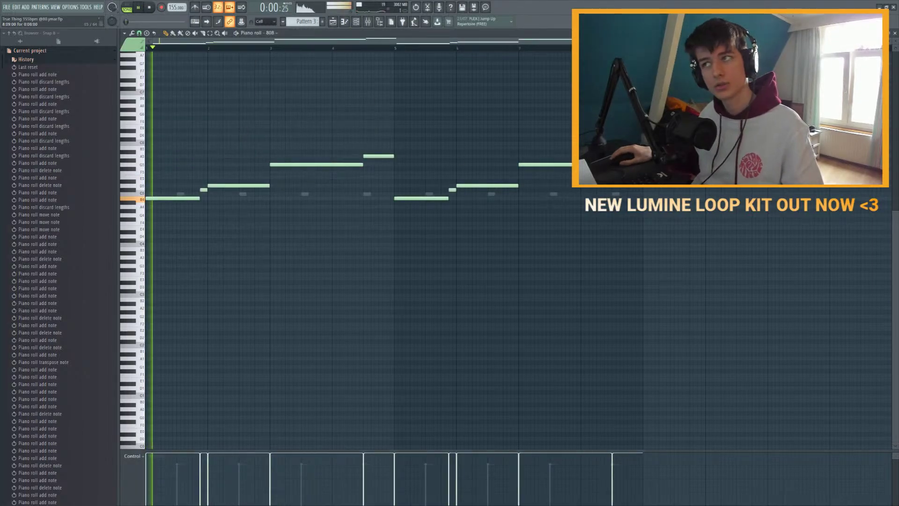
# Step: Switch to Pattern 1 and examine the end of the bells melody during playback, stopping once checked
pyautogui.click(344, 23)
pyautogui.scroll(2, 305, 21)
pyautogui.click(241, 50)
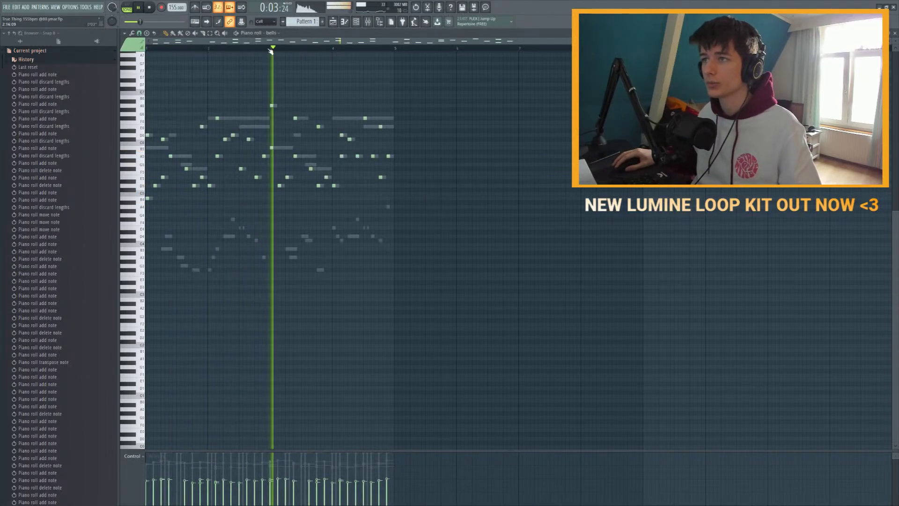
pyautogui.scroll(3, 438, 146)
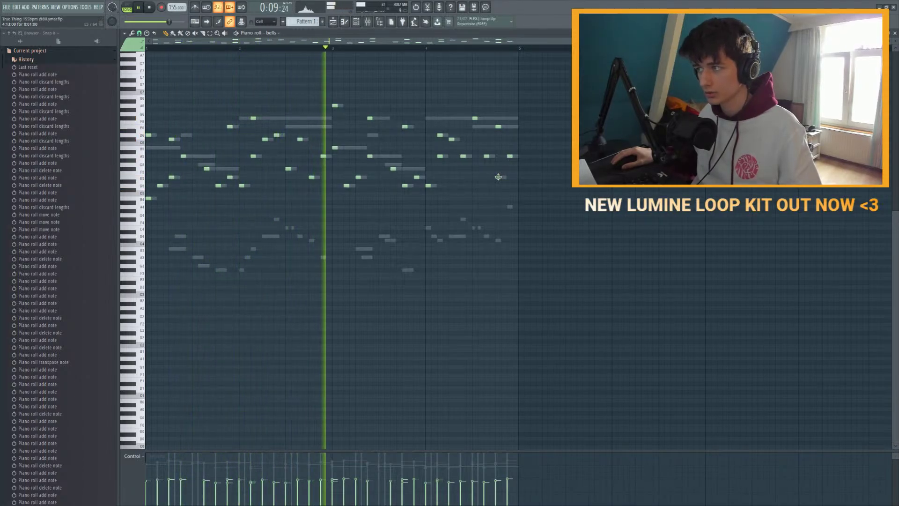
pyautogui.scroll(5, 505, 178)
pyautogui.scroll(1, 510, 181)
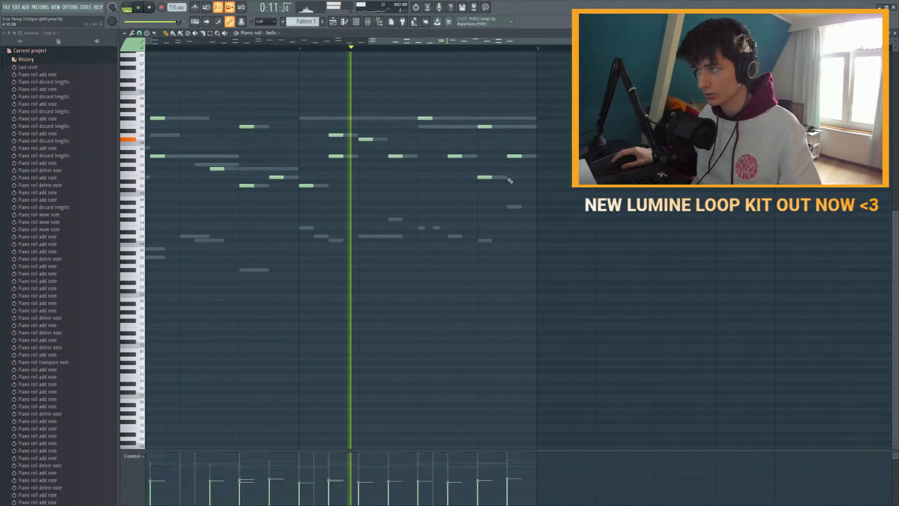
pyautogui.press('space')
# Step: Open the lead2 notes in Pattern 1 and try the last note one semitone higher during playback
pyautogui.click(346, 26)
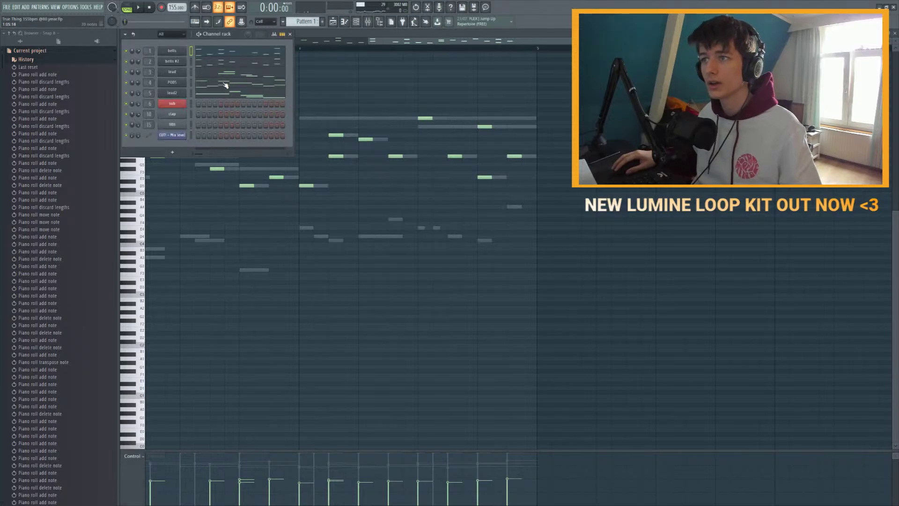
pyautogui.click(228, 99)
pyautogui.scroll(3, 481, 125)
pyautogui.moveTo(450, 165)
pyautogui.mouseDown()
pyautogui.moveTo(461, 169)
pyautogui.moveTo(444, 162)
pyautogui.moveTo(444, 170)
pyautogui.mouseUp()
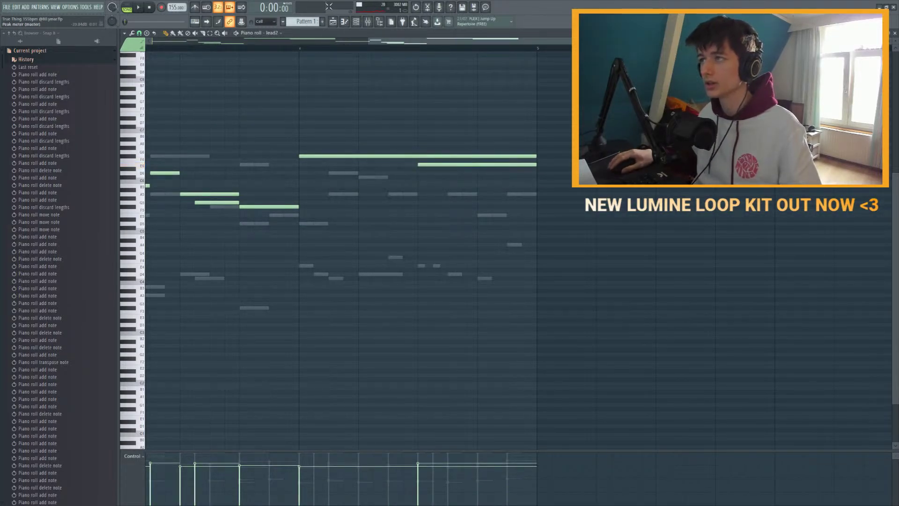
pyautogui.press('space')
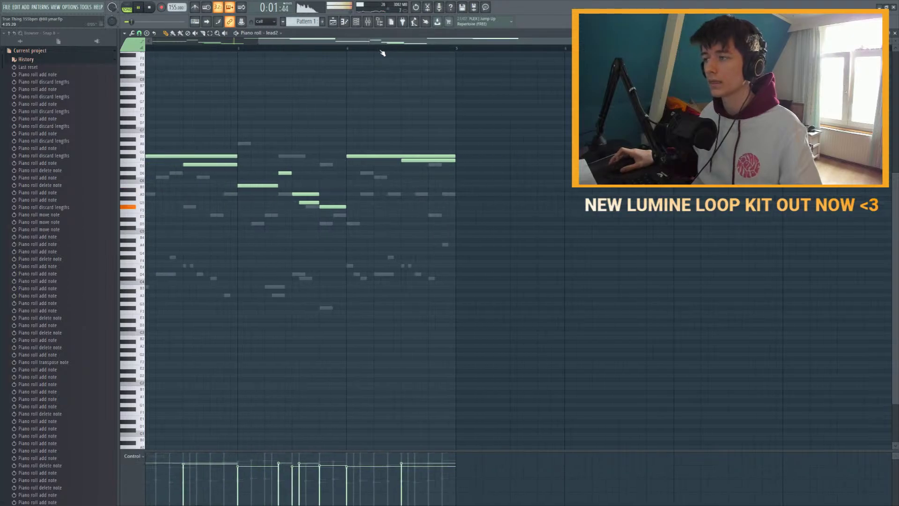
pyautogui.scroll(-2, 375, 54)
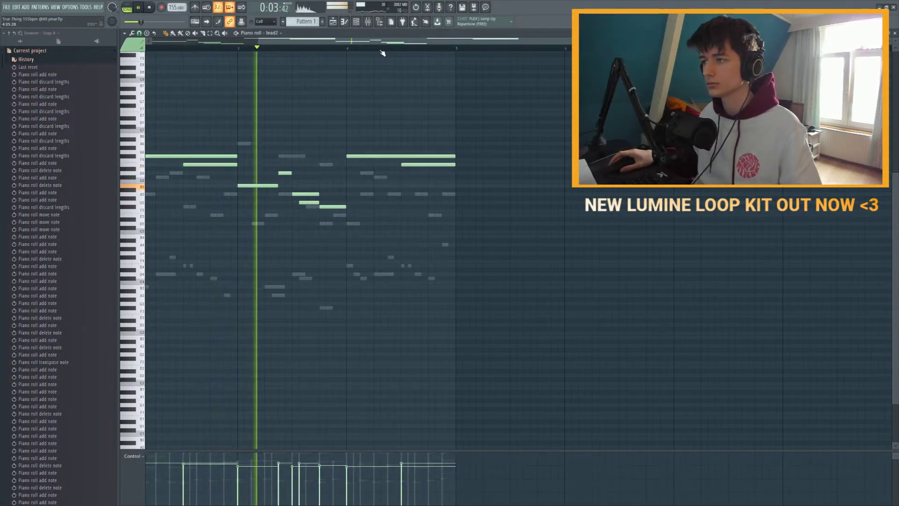
# Step: Return to the 808 notes in Pattern 3 and raise the final note at the end of bar 8 to A5
pyautogui.click(355, 22)
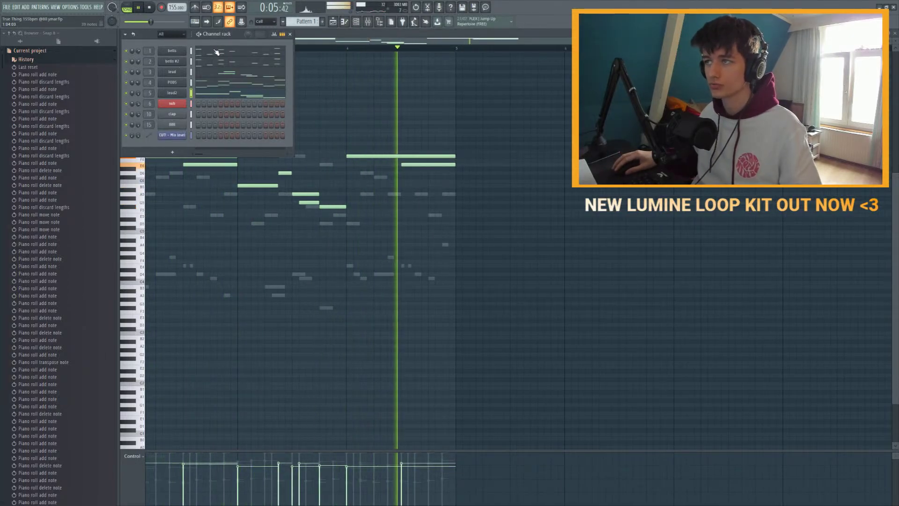
pyautogui.click(356, 22)
pyautogui.click(356, 22)
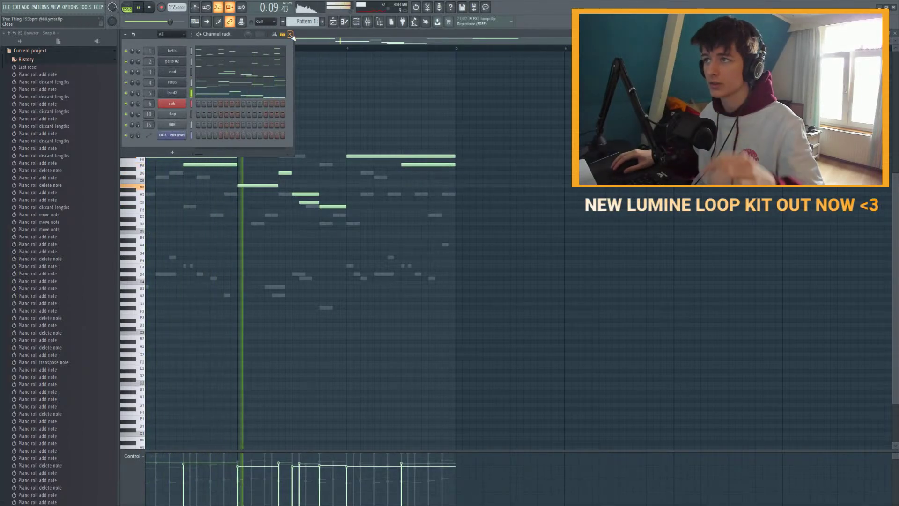
pyautogui.press('KP_Add')
pyautogui.press('KP_Add')
pyautogui.press('F6')
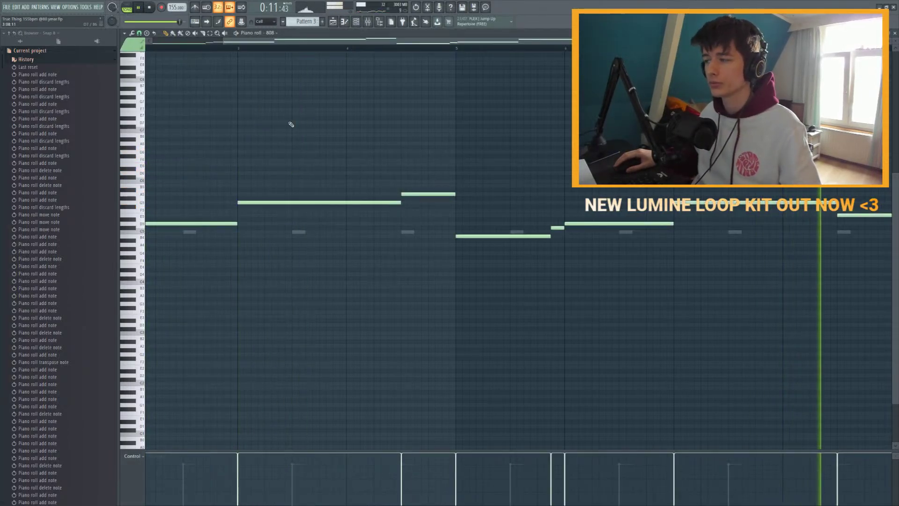
pyautogui.moveTo(825, 215); pyautogui.dragTo(824, 194)
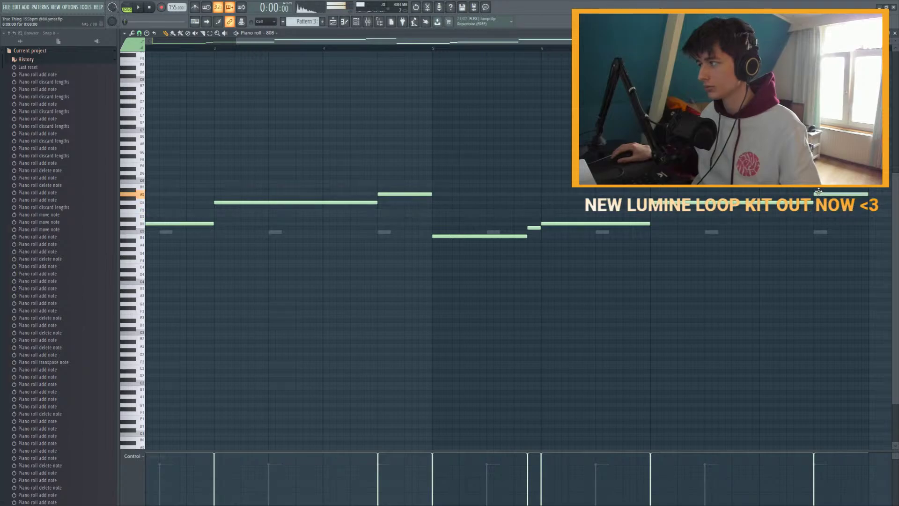
# Step: Move the long 808 note at bar 7 back up one octave and the one at bar 3 down one octave
pyautogui.keyDown('ctrl'); pyautogui.scroll(-3, 384, 94); pyautogui.keyUp('ctrl')
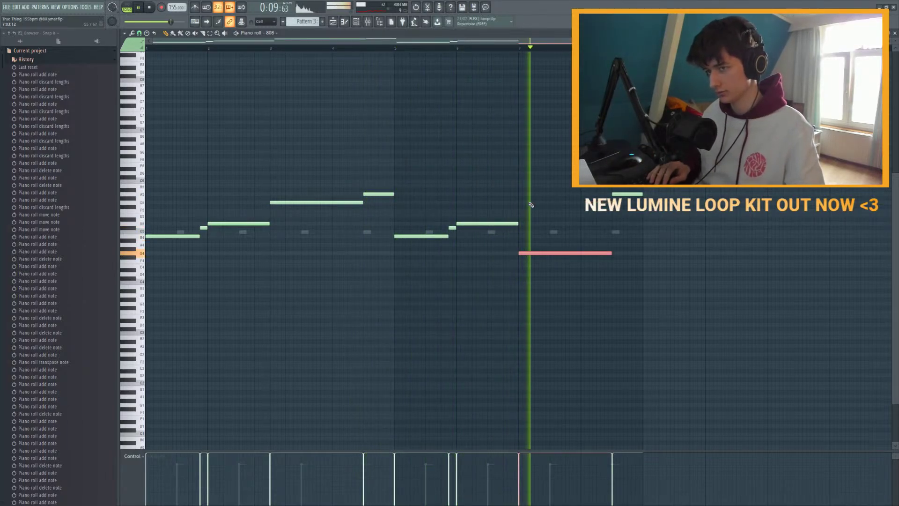
pyautogui.hotkey('ctrl', 'Up')
pyautogui.click(528, 202)
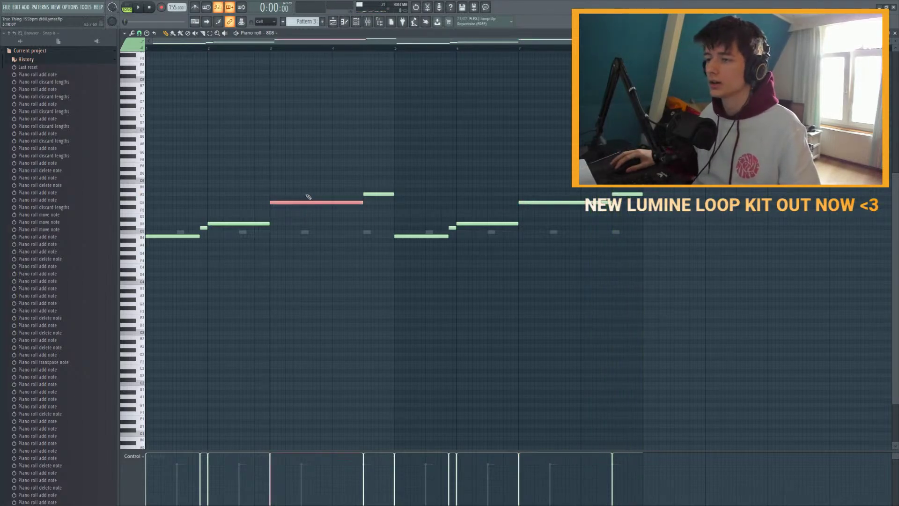
pyautogui.hotkey('ctrl', 'Down')
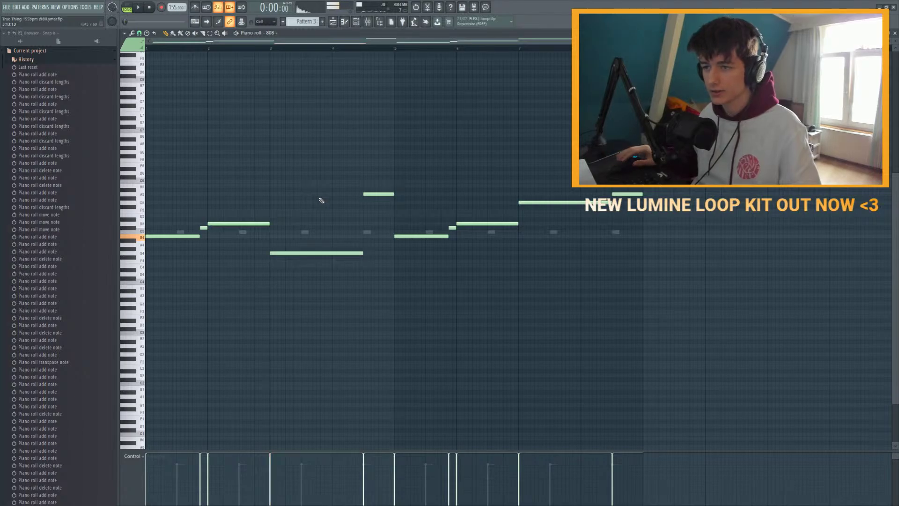
# Step: Transpose the entire 808 line in Pattern 3 up by four semitones
pyautogui.hotkey('shift', 'Up')
pyautogui.hotkey('shift', 'Up')
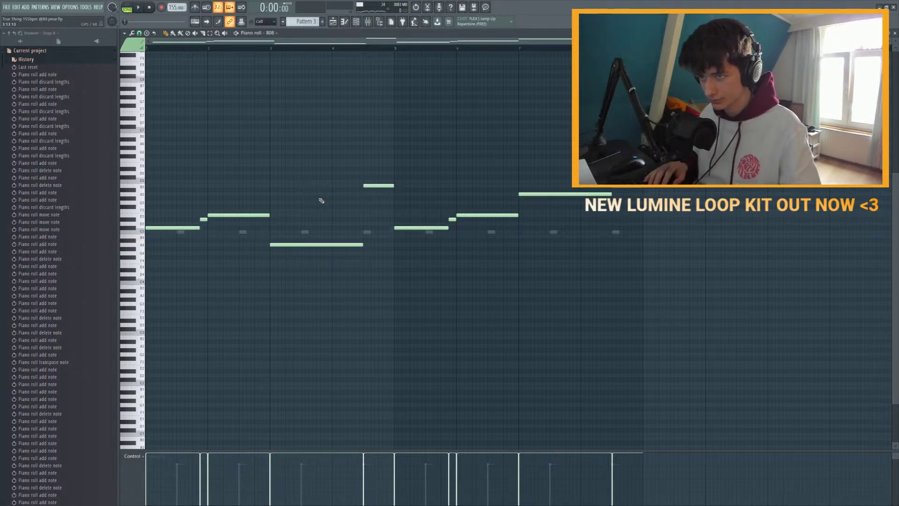
pyautogui.hotkey('shift', 'Up')
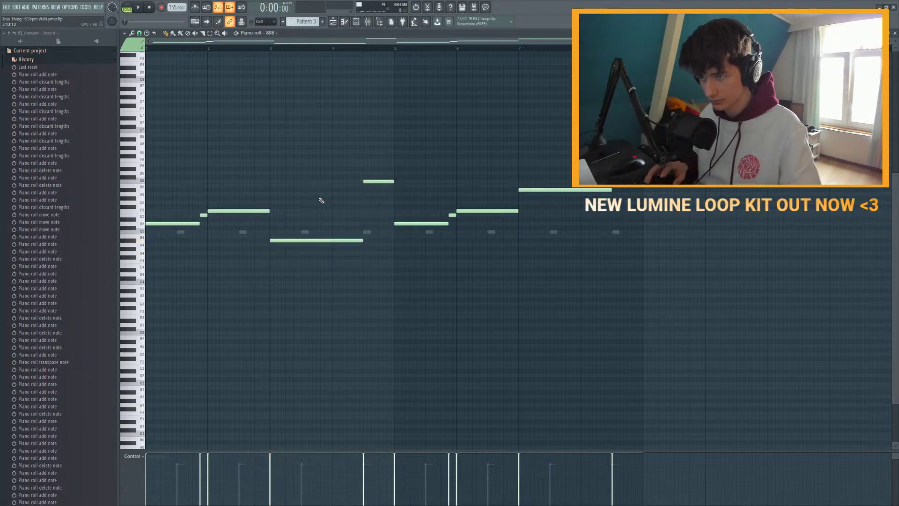
pyautogui.hotkey('shift', 'Up')
# Step: Switch to Pattern 1 and play it while examining the lead2 notes against the melody
pyautogui.click(356, 21)
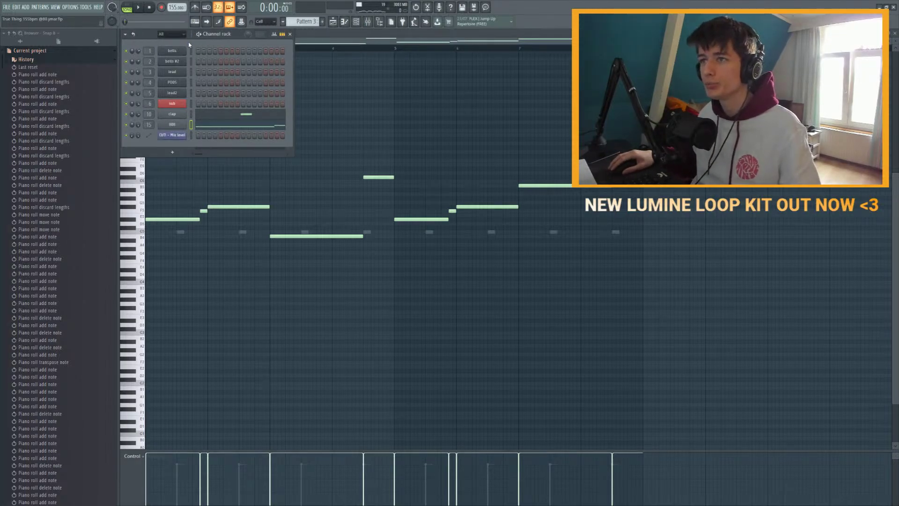
pyautogui.scroll(2, 303, 23)
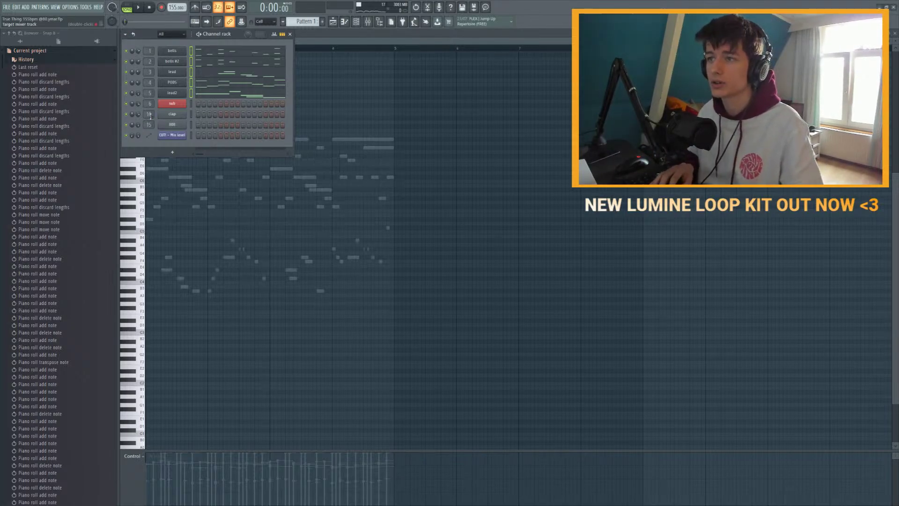
pyautogui.press('space')
pyautogui.press('F6')
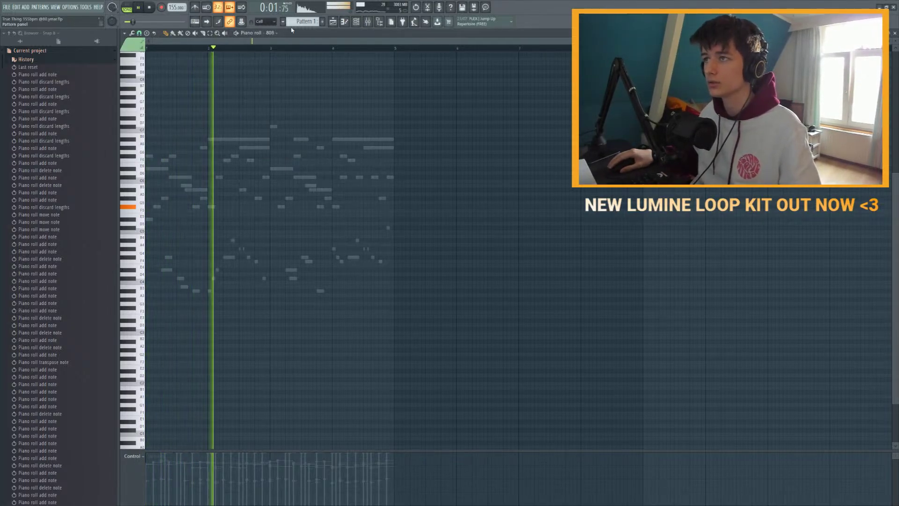
pyautogui.press('F6')
pyautogui.click(211, 96)
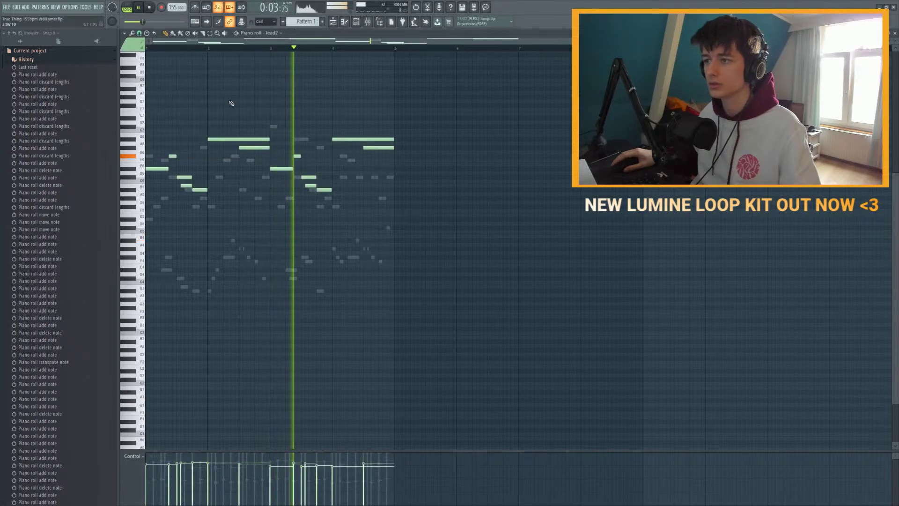
pyautogui.press('F6')
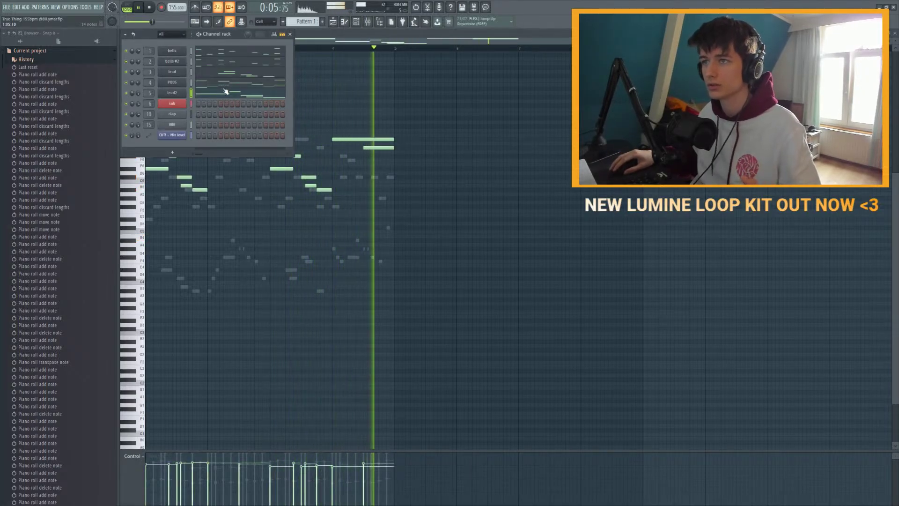
# Step: Reopen the 808 notes in Pattern 3, lower the short note before bar 5 by one octave, and start playback
pyautogui.scroll(-2, 299, 25)
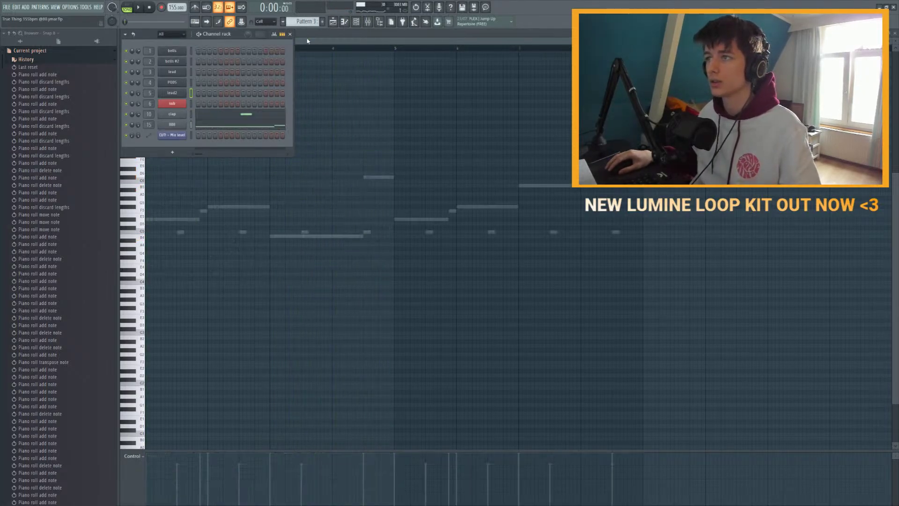
pyautogui.press('F6')
pyautogui.click(345, 21)
pyautogui.click(237, 117)
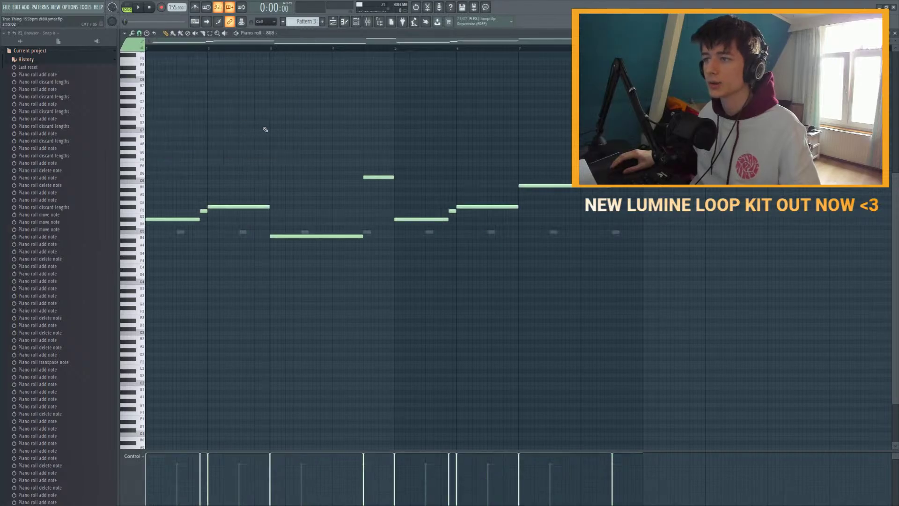
pyautogui.click(400, 177)
pyautogui.press('space')
# Step: Duplicate the first four bars of the 808 line over bars 5 to 8 so both halves match
pyautogui.keyDown('ctrl'); pyautogui.scroll(-3, 442, 195); pyautogui.keyUp('ctrl')
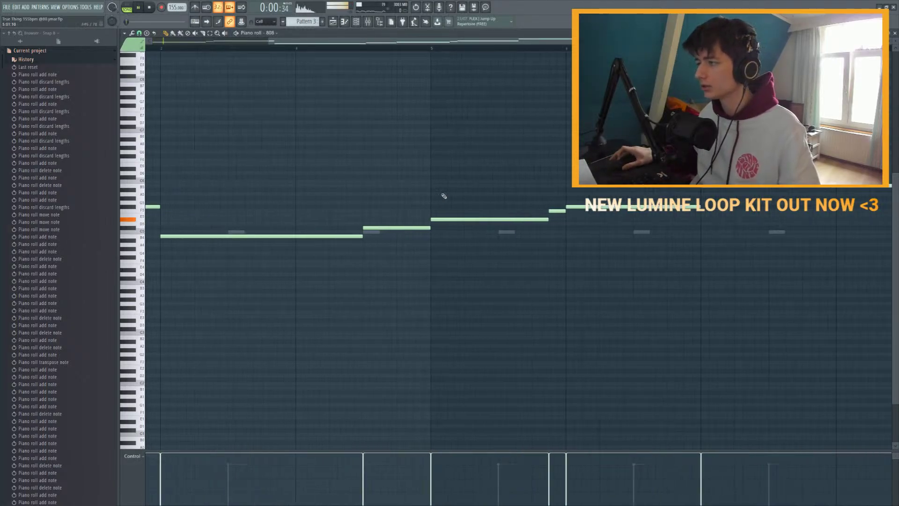
pyautogui.hotkey('ctrl', 'b')
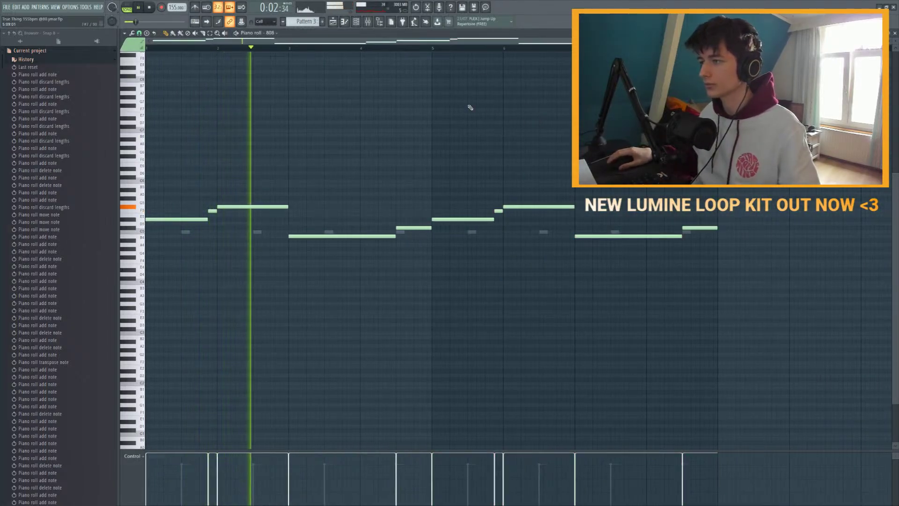
pyautogui.keyDown('ctrl'); pyautogui.scroll(-1, 470, 104); pyautogui.keyUp('ctrl')
# Step: Switch to Pattern 1 during playback to hear the melody against the revised 808 line
pyautogui.press('F6')
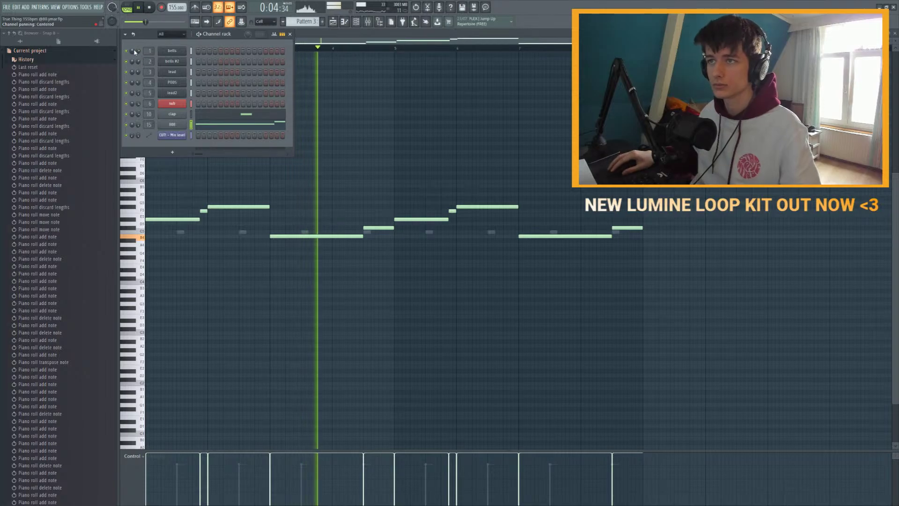
pyautogui.press('F6')
pyautogui.scroll(2, 286, 19)
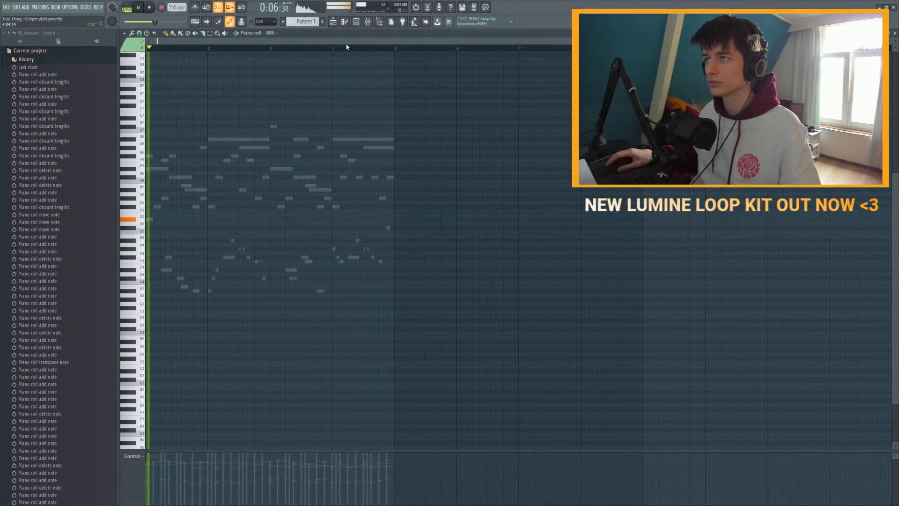
# Step: Open the bells notes of Pattern 1, lower them all by one octave, and restart playback
pyautogui.press('F6')
pyautogui.press('F6')
pyautogui.press('space')
pyautogui.hotkey('ctrl', 'Down')
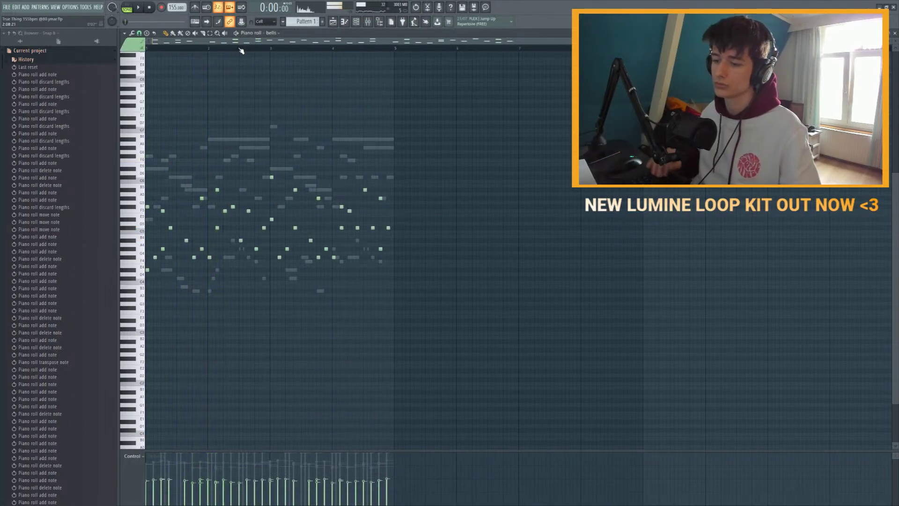
pyautogui.press('space')
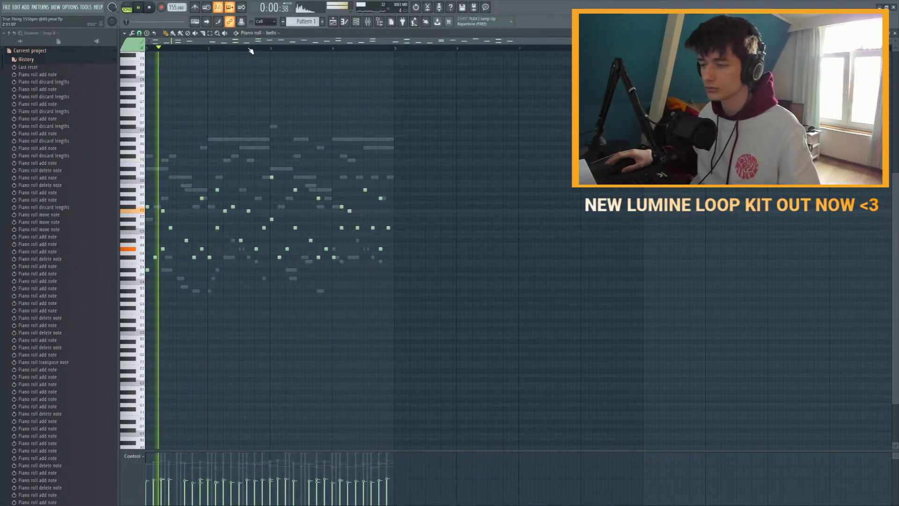
# Step: Lower the bells channel volume to 53% while Pattern 1 plays
pyautogui.click(356, 22)
pyautogui.scroll(-4, 138, 50)
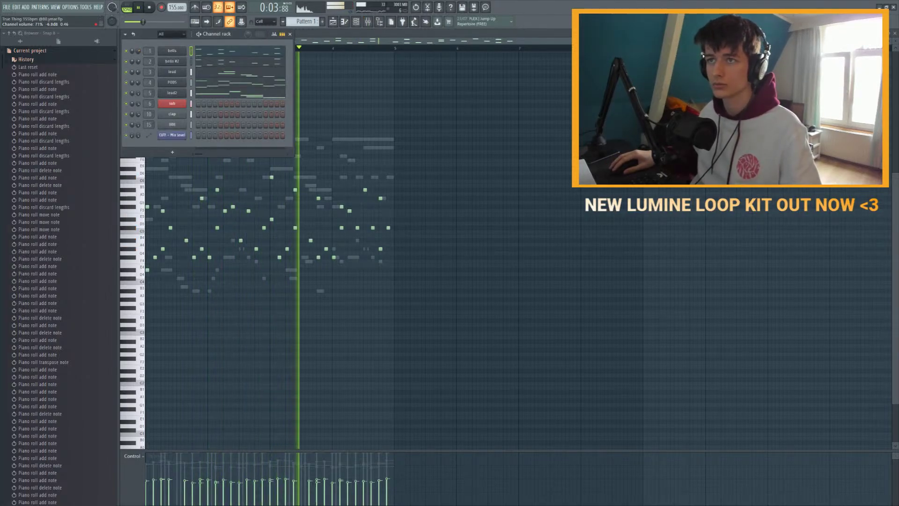
pyautogui.scroll(-1, 139, 51)
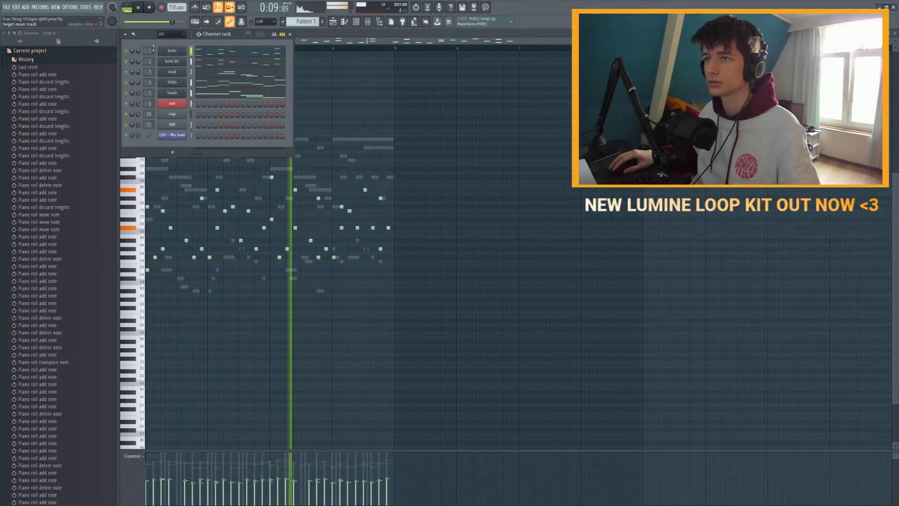
pyautogui.scroll(-3, 138, 51)
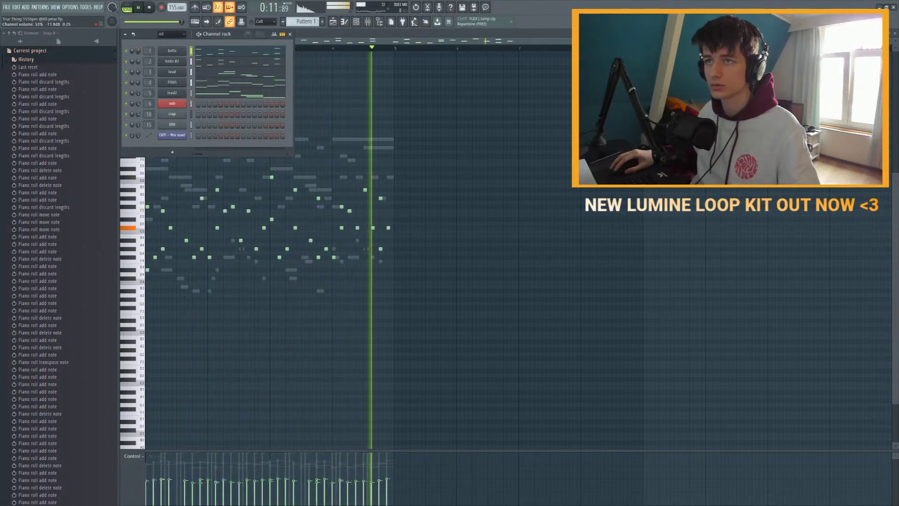
# Step: Replay Pattern 1 from the start and check the track levels in the mixer
pyautogui.press('space')
pyautogui.press('F6')
pyautogui.press('space')
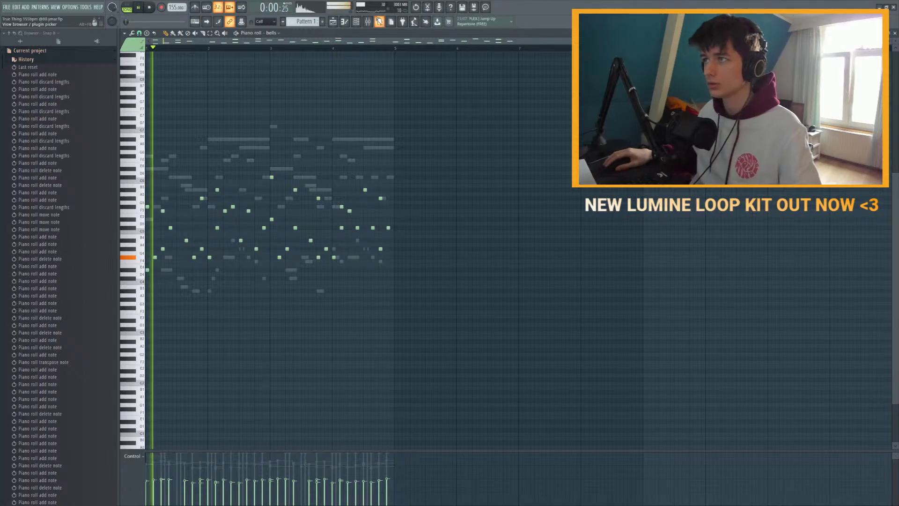
pyautogui.press('F9')
pyautogui.press('space')
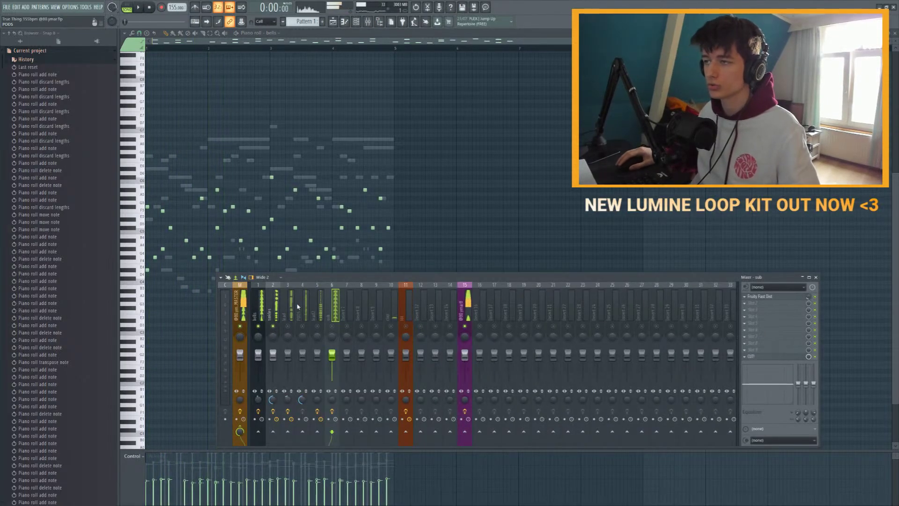
# Step: Lower all bells #2 notes by one octave and reduce that channel's volume to 46% during playback
pyautogui.press('F6')
pyautogui.press('space')
pyautogui.press('F6')
pyautogui.press('F9')
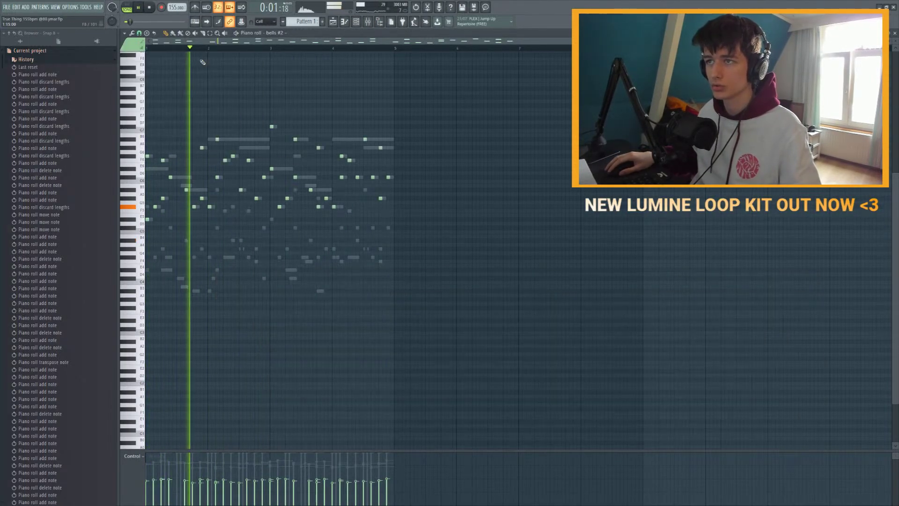
pyautogui.click(360, 25)
pyautogui.press('F6')
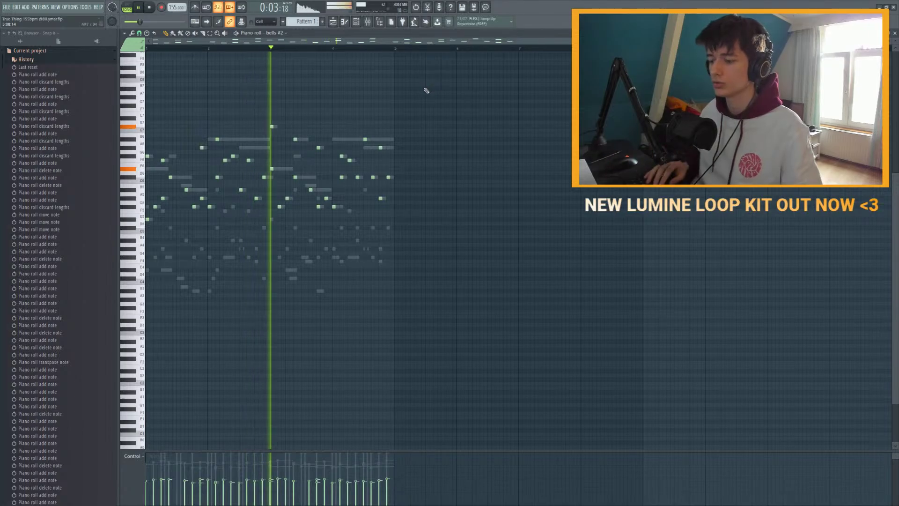
pyautogui.press('F6')
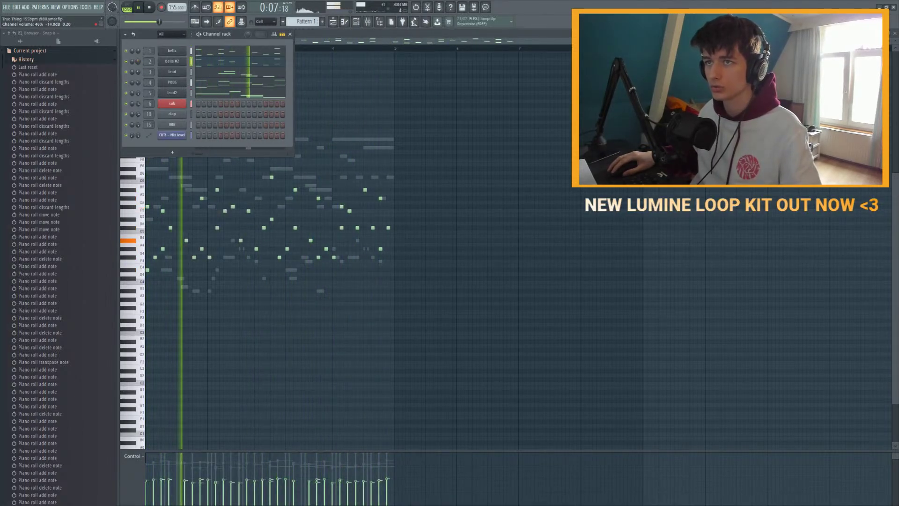
pyautogui.press('F6')
pyautogui.press('F6')
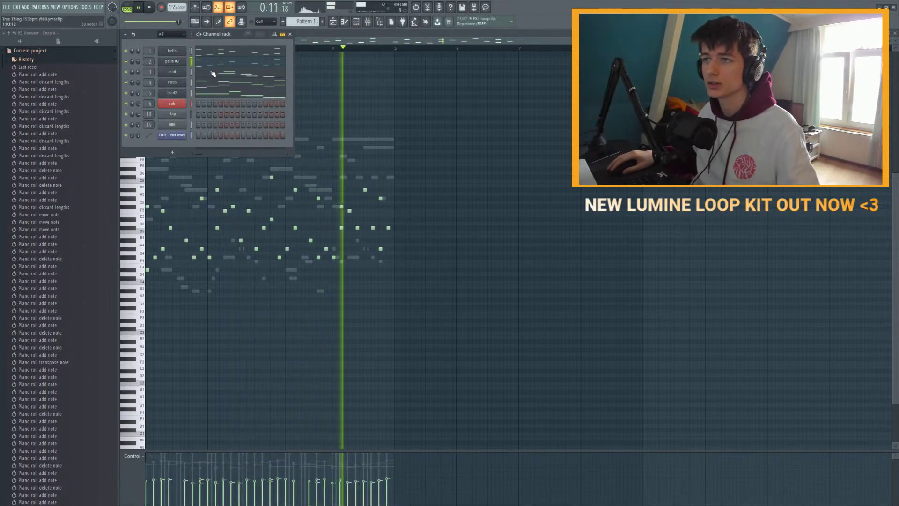
pyautogui.press('F6')
pyautogui.press('F6')
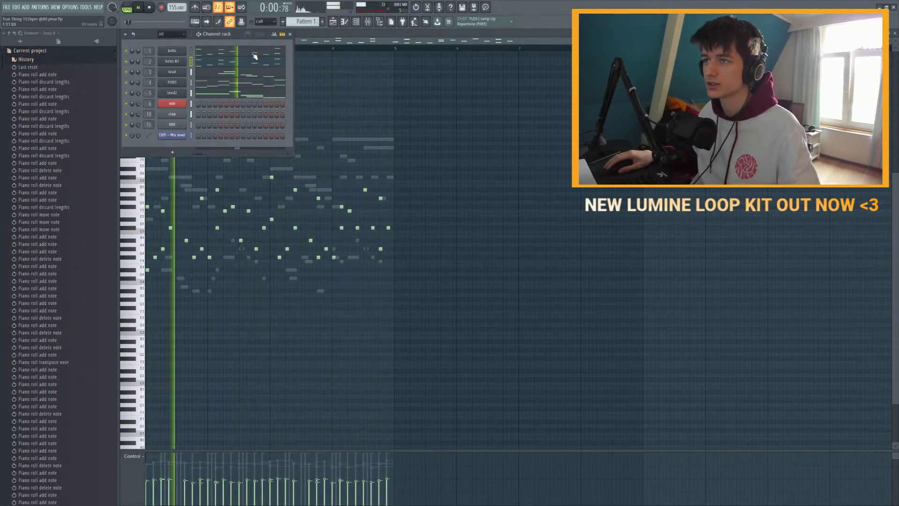
pyautogui.press('F6')
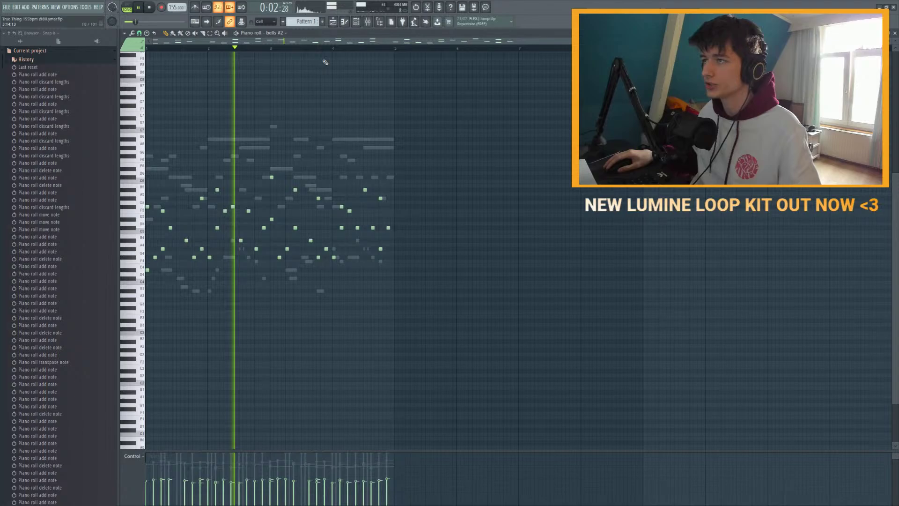
# Step: Lower the lead channel's volume against the mixer levels during playback and select mixer track 15
pyautogui.click(355, 27)
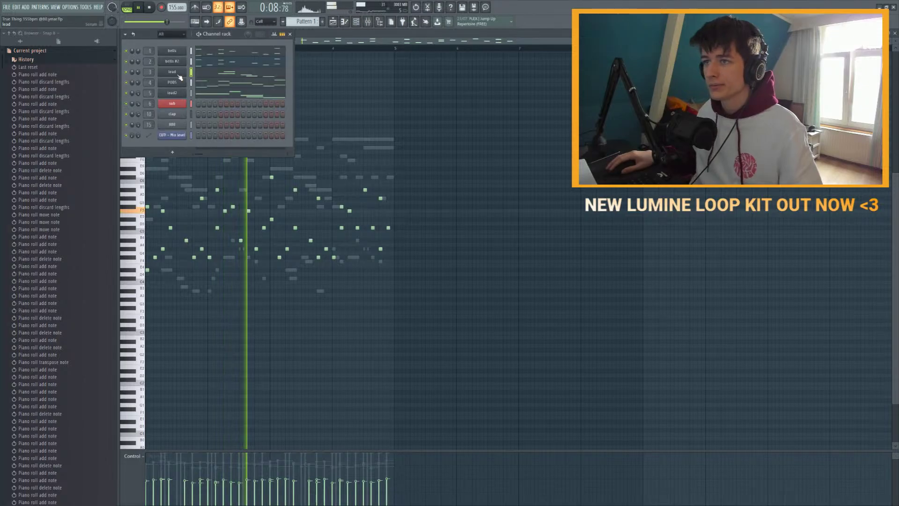
pyautogui.click(370, 29)
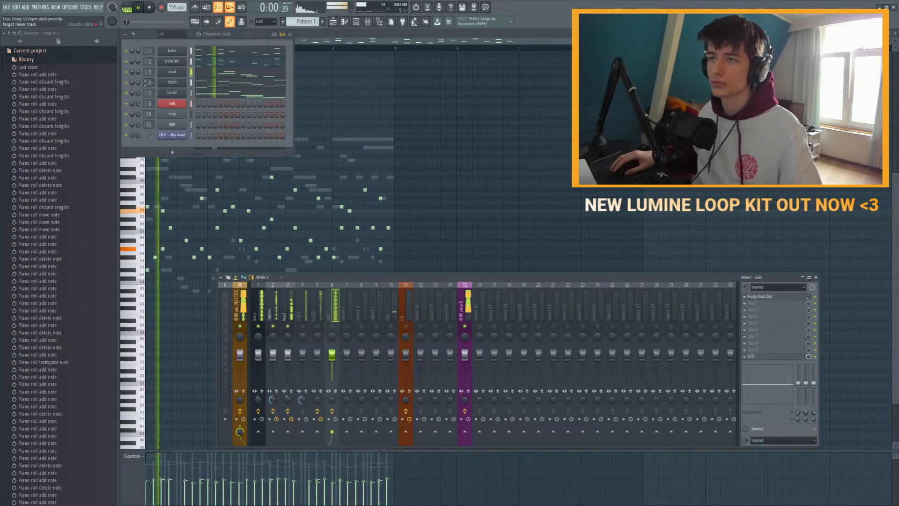
pyautogui.moveTo(140, 72); pyautogui.dragTo(139, 82)
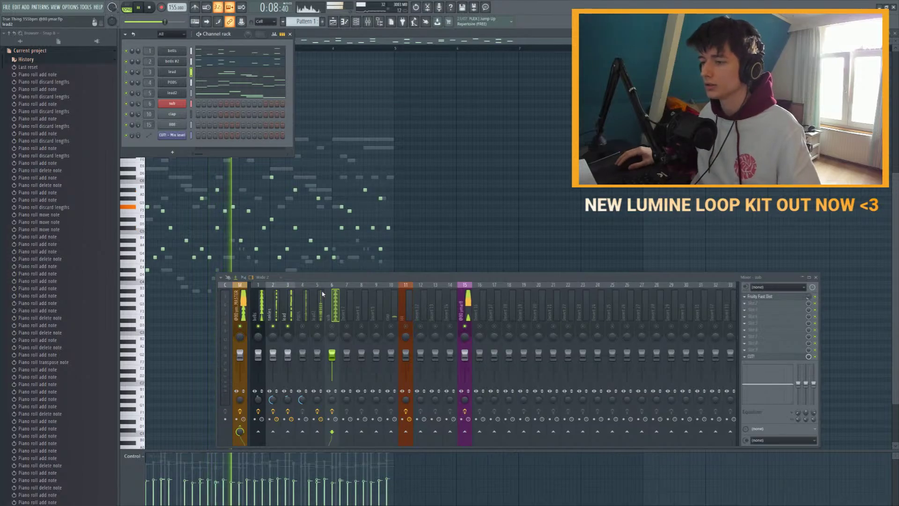
pyautogui.click(464, 328)
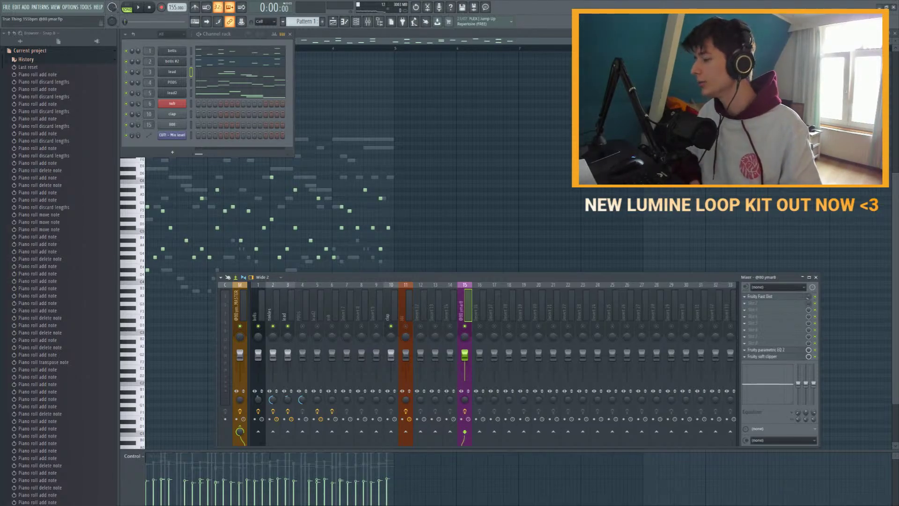
# Step: Show the playlist with the channel rack, play Pattern 1, and toggle solo on mixer track 15
pyautogui.click(507, 139)
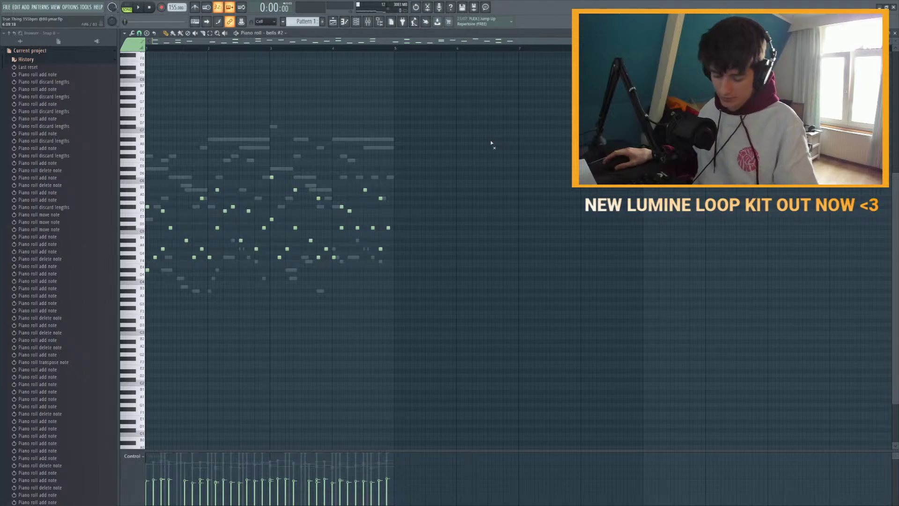
pyautogui.scroll(2, 333, 142)
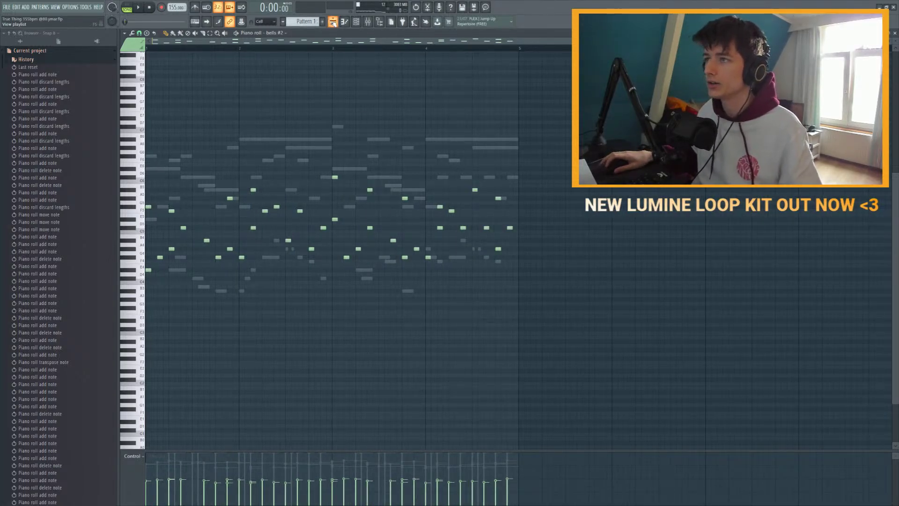
pyautogui.click(333, 22)
pyautogui.click(356, 22)
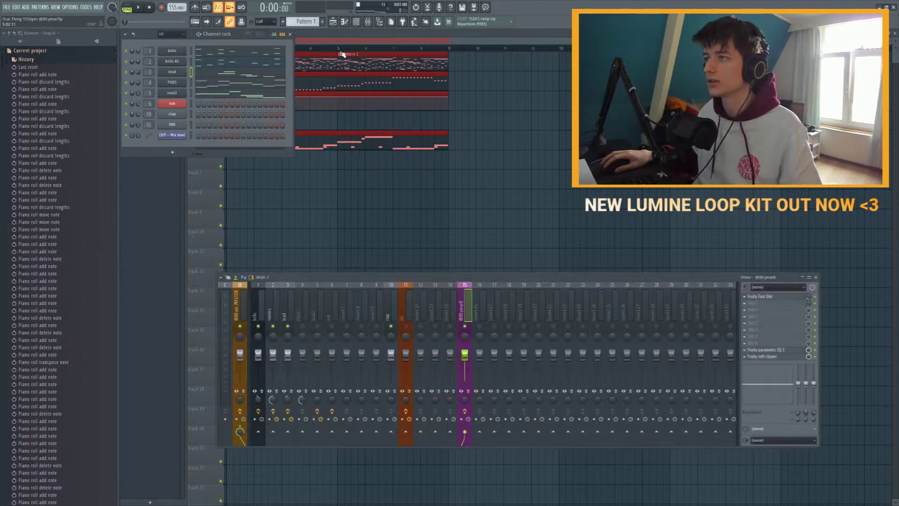
pyautogui.press('space')
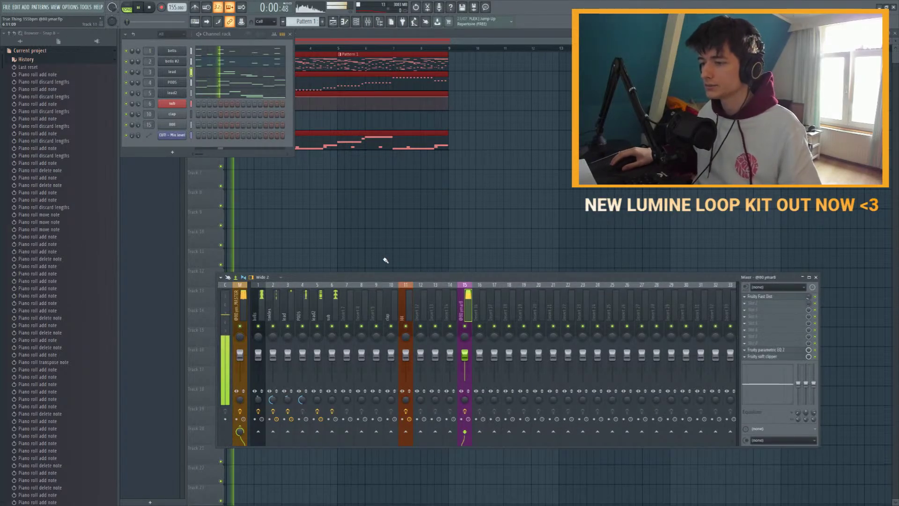
pyautogui.rightClick(465, 326)
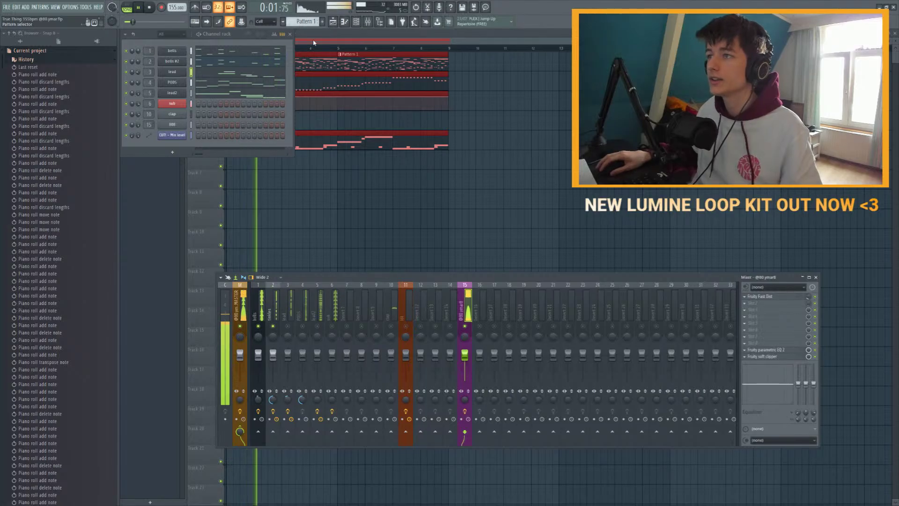
# Step: Switch to the SUB pattern, try all sub notes one octave lower, and solo the sub mixer track
pyautogui.press('KP_Add')
pyautogui.press('F7')
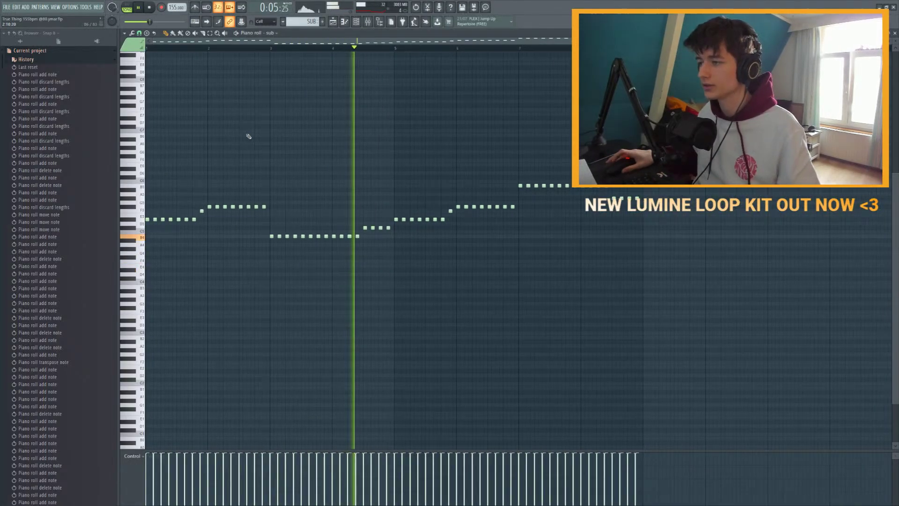
pyautogui.press('F7')
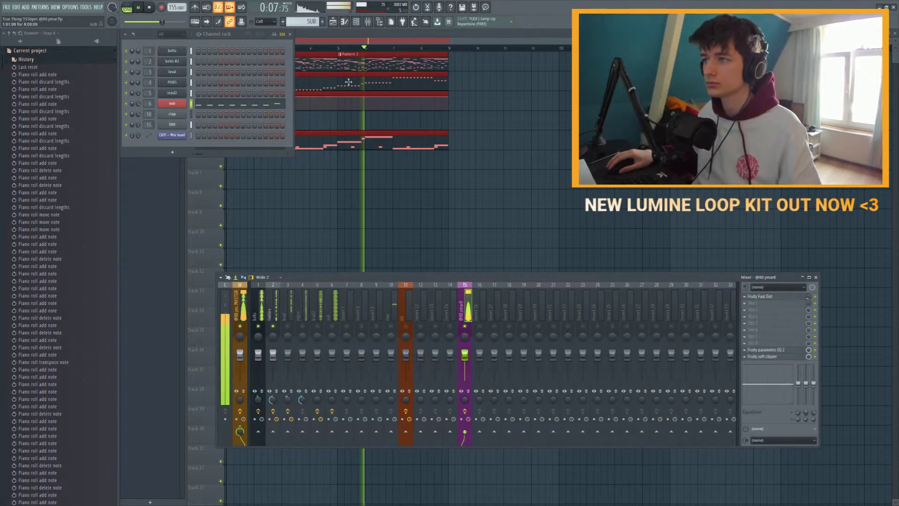
pyautogui.press('F7')
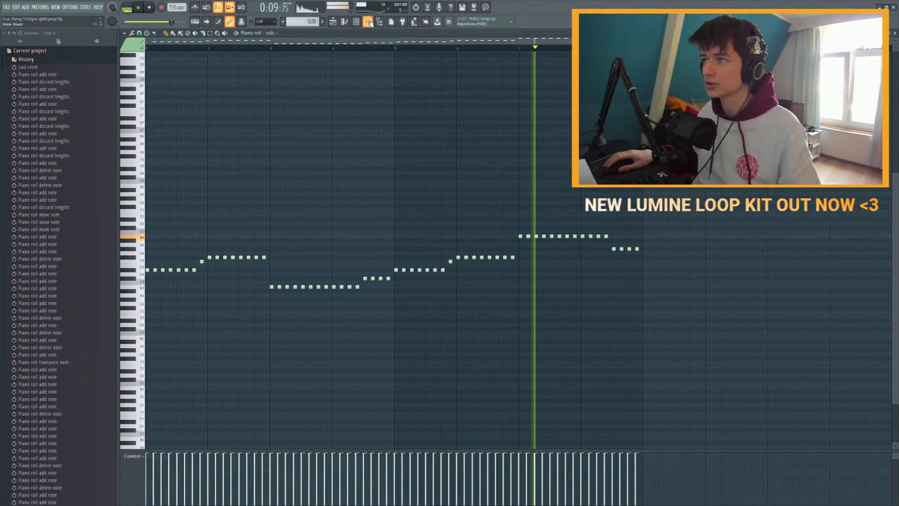
pyautogui.press('F6')
pyautogui.press('F9')
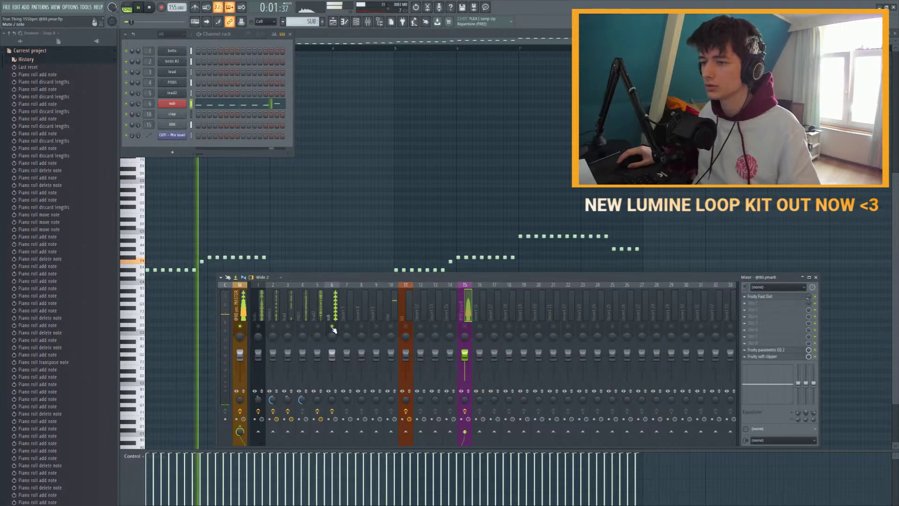
# Step: Return the sub notes to their original octave and replay the soloed sub line
pyautogui.press('F7')
pyautogui.scroll(-3, 360, 223)
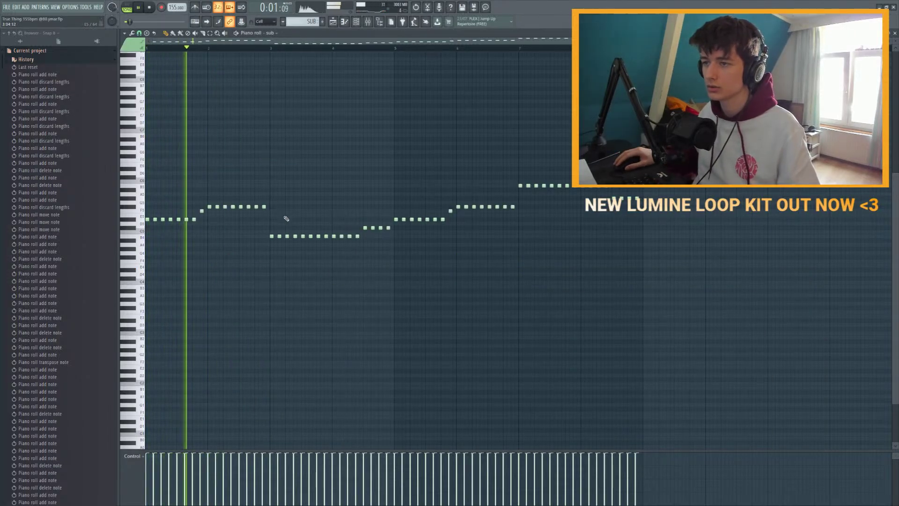
pyautogui.moveTo(275, 216); pyautogui.dragTo(214, 188)
pyautogui.hotkey('ctrl', 'Down')
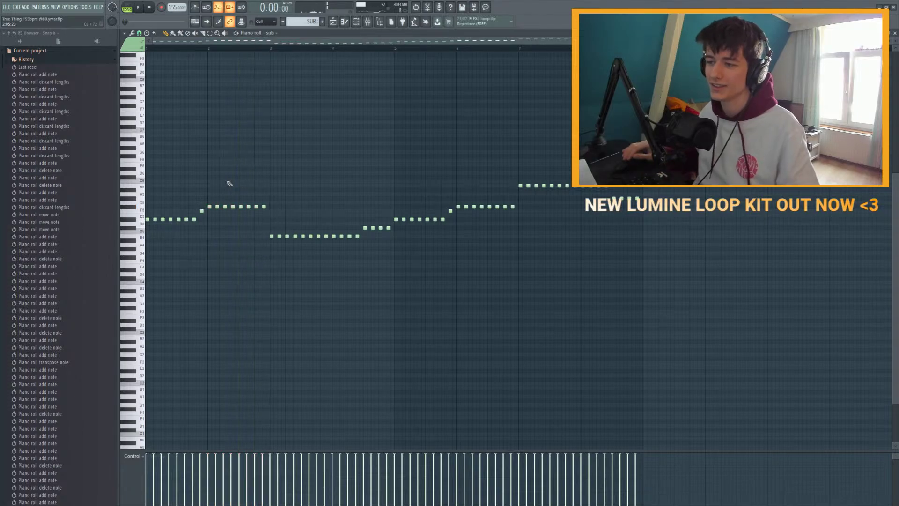
pyautogui.hotkey('ctrl', 'a')
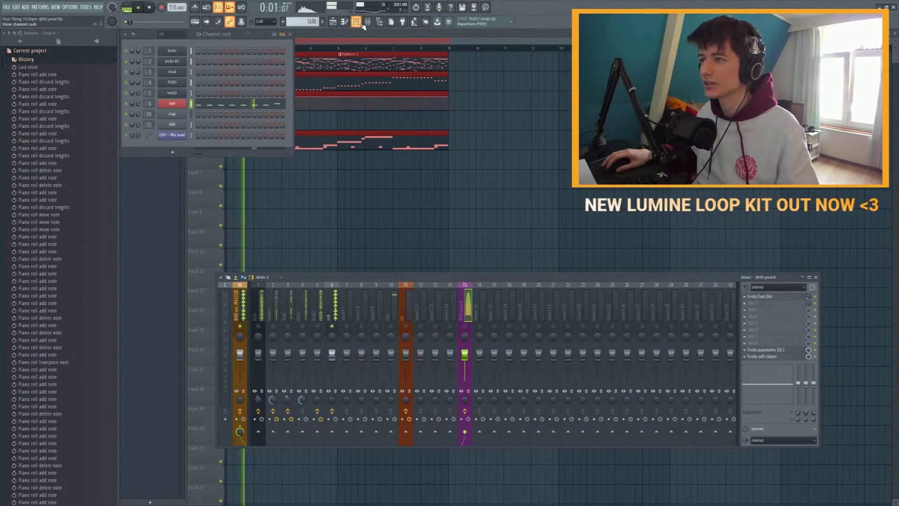
# Step: Check the sub mixer track's EQ by ear, mute the sub channel, and end the track's solo
pyautogui.click(335, 313)
pyautogui.click(772, 357)
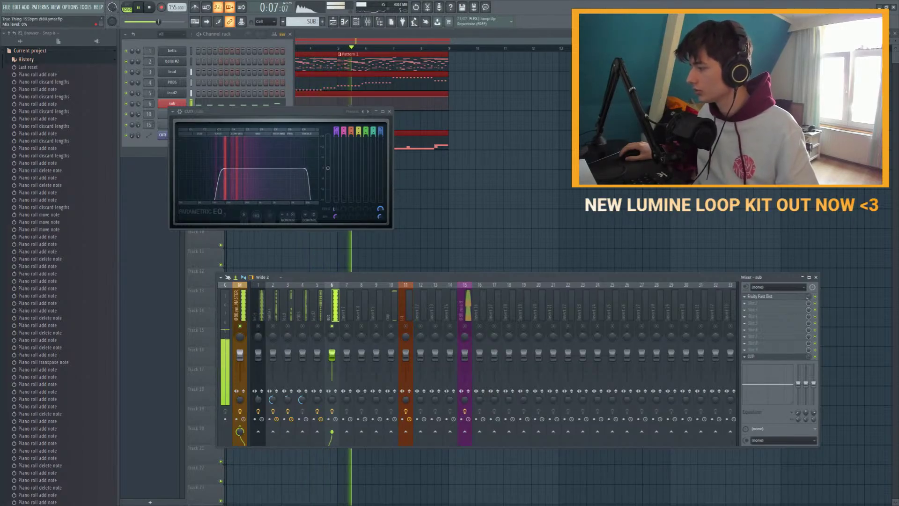
pyautogui.click(388, 112)
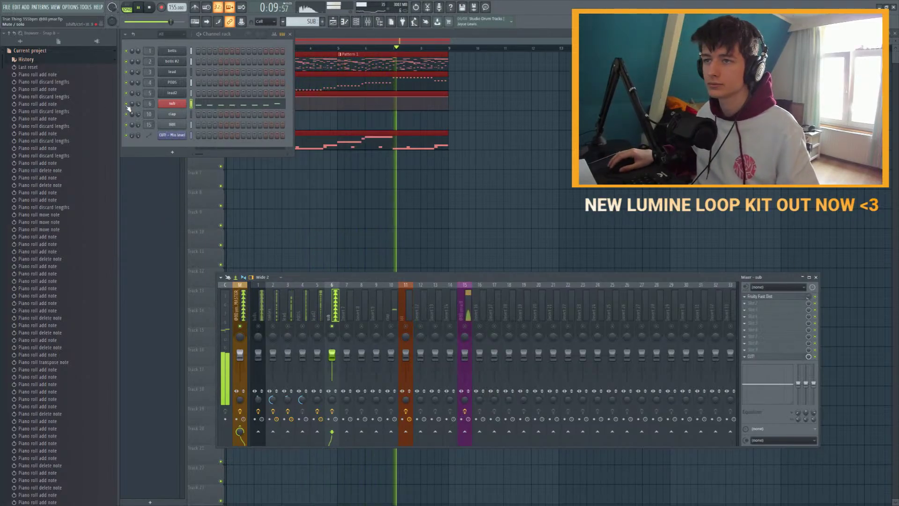
pyautogui.rightClick(331, 325)
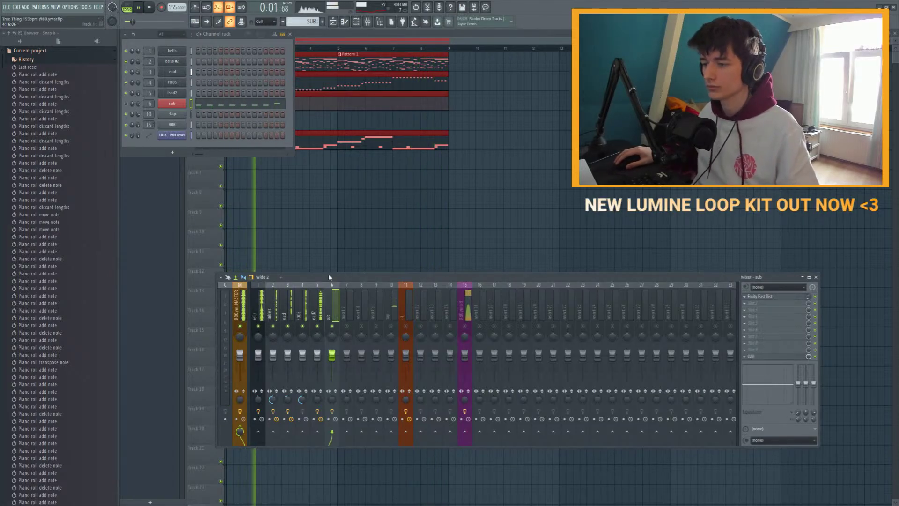
# Step: Give the low-pass band of the lead2 track's Fruity parametric EQ 2 a gentler slope at about 1252 Hz
pyautogui.click(317, 310)
pyautogui.click(778, 356)
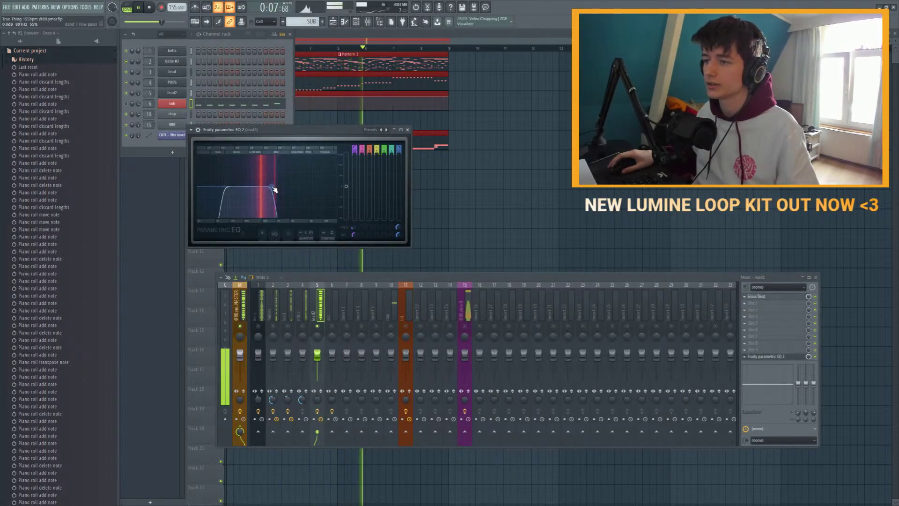
pyautogui.scroll(5, 274, 189)
pyautogui.moveTo(275, 190); pyautogui.dragTo(283, 190)
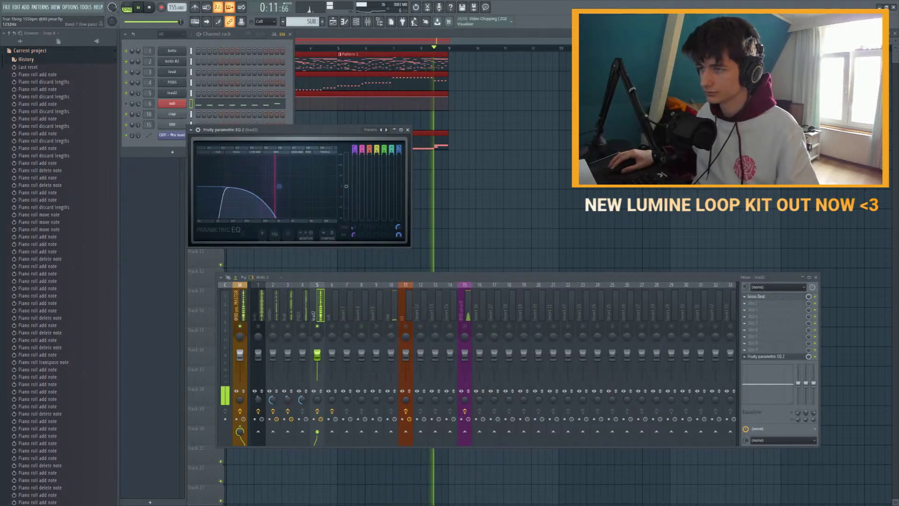
pyautogui.click(407, 130)
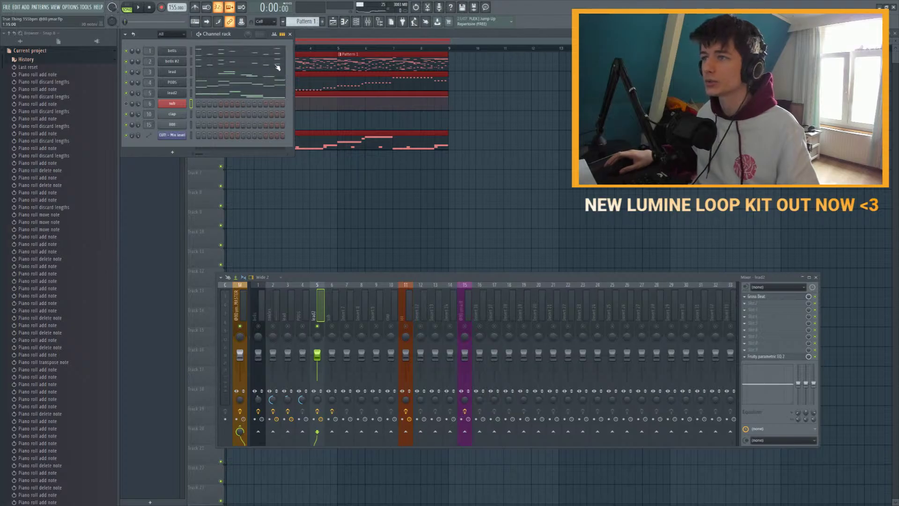
# Step: Look over the lead2 notes in the piano roll and play the soloed lead2 line
pyautogui.click(219, 91)
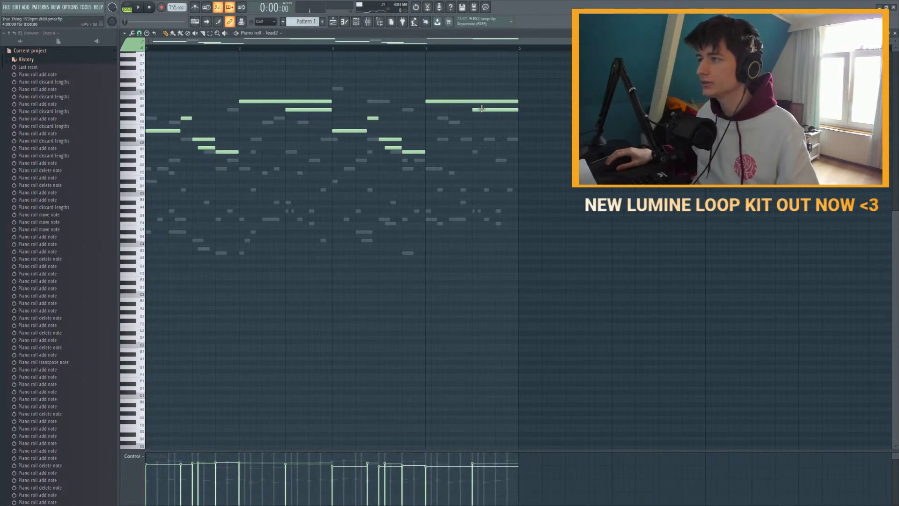
pyautogui.press('F7')
pyautogui.press('space')
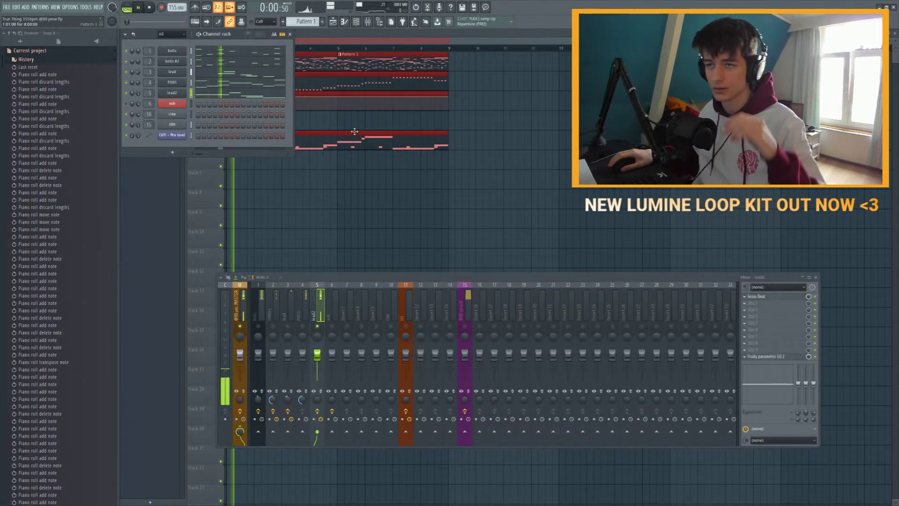
pyautogui.press('space')
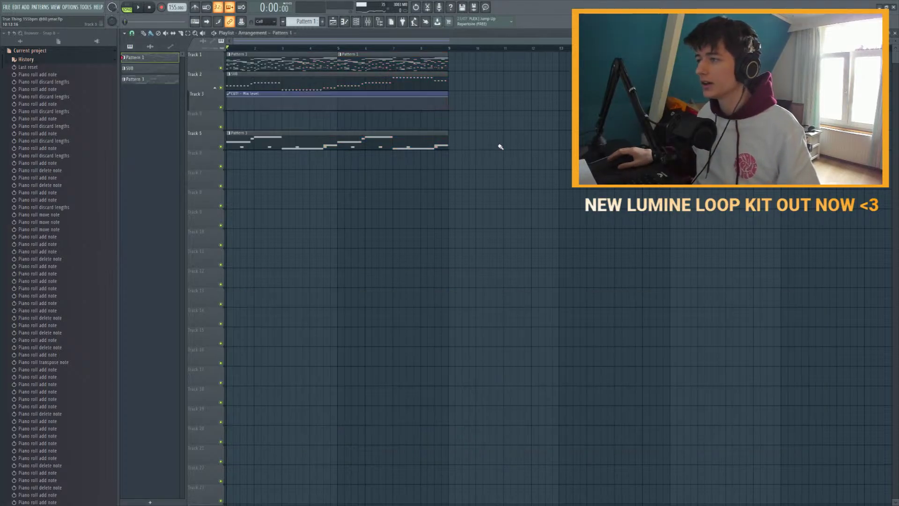
# Step: Bring up the channel rack and mixer over the playlist and end the lead2 mixer track's solo
pyautogui.press('F9')
pyautogui.press('F6')
pyautogui.press('F12')
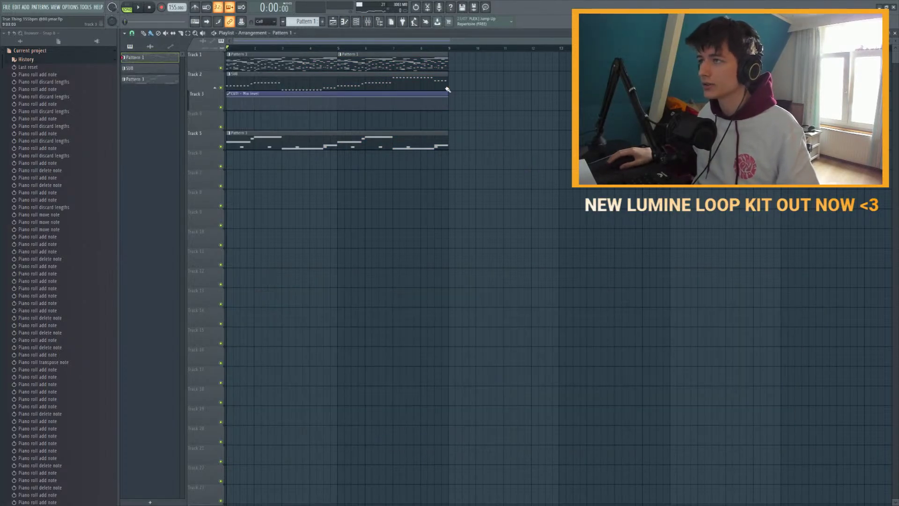
pyautogui.click(365, 24)
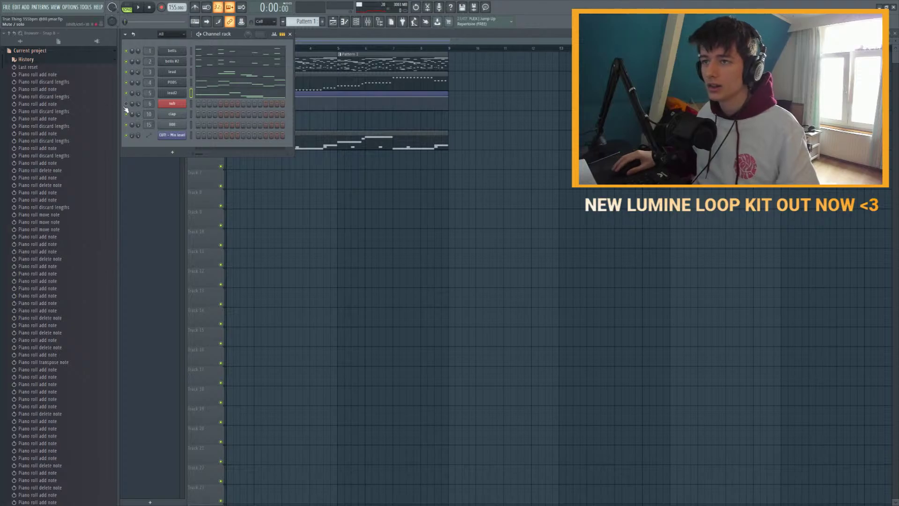
pyautogui.click(368, 23)
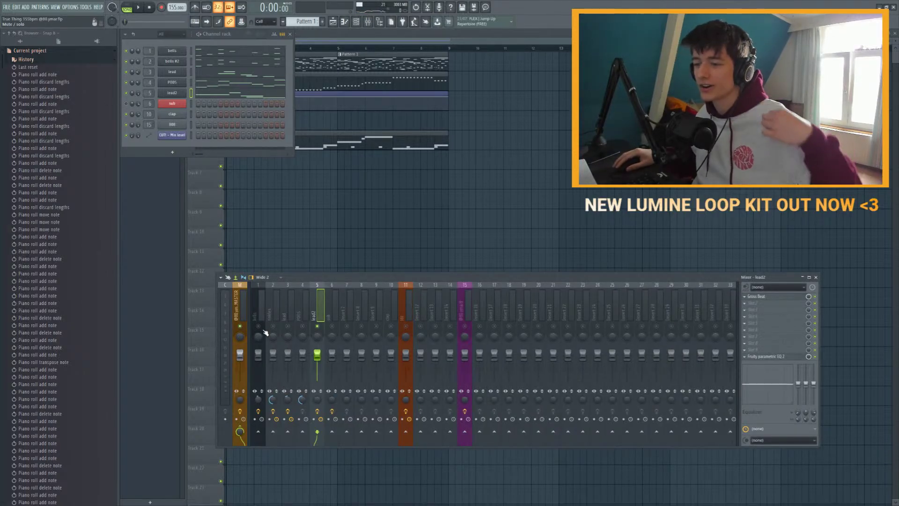
pyautogui.hotkey('alt', 's')
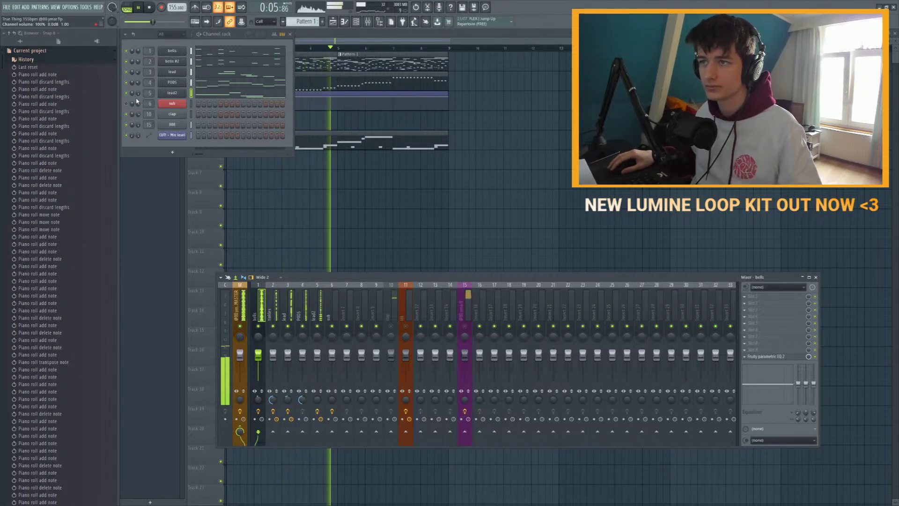
# Step: Check the lead2 notes during playback of the full mix, with the channel rack and mixer shown
pyautogui.click(205, 96)
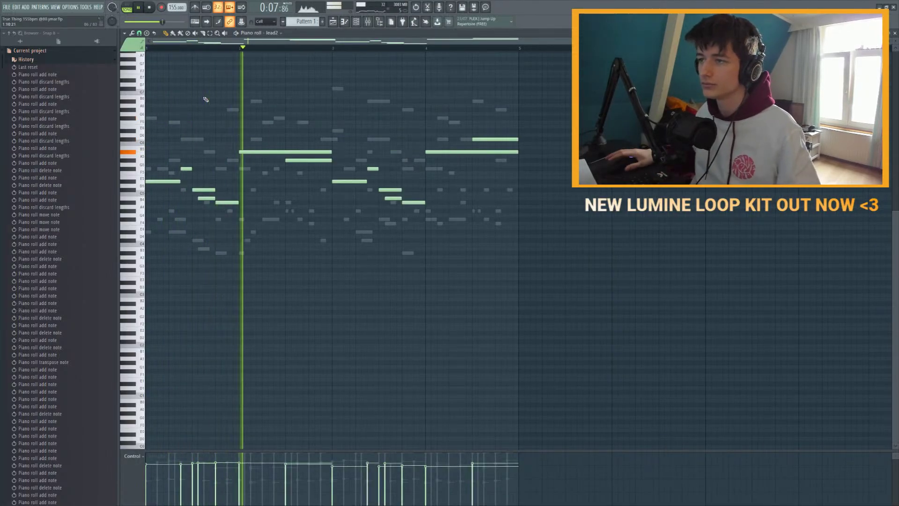
pyautogui.press('F6')
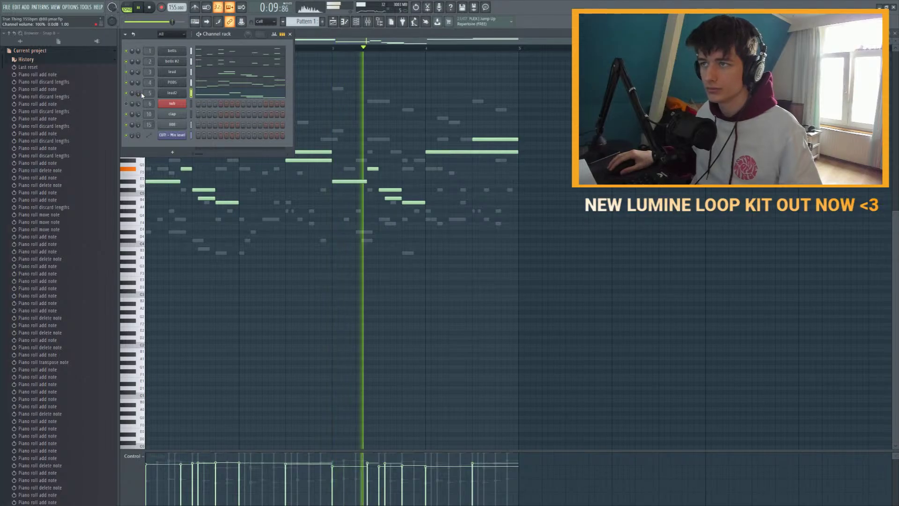
pyautogui.press('F9')
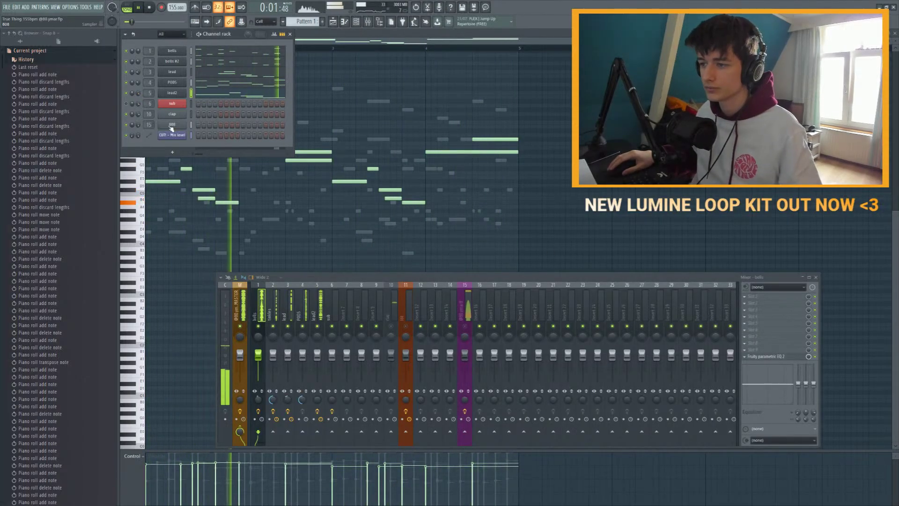
# Step: Collapse the project history in the browser and move the sub mixer track from insert 6 to insert 7
pyautogui.click(66, 51)
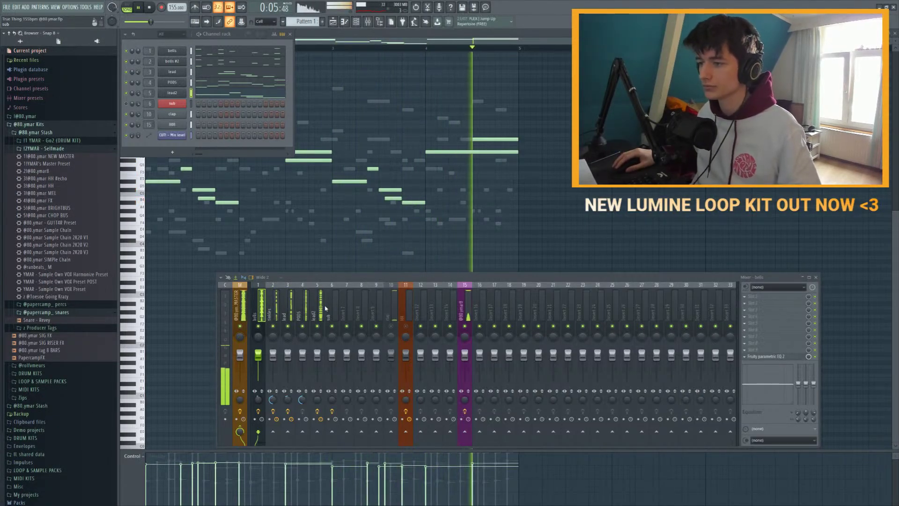
pyautogui.click(335, 311)
pyautogui.hotkey('alt', 'Right')
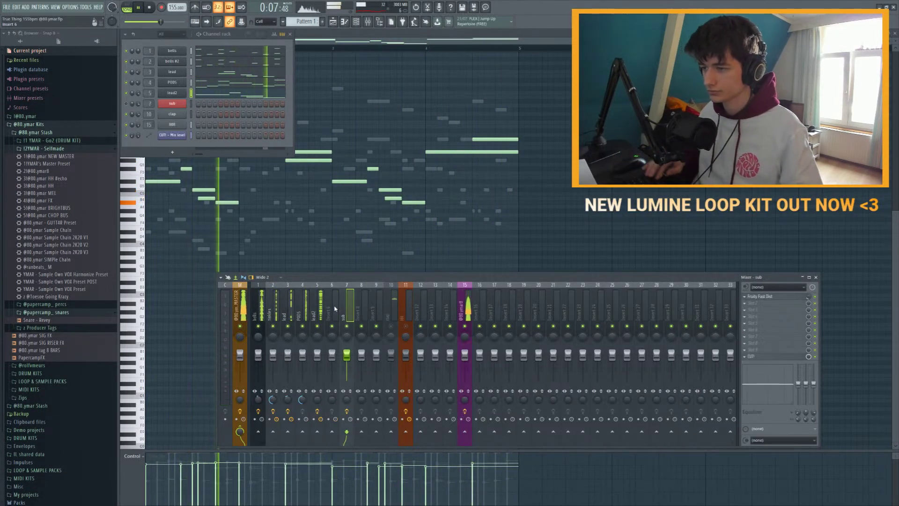
# Step: Steepen the low-pass band's slope in lead2's Fruity parametric EQ 2 and lower the lead2 channel volume to about 63%
pyautogui.click(317, 309)
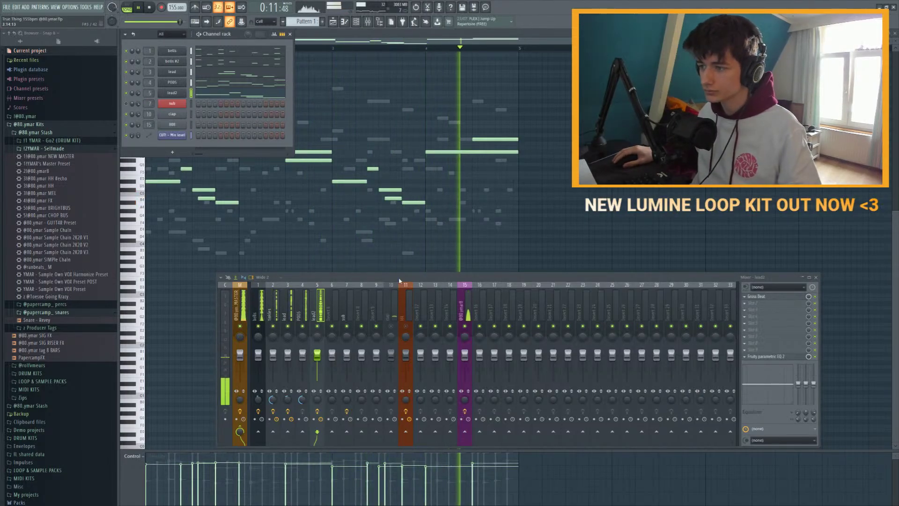
pyautogui.click(757, 357)
pyautogui.press('space')
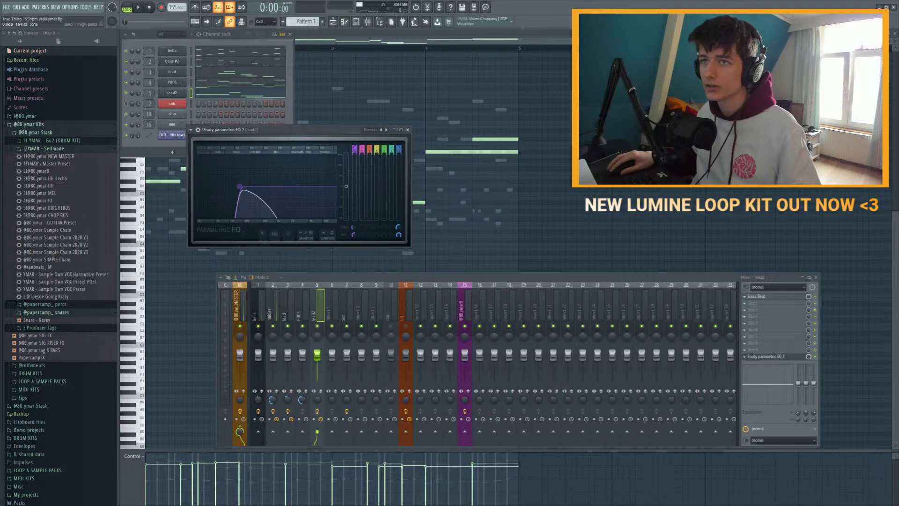
pyautogui.click(401, 130)
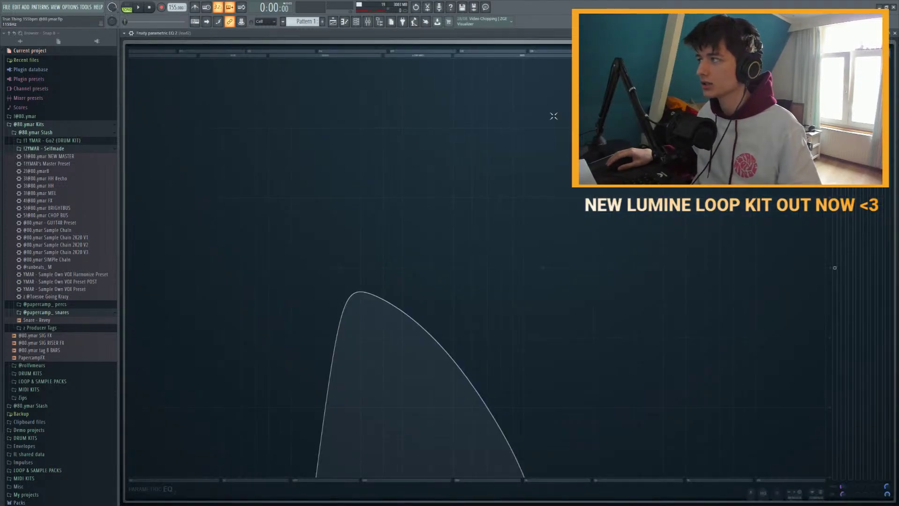
pyautogui.press('space')
pyautogui.click(552, 115)
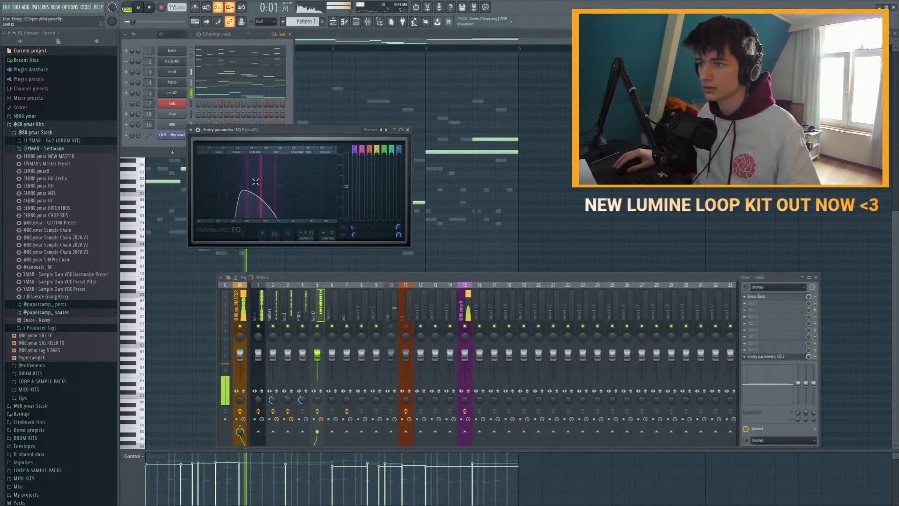
pyautogui.moveTo(274, 193)
pyautogui.mouseDown()
pyautogui.moveTo(286, 187)
pyautogui.moveTo(303, 199)
pyautogui.moveTo(262, 206)
pyautogui.moveTo(225, 191)
pyautogui.moveTo(277, 193)
pyautogui.moveTo(268, 187)
pyautogui.mouseUp()
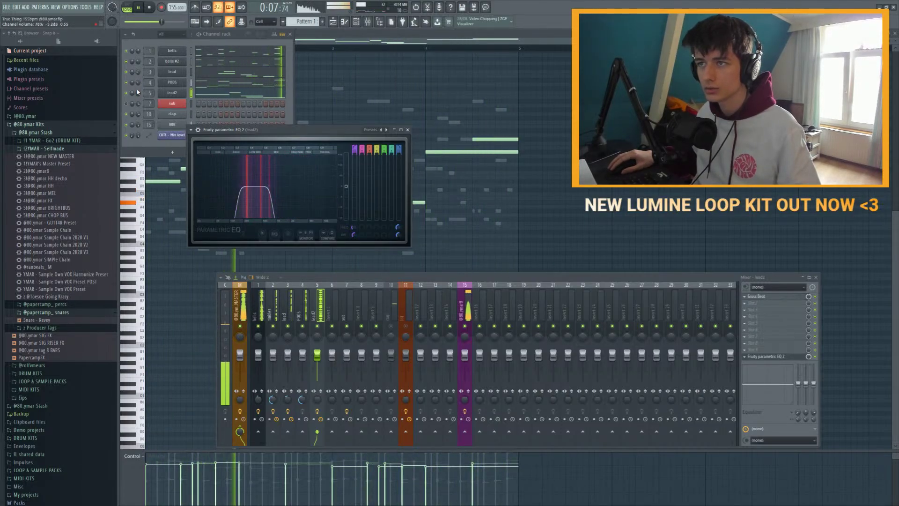
pyautogui.moveTo(139, 93); pyautogui.dragTo(138, 106)
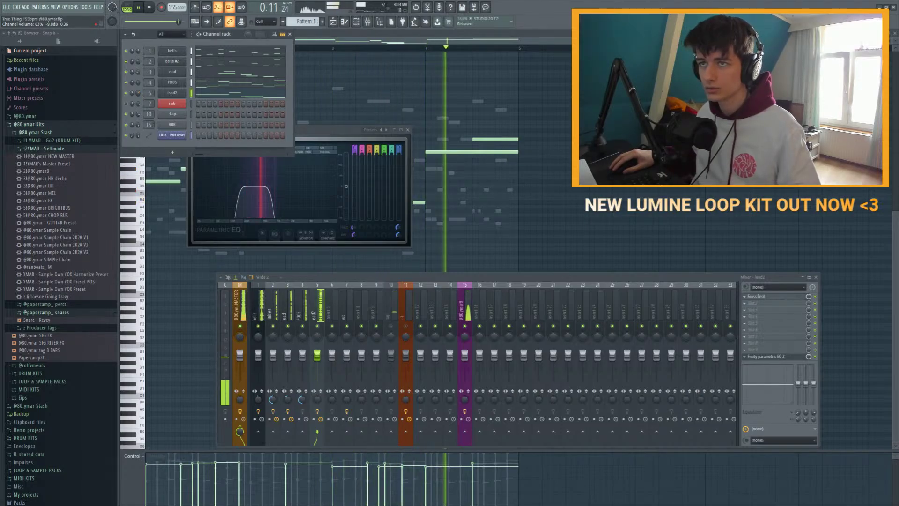
pyautogui.click(407, 130)
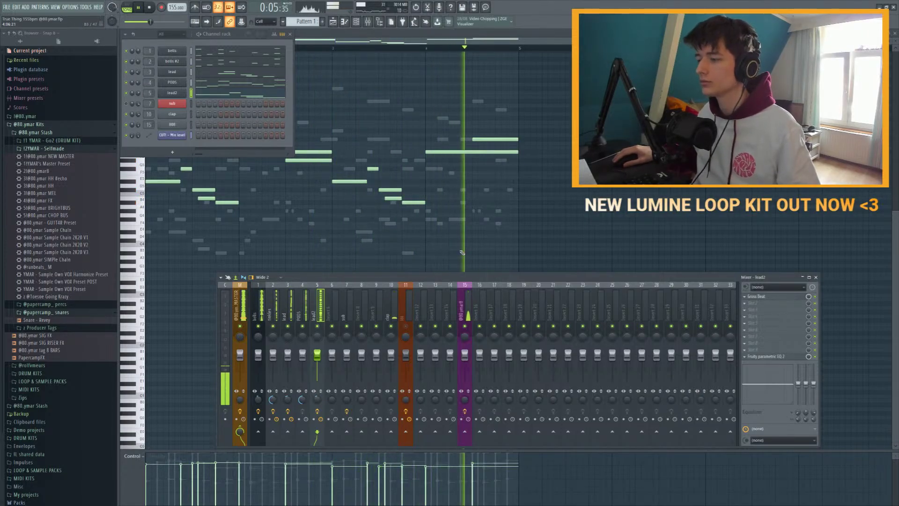
# Step: Inspect the 808 channel's sampler settings, close them, and replay the beat
pyautogui.click(176, 125)
pyautogui.press('space')
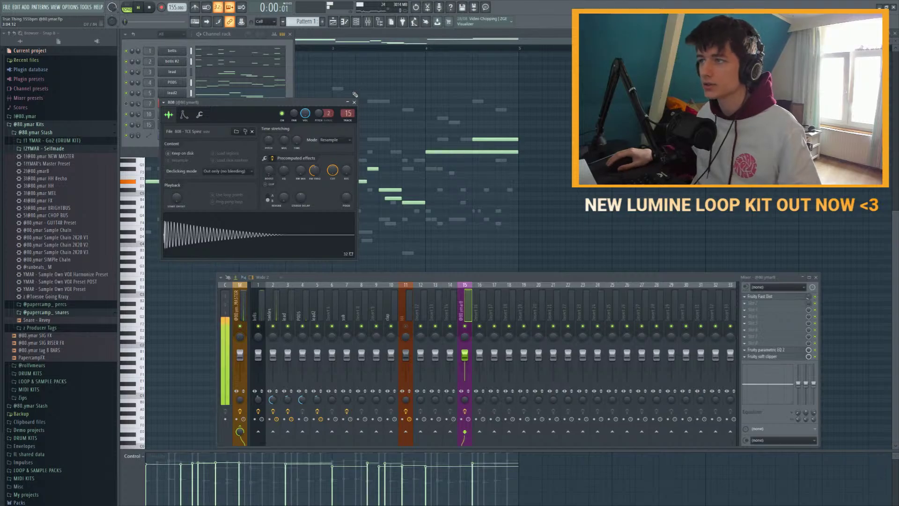
pyautogui.click(355, 102)
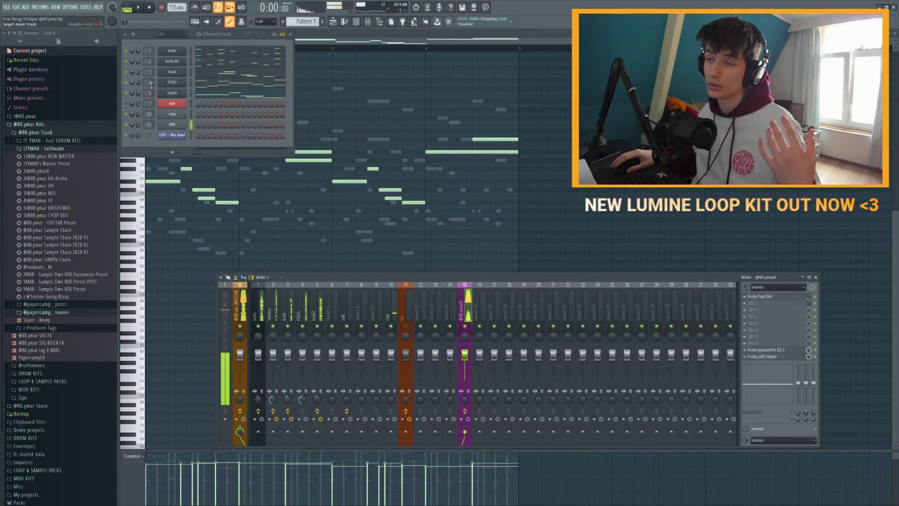
pyautogui.press('space')
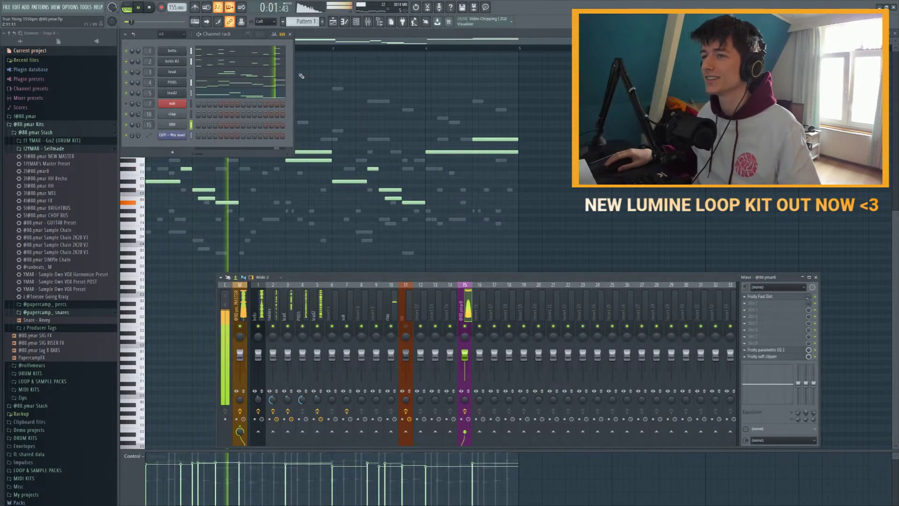
# Step: Listen with the channel rack filtered to the Melody group, collapse the 12YMAR - Selfmade folder, stop playback, and show all channels again
pyautogui.scroll(-1, 172, 34)
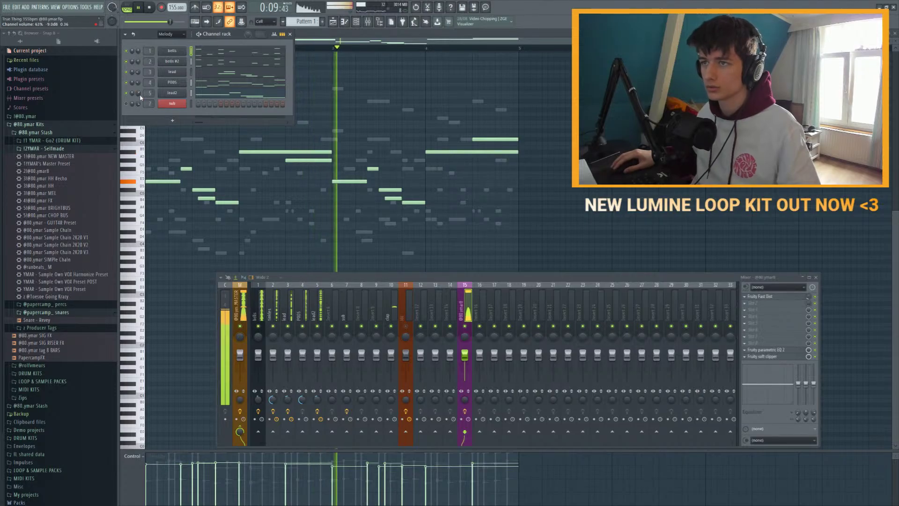
pyautogui.click(290, 34)
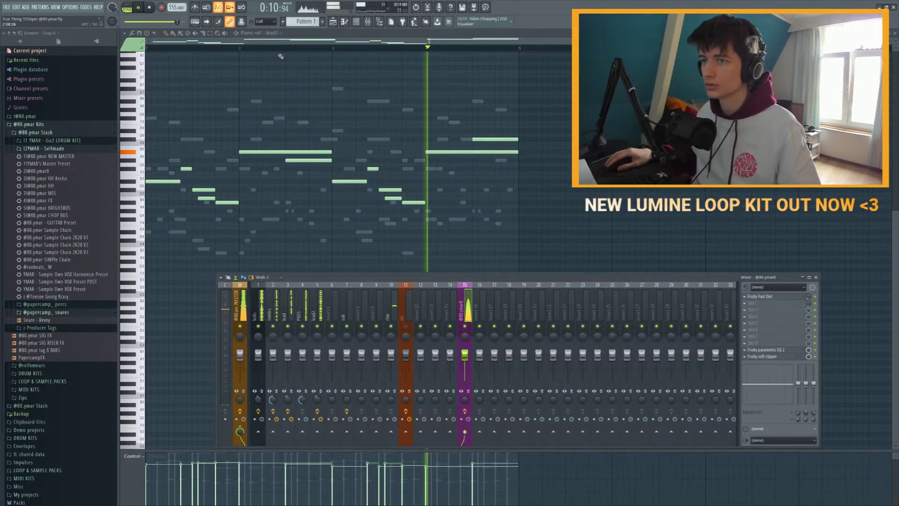
pyautogui.click(50, 141)
pyautogui.click(50, 142)
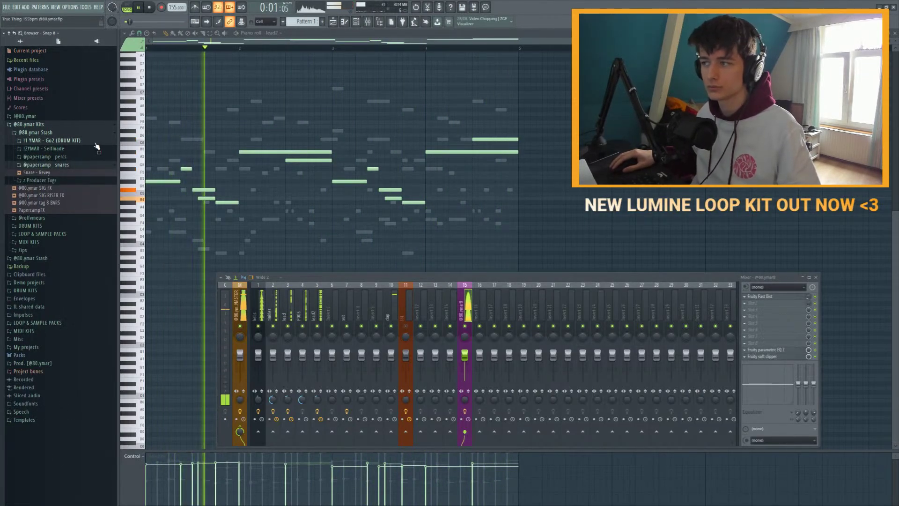
pyautogui.press('F6')
pyautogui.press('space')
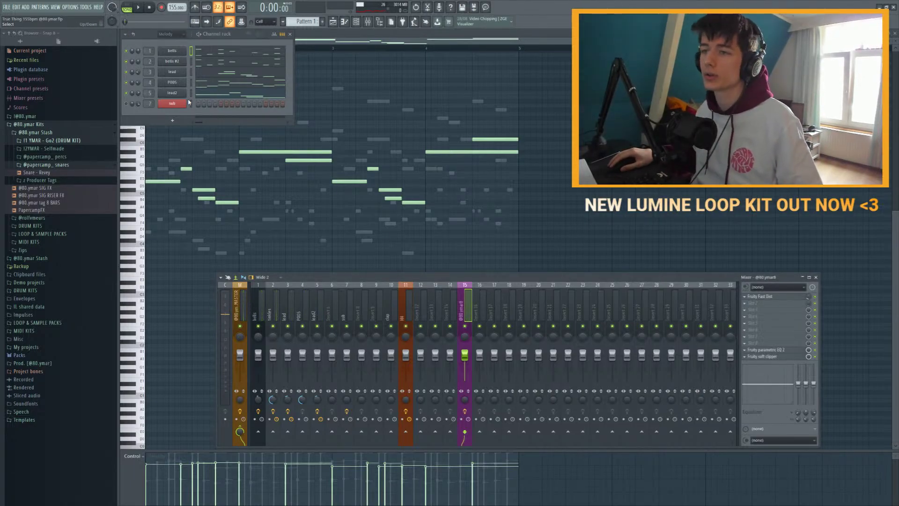
pyautogui.scroll(1, 169, 40)
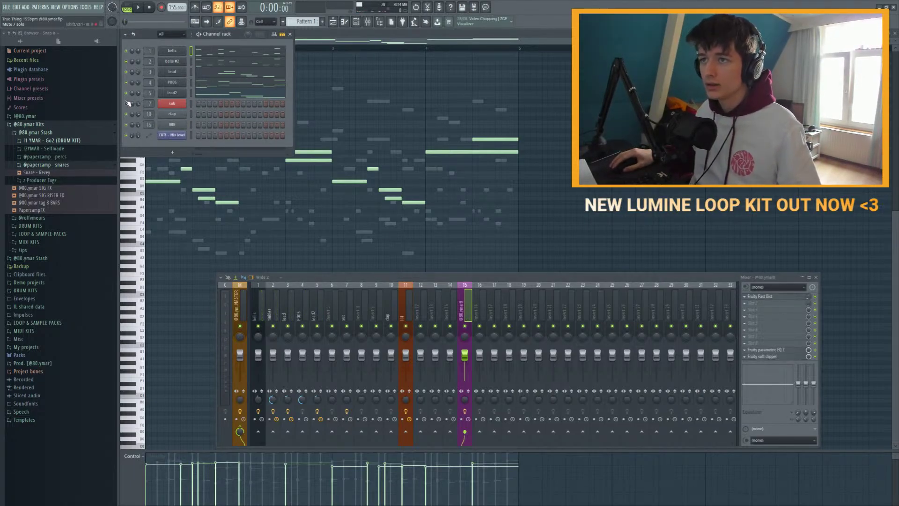
# Step: Switch to Pattern 3 and show its clap and 808 channels over the playlist during playback
pyautogui.click(357, 23)
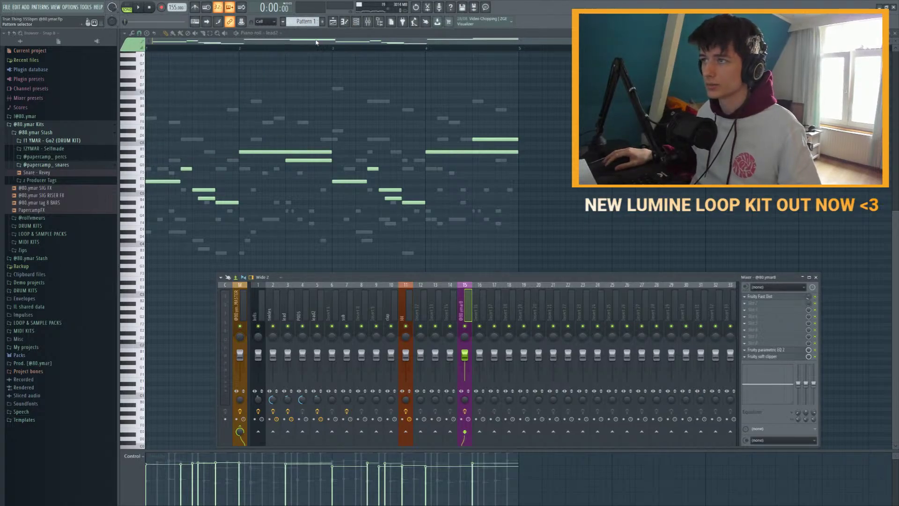
pyautogui.click(333, 22)
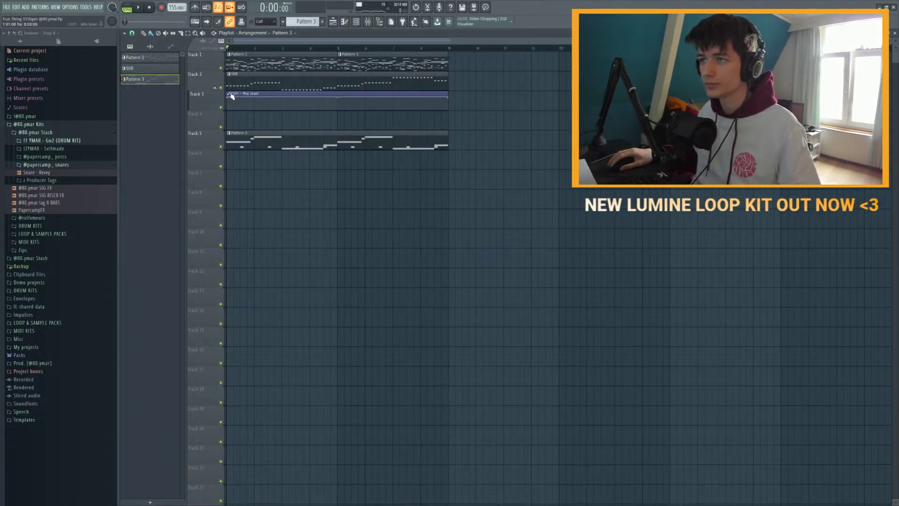
pyautogui.press('F6')
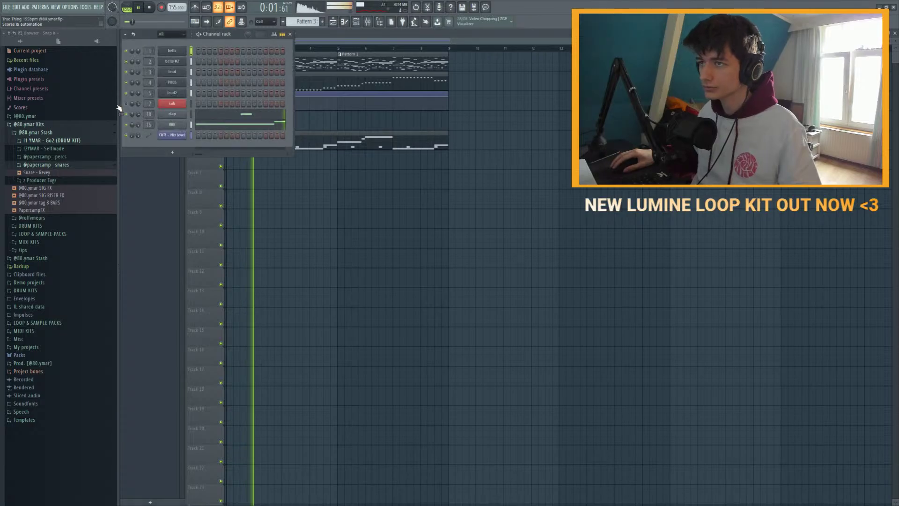
# Step: Add the Kick - Best Rack sample from the YMAR - Go2 drum kit's Kicks folder as a new channel
pyautogui.click(53, 149)
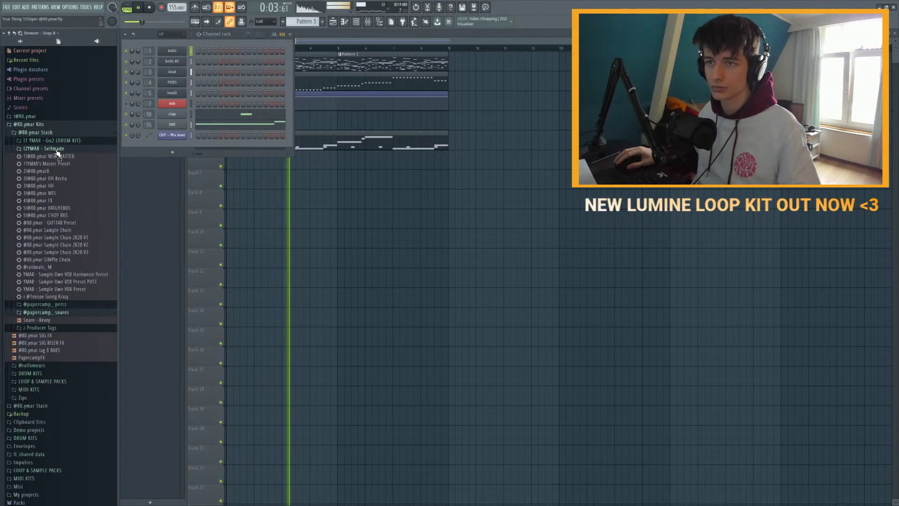
pyautogui.click(49, 149)
pyautogui.click(49, 149)
pyautogui.click(50, 149)
pyautogui.click(52, 140)
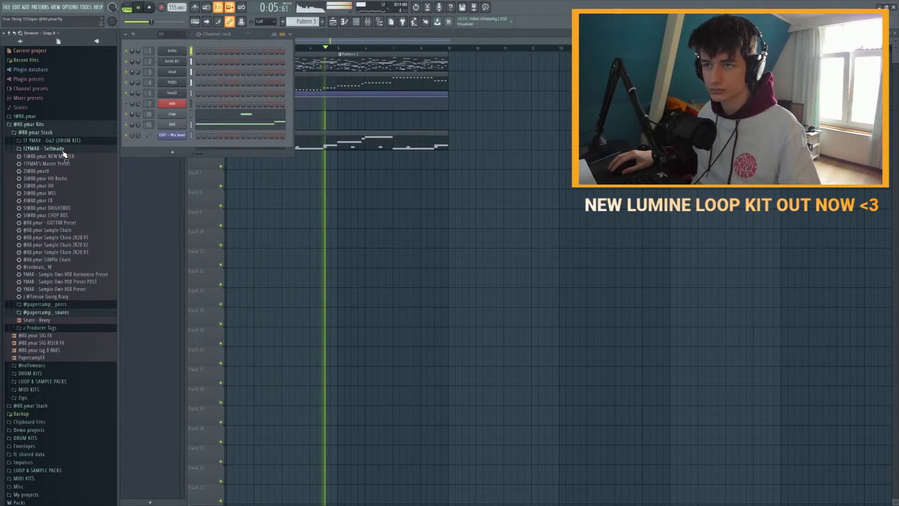
pyautogui.click(50, 181)
pyautogui.moveTo(47, 188); pyautogui.dragTo(188, 152)
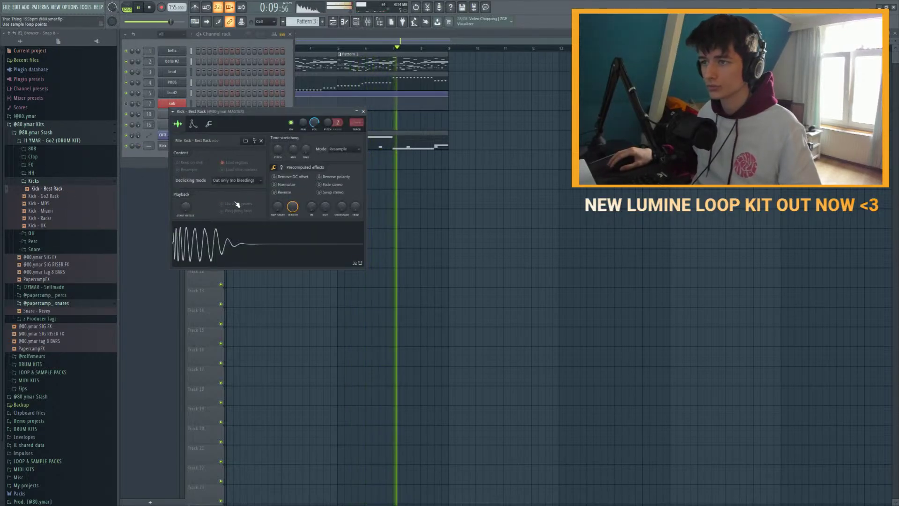
# Step: View the new kick sample's envelope settings and rename its channel to "kick"
pyautogui.click(192, 124)
pyautogui.click(179, 148)
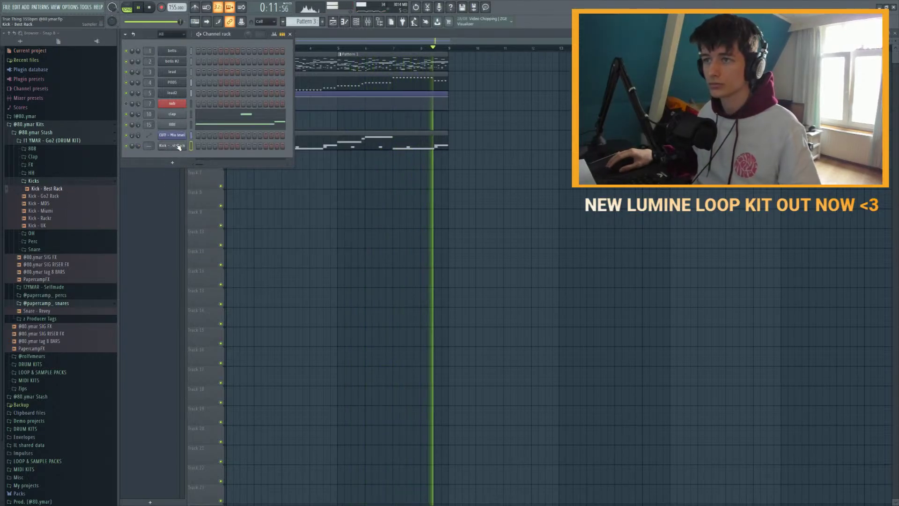
pyautogui.press('F2')
pyautogui.write('kick')
pyautogui.press('Return')
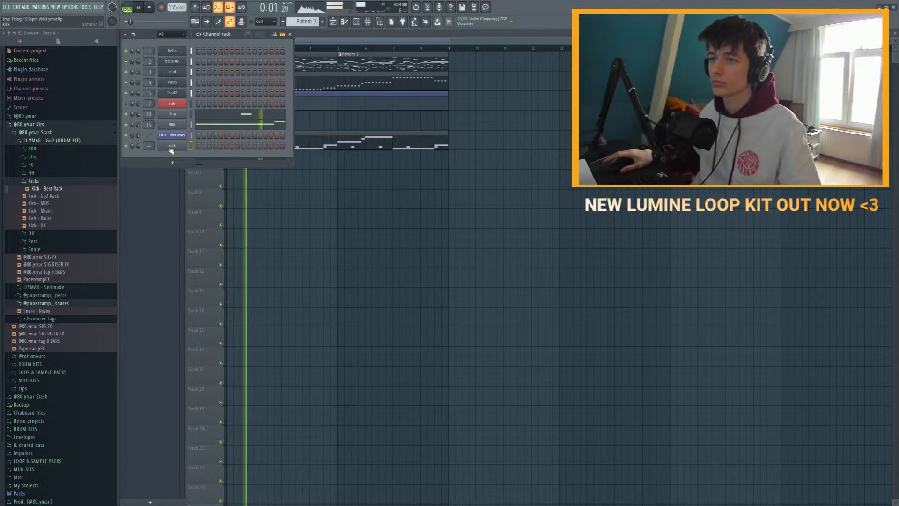
# Step: Route the kick channel to mixer track 17, check its empty piano roll, and show only the drum channels in the channel rack
pyautogui.hotkey('ctrl', 'l')
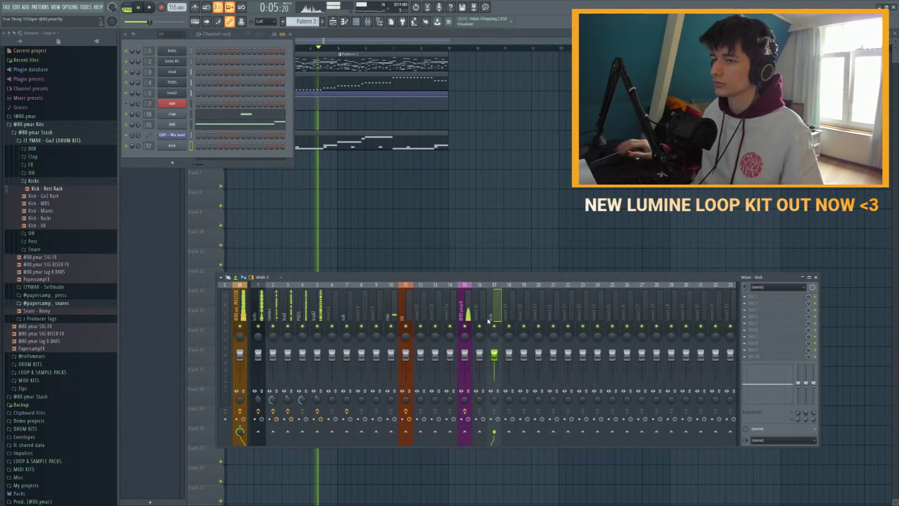
pyautogui.press('F7')
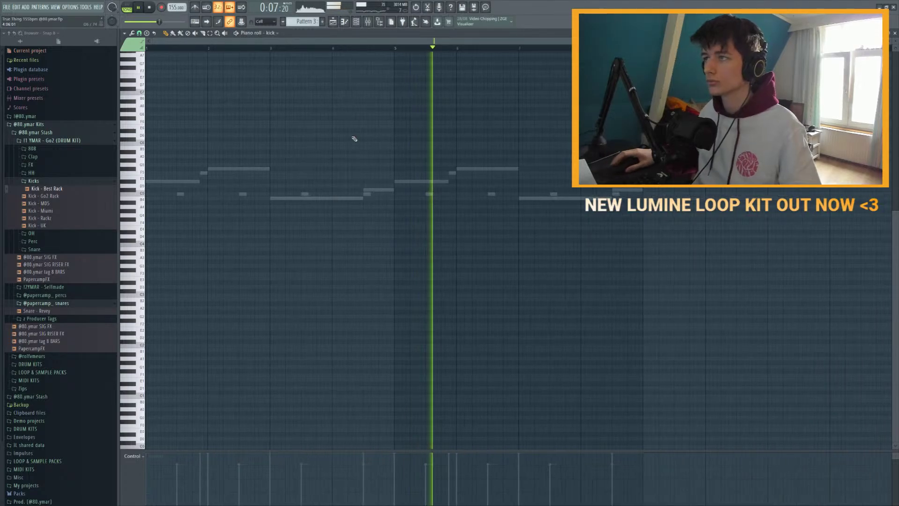
pyautogui.click(356, 22)
pyautogui.press('F7')
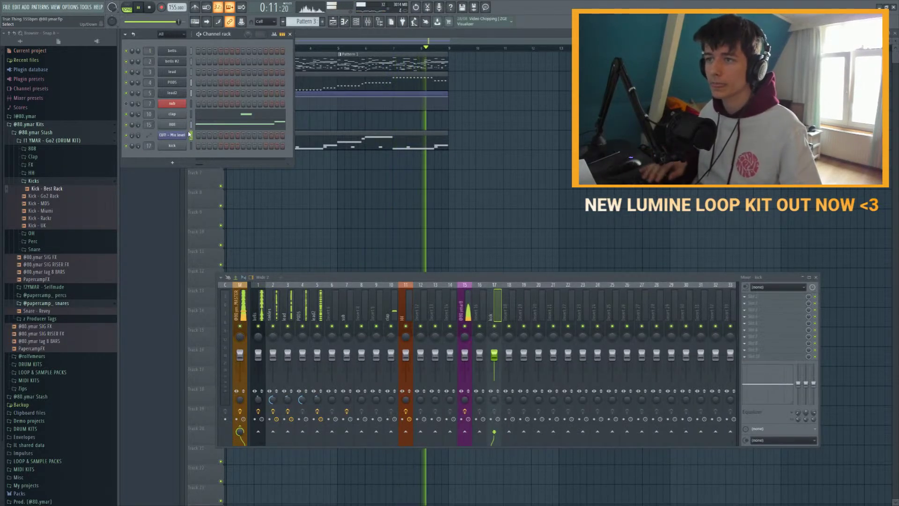
pyautogui.click(191, 135)
pyautogui.hotkey('alt', 'Up')
pyautogui.hotkey('alt', 'Up')
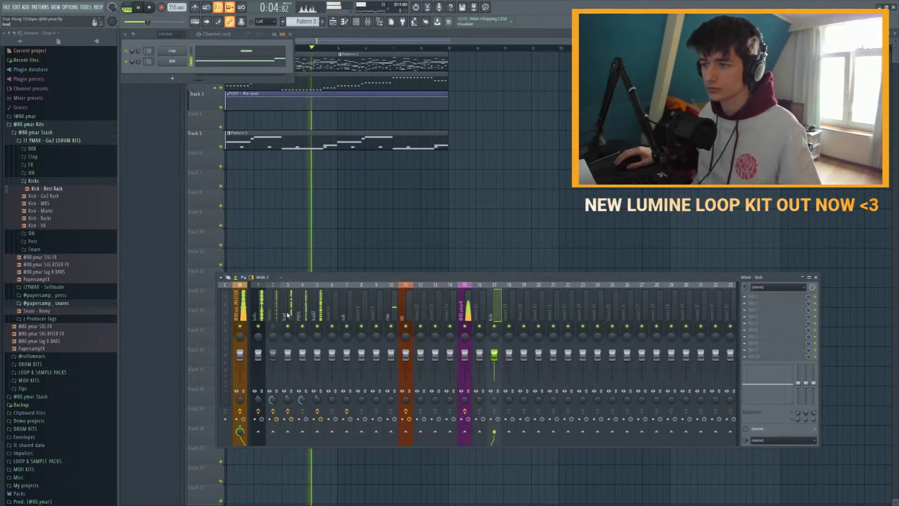
# Step: Route the melody mixer tracks into a melody bus on mixer track 6 and check the bus in solo
pyautogui.click(318, 309)
pyautogui.keyDown('shift'); pyautogui.click(257, 302); pyautogui.keyUp('shift')
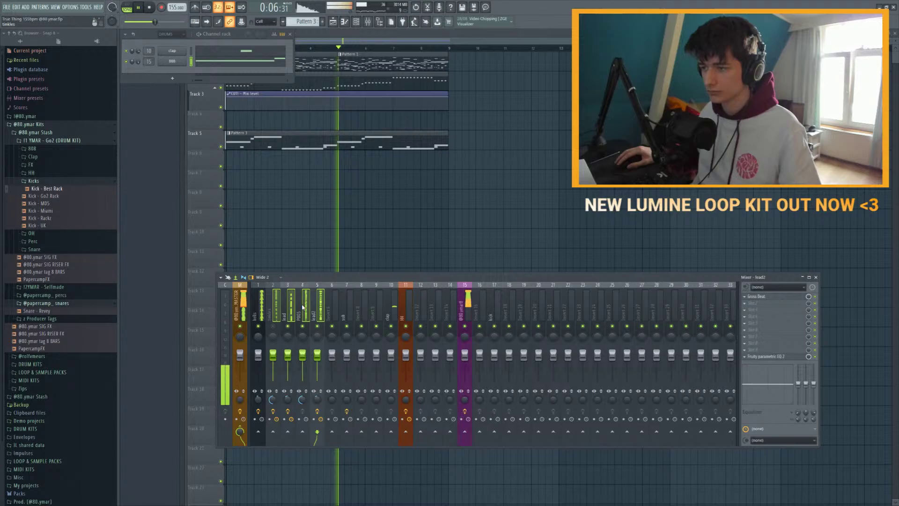
pyautogui.click(347, 431)
pyautogui.click(334, 304)
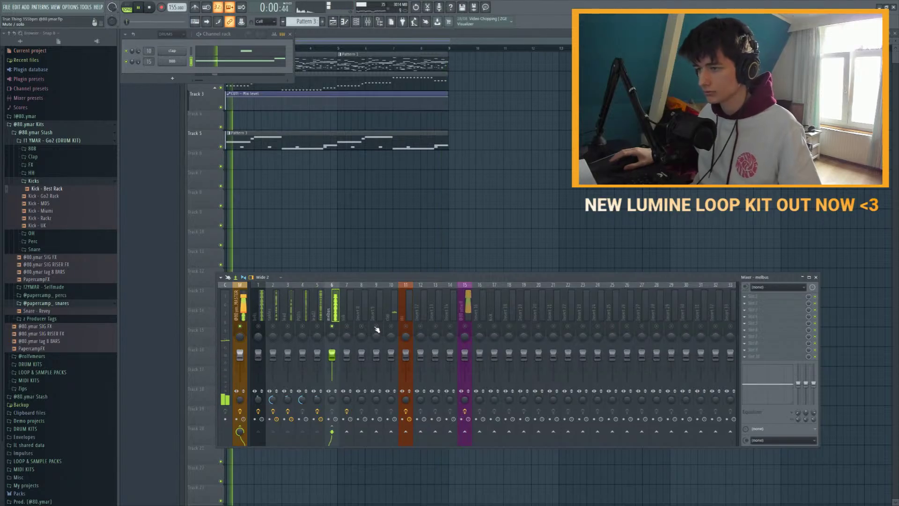
pyautogui.rightClick(330, 327)
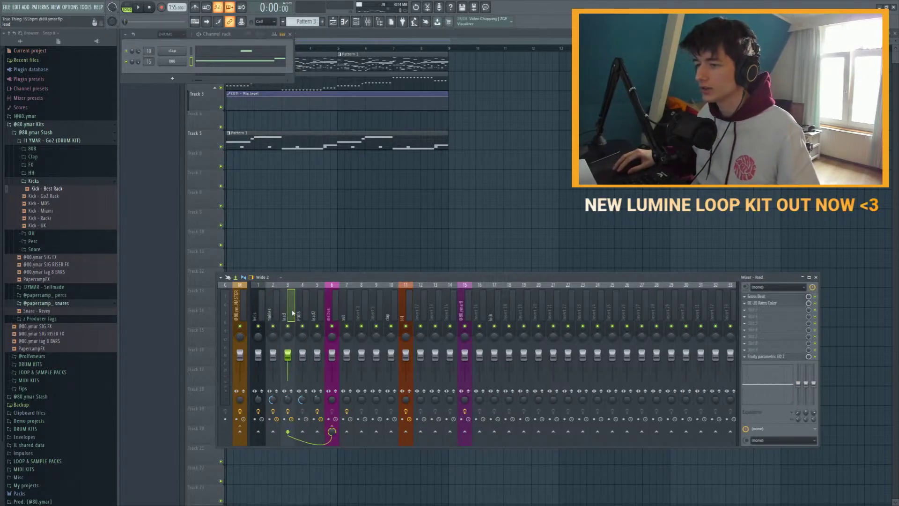
# Step: Cut the melody bus's low end with its built-in mixer EQ while listening, and stop playback
pyautogui.press('space')
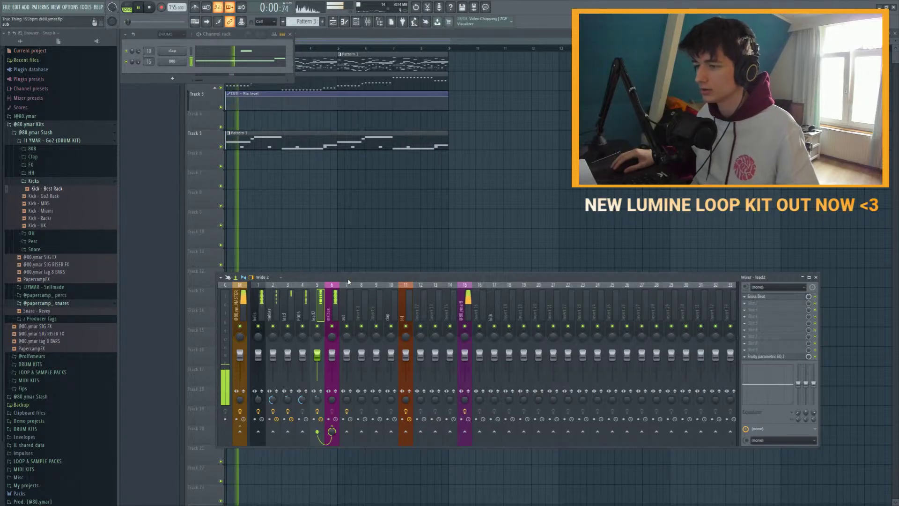
pyautogui.click(337, 329)
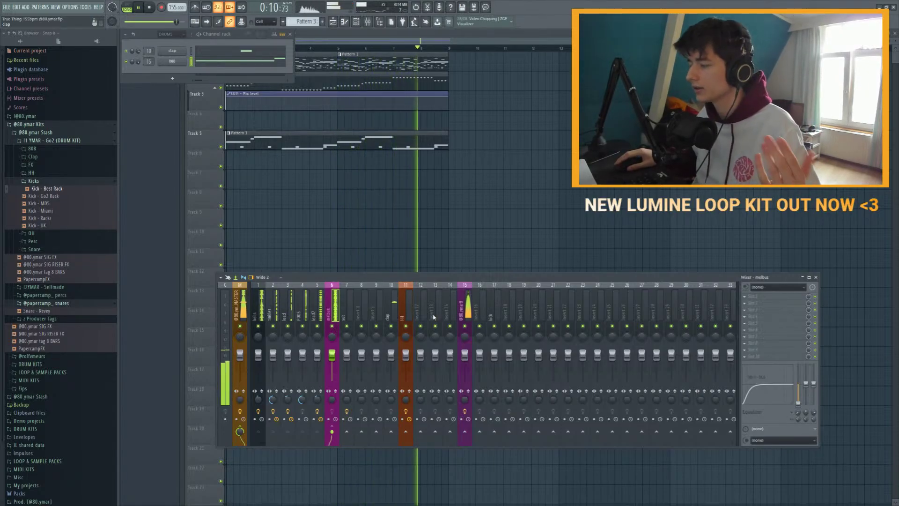
pyautogui.press('space')
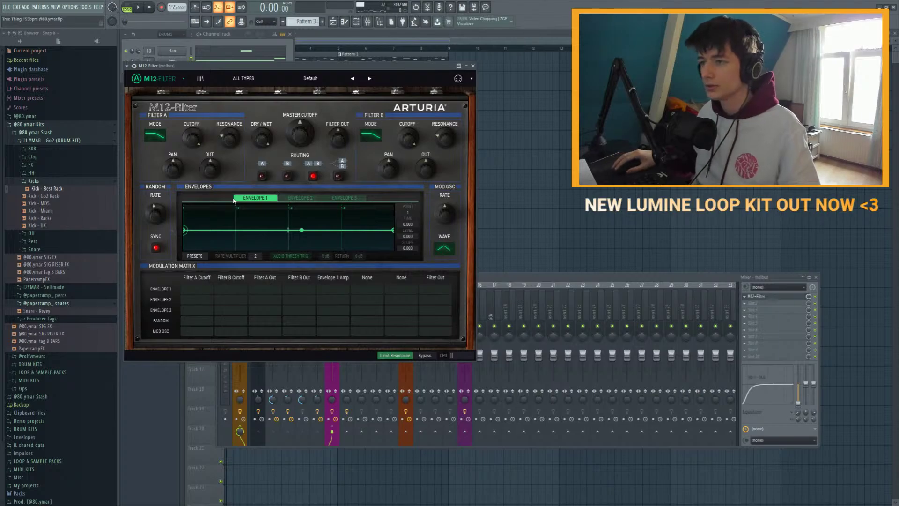
# Step: Load the voice sequence preset in the melody bus's M12-Filter, close the plugin, and play the beat
pyautogui.click(369, 79)
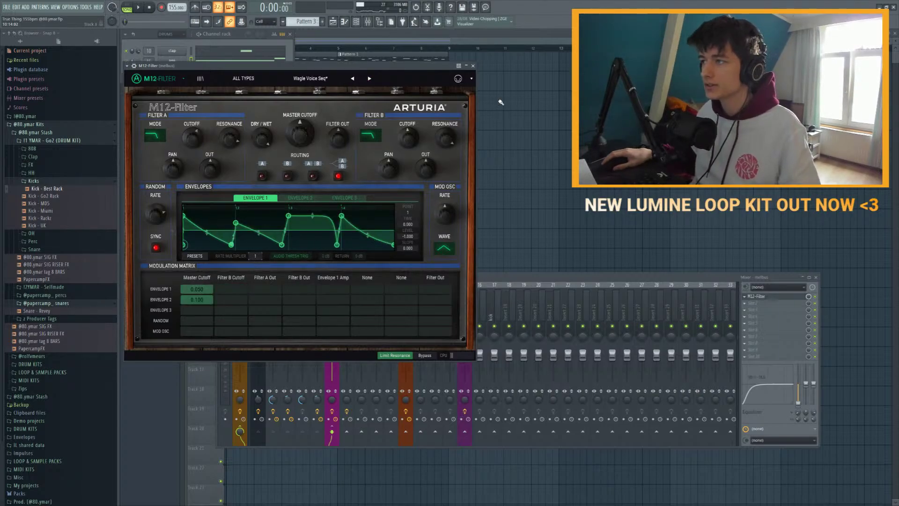
pyautogui.click(473, 66)
pyautogui.press('space')
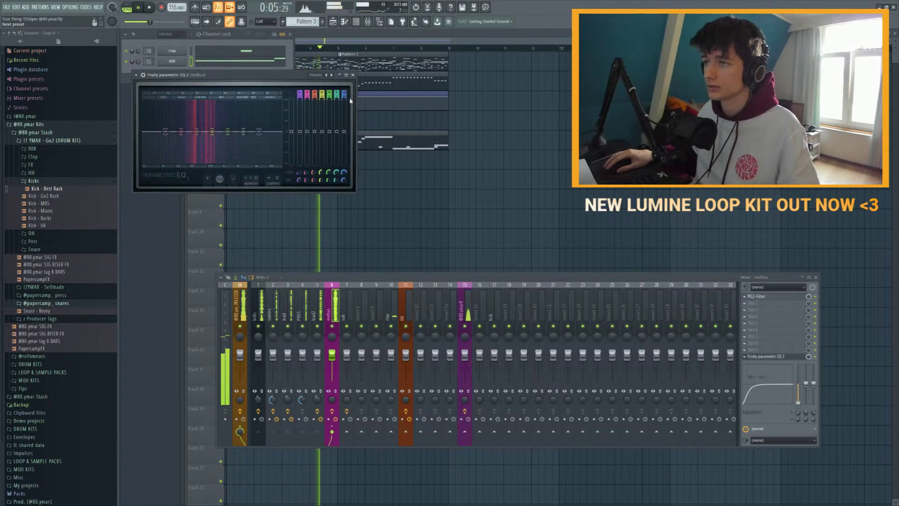
# Step: Load the 20 Hz to 18 kHz cut preset in the melody bus's Fruity parametric EQ 2 and raise the low-cut frequency
pyautogui.click(331, 75)
pyautogui.moveTo(155, 140); pyautogui.dragTo(182, 132)
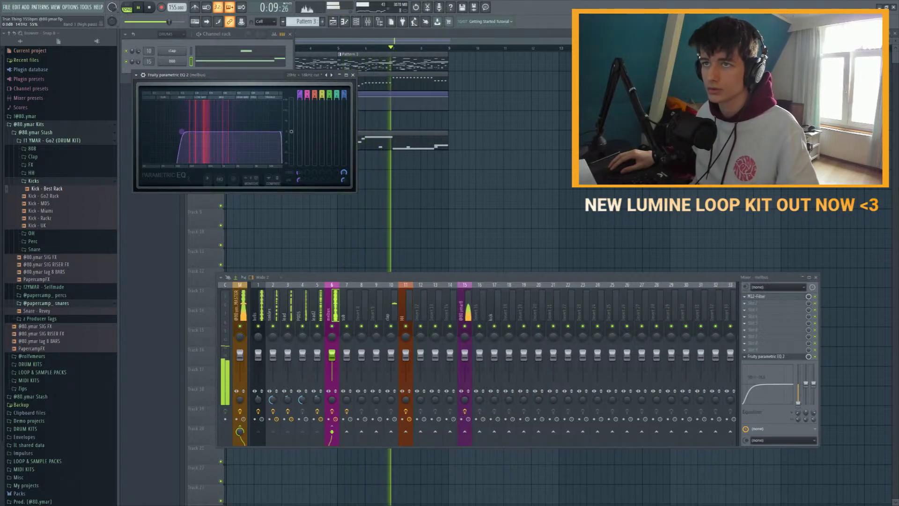
pyautogui.press('Escape')
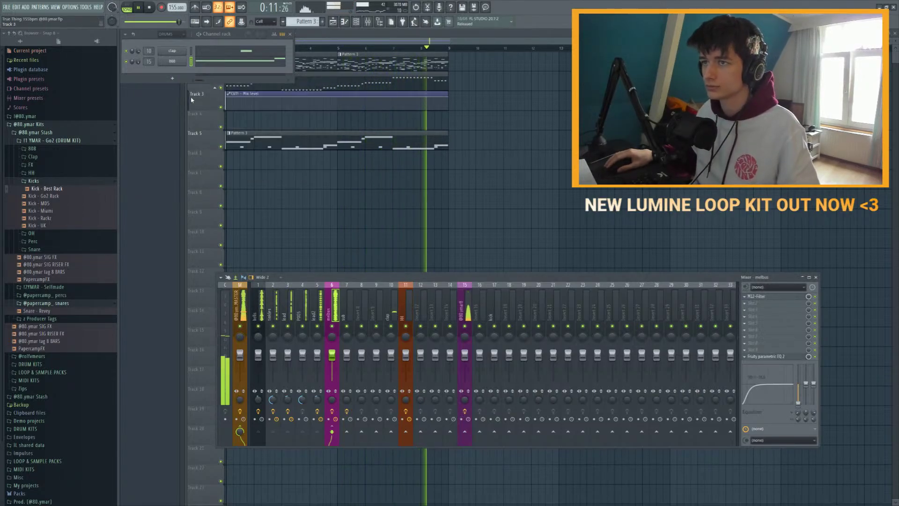
# Step: Add the HH - Hit 1 sample from the drum kit's HH folder as a new channel and apply a quick fade-out
pyautogui.click(33, 181)
pyautogui.click(31, 172)
pyautogui.click(51, 181)
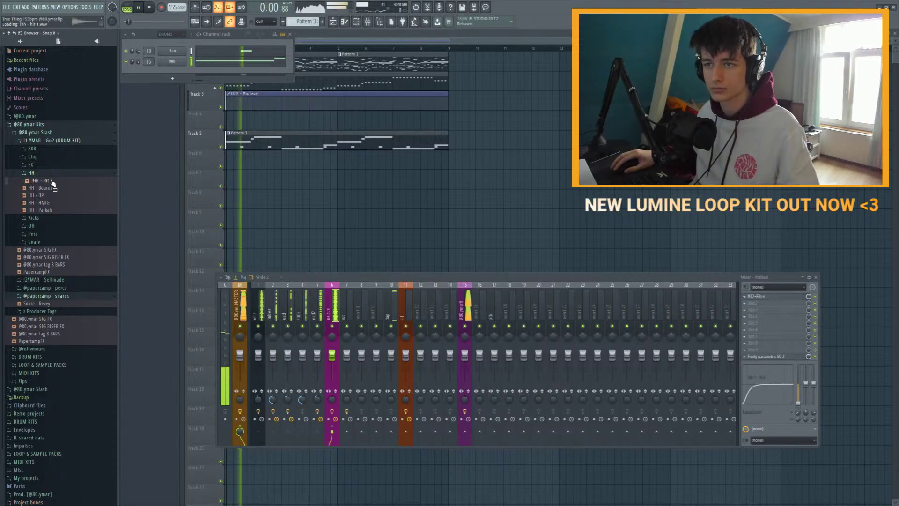
pyautogui.moveTo(50, 180); pyautogui.dragTo(151, 106)
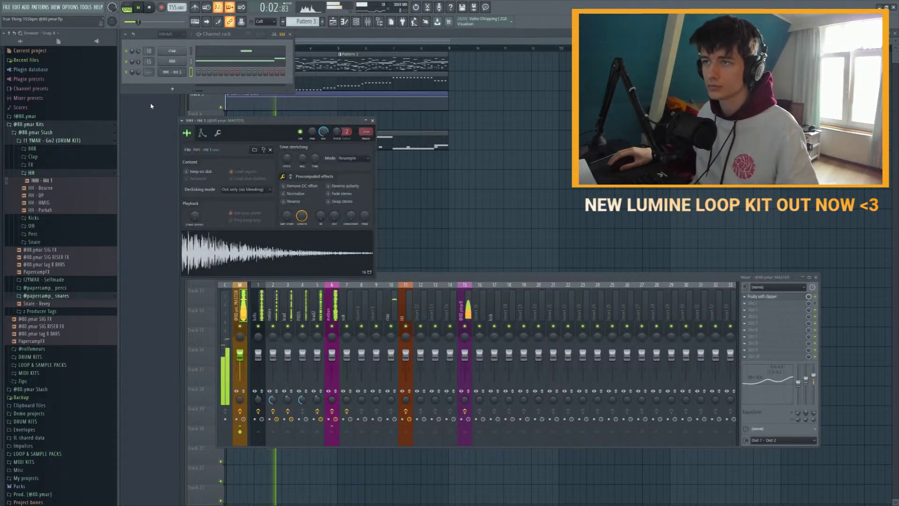
pyautogui.moveTo(334, 216); pyautogui.dragTo(334, 209)
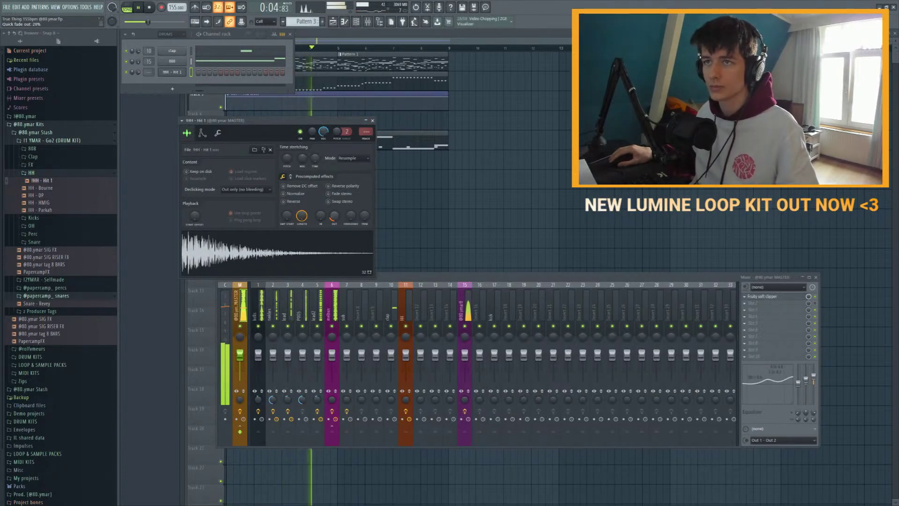
# Step: Rename the hi-hat channel "hh", move it above the 808, stop playback, and route it to mixer track 11
pyautogui.click(177, 72)
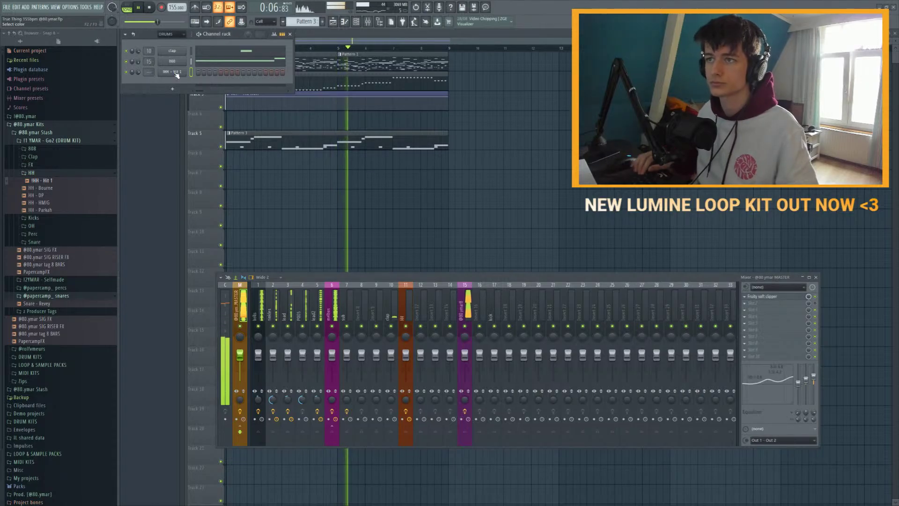
pyautogui.press('F2')
pyautogui.write('hh')
pyautogui.press('Return')
pyautogui.hotkey('alt', 'Up')
pyautogui.click(149, 7)
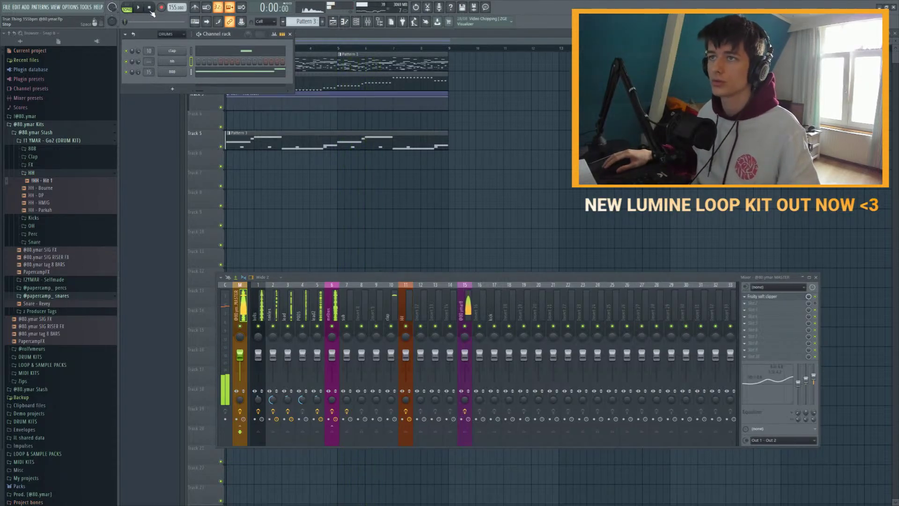
pyautogui.scroll(10, 149, 62)
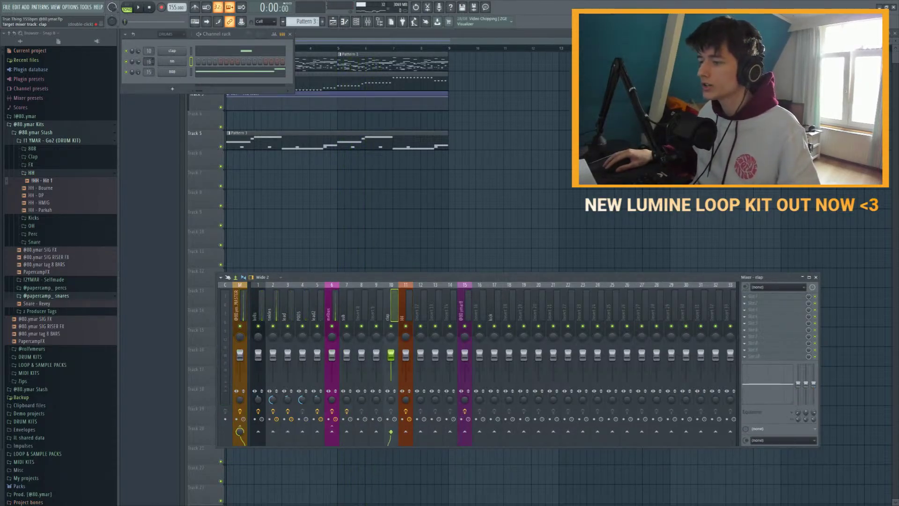
pyautogui.scroll(1, 150, 61)
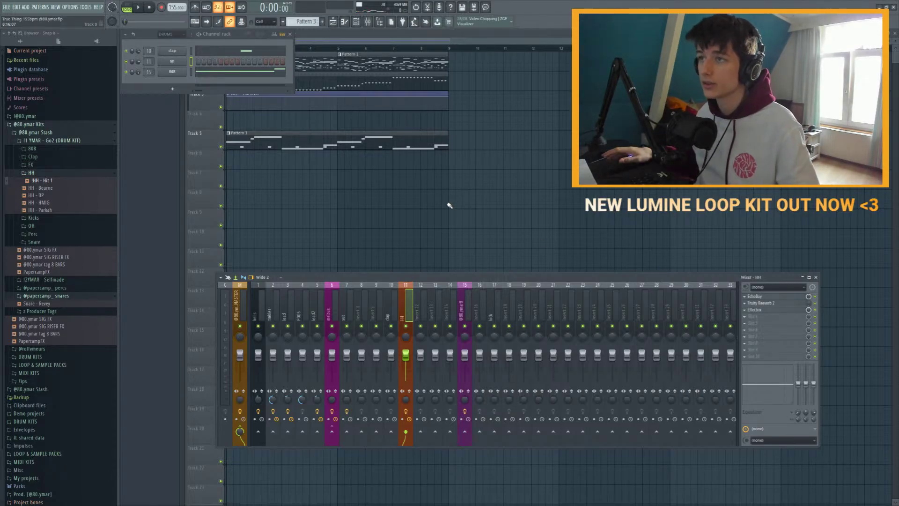
# Step: Place three evenly spaced C5 hi-hat notes at the start of bar 1 in the hh piano roll, checking them in playback
pyautogui.press('space')
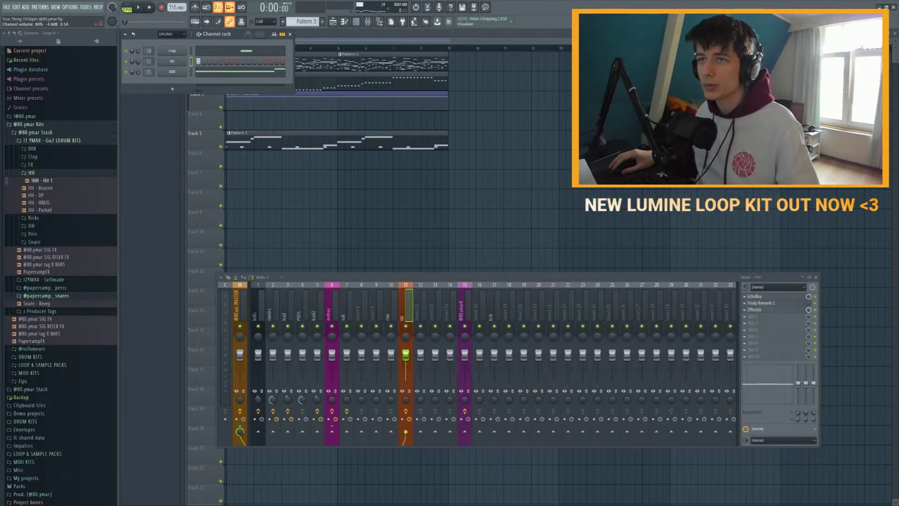
pyautogui.click(204, 67)
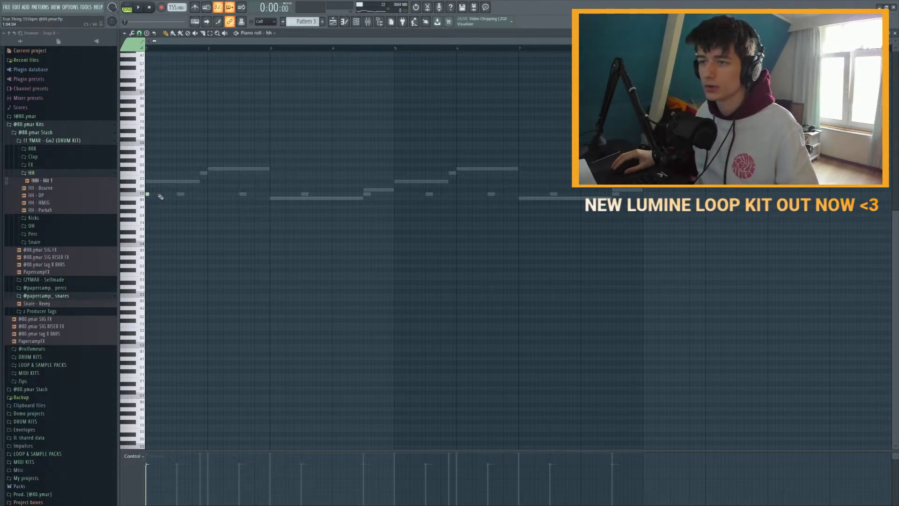
pyautogui.press('space')
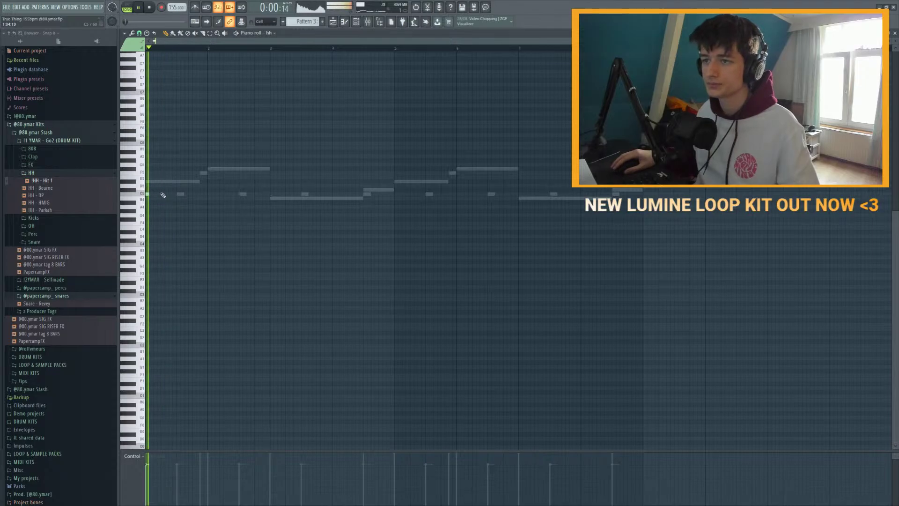
pyautogui.click(159, 194)
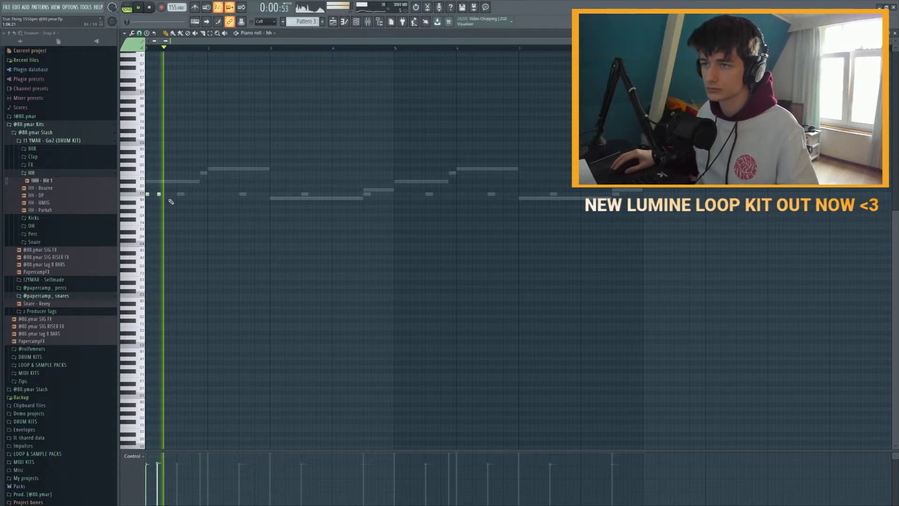
pyautogui.click(171, 194)
pyautogui.press('space')
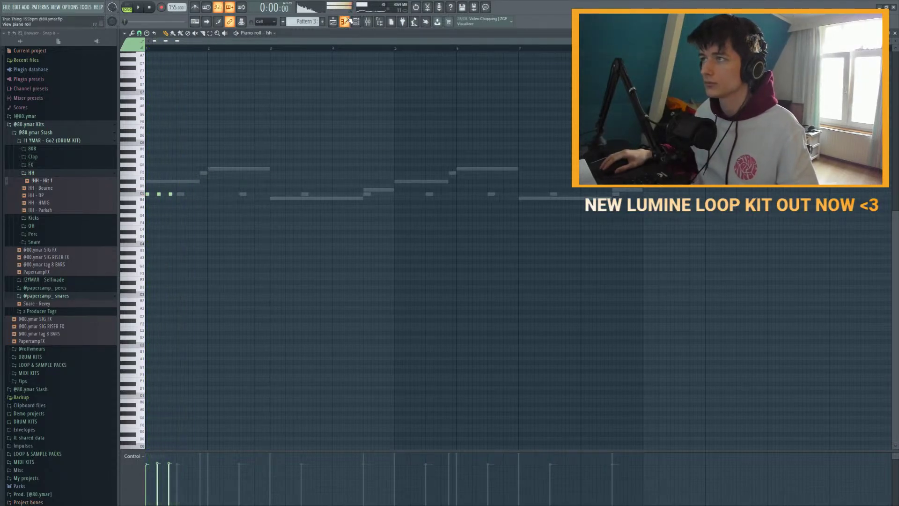
# Step: Lengthen the third hi-hat note and add a longer A4 note at the end of bar 1, checking the rhythm in playback
pyautogui.press('space')
pyautogui.moveTo(172, 194); pyautogui.dragTo(230, 207)
pyautogui.press('space')
pyautogui.press('space')
pyautogui.scroll(2, 193, 207)
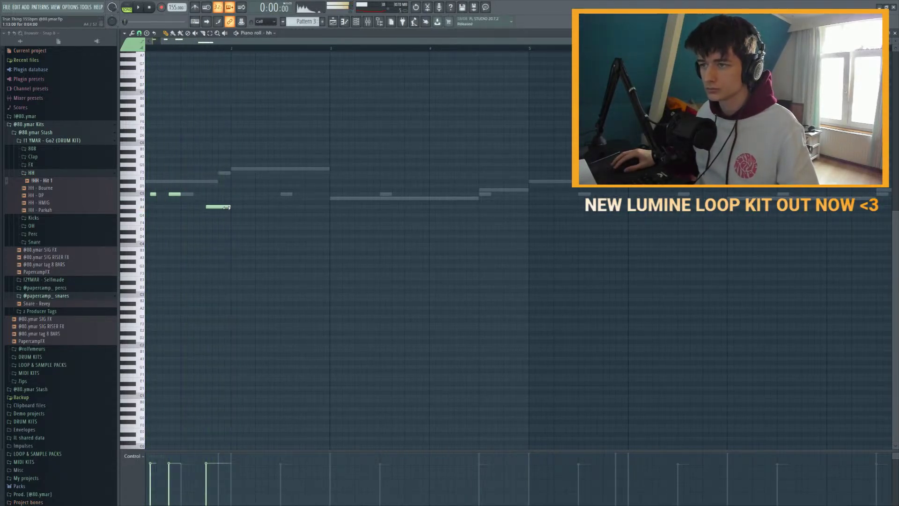
pyautogui.scroll(-1, 227, 122)
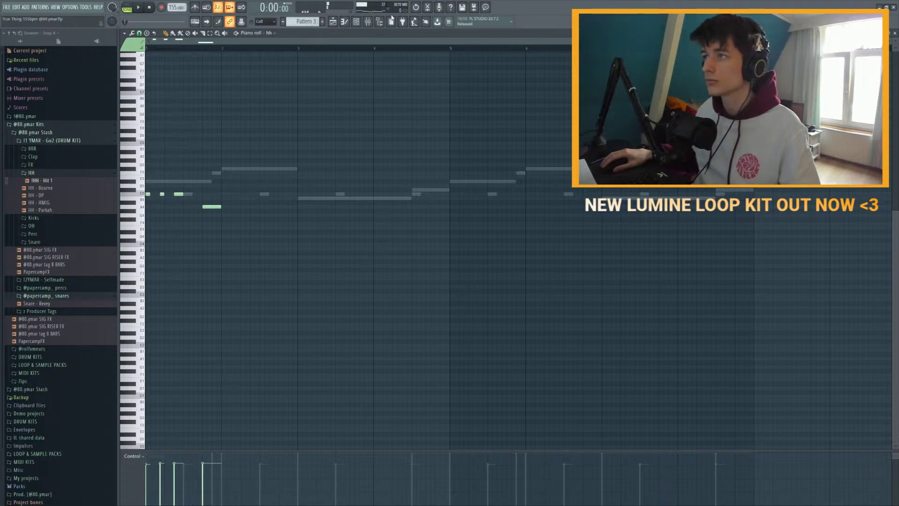
pyautogui.click(356, 22)
pyautogui.press('space')
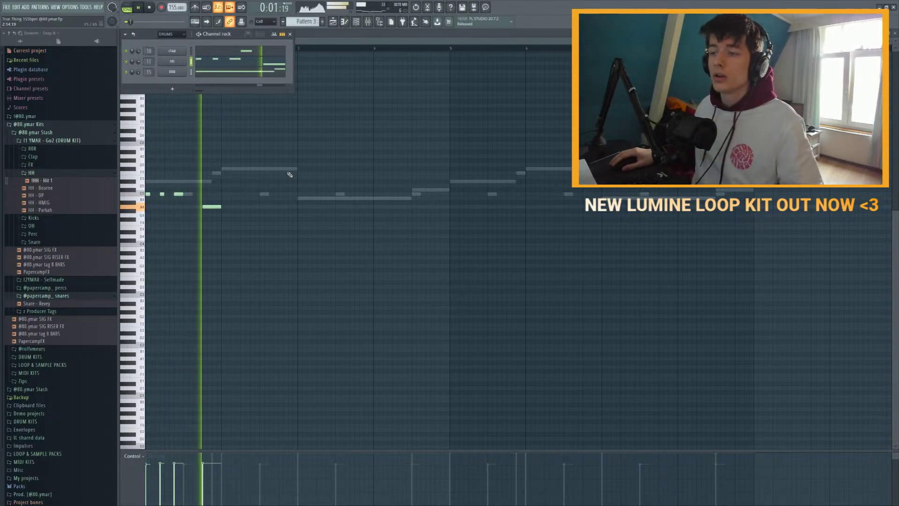
pyautogui.press('F6')
pyautogui.press('space')
# Step: Select all bar 1 hi-hat notes and extend each one to the start of the next, checking them in playback
pyautogui.click(222, 194)
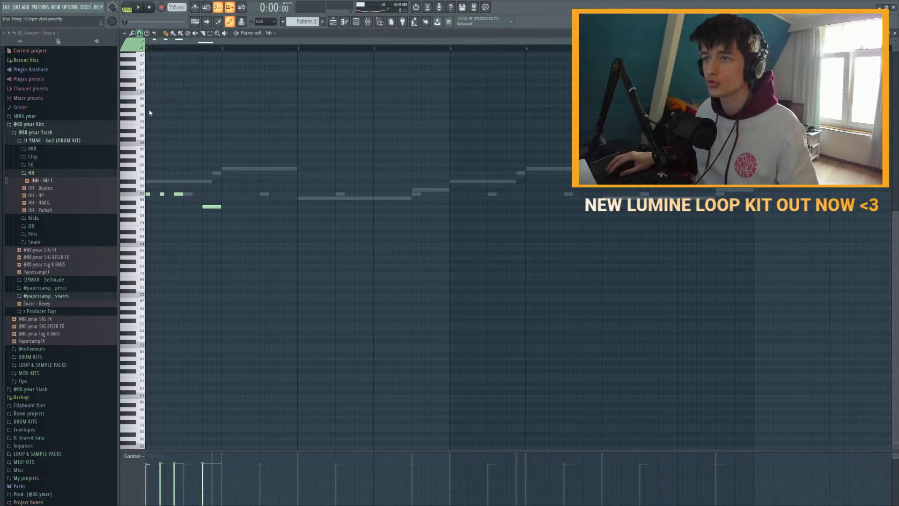
pyautogui.press('space')
pyautogui.scroll(2, 206, 190)
pyautogui.hotkey('ctrl', 'a')
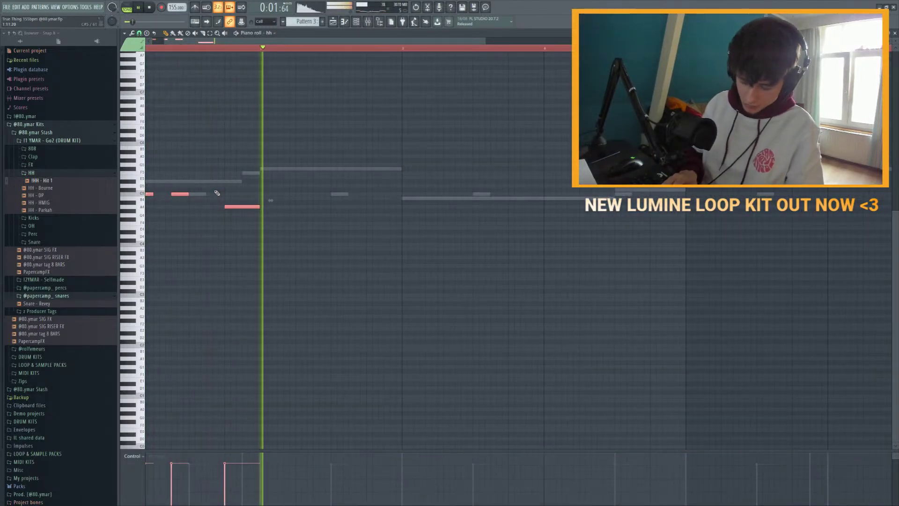
pyautogui.hotkey('ctrl', 'd')
pyautogui.press('space')
pyautogui.press('space')
# Step: Add a C5 hi-hat roll of three short, adjacent notes in bar 2 and check its timing in playback
pyautogui.click(301, 194)
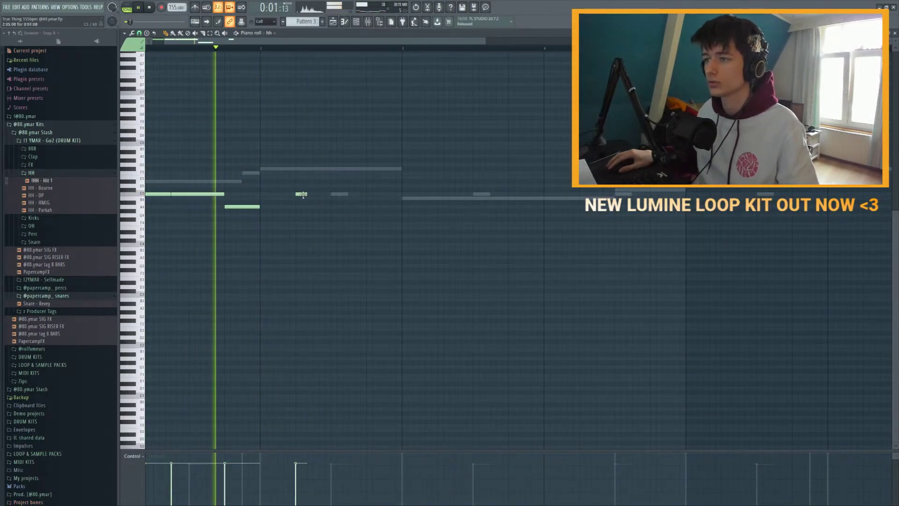
pyautogui.press('space')
pyautogui.press('space')
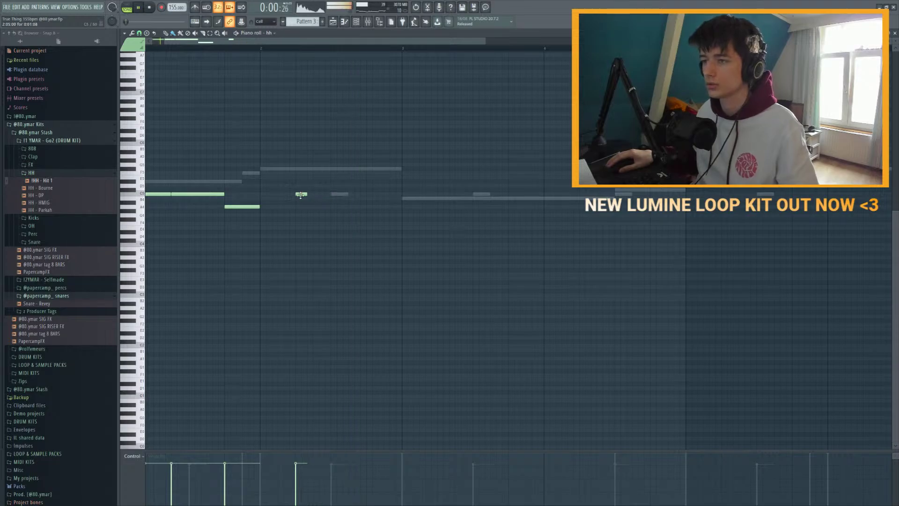
pyautogui.click(309, 198)
pyautogui.moveTo(306, 194); pyautogui.dragTo(314, 194)
pyautogui.press('space')
pyautogui.press('space')
pyautogui.click(302, 194)
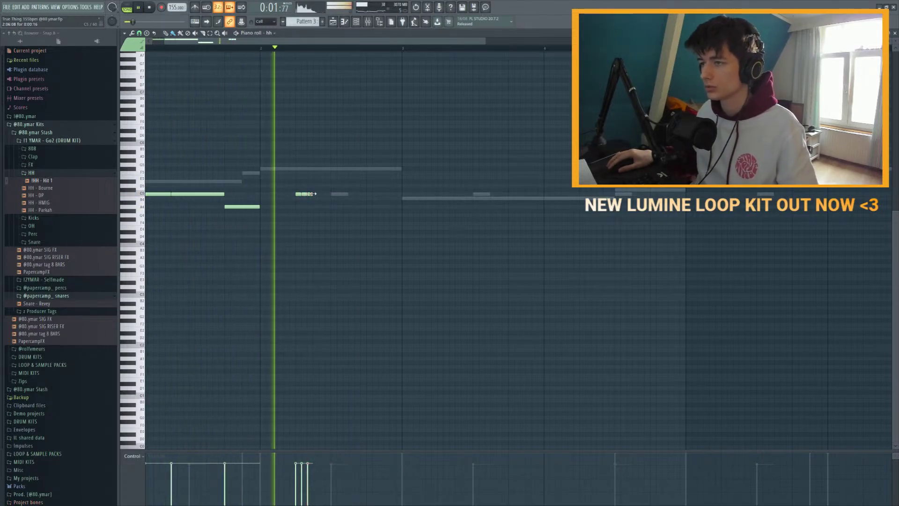
pyautogui.press('space')
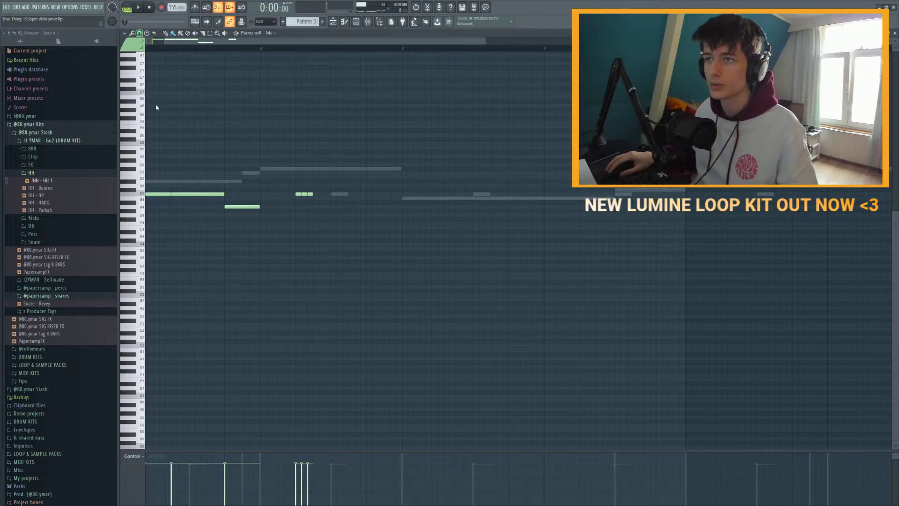
# Step: Restore the short hi-hat note lengths and rebuild the bar 2 roll as three evenly spaced C5 notes plus a fourth after a gap
pyautogui.click(310, 194)
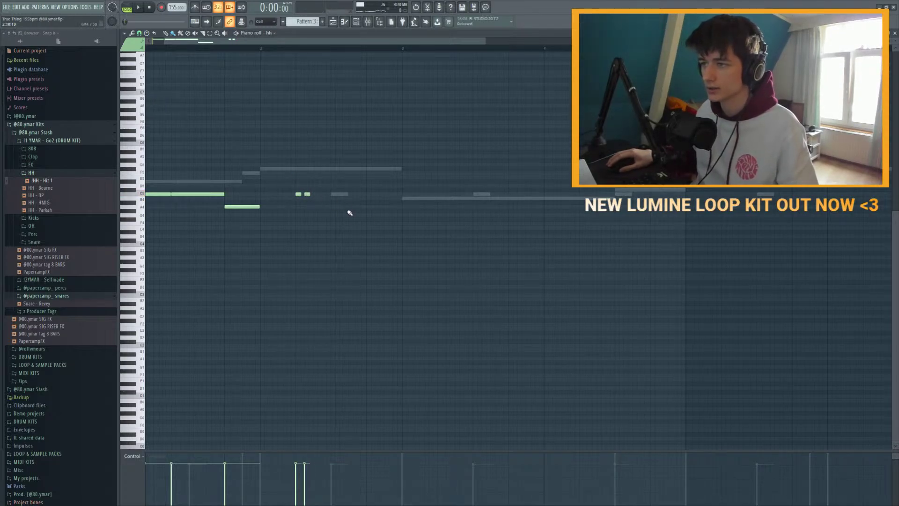
pyautogui.hotkey('ctrl', 'z')
pyautogui.press('space')
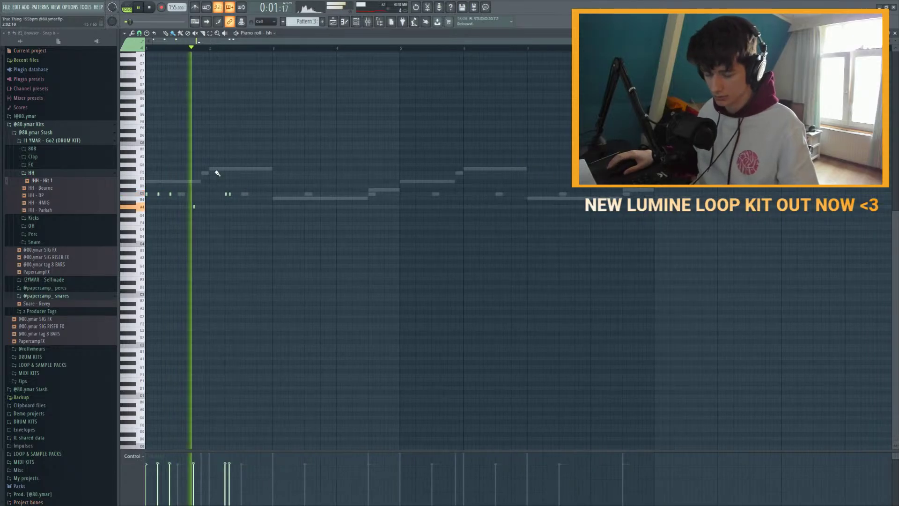
pyautogui.press('space')
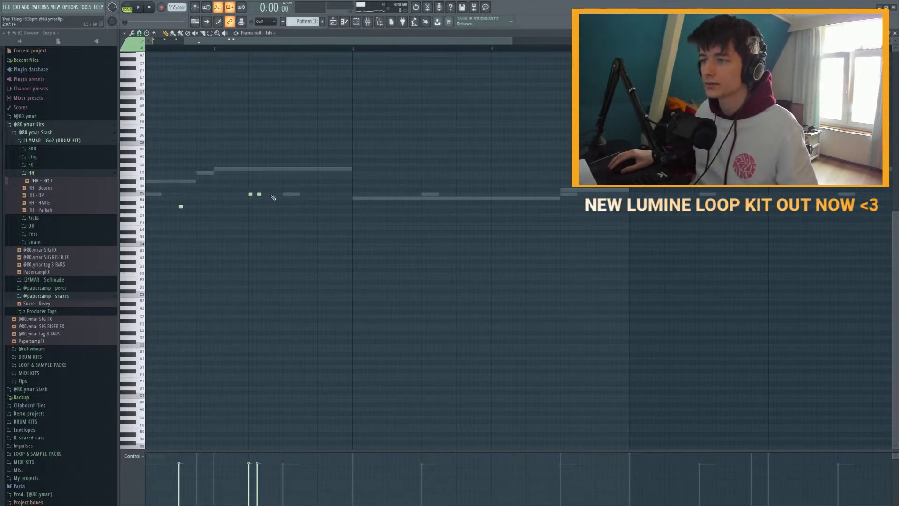
pyautogui.moveTo(271, 194); pyautogui.dragTo(268, 194)
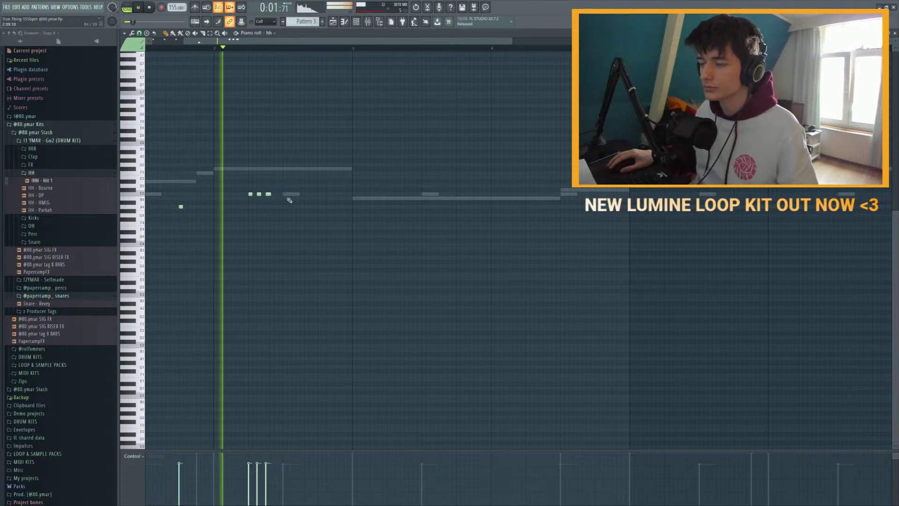
pyautogui.press('space')
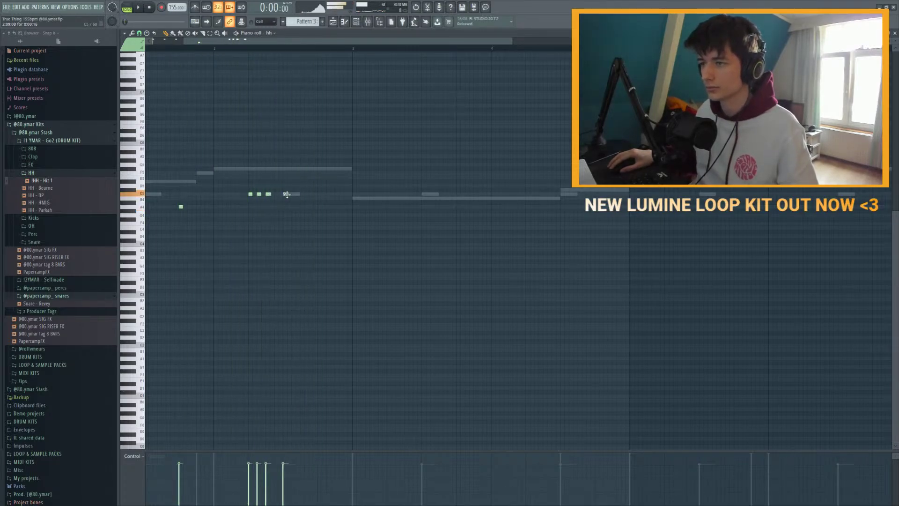
# Step: Add a fourth short C5 hi-hat note in bar 1, aligned with the start of the ghosted clap note
pyautogui.scroll(3, 286, 194)
pyautogui.press('space')
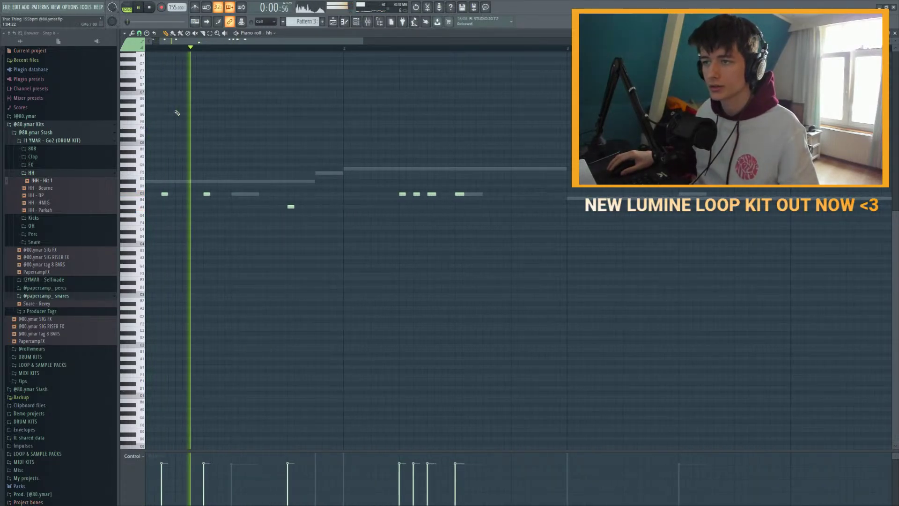
pyautogui.press('space')
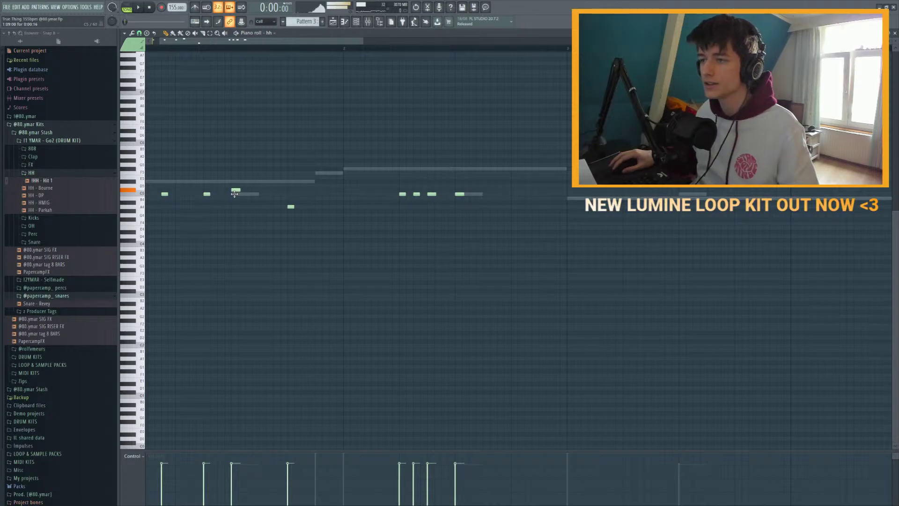
pyautogui.click(241, 198)
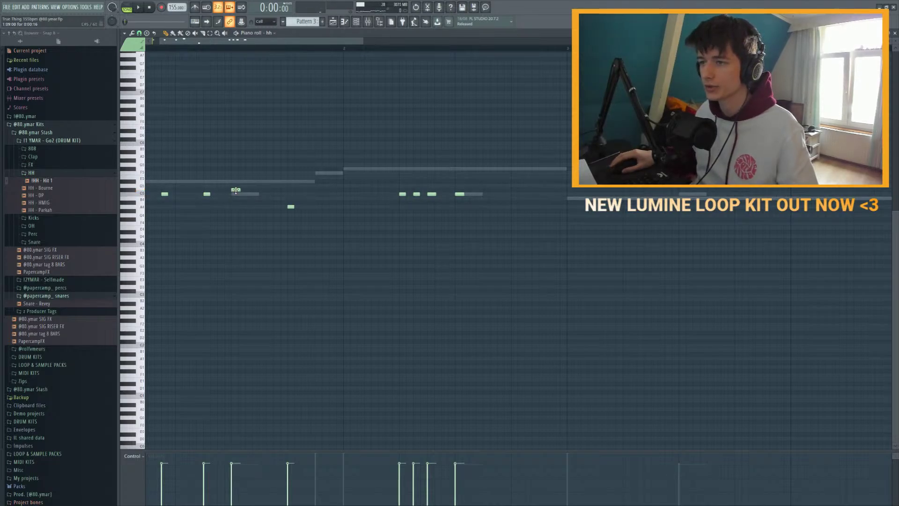
pyautogui.scroll(-2, 371, 189)
pyautogui.moveTo(243, 199); pyautogui.dragTo(192, 188)
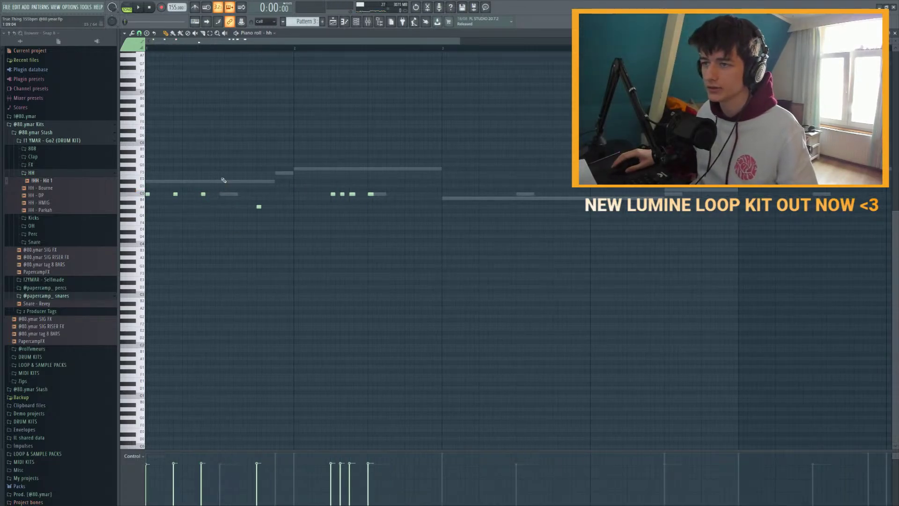
# Step: Select all hi-hat notes and duplicate the two-bar pattern into bars 3 and 4, checking it in playback
pyautogui.scroll(-1, 385, 205)
pyautogui.hotkey('ctrl', 'a')
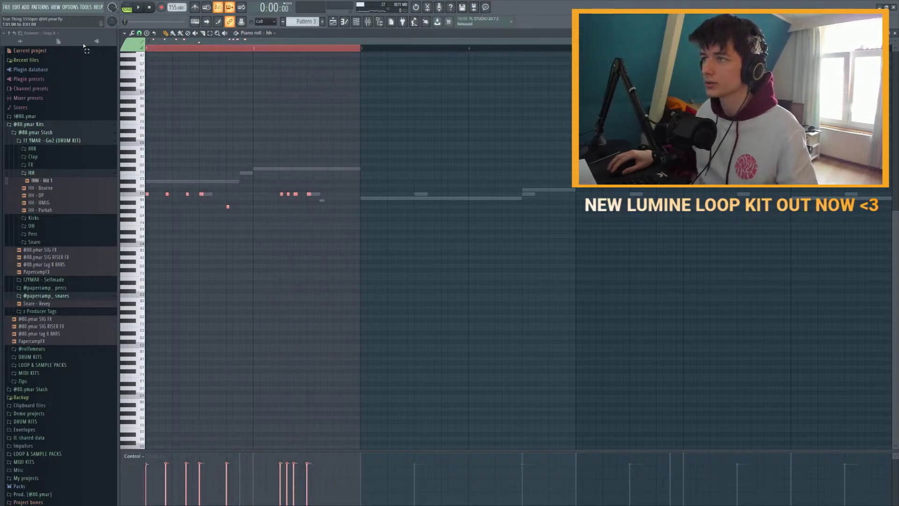
pyautogui.hotkey('ctrl', 'b')
pyautogui.hotkey('ctrl', 'd')
pyautogui.press('space')
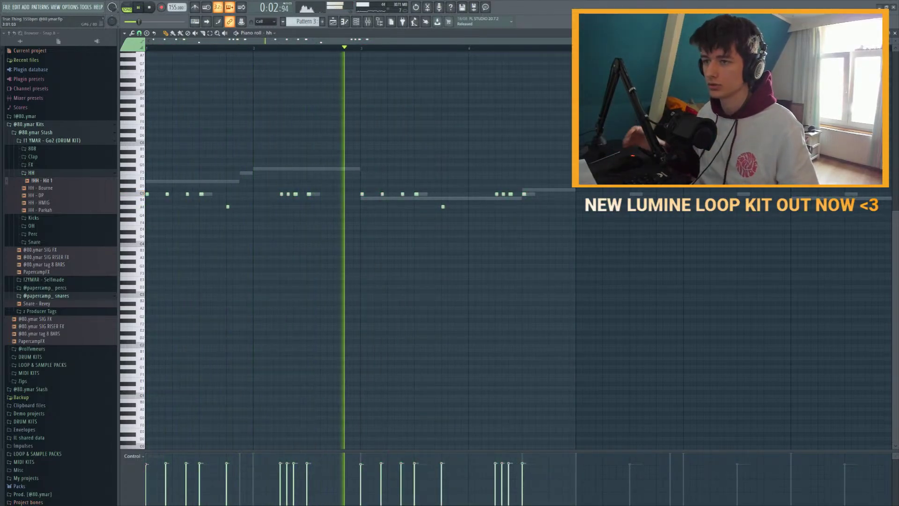
# Step: Add a longer, low-pitched hi-hat note at the end of bar 2, below the A4 row, and check it in playback
pyautogui.press('space')
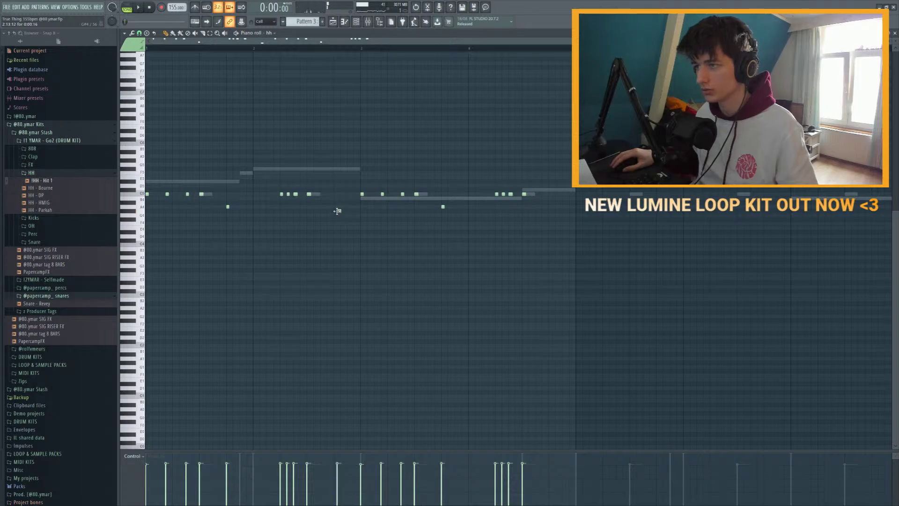
pyautogui.click(336, 219)
pyautogui.press('space')
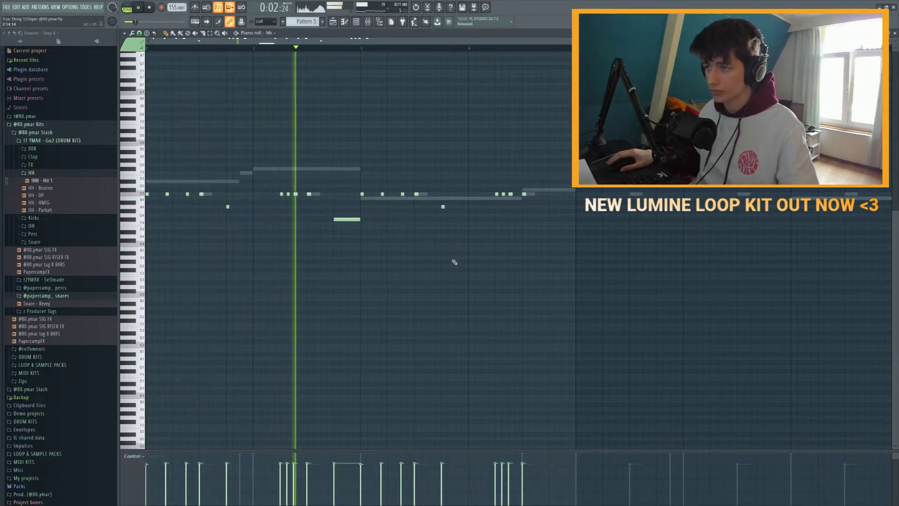
pyautogui.scroll(-1, 445, 224)
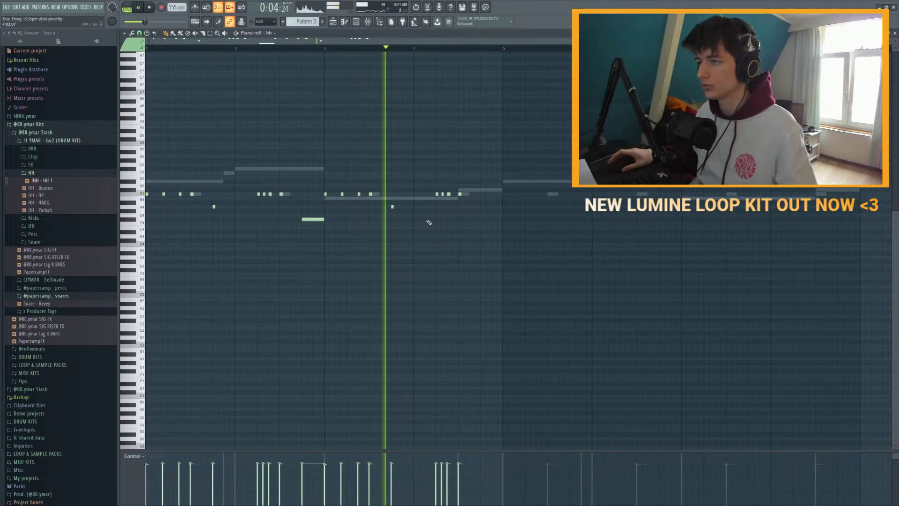
pyautogui.press('space')
# Step: Lower the A4 hi-hat notes in bars 1 and 3 by one semitone, checking the pitch in playback
pyautogui.press('space')
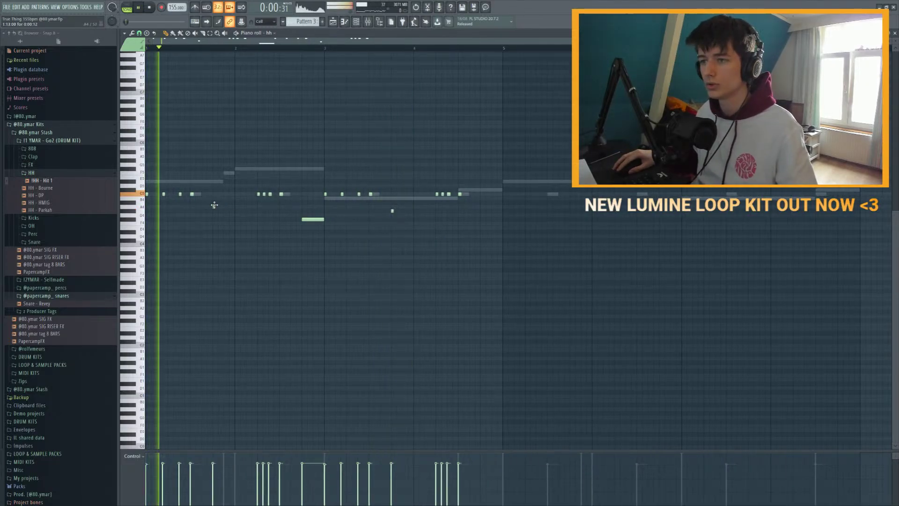
pyautogui.rightClick(213, 207)
pyautogui.click(214, 211)
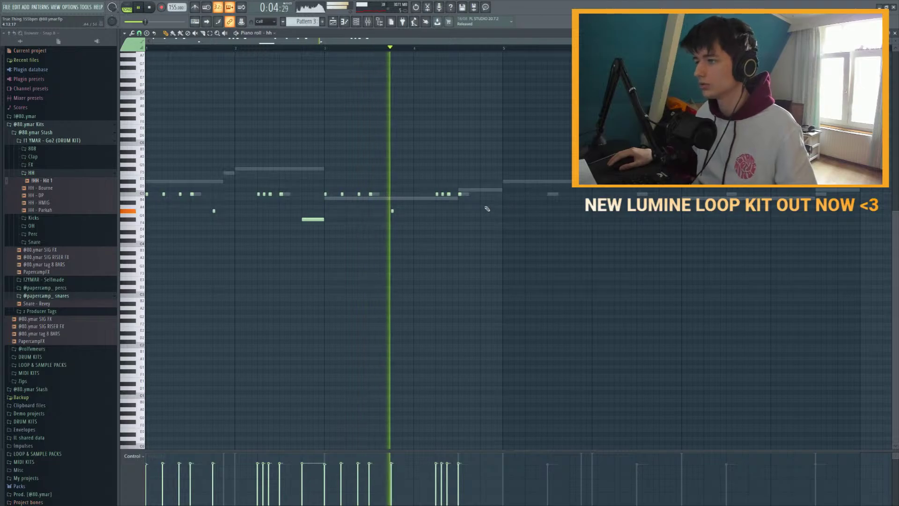
pyautogui.press('space')
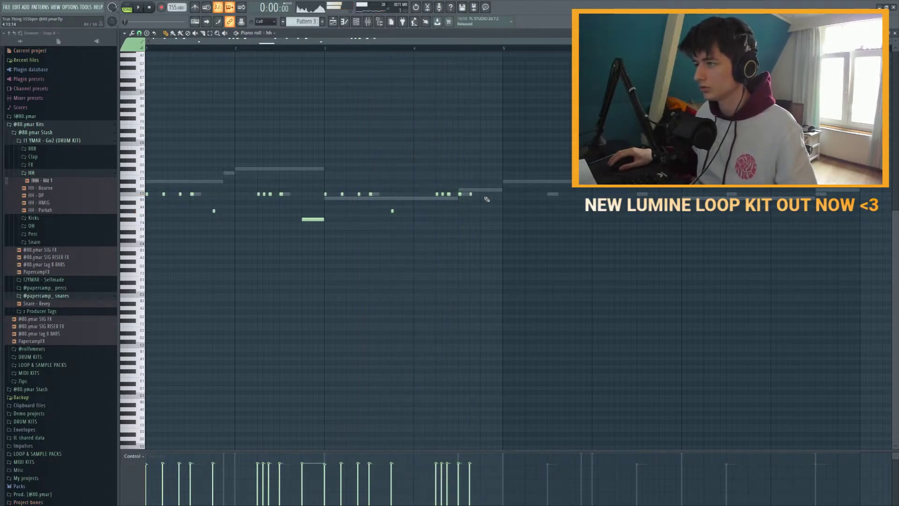
# Step: Finish bar 4's C5 hi-hats with two longer adjacent notes after the three-note roll, checking them in playback
pyautogui.keyDown('ctrl'); pyautogui.scroll(1, 473, 197); pyautogui.keyUp('ctrl')
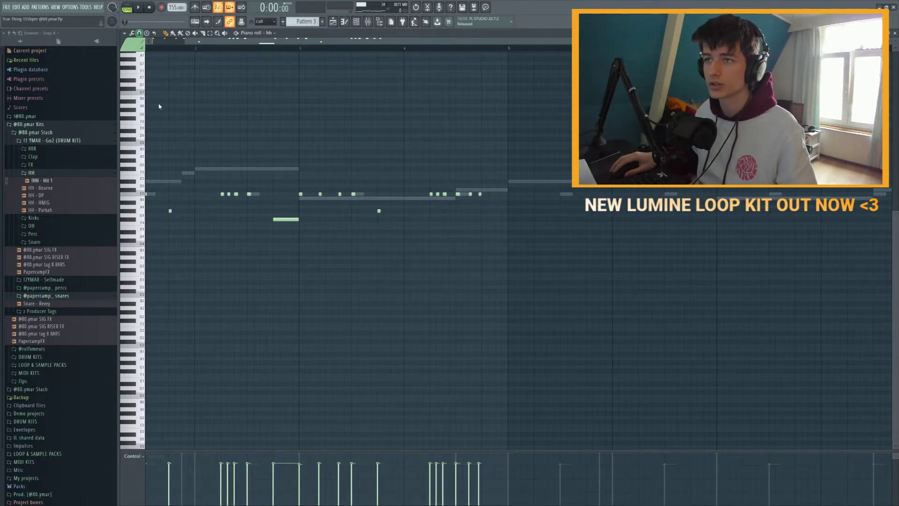
pyautogui.keyDown('ctrl'); pyautogui.scroll(2, 485, 203); pyautogui.keyUp('ctrl')
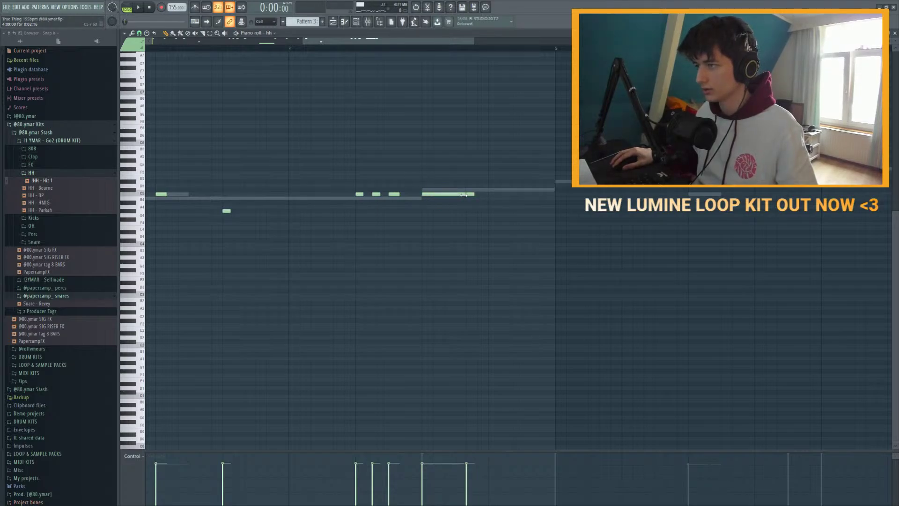
pyautogui.moveTo(469, 196); pyautogui.dragTo(558, 197)
pyautogui.keyDown('ctrl'); pyautogui.scroll(-1, 528, 205); pyautogui.keyUp('ctrl')
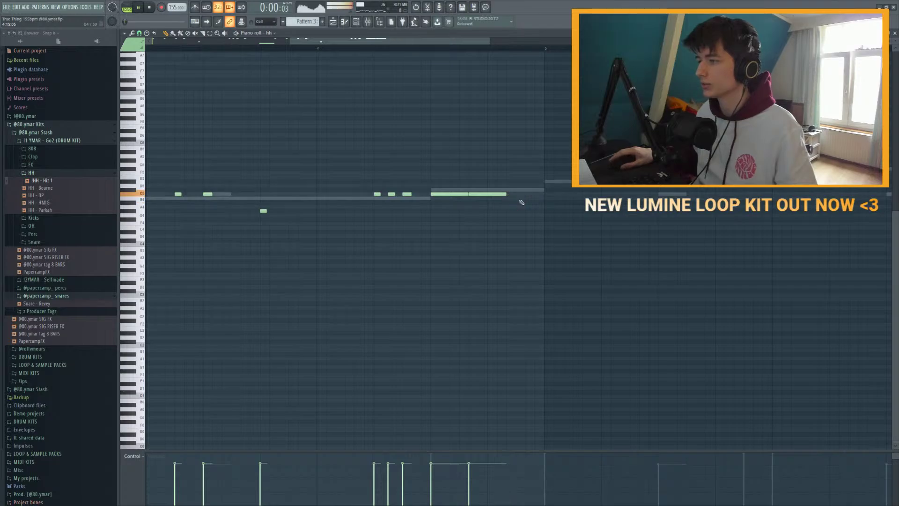
pyautogui.keyDown('ctrl'); pyautogui.scroll(-3, 518, 201); pyautogui.keyUp('ctrl')
pyautogui.press('space')
# Step: Select all hi-hat notes and extend each one to the start of the next, checking the pattern in playback
pyautogui.hotkey('ctrl', 'a')
pyautogui.hotkey('ctrl', 'l')
pyautogui.hotkey('ctrl', 'd')
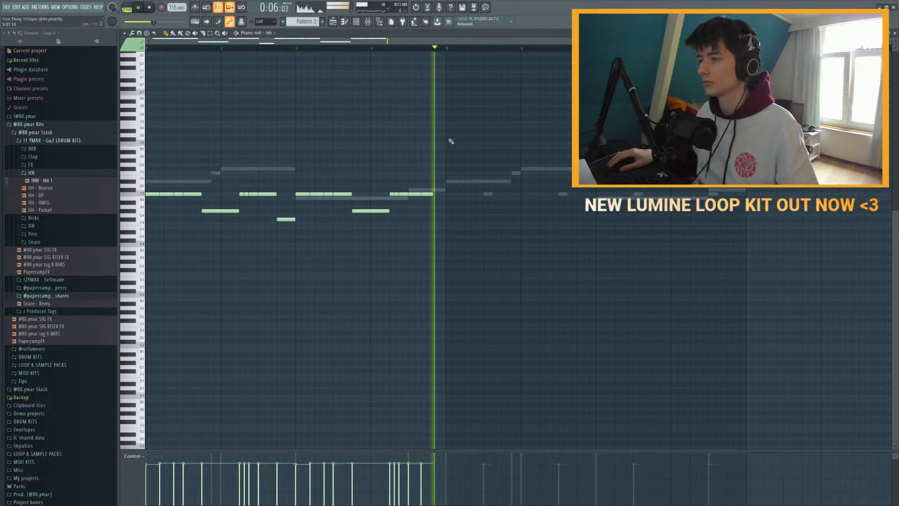
pyautogui.press('space')
# Step: Add a roll of three short A4 hi-hat notes with descending velocities at the end of bar 4, extending the last to the bar line
pyautogui.keyDown('ctrl'); pyautogui.scroll(3, 431, 193); pyautogui.keyUp('ctrl')
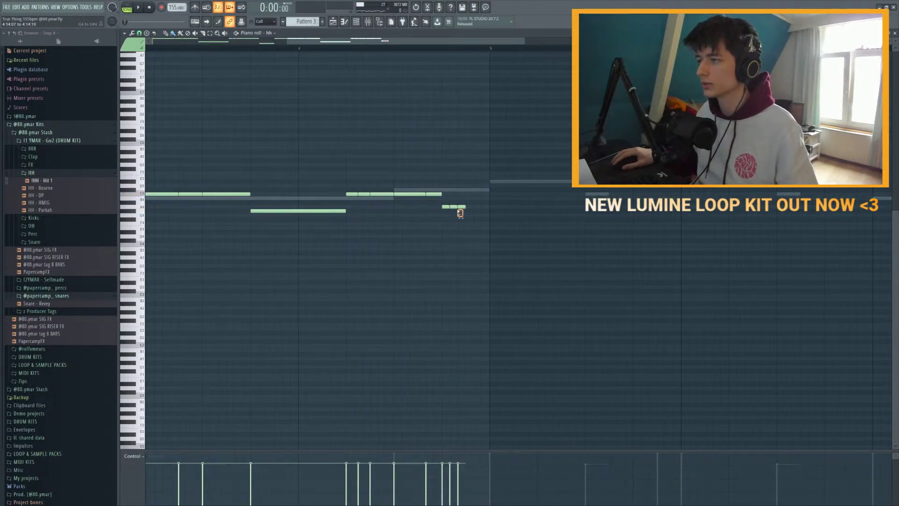
pyautogui.keyDown('ctrl'); pyautogui.scroll(-3, 344, 322); pyautogui.keyUp('ctrl')
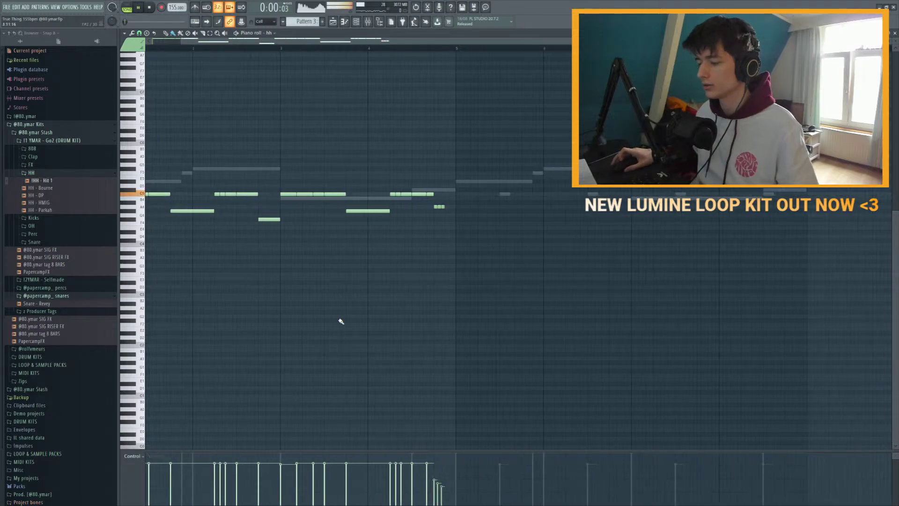
pyautogui.press('space')
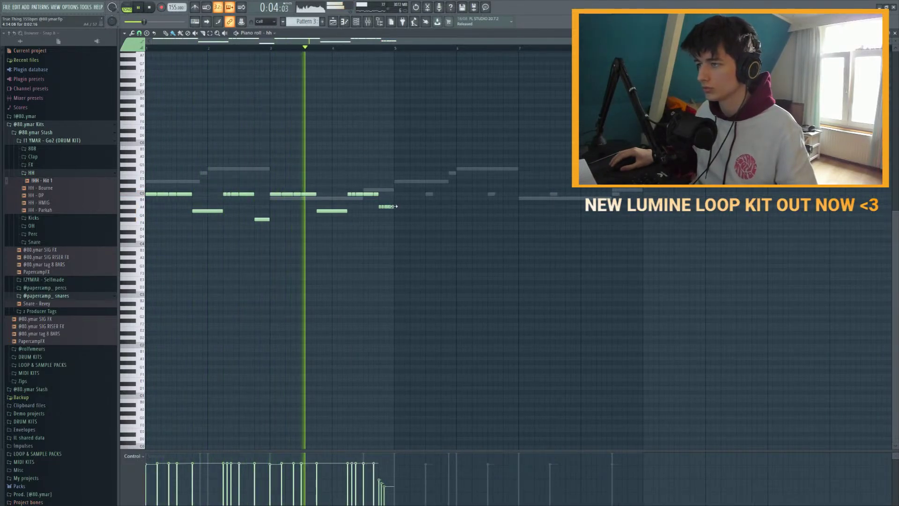
# Step: Duplicate the four-bar hi-hat pattern into bars 5 to 8 and select all the notes during playback
pyautogui.hotkey('ctrl', 'b')
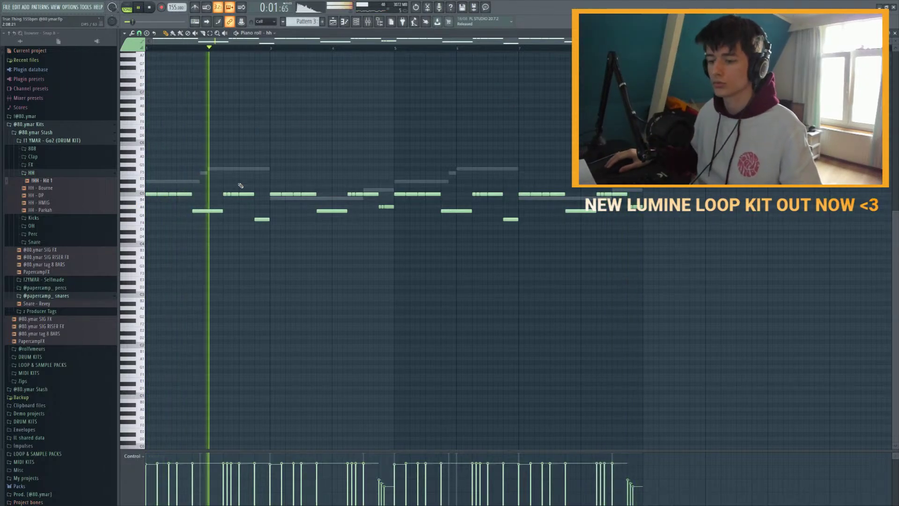
pyautogui.hotkey('ctrl', 'a')
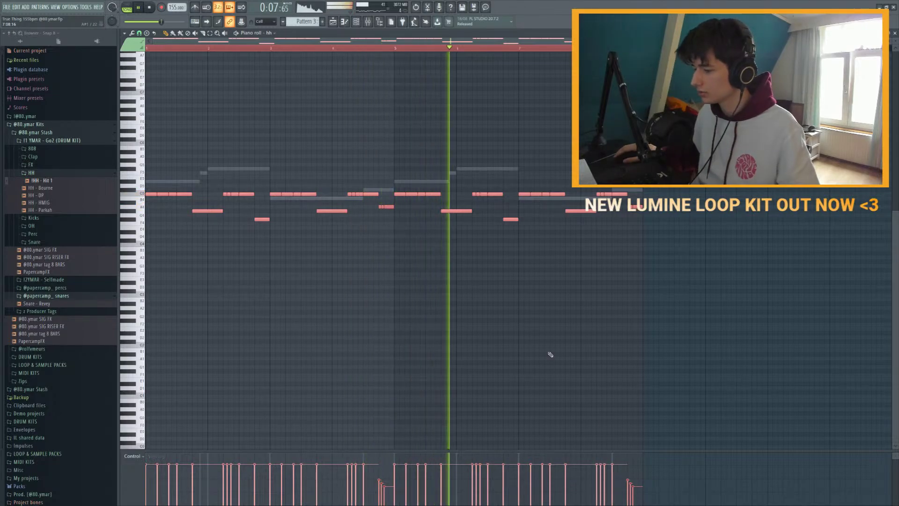
# Step: Bring up the playlist and mixer alongside the drum channels and collapse the HH sample folder
pyautogui.press('F5')
pyautogui.press('F9')
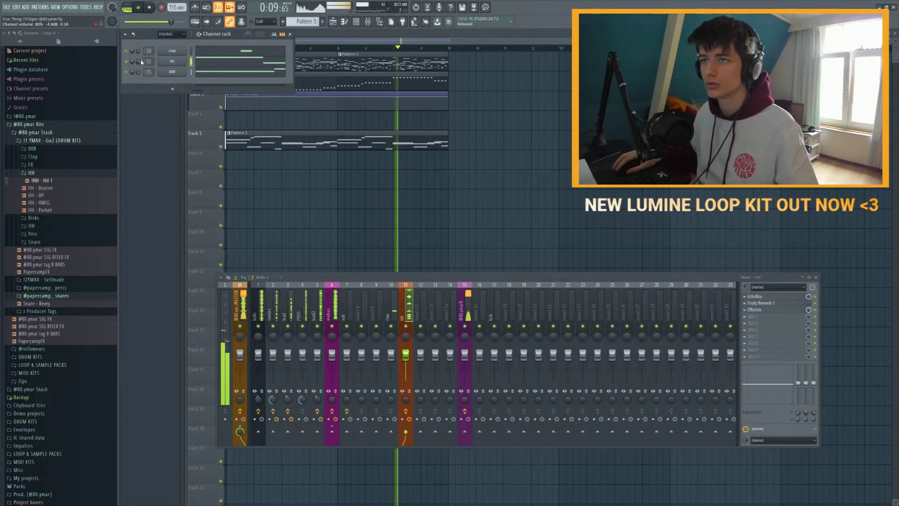
pyautogui.click(40, 175)
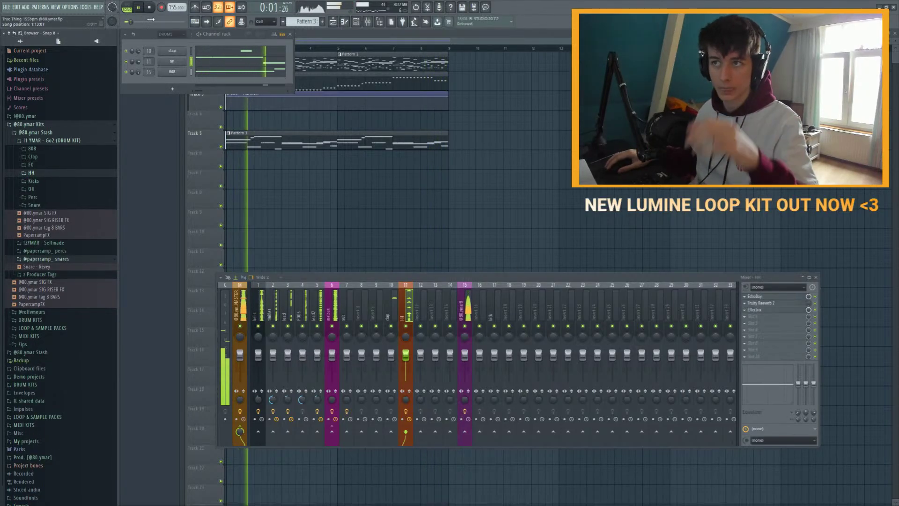
# Step: Open the 808 channel's piano roll and review its opening notes in playback
pyautogui.click(200, 74)
pyautogui.press('space')
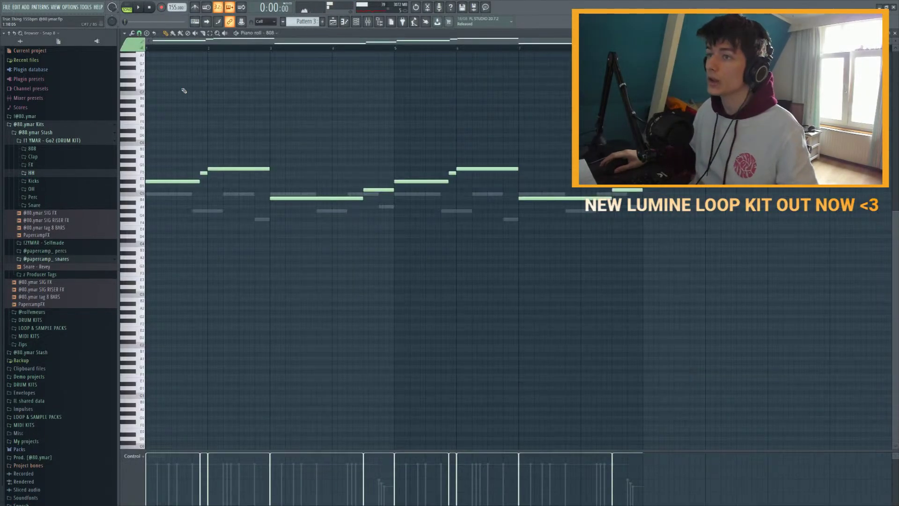
pyautogui.scroll(2, 161, 81)
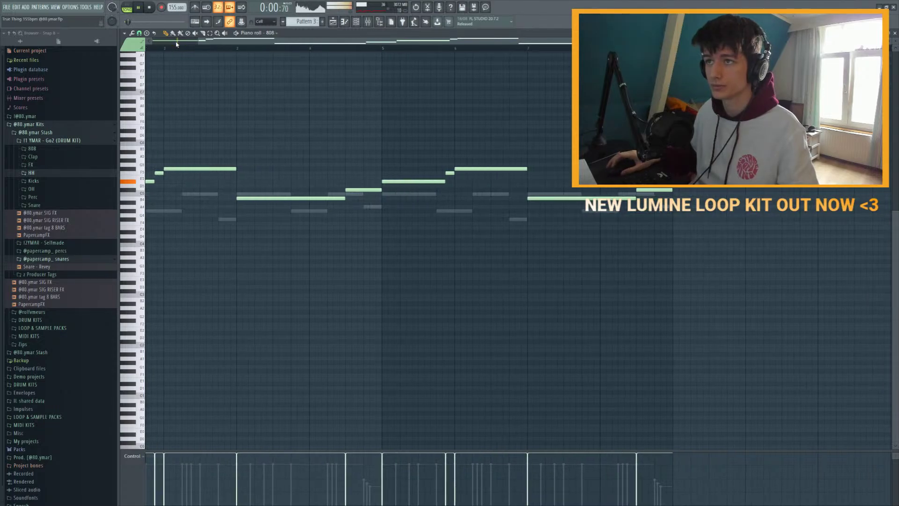
pyautogui.scroll(1, 161, 81)
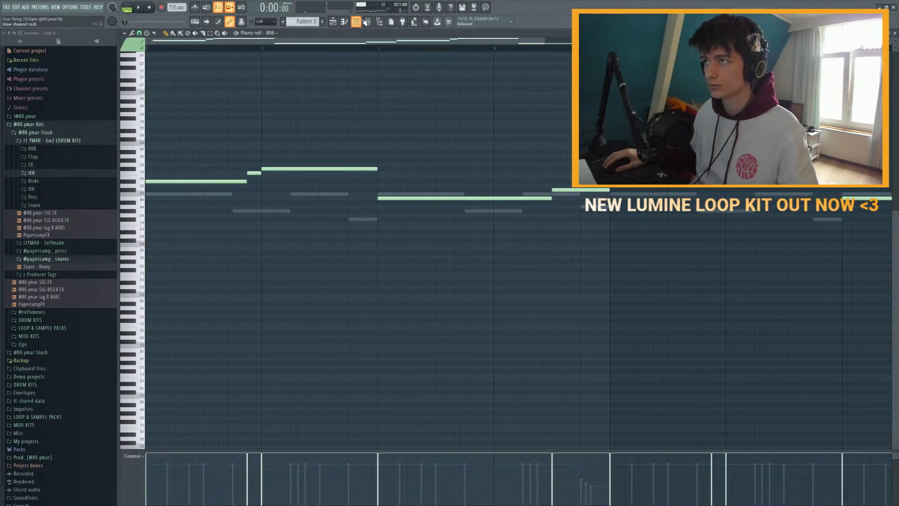
# Step: Show all channels in the channel rack and play Pattern 3 alongside the 808 notes
pyautogui.click(364, 22)
pyautogui.click(171, 34)
pyautogui.click(179, 44)
pyautogui.press('space')
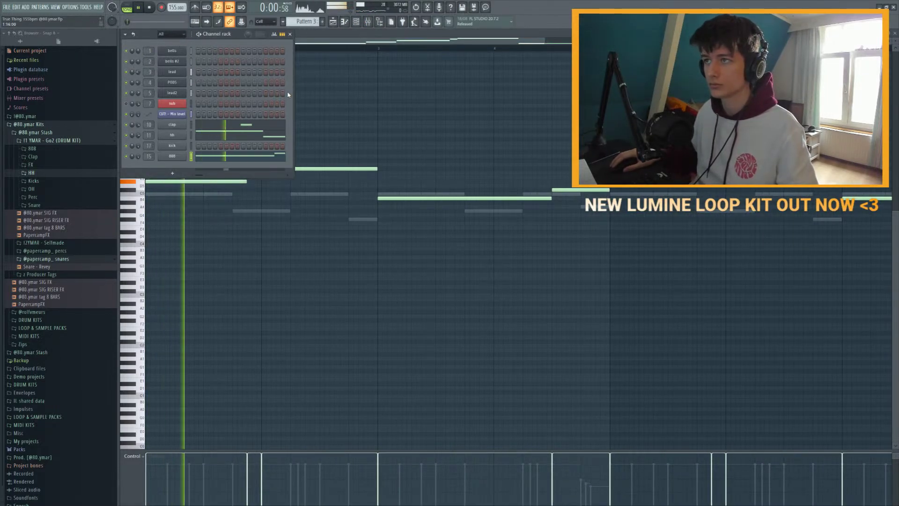
# Step: Move the 808 channel above the kick in the channel rack and bring up the mixer
pyautogui.click(355, 23)
pyautogui.click(368, 21)
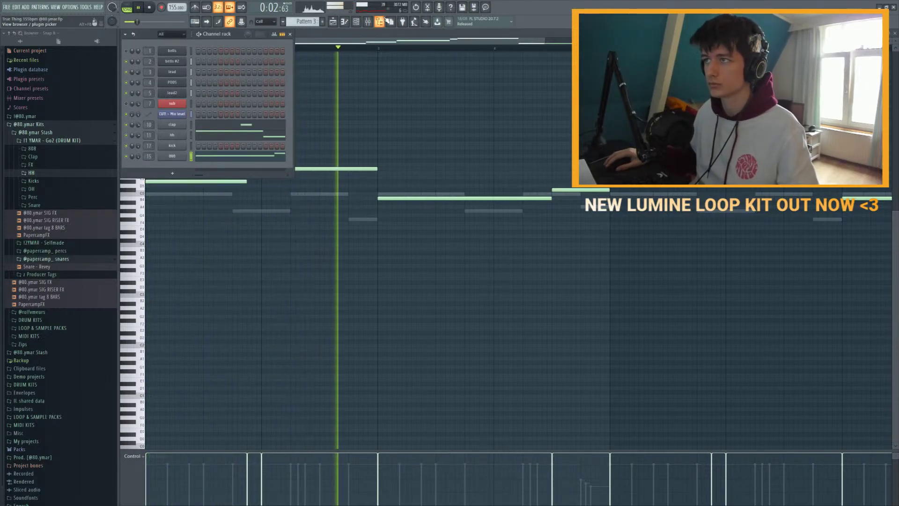
pyautogui.click(356, 22)
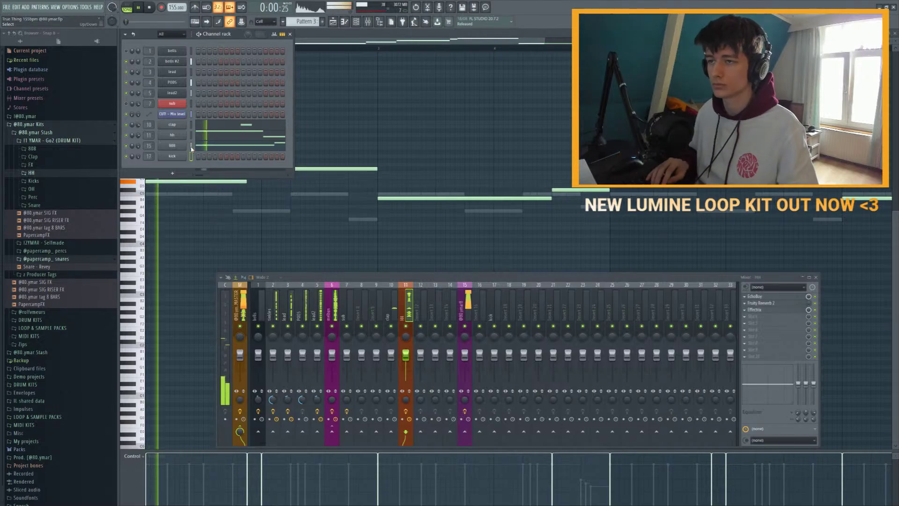
# Step: In the 808's piano roll, delete the short note before bar 2, start the following long note one beat later and extend the first note to meet it
pyautogui.press('F7')
pyautogui.keyDown('ctrl'); pyautogui.scroll(2, 227, 186); pyautogui.keyUp('ctrl')
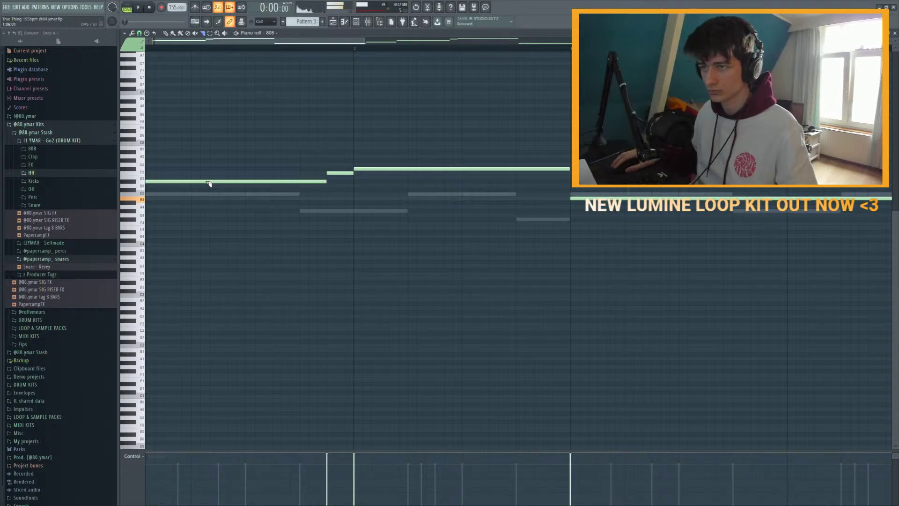
pyautogui.press('space')
pyautogui.press('space')
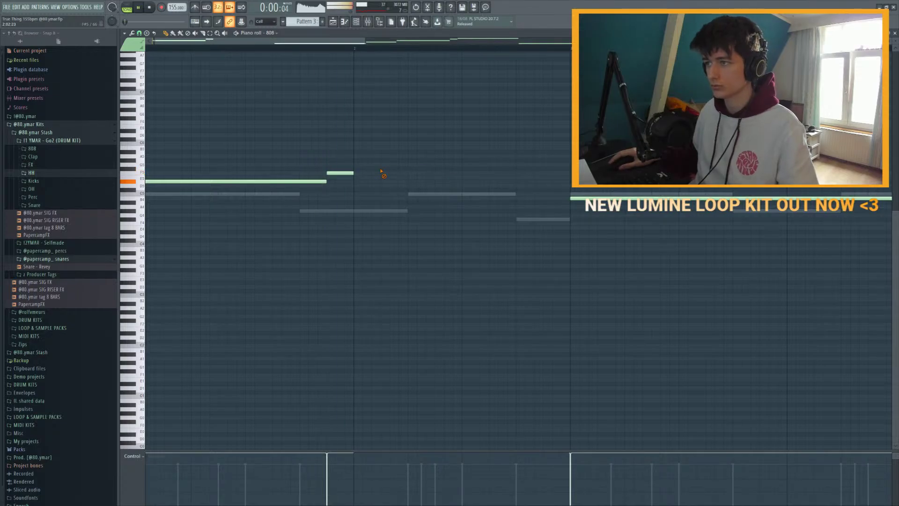
pyautogui.rightClick(352, 173)
pyautogui.moveTo(381, 169); pyautogui.dragTo(434, 169)
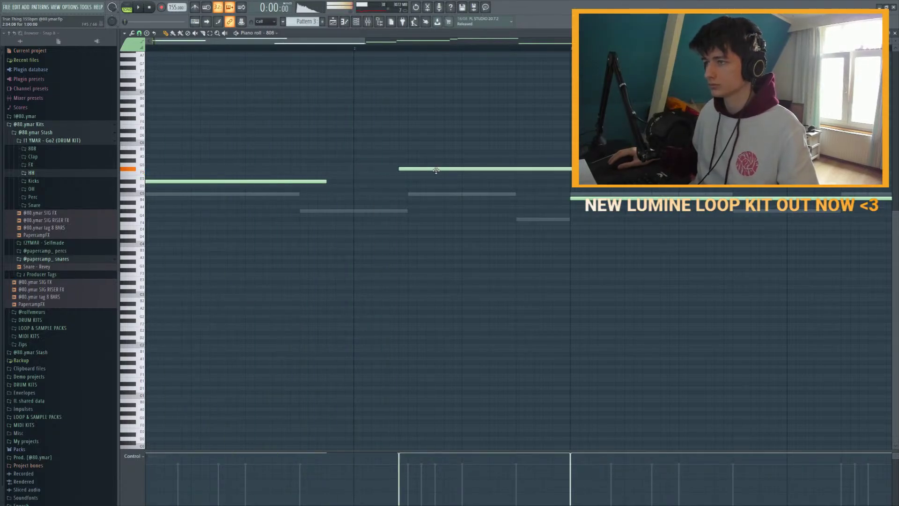
pyautogui.press('space')
# Step: Repeat the same 808 edit in bars 5 and 6, removing the short note and starting the bar 6 note one beat later
pyautogui.scroll(-3, 359, 167)
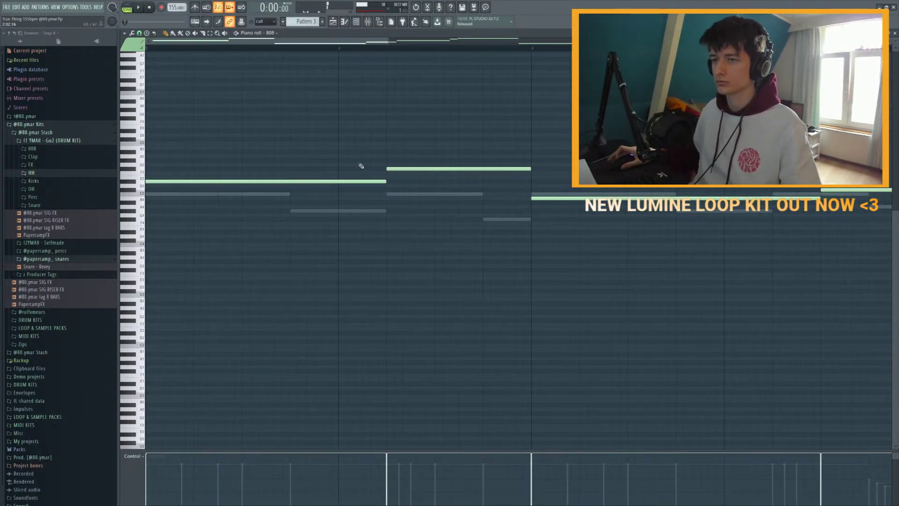
pyautogui.scroll(-3, 273, 149)
pyautogui.press('space')
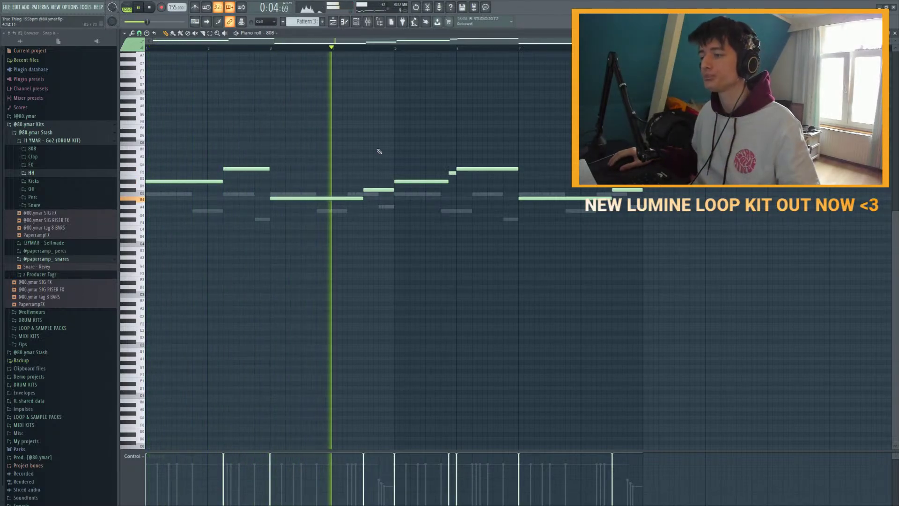
pyautogui.moveTo(451, 85); pyautogui.dragTo(693, 260)
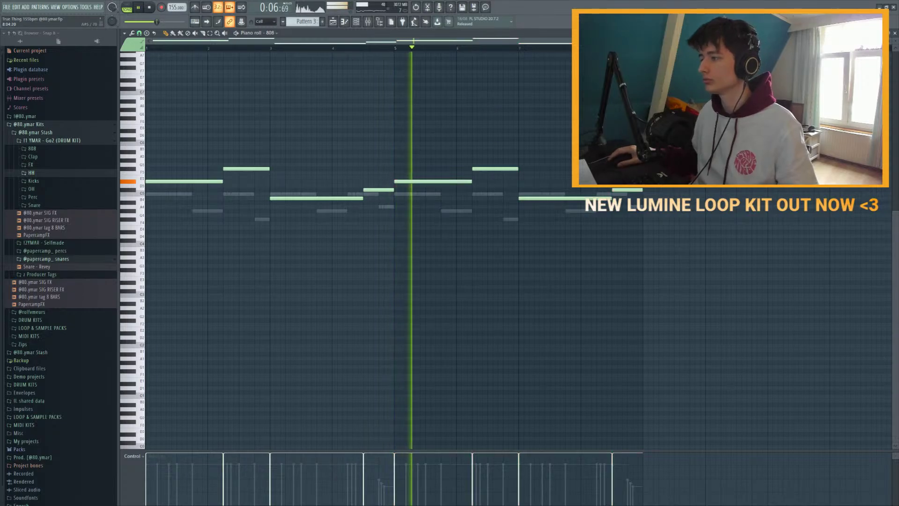
# Step: Raise the long 808 note that starts at bar 7 by one octave
pyautogui.moveTo(569, 183); pyautogui.dragTo(570, 215)
pyautogui.hotkey('ctrl', 'Up')
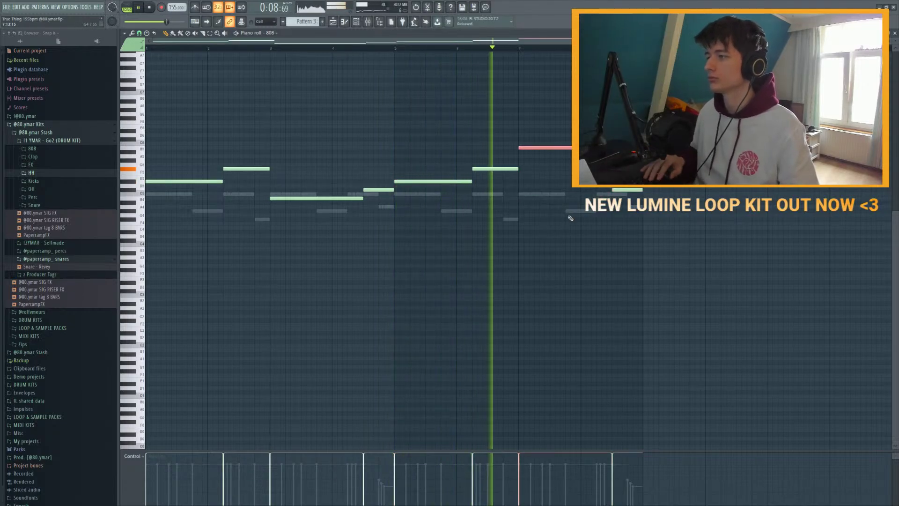
pyautogui.click(583, 217)
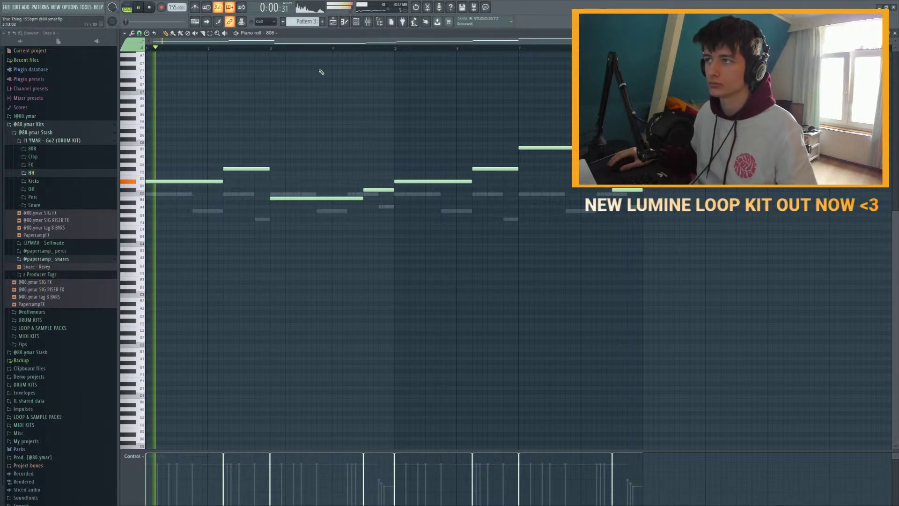
# Step: Start the short 808 notes ending bars 4 and 8 half a beat later and extend the preceding notes to meet them
pyautogui.press('space')
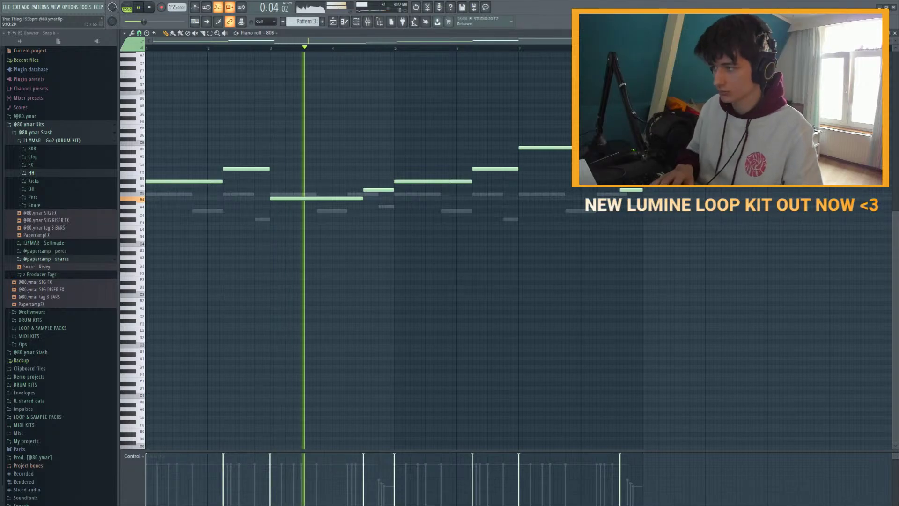
pyautogui.moveTo(376, 189); pyautogui.dragTo(384, 190)
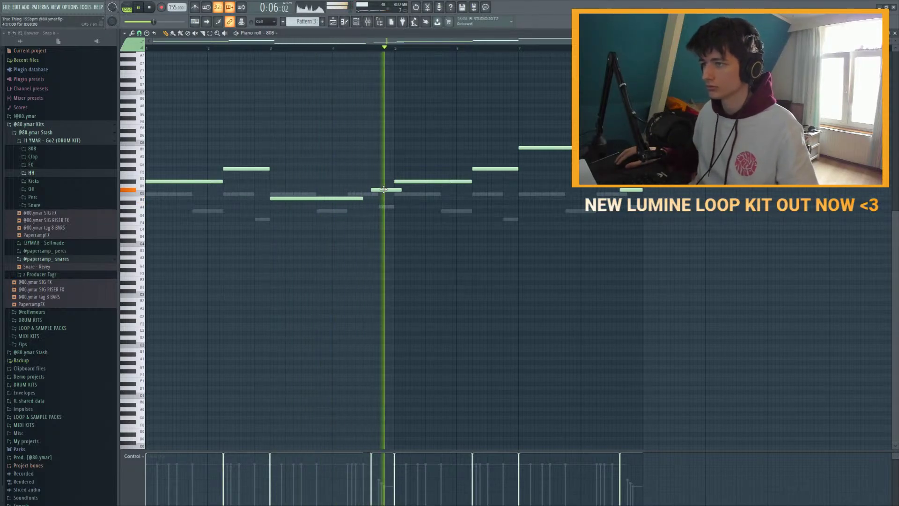
pyautogui.hotkey('ctrl', 'a')
pyautogui.hotkey('ctrl', 'l')
pyautogui.hotkey('ctrl', 'd')
pyautogui.press('space')
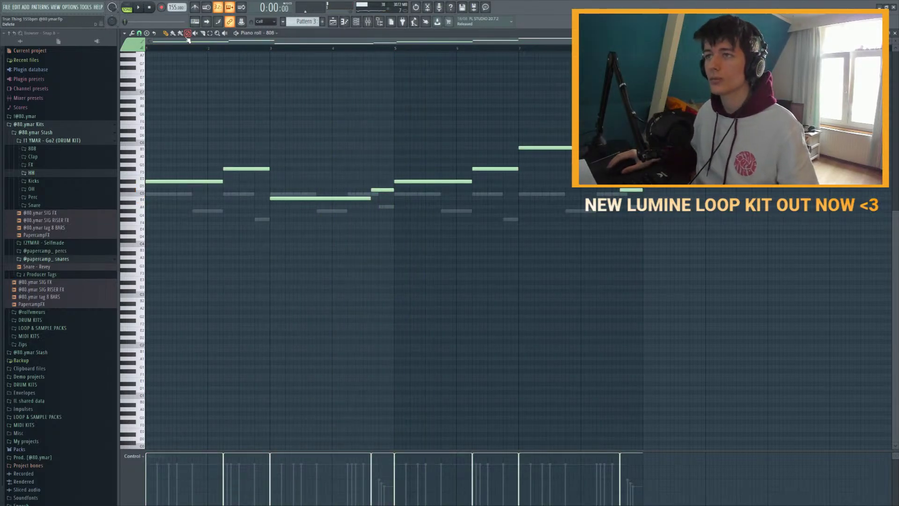
# Step: Play Pattern 3 and review the revised 808 line against the other drums, checking the mixer and channel rack
pyautogui.press('space')
pyautogui.scroll(3, 165, 128)
pyautogui.press('F9')
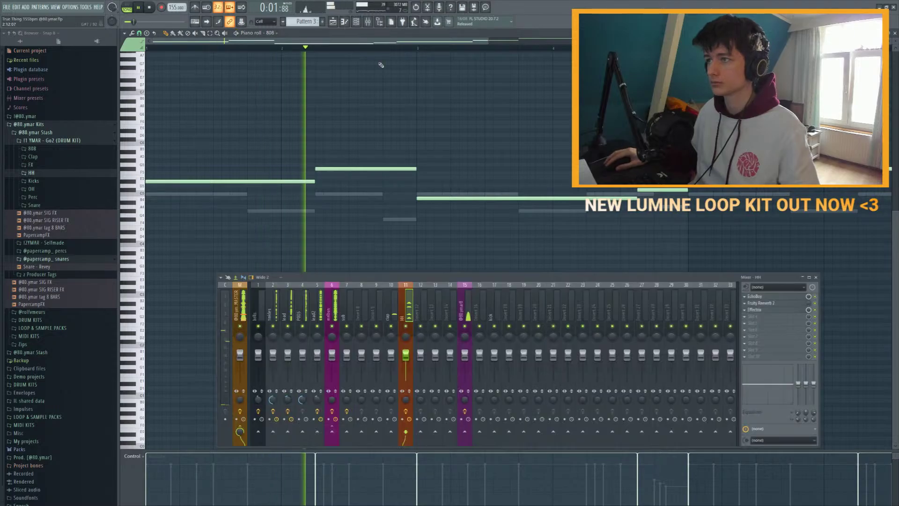
pyautogui.press('space')
pyautogui.press('F9')
pyautogui.press('space')
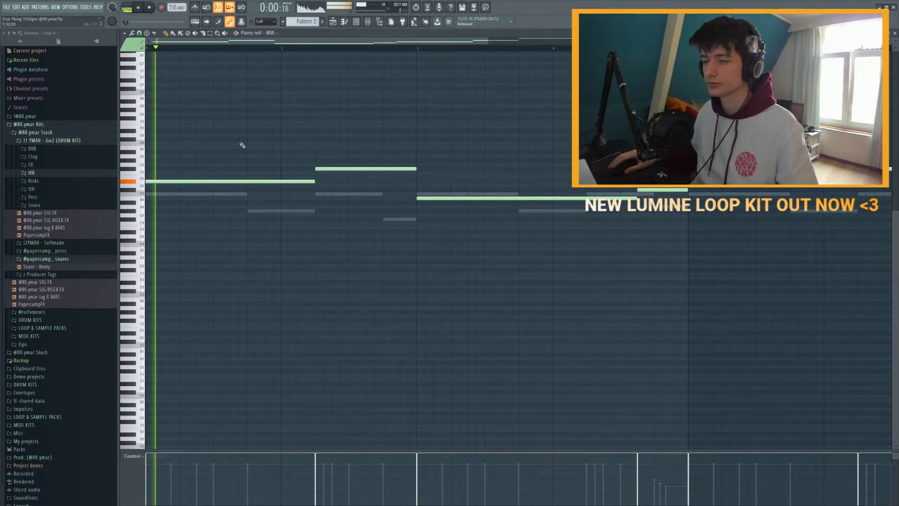
pyautogui.scroll(-3, 245, 141)
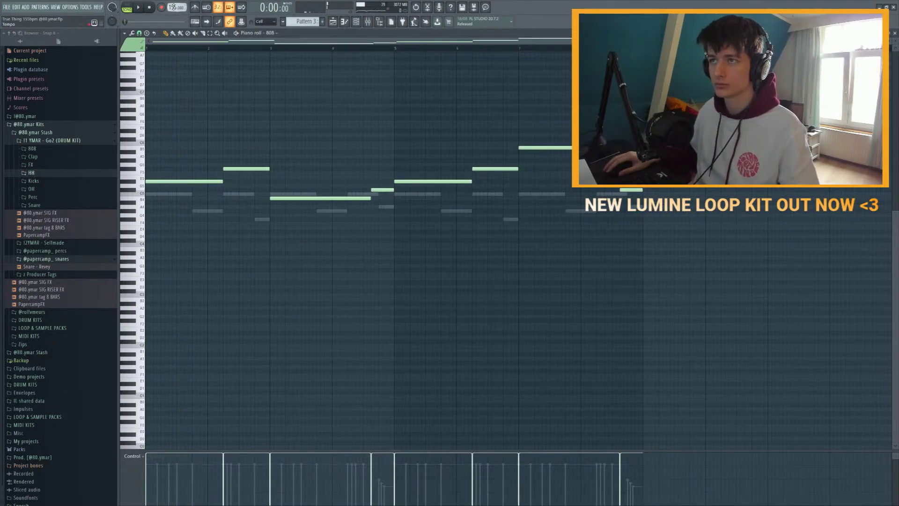
pyautogui.press('space')
pyautogui.scroll(3, 225, 151)
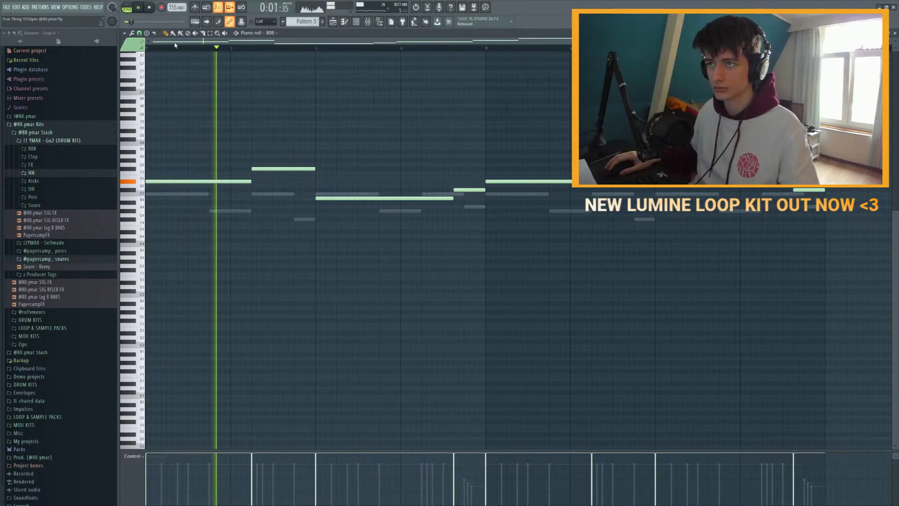
pyautogui.scroll(3, 285, 159)
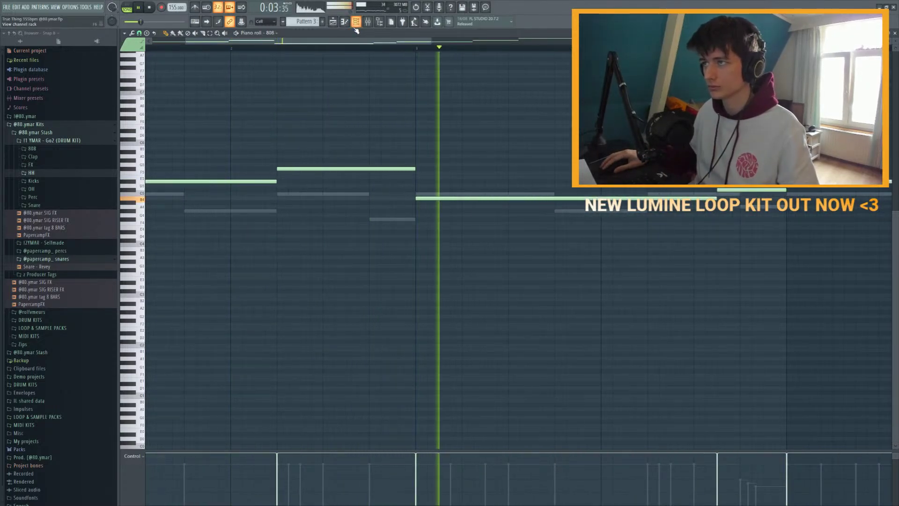
pyautogui.scroll(-2, 490, 203)
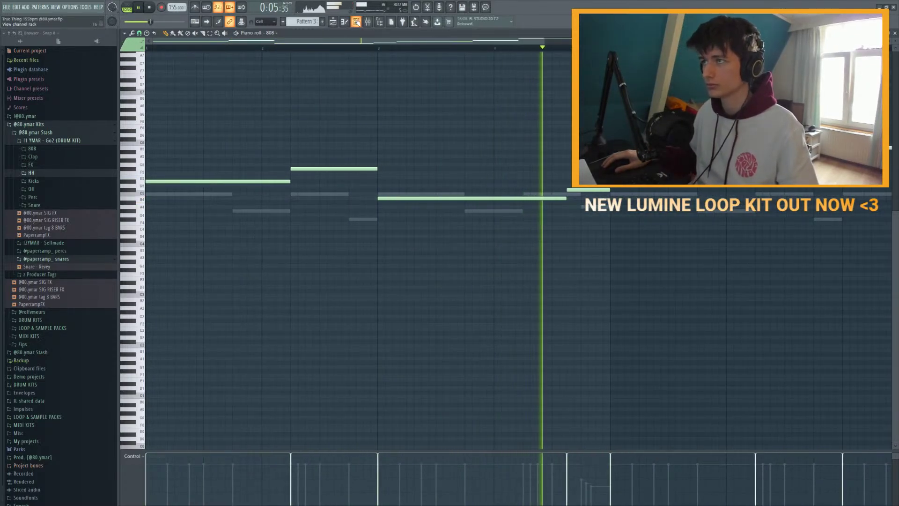
pyautogui.click(344, 21)
pyautogui.scroll(-2, 529, 145)
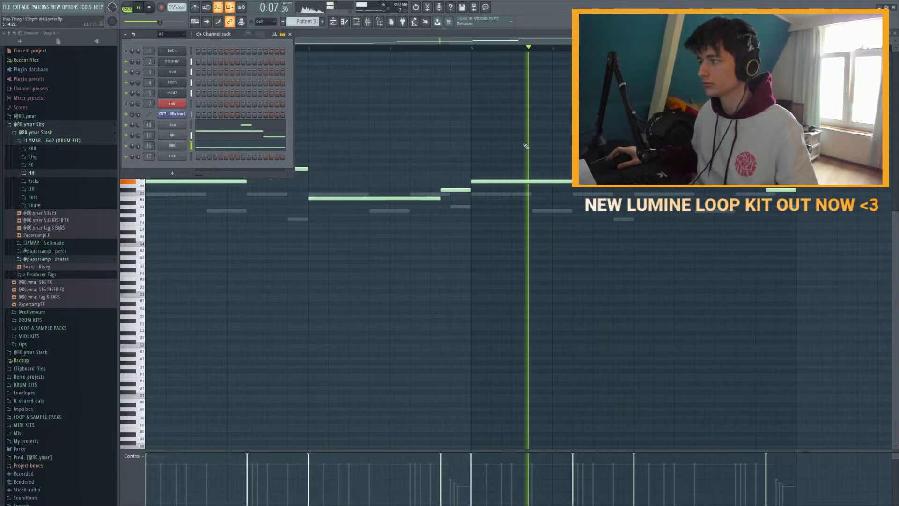
pyautogui.press('F6')
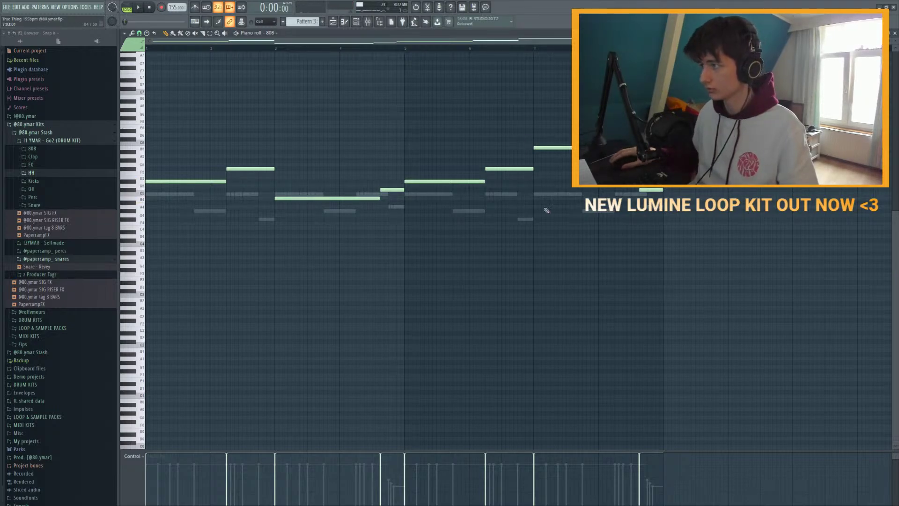
# Step: Try the whole 808 line one octave higher, auditioning several bars in playback
pyautogui.hotkey('ctrl', 'Up')
pyautogui.press('space')
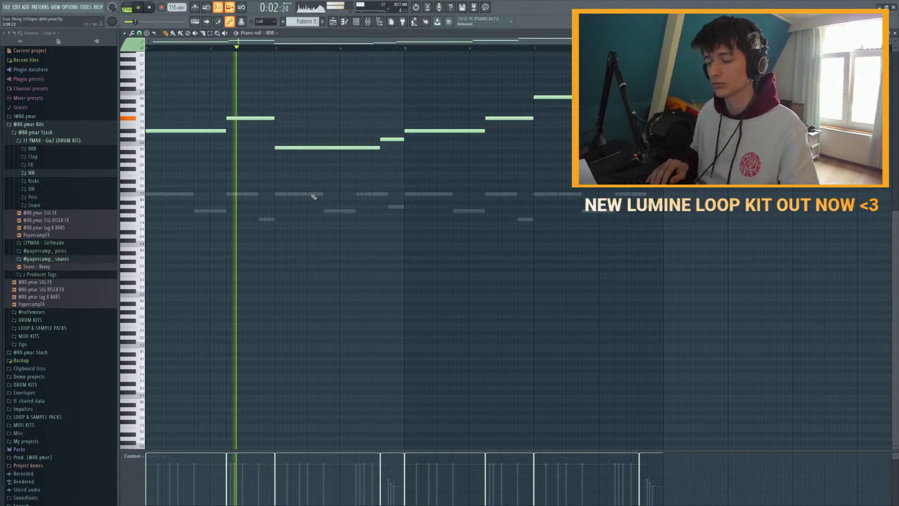
pyautogui.hotkey('ctrl', 'Down')
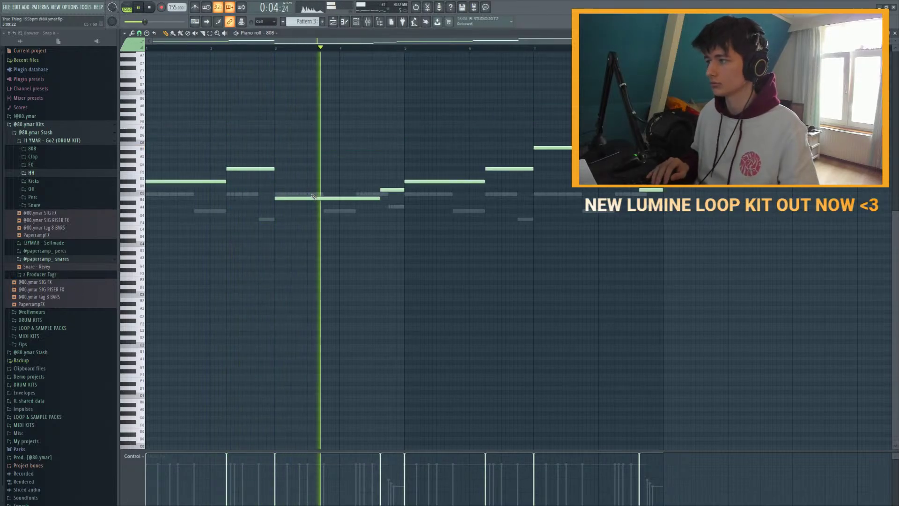
pyautogui.click(538, 48)
pyautogui.hotkey('ctrl', 'Up')
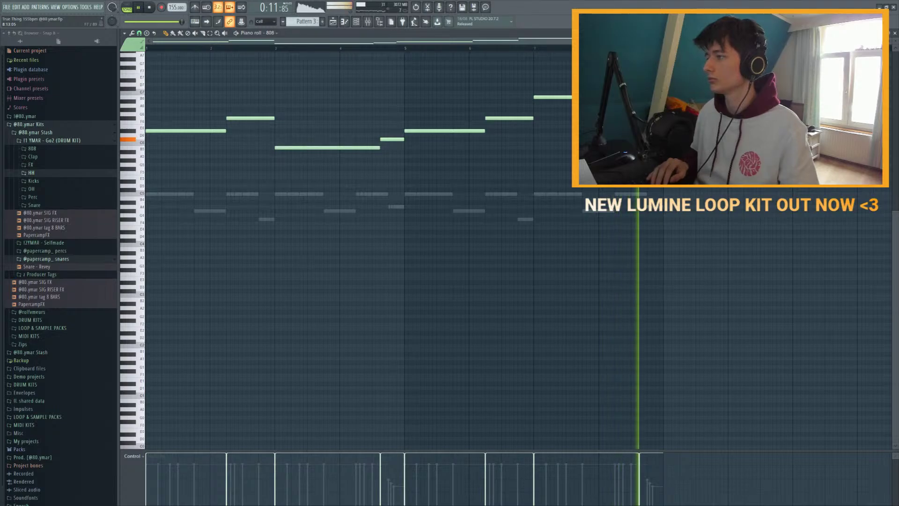
pyautogui.click(283, 48)
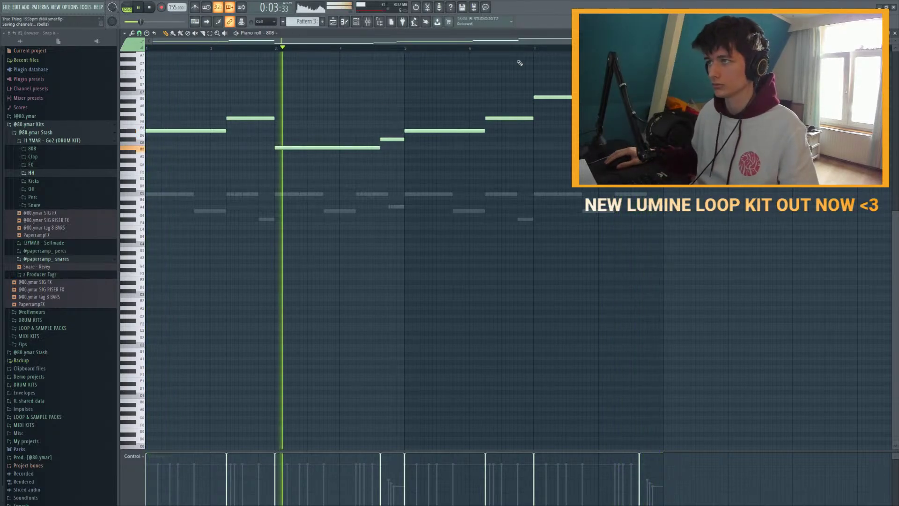
pyautogui.press('space')
pyautogui.click(516, 48)
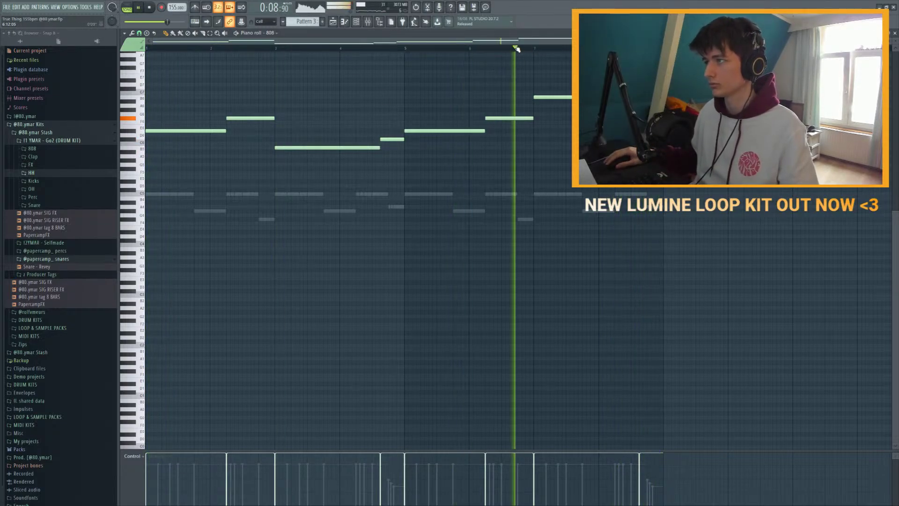
pyautogui.press('space')
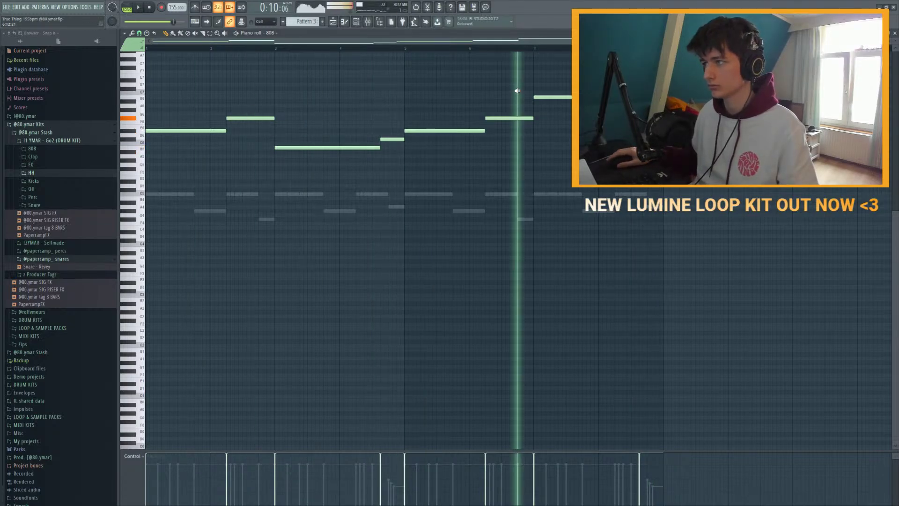
pyautogui.press('space')
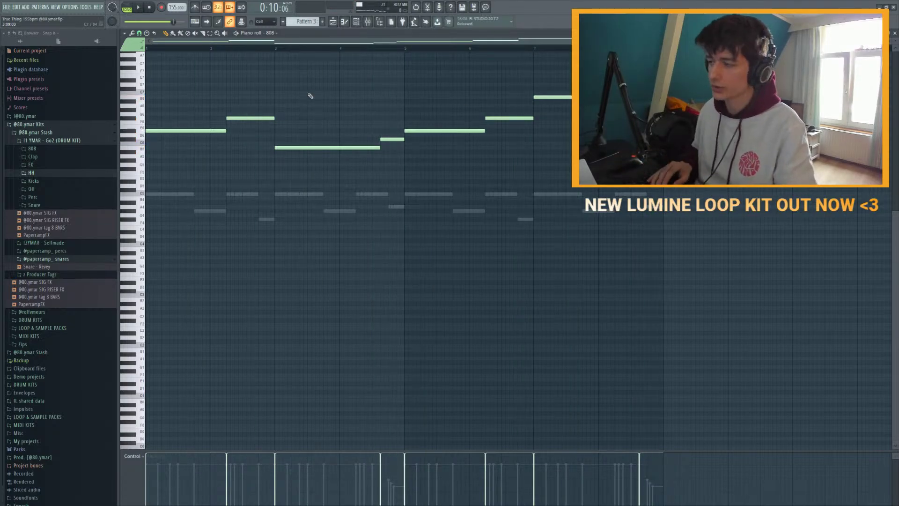
pyautogui.hotkey('ctrl', 'Down')
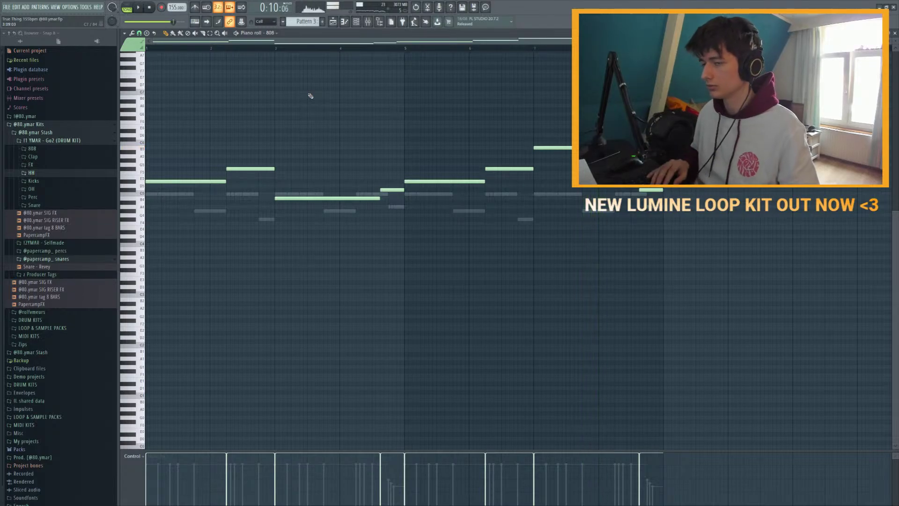
# Step: Transpose the whole 808 line down one semitone and audition it
pyautogui.hotkey('shift', 'Down')
pyautogui.hotkey('shift', 'Down')
pyautogui.press('space')
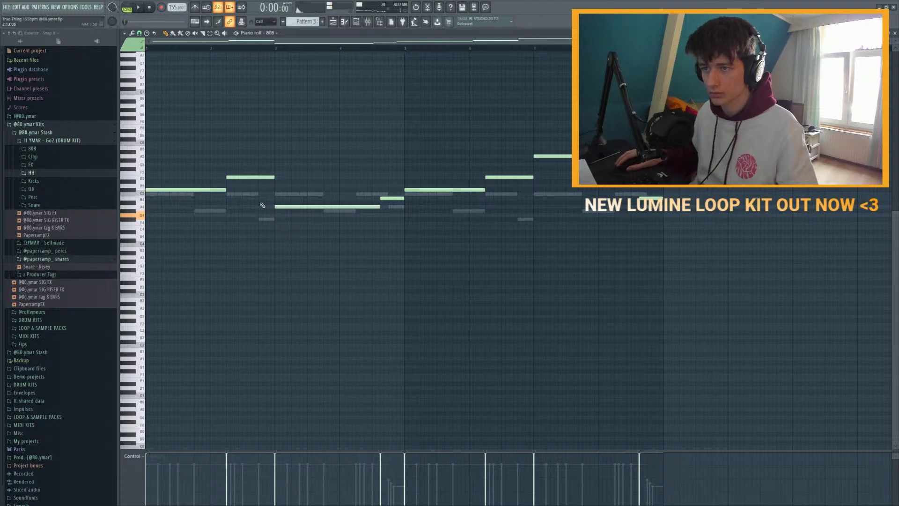
pyautogui.press('space')
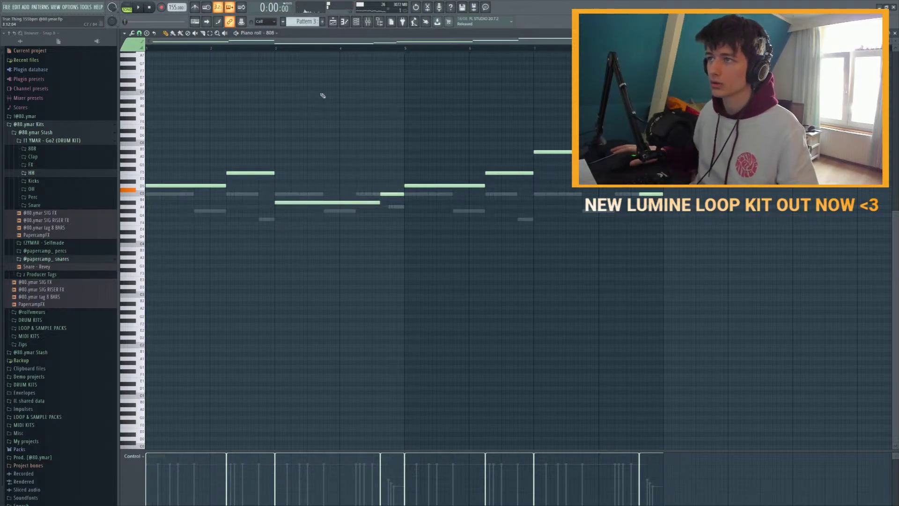
# Step: In Pattern 1, transpose the melody channels from bells through lead2 down one semitone and play the result
pyautogui.press('F6')
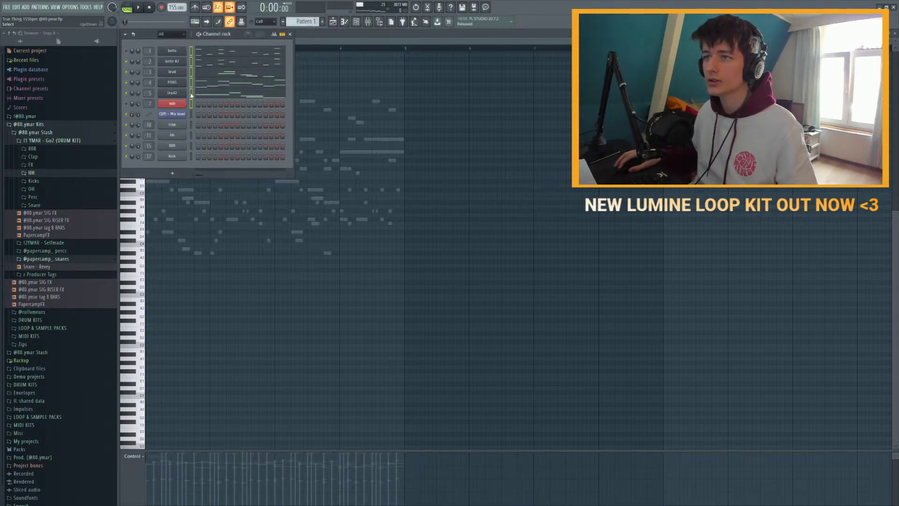
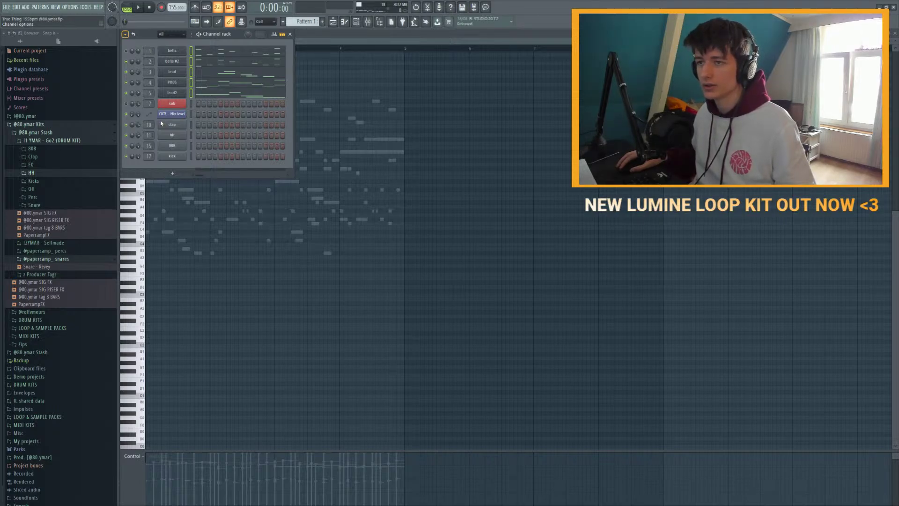
pyautogui.hotkey('shift', 'Down')
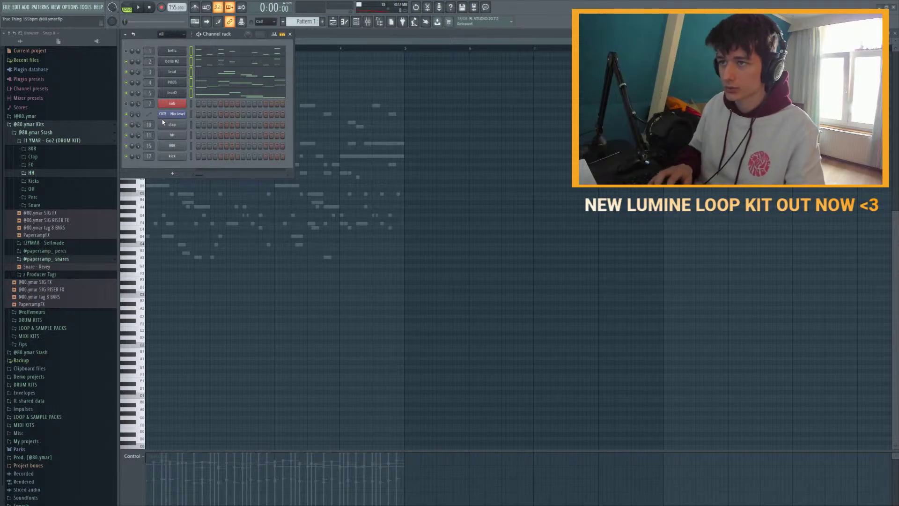
pyautogui.press('F6')
pyautogui.press('space')
# Step: Review the lead2 notes in the piano roll and bring up the channel rack and mixer over the playlist
pyautogui.press('F5')
pyautogui.press('F6')
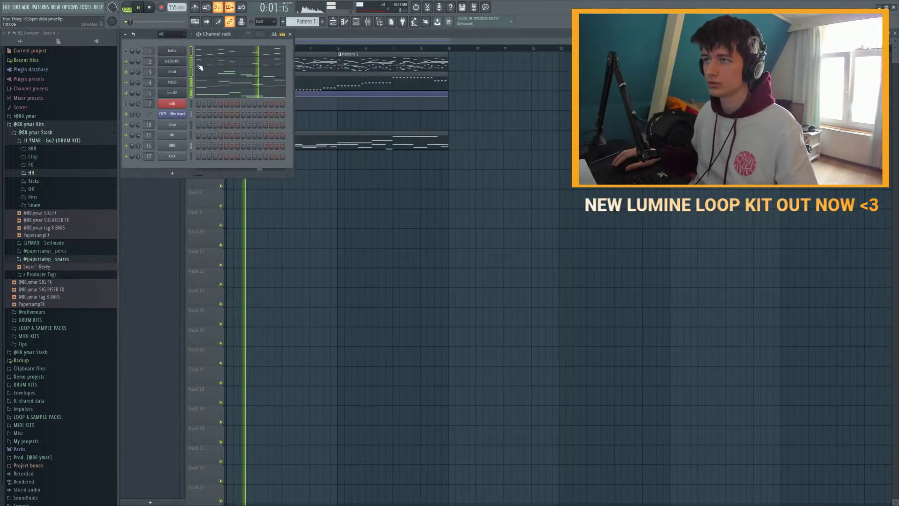
pyautogui.click(369, 24)
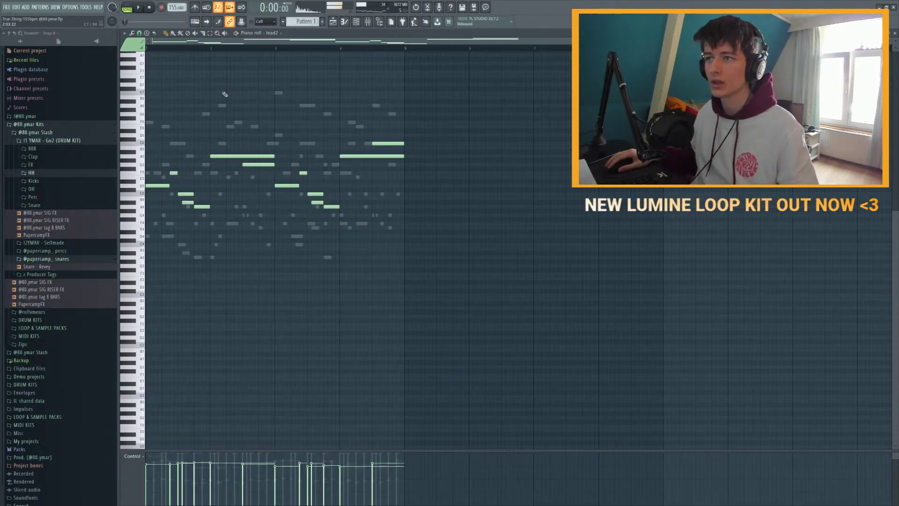
pyautogui.press('F6')
pyautogui.press('F7')
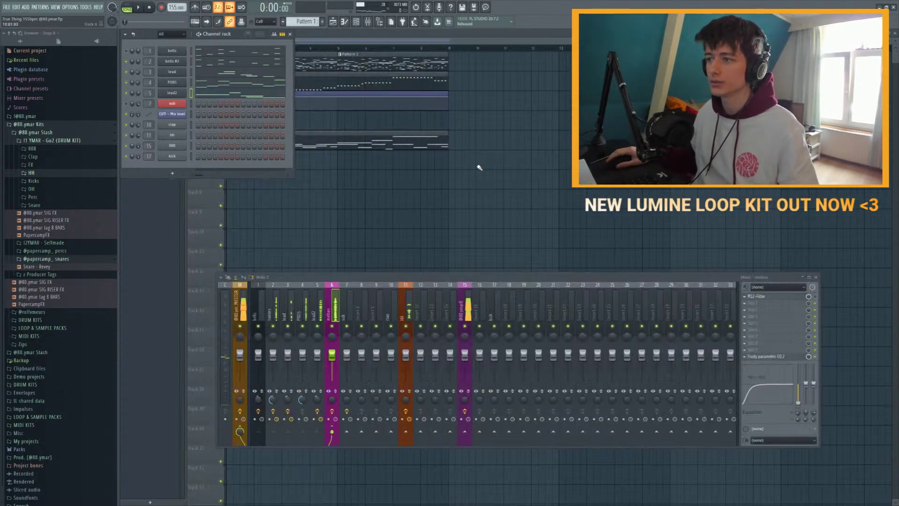
# Step: In Pattern 3's 808 line, slice the first long D5 note near its end while playing the pattern
pyautogui.press('KP_Add')
pyautogui.press('KP_Add')
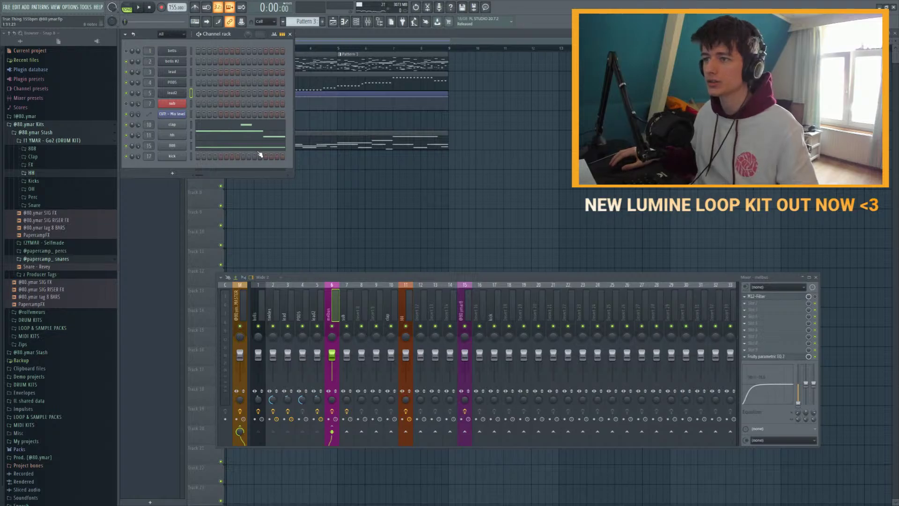
pyautogui.click(229, 149)
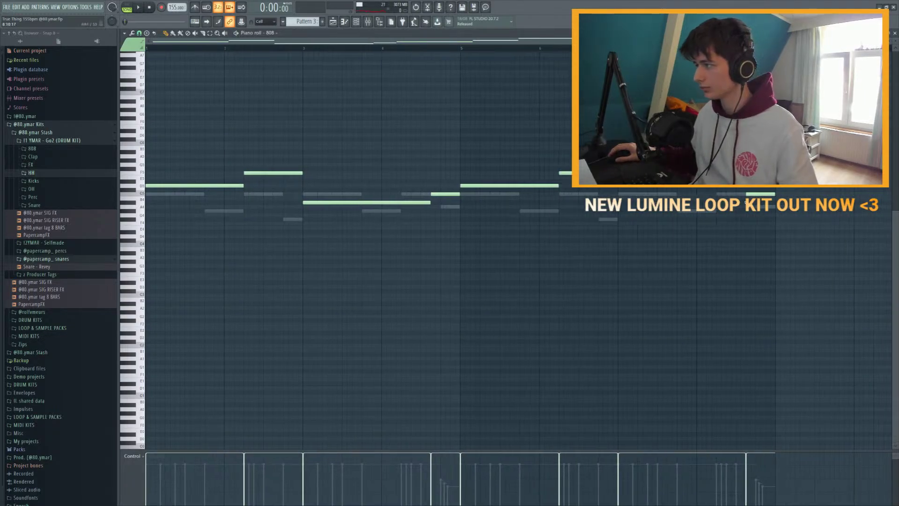
pyautogui.press('space')
pyautogui.scroll(3, 177, 46)
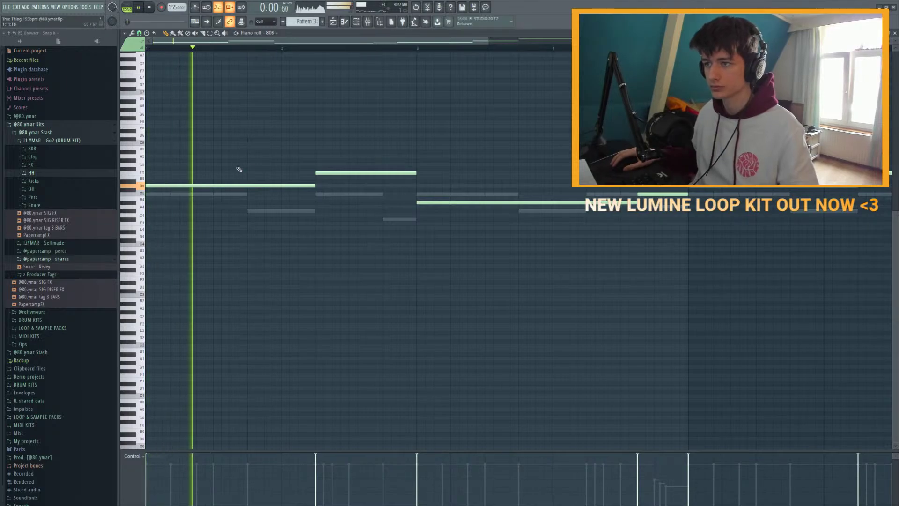
pyautogui.click(265, 186)
pyautogui.click(280, 185)
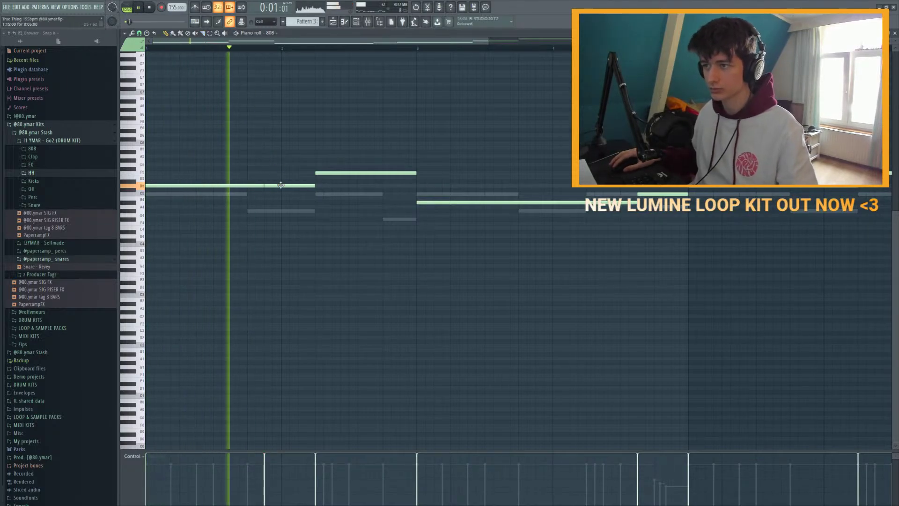
# Step: Shorten the first part of the sliced 808 note and fill the gap with a three-note roll of rising velocities
pyautogui.moveTo(263, 186); pyautogui.dragTo(239, 186)
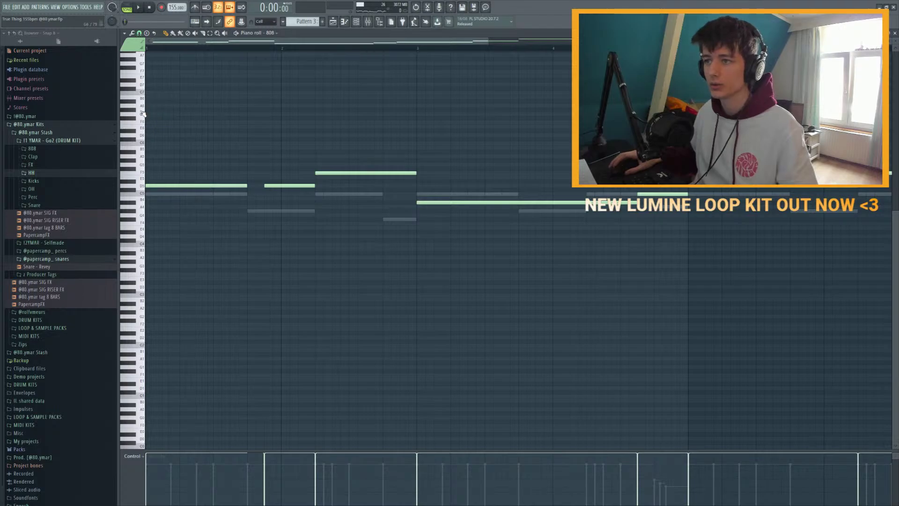
pyautogui.scroll(2, 274, 185)
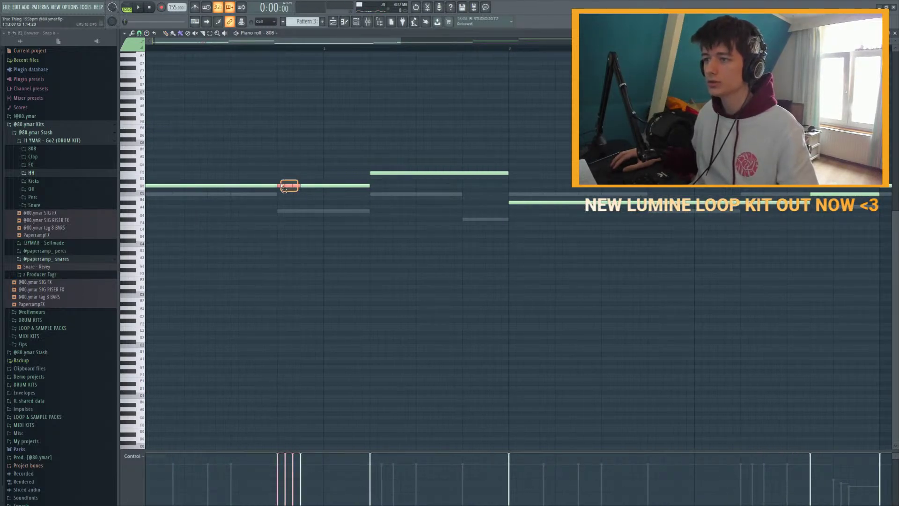
pyautogui.moveTo(288, 489); pyautogui.dragTo(293, 474)
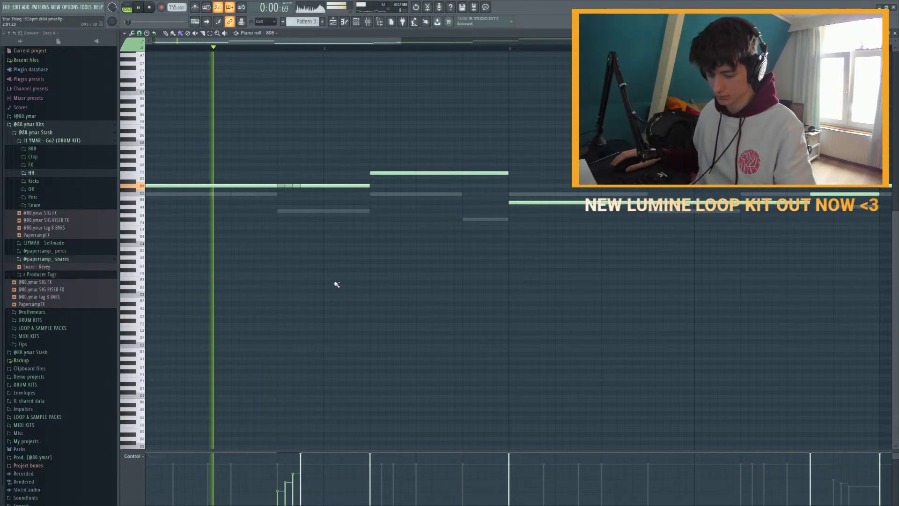
pyautogui.press('space')
# Step: Raise the 808 note right after the roll to F5 and audition it
pyautogui.moveTo(320, 186); pyautogui.dragTo(320, 169)
pyautogui.press('space')
pyautogui.scroll(-3, 244, 156)
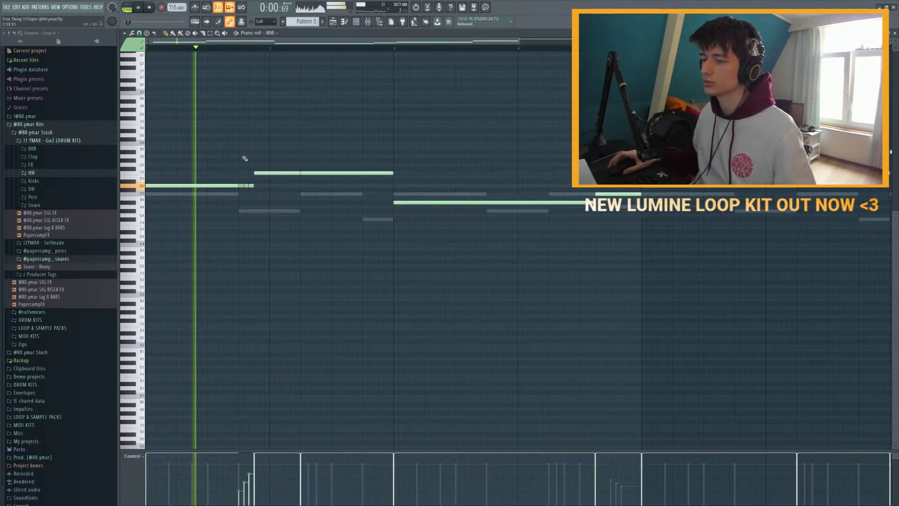
# Step: Slice off the end of the second F5 note and add a short C4 note just before bar 3
pyautogui.click(242, 186)
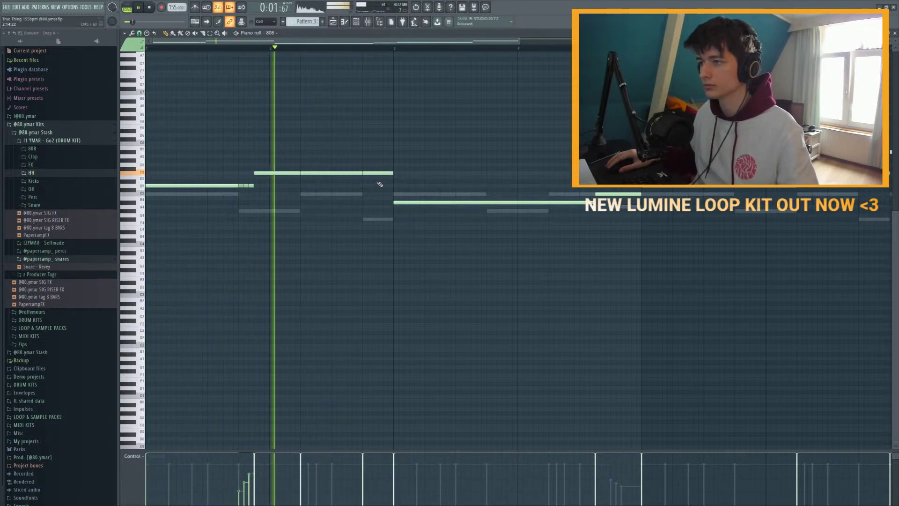
pyautogui.press('space')
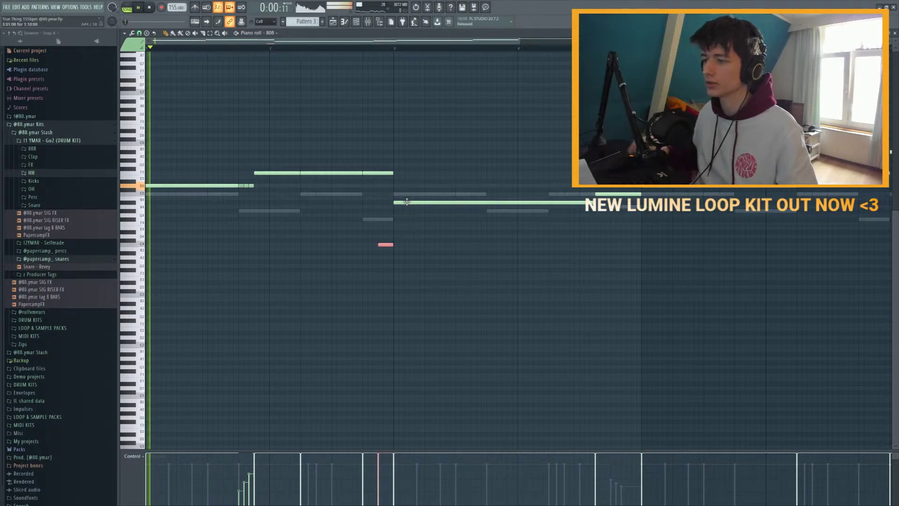
pyautogui.scroll(-3, 304, 177)
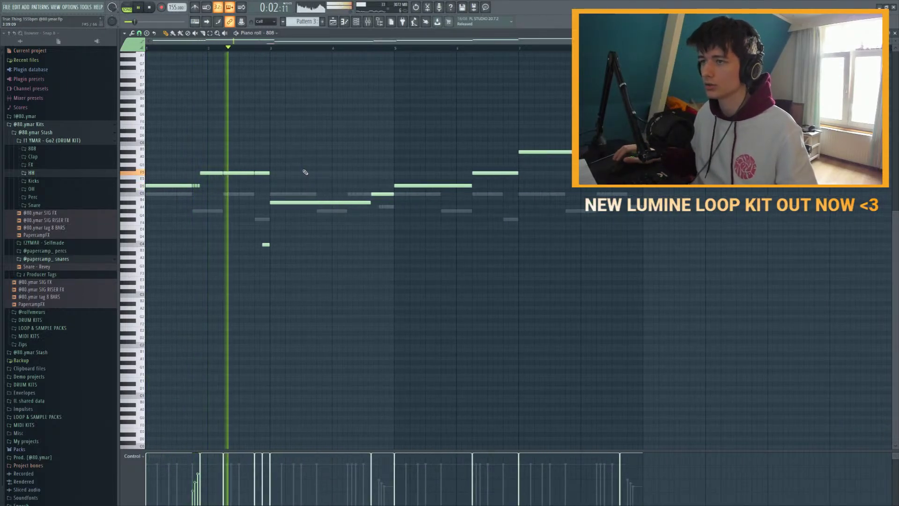
# Step: Replay from bar 2 and re-divide the F5 stretch into three consecutive notes ending at bar 3
pyautogui.click(210, 49)
pyautogui.scroll(4, 244, 164)
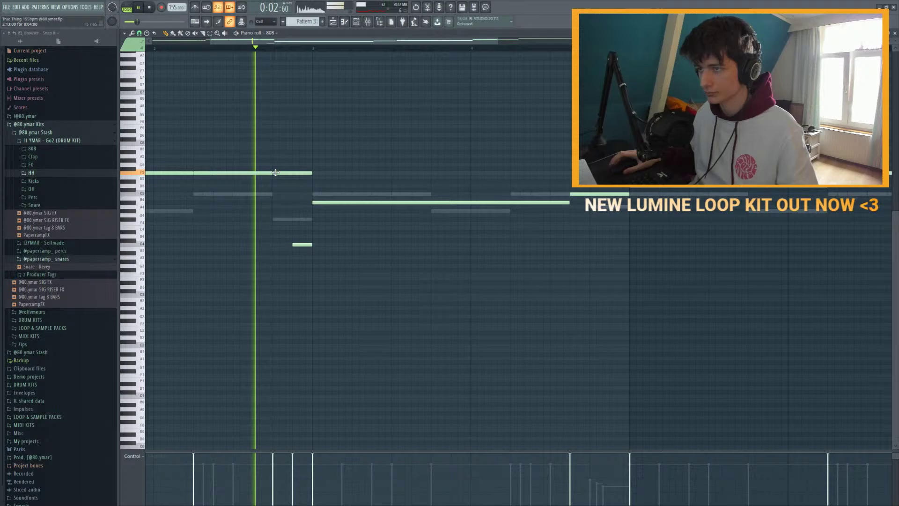
pyautogui.moveTo(264, 174); pyautogui.dragTo(305, 173)
pyautogui.click(251, 176)
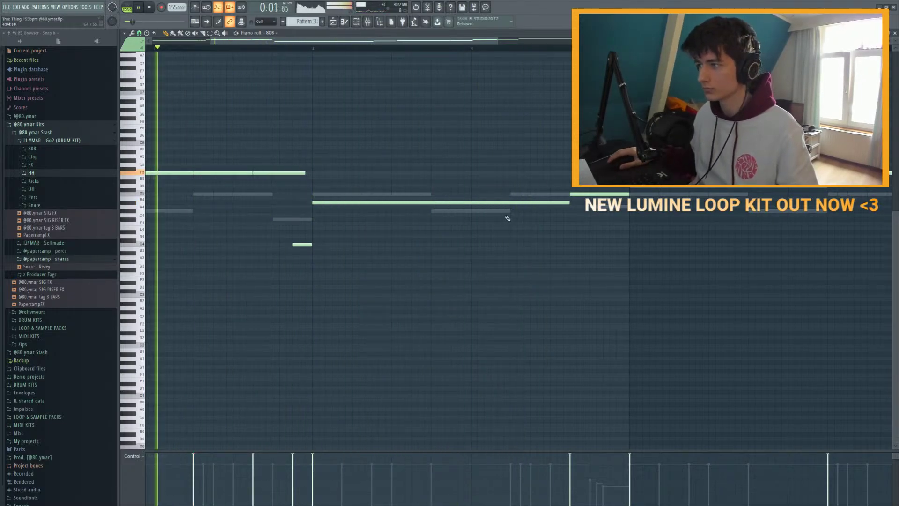
pyautogui.scroll(-4, 315, 176)
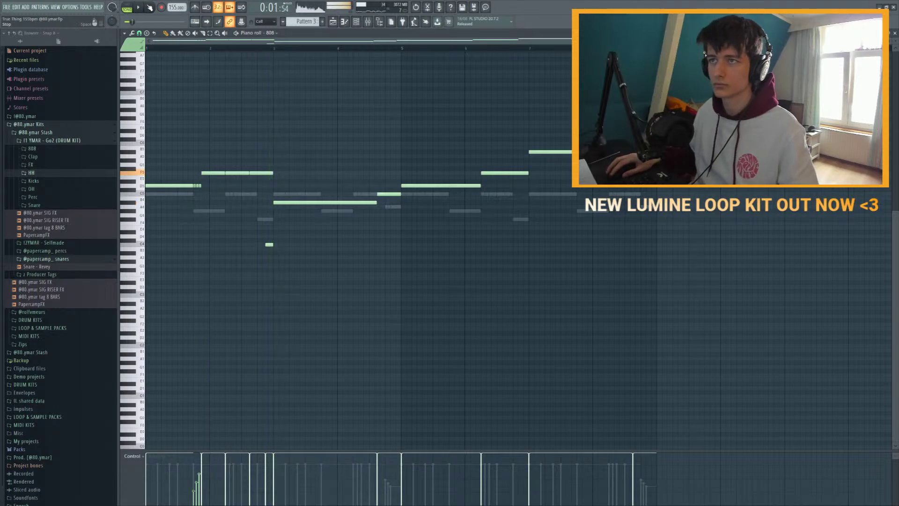
# Step: Try removing the middle of the three F5 notes in bar 2, then restore it and replay the line
pyautogui.press('space')
pyautogui.keyDown('ctrl'); pyautogui.scroll(3, 327, 169); pyautogui.keyUp('ctrl')
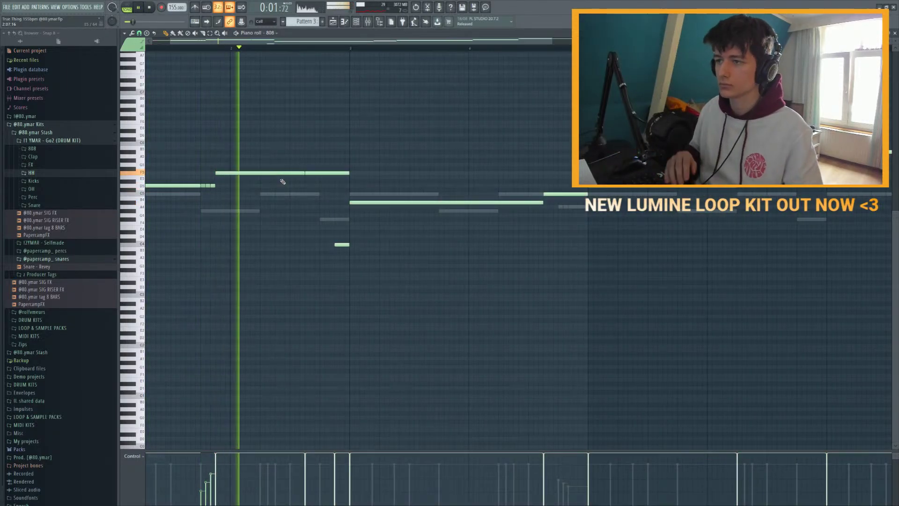
pyautogui.rightClick(279, 175)
pyautogui.press('space')
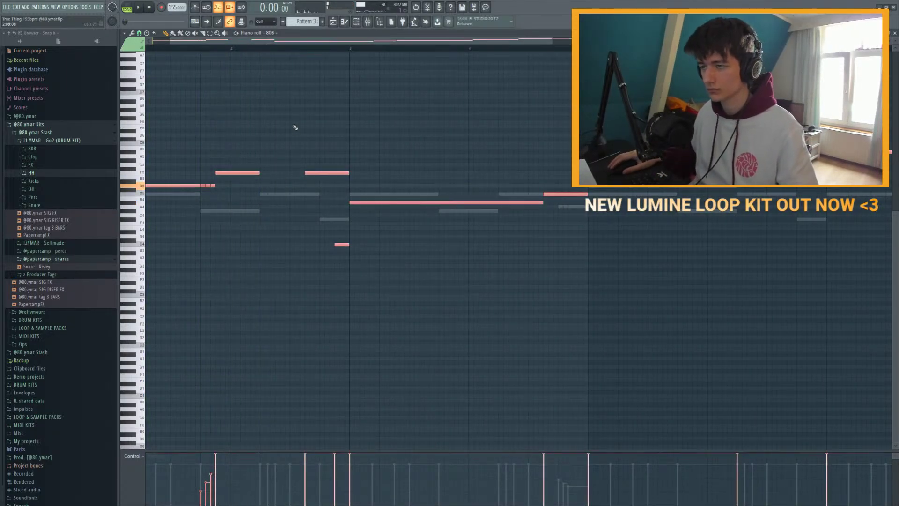
pyautogui.hotkey('ctrl', 'z')
pyautogui.press('space')
pyautogui.press('F9')
pyautogui.press('F9')
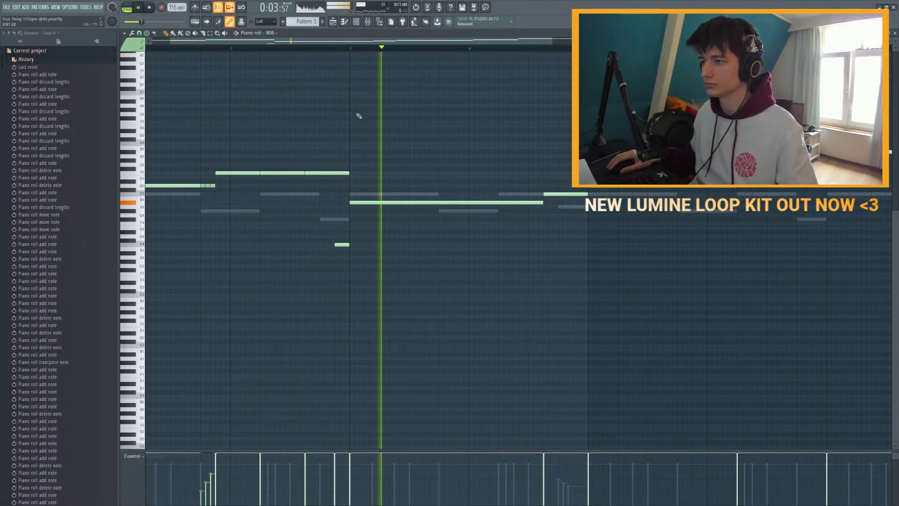
# Step: Slice the end of the long 808 note in bar 4 and repeat the first four bars across bars 5 to 8
pyautogui.click(504, 203)
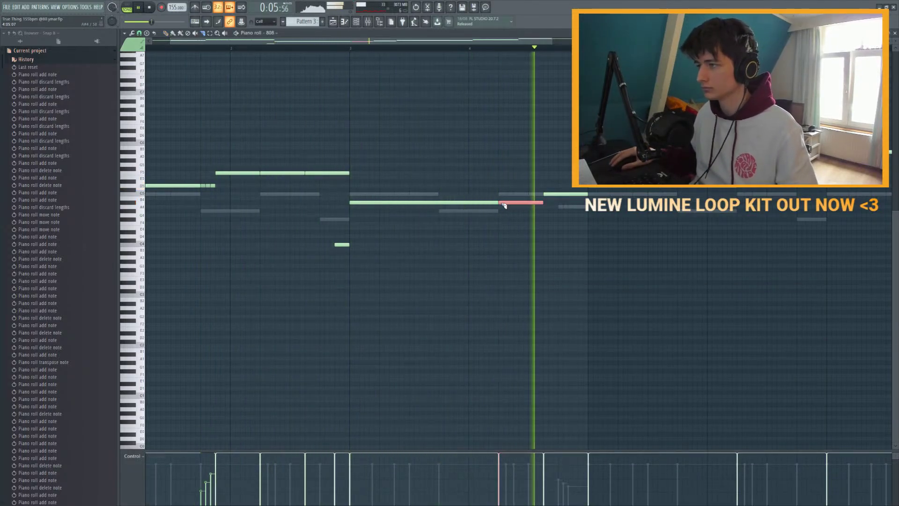
pyautogui.scroll(-2, 503, 194)
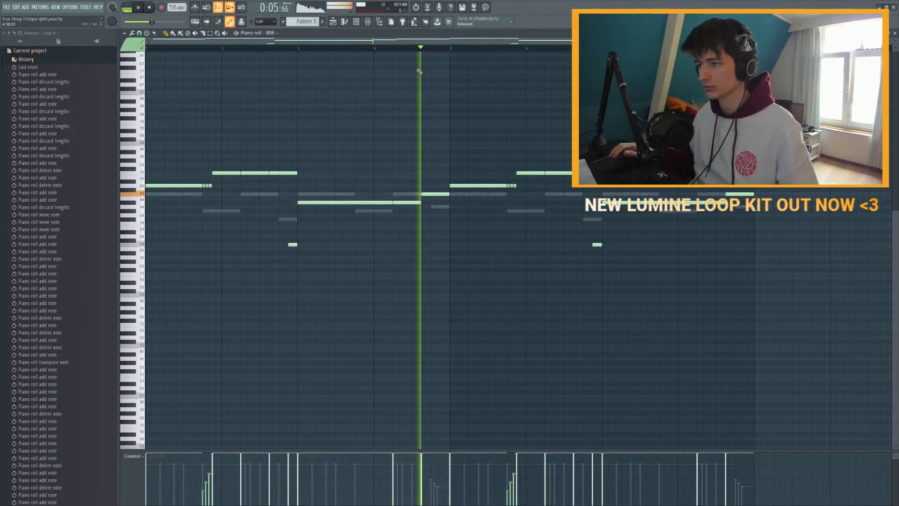
pyautogui.scroll(-1, 534, 119)
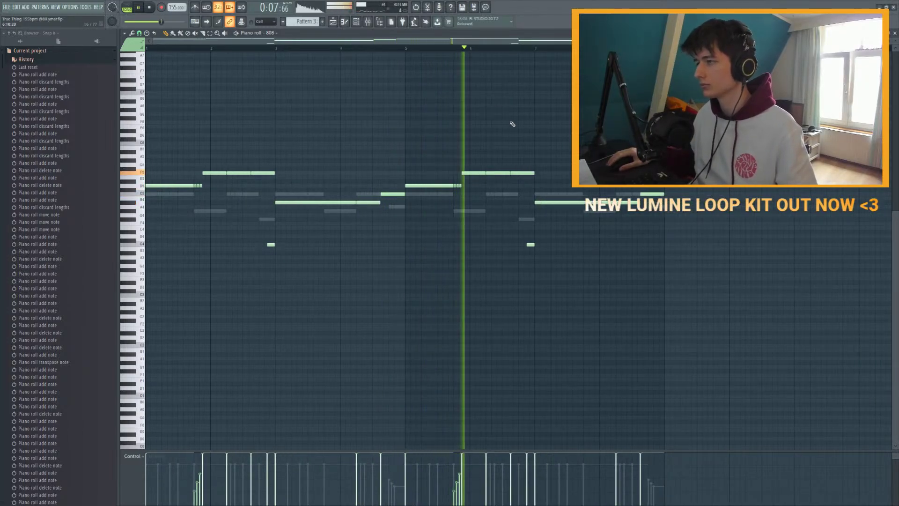
# Step: Raise the long 808 note starting at bar 7 by one octave and audition it with the mixer in view
pyautogui.click(546, 152)
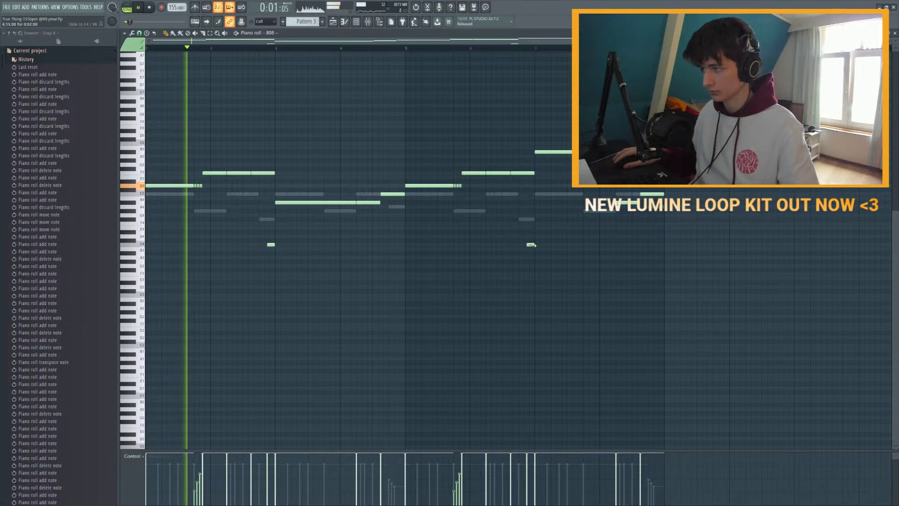
pyautogui.click(369, 21)
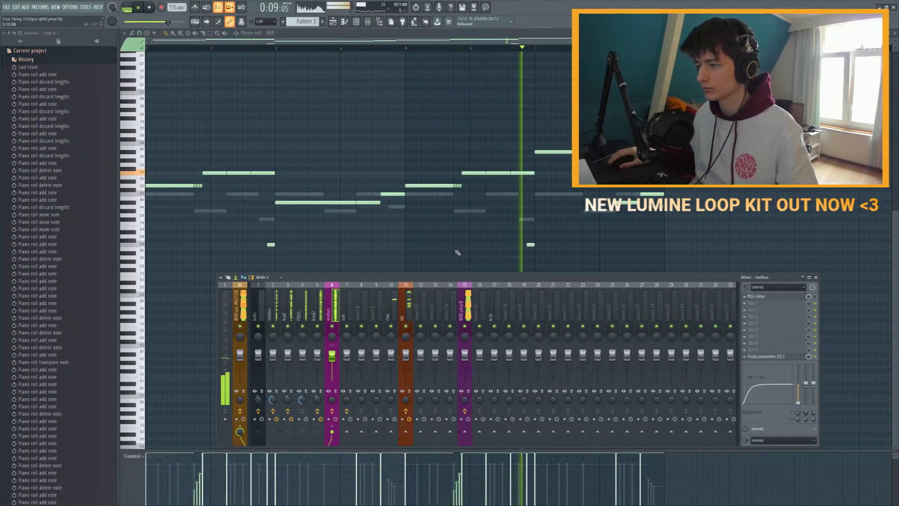
pyautogui.press('F9')
pyautogui.press('space')
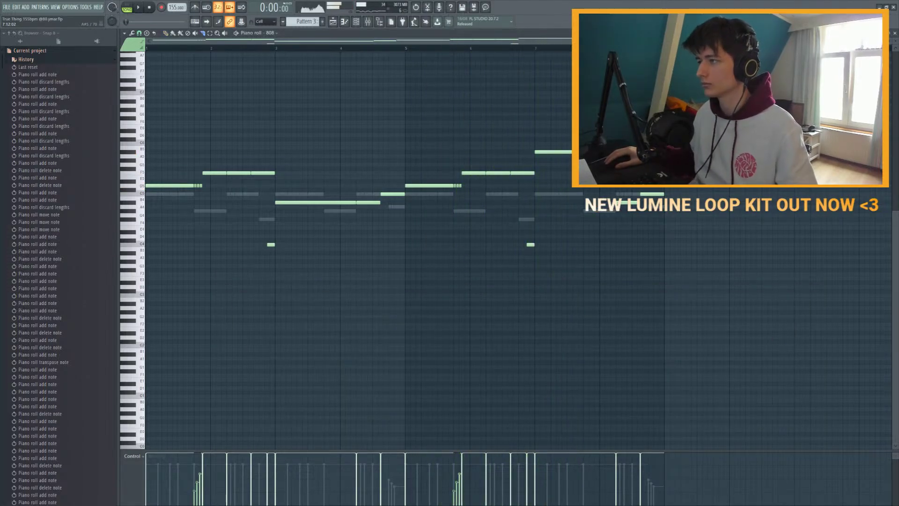
# Step: Slice the raised 808 note at bar 7 into three shorter notes while replaying from that bar
pyautogui.click(539, 47)
pyautogui.click(536, 48)
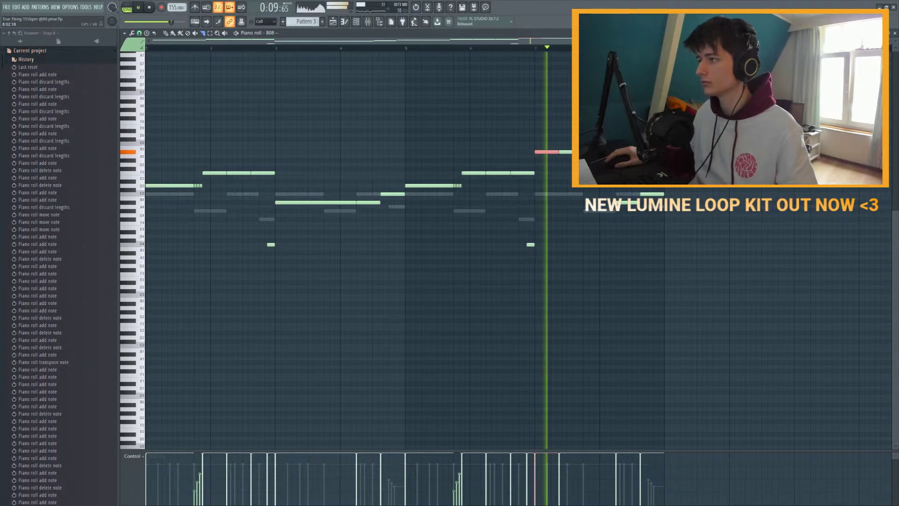
pyautogui.click(541, 47)
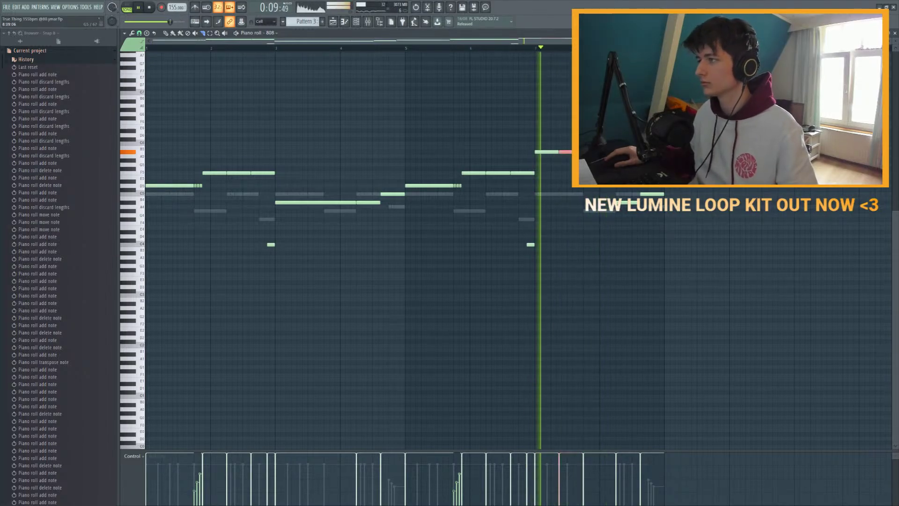
pyautogui.click(534, 47)
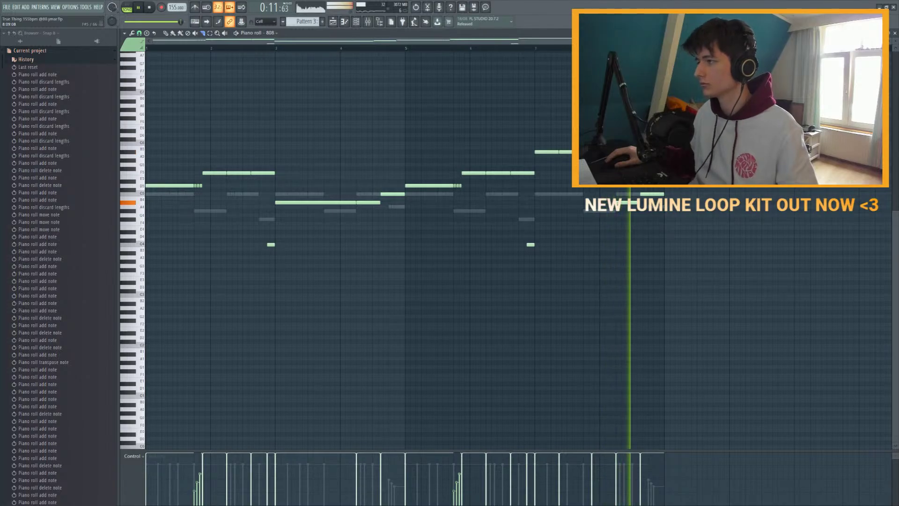
pyautogui.click(539, 49)
pyautogui.press('space')
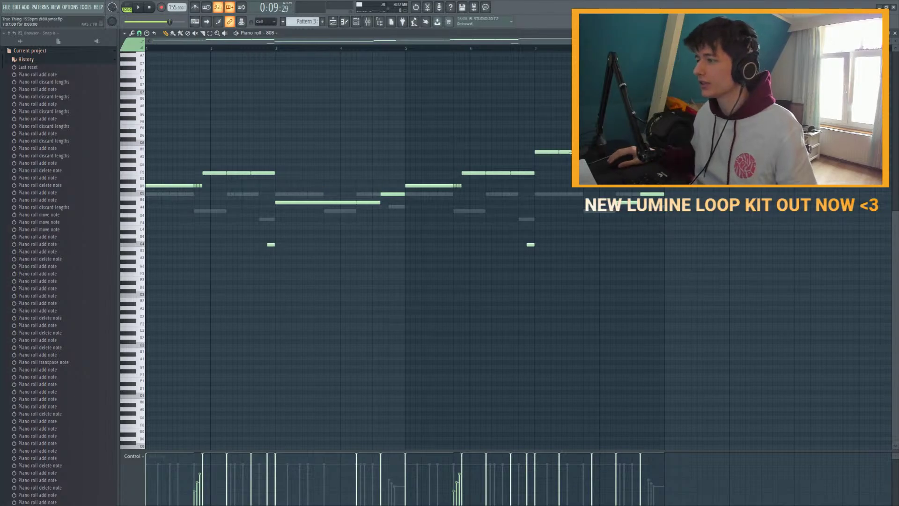
# Step: Move the middle slice of the bar 7 note down one octave and audition the octave jump
pyautogui.moveTo(502, 136); pyautogui.dragTo(503, 137)
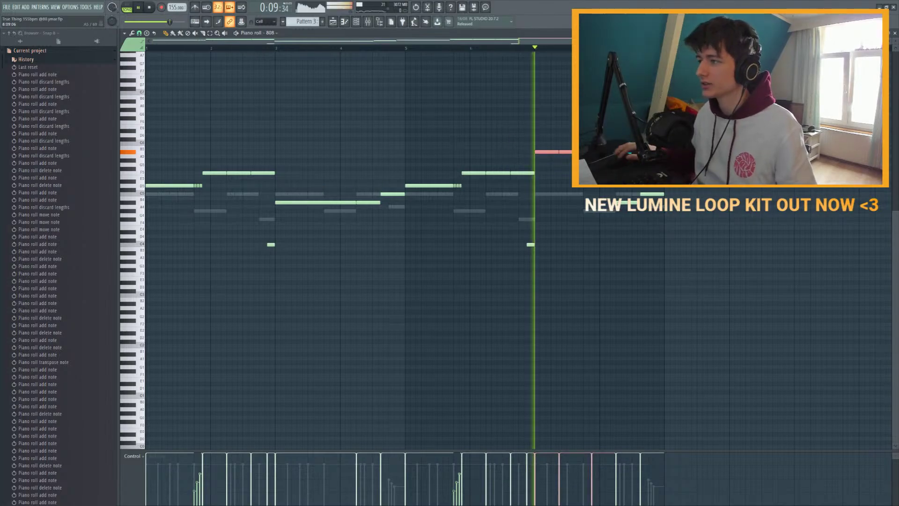
pyautogui.press('space')
pyautogui.press('space')
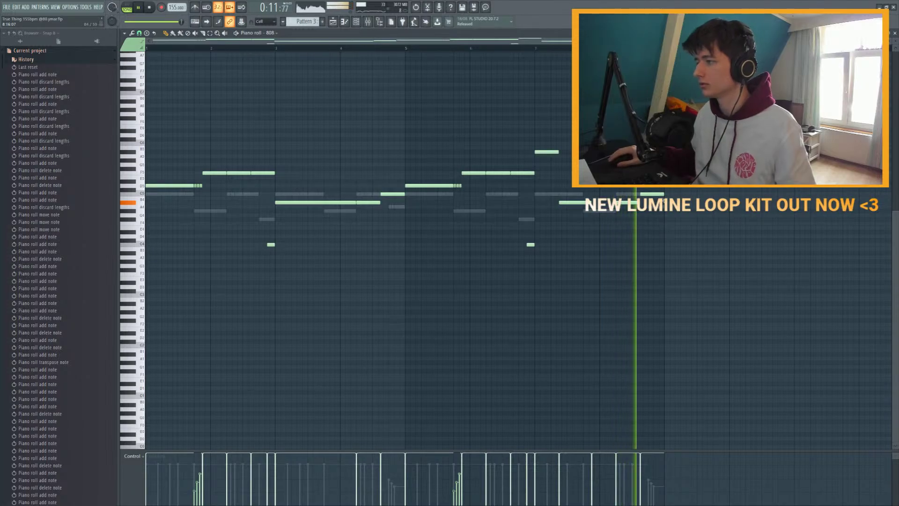
pyautogui.press('space')
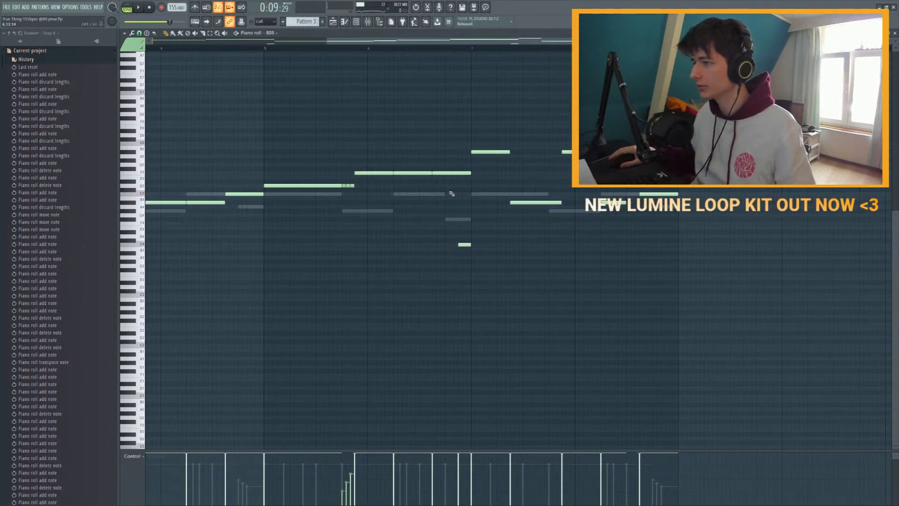
# Step: Copy the three-note roll from the start of the 808 line to just before the last C5 note and play it
pyautogui.scroll(-3, 255, 191)
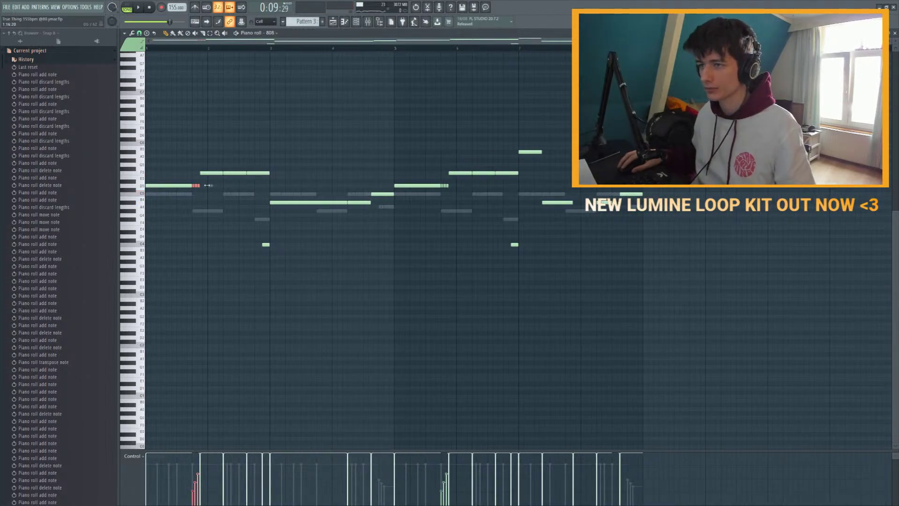
pyautogui.press('space')
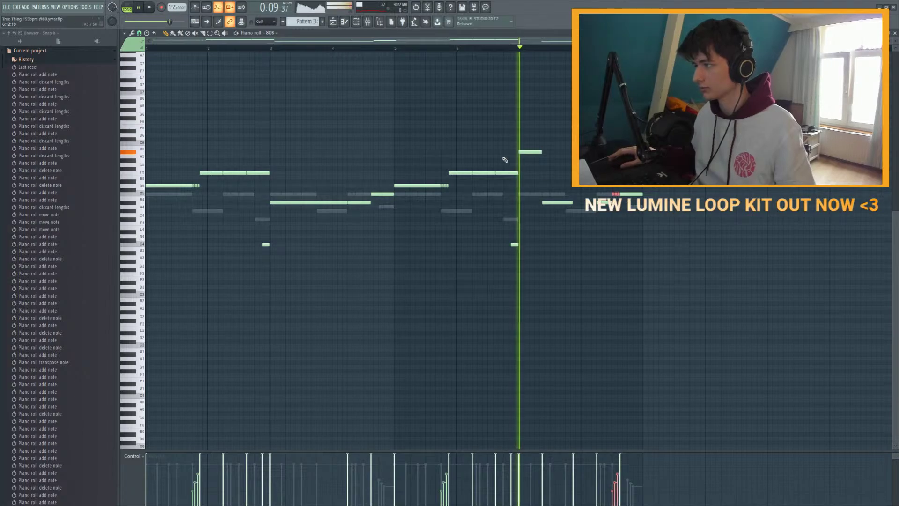
pyautogui.scroll(2, 506, 157)
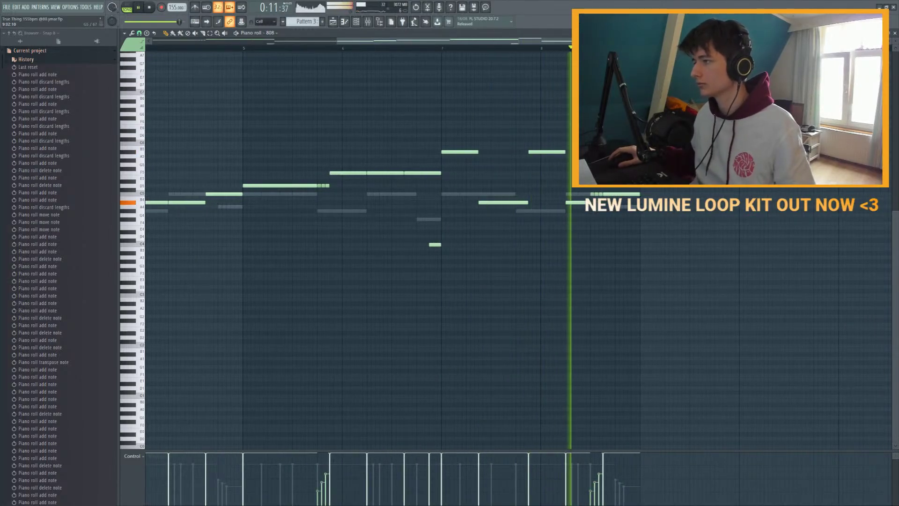
pyautogui.scroll(-2, 646, 141)
pyautogui.scroll(-1, 315, 80)
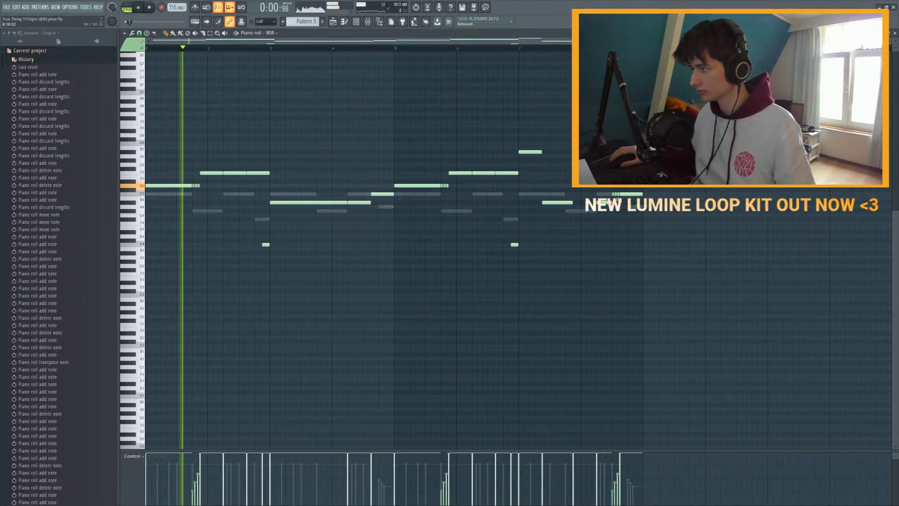
# Step: Play the 808 line with the channel rack and mixer in view, and replay it from bar 7
pyautogui.scroll(1, 315, 80)
pyautogui.scroll(-1, 315, 80)
pyautogui.press('F6')
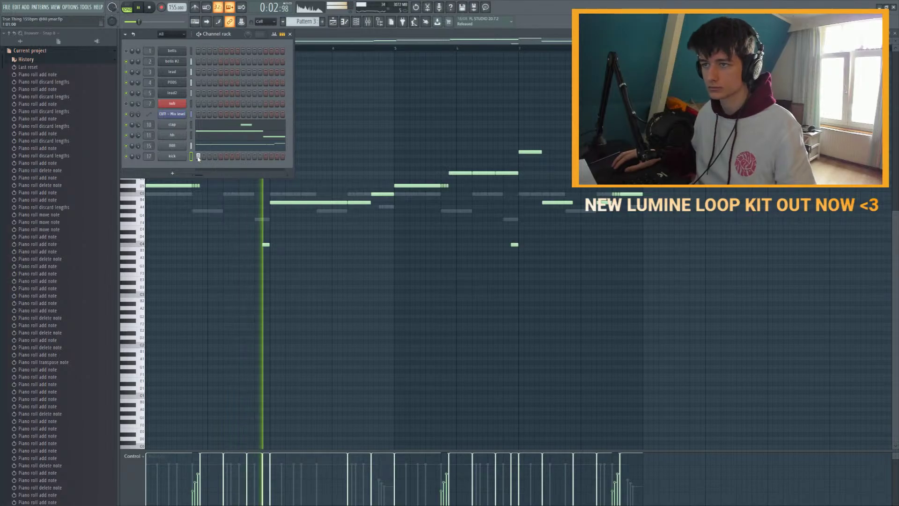
pyautogui.press('F9')
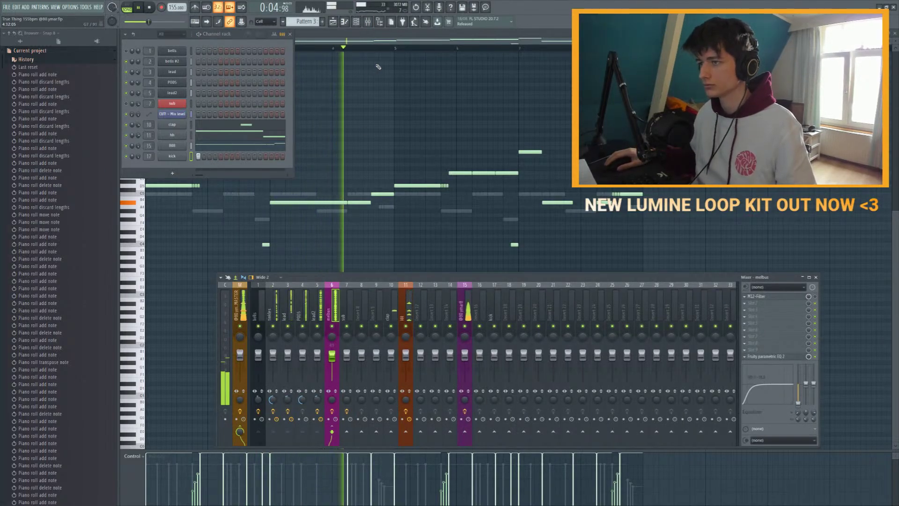
pyautogui.press('F7')
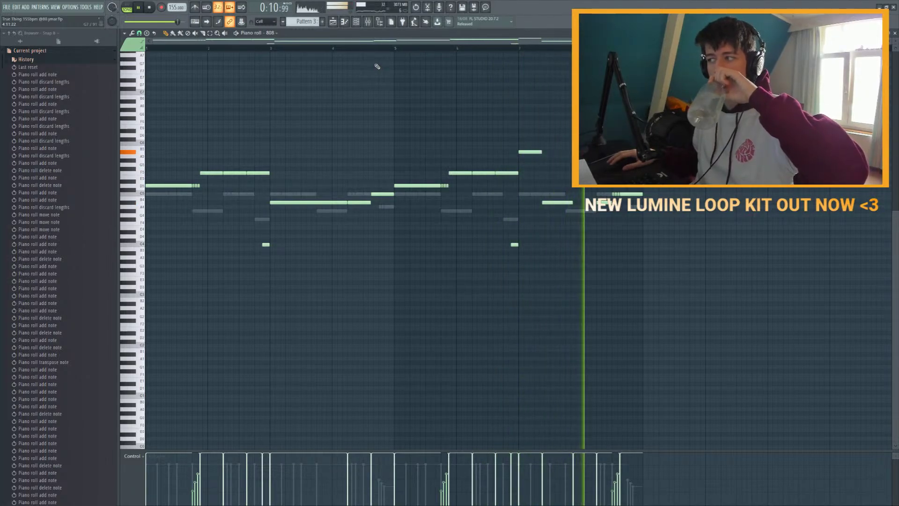
pyautogui.click(156, 7)
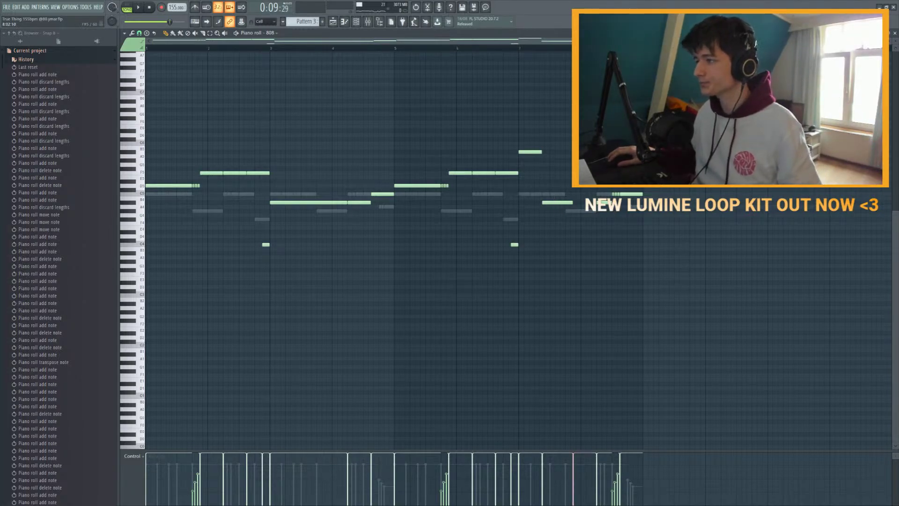
pyautogui.press('space')
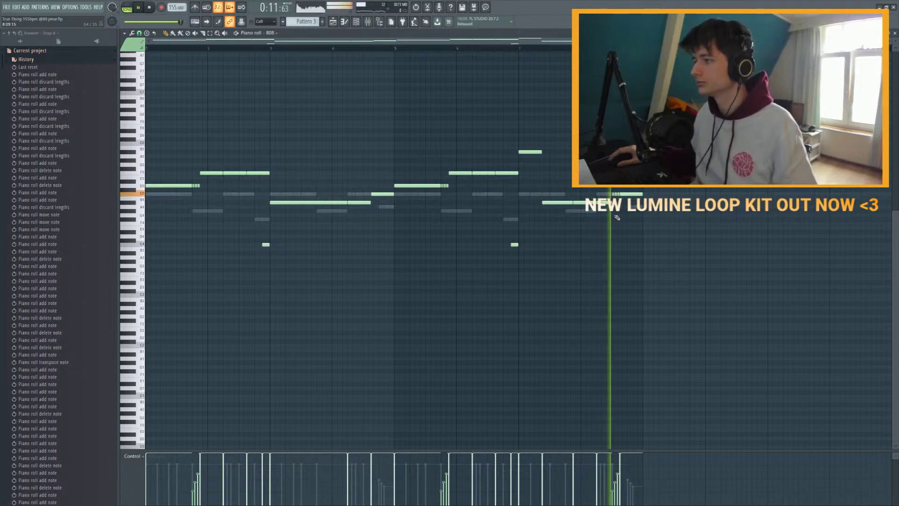
pyautogui.click(521, 47)
pyautogui.scroll(2, 364, 130)
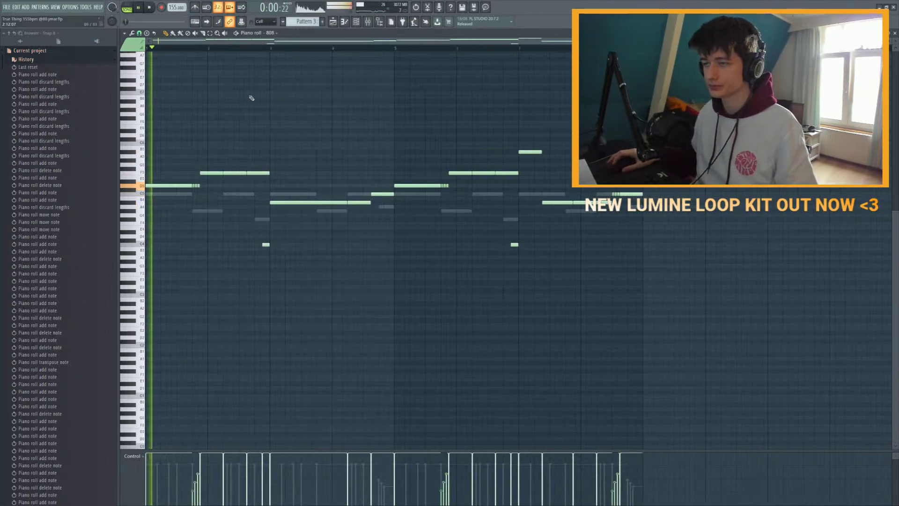
# Step: Shorten the second F5 note in bar 2 and the long 808 note at bar 3 to leave gaps, and play the line
pyautogui.scroll(2, 202, 97)
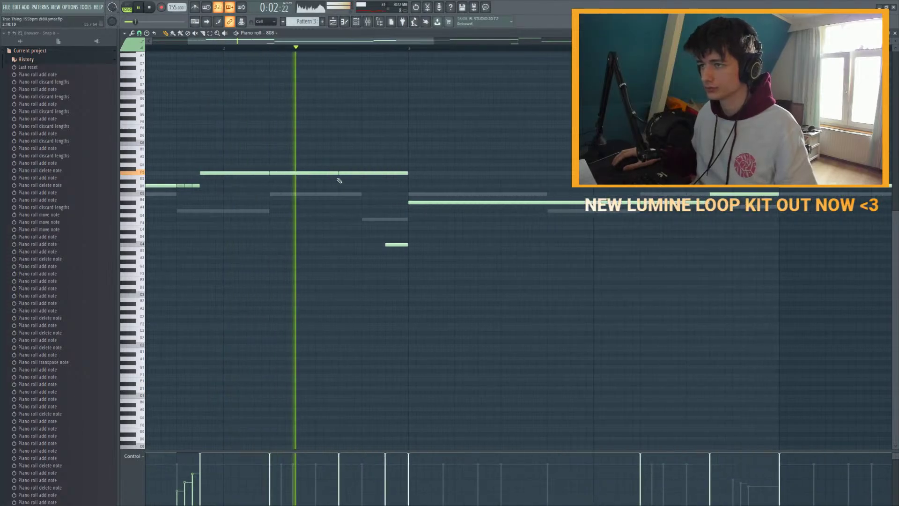
pyautogui.press('space')
pyautogui.scroll(-1, 512, 225)
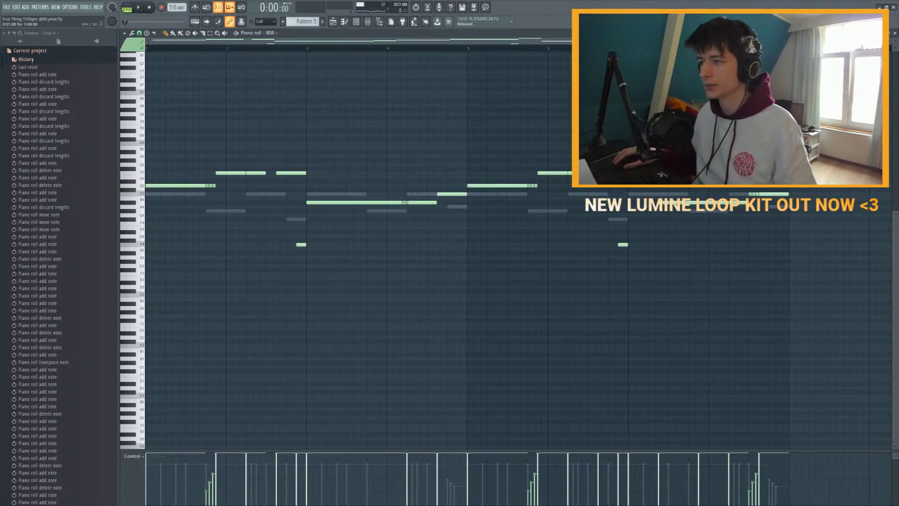
pyautogui.press('space')
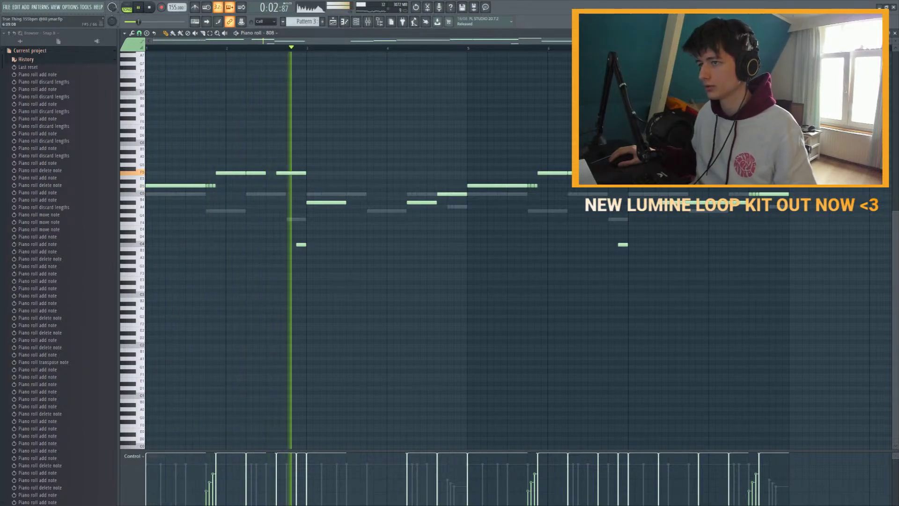
pyautogui.press('space')
# Step: Check the 808 channel's sampler settings and volume envelope, then close them
pyautogui.click(356, 21)
pyautogui.click(174, 145)
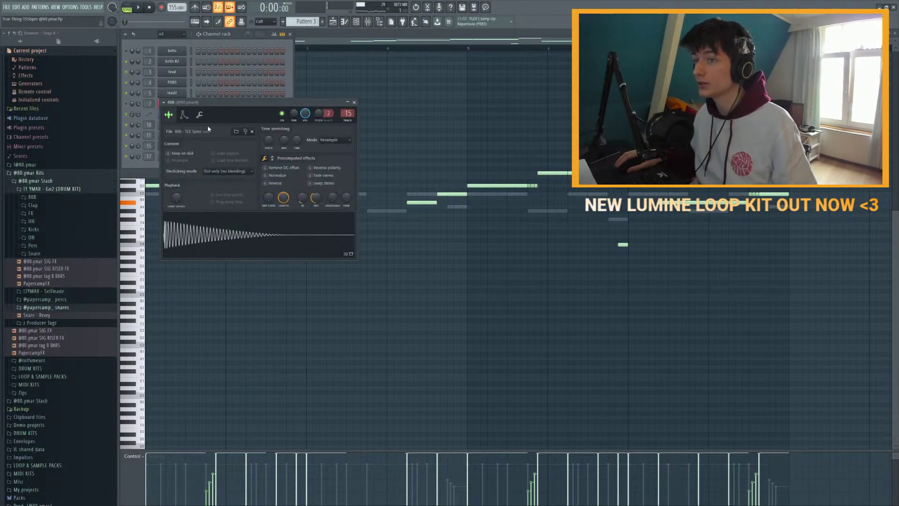
pyautogui.click(185, 115)
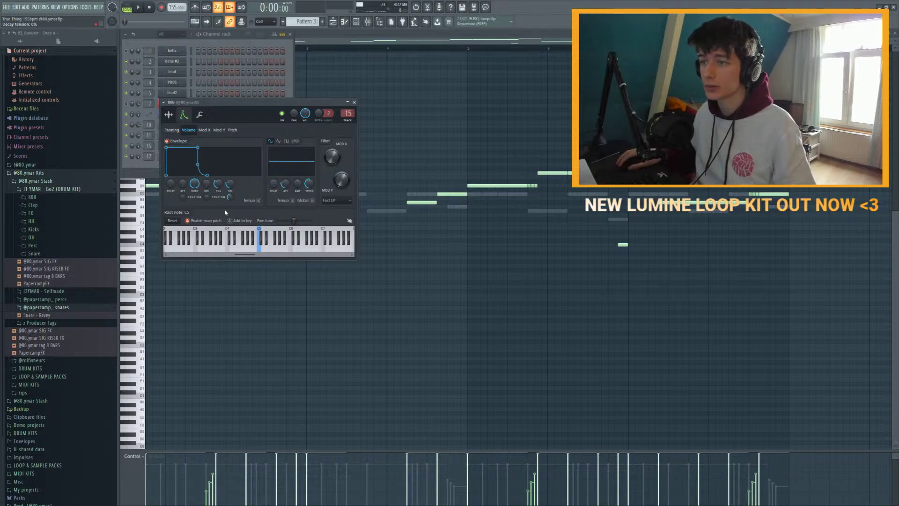
pyautogui.click(354, 102)
pyautogui.click(290, 33)
# Step: Shorten the D5 notes at bars 1 and 5 to leave a gap before their three-note rolls while replaying the pattern
pyautogui.press('space')
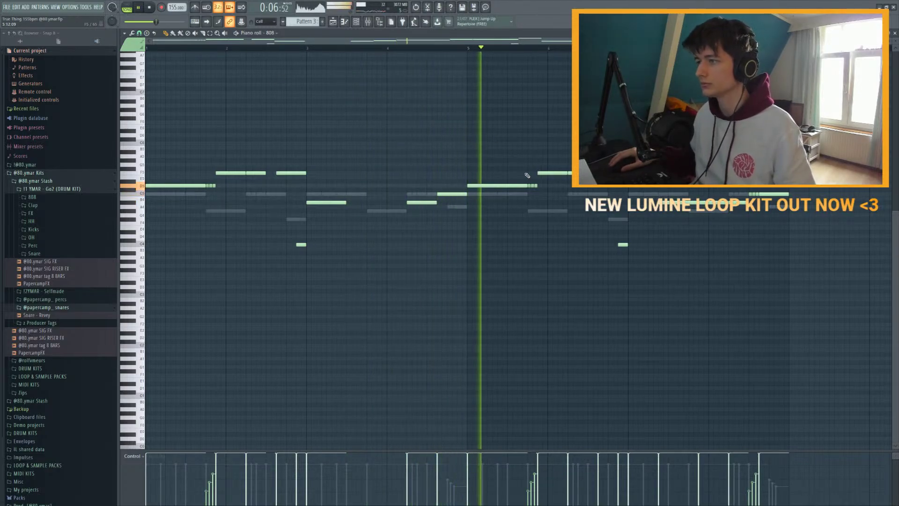
pyautogui.press('space')
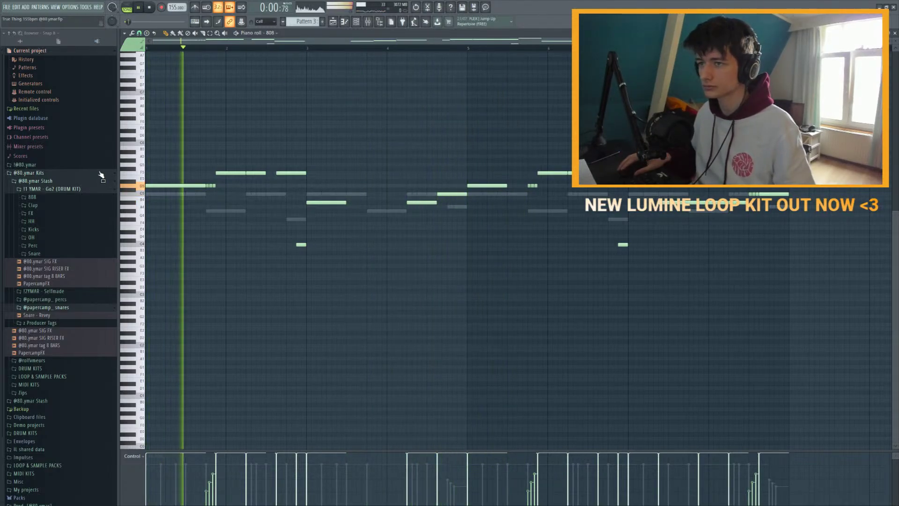
pyautogui.press('space')
pyautogui.press('space')
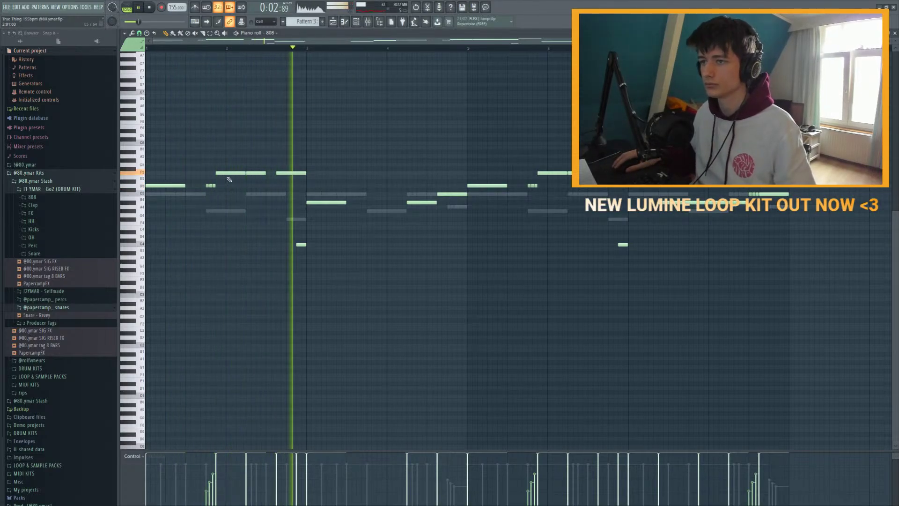
# Step: Try the whole 808 line one octave higher and play it
pyautogui.moveTo(221, 178); pyautogui.dragTo(209, 187)
pyautogui.press('space')
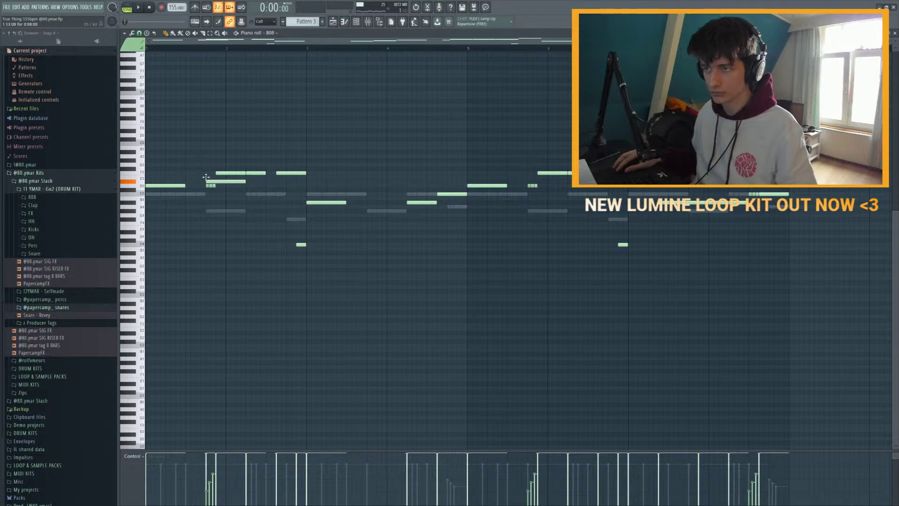
pyautogui.hotkey('ctrl', 'Up')
pyautogui.press('space')
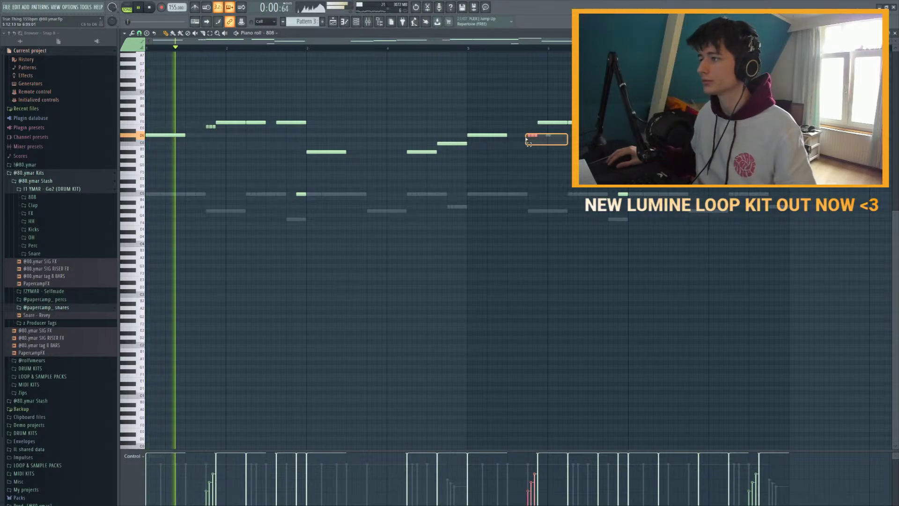
# Step: Move the three-note rolls in bars 1 and 5 to the pitch of the F notes following them, lower the line one octave and play it
pyautogui.moveTo(211, 126); pyautogui.dragTo(211, 122)
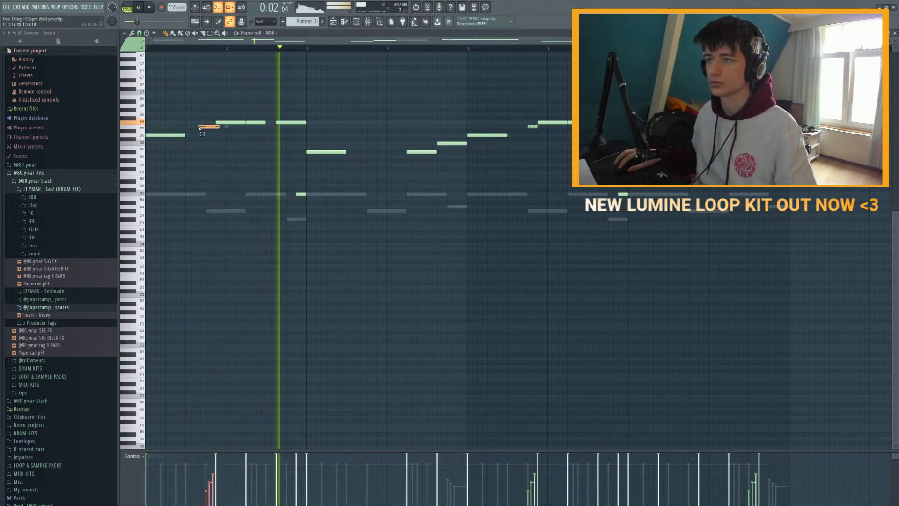
pyautogui.moveTo(532, 127); pyautogui.dragTo(533, 122)
pyautogui.hotkey('ctrl', 'Down')
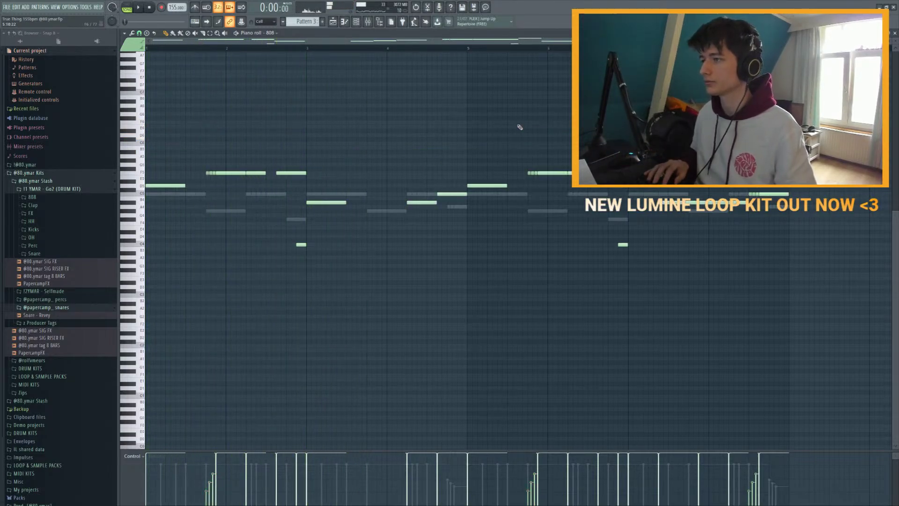
pyautogui.press('space')
pyautogui.press('space')
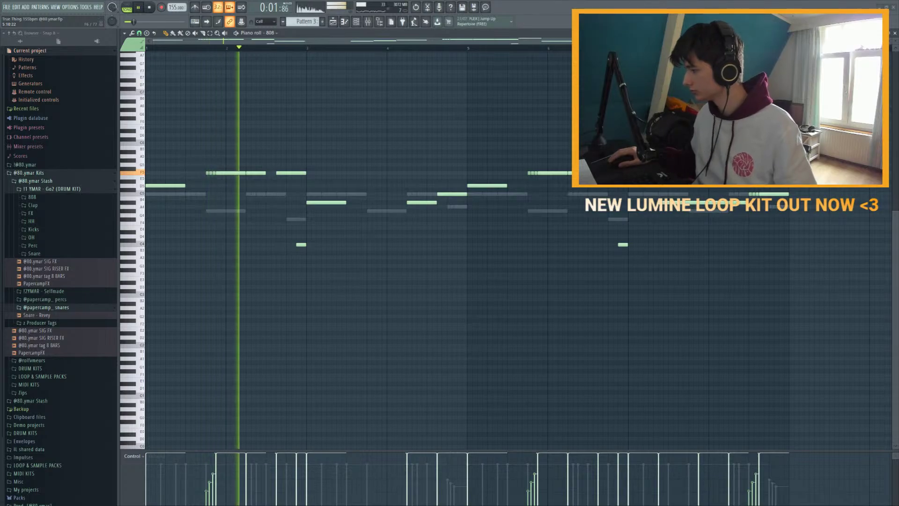
pyautogui.press('space')
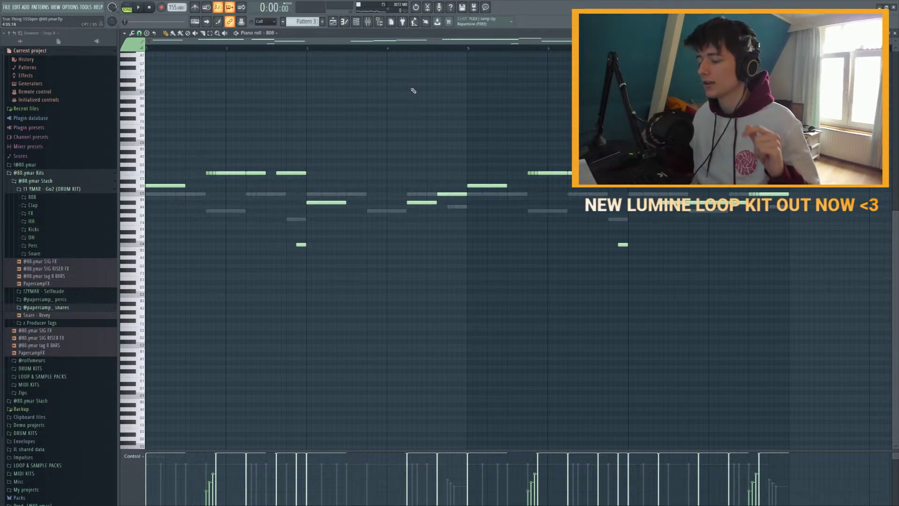
# Step: Open the mixer and briefly play the pattern to check the 808 track and master levels
pyautogui.scroll(-1, 504, 120)
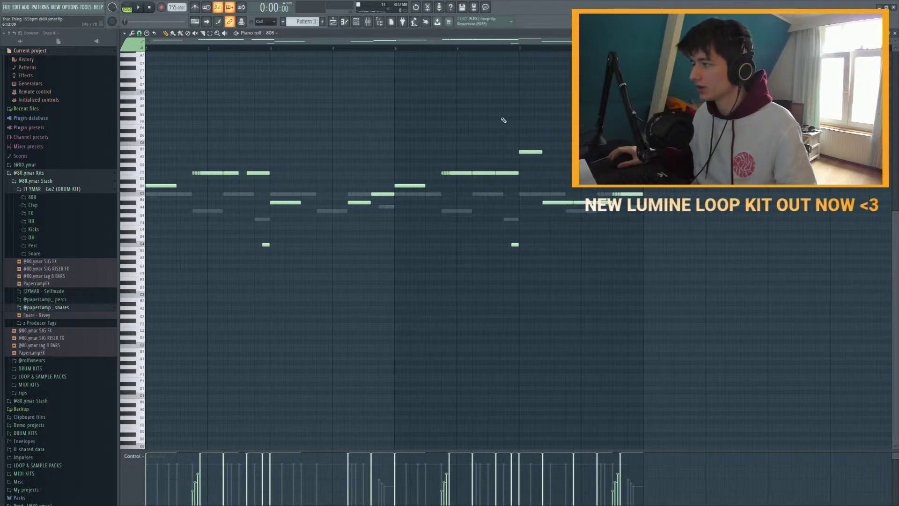
pyautogui.click(370, 24)
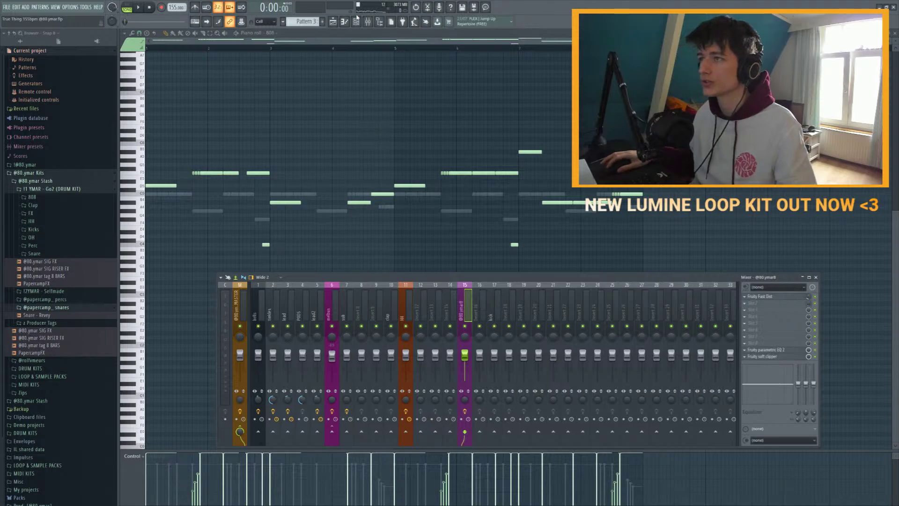
pyautogui.click(368, 27)
pyautogui.click(368, 28)
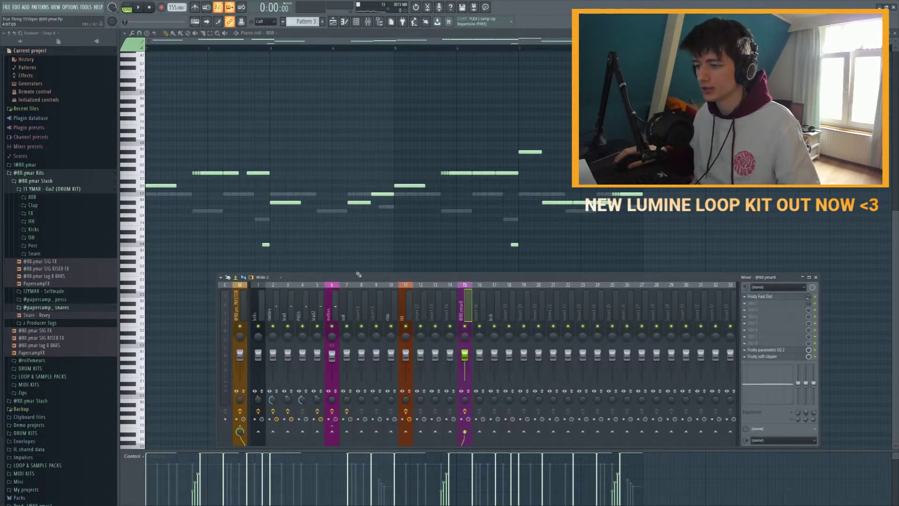
pyautogui.press('space')
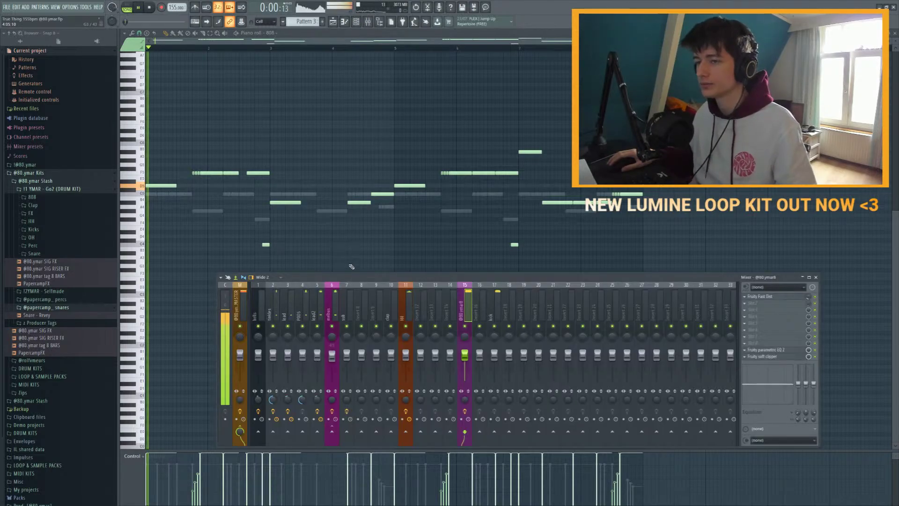
pyautogui.press('space')
# Step: Inspect the kick's notes in the piano roll during playback and open the clap's piano roll
pyautogui.click(357, 22)
pyautogui.press('F7')
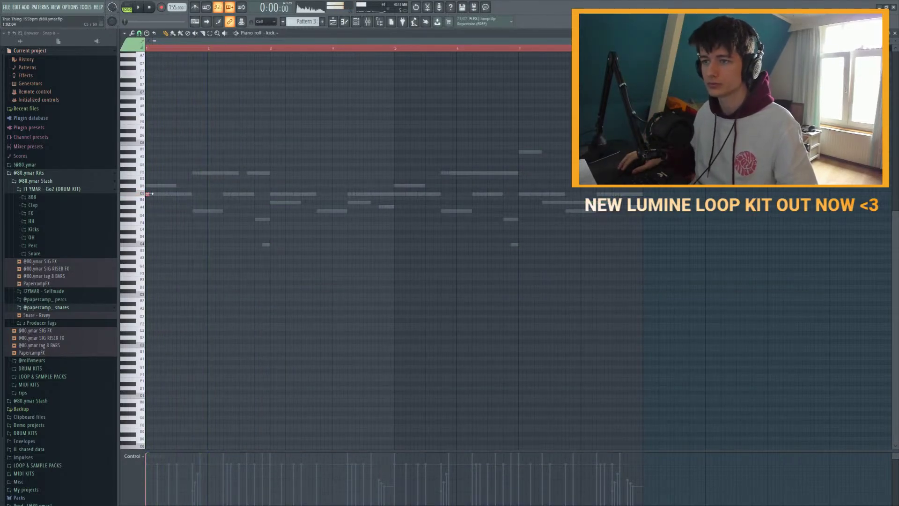
pyautogui.press('F6')
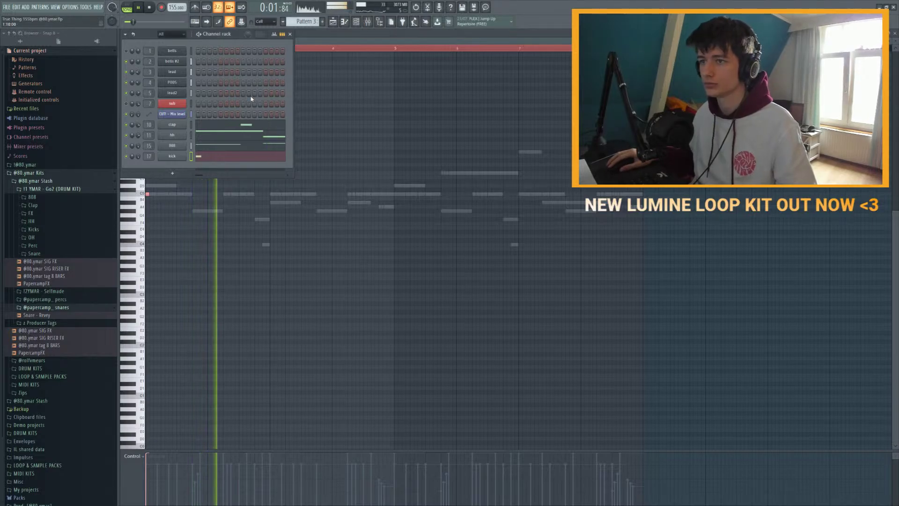
pyautogui.click(210, 133)
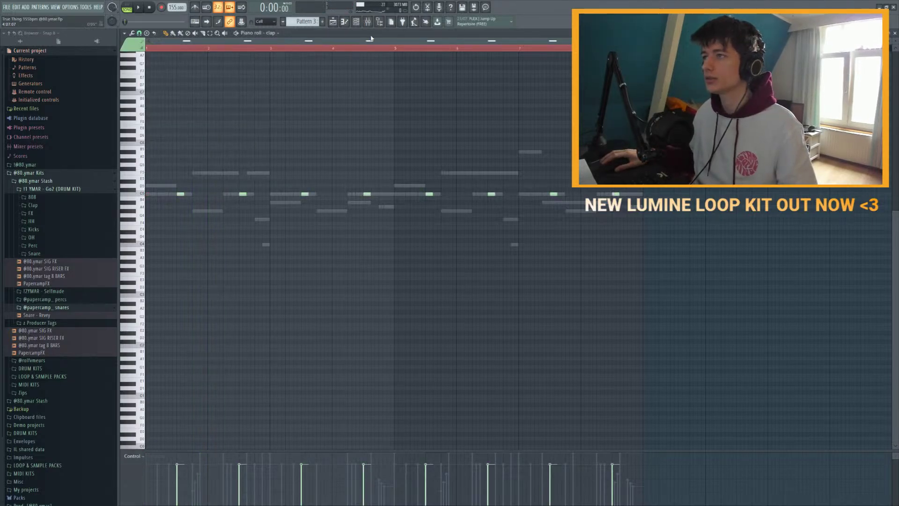
# Step: Add a short B3 note on beat 3 of bar 1 in the hh piano roll and start playback
pyautogui.press('F6')
pyautogui.click(216, 134)
pyautogui.scroll(2, 149, 176)
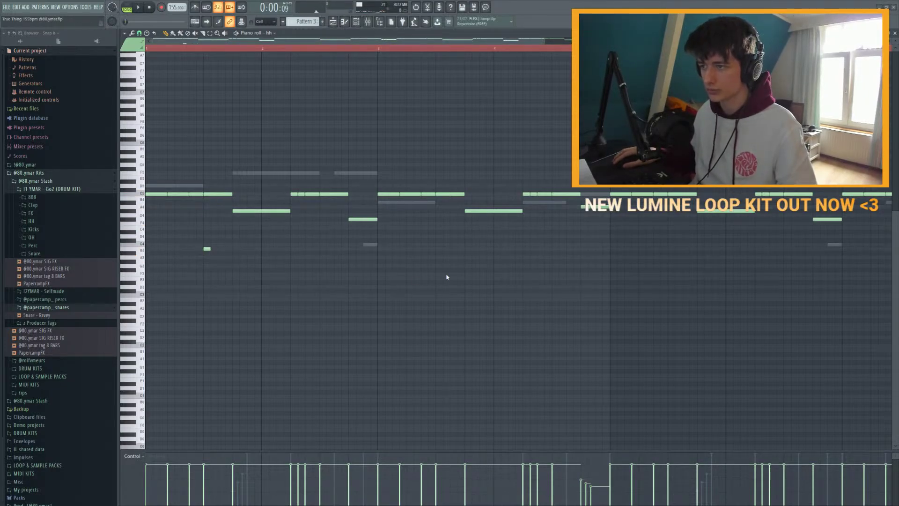
pyautogui.press('space')
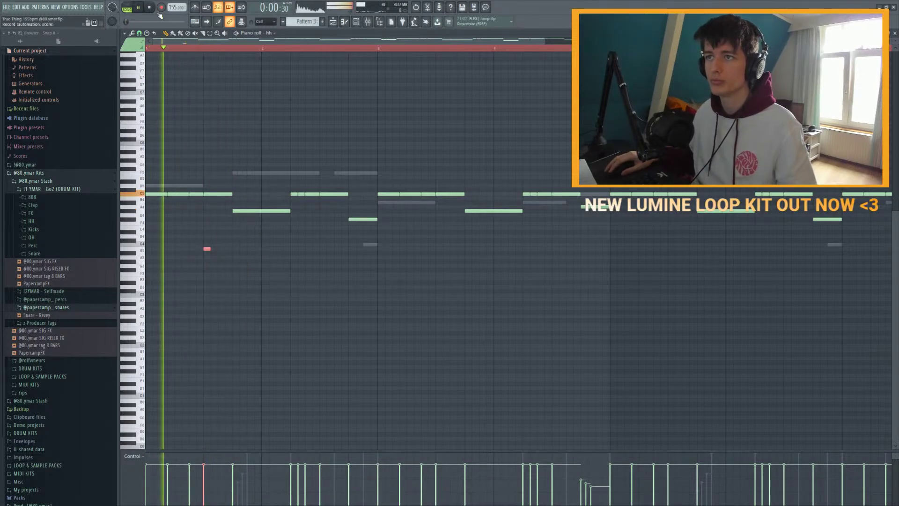
# Step: Copy the short B3 hi-hat note to beat 3 of bars 3, 5 and 7
pyautogui.moveTo(207, 250); pyautogui.dragTo(443, 260)
pyautogui.scroll(-2, 416, 265)
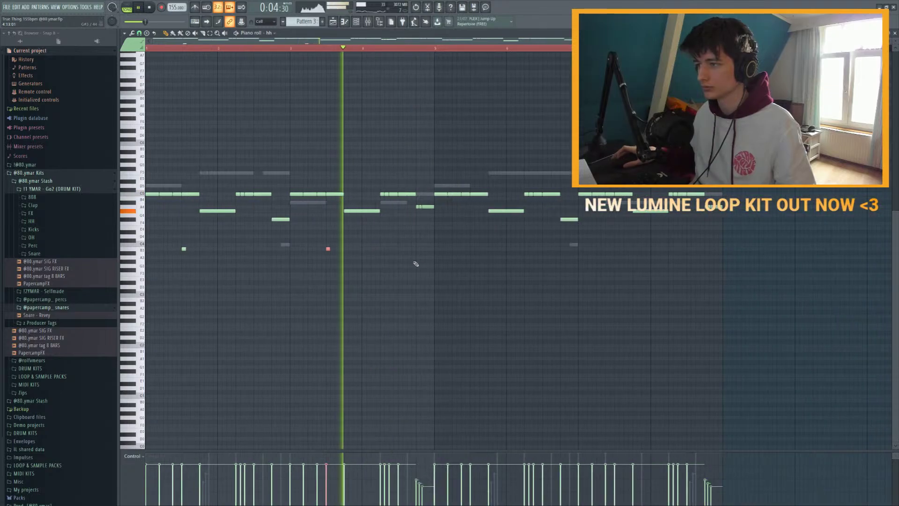
pyautogui.scroll(-1, 416, 264)
pyautogui.moveTo(303, 249); pyautogui.dragTo(426, 250)
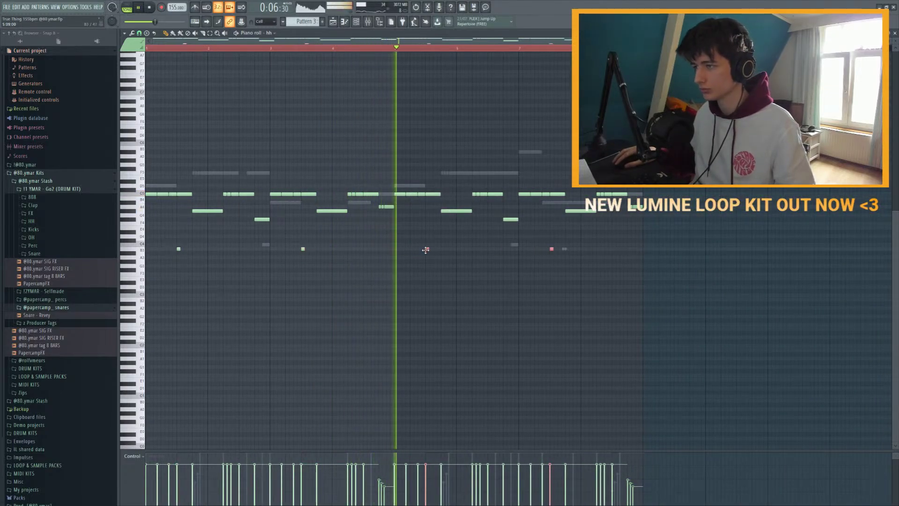
# Step: Shorten all four B3 hi-hat notes and try them one octave lower during playback
pyautogui.moveTo(620, 275); pyautogui.dragTo(155, 234)
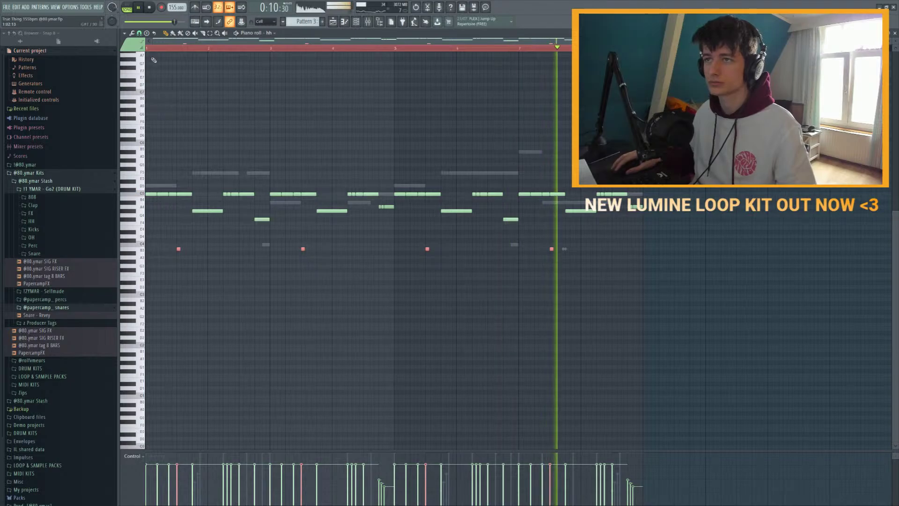
pyautogui.hotkey('shift', 'Left')
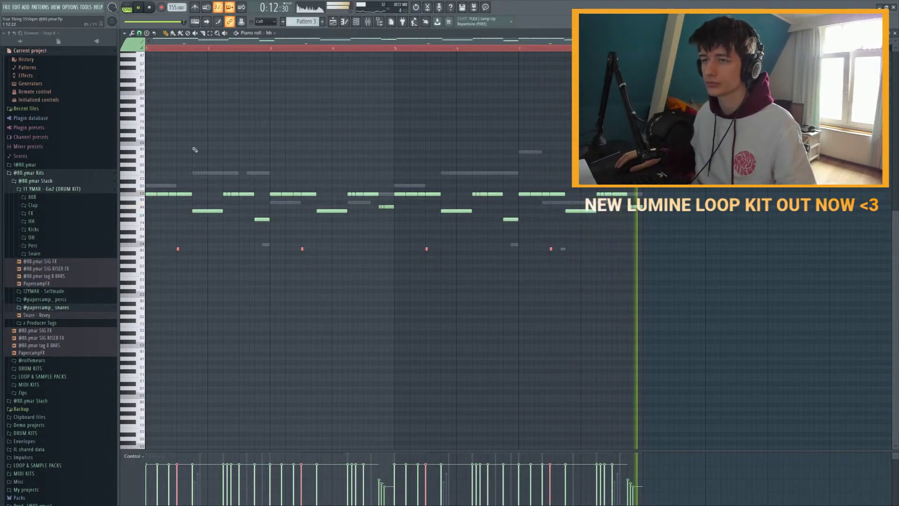
pyautogui.hotkey('ctrl', 'Down')
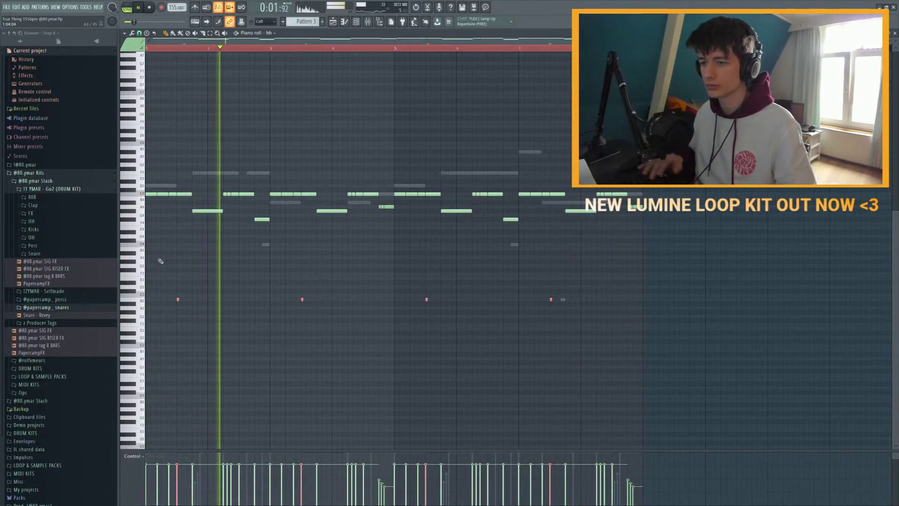
pyautogui.hotkey('ctrl', 'Up')
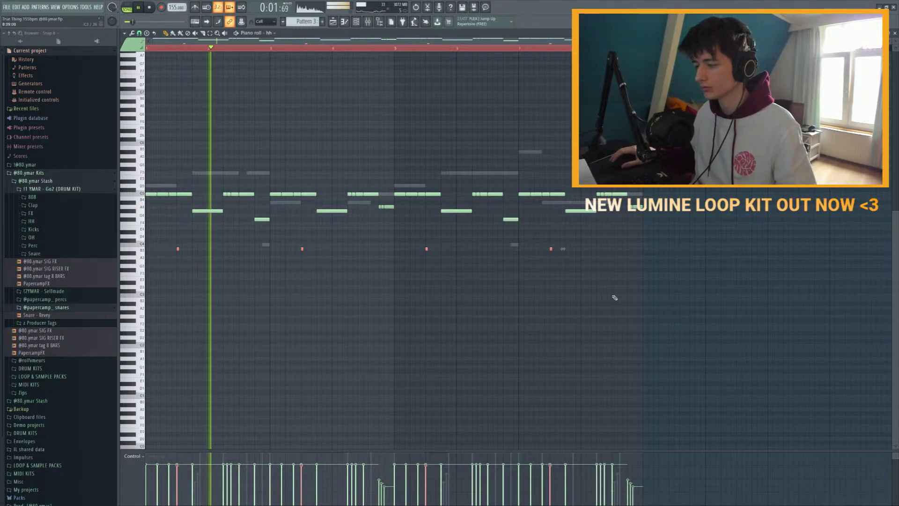
# Step: Add short C5 kick notes on beat 2 of bar 2 and at the start of bar 3, checking them during playback
pyautogui.press('F7')
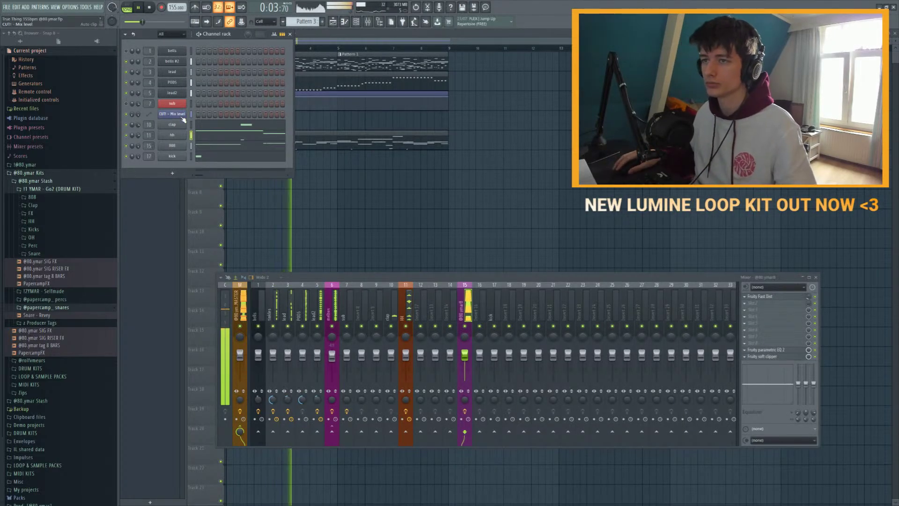
pyautogui.click(216, 157)
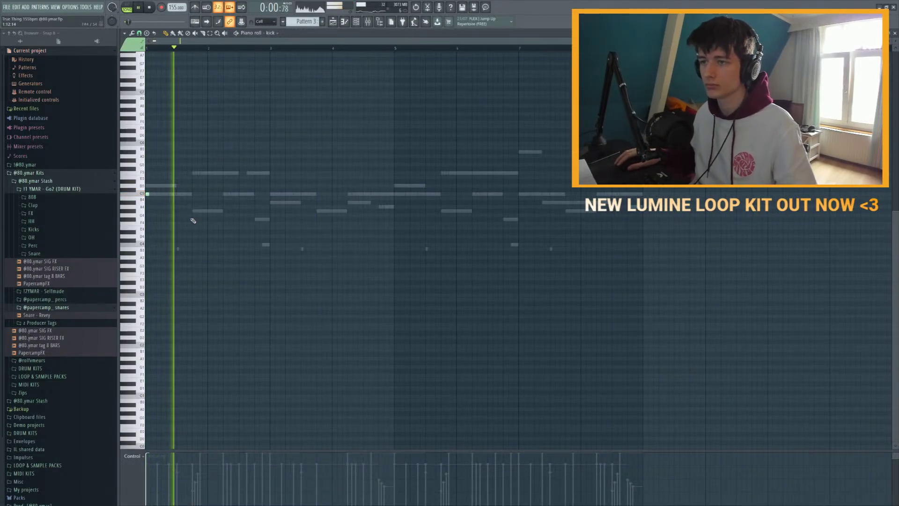
pyautogui.scroll(2, 191, 194)
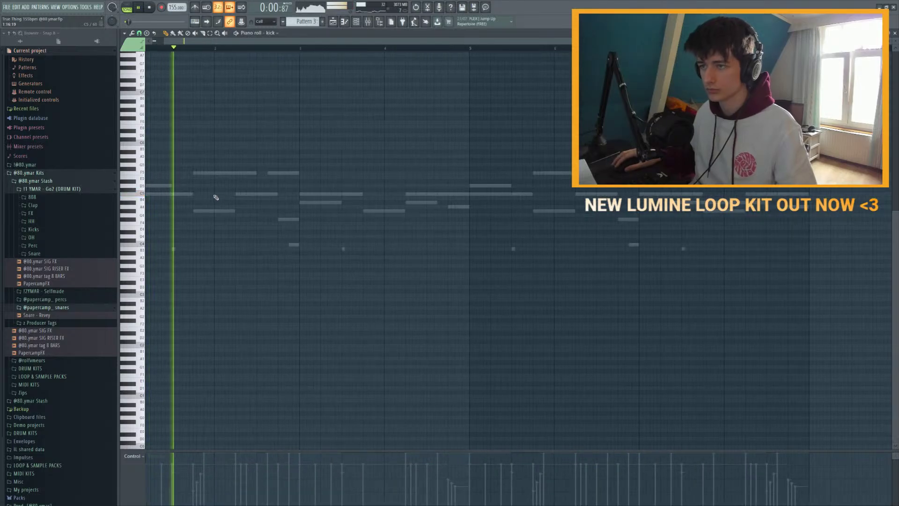
pyautogui.click(216, 194)
pyautogui.moveTo(216, 194); pyautogui.dragTo(205, 193)
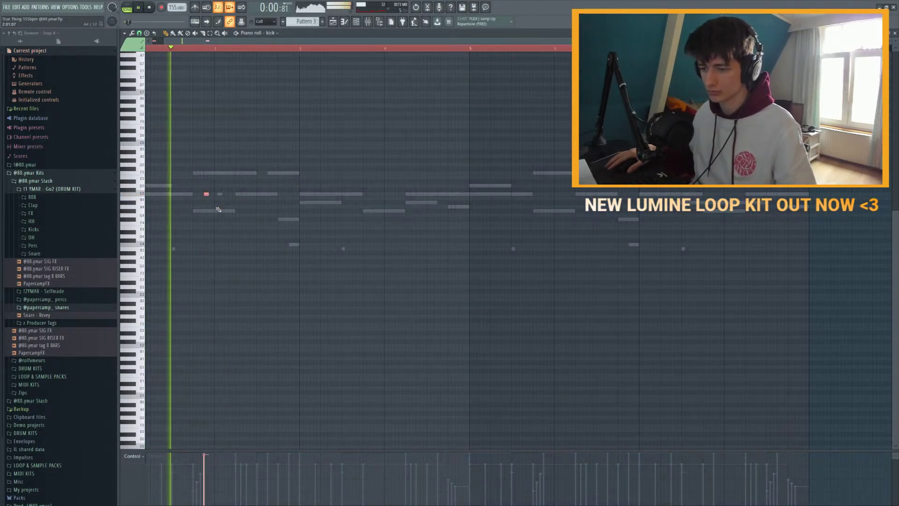
pyautogui.press('space')
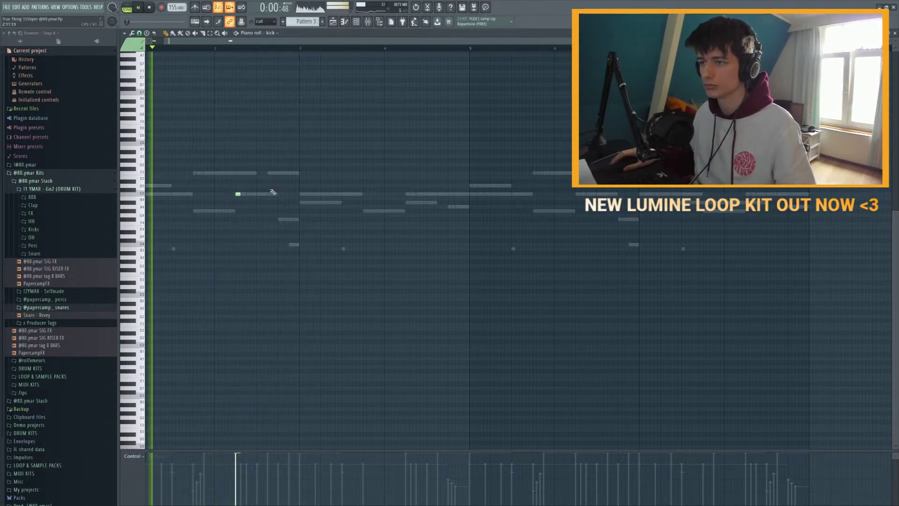
pyautogui.scroll(-2, 273, 192)
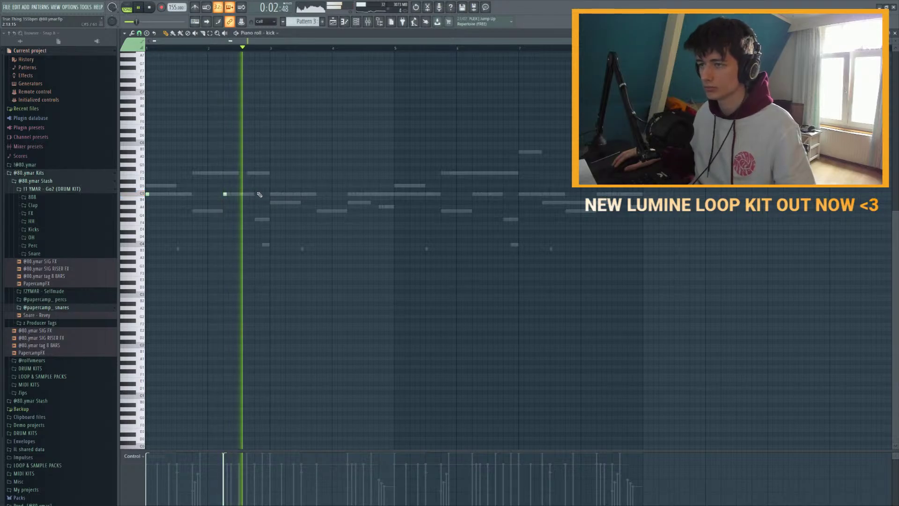
pyautogui.press('space')
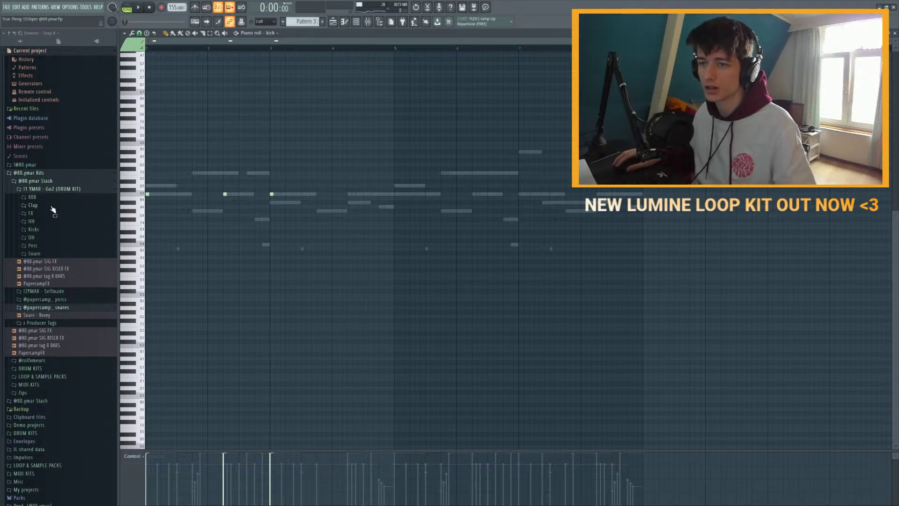
# Step: Load the OH - Crush sample from the drum kit into a new channel and place a one-beat C5 note at the start of bar 1
pyautogui.click(41, 238)
pyautogui.click(58, 253)
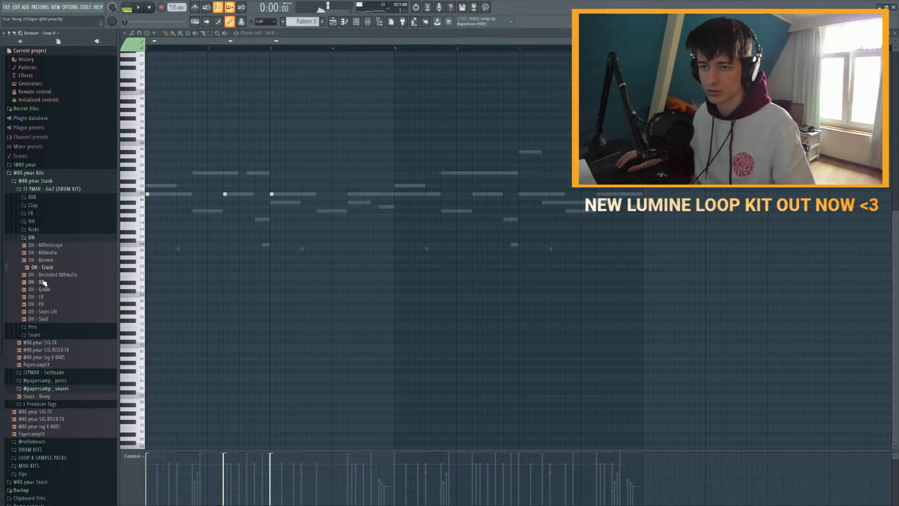
pyautogui.moveTo(66, 275); pyautogui.dragTo(281, 140)
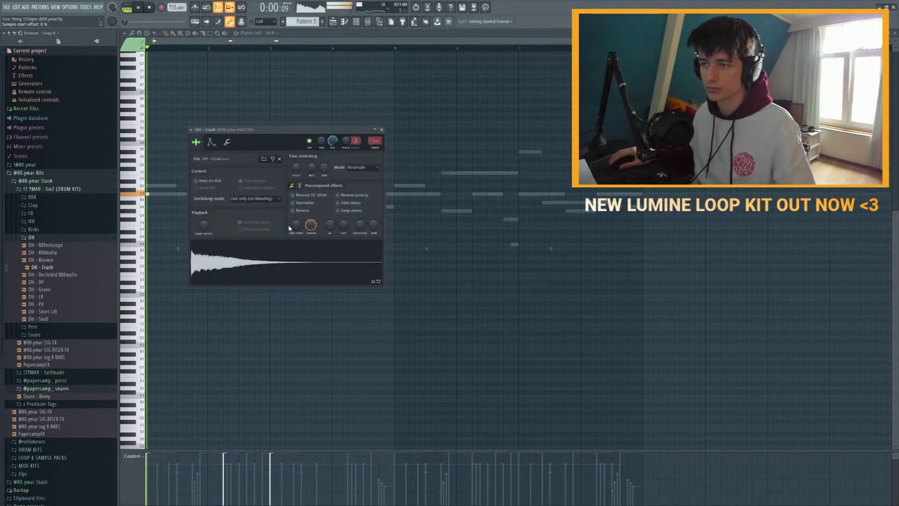
pyautogui.press('space')
pyautogui.press('F6')
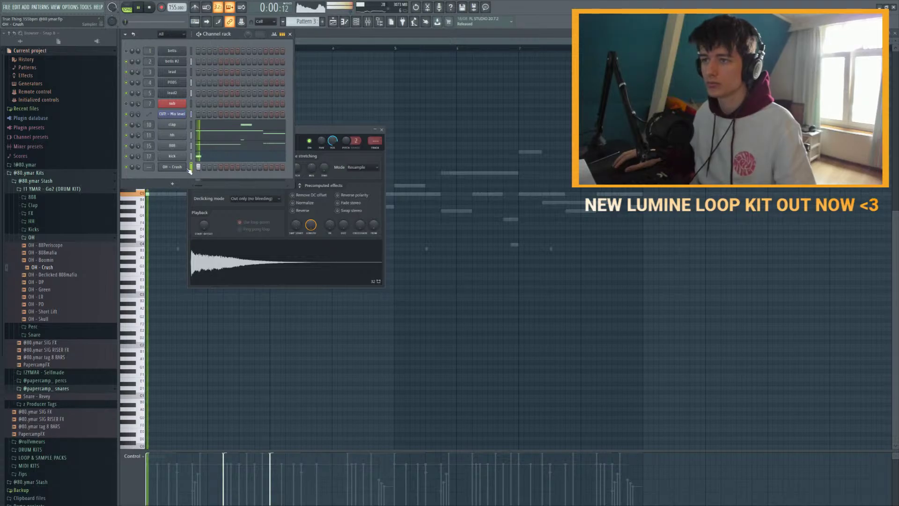
pyautogui.click(151, 199)
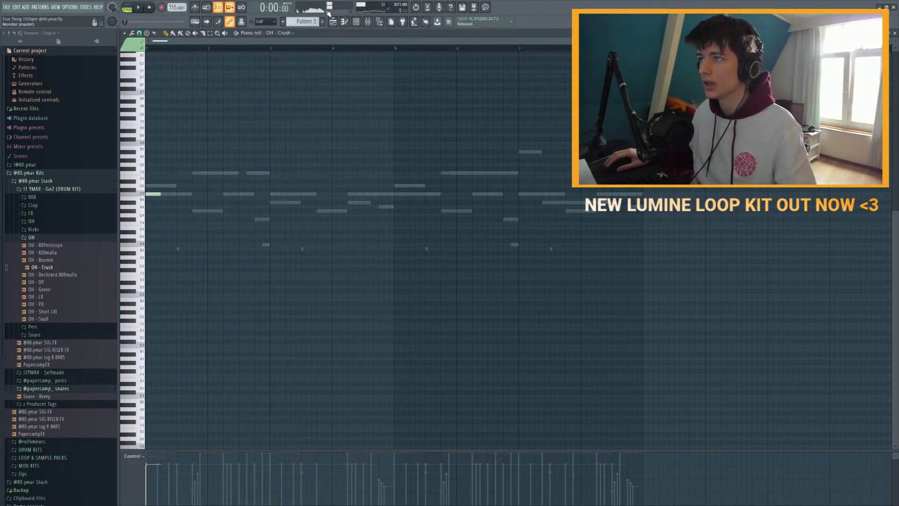
# Step: Review the hh channel's sampler settings and its piano roll notes during playback
pyautogui.click(356, 22)
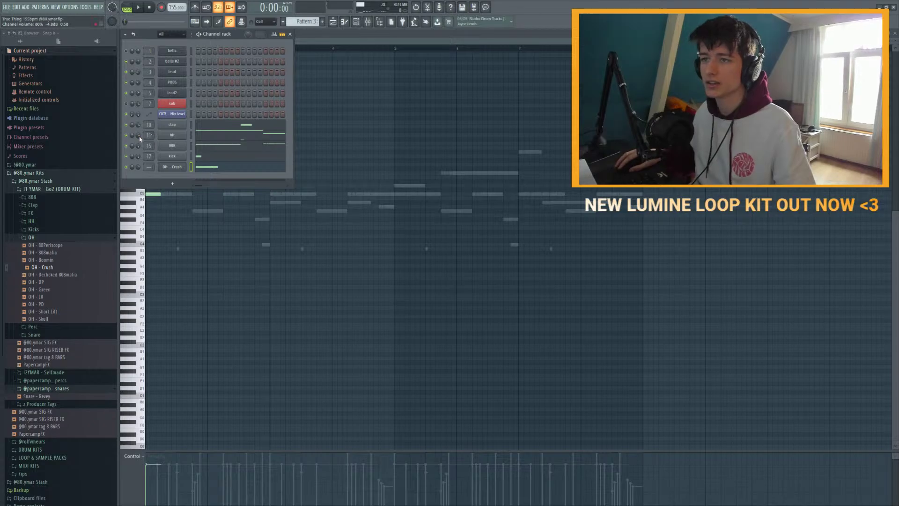
pyautogui.click(207, 137)
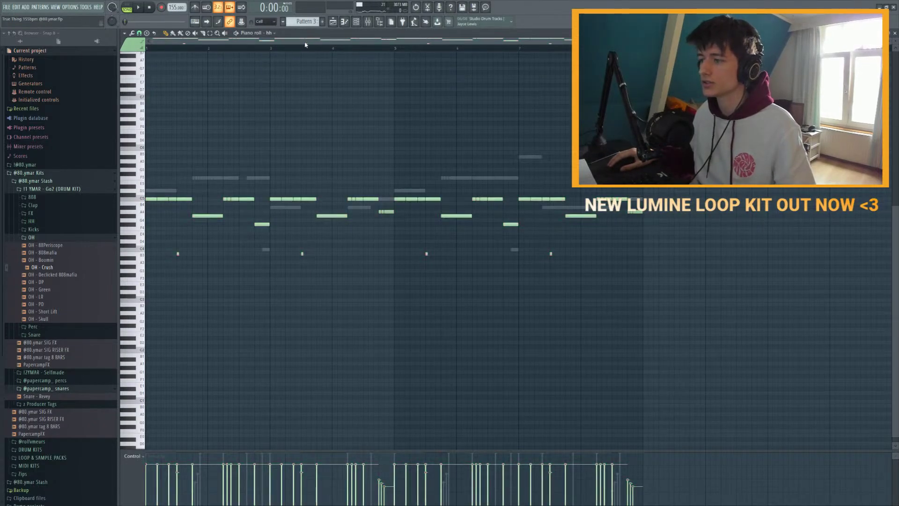
pyautogui.click(356, 21)
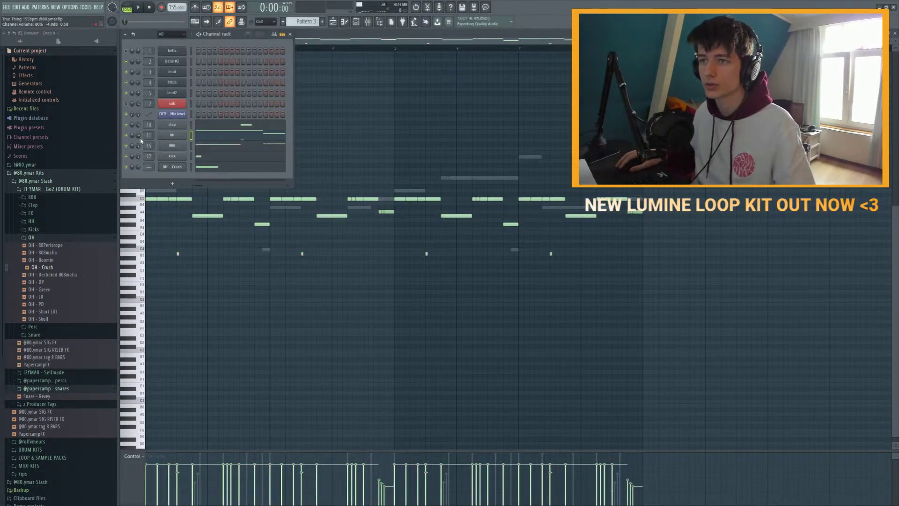
pyautogui.click(184, 135)
pyautogui.click(193, 134)
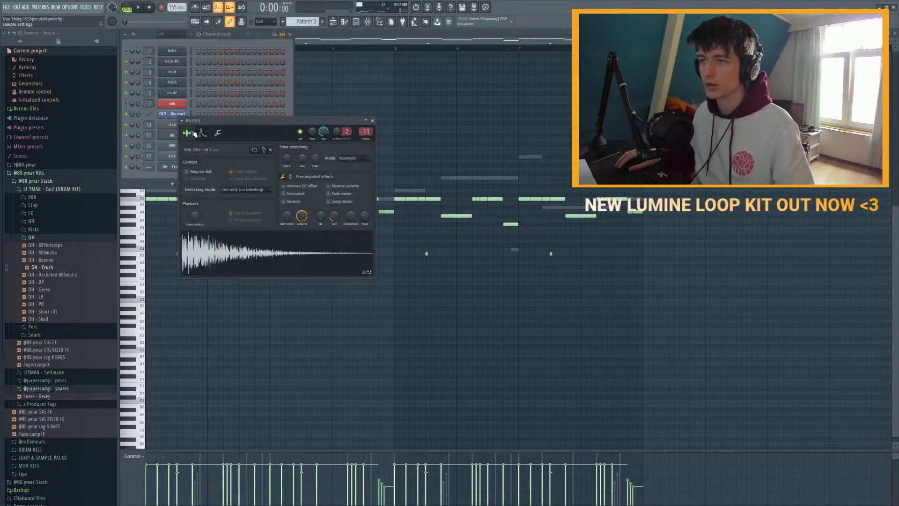
pyautogui.click(372, 120)
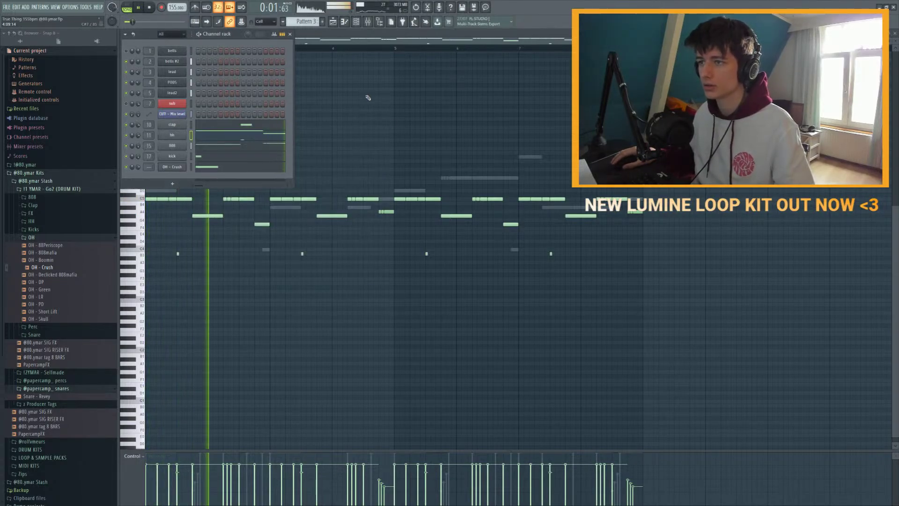
pyautogui.click(367, 21)
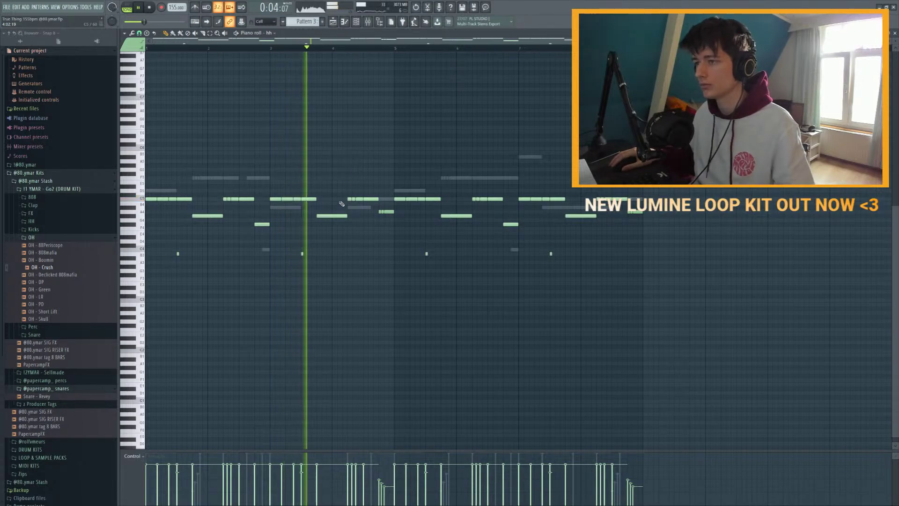
pyautogui.scroll(5, 345, 221)
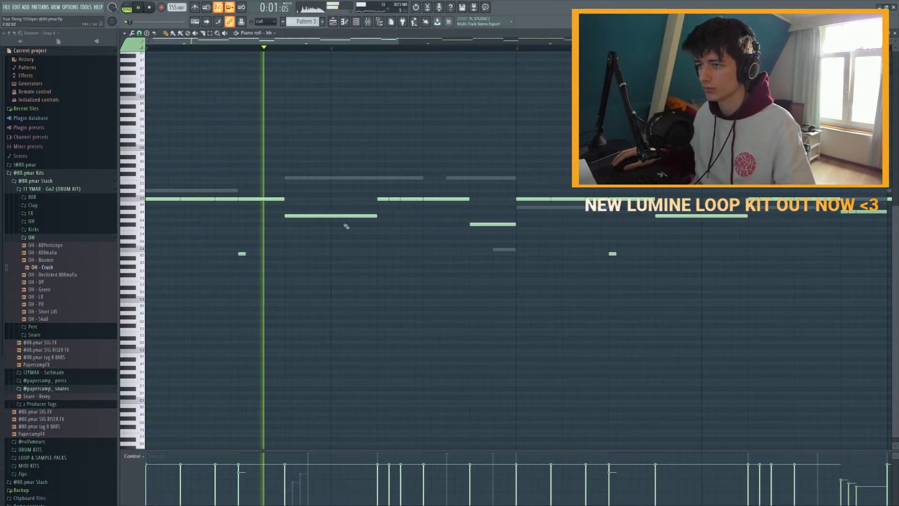
pyautogui.click(321, 216)
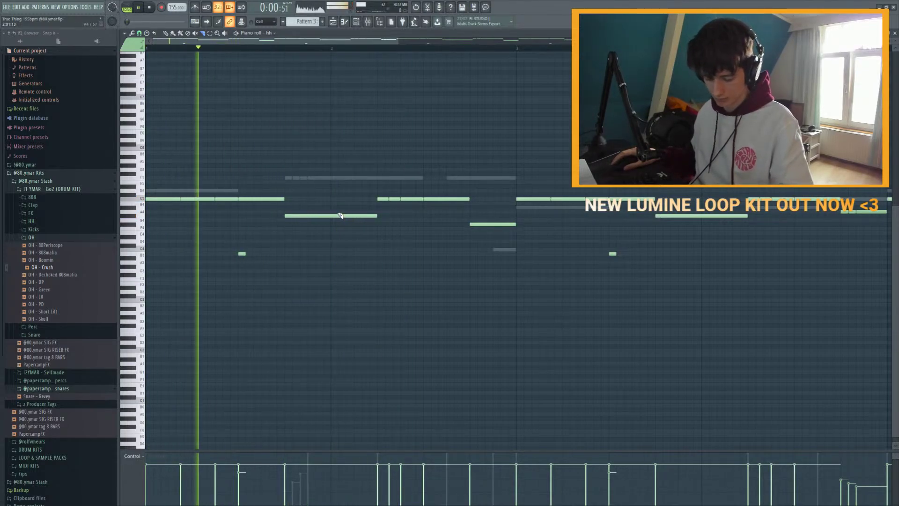
pyautogui.keyDown('ctrl'); pyautogui.scroll(-3, 319, 204); pyautogui.keyUp('ctrl')
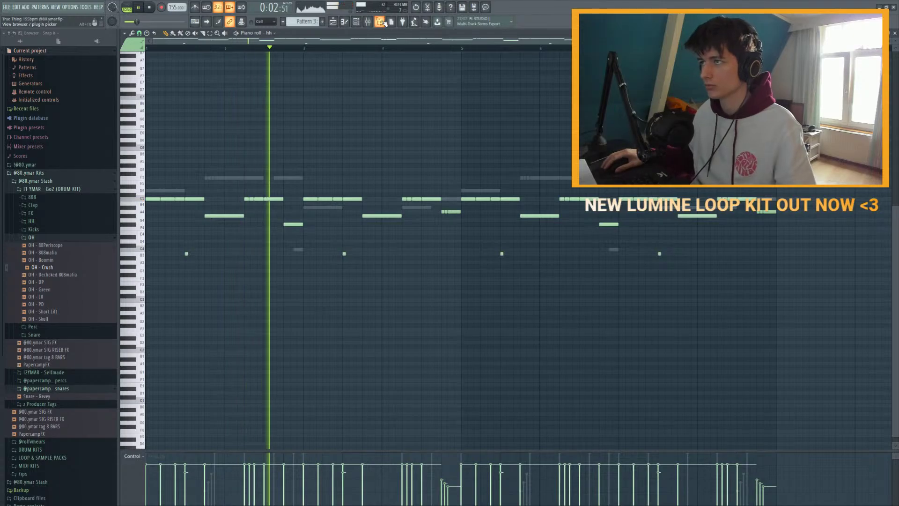
# Step: Rename the OH - Crush channel to crush
pyautogui.press('F9')
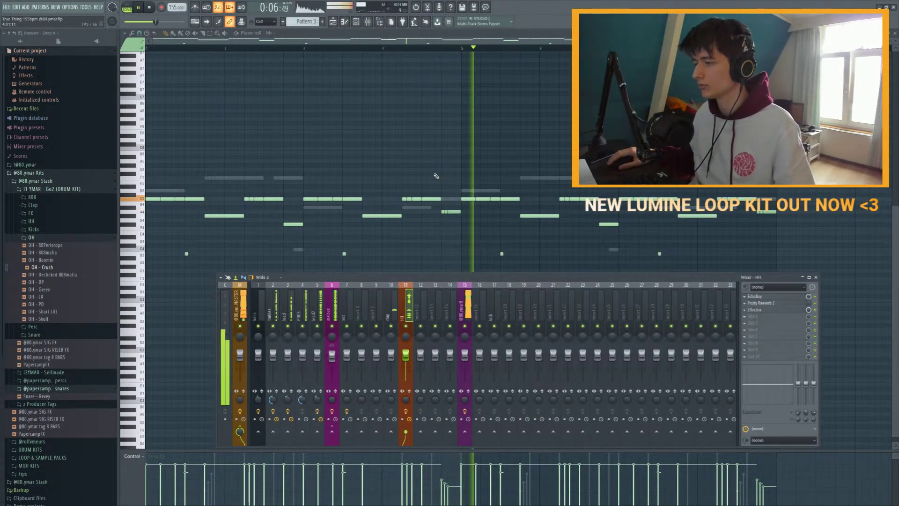
pyautogui.press('F6')
pyautogui.click(189, 166)
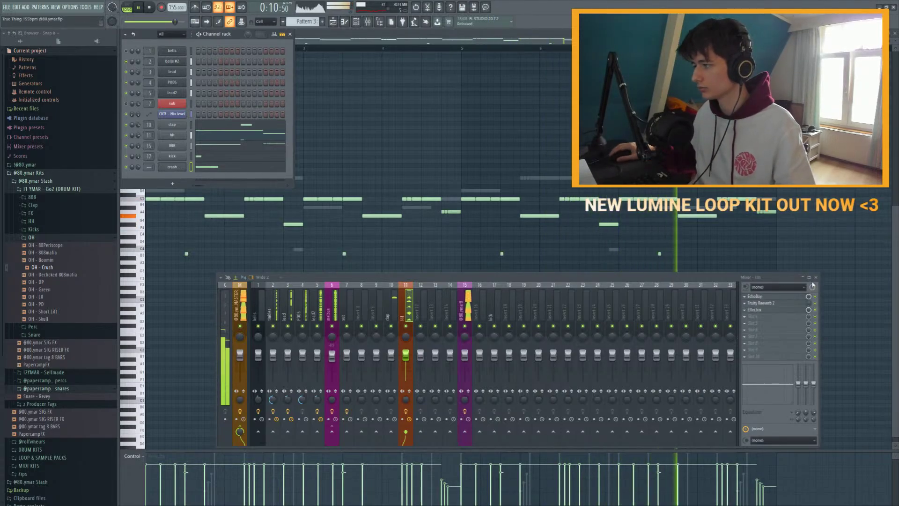
# Step: Inspect the effects on mixer track 6, close the mixer and restart playback of Pattern 3
pyautogui.click(331, 300)
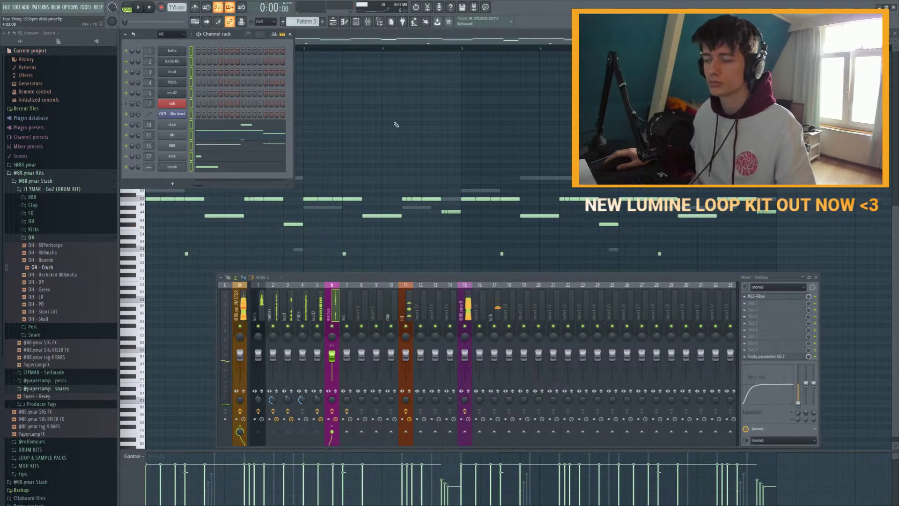
pyautogui.press('space')
pyautogui.press('F7')
pyautogui.press('F6')
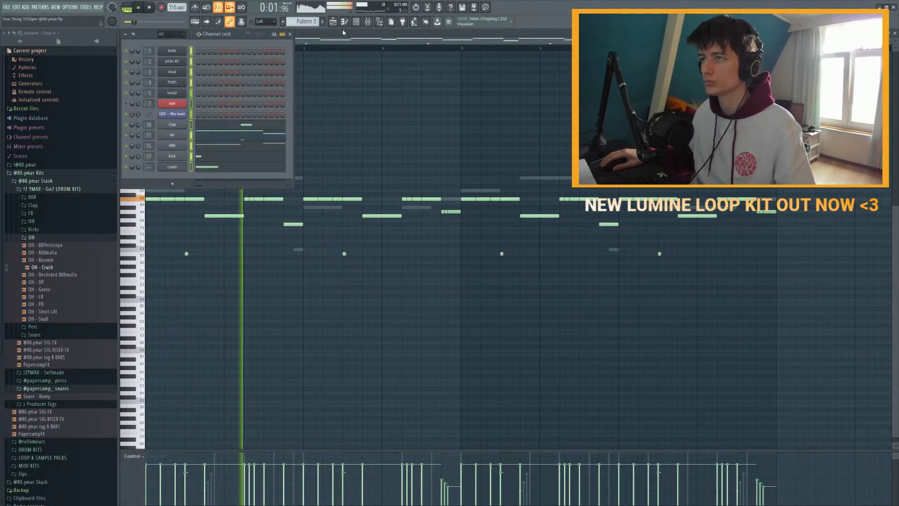
# Step: Inspect the Fruity parametric EQ 2 on the melody bus mixer track while the pattern plays
pyautogui.press('F9')
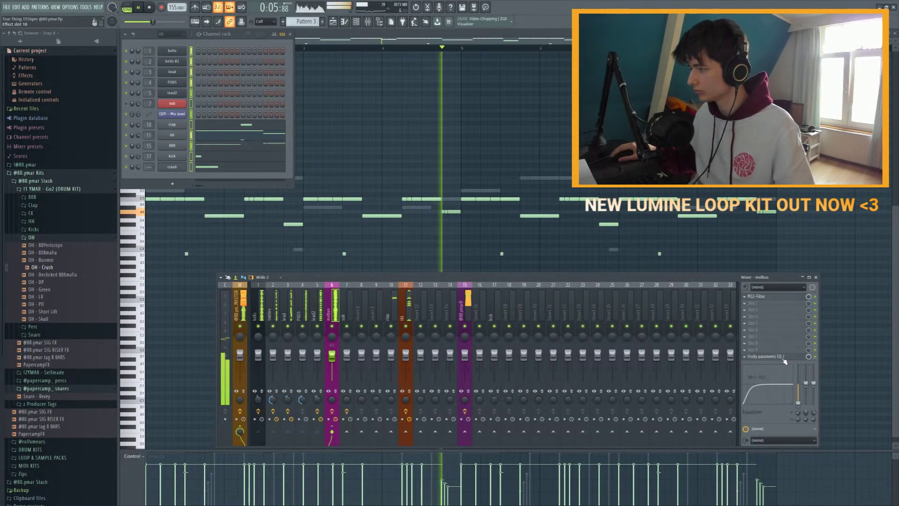
pyautogui.click(768, 357)
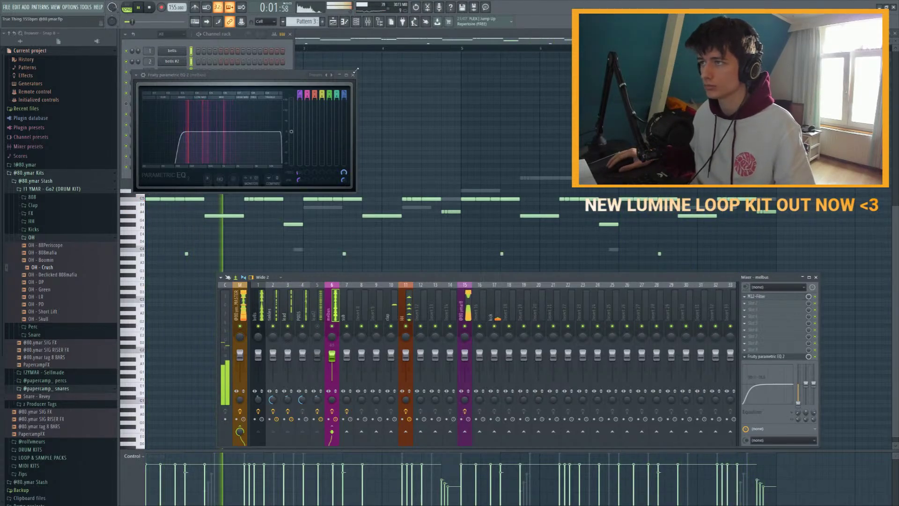
pyautogui.press('Escape')
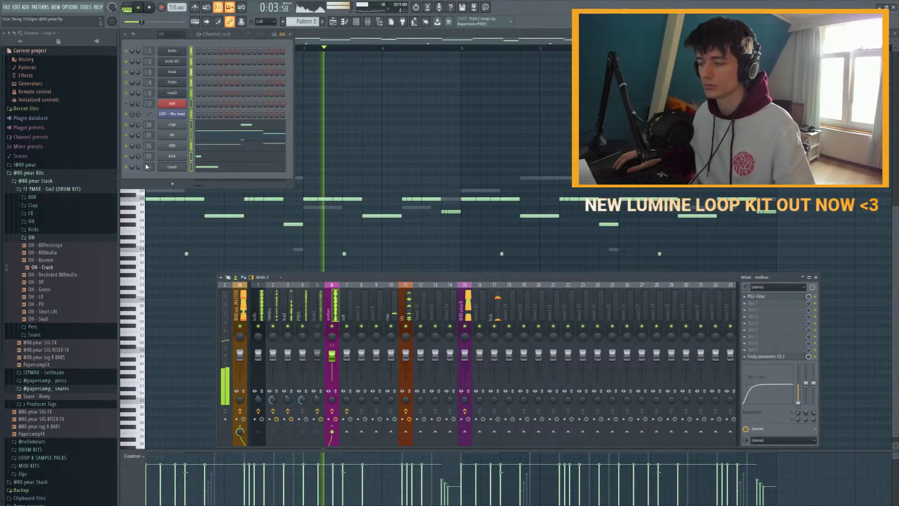
# Step: Move the crash channel above the kick channel, route it to mixer track 16, and play the pattern
pyautogui.press('space')
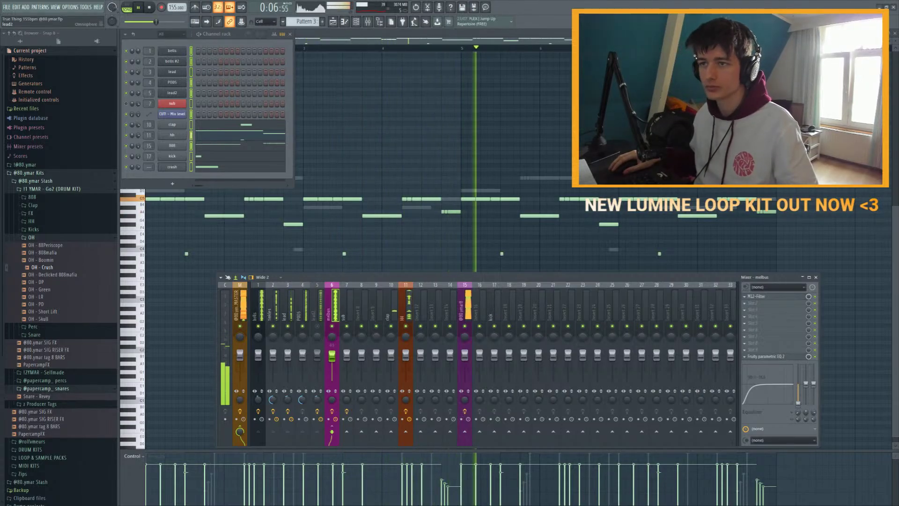
pyautogui.click(192, 168)
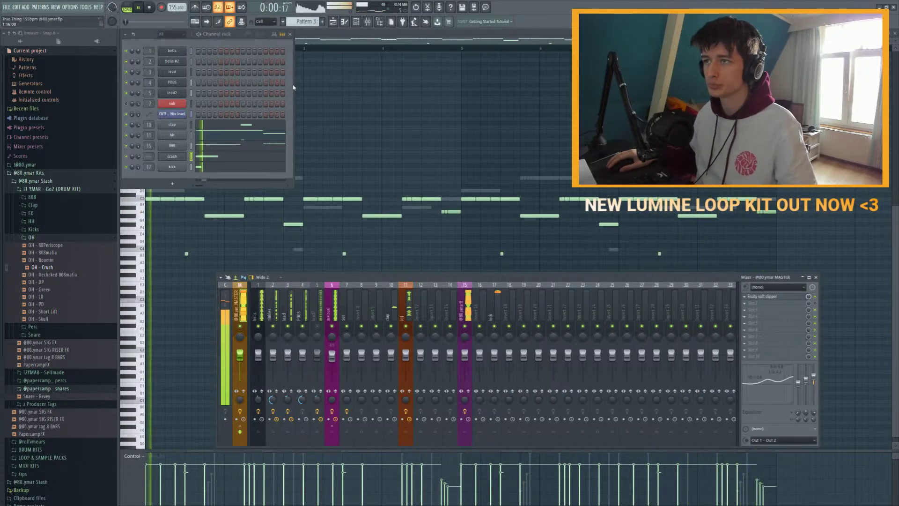
pyautogui.scroll(20, 148, 156)
pyautogui.scroll(-5, 149, 156)
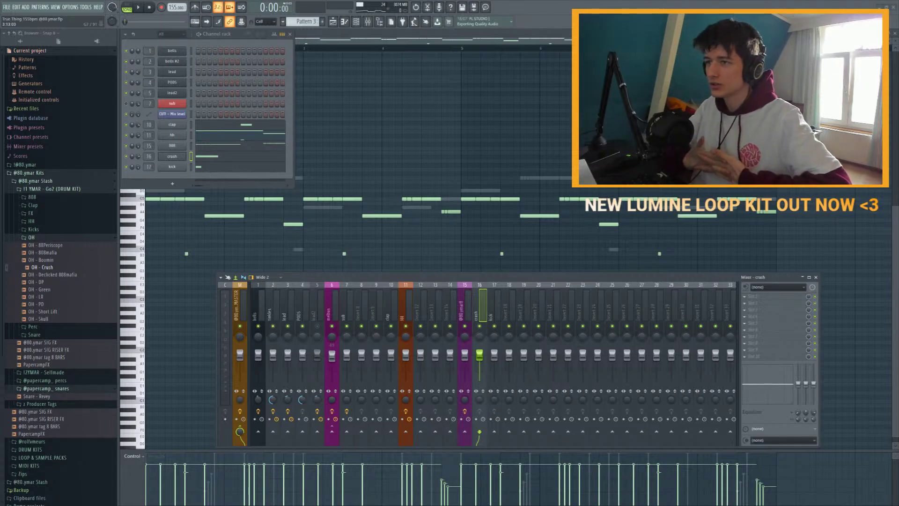
pyautogui.press('space')
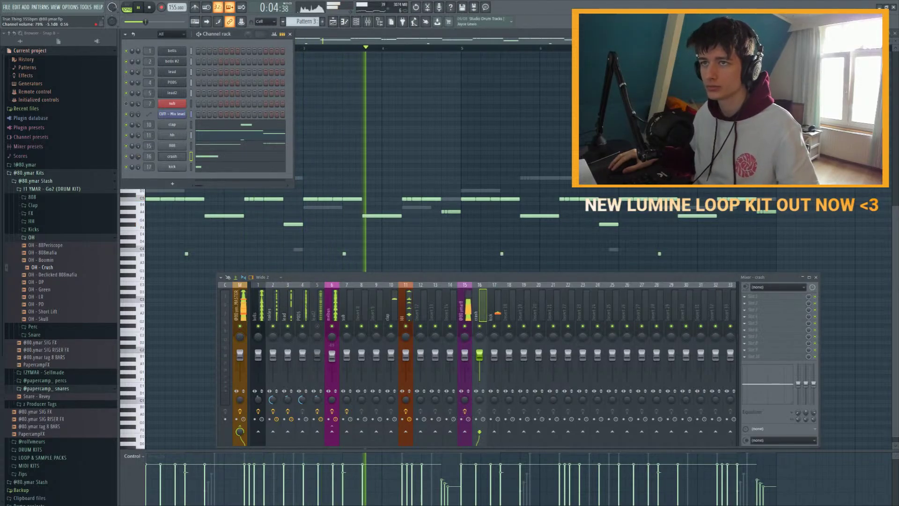
# Step: Program C5 crash notes at bar 1 and bar 2 step 5, and duplicate the pair every two bars through bar 8
pyautogui.click(203, 159)
pyautogui.moveTo(155, 199)
pyautogui.mouseDown()
pyautogui.moveTo(223, 201)
pyautogui.moveTo(150, 201)
pyautogui.mouseUp()
pyautogui.press('space')
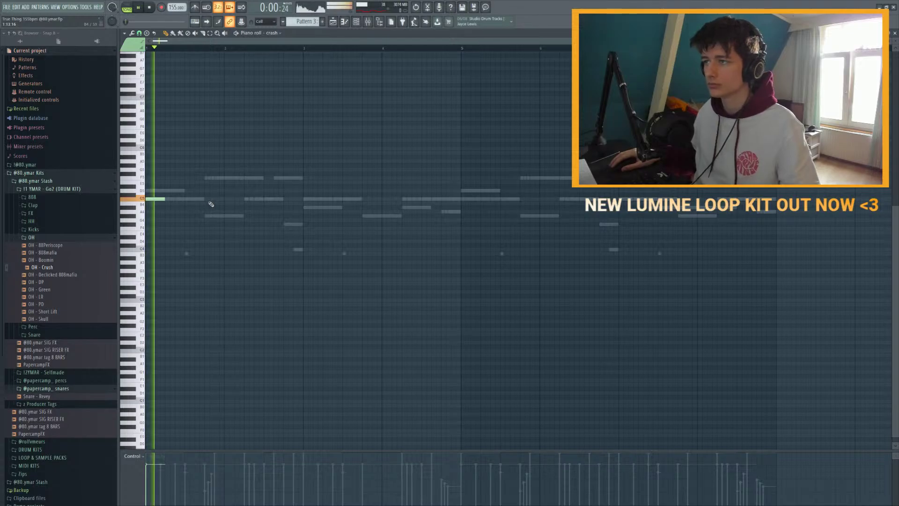
pyautogui.click(252, 200)
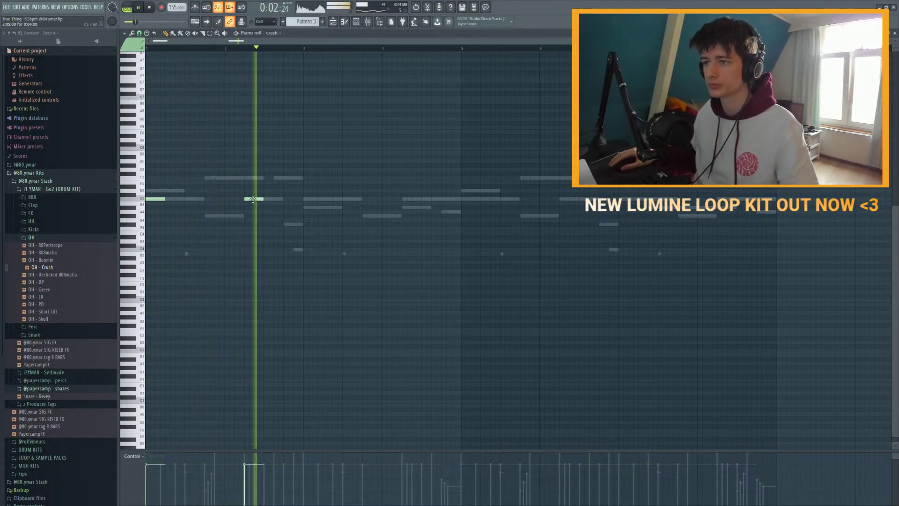
pyautogui.hotkey('ctrl', 'a')
pyautogui.hotkey('ctrl', 'b')
pyautogui.hotkey('ctrl', 'b')
pyautogui.hotkey('ctrl', 'b')
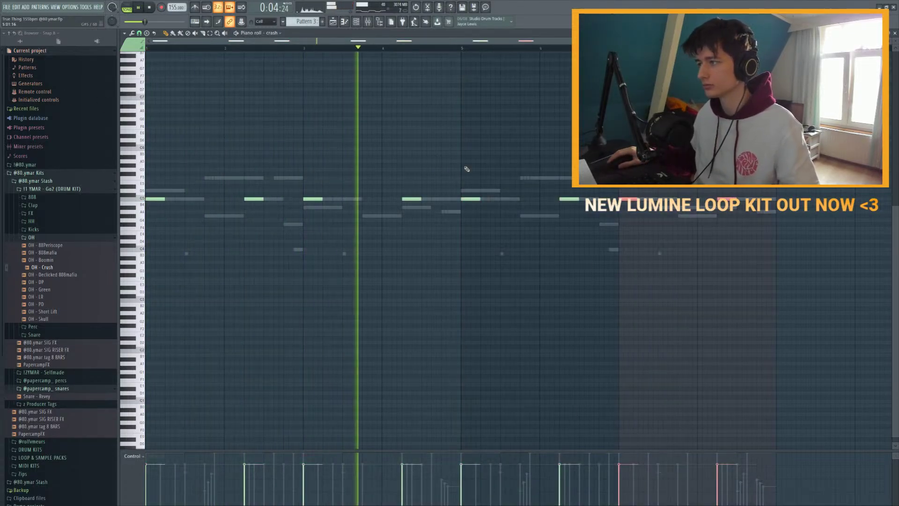
pyautogui.hotkey('ctrl', 'd')
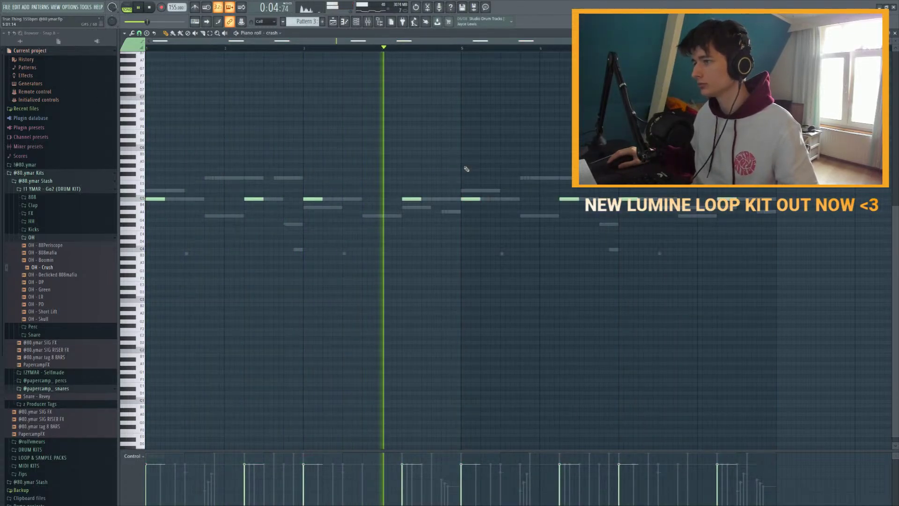
# Step: Repeat the kick channel's two opening notes every two bars through bar 8 and listen to the pattern
pyautogui.click(356, 22)
pyautogui.click(160, 44)
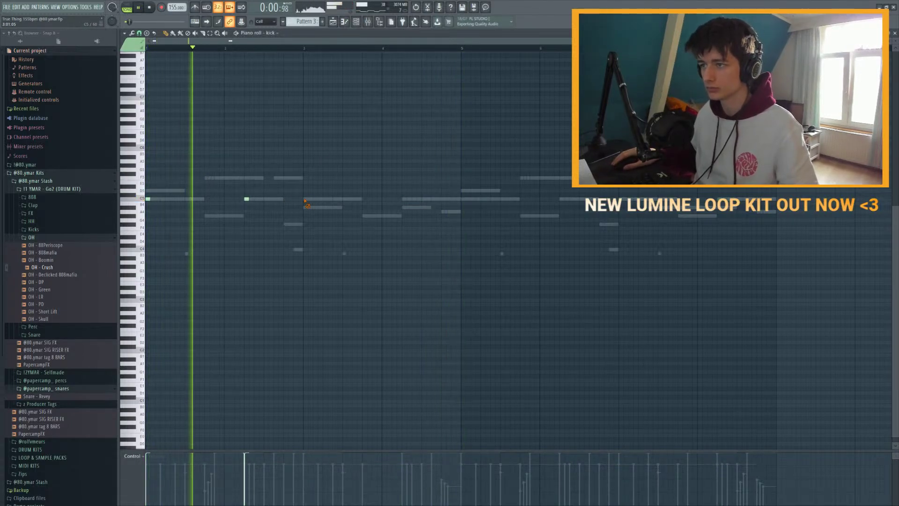
pyautogui.moveTo(304, 47); pyautogui.dragTo(147, 47)
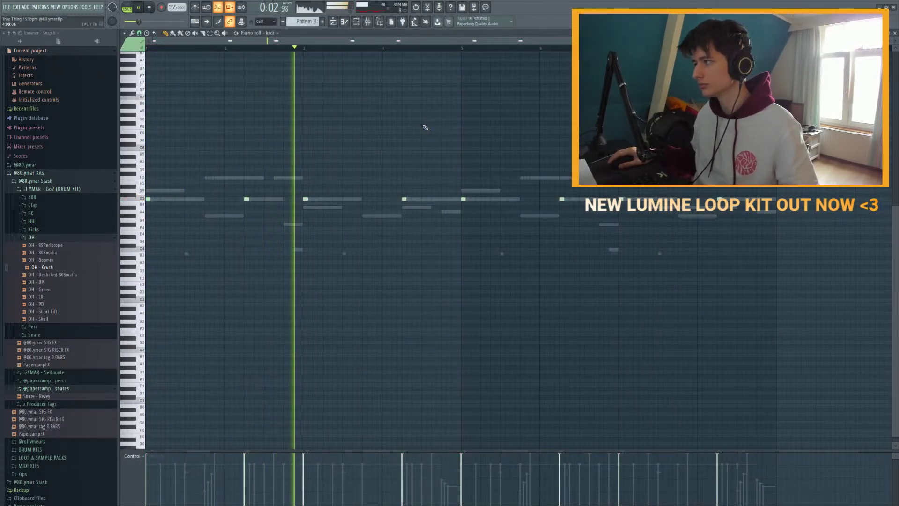
pyautogui.press('space')
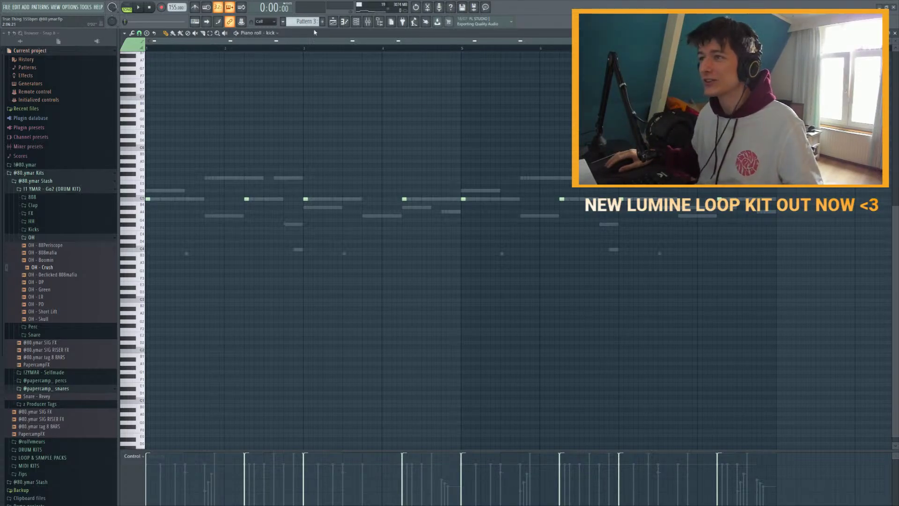
# Step: Place the Hello 124BPM audio file on playlist track 7, play it soloed, and undo its placement
pyautogui.press('F5')
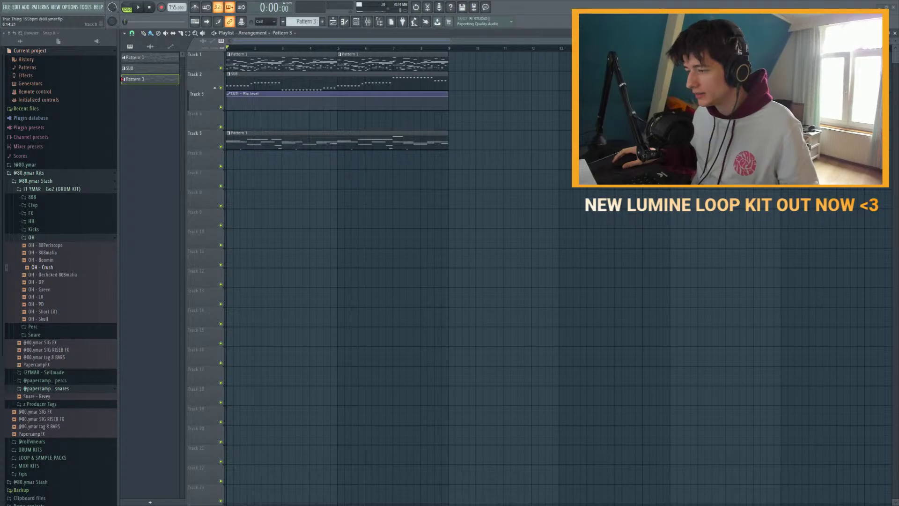
pyautogui.moveTo(386, 407); pyautogui.dragTo(227, 178)
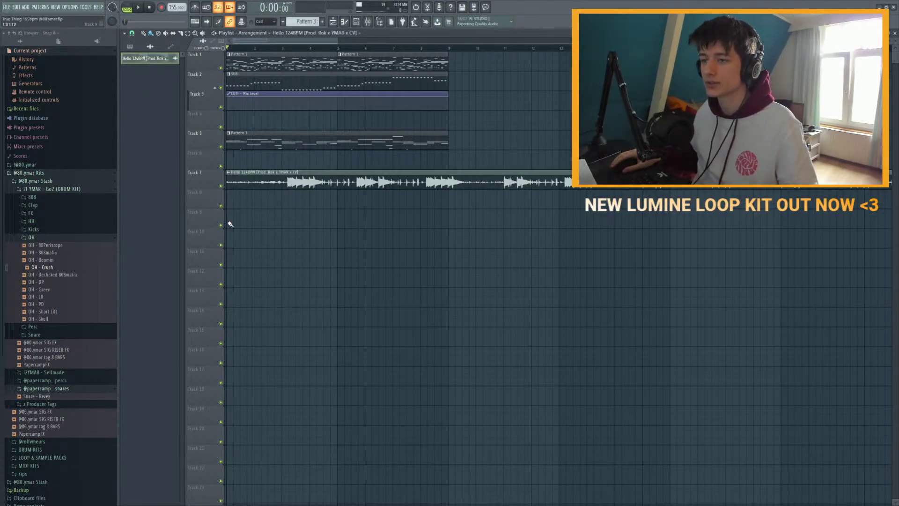
pyautogui.keyDown('ctrl'); pyautogui.click(220, 186); pyautogui.keyUp('ctrl')
pyautogui.press('space')
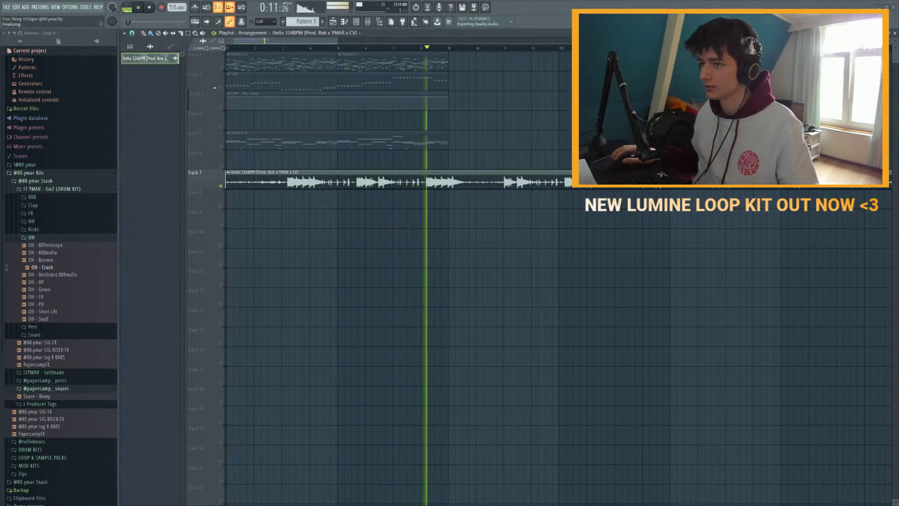
pyautogui.scroll(-2, 356, 213)
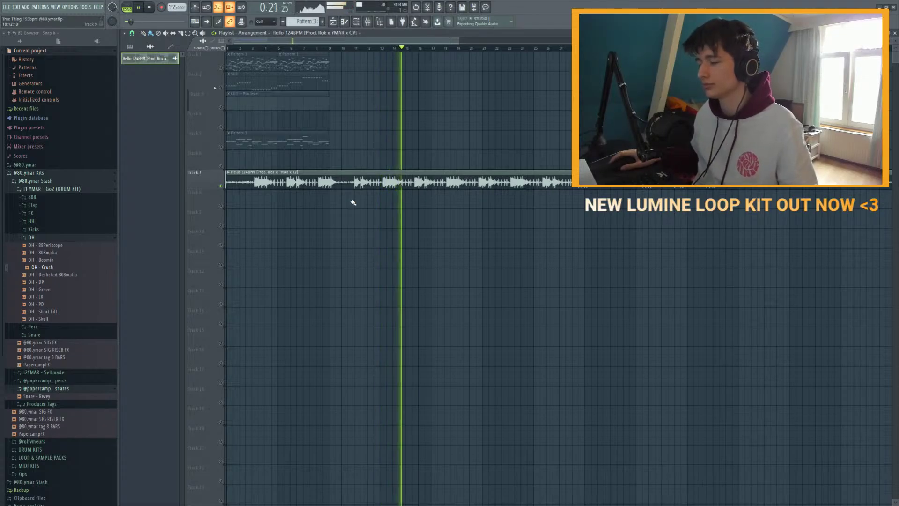
pyautogui.press('space')
pyautogui.hotkey('ctrl', 'z')
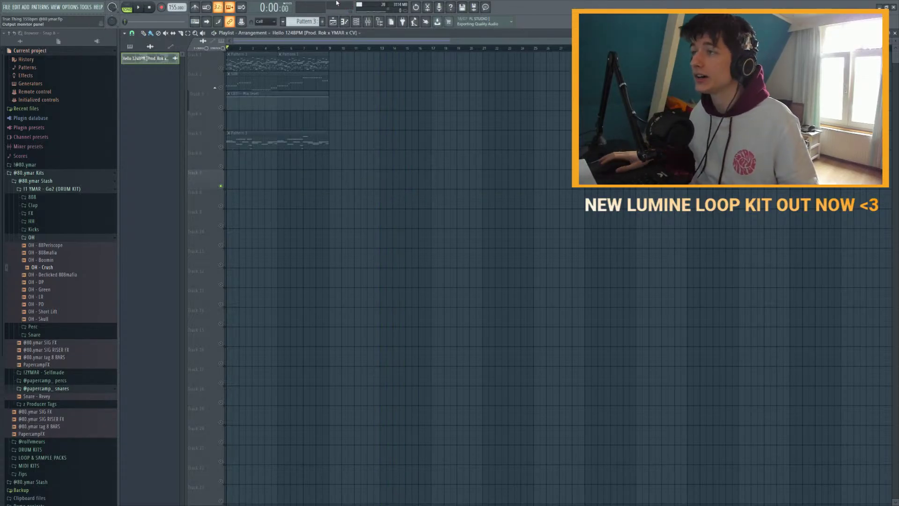
# Step: Remove the leftover Hello 124BPM audio channel and reactivate all muted playlist tracks
pyautogui.click(356, 22)
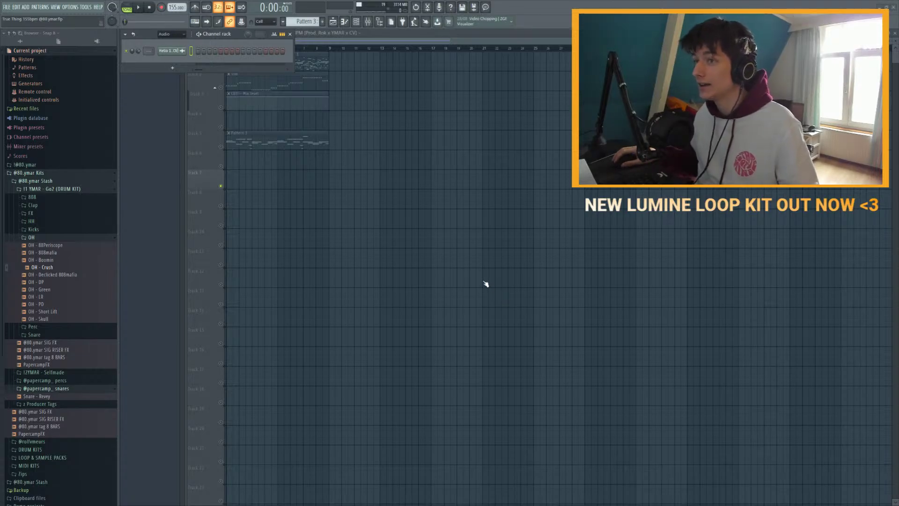
pyautogui.press('F6')
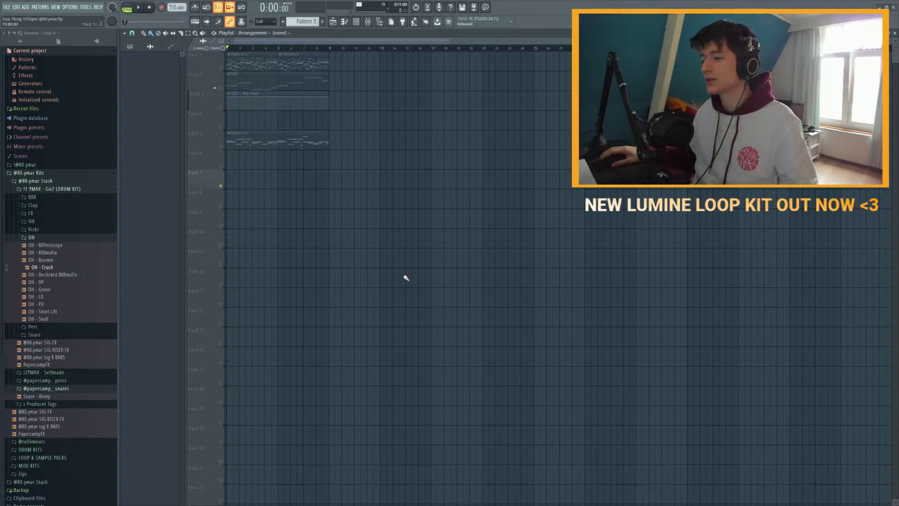
pyautogui.rightClick(220, 146)
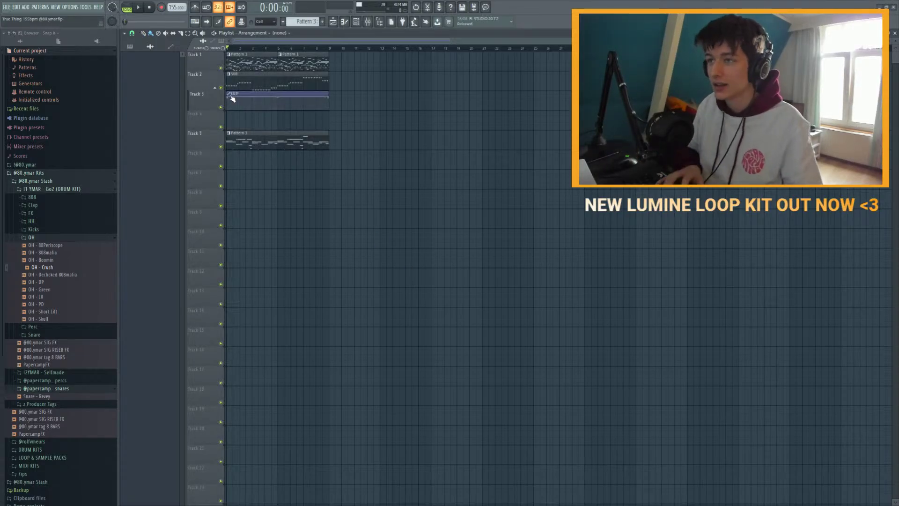
pyautogui.scroll(3, 233, 99)
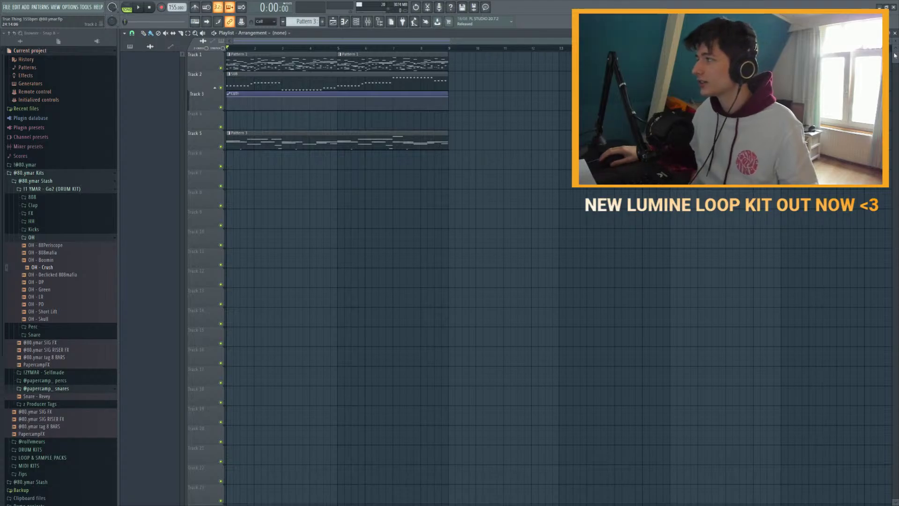
pyautogui.scroll(-2, 475, 164)
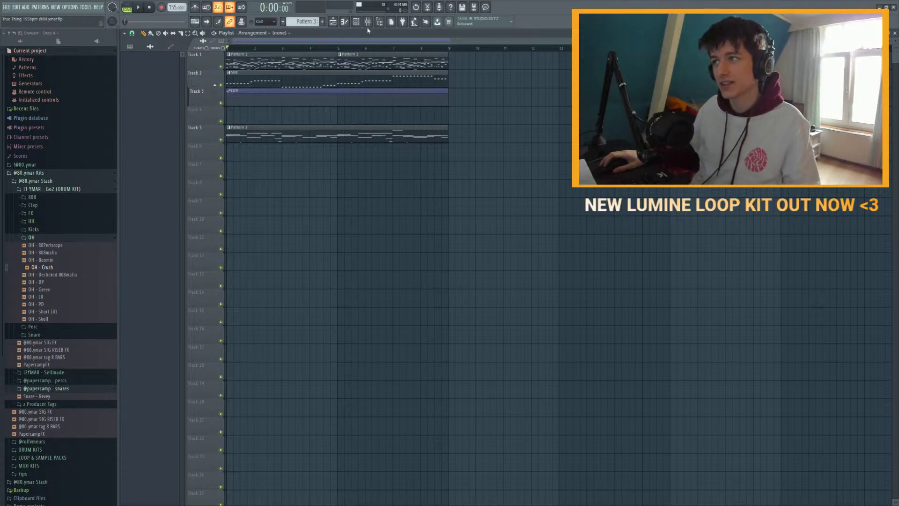
# Step: Play back the arrangement and delete the crash note at the start of bar 3
pyautogui.press('F9')
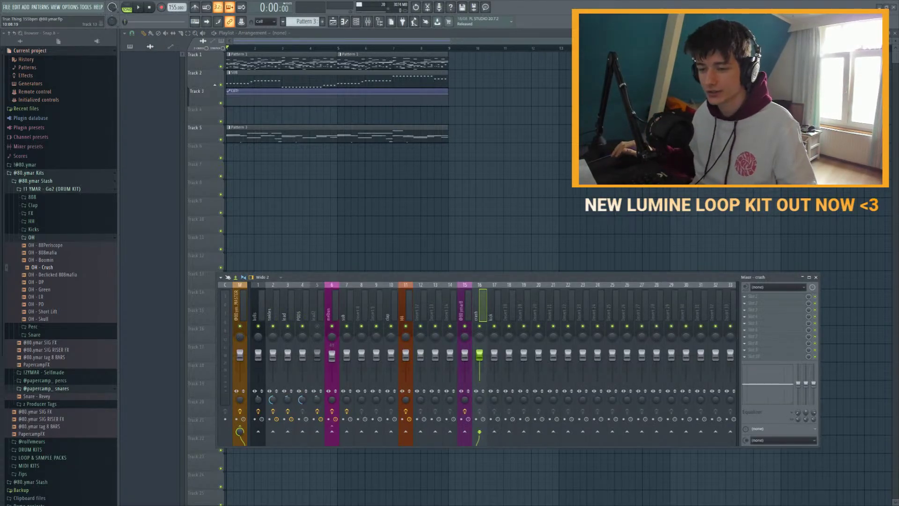
pyautogui.press('space')
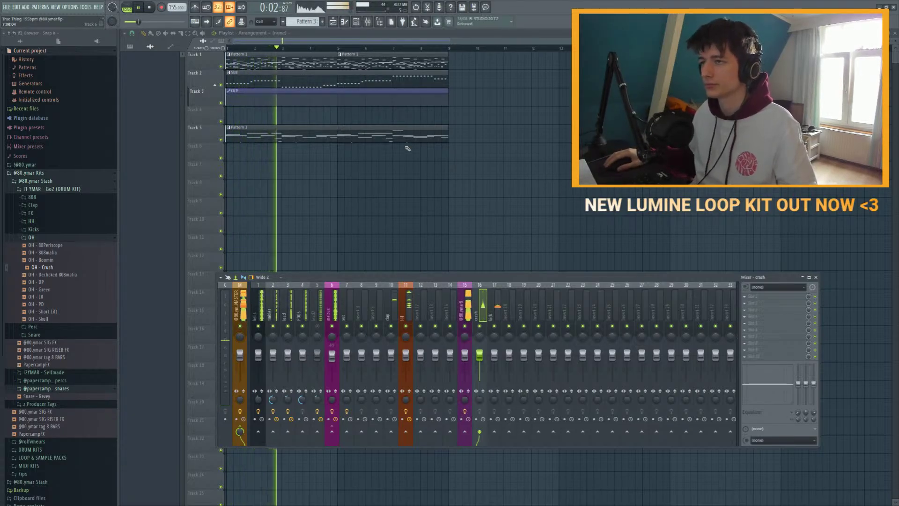
pyautogui.press('F6')
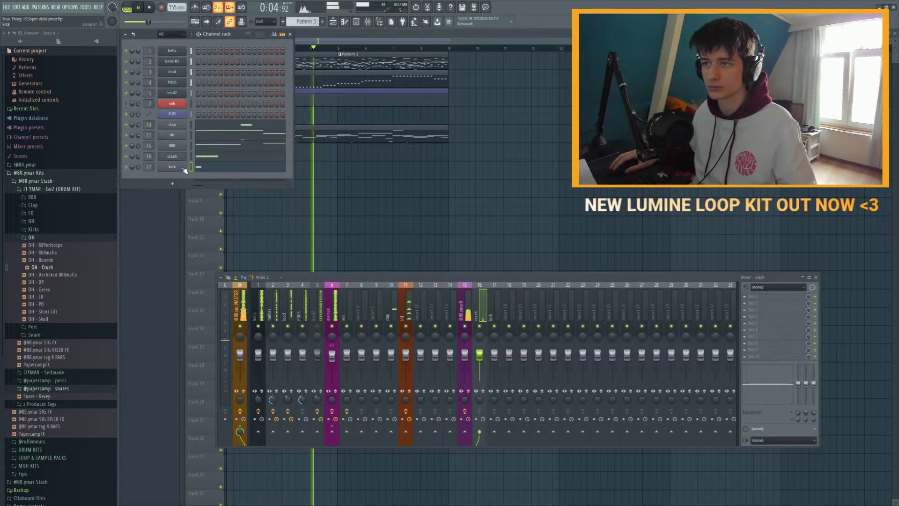
pyautogui.click(247, 165)
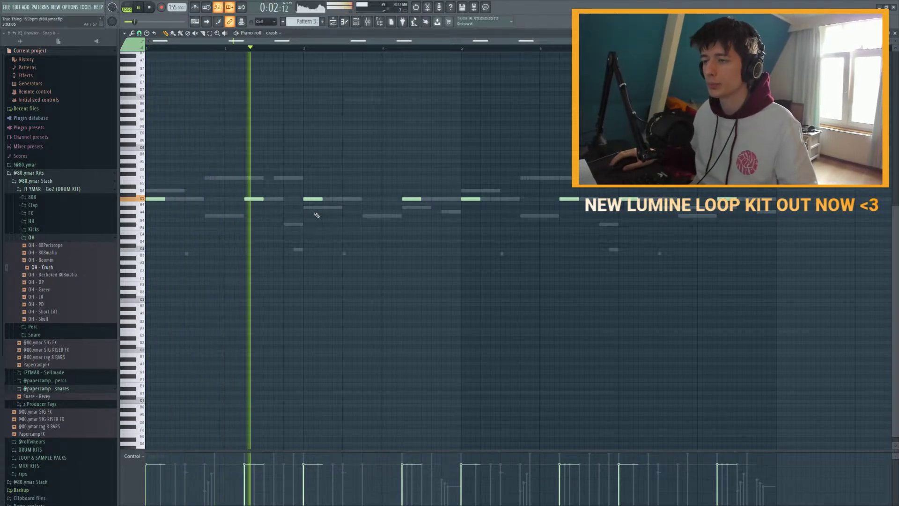
pyautogui.press('F9')
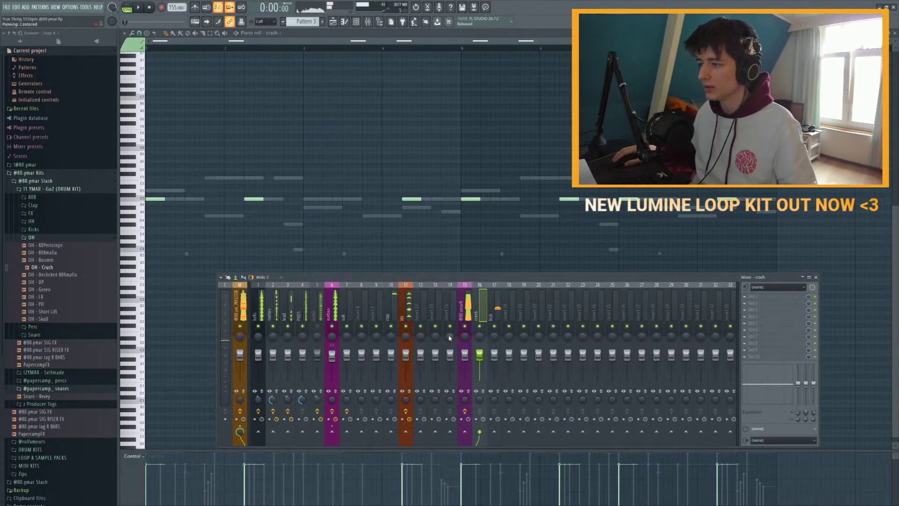
pyautogui.press('space')
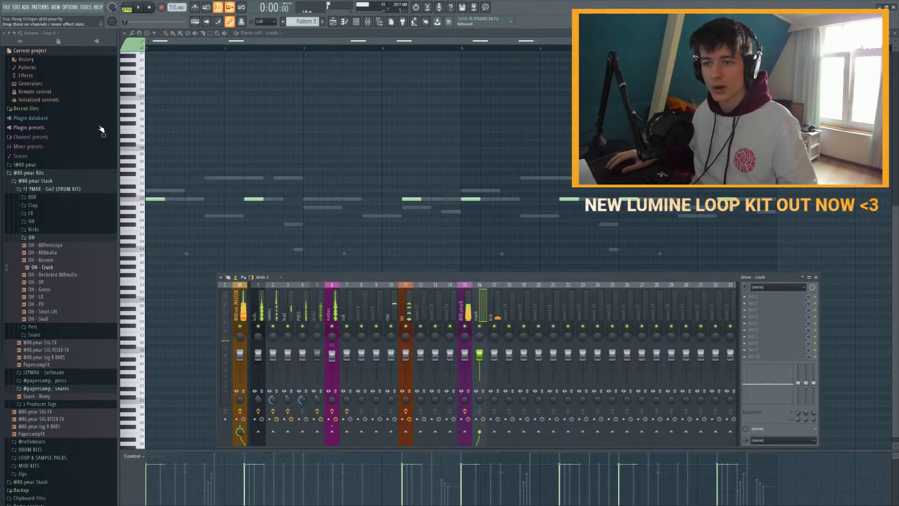
# Step: Add the OH - DP open hat sample as a new channel and shape its volume envelope with a 31% release time
pyautogui.click(41, 282)
pyautogui.moveTo(42, 282); pyautogui.dragTo(192, 174)
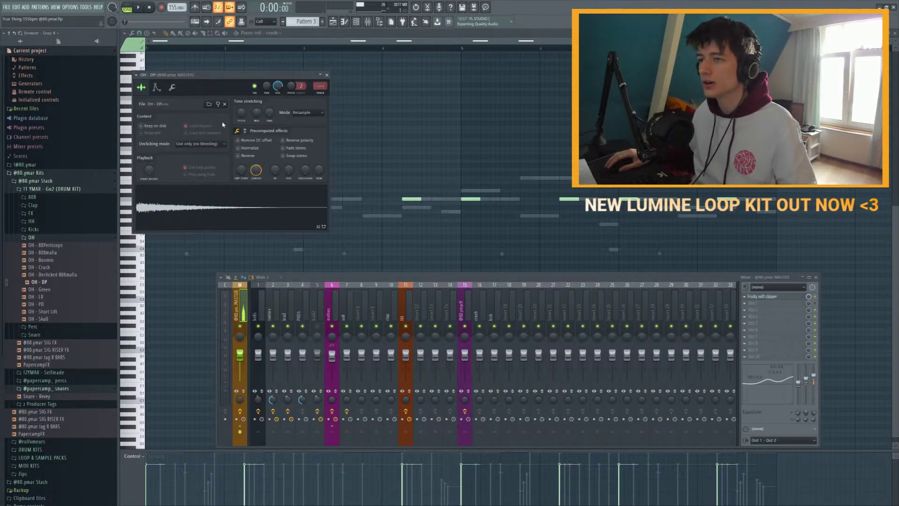
pyautogui.click(157, 88)
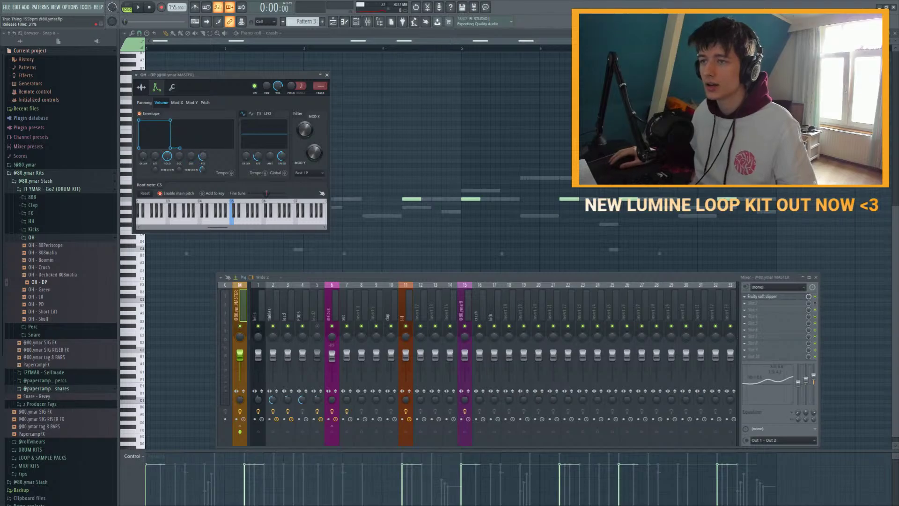
pyautogui.click(172, 88)
pyautogui.click(326, 79)
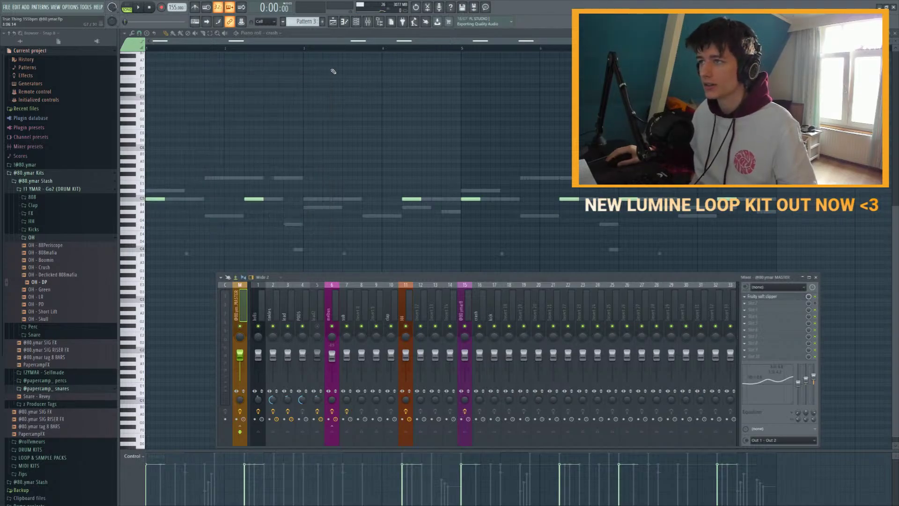
# Step: Route the OH - DP channel to its own mixer track 17, directly after the crash track
pyautogui.click(356, 21)
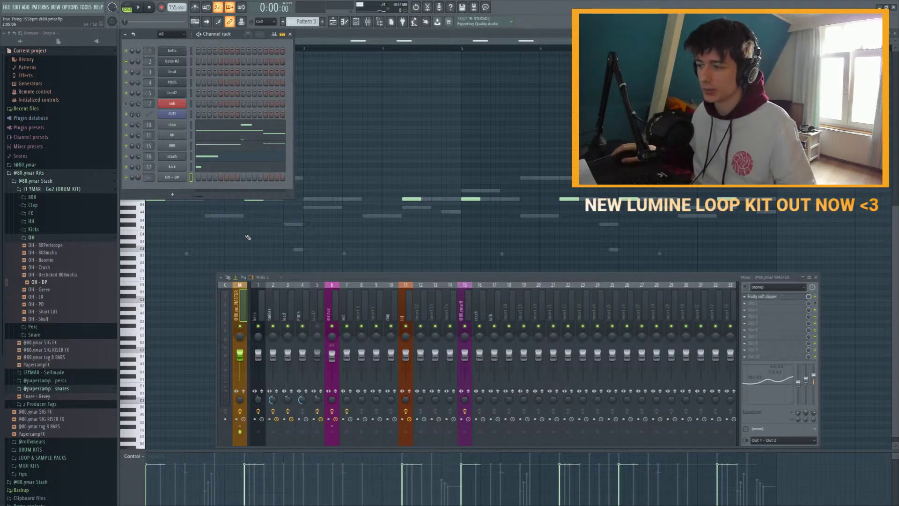
pyautogui.click(510, 309)
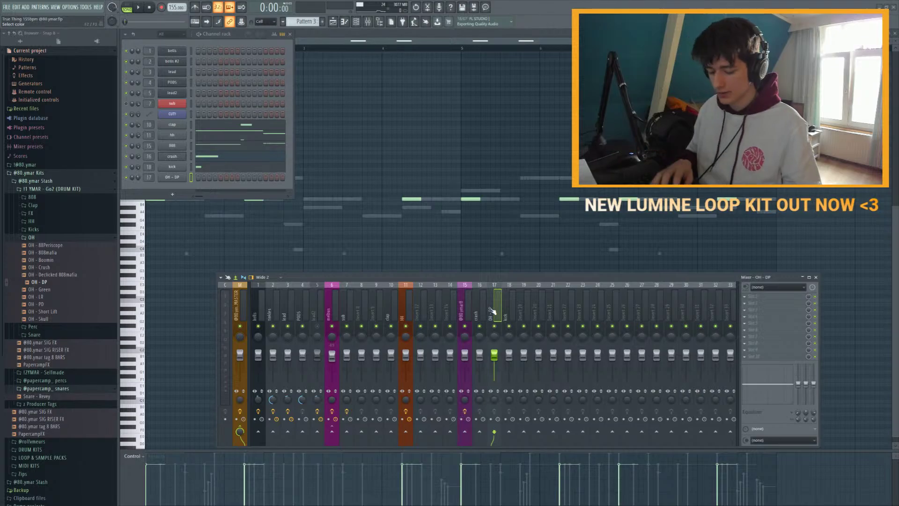
# Step: Rename mixer track 17 to crash2 and load Effectrix on it with the OH - Crash preset
pyautogui.hotkey('ctrl', 'z')
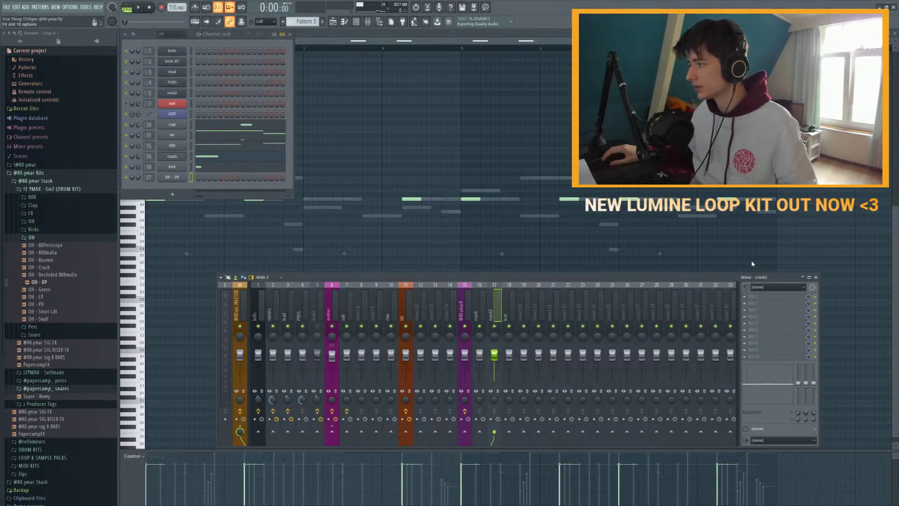
pyautogui.hotkey('ctrl', 's')
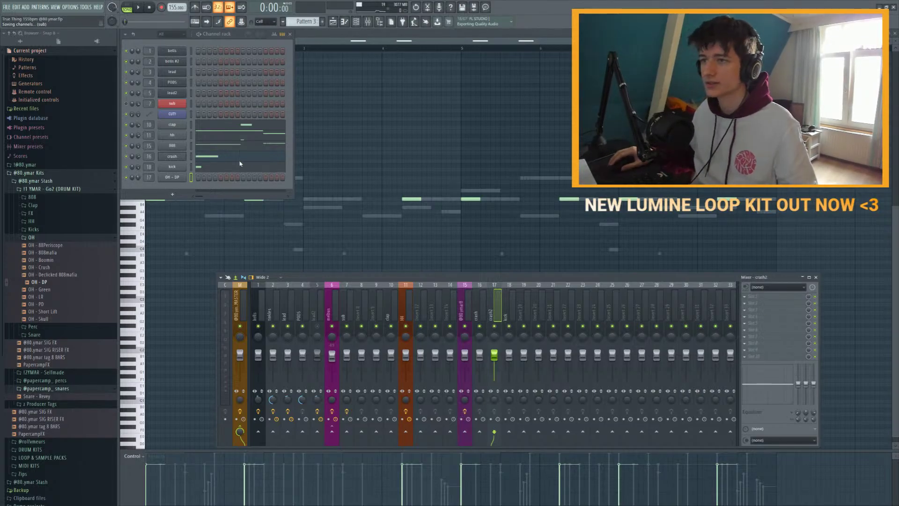
pyautogui.click(242, 135)
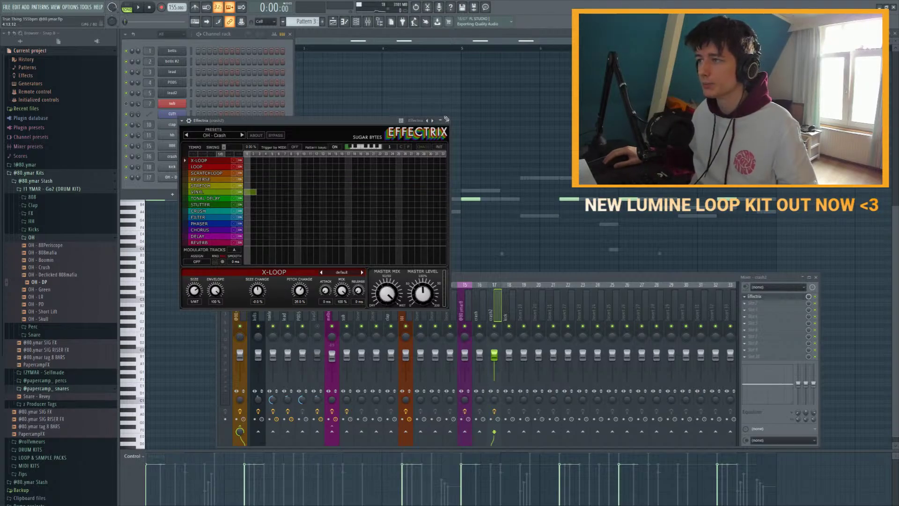
pyautogui.click(446, 120)
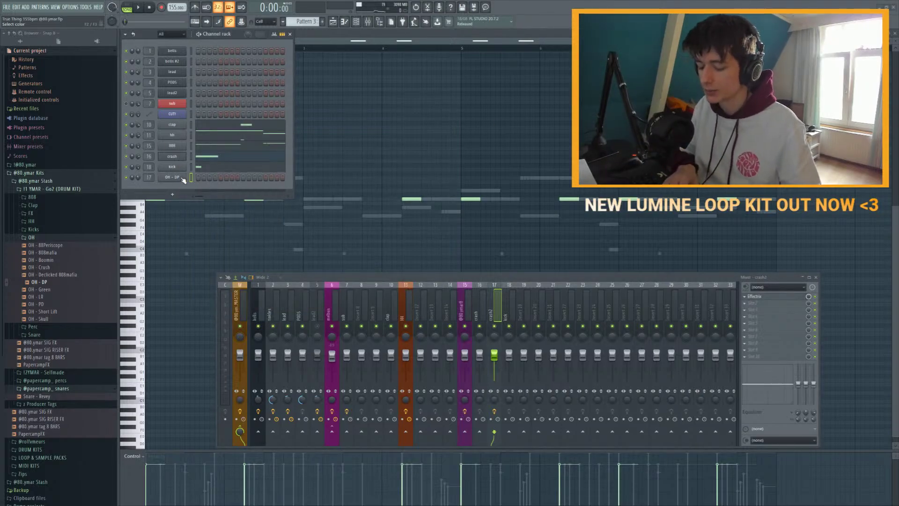
# Step: Rename the OH - DP channel to crash2 and move it above the kick channel
pyautogui.moveTo(183, 180); pyautogui.dragTo(196, 170)
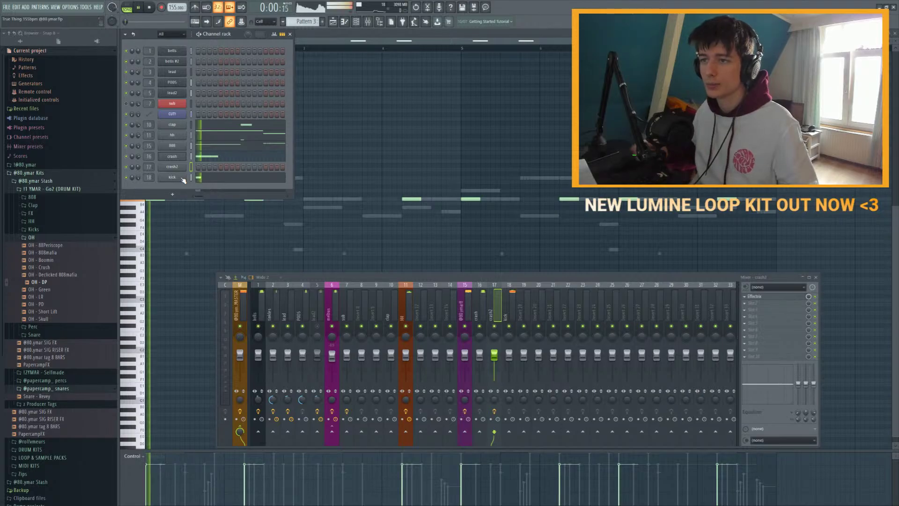
# Step: Add crash2 notes at the starts of bars 3 and 7 while playing back the pattern
pyautogui.press('F7')
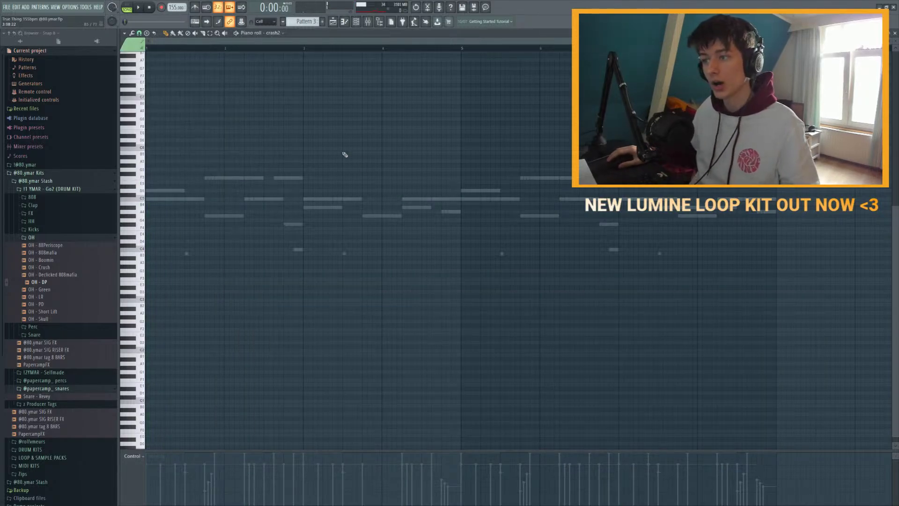
pyautogui.moveTo(157, 203); pyautogui.dragTo(317, 197)
pyautogui.press('space')
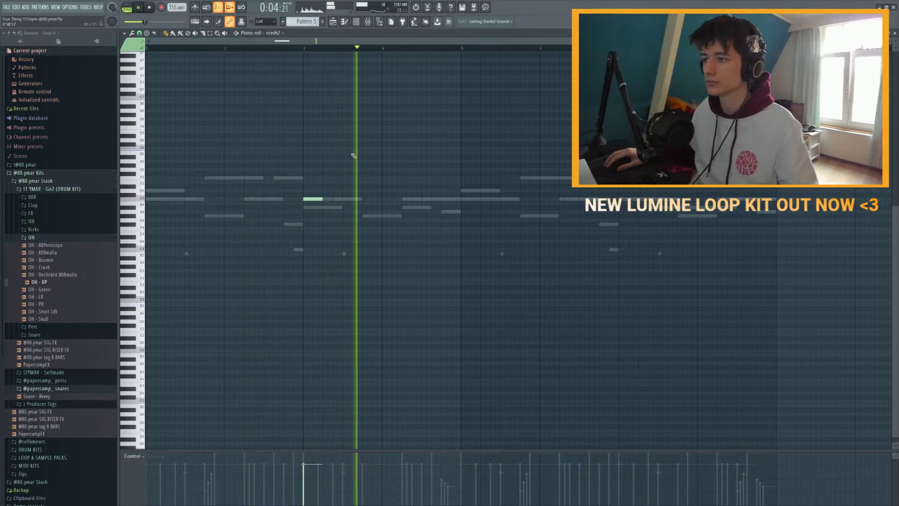
pyautogui.click(368, 23)
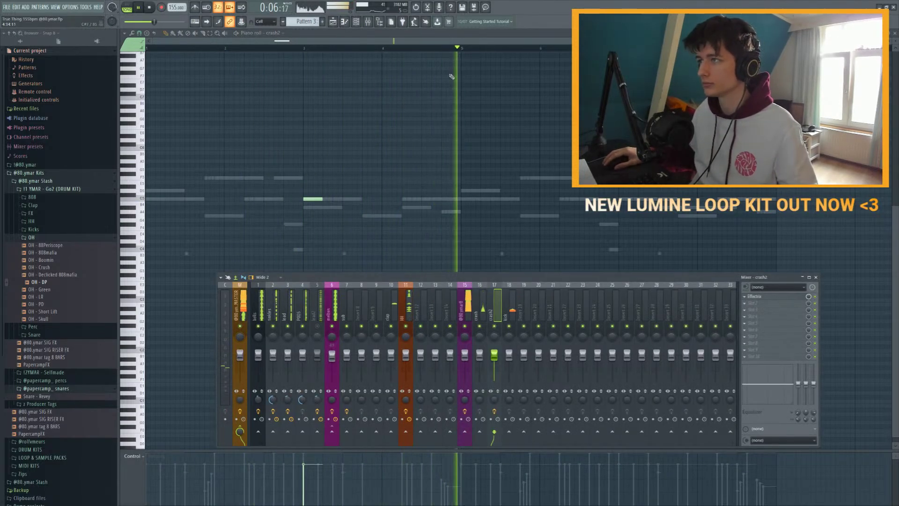
pyautogui.moveTo(461, 47); pyautogui.dragTo(412, 48)
pyautogui.click(398, 46)
pyautogui.click(368, 22)
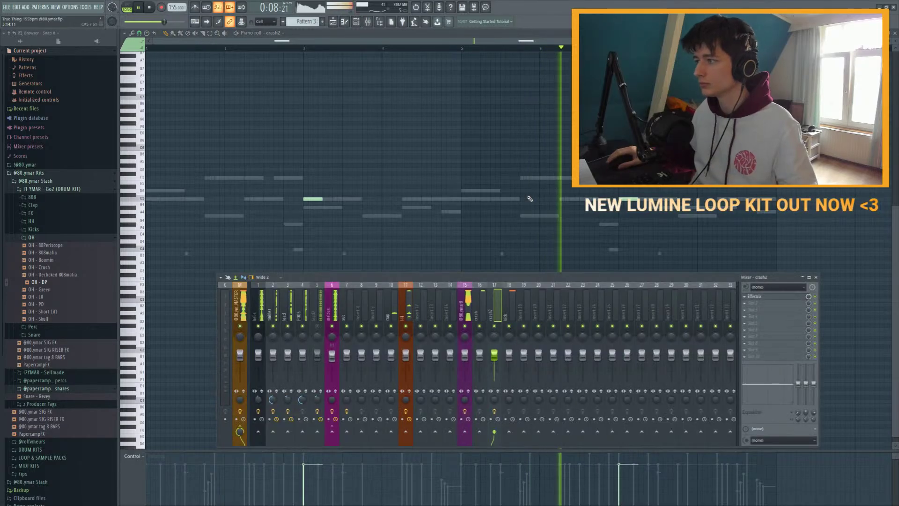
# Step: Listen to the looping pattern with the crash channel's notes and the mixer levels in view
pyautogui.click(356, 22)
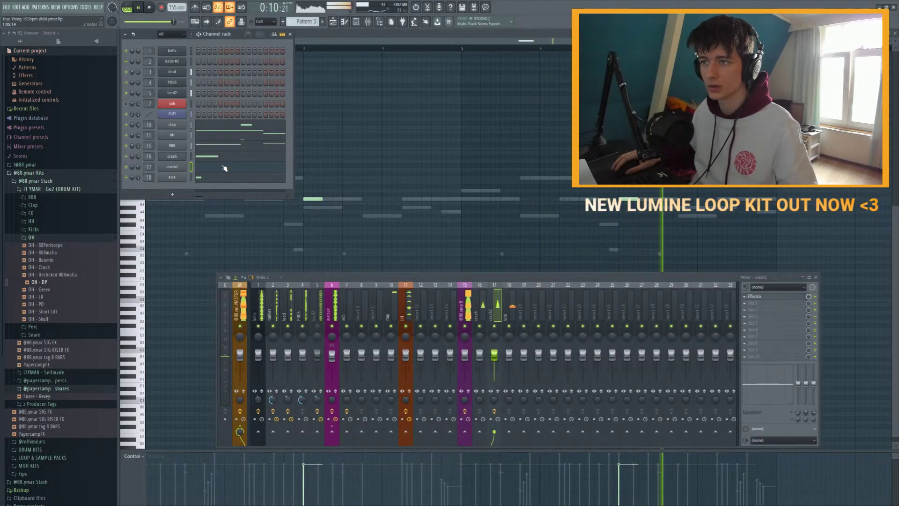
pyautogui.click(197, 100)
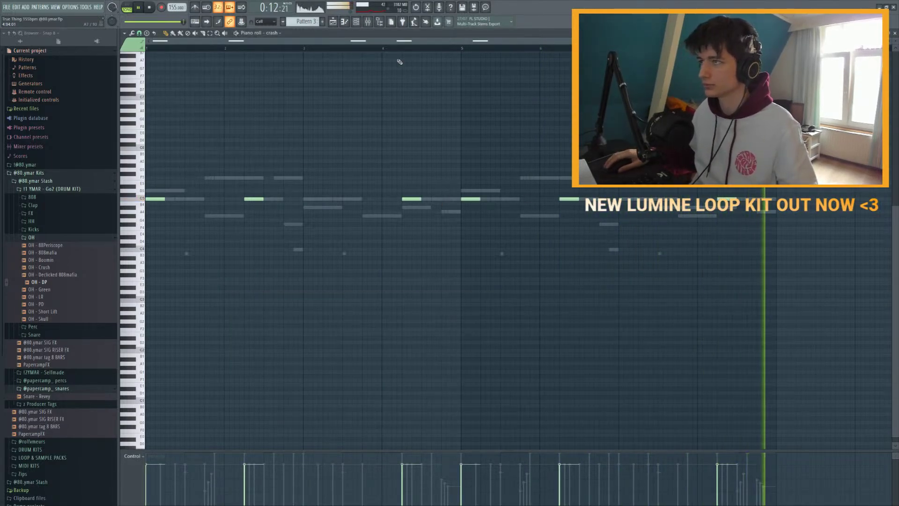
pyautogui.click(367, 23)
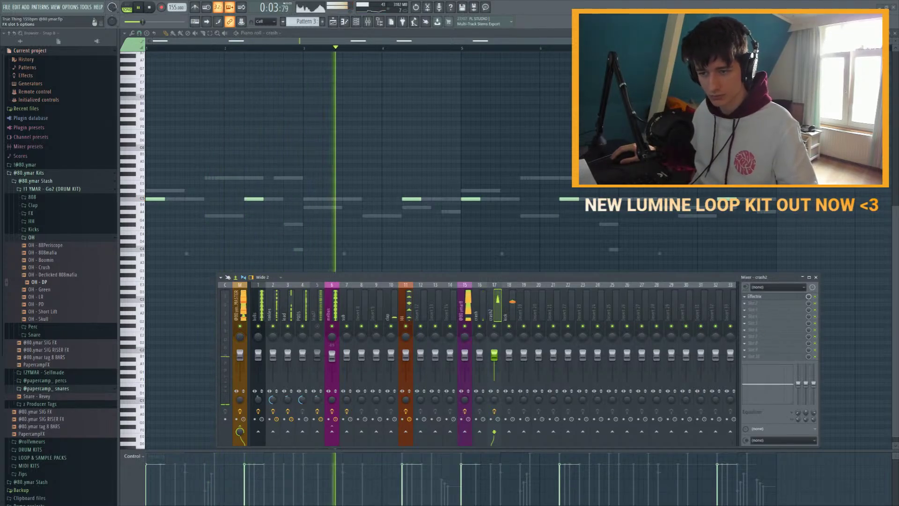
pyautogui.press('space')
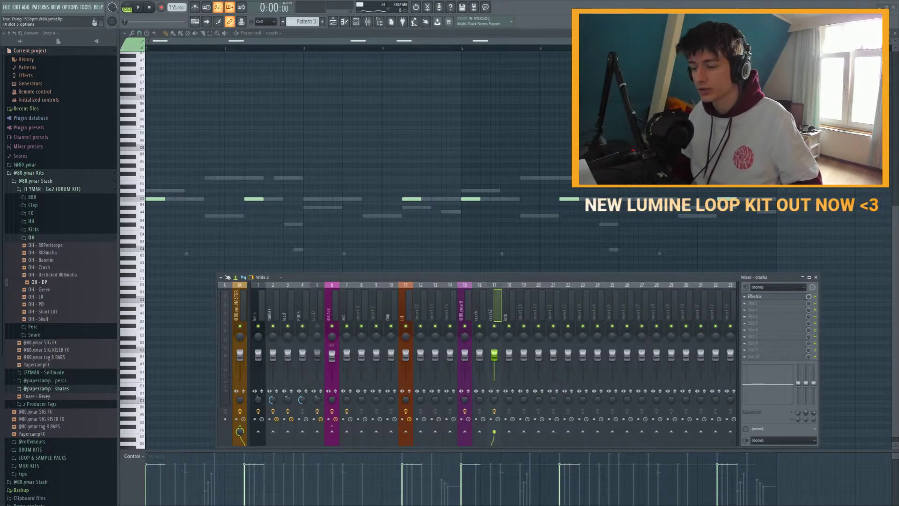
# Step: Rename the Effectrix slot on the crash2 mixer track to EFF
pyautogui.press('F9')
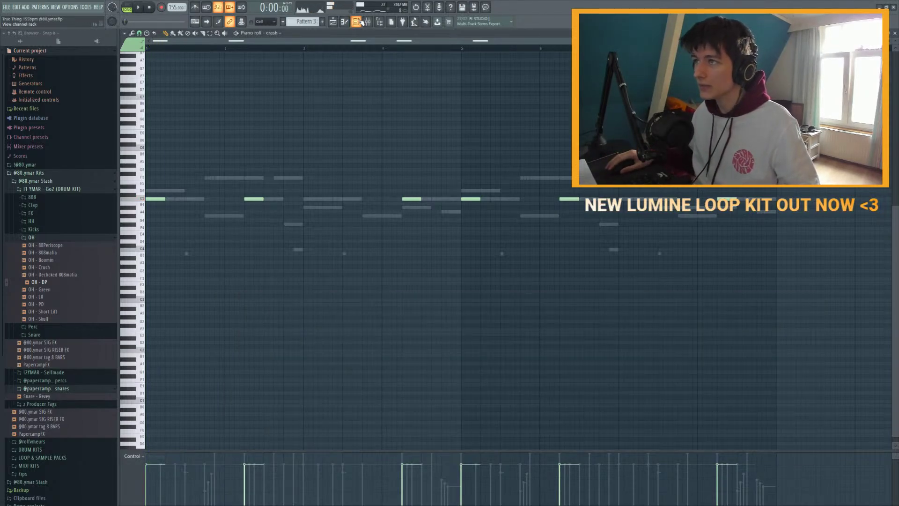
pyautogui.click(361, 22)
pyautogui.press('F9')
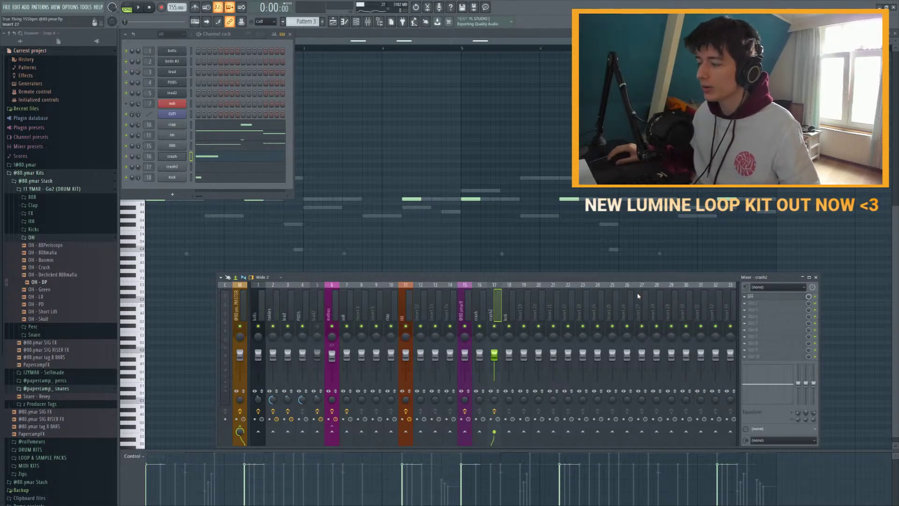
# Step: Inspect the crash2 channel's sample settings and play back the pattern again
pyautogui.click(172, 166)
pyautogui.click(140, 91)
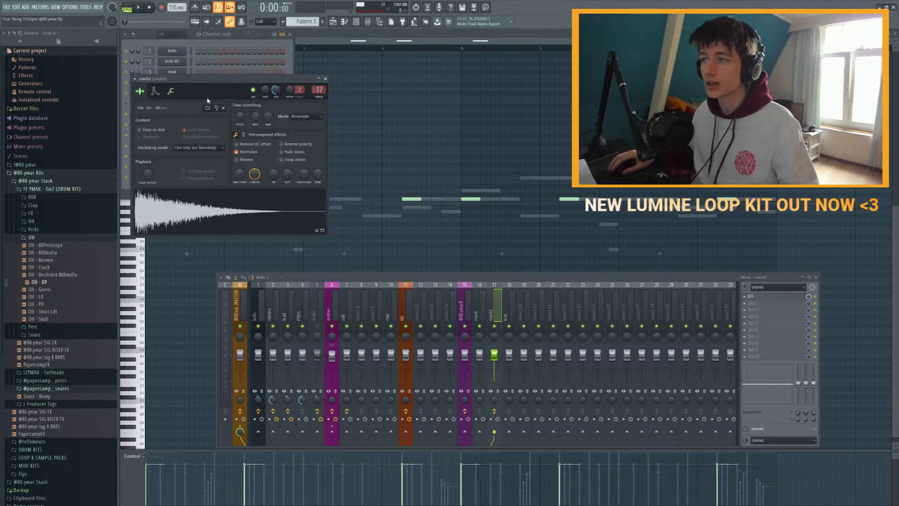
pyautogui.click(325, 78)
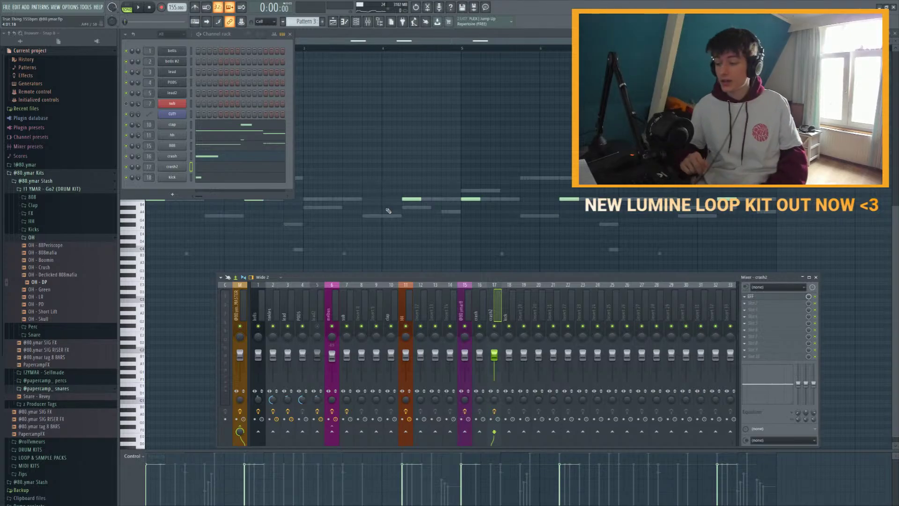
pyautogui.click(457, 131)
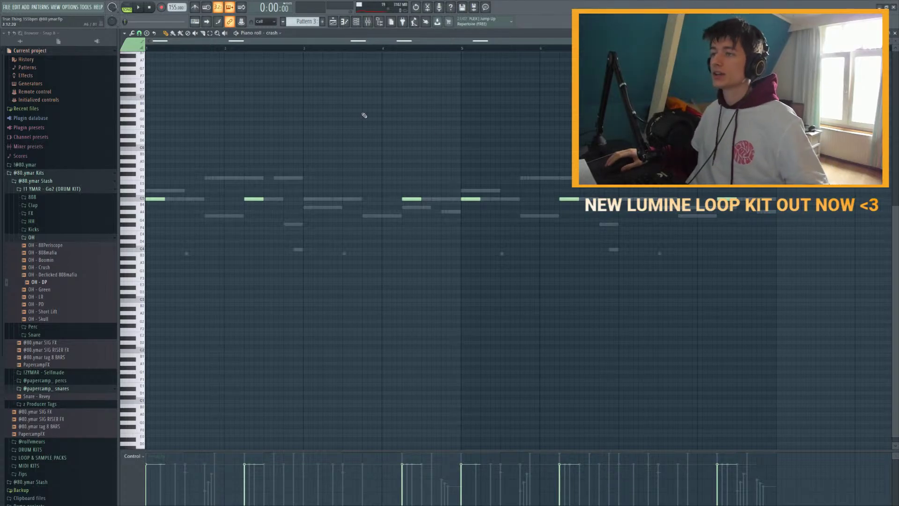
pyautogui.press('space')
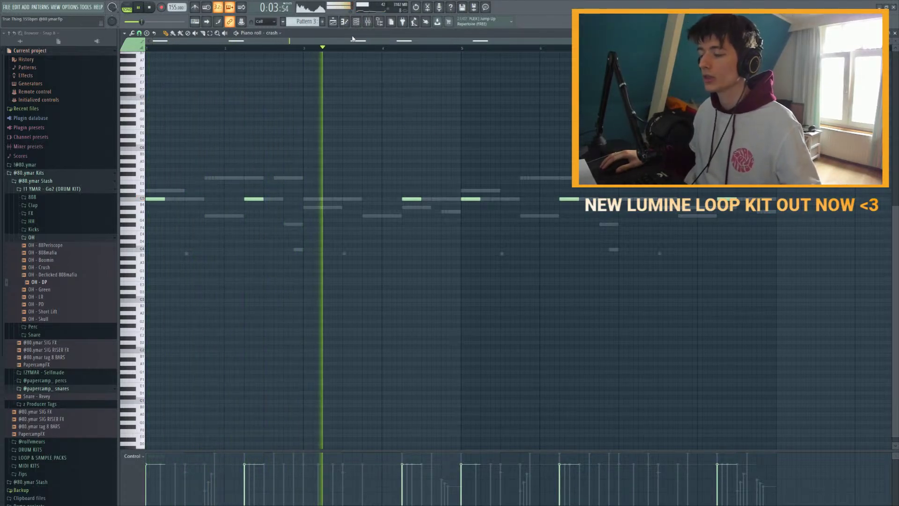
pyautogui.press('space')
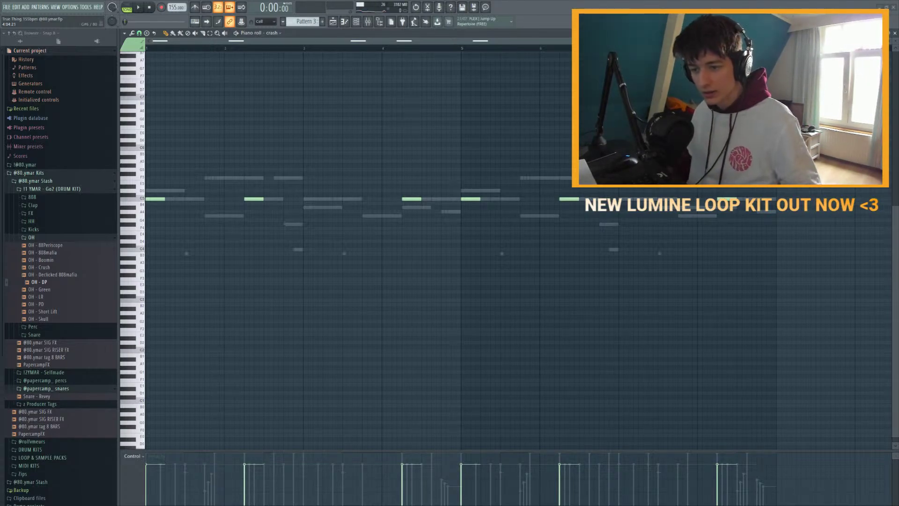
# Step: Move the Vinyl effect block in the crash2 track's Effectrix from steps 1–2 to steps 17–18 during playback
pyautogui.press('space')
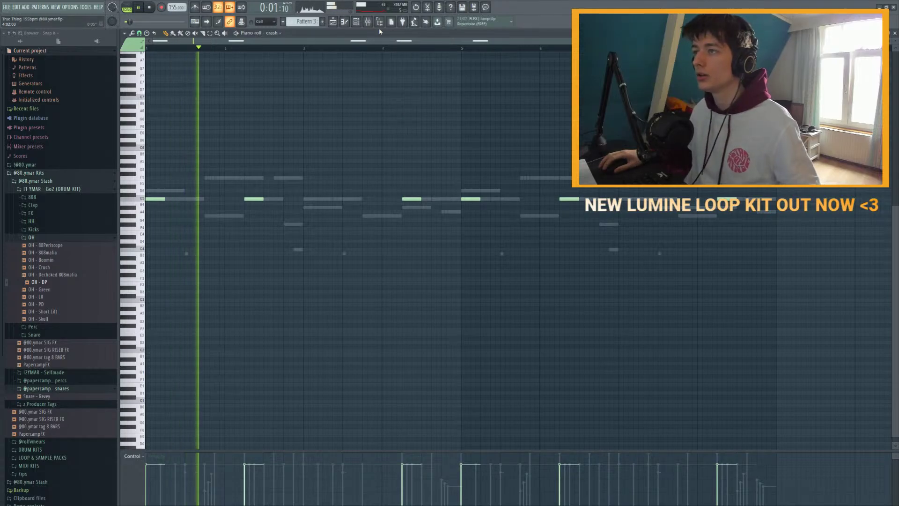
pyautogui.press('F9')
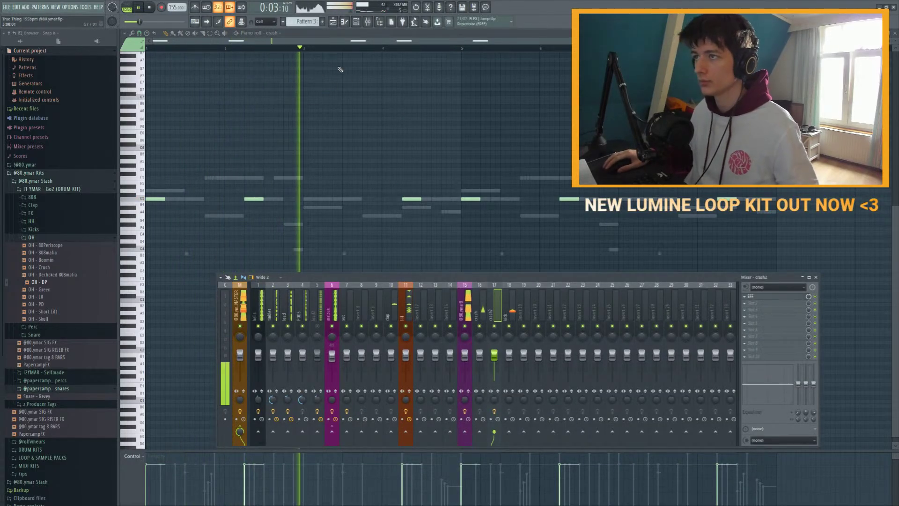
pyautogui.click(359, 26)
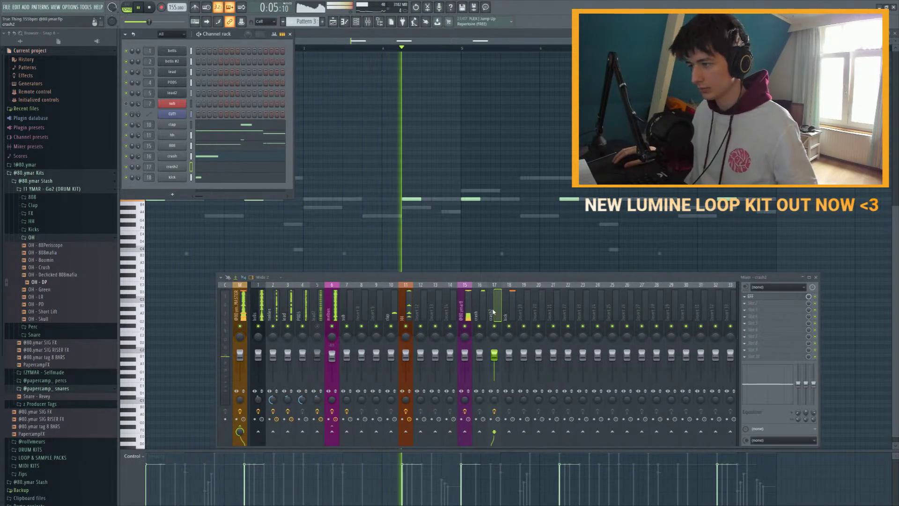
pyautogui.click(773, 296)
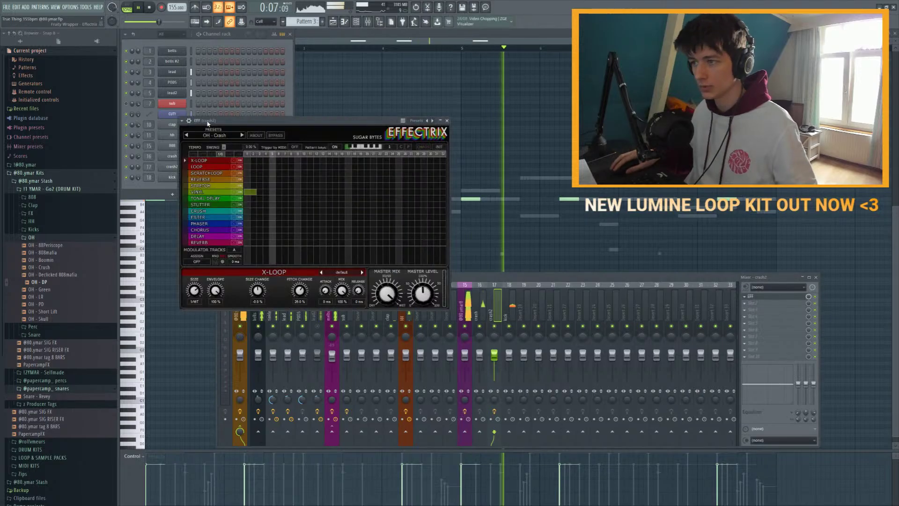
pyautogui.moveTo(251, 193); pyautogui.dragTo(355, 187)
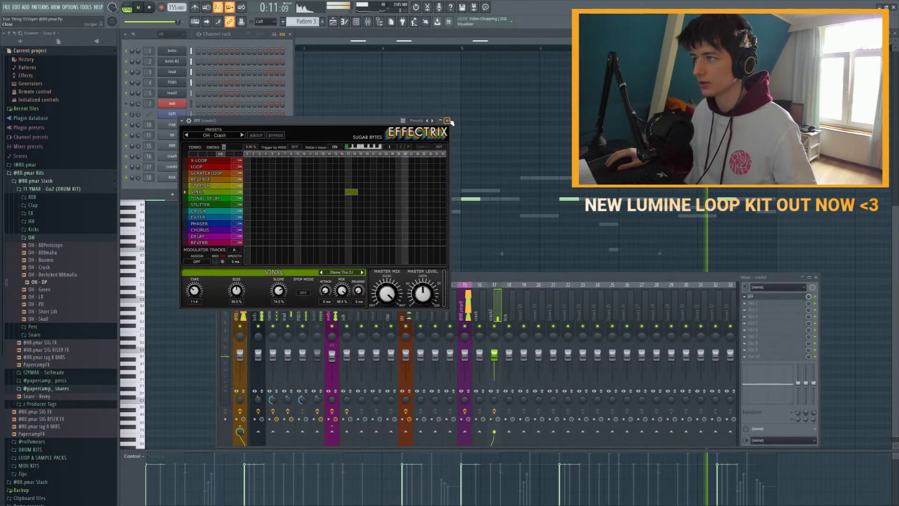
pyautogui.click(412, 105)
pyautogui.press('F6')
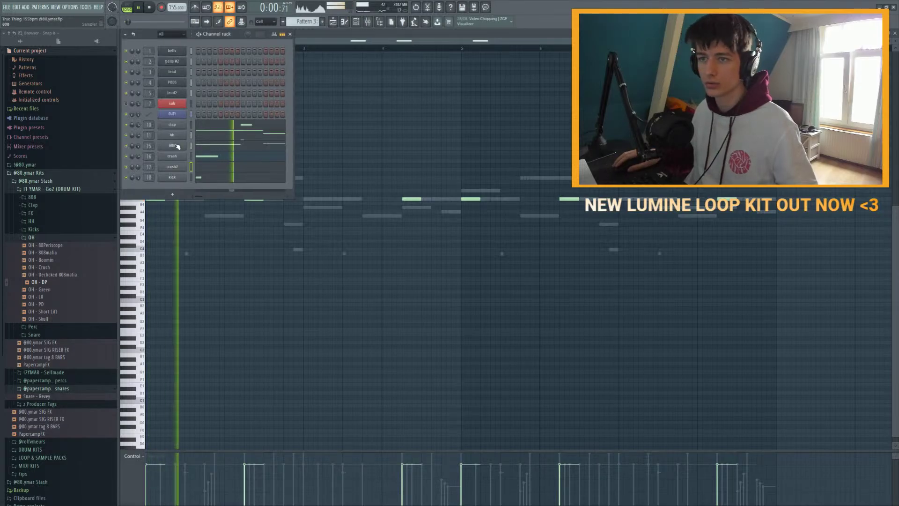
# Step: Add the Snare - Dragon sample from the drum kit's Snare folder as a new channel
pyautogui.click(41, 238)
pyautogui.press('space')
pyautogui.click(34, 253)
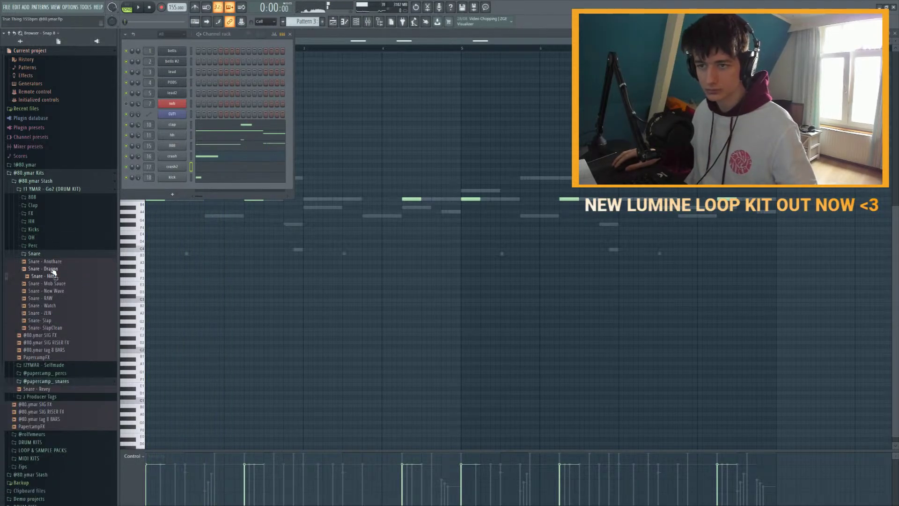
pyautogui.click(55, 269)
pyautogui.moveTo(54, 270); pyautogui.dragTo(186, 186)
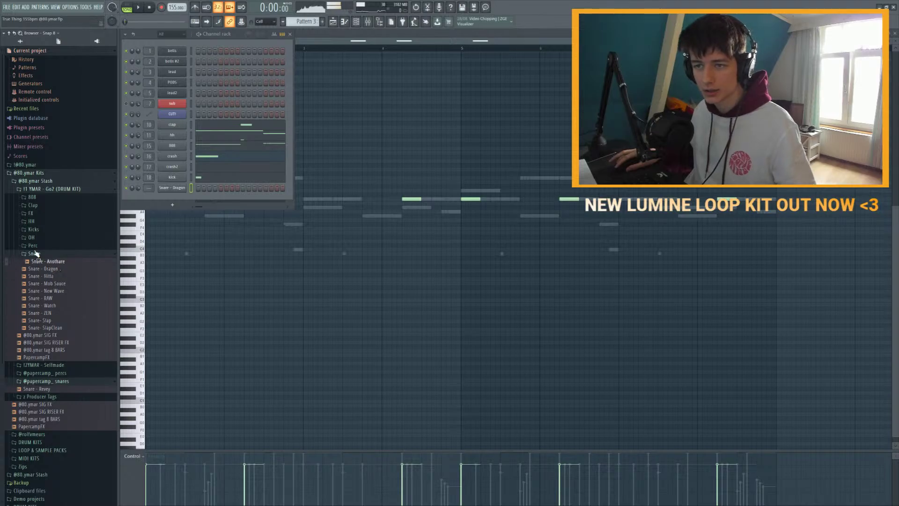
pyautogui.click(47, 183)
pyautogui.click(47, 184)
pyautogui.click(48, 186)
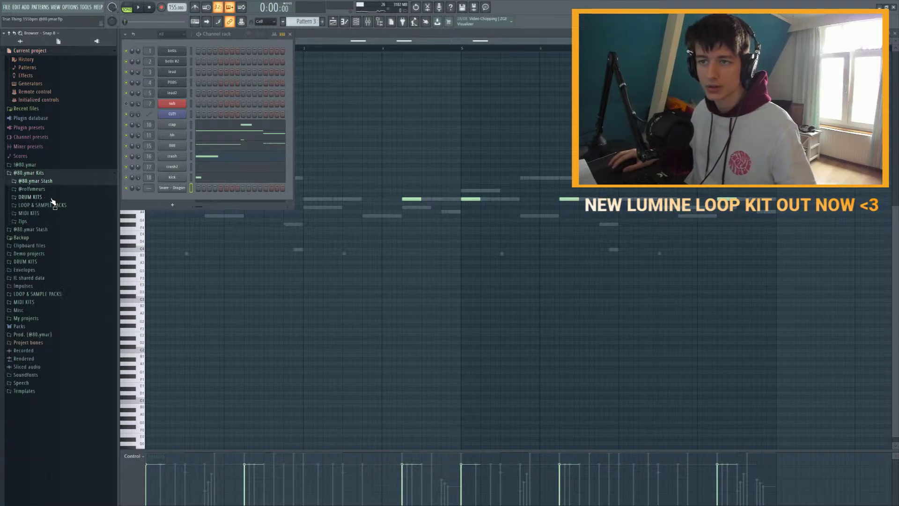
pyautogui.click(49, 183)
pyautogui.click(55, 213)
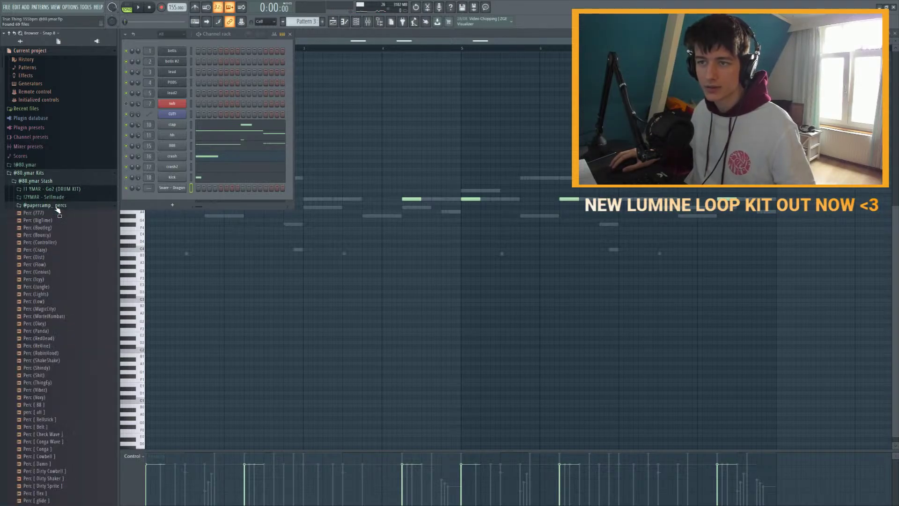
pyautogui.click(56, 214)
pyautogui.click(56, 221)
pyautogui.moveTo(56, 226); pyautogui.dragTo(173, 198)
# Step: Program two short consecutive Snare - Dragon notes in the first bar and play back the pattern
pyautogui.press('space')
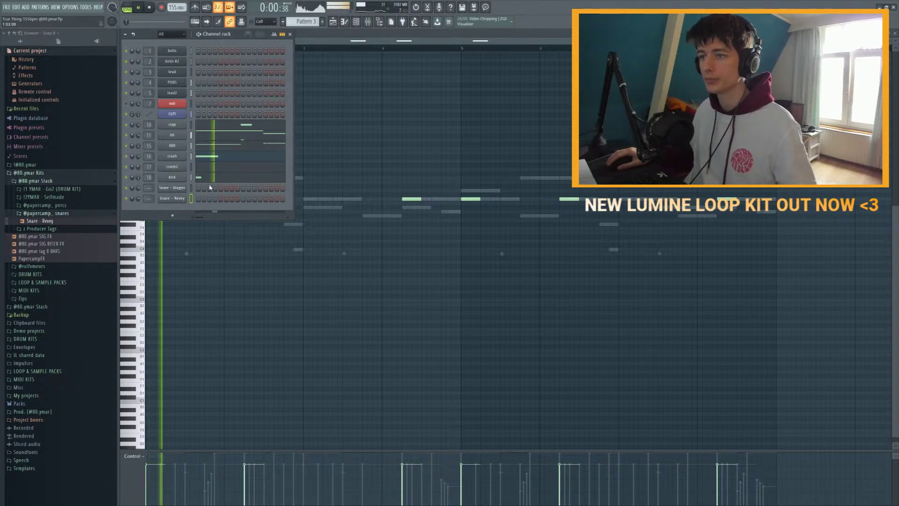
pyautogui.click(172, 188)
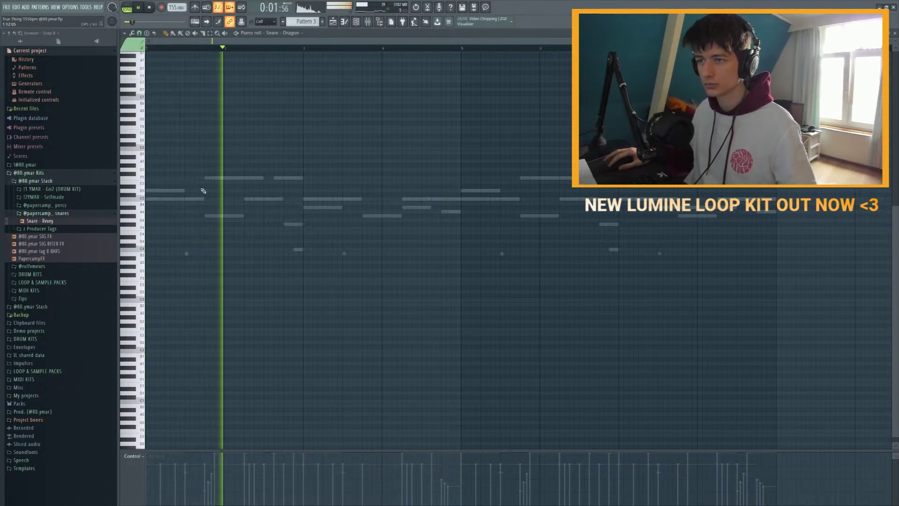
pyautogui.click(287, 199)
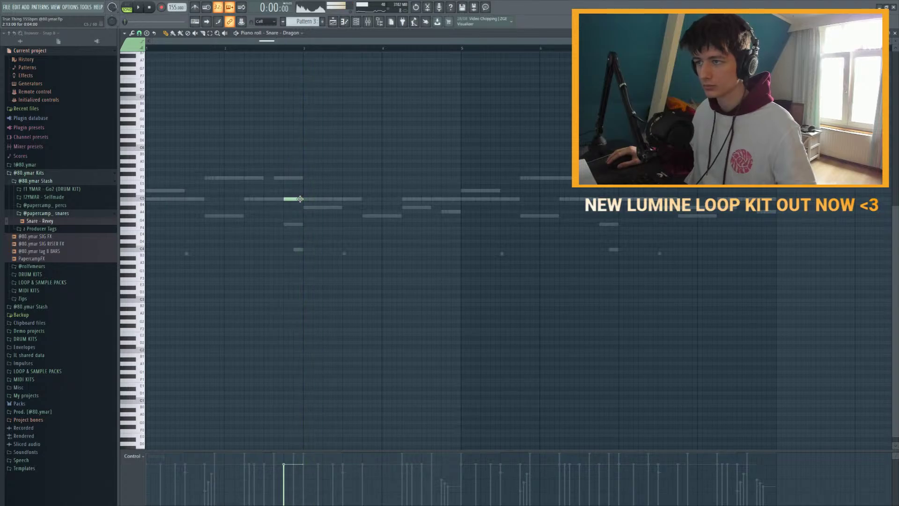
pyautogui.moveTo(292, 199); pyautogui.dragTo(174, 201)
pyautogui.press('space')
pyautogui.scroll(3, 174, 201)
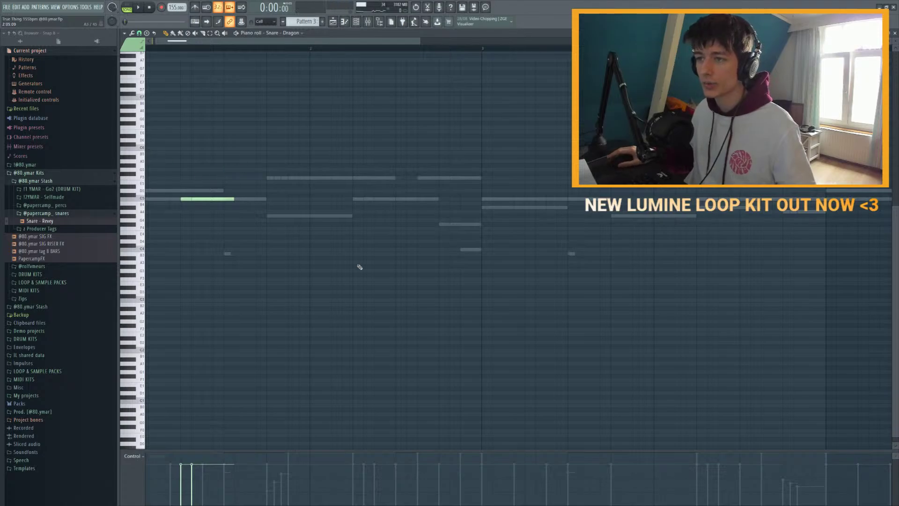
pyautogui.hotkey('ctrl', 'z')
pyautogui.scroll(-3, 300, 201)
pyautogui.press('space')
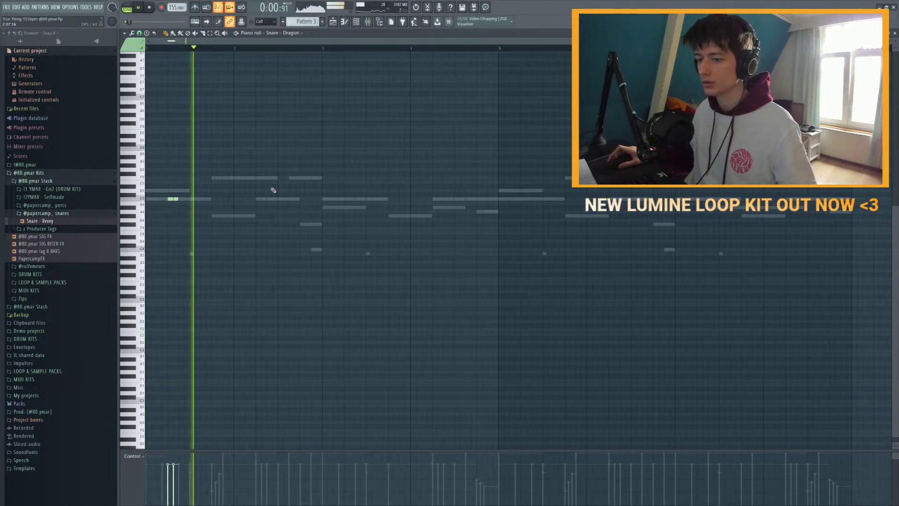
# Step: Try a lower velocity on both Snare - Dragon notes in the first bar, and restore their full level
pyautogui.hotkey('ctrl', 'a')
pyautogui.moveTo(197, 482); pyautogui.dragTo(166, 478)
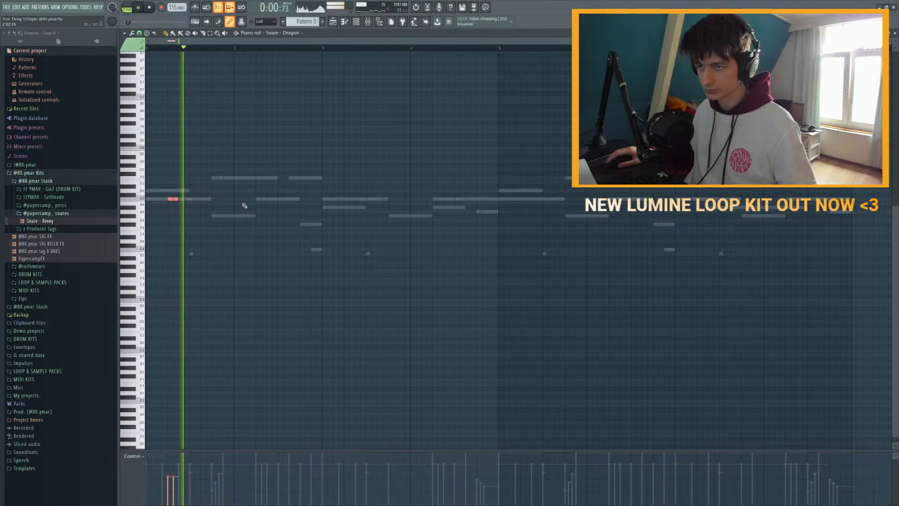
pyautogui.click(183, 202)
pyautogui.hotkey('ctrl', 'a')
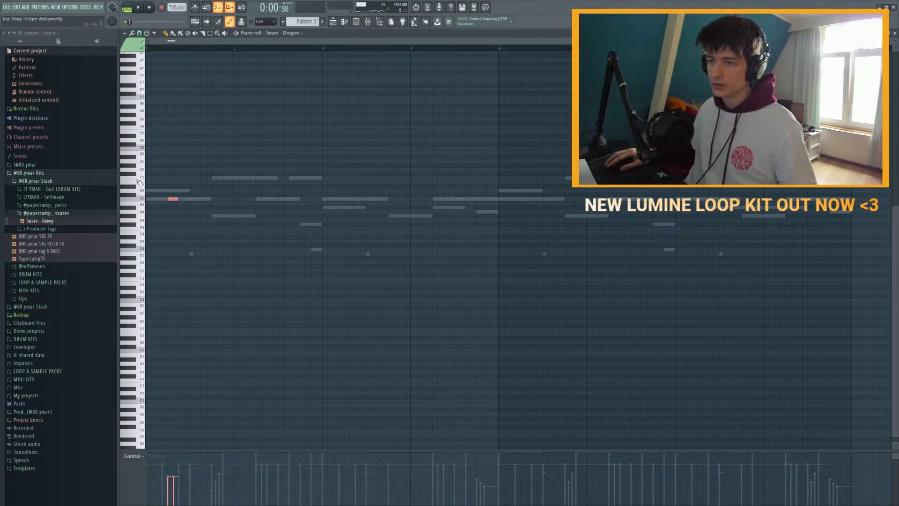
pyautogui.moveTo(328, 481); pyautogui.dragTo(405, 463)
# Step: Set the Snare - Dragon channel's volume to about 47% while playing back the pattern
pyautogui.click(356, 22)
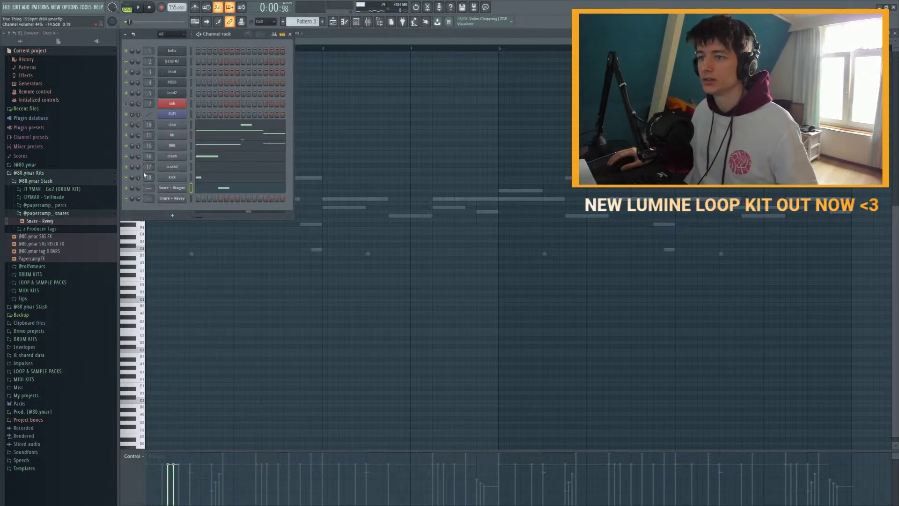
pyautogui.press('space')
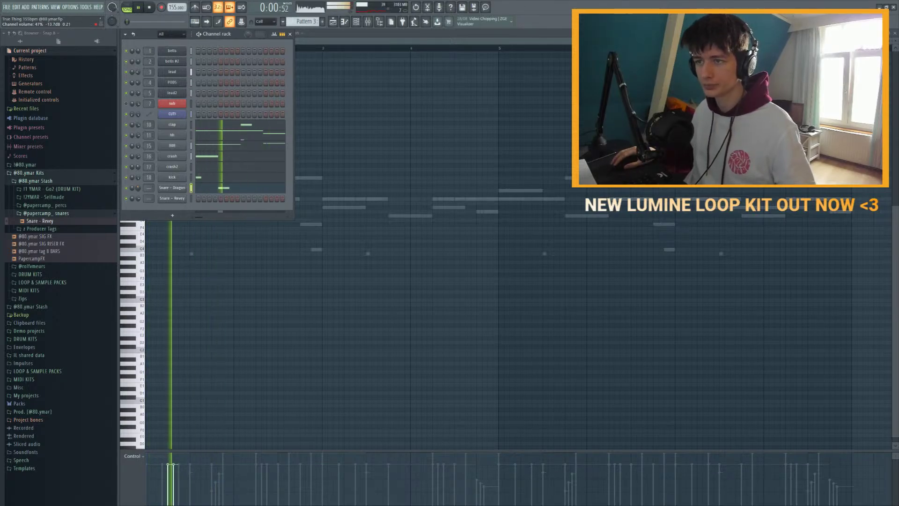
pyautogui.press('space')
# Step: Rename the Snare - Dragon channel to snare and move it up in the channel rack to sit directly below oh
pyautogui.press('F9')
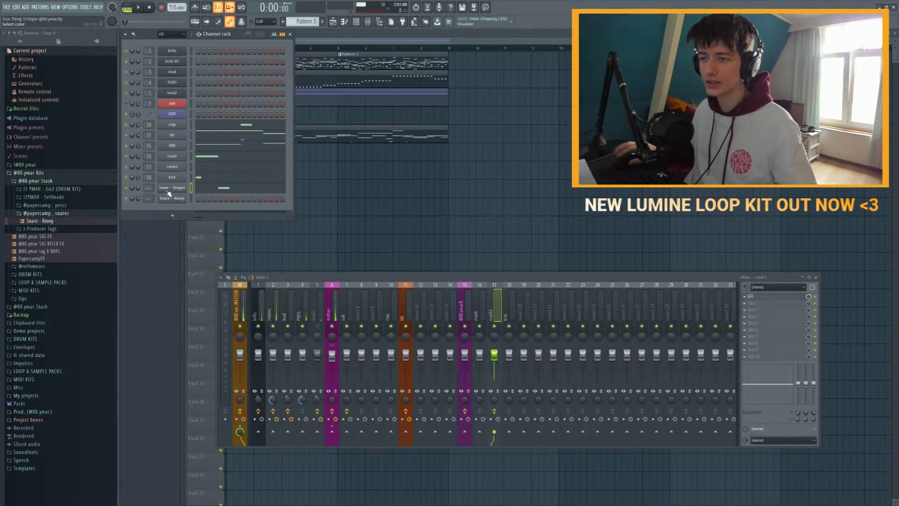
pyautogui.press('F2')
pyautogui.write('snare')
pyautogui.press('Return')
pyautogui.hotkey('alt', 'Up')
pyautogui.hotkey('alt', 'Up')
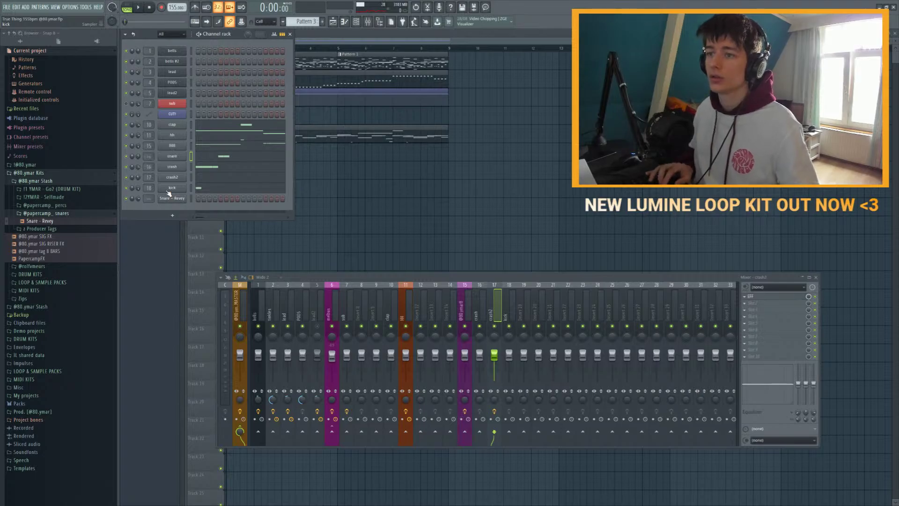
pyautogui.hotkey('alt', 'Up')
pyautogui.hotkey('alt', 'Up')
# Step: Play back the arrangement from the beginning to check how the drums sit with the melody
pyautogui.press('space')
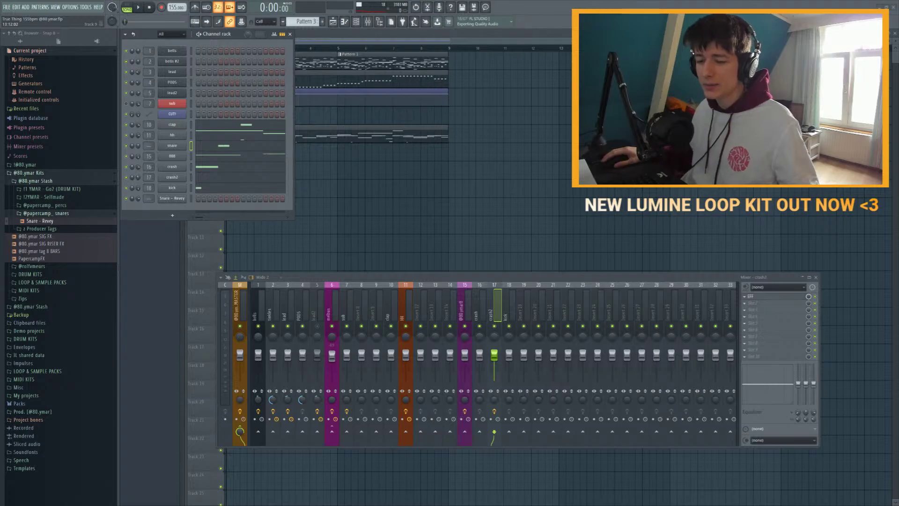
pyautogui.press('F12')
pyautogui.press('space')
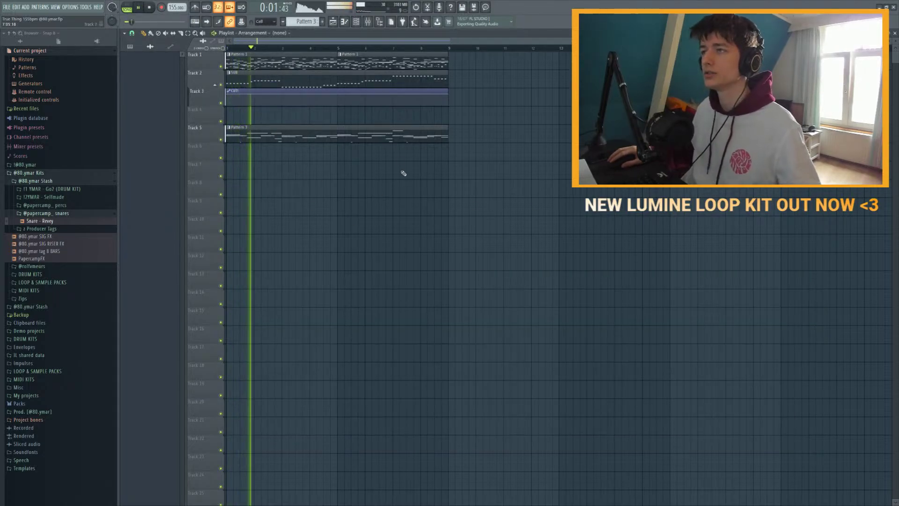
pyautogui.click(356, 22)
pyautogui.press('space')
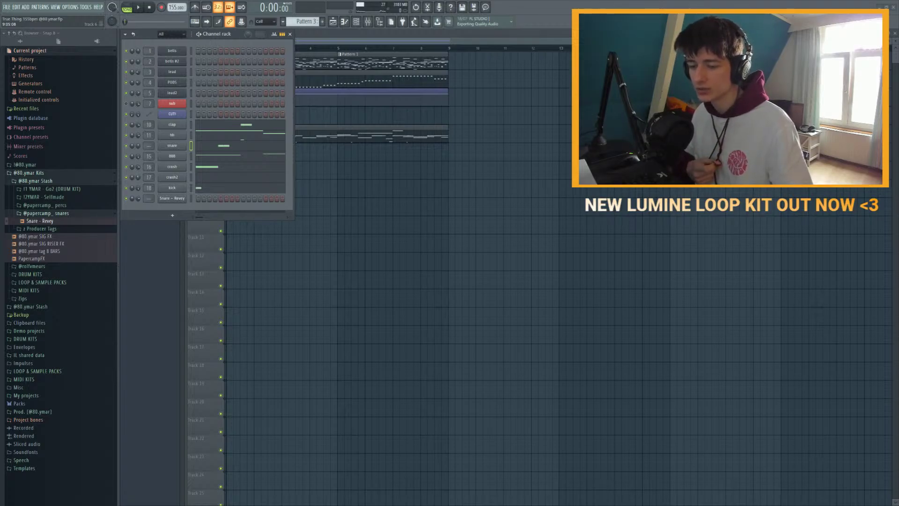
pyautogui.press('F6')
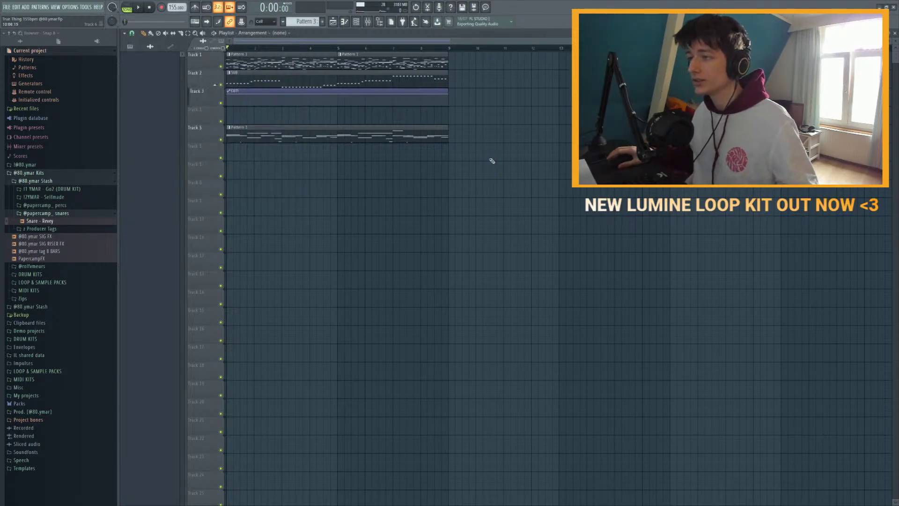
pyautogui.press('space')
pyautogui.press('space')
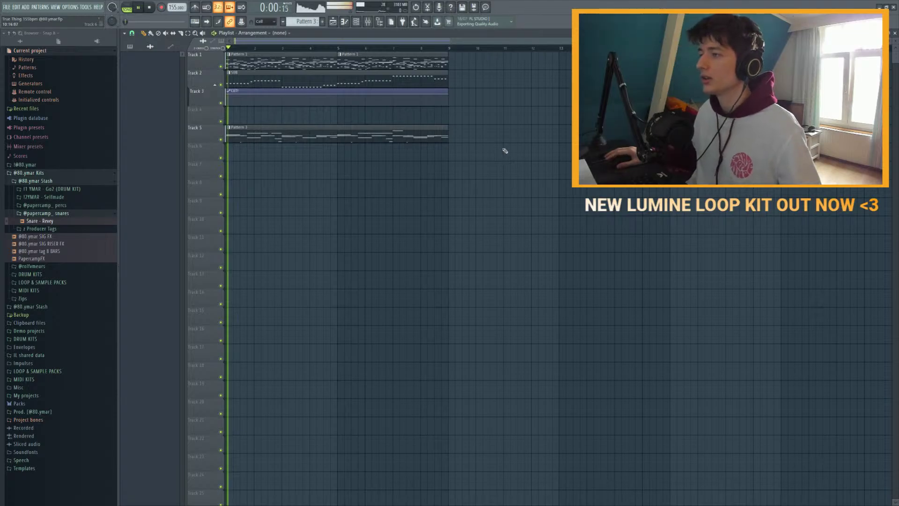
# Step: Mute Track 2 in the playlist and restart the arrangement playback
pyautogui.press('F6')
pyautogui.press('F6')
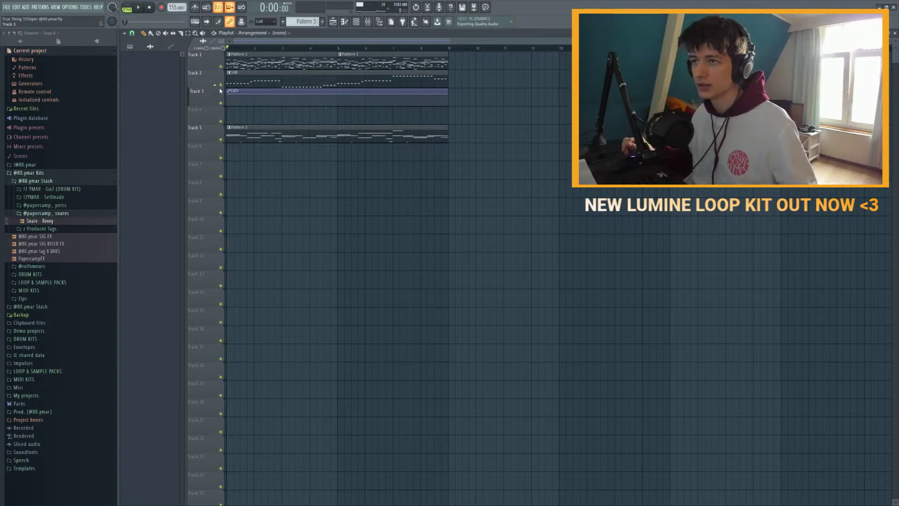
pyautogui.press('space')
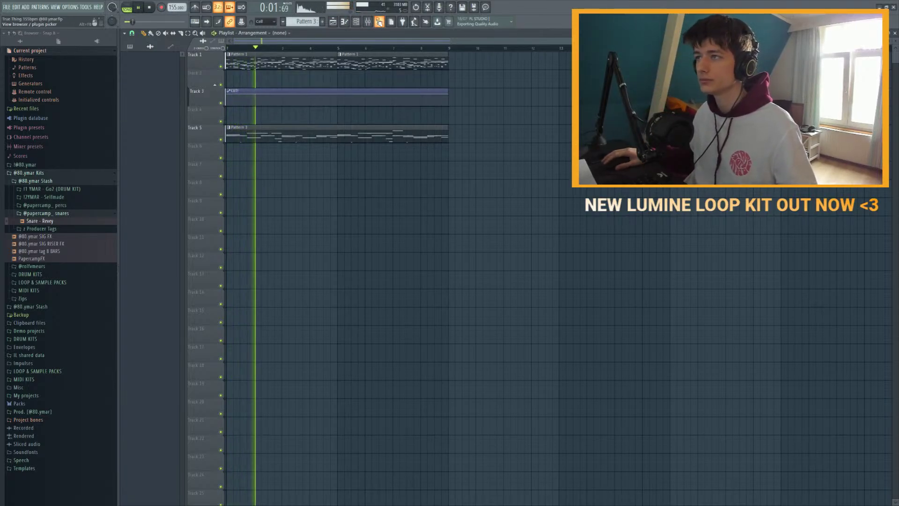
# Step: Open the Snare - Revey channel's piano roll and set its channel volume to about 44% during playback
pyautogui.click(355, 22)
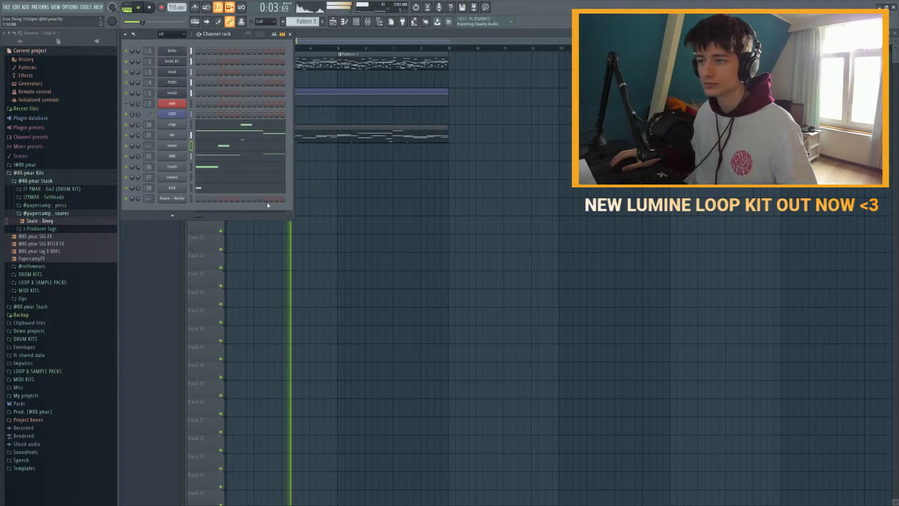
pyautogui.rightClick(172, 198)
pyautogui.click(206, 203)
pyautogui.press('F6')
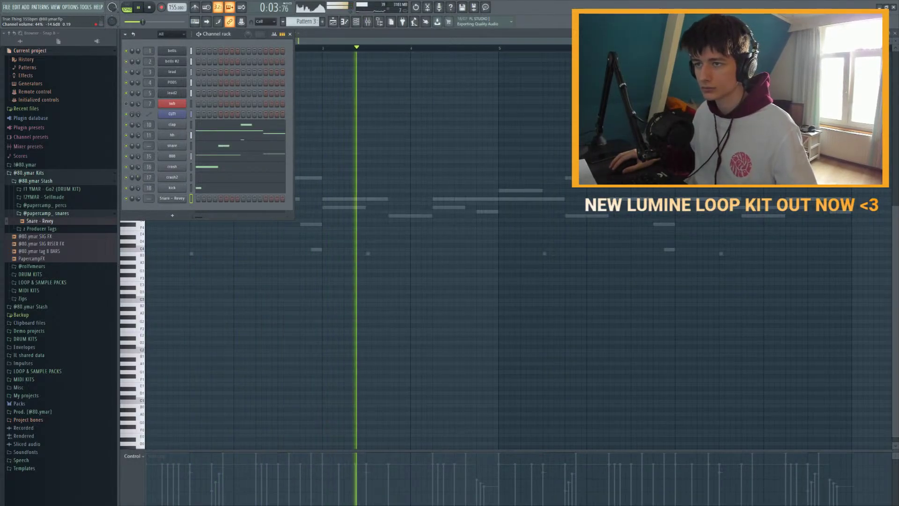
pyautogui.press('space')
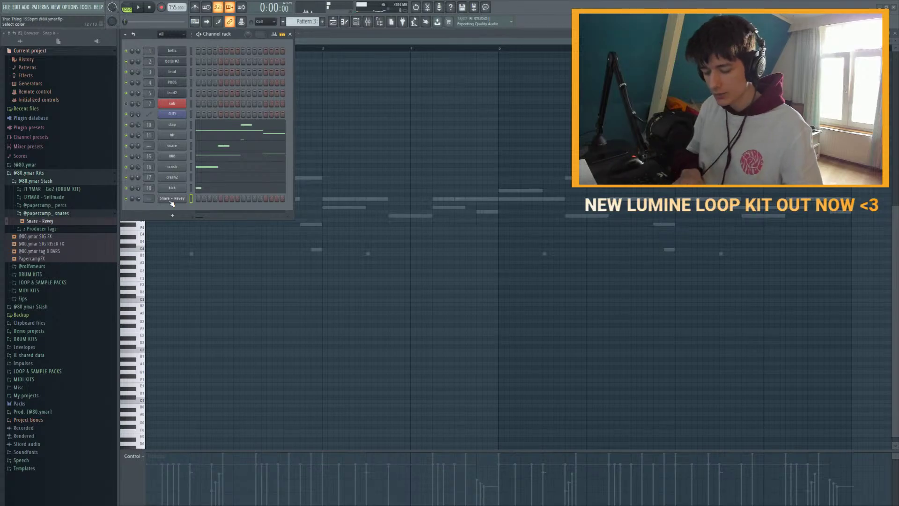
# Step: Rename the Snare - Revey channel to snare2 and move it up to sit directly below snare
pyautogui.hotkey('alt', 'Up')
pyautogui.hotkey('alt', 'Up')
pyautogui.hotkey('alt', 'Up')
pyautogui.hotkey('alt', 'Up')
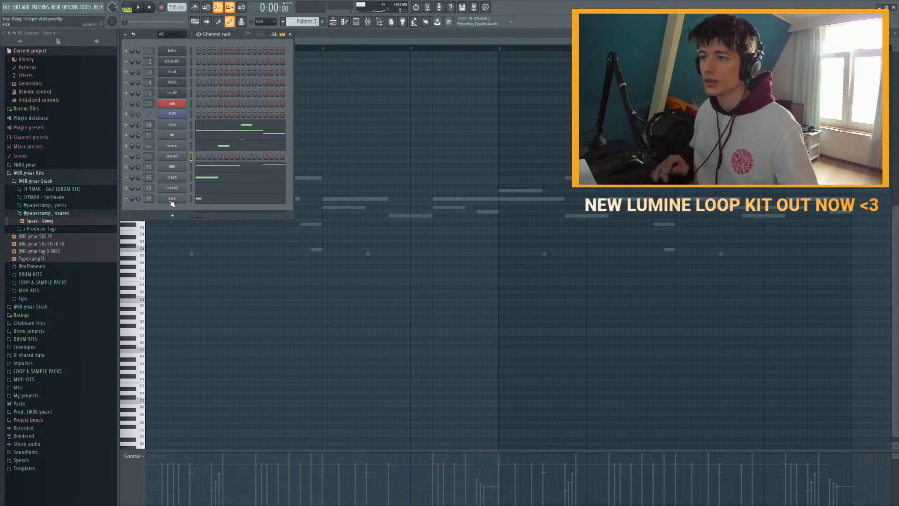
# Step: Route the snare and snare2 channels to mixer inserts 12 and 13 and check them in a short playback
pyautogui.click(191, 156)
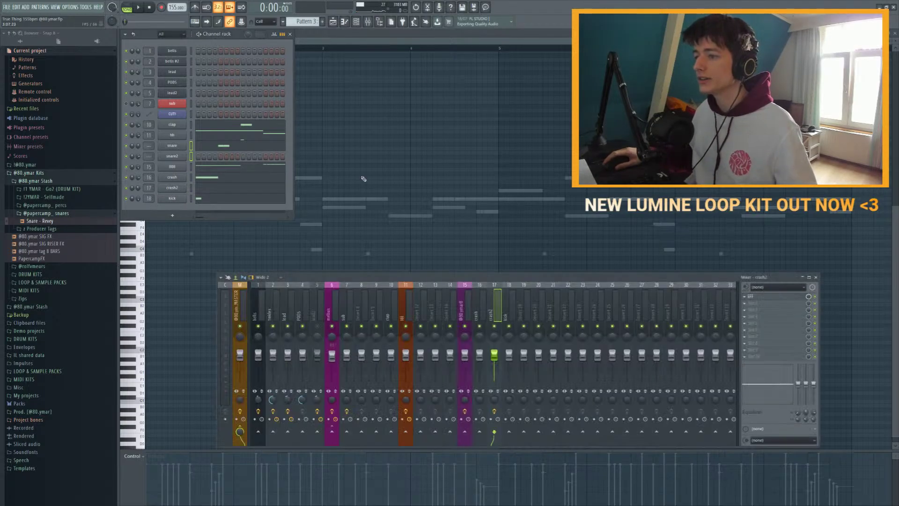
pyautogui.press('F9')
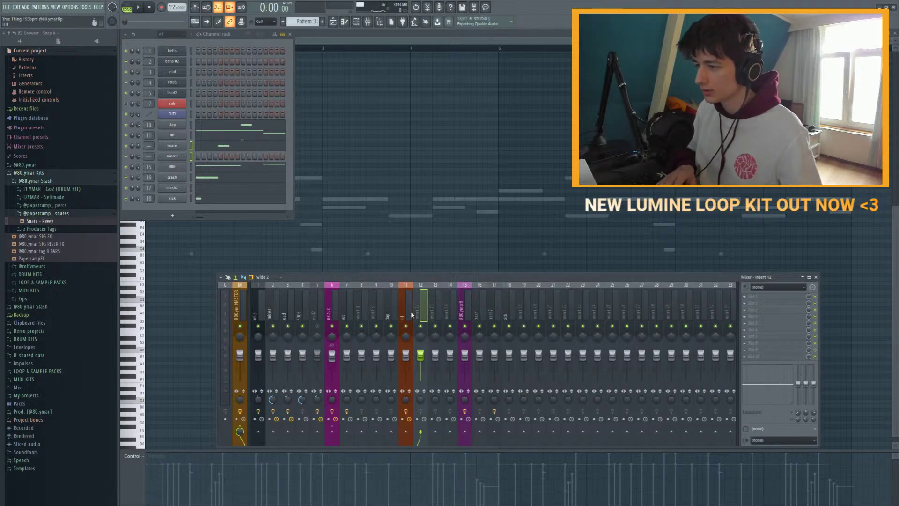
pyautogui.hotkey('ctrl', 'l')
pyautogui.press('space')
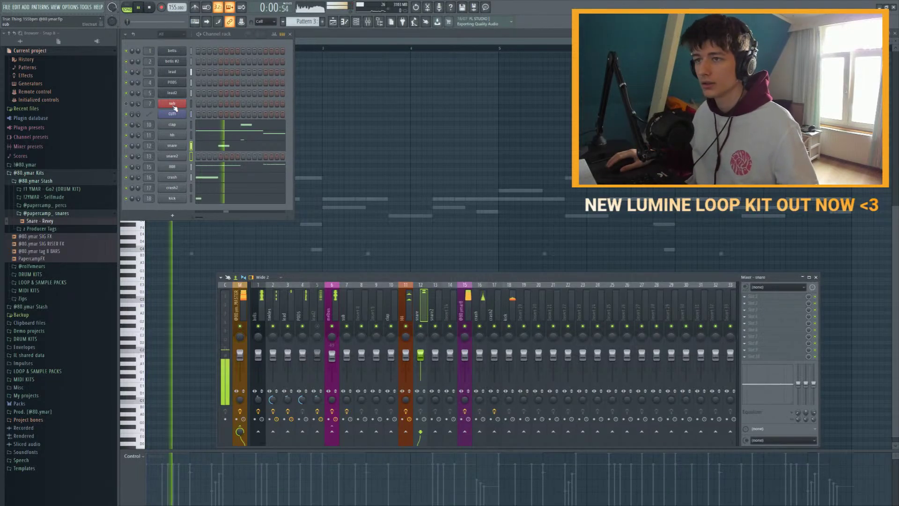
pyautogui.press('space')
# Step: Add a four-step snare2 note at C5 on step 3 of bar 2, finding the spot by playback
pyautogui.press('F5')
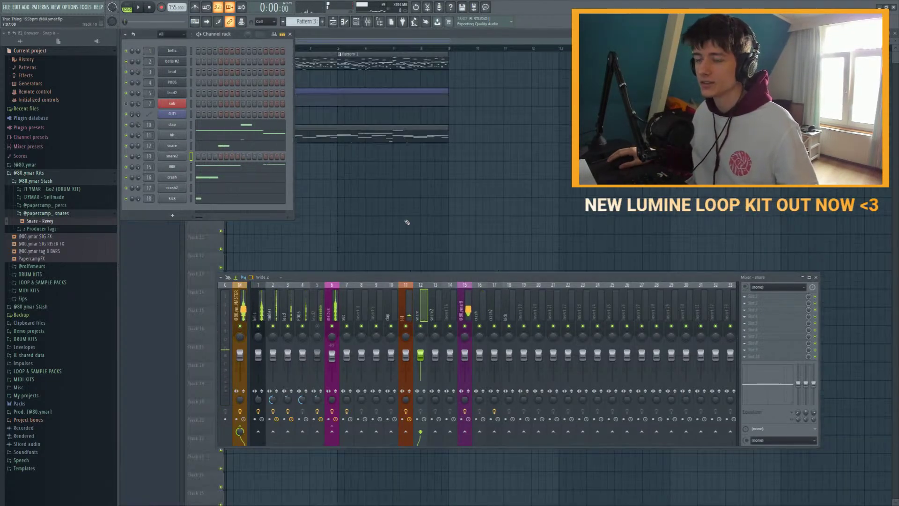
pyautogui.click(173, 156)
pyautogui.press('F7')
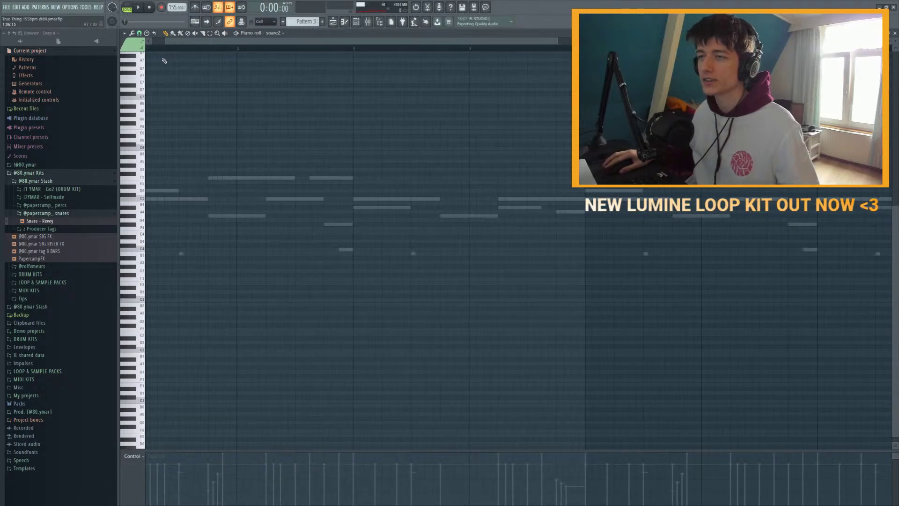
pyautogui.click(153, 253)
pyautogui.hotkey('ctrl', 'z')
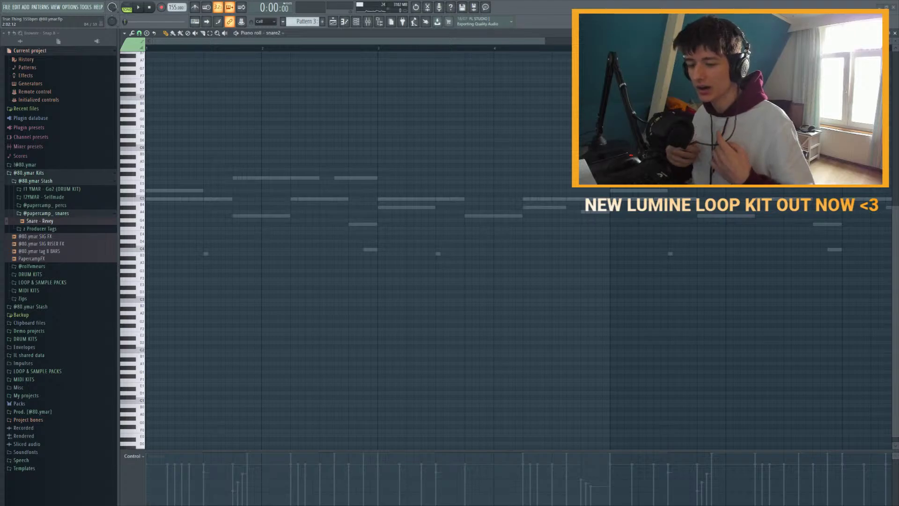
pyautogui.press('space')
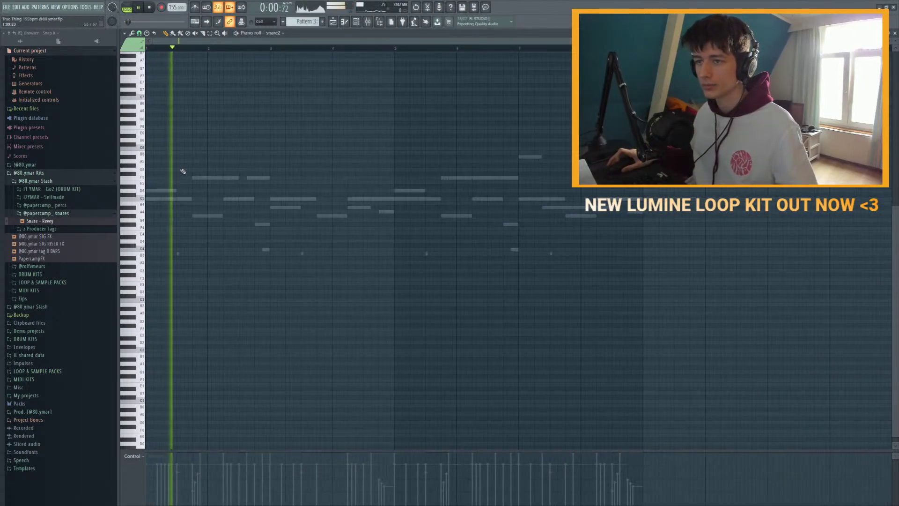
pyautogui.scroll(2, 303, 201)
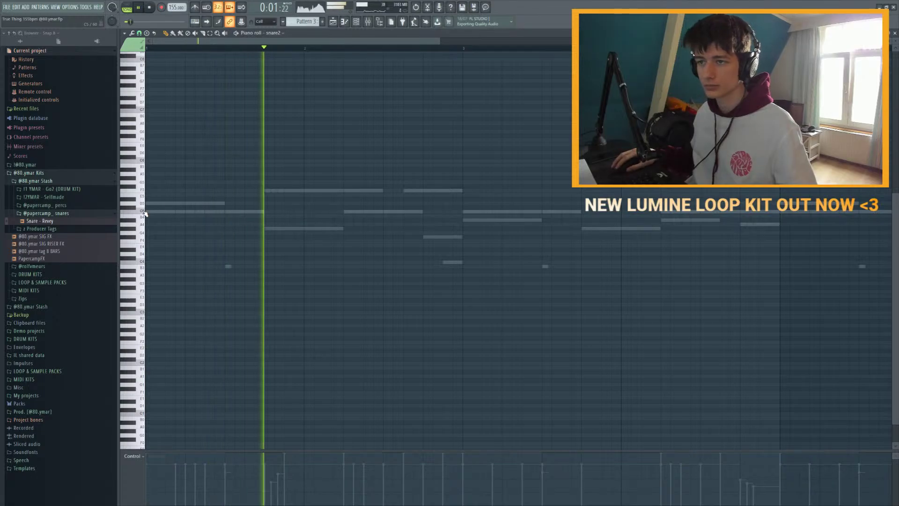
pyautogui.press('space')
pyautogui.click(266, 216)
pyautogui.press('space')
pyautogui.moveTo(290, 210); pyautogui.dragTo(360, 218)
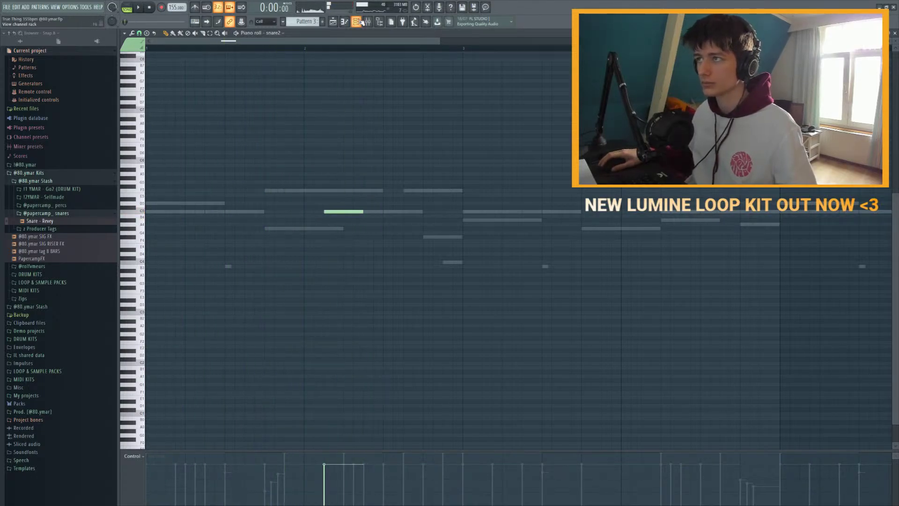
# Step: Adjust the snare2 channel volume to about 63% and shorten its bar 2 note to one step during playback
pyautogui.press('F6')
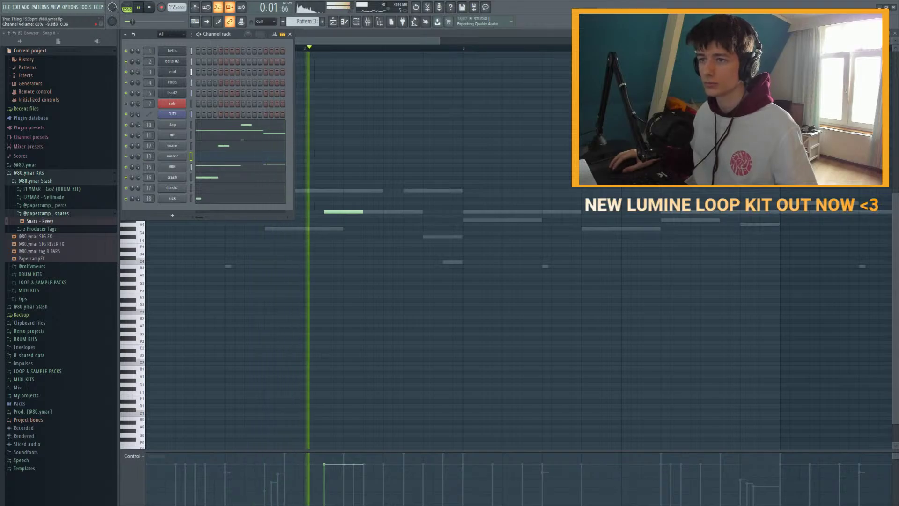
pyautogui.press('F6')
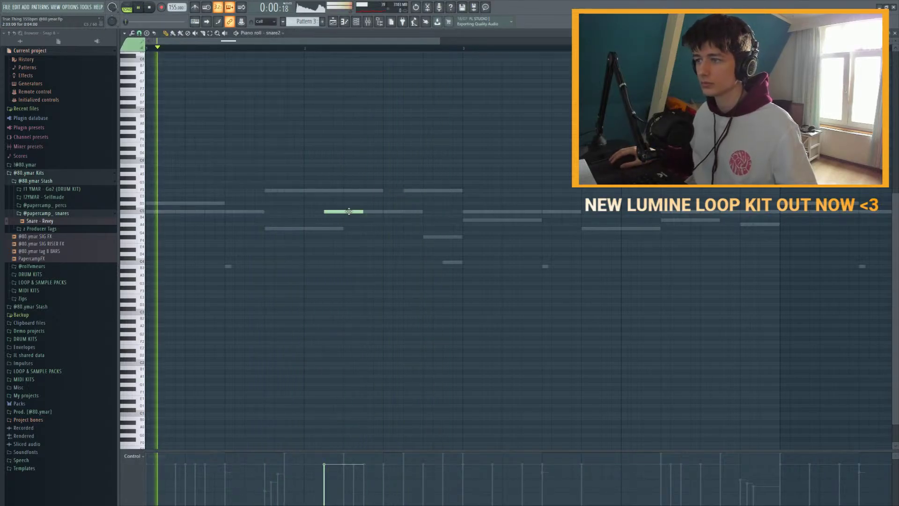
pyautogui.moveTo(347, 211)
pyautogui.mouseDown()
pyautogui.moveTo(287, 212)
pyautogui.moveTo(330, 212)
pyautogui.mouseUp()
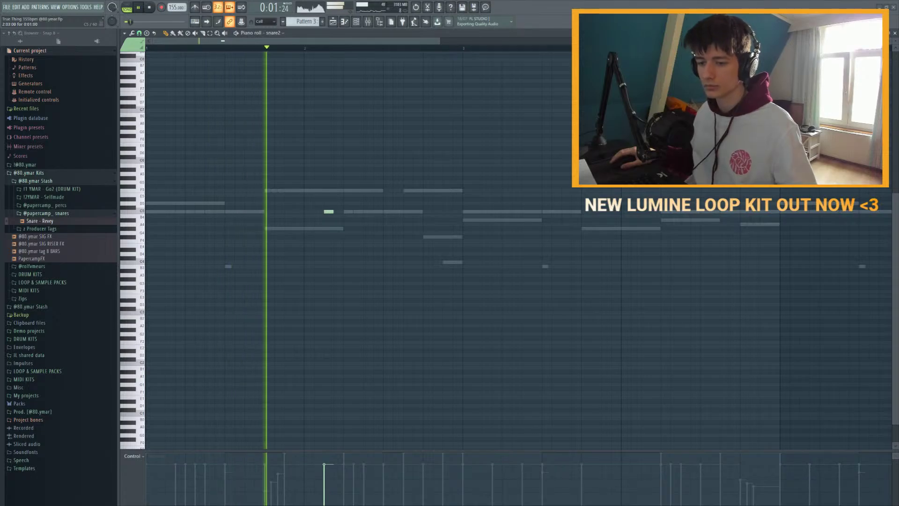
pyautogui.press('space')
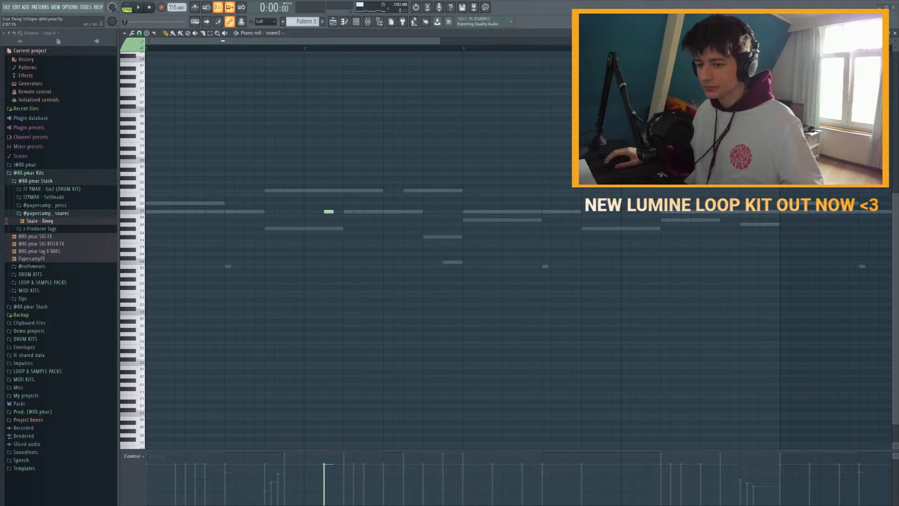
# Step: Add a matching one-step snare2 note at C5 on step 3 of bar 4
pyautogui.scroll(-2, 357, 151)
pyautogui.moveTo(304, 50); pyautogui.dragTo(229, 73)
pyautogui.click(395, 130)
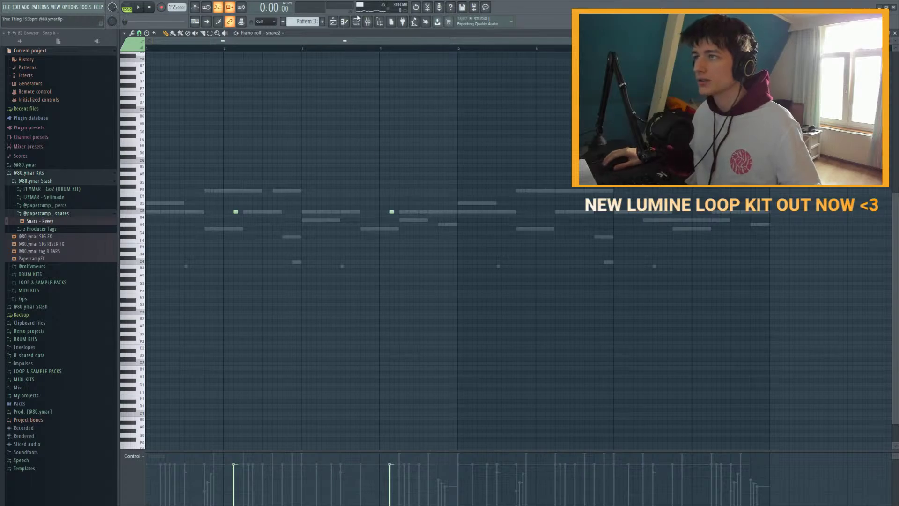
# Step: Make the snare2 channel cut itself, with both cut group values at 13
pyautogui.click(356, 21)
pyautogui.click(180, 157)
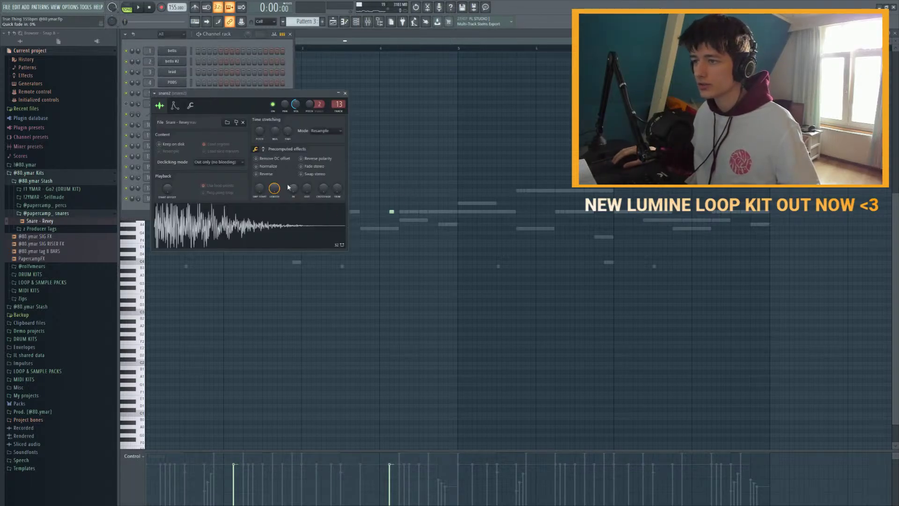
pyautogui.click(190, 105)
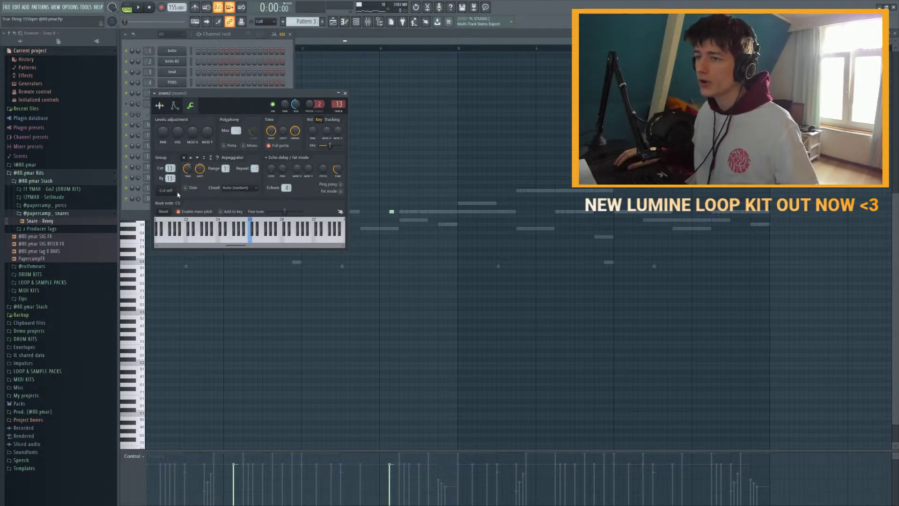
pyautogui.click(345, 94)
# Step: Inspect the snare channel's Snare - Dragon sample and play back the pattern with both snares
pyautogui.click(177, 149)
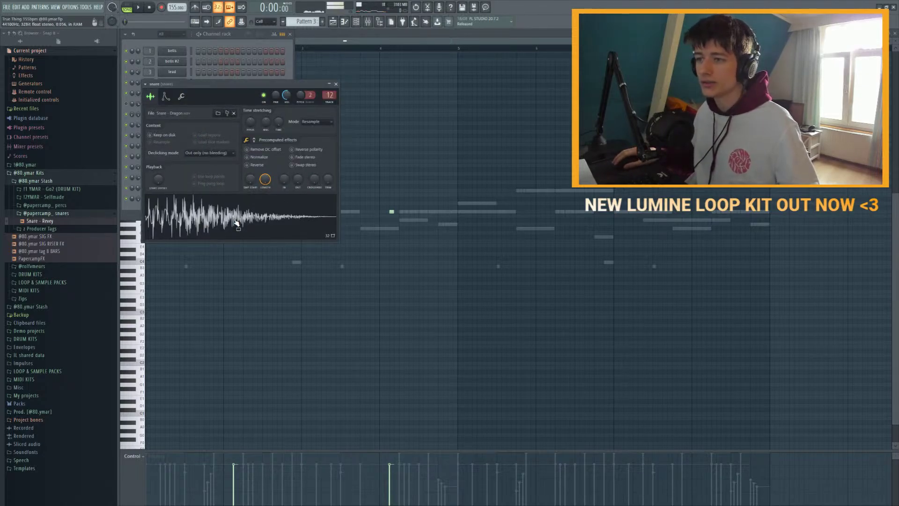
pyautogui.press('space')
pyautogui.click(335, 83)
pyautogui.click(205, 90)
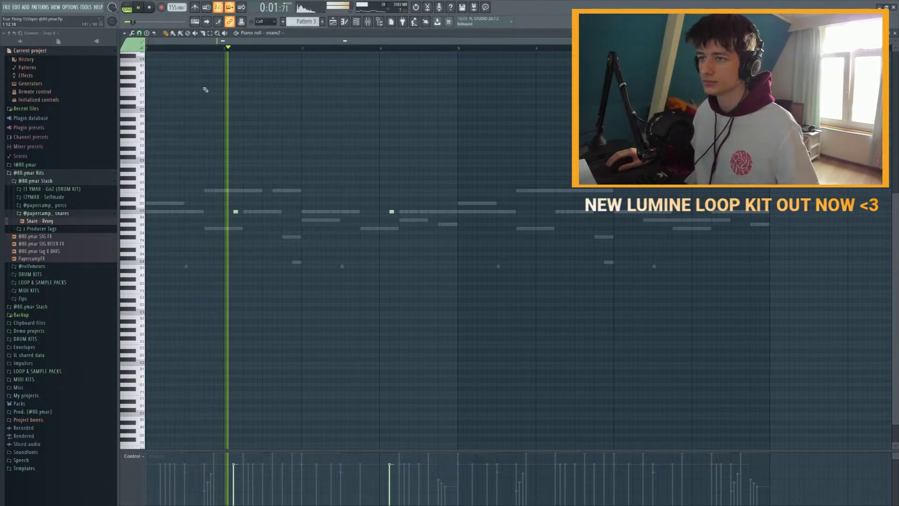
# Step: Try a different start position for the bar 2 snare2 note and restore it at C5, auditioning it in playback
pyautogui.moveTo(236, 211); pyautogui.dragTo(252, 212)
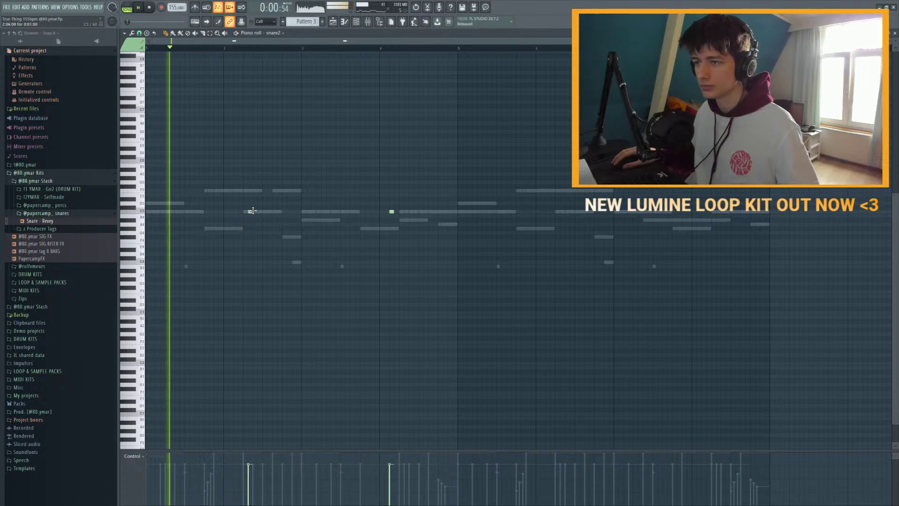
pyautogui.press('space')
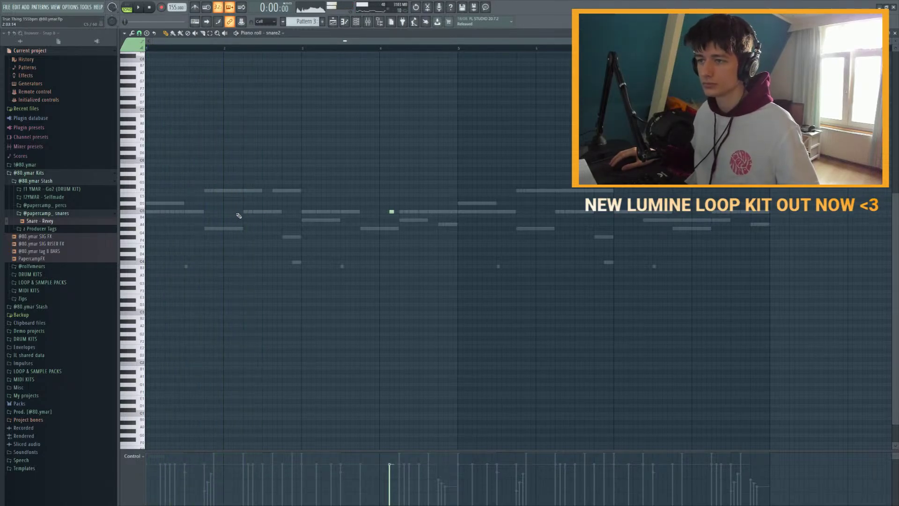
pyautogui.click(236, 212)
pyautogui.press('space')
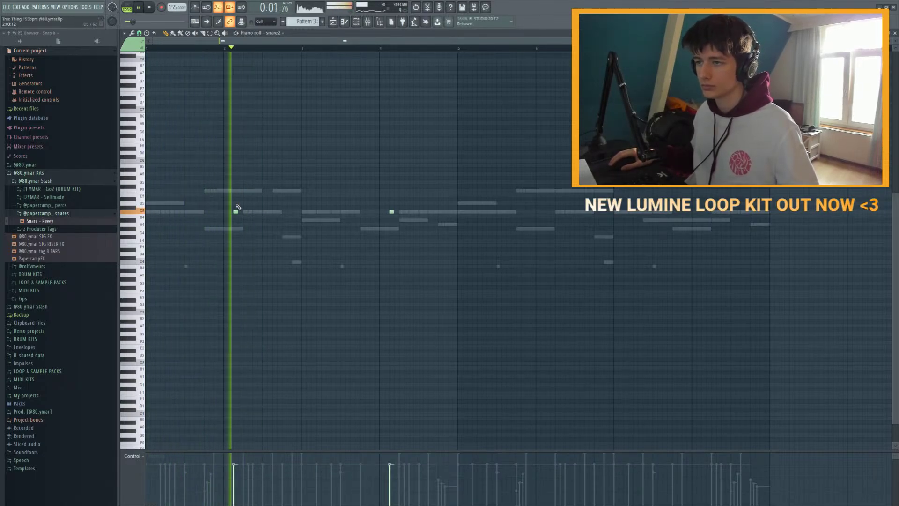
pyautogui.press('space')
# Step: Lower the bar 2 snare2 note to A4, lengthen it to two steps and delete the C5 note in bar 4
pyautogui.moveTo(236, 212); pyautogui.dragTo(235, 229)
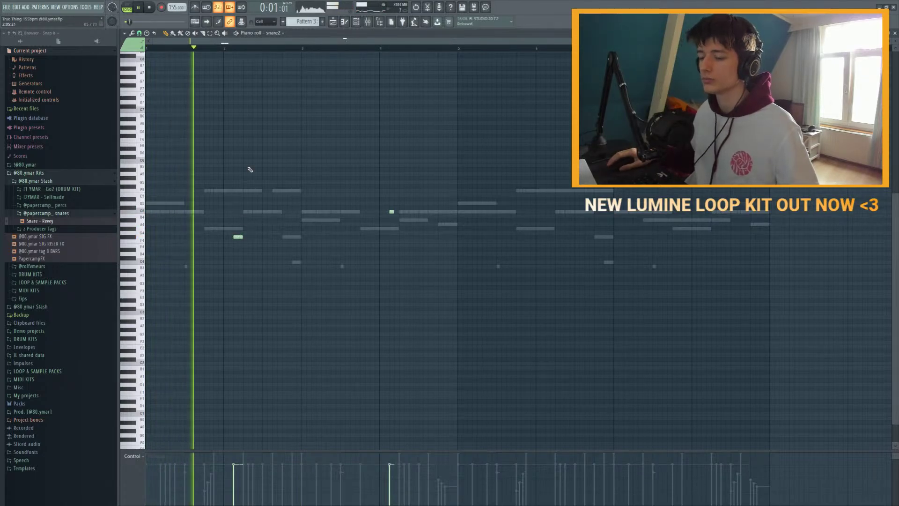
pyautogui.press('space')
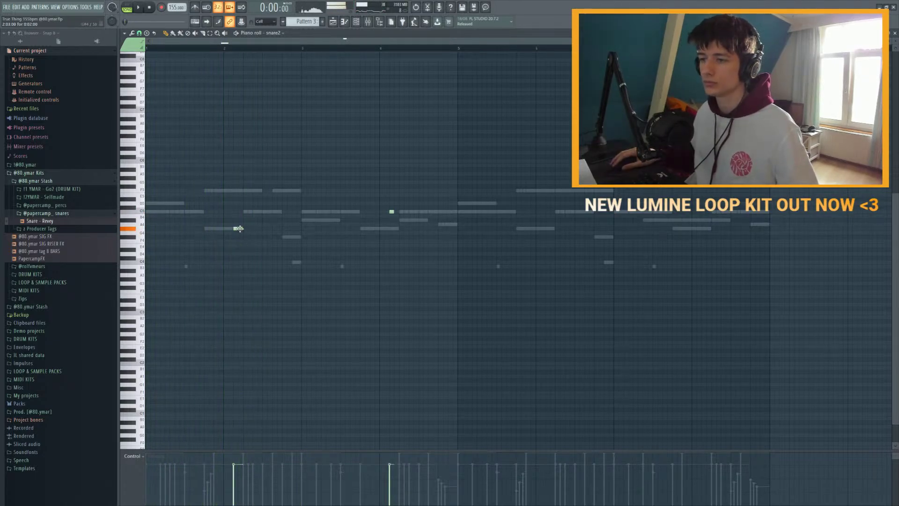
pyautogui.press('space')
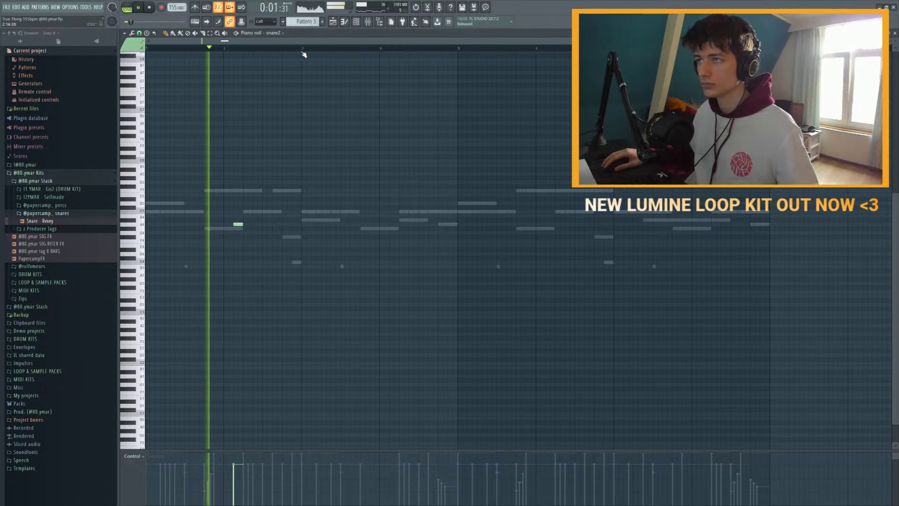
# Step: Duplicate the two-step A4 snare2 note into bars 4, 6 and 8
pyautogui.hotkey('ctrl', 'b')
pyautogui.hotkey('ctrl', 'd')
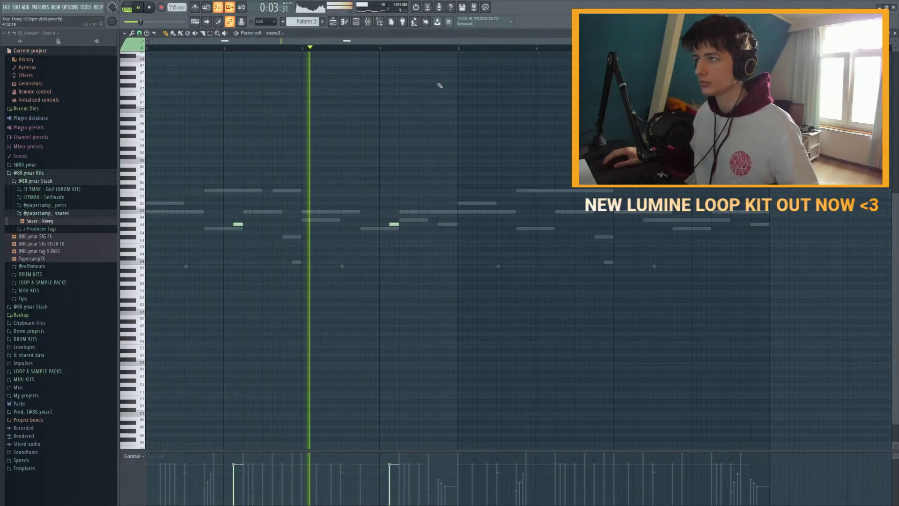
pyautogui.hotkey('ctrl', 'a')
pyautogui.hotkey('ctrl', 'b')
pyautogui.hotkey('ctrl', 'd')
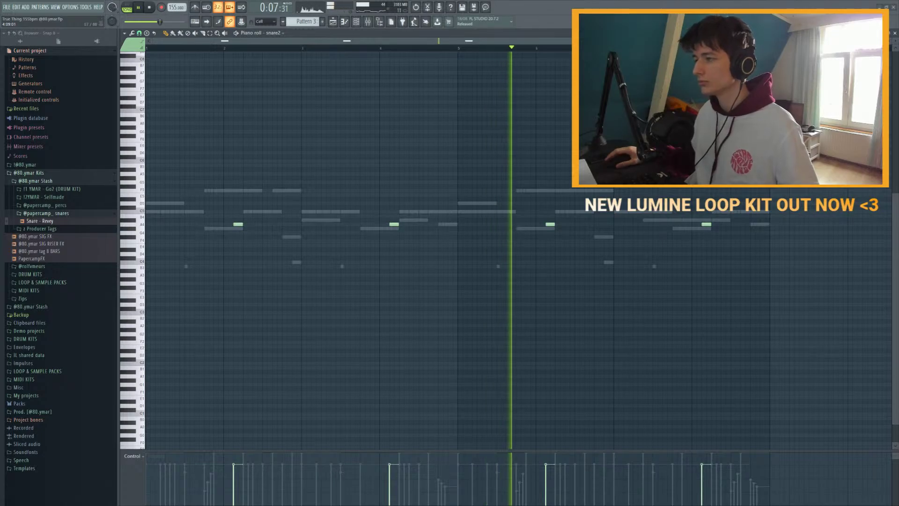
# Step: Check the snare channel's sample and miscellaneous settings while the pattern plays
pyautogui.press('F6')
pyautogui.press('space')
pyautogui.press('space')
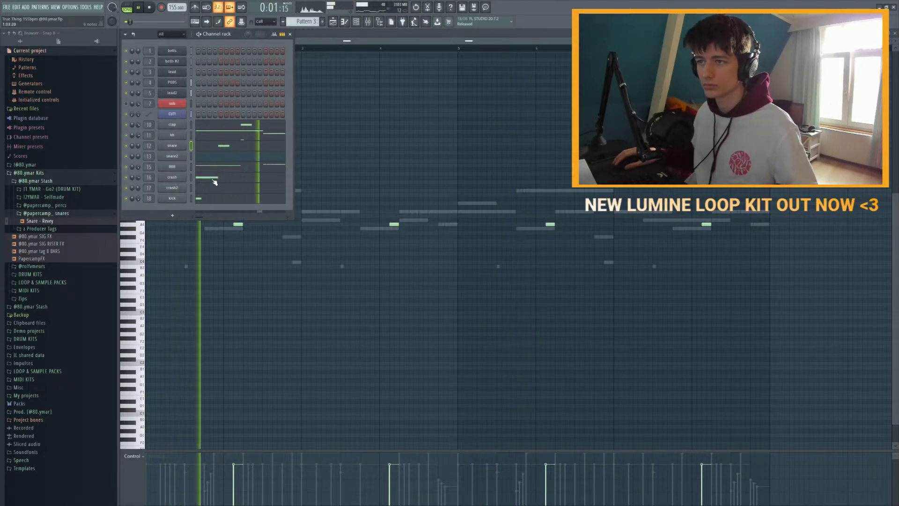
pyautogui.click(172, 145)
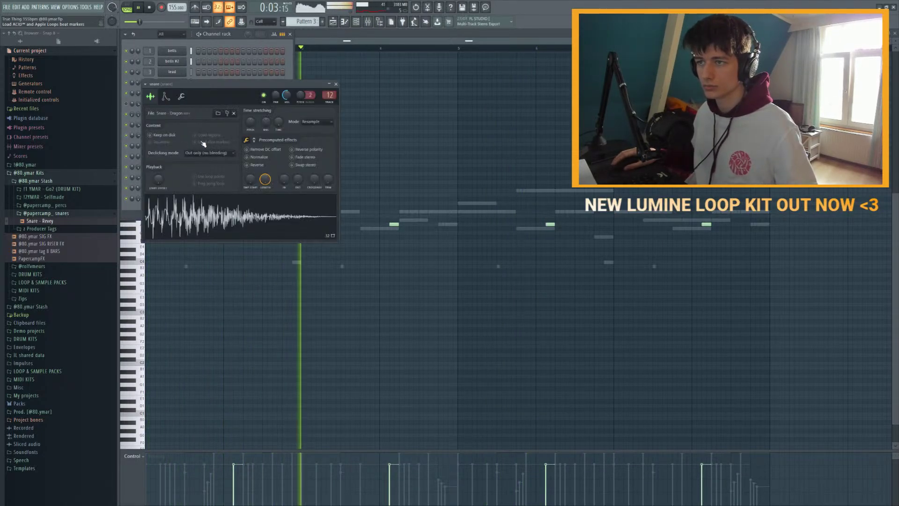
pyautogui.click(182, 96)
pyautogui.click(151, 97)
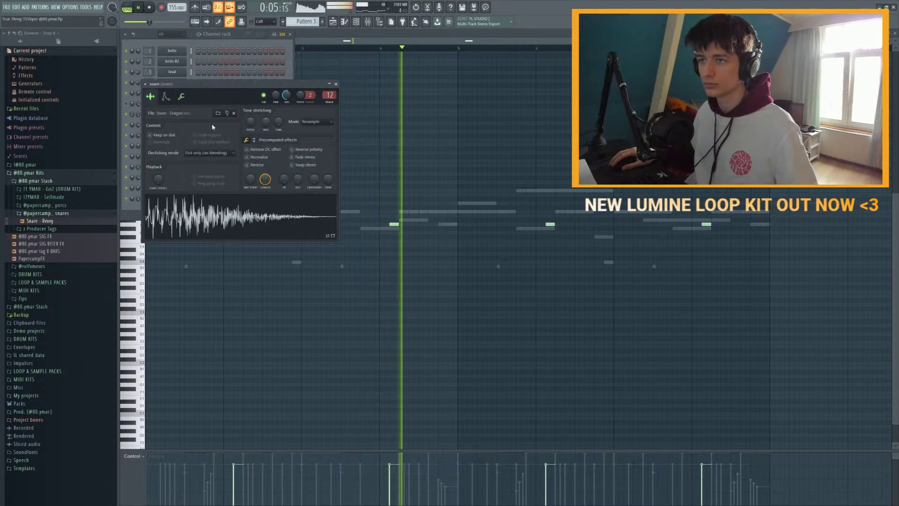
pyautogui.click(329, 84)
# Step: Check the snare2 channel's cut group and envelope settings, and stop playback
pyautogui.click(173, 100)
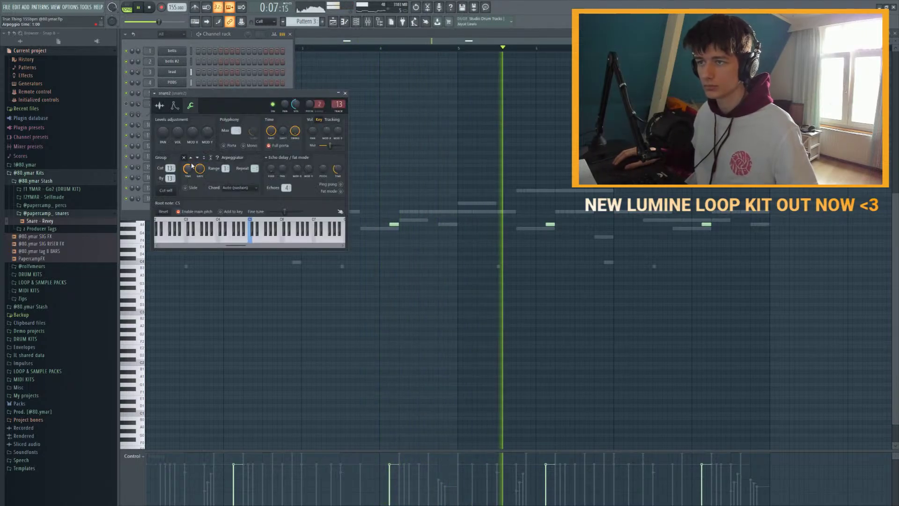
pyautogui.click(174, 106)
pyautogui.press('space')
pyautogui.click(346, 93)
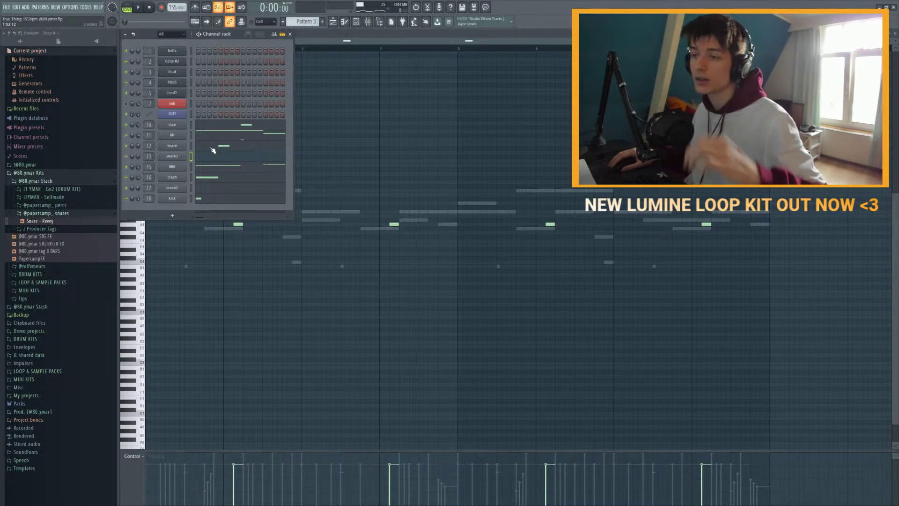
# Step: Review the crash2 and snare2 notes in the piano roll during playback
pyautogui.press('space')
pyautogui.click(221, 188)
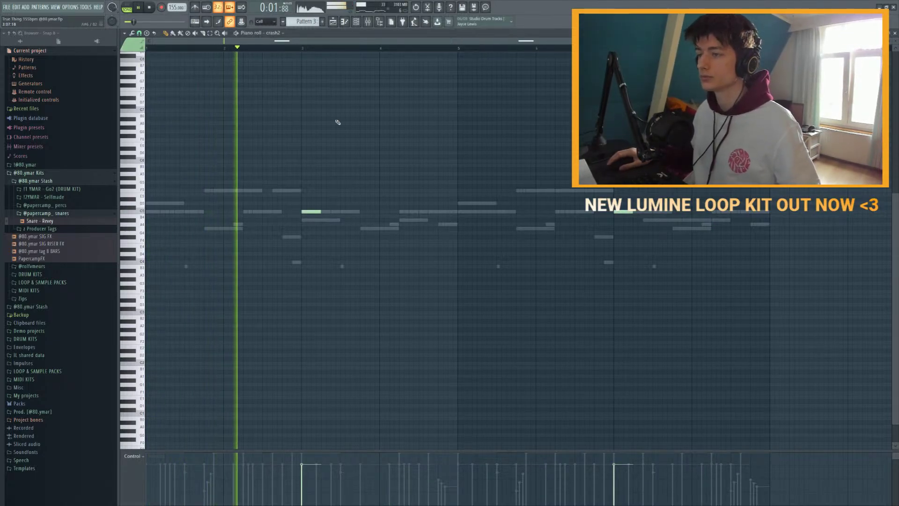
pyautogui.click(356, 22)
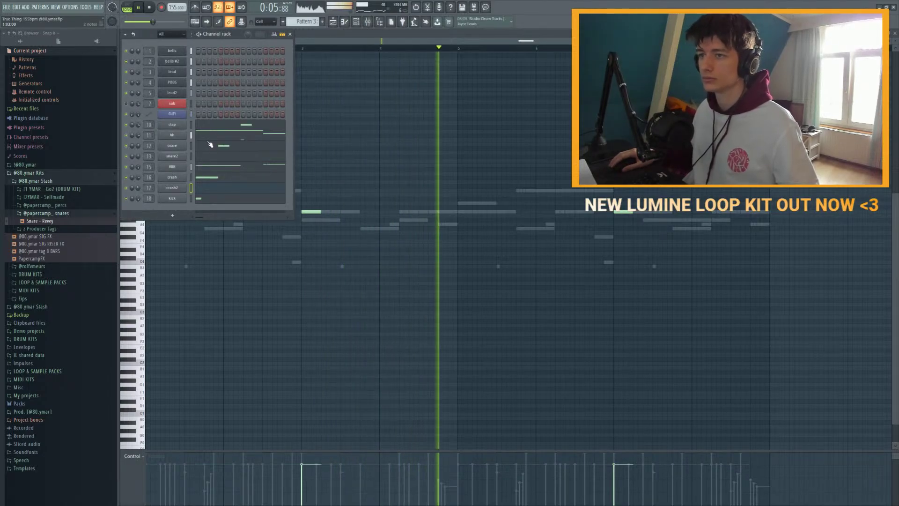
pyautogui.click(208, 157)
pyautogui.press('space')
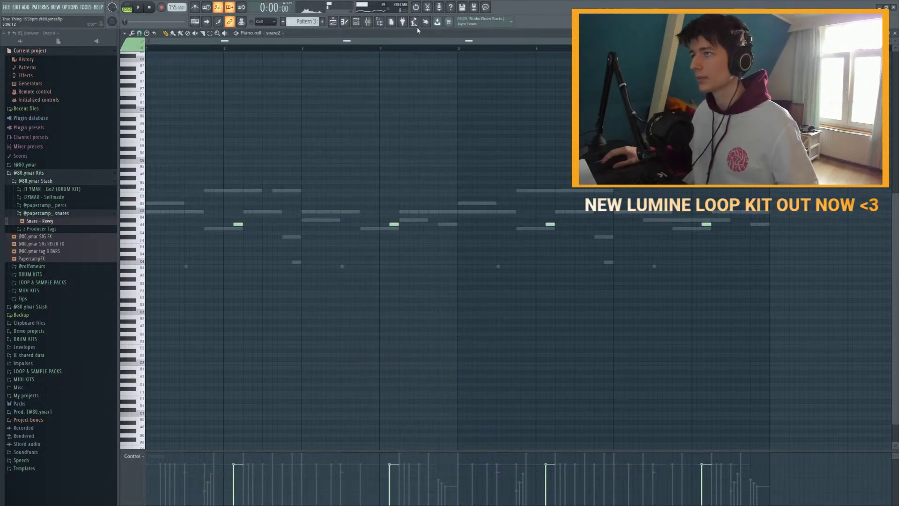
# Step: Examine the bells track and the melody bus's Fruity parametric EQ 2 in the mixer while listening to the pattern
pyautogui.click(362, 23)
pyautogui.click(373, 22)
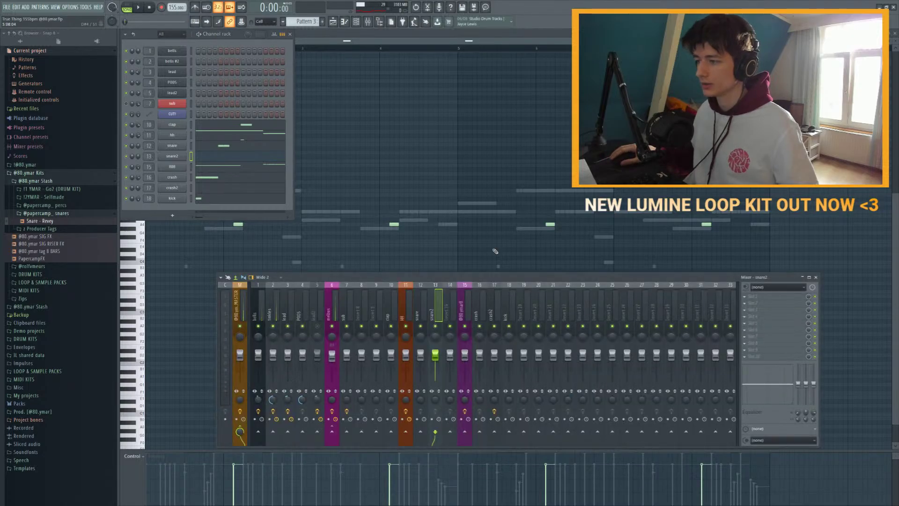
pyautogui.click(332, 323)
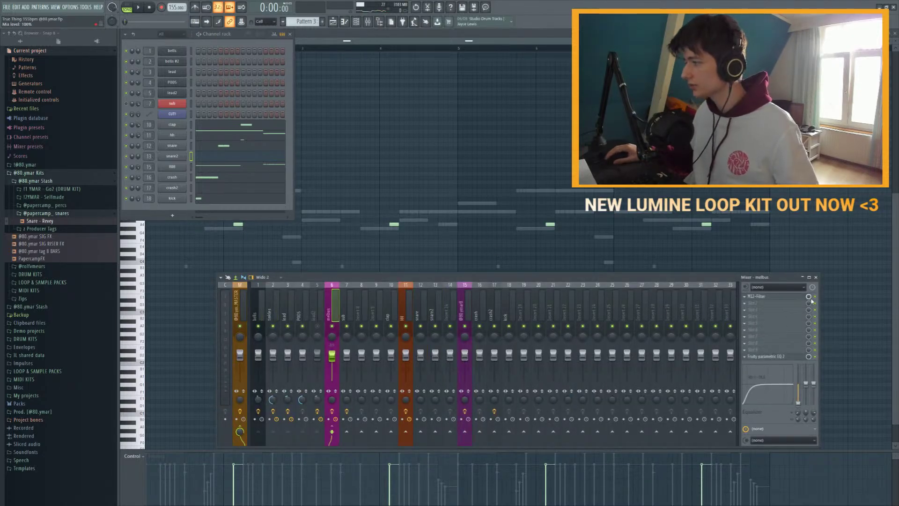
pyautogui.click(259, 320)
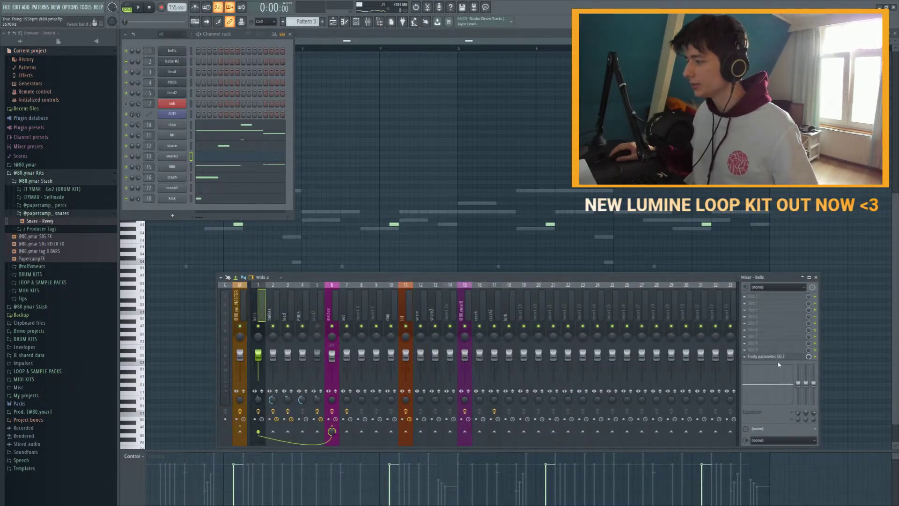
pyautogui.click(331, 314)
pyautogui.click(783, 356)
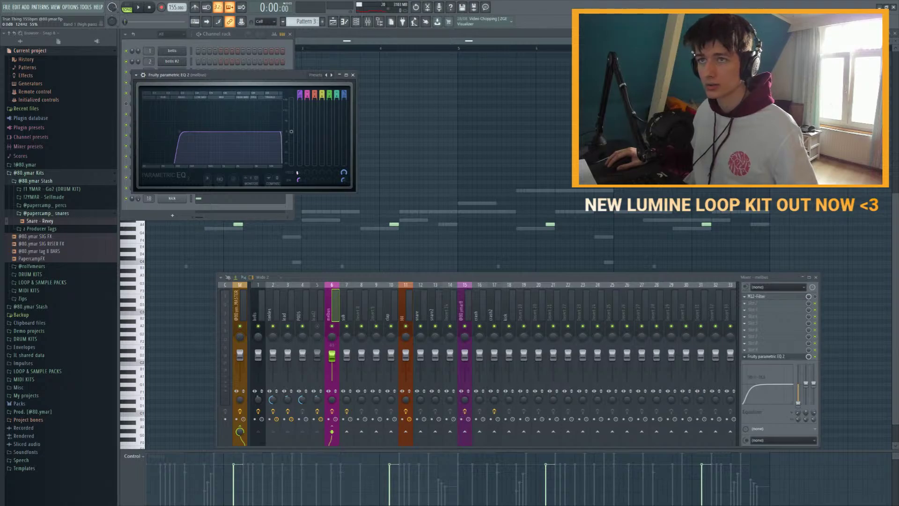
pyautogui.press('space')
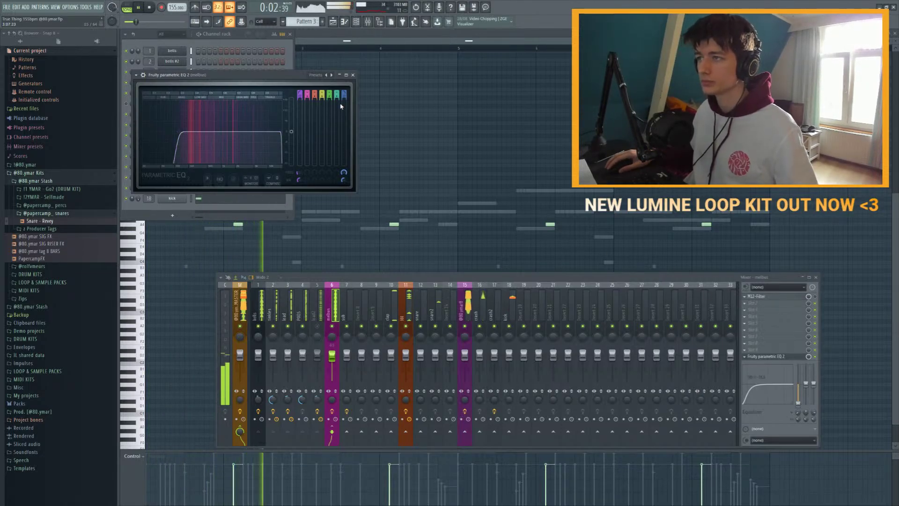
pyautogui.click(353, 75)
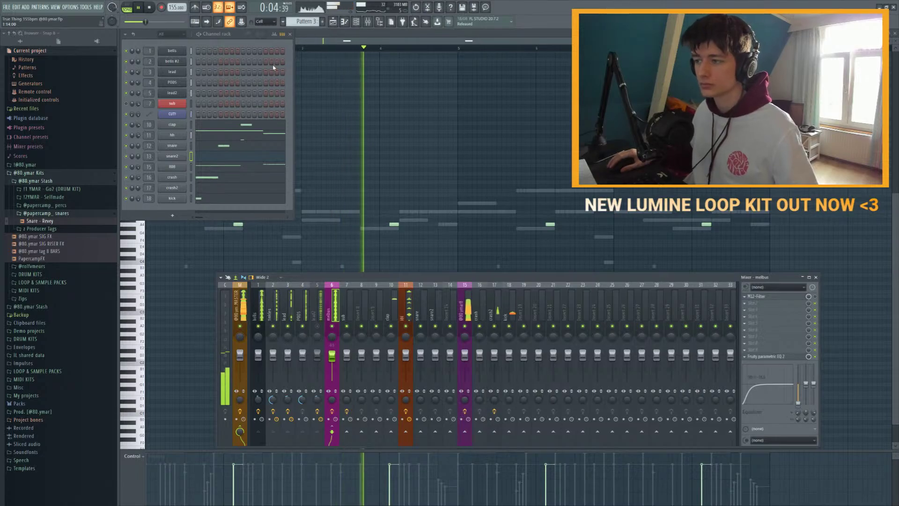
pyautogui.moveTo(138, 103); pyautogui.dragTo(138, 112)
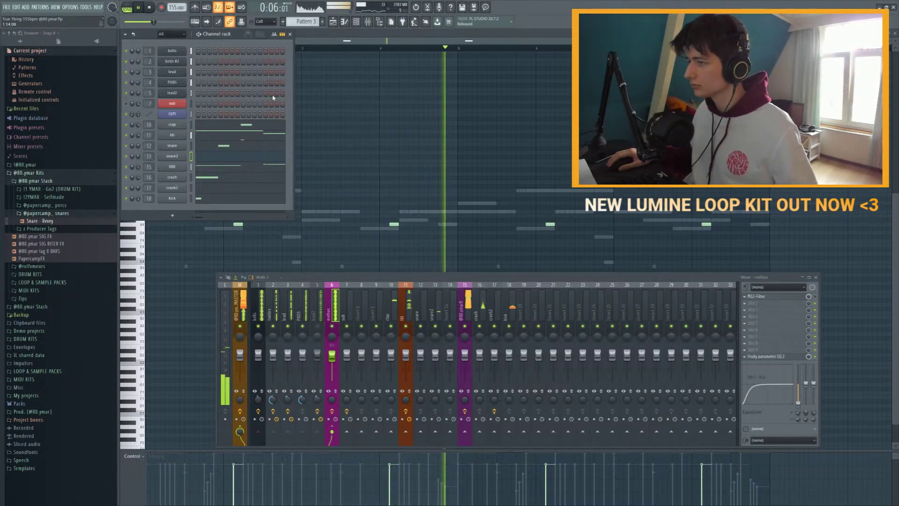
pyautogui.click(357, 25)
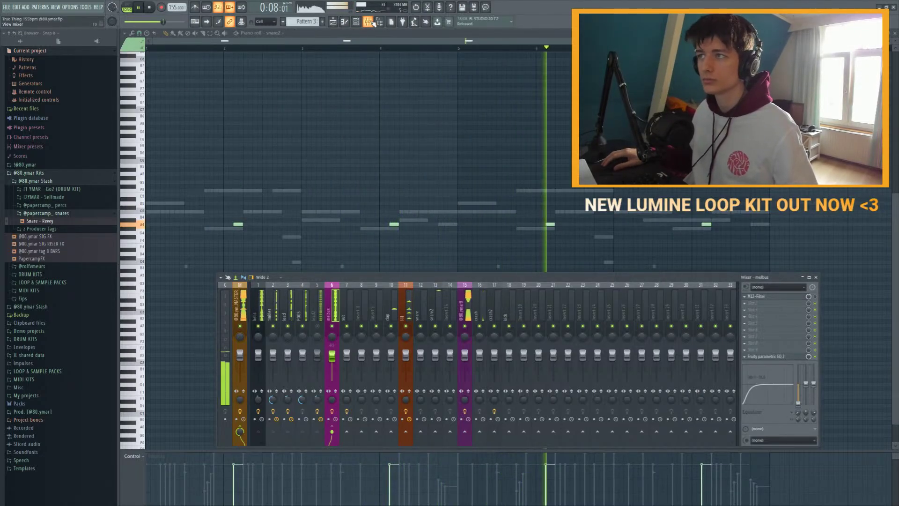
# Step: Add the Wood Frog sample from the Percs folder of the issa stash drum kit as a new channel
pyautogui.click(61, 212)
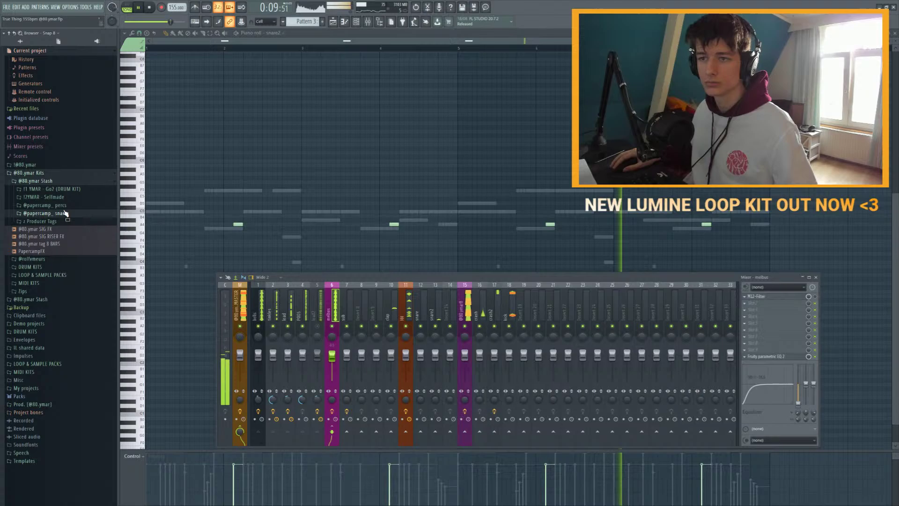
pyautogui.click(56, 182)
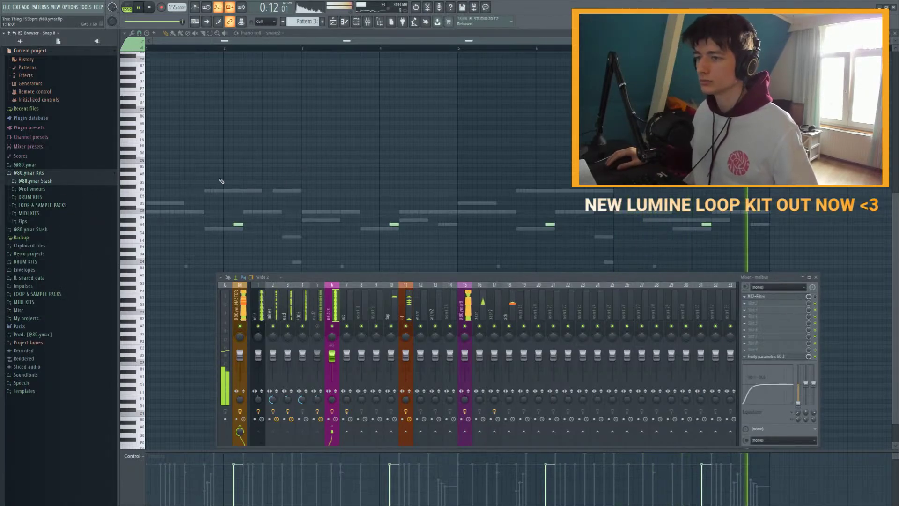
pyautogui.press('space')
pyautogui.click(49, 197)
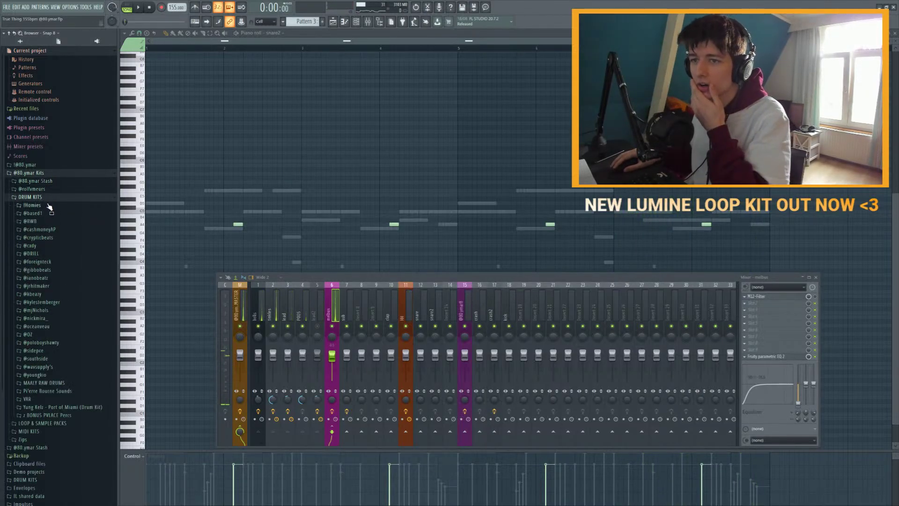
pyautogui.click(50, 206)
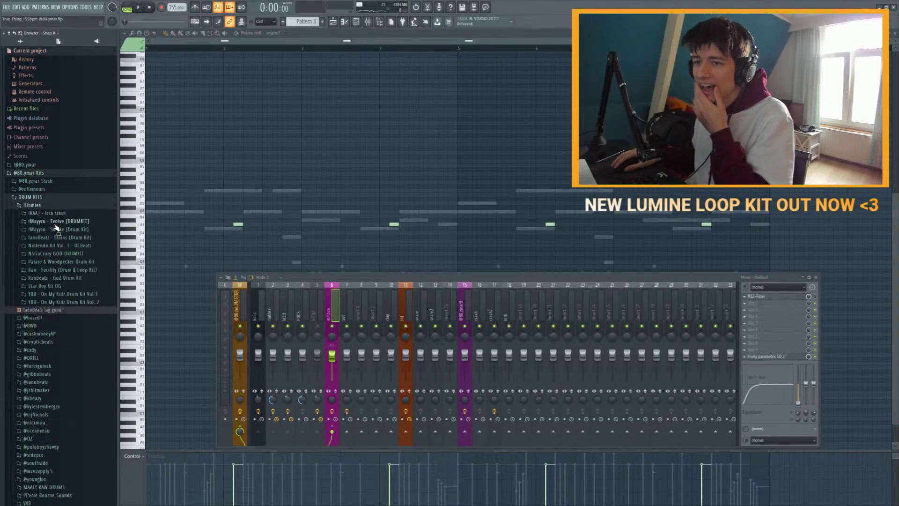
pyautogui.click(53, 213)
pyautogui.click(40, 262)
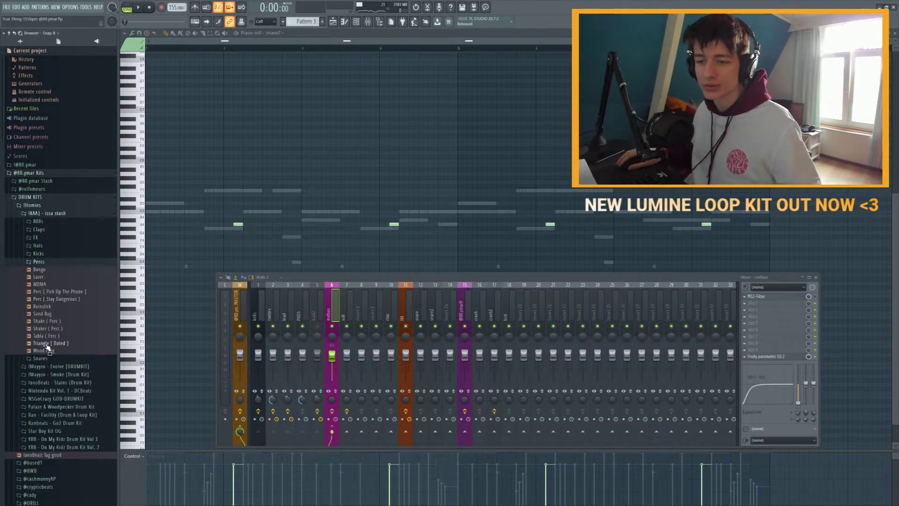
pyautogui.moveTo(84, 357); pyautogui.dragTo(356, 168)
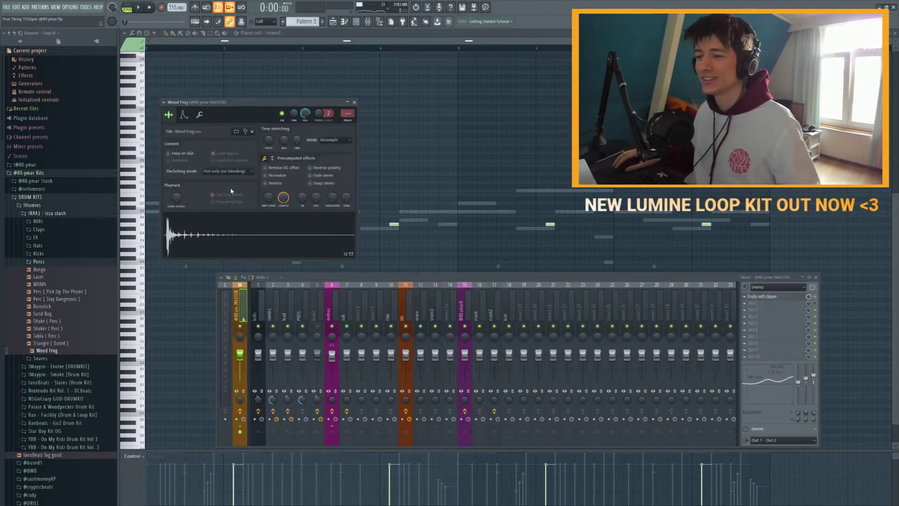
pyautogui.click(355, 103)
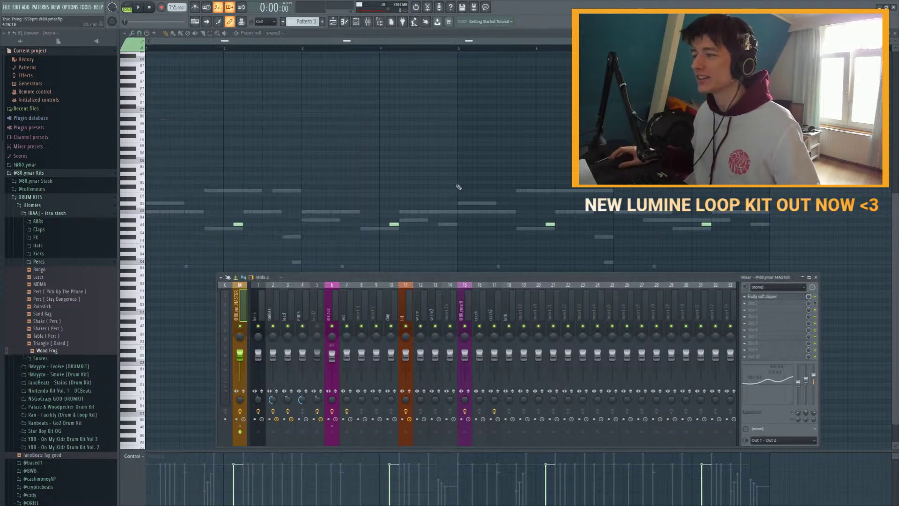
# Step: Add a four-step Wood Frog note at C5 on step 13 of bar 4 and play the pattern
pyautogui.press('F6')
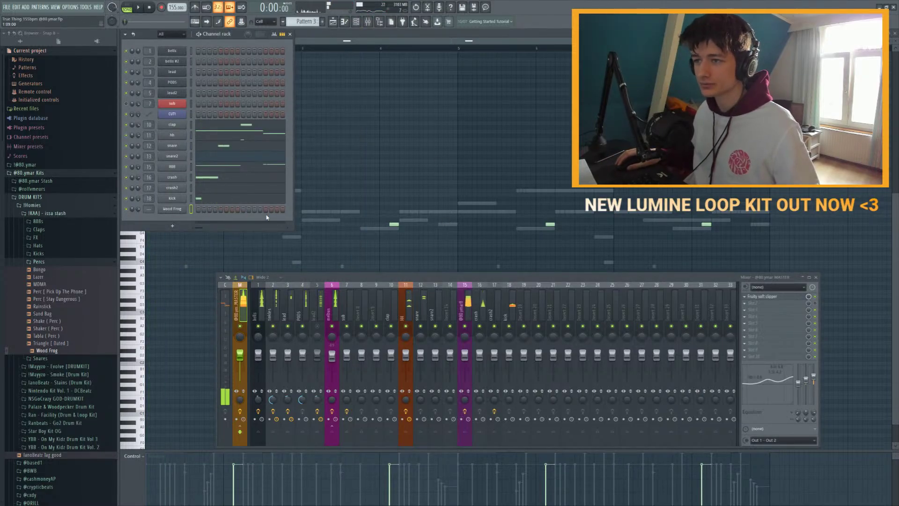
pyautogui.click(377, 234)
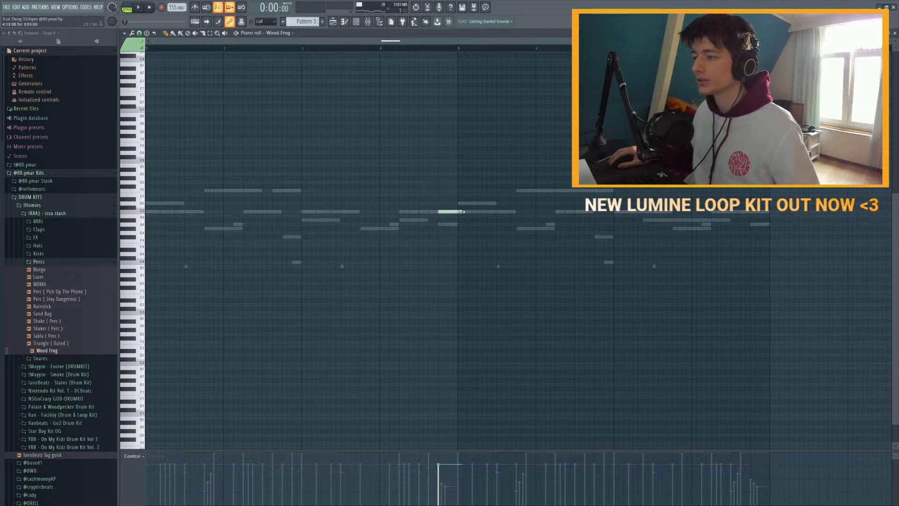
pyautogui.press('space')
# Step: Route the Wood Frog channel to mixer track 14 and name the track frog
pyautogui.press('F9')
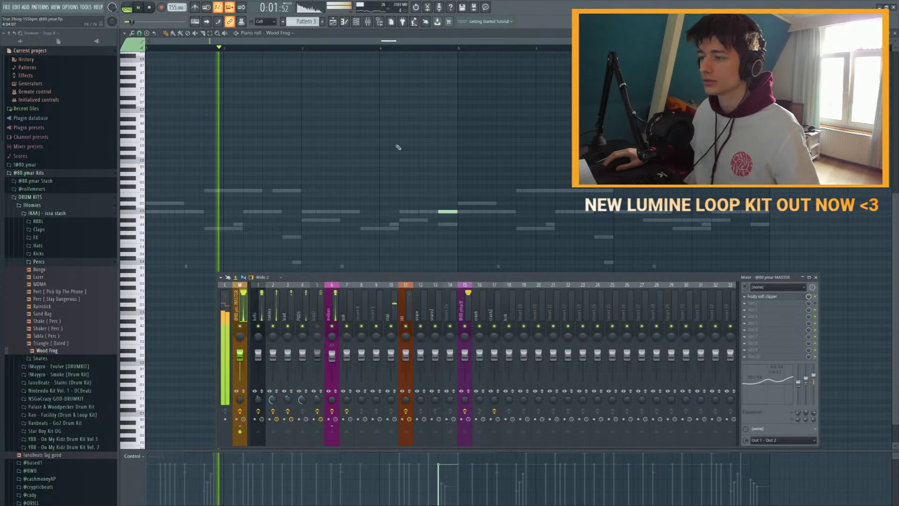
pyautogui.click(448, 304)
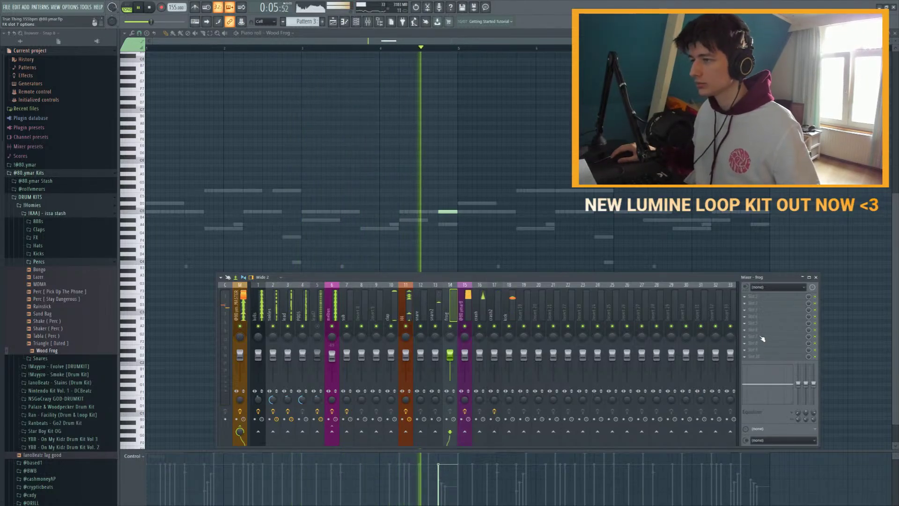
# Step: Normalize the Wood Frog sample and route its channel to mixer track 14
pyautogui.press('space')
pyautogui.press('F6')
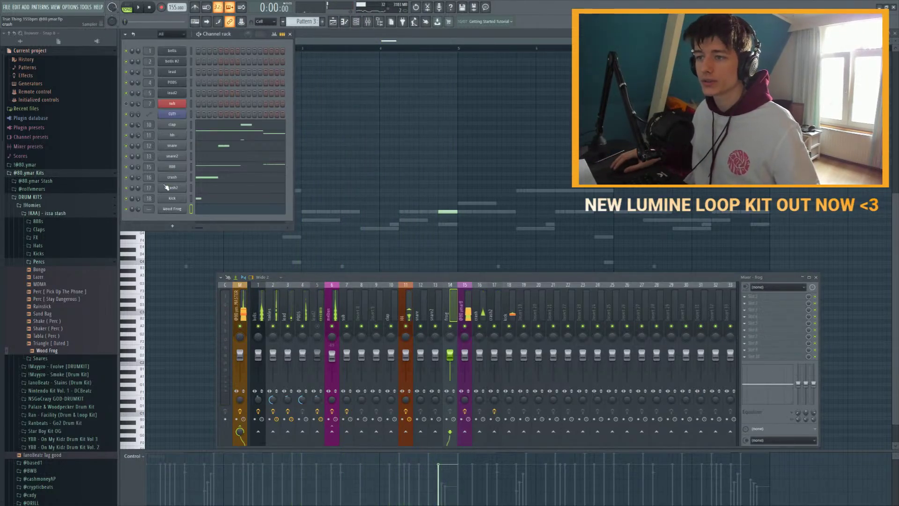
pyautogui.click(172, 209)
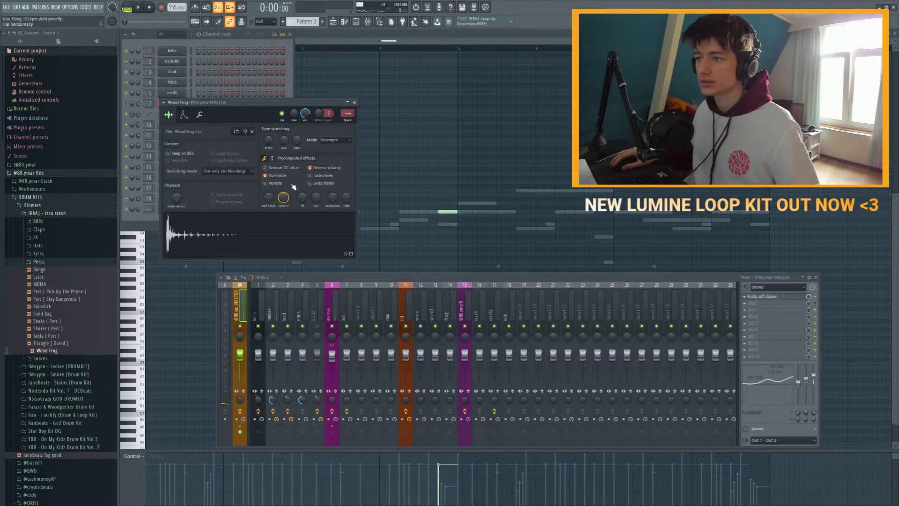
pyautogui.click(354, 102)
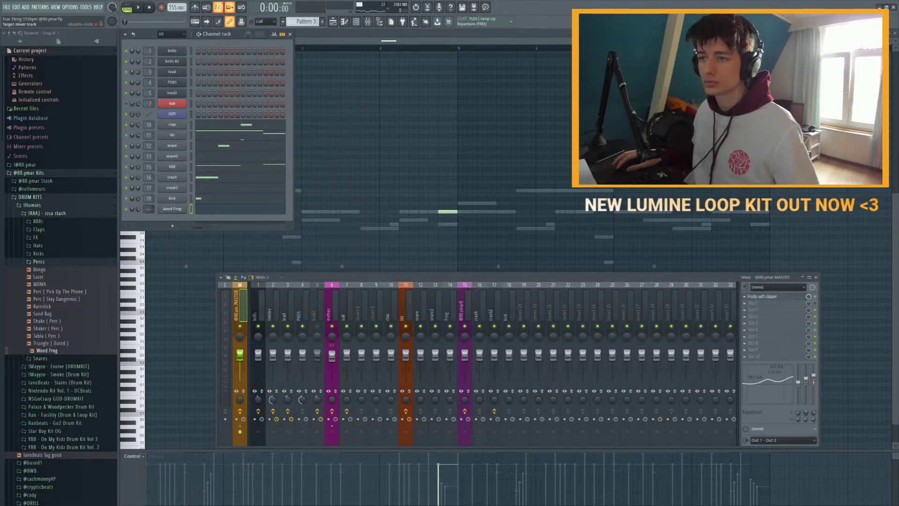
pyautogui.hotkey('ctrl', 'l')
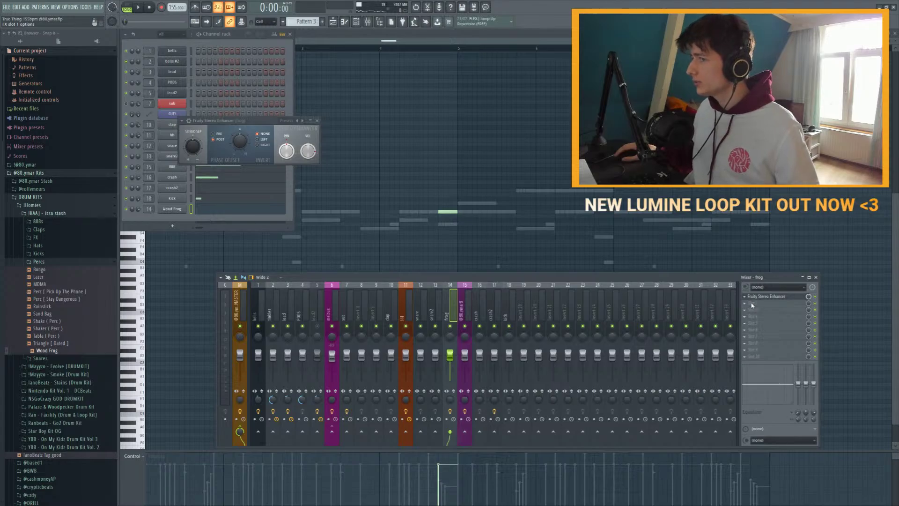
# Step: Use Fruity Stereo Enhancer on the frog track, switching to its next preset while playing the pattern around bar 4
pyautogui.press('space')
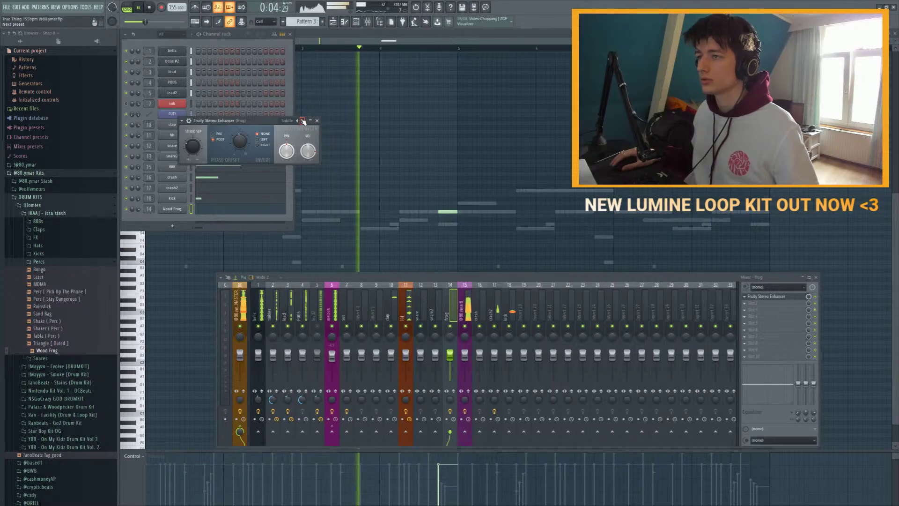
pyautogui.click(302, 120)
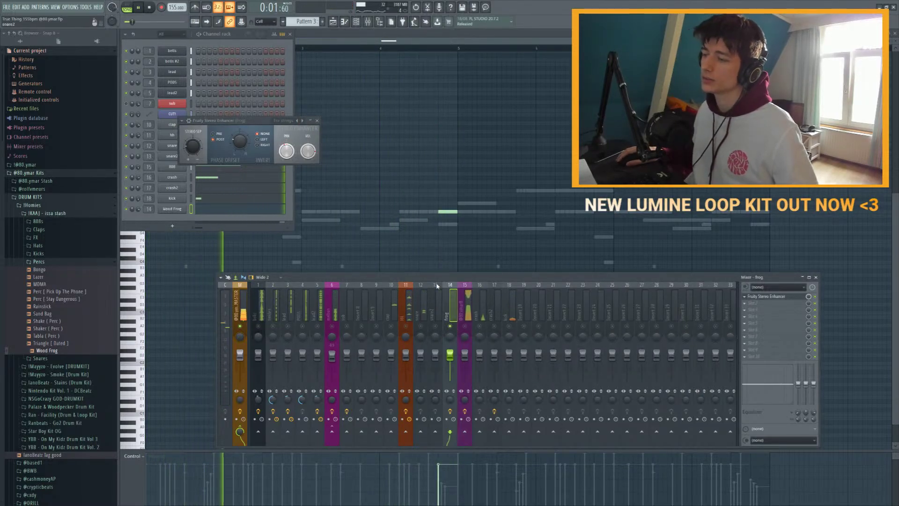
pyautogui.click(427, 57)
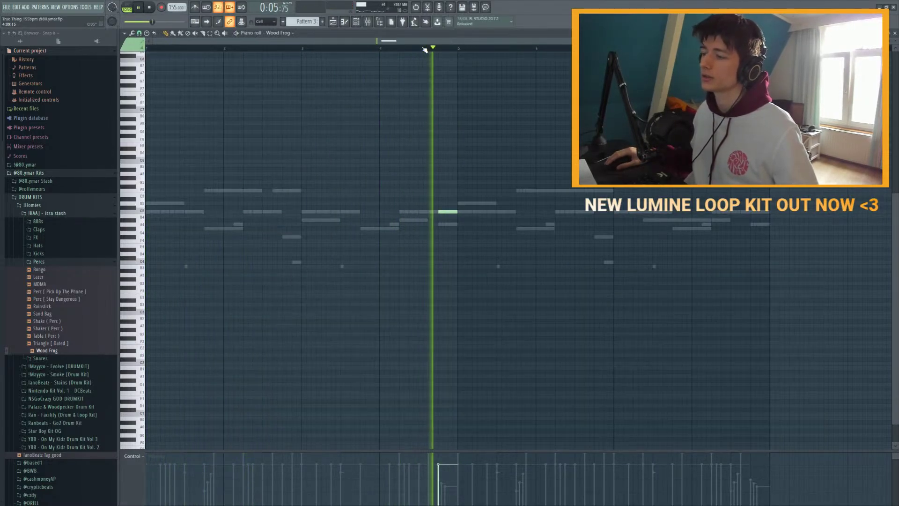
pyautogui.click(356, 21)
pyautogui.press('space')
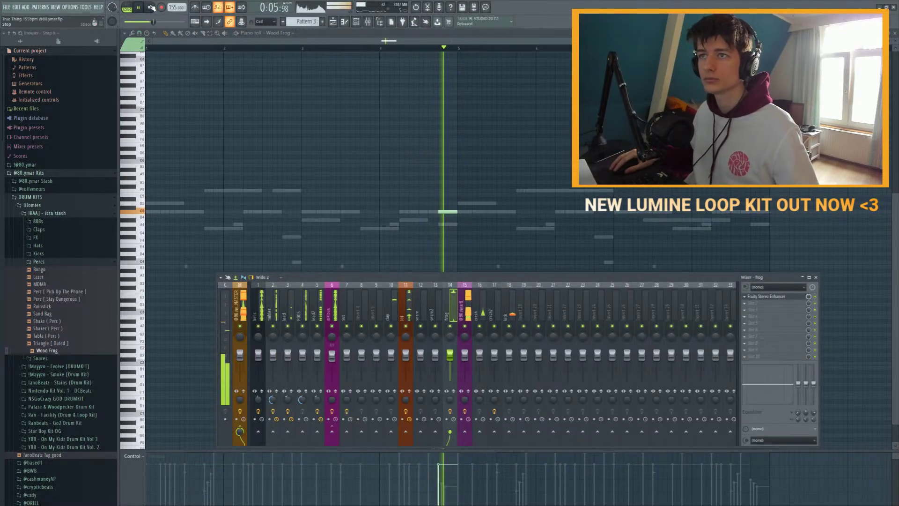
# Step: Adjust the lead2 channel's volume and isolate the bells channel in Pattern 1
pyautogui.click(356, 21)
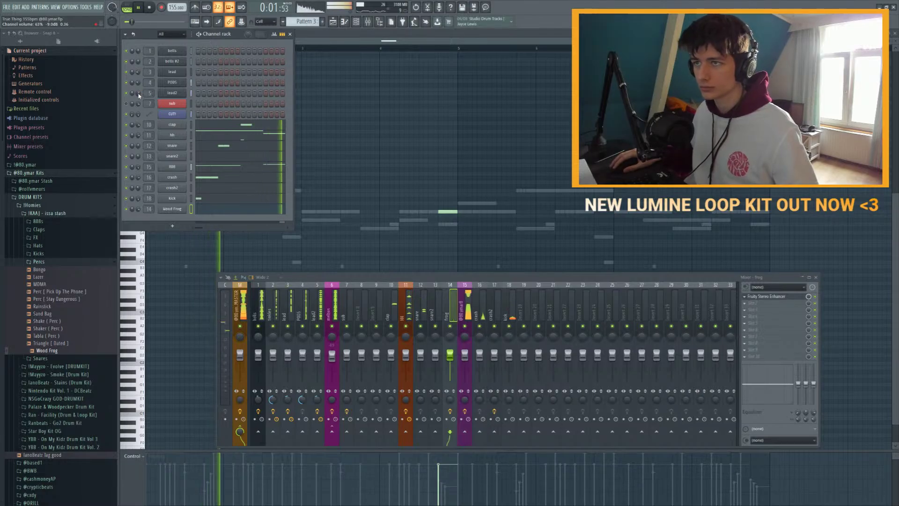
pyautogui.moveTo(137, 96); pyautogui.dragTo(139, 108)
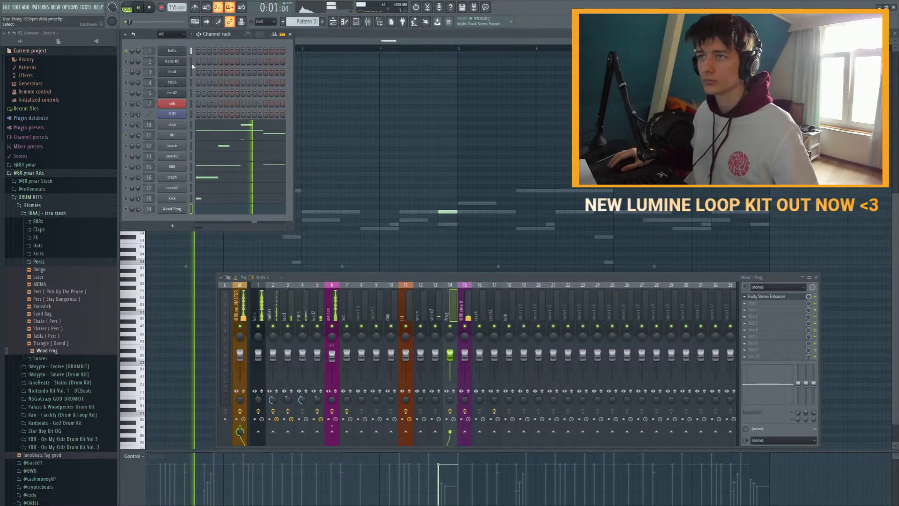
pyautogui.press('F4')
pyautogui.press('KP_Subtract')
pyautogui.press('KP_Subtract')
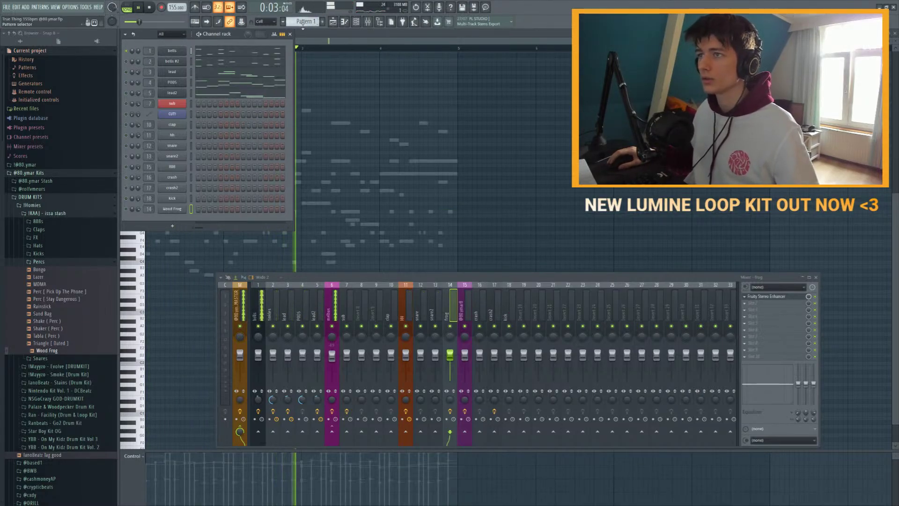
# Step: Raise the velocity of all bells notes in the piano roll
pyautogui.press('F12')
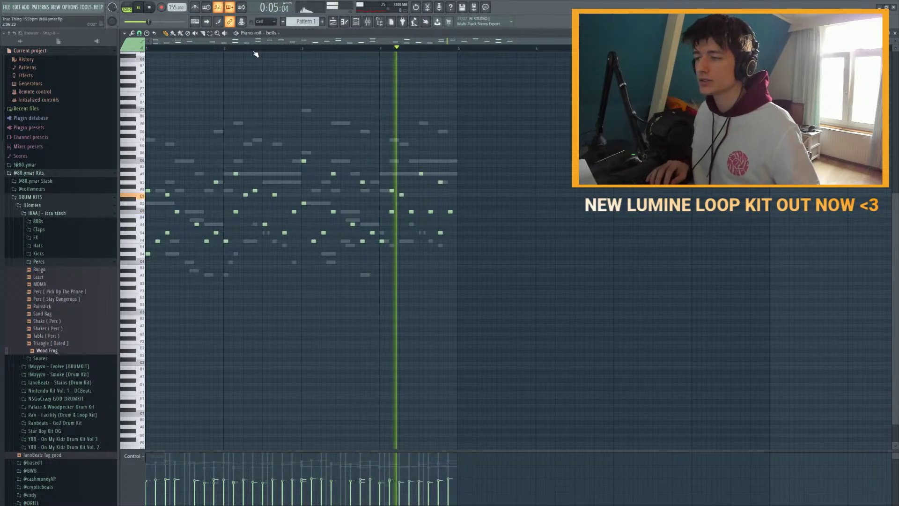
pyautogui.hotkey('ctrl', 'a')
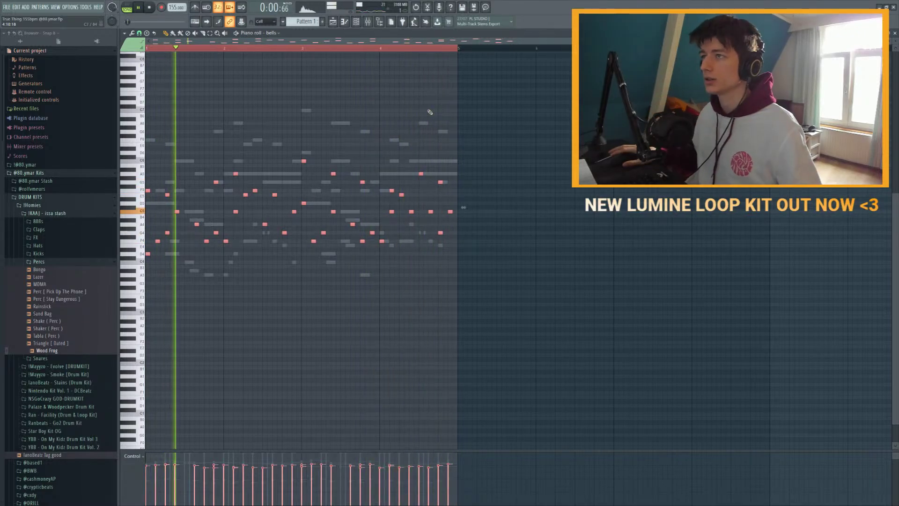
pyautogui.click(429, 113)
# Step: In the bells track's Fruity parametric EQ 2, cut the lows at about 104 Hz and fine-tune bands 2 and 4 during playback
pyautogui.click(368, 21)
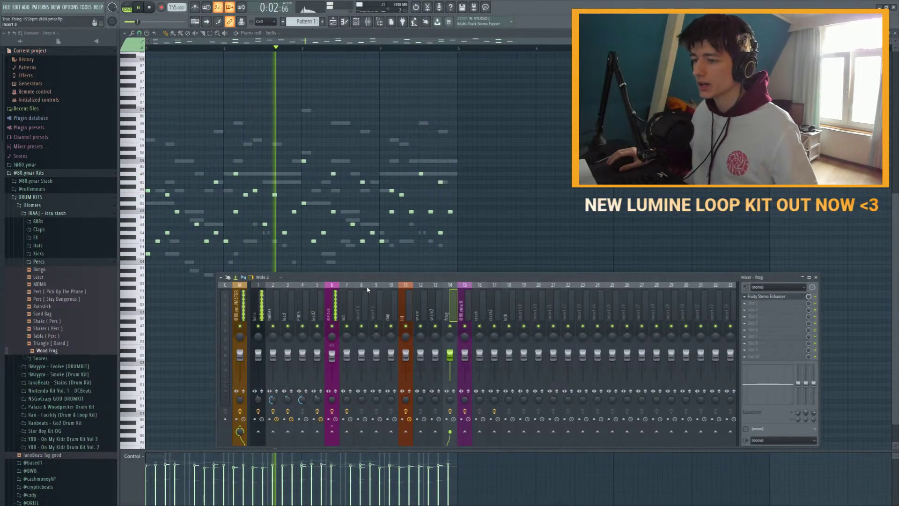
pyautogui.click(258, 328)
pyautogui.press('space')
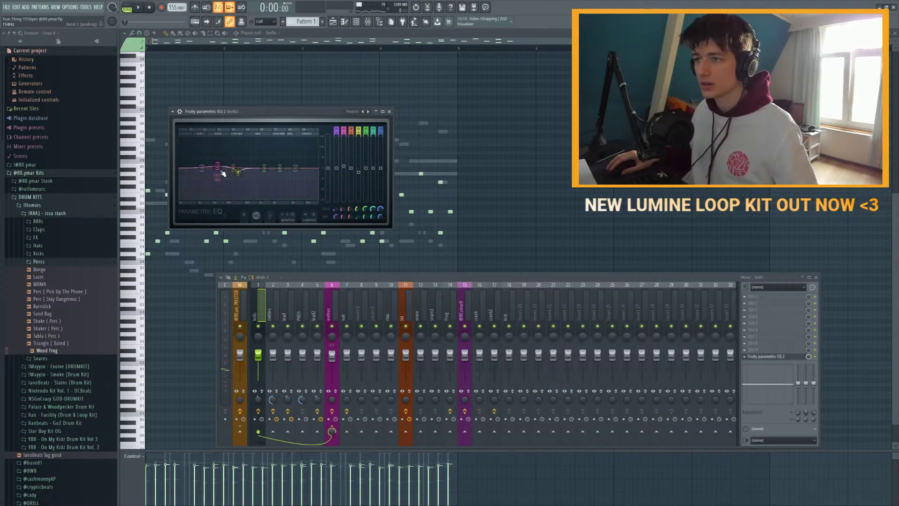
pyautogui.press('space')
pyautogui.moveTo(202, 167); pyautogui.dragTo(208, 198)
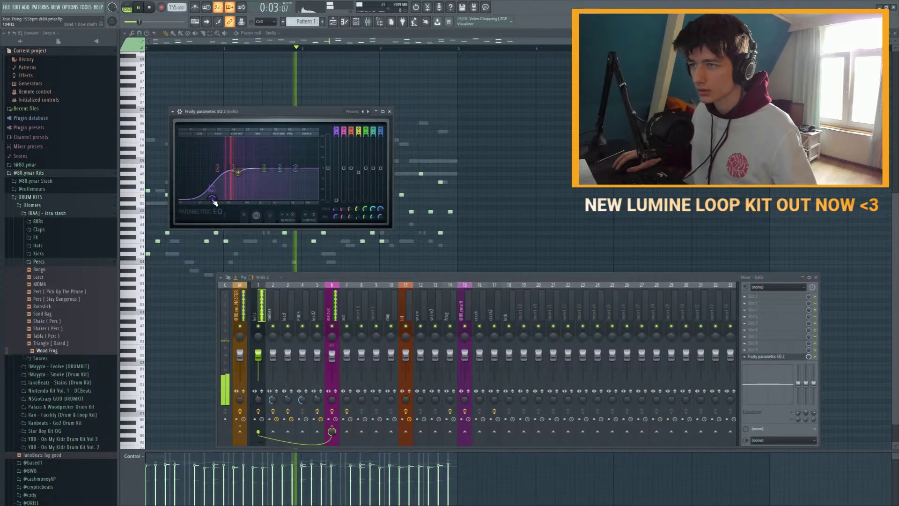
pyautogui.moveTo(238, 171)
pyautogui.mouseDown()
pyautogui.moveTo(238, 139)
pyautogui.moveTo(238, 170)
pyautogui.mouseUp()
pyautogui.press('space')
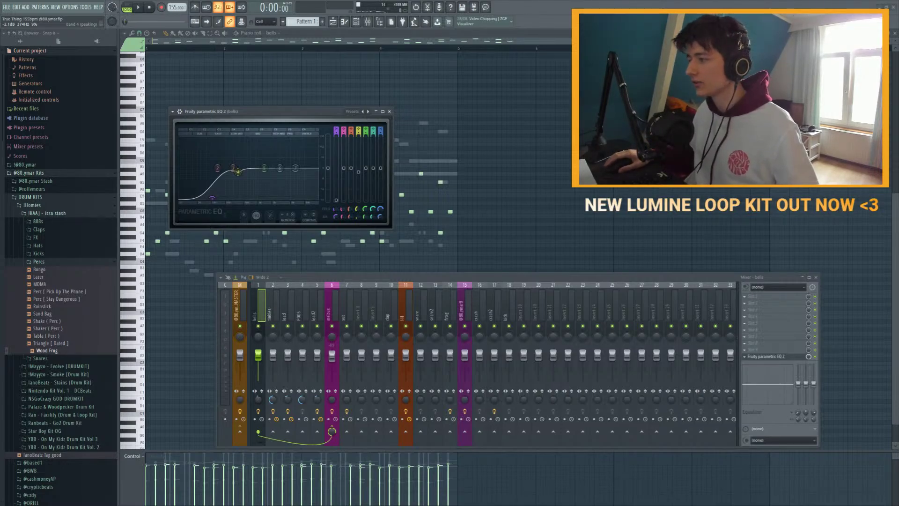
pyautogui.press('space')
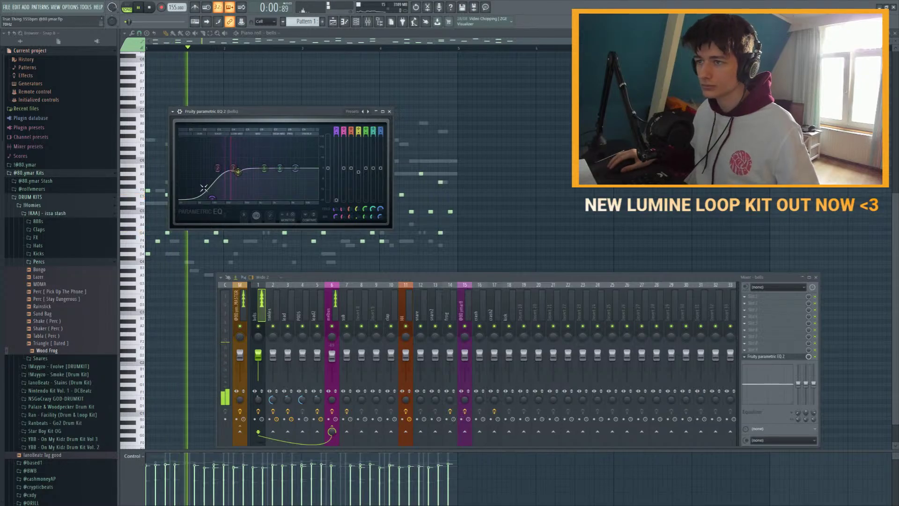
pyautogui.moveTo(217, 168); pyautogui.dragTo(207, 172)
# Step: Unmute the sub, lead2 and PGDS channels, browse lead2's Omnisphere banks and lower the channel volume to 26%
pyautogui.press('F6')
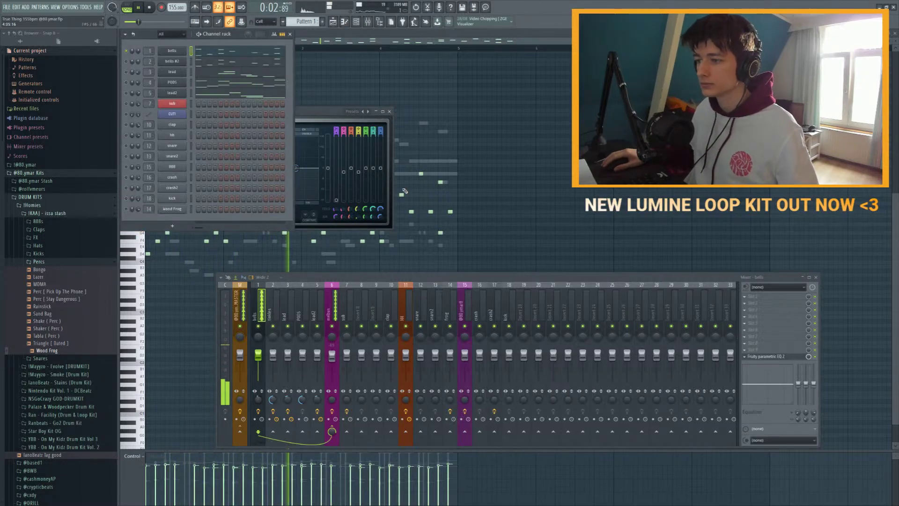
pyautogui.click(127, 104)
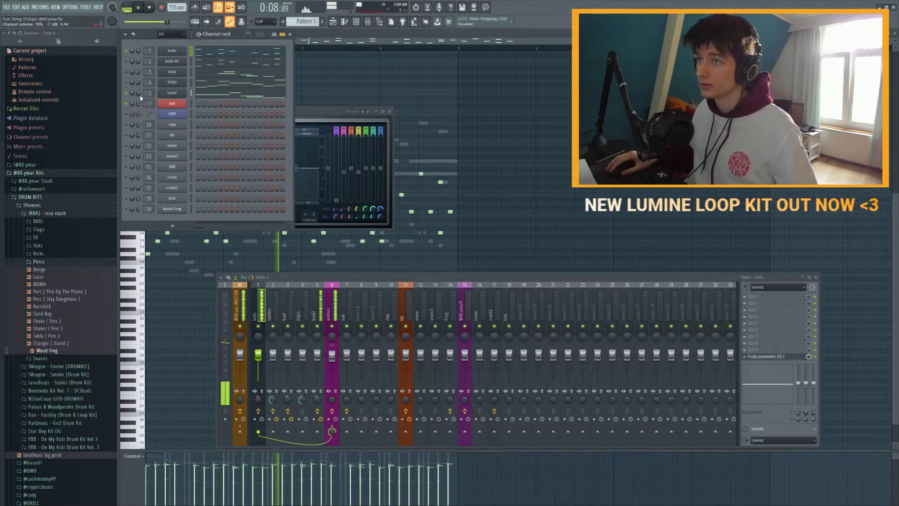
pyautogui.click(172, 93)
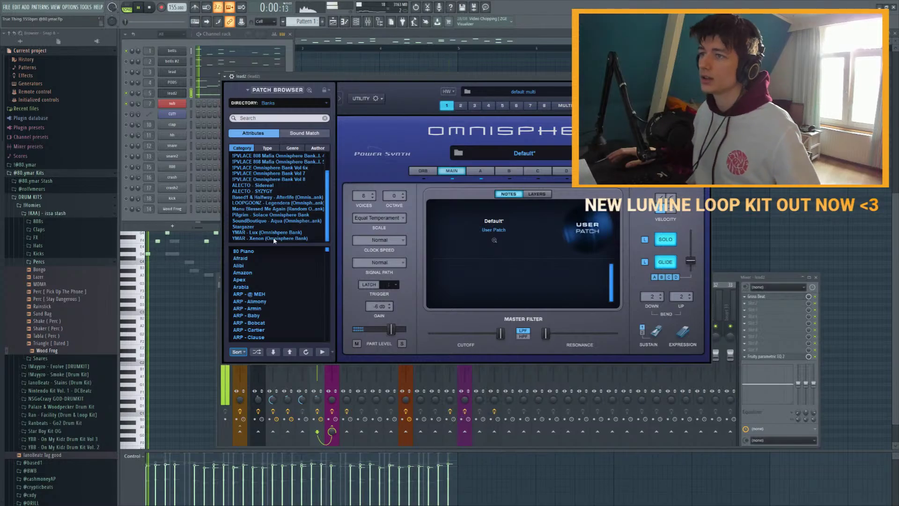
pyautogui.press('Escape')
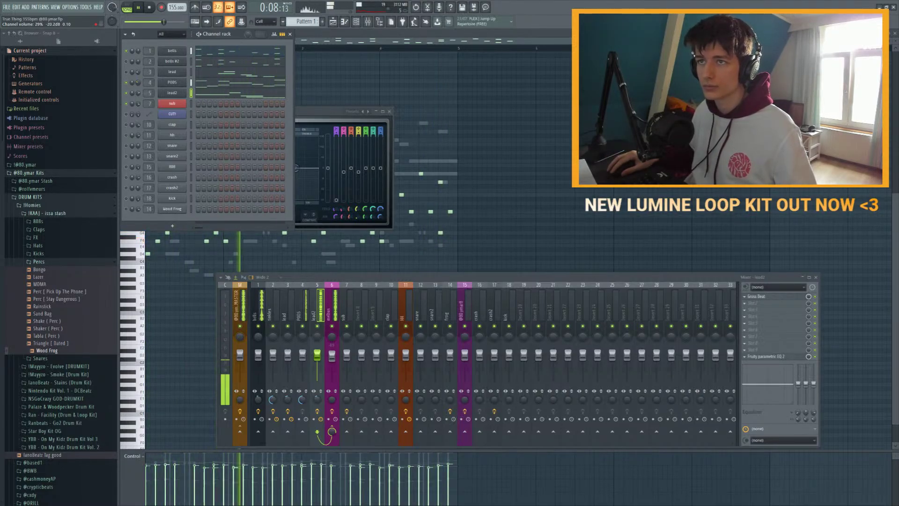
pyautogui.scroll(-2, 132, 93)
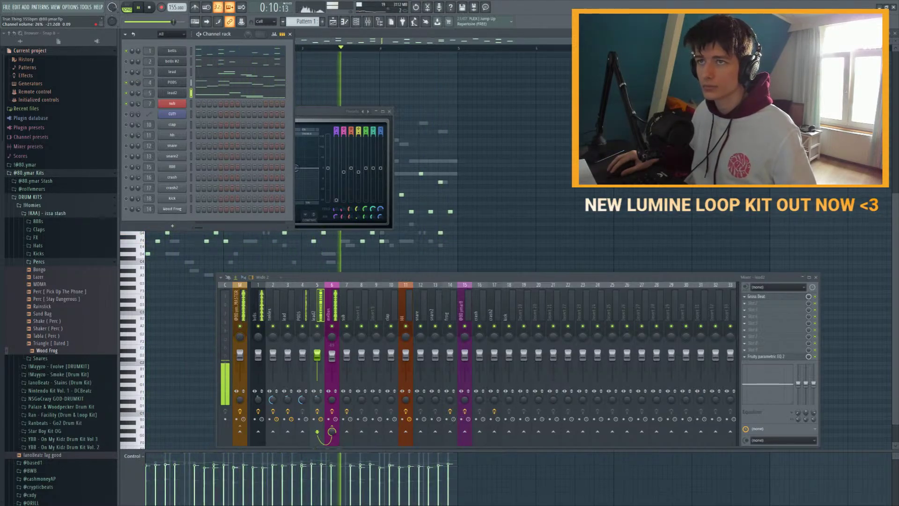
# Step: Check the melody bus effects and the playlist arrangement, then stop playback and close the open windows
pyautogui.click(332, 304)
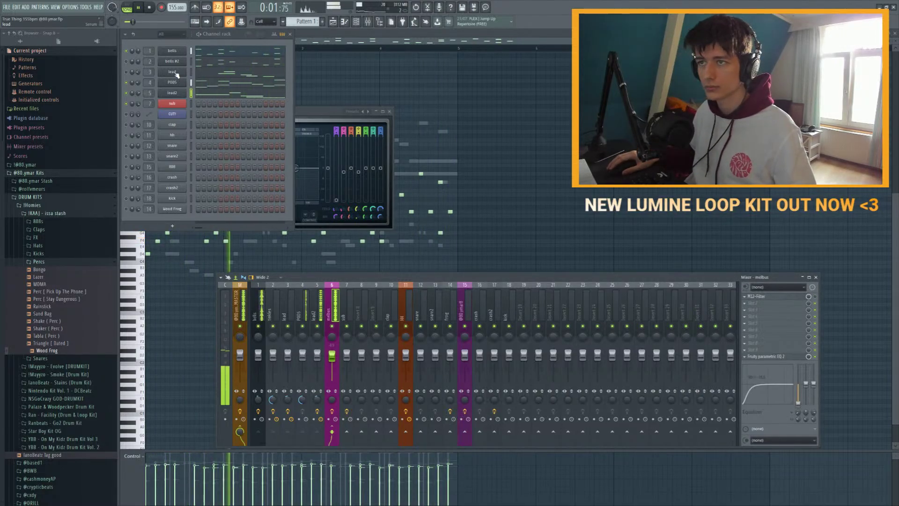
pyautogui.press('F5')
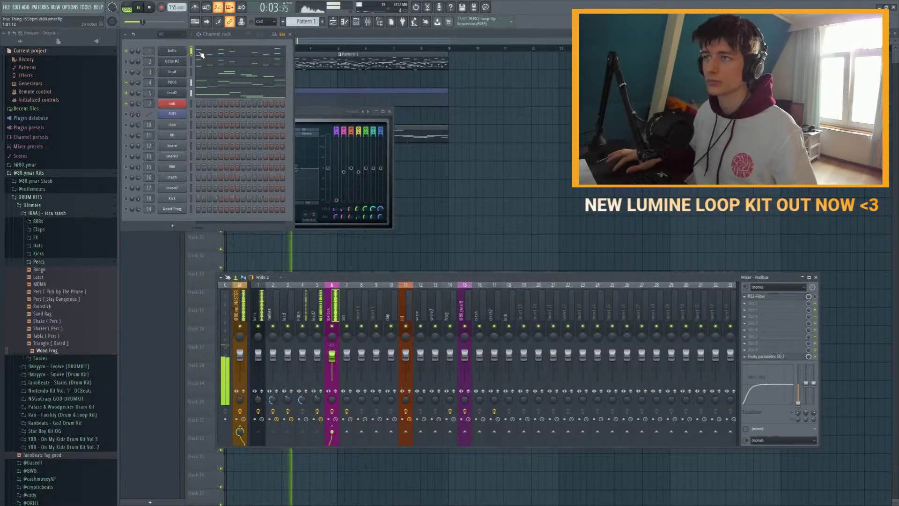
pyautogui.click(202, 55)
pyautogui.press('F5')
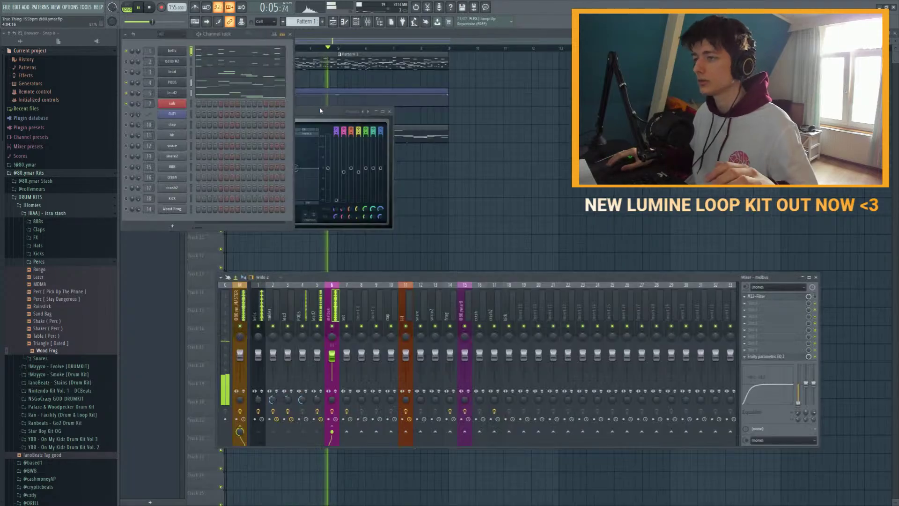
pyautogui.press('space')
pyautogui.press('F12')
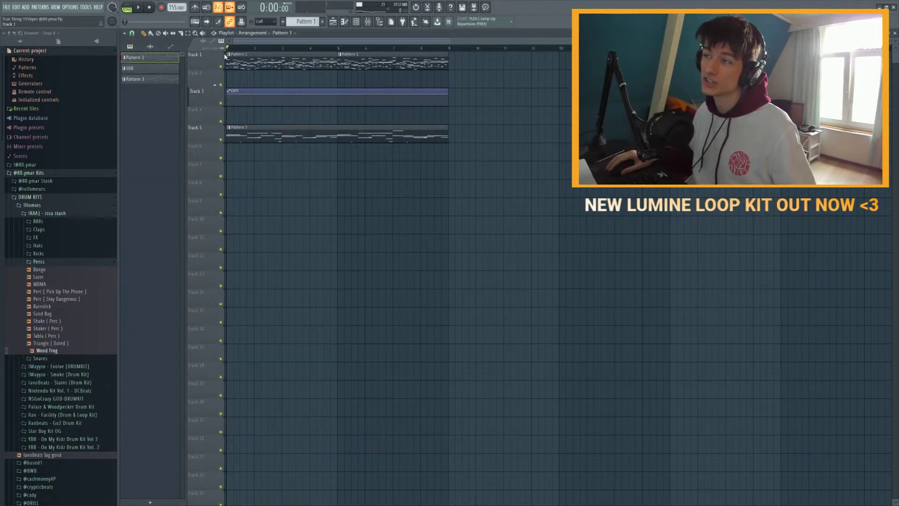
# Step: Play Pattern 1 with the mixer open and bring the bells #2 channel back in
pyautogui.click(368, 22)
pyautogui.press('space')
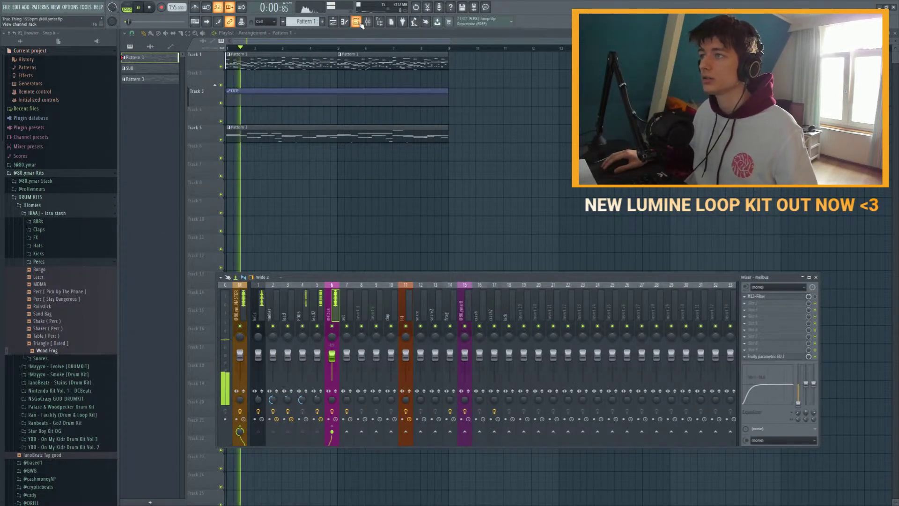
pyautogui.press('F6')
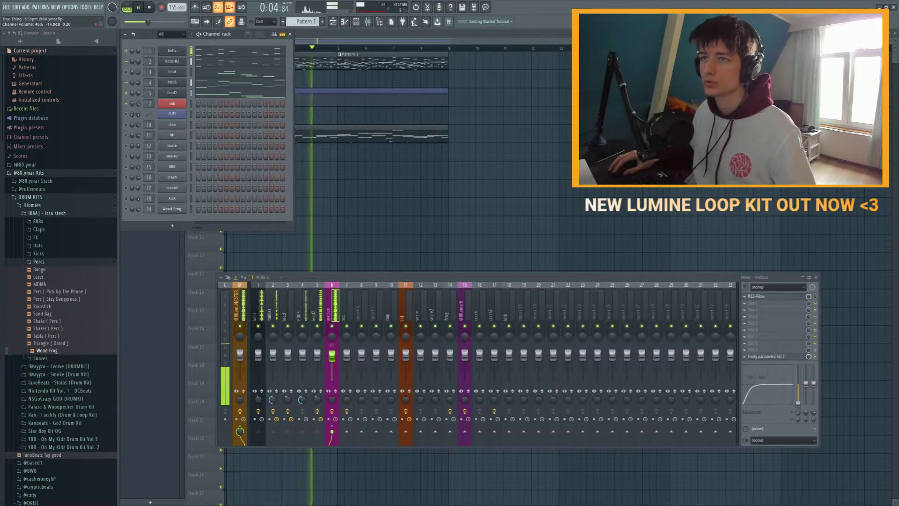
# Step: Solo mixer track 2 and, in its Fruity parametric EQ 2, soften the high cut at about 12.5 kHz and raise the low cut
pyautogui.click(276, 330)
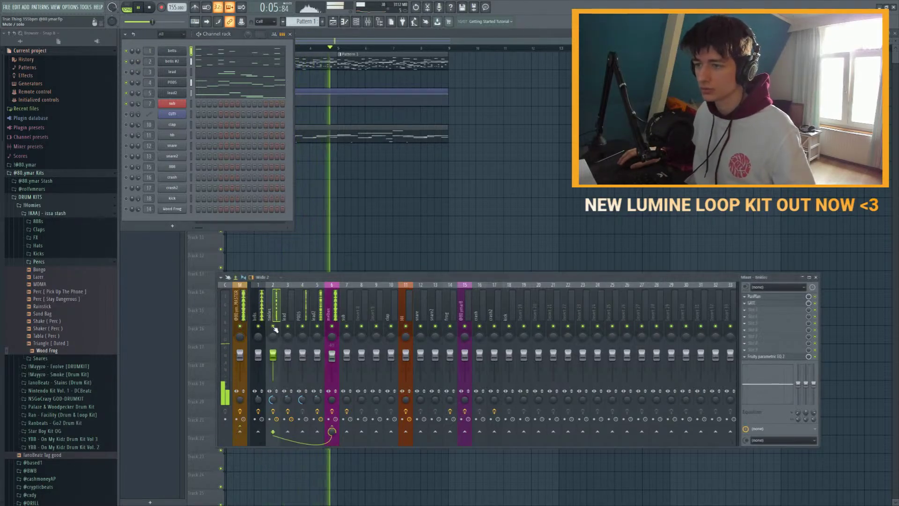
pyautogui.click(773, 359)
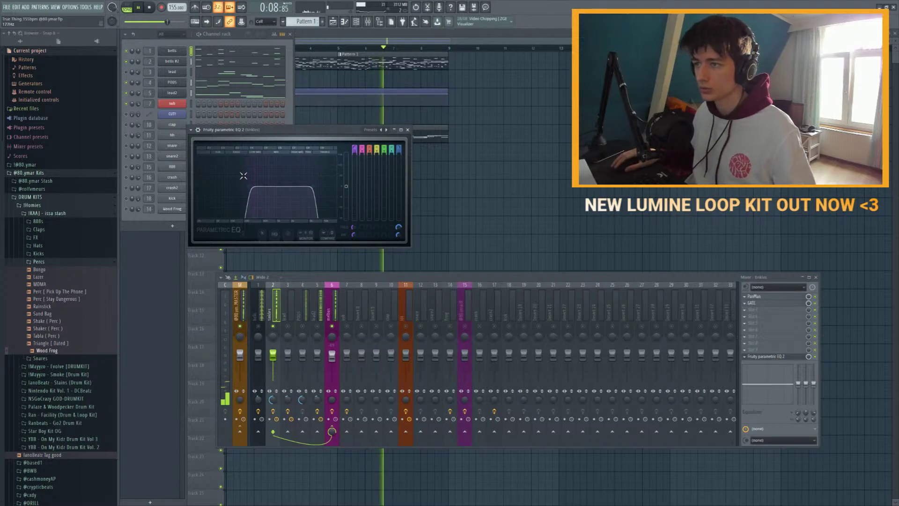
pyautogui.scroll(-5, 334, 187)
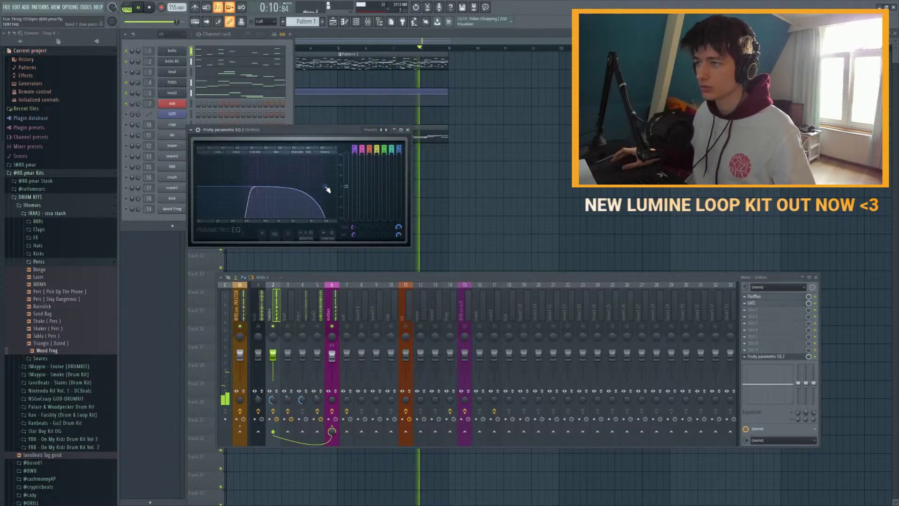
pyautogui.moveTo(335, 186); pyautogui.dragTo(327, 187)
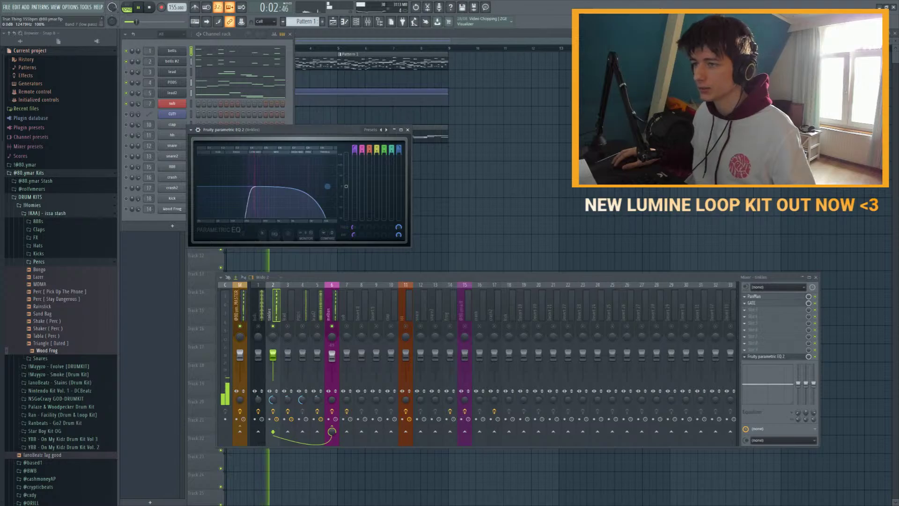
pyautogui.scroll(3, 252, 187)
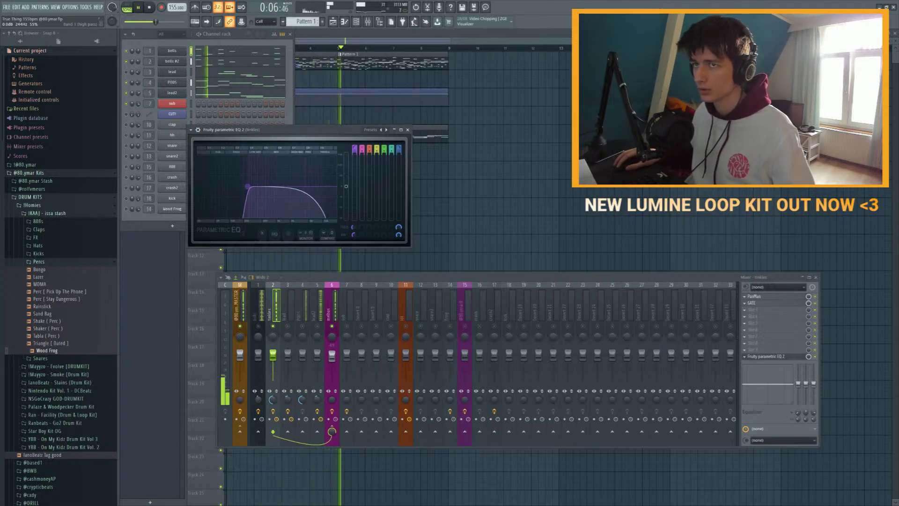
pyautogui.moveTo(251, 186); pyautogui.dragTo(259, 186)
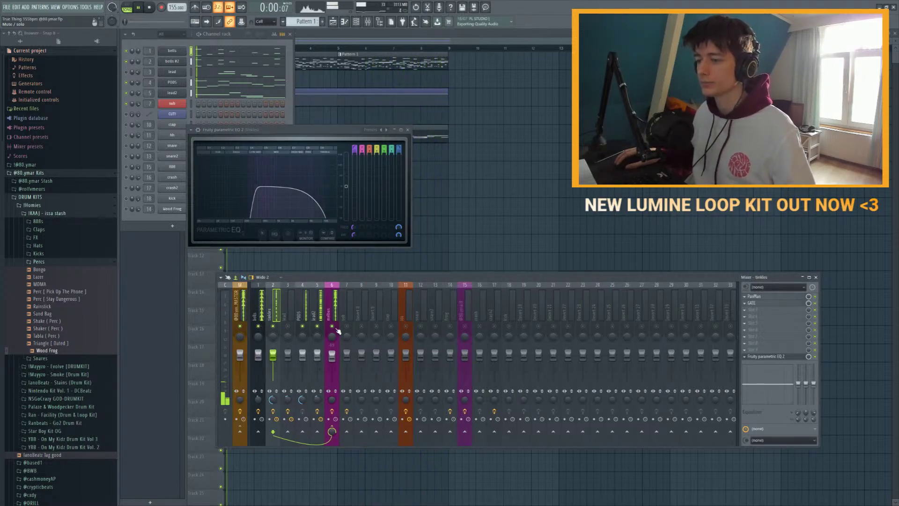
# Step: Inspect the PanMan effect on the lead mixer track with playback stopped, close it and resume playing Pattern 1
pyautogui.press('F6')
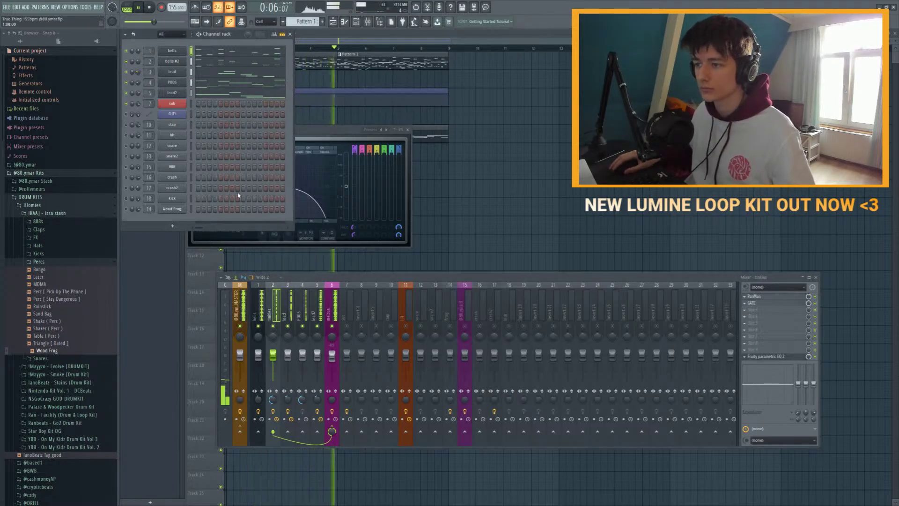
pyautogui.click(288, 309)
pyautogui.press('space')
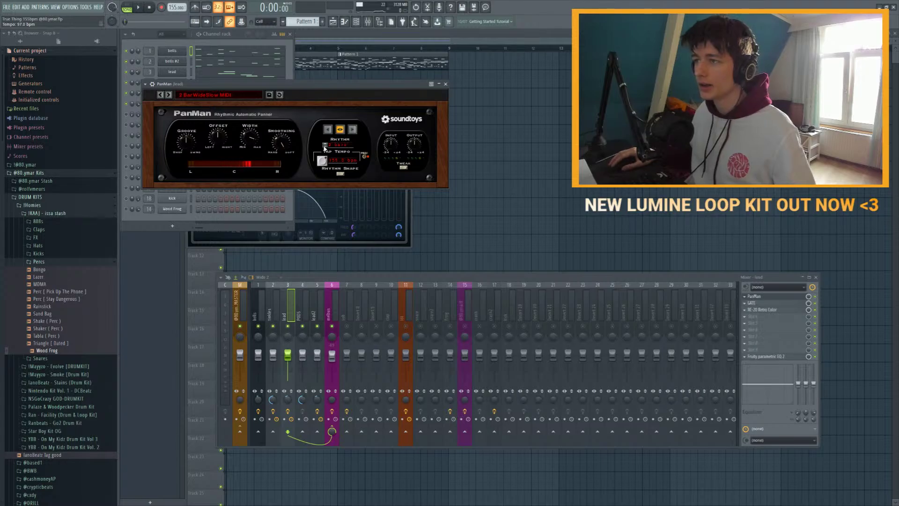
pyautogui.click(446, 84)
pyautogui.press('space')
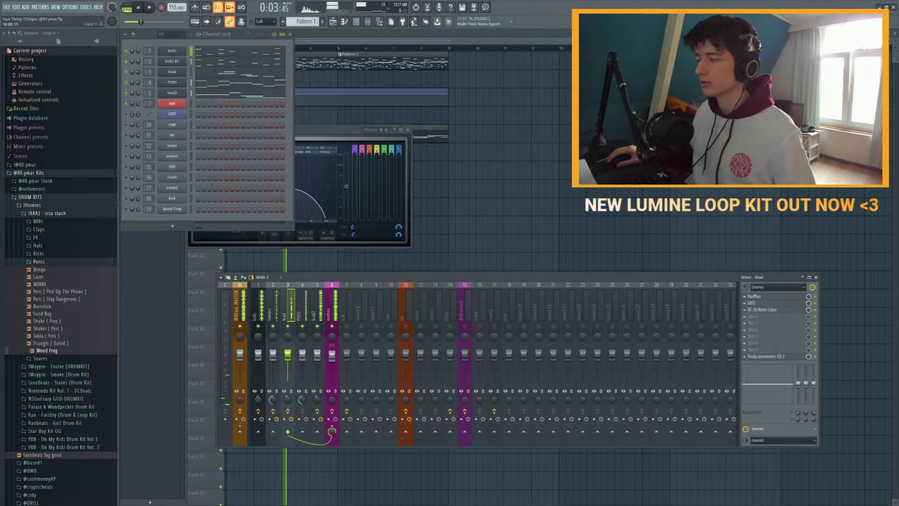
# Step: Play the melody pattern with the 808 channel brought back in, then stop playback
pyautogui.click(816, 278)
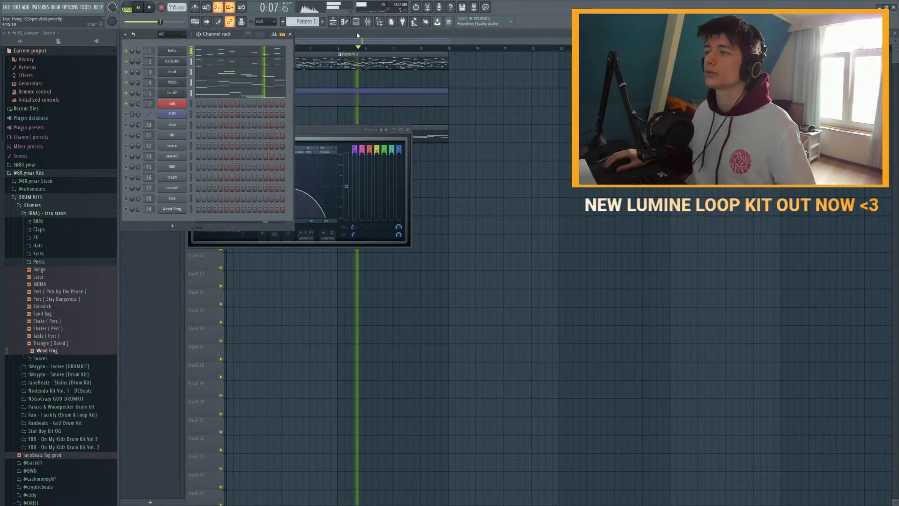
pyautogui.press('F9')
pyautogui.moveTo(754, 296); pyautogui.dragTo(764, 305)
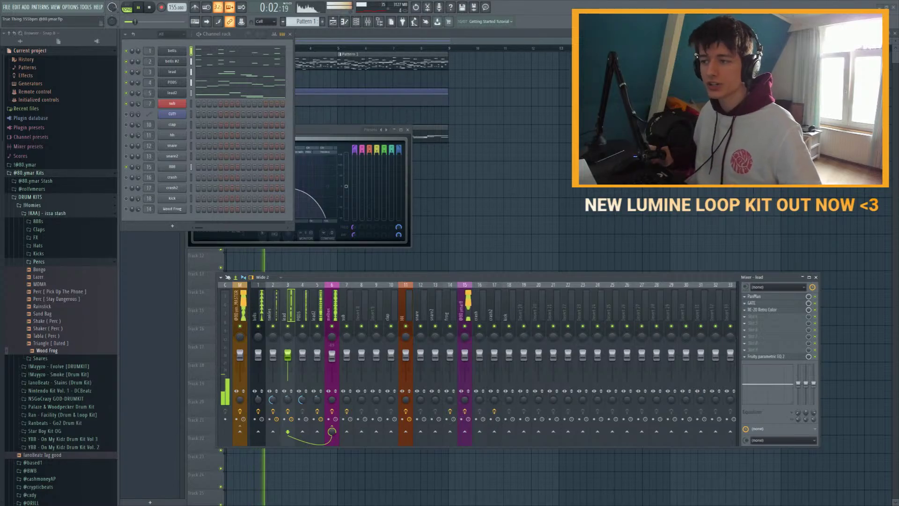
pyautogui.press('space')
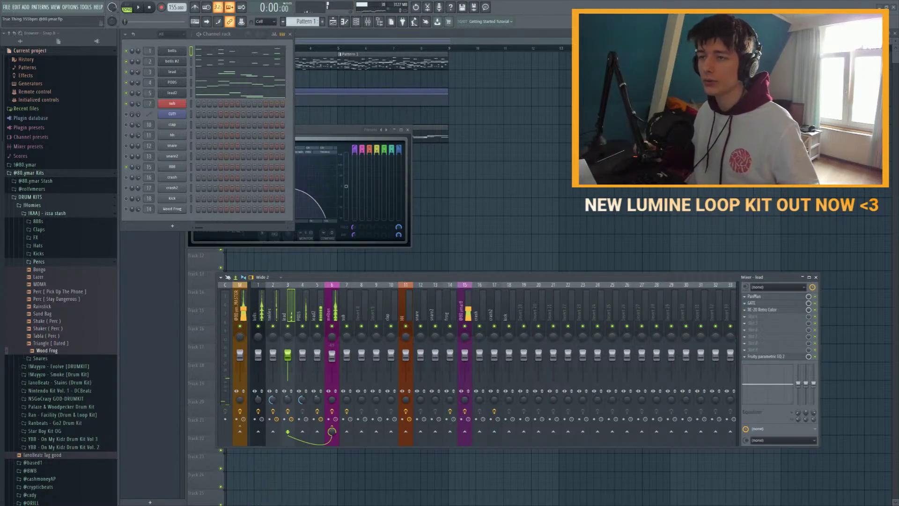
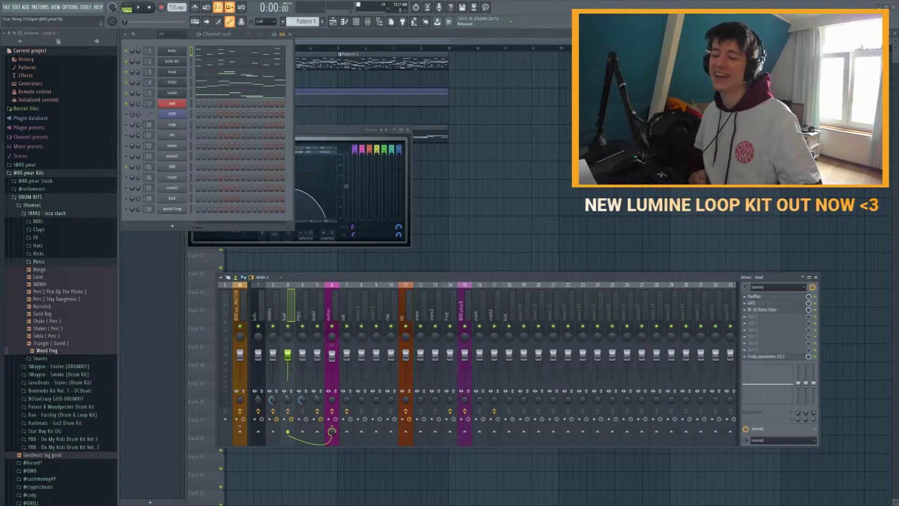
# Step: Play Pattern 1 with the channel rack and mixer open and unmute the remaining drum, crash and percussion channels
pyautogui.press('F12')
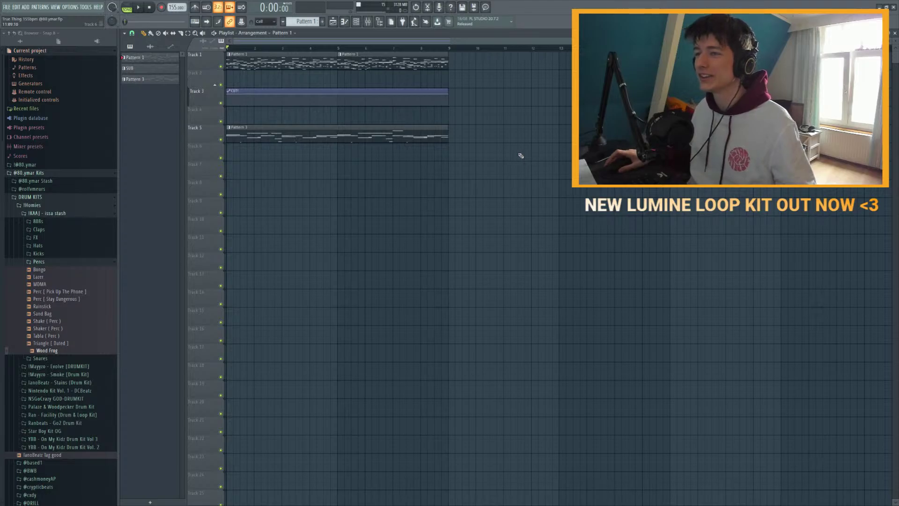
pyautogui.press('space')
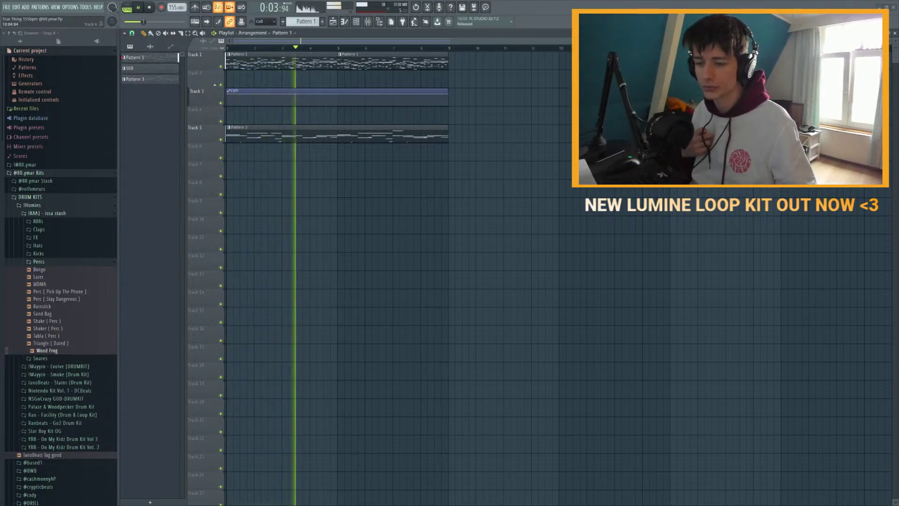
pyautogui.click(356, 21)
pyautogui.click(368, 21)
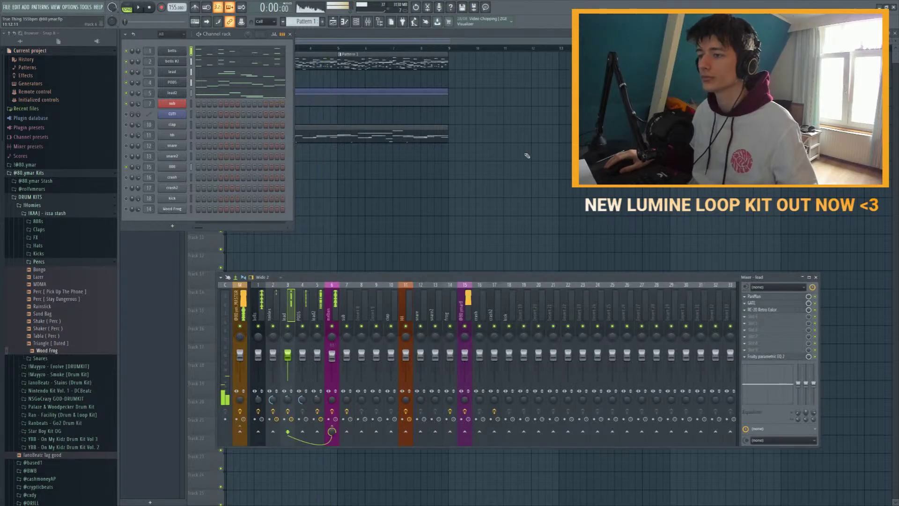
pyautogui.press('space')
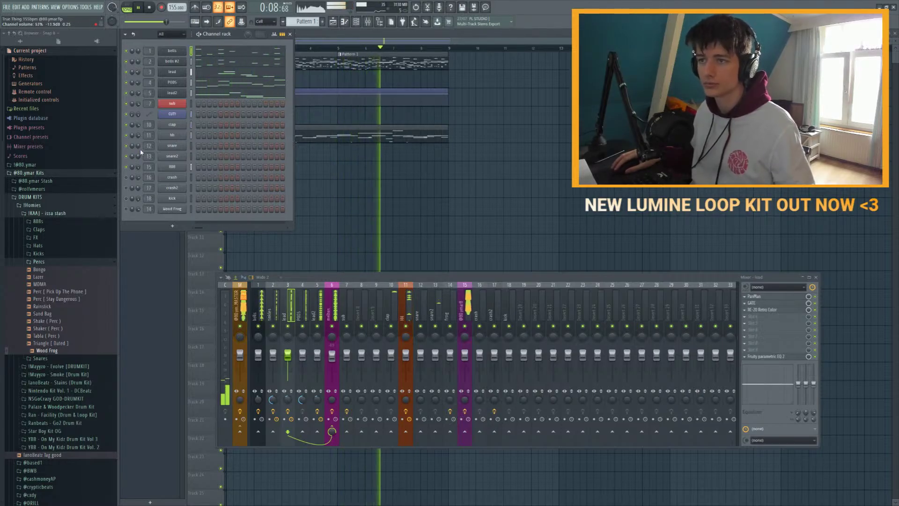
pyautogui.press('space')
pyautogui.press('space')
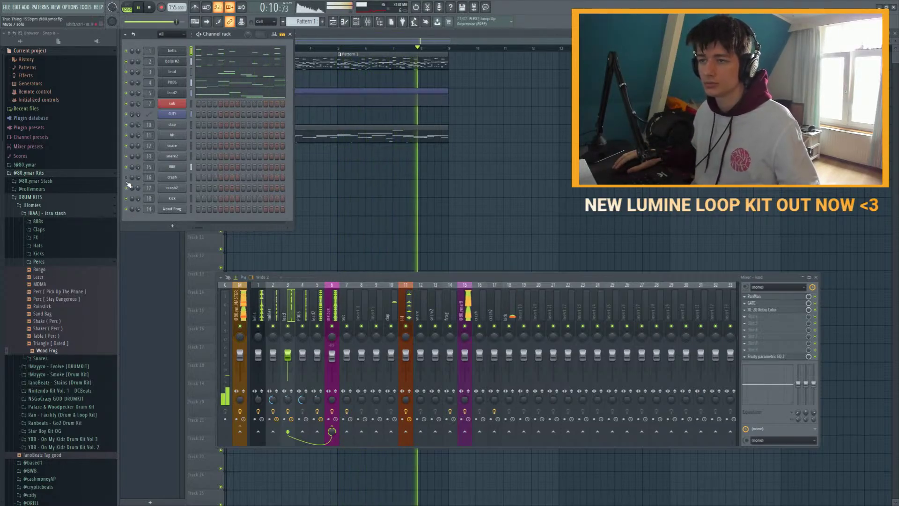
pyautogui.moveTo(150, 22); pyautogui.dragTo(128, 22)
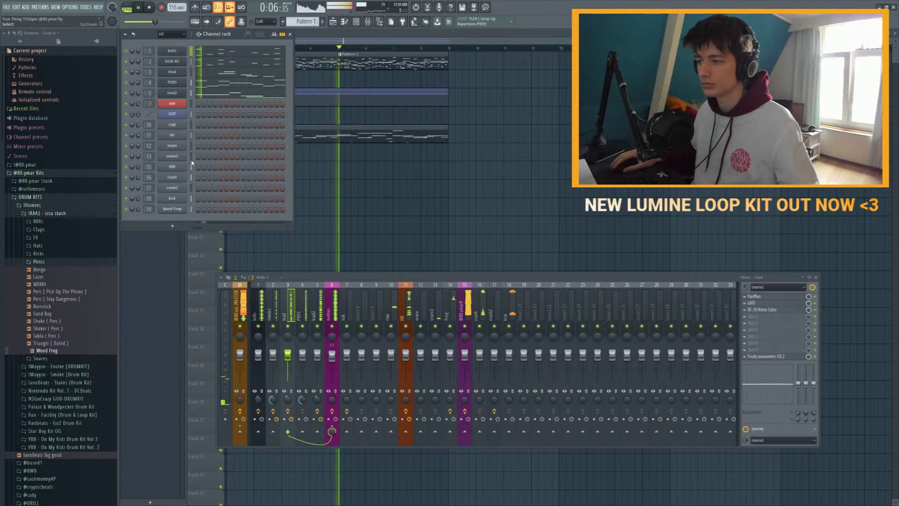
# Step: Solo the lead mixer track to hear it alone, then bring all the other tracks back
pyautogui.click(436, 307)
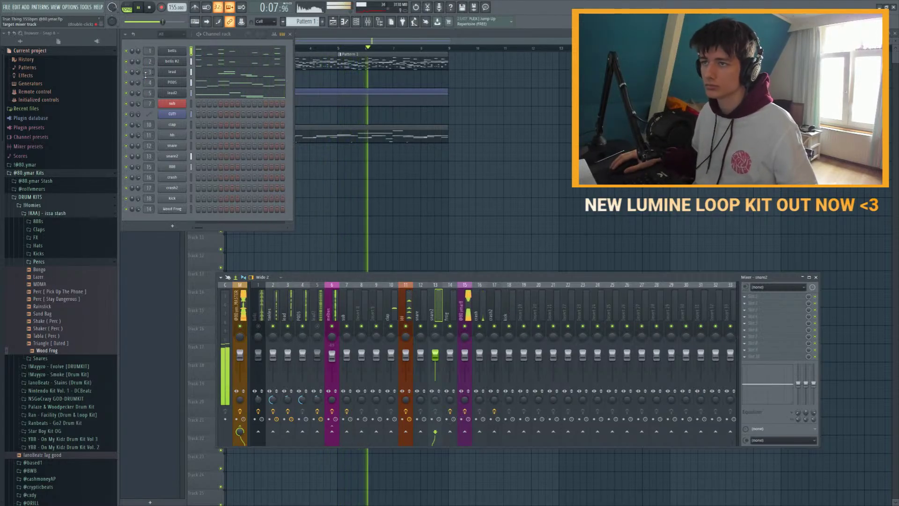
pyautogui.rightClick(288, 327)
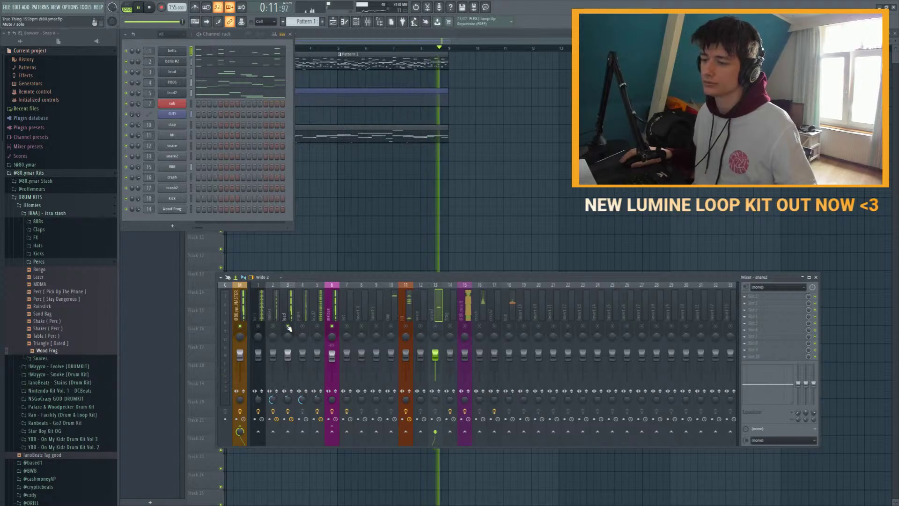
pyautogui.rightClick(288, 326)
pyautogui.click(334, 309)
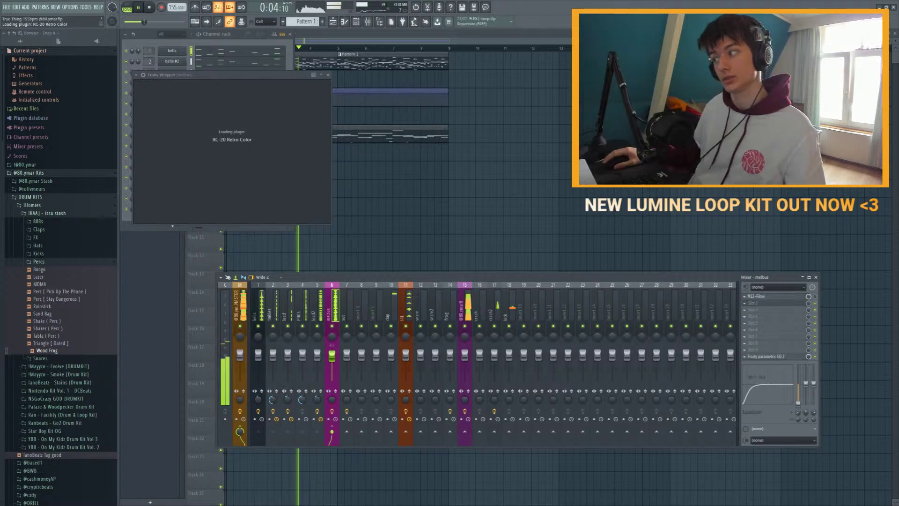
pyautogui.press('space')
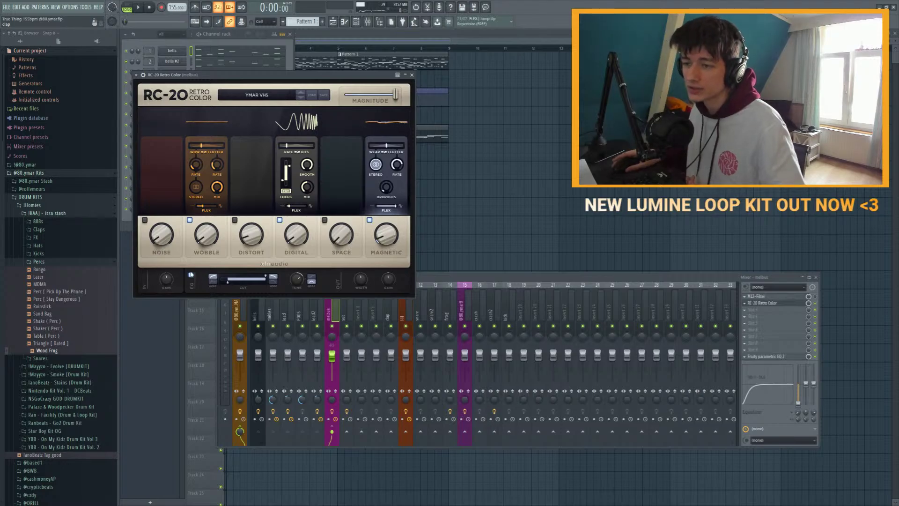
pyautogui.click(301, 96)
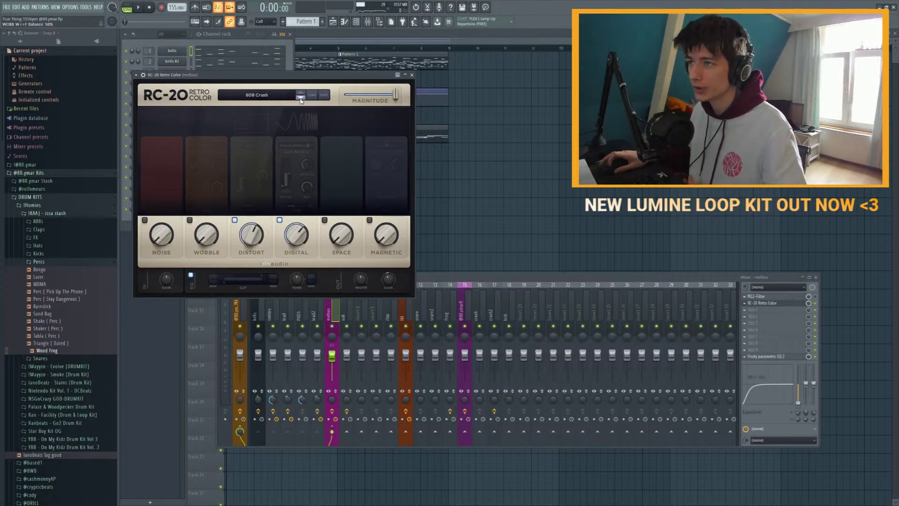
pyautogui.click(301, 96)
pyautogui.click(301, 96)
pyautogui.click(302, 96)
pyautogui.click(301, 96)
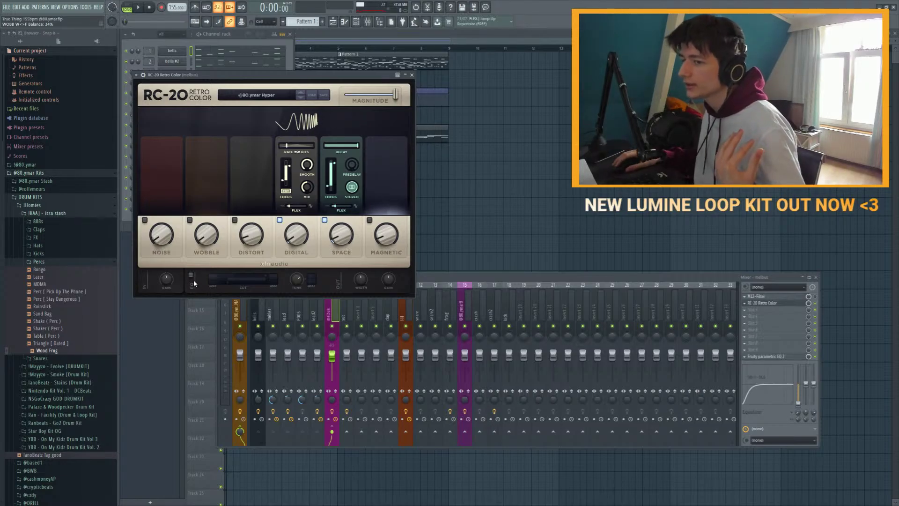
# Step: Audition RC-20 on the melody bus, switch off its EQ section and lower the Space decay to about 79%
pyautogui.press('space')
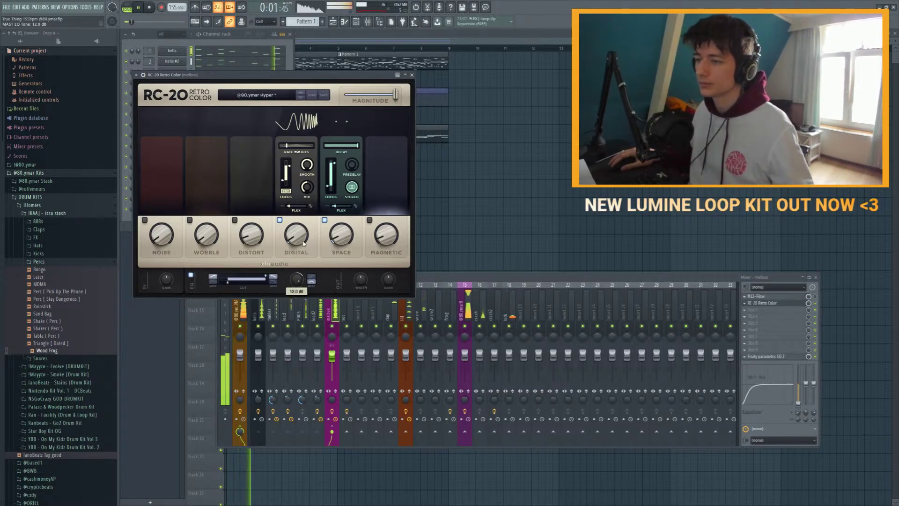
pyautogui.press('space')
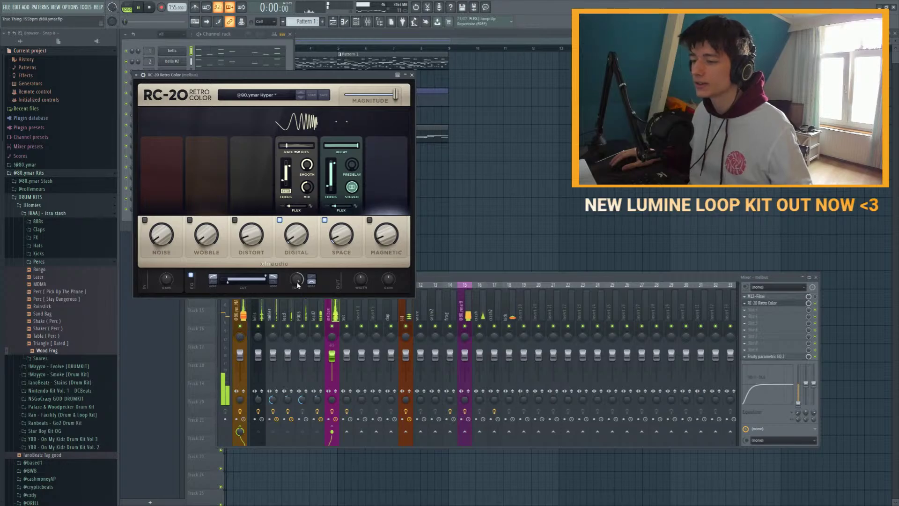
pyautogui.click(190, 275)
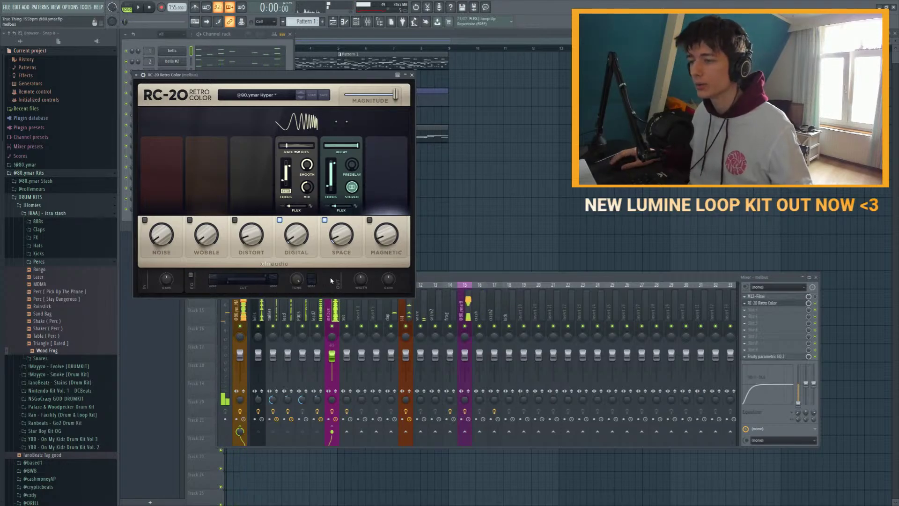
pyautogui.press('space')
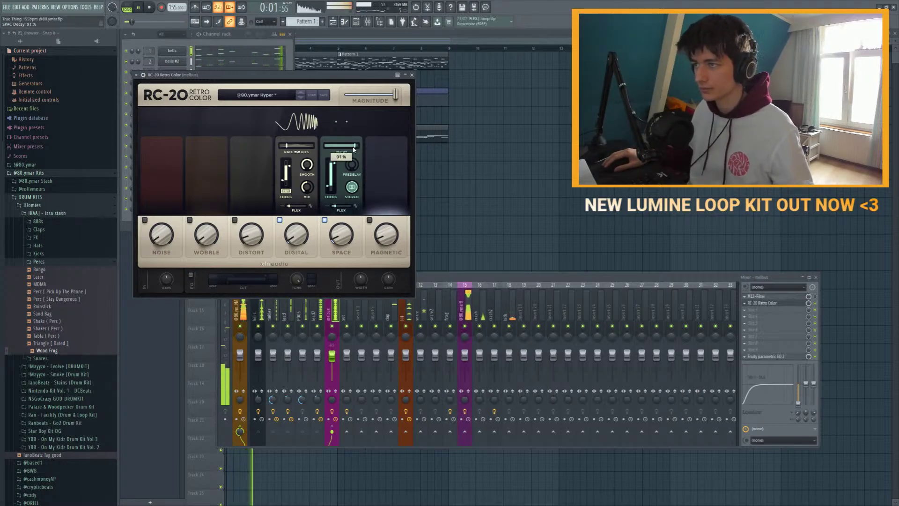
pyautogui.moveTo(354, 149); pyautogui.dragTo(350, 149)
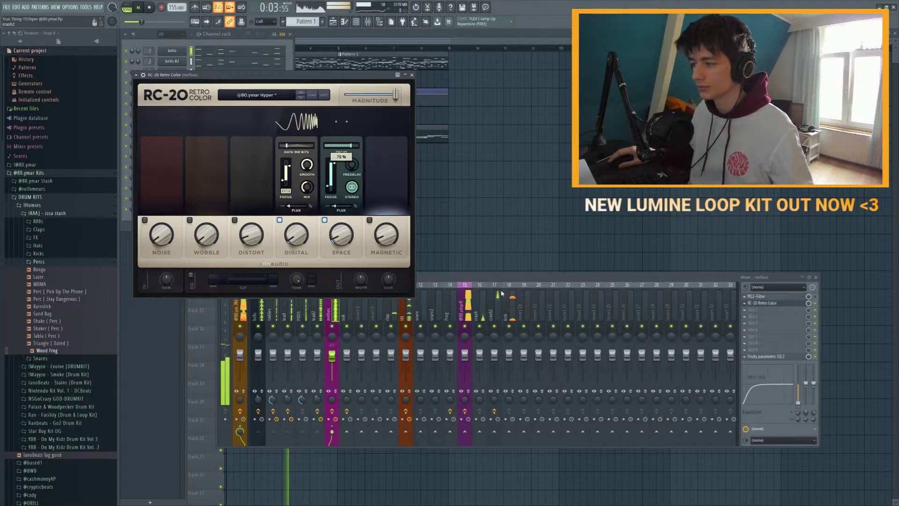
# Step: Move RC-20 Retro Color to the first effect slot of the melody bus and close the open plugin windows
pyautogui.moveTo(773, 303); pyautogui.dragTo(772, 296)
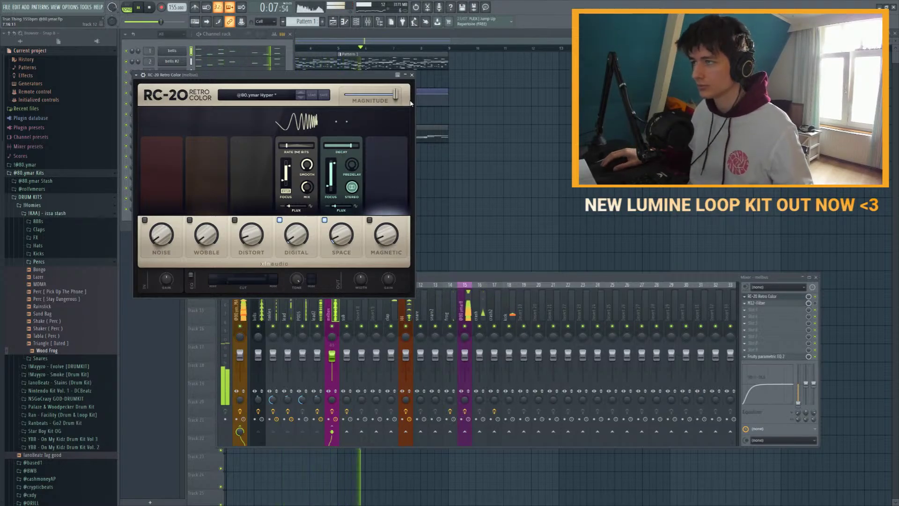
pyautogui.click(412, 75)
pyautogui.press('F12')
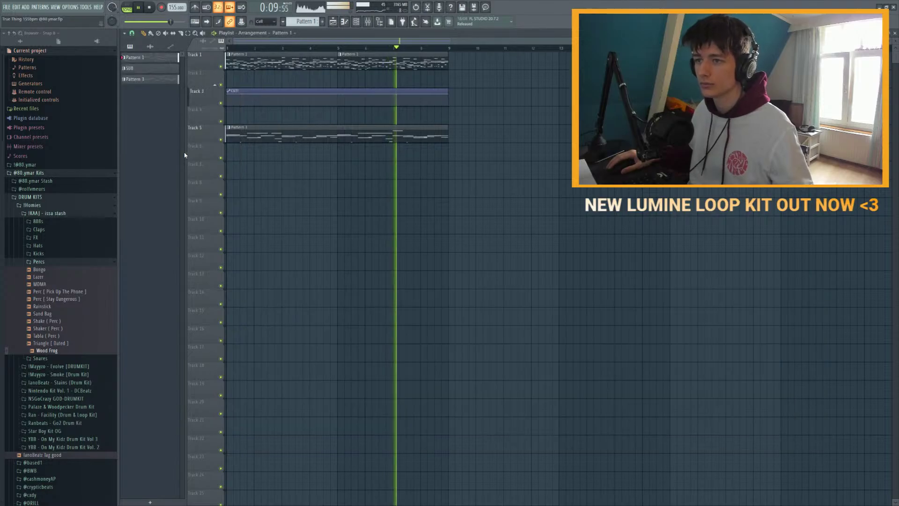
pyautogui.press('F9')
pyautogui.press('F6')
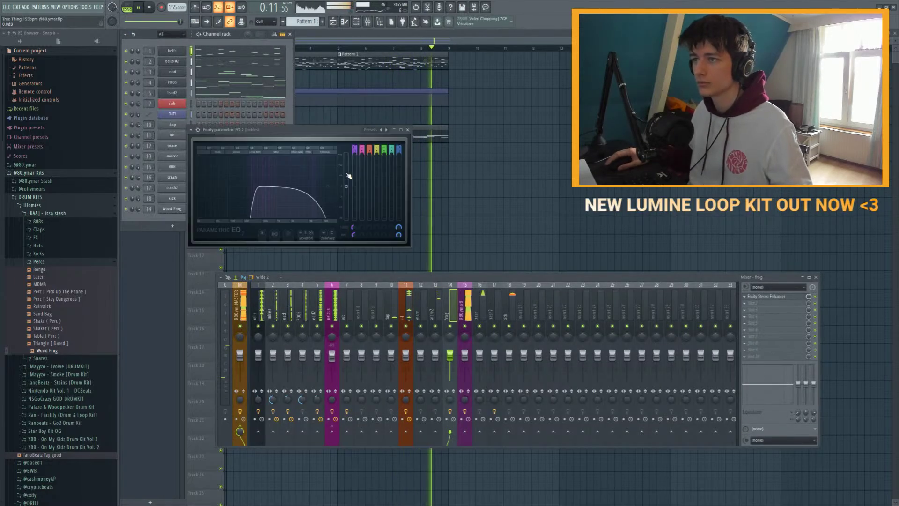
pyautogui.click(408, 130)
pyautogui.press('F12')
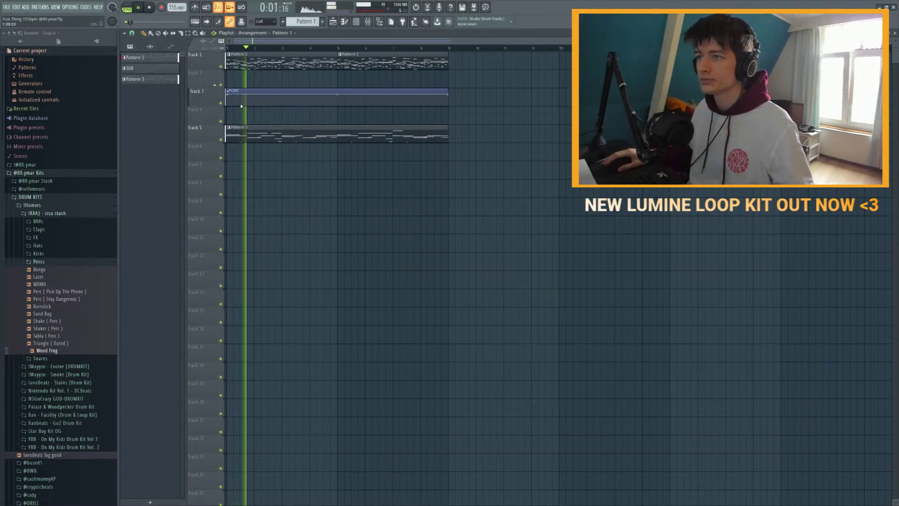
# Step: Stop playback and place the SUB pattern at the start of Track 2 in the playlist
pyautogui.press('space')
pyautogui.press('F9')
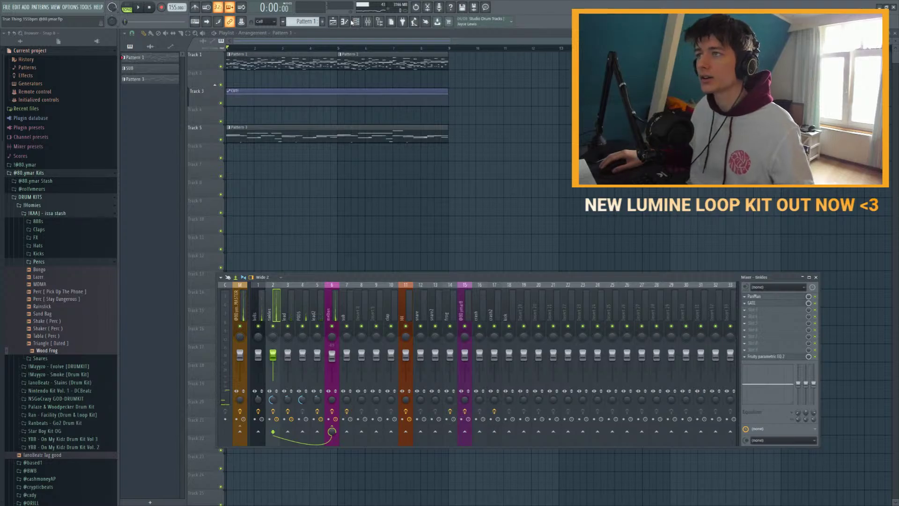
pyautogui.press('F9')
pyautogui.click(240, 79)
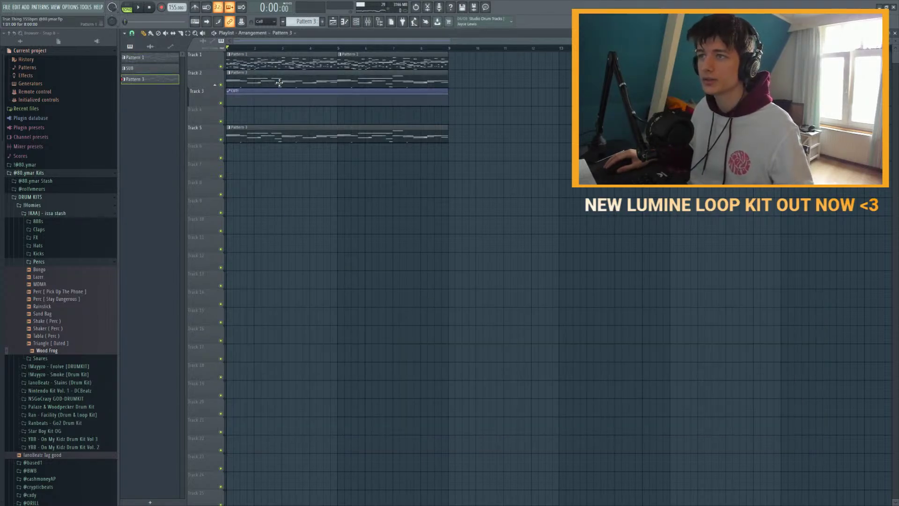
pyautogui.rightClick(253, 81)
pyautogui.click(150, 68)
pyautogui.click(231, 73)
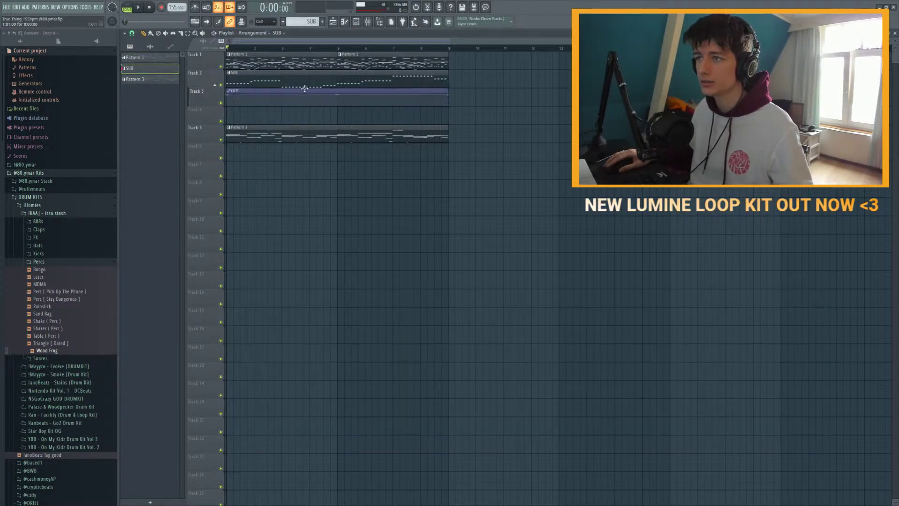
# Step: Play the beat with the added SUB clip while checking the mixer levels, then stop playback
pyautogui.press('space')
pyautogui.press('F9')
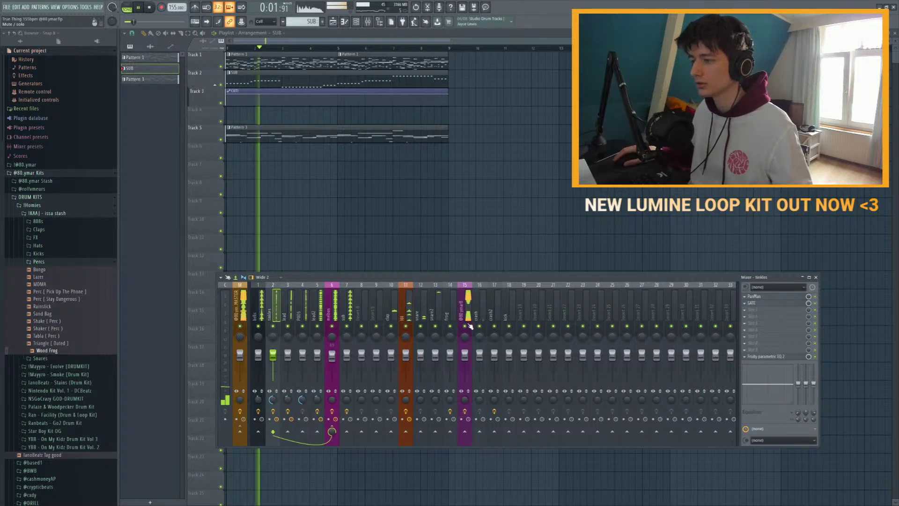
pyautogui.press('F9')
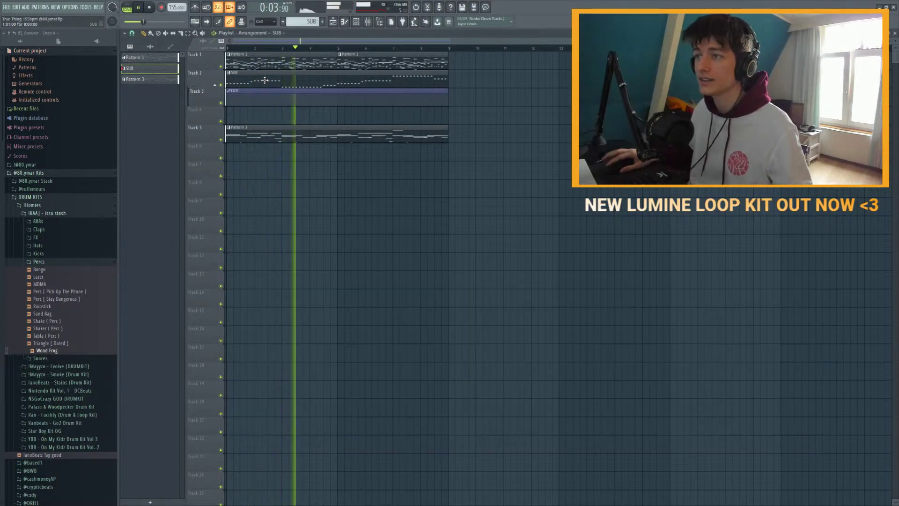
pyautogui.press('space')
# Step: In the SUB pattern's piano roll, select the low notes in bars 3 and 4 and raise them one octave
pyautogui.doubleClick(264, 81)
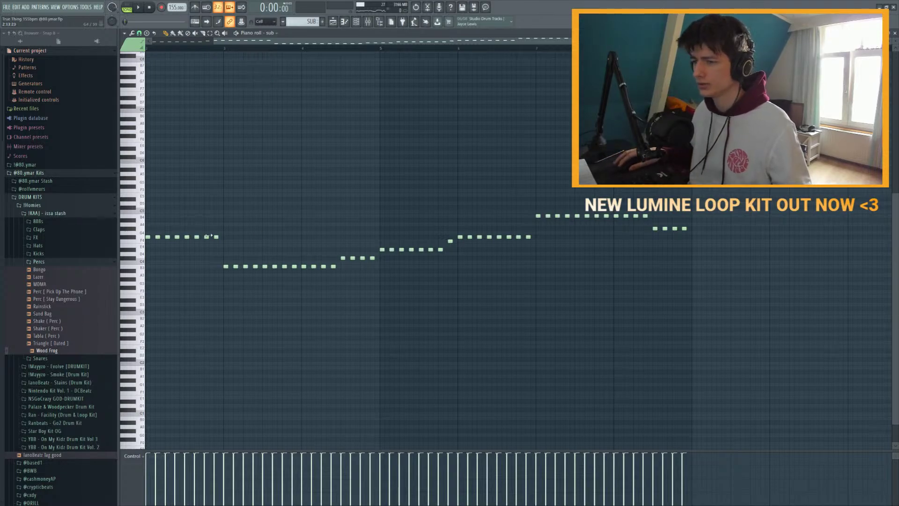
pyautogui.moveTo(209, 252); pyautogui.dragTo(377, 284)
pyautogui.click(377, 284)
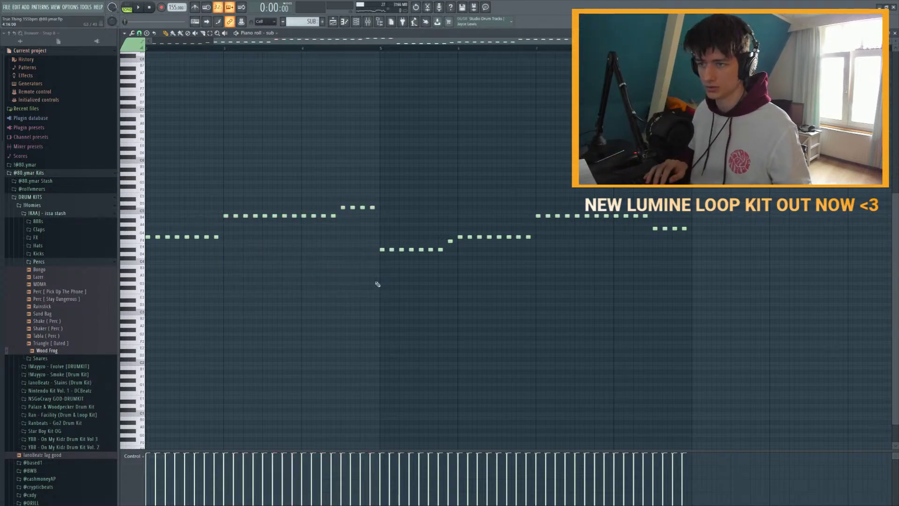
# Step: Lower all notes of the SUB pattern by four semitones in the piano roll
pyautogui.press('Down')
pyautogui.press('Down')
pyautogui.press('Down')
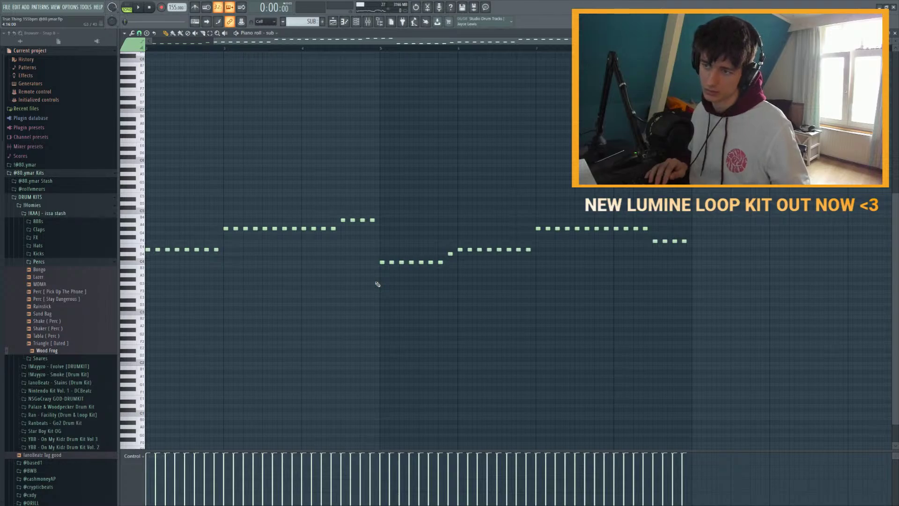
pyautogui.press('Down')
# Step: Open Pattern 3's 808 notes in the piano roll to compare their pitches with the SUB pattern
pyautogui.click(356, 23)
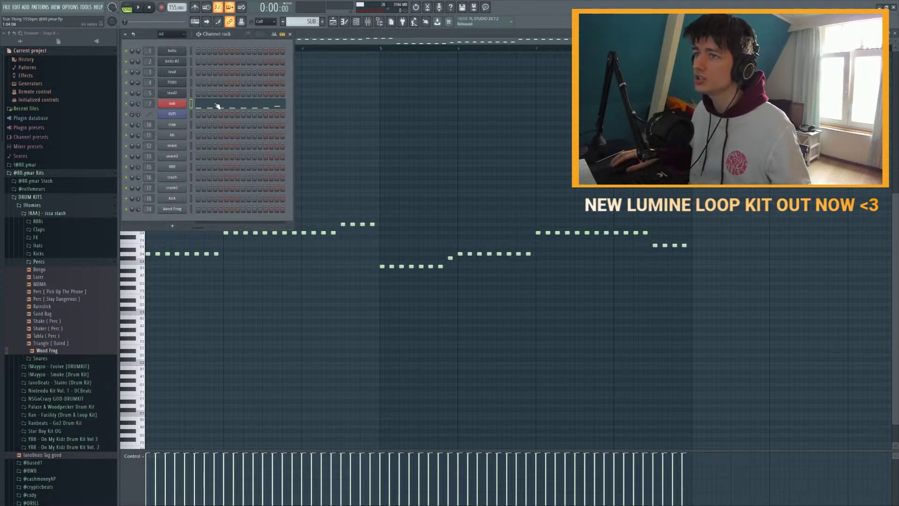
pyautogui.click(333, 21)
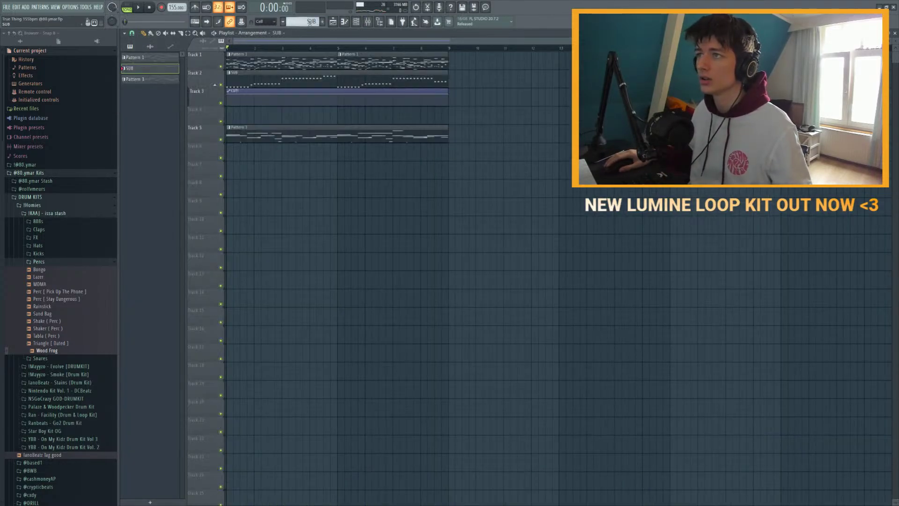
pyautogui.doubleClick(257, 128)
pyautogui.click(355, 21)
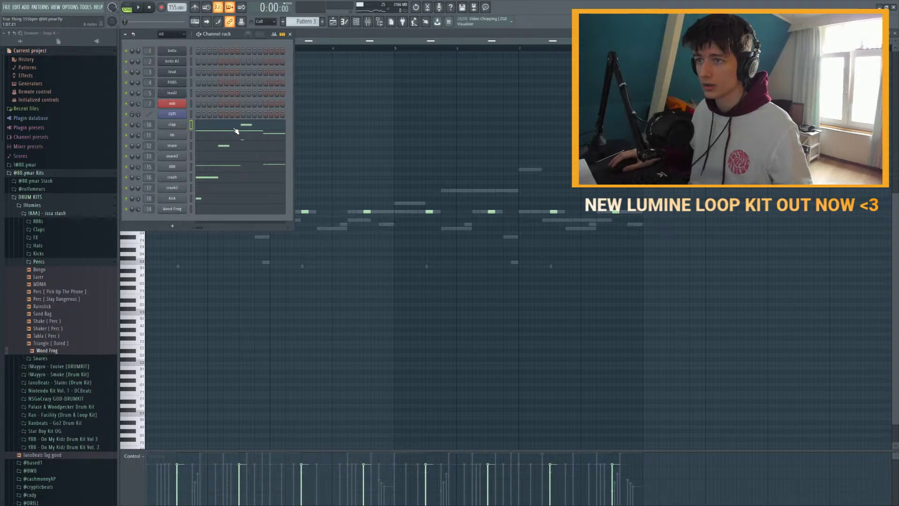
pyautogui.click(216, 170)
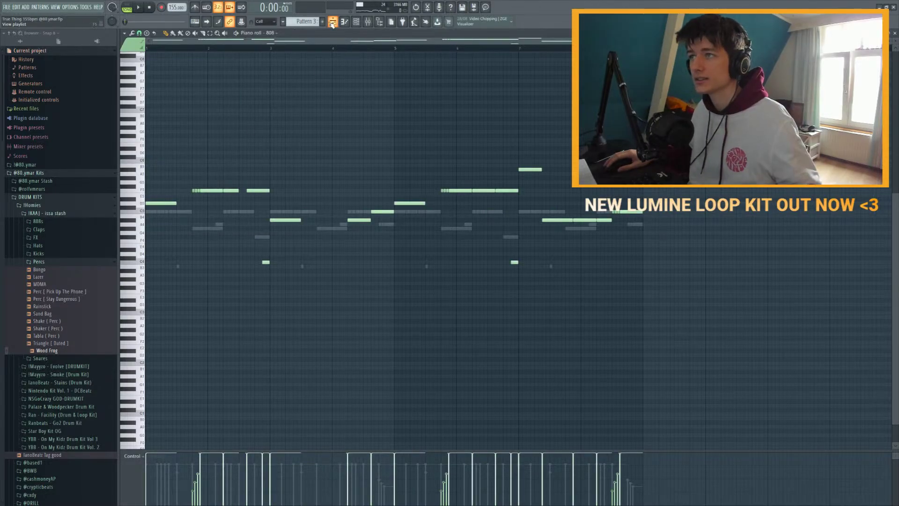
# Step: Play the arrangement with all SUB notes raised one octave, then stop playback
pyautogui.click(332, 22)
pyautogui.press('space')
pyautogui.doubleClick(261, 84)
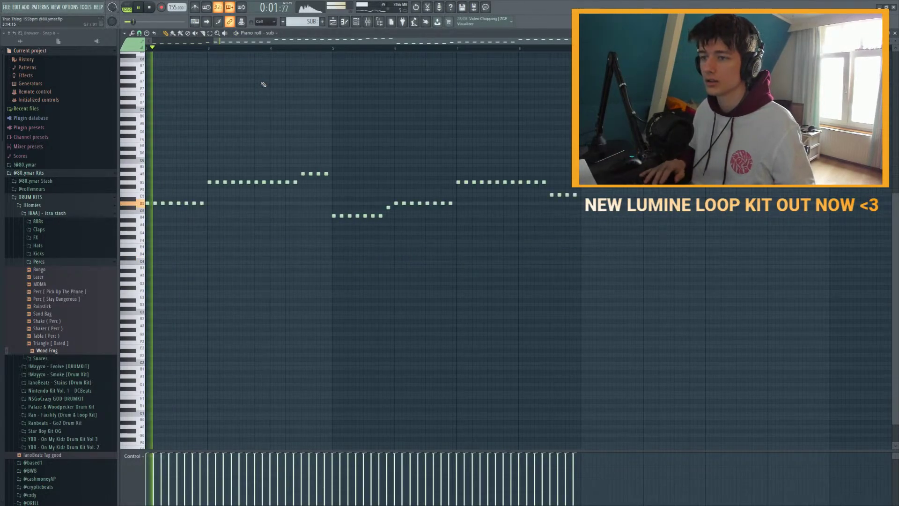
pyautogui.press('space')
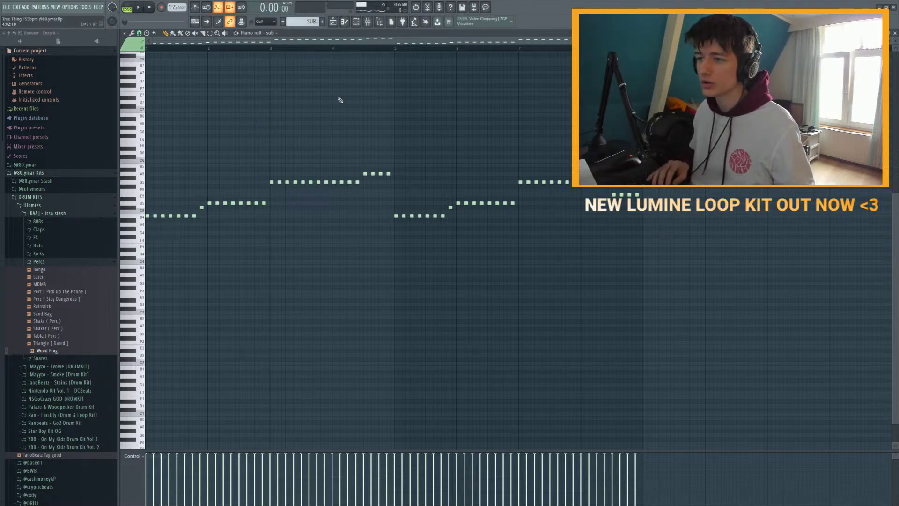
# Step: Undo the recent transpositions of the SUB notes, including the octave raise in bars 3 and 4
pyautogui.hotkey('ctrl', 'alt', 'z')
pyautogui.hotkey('ctrl', 'alt', 'z')
pyautogui.hotkey('ctrl', 'alt', 'z')
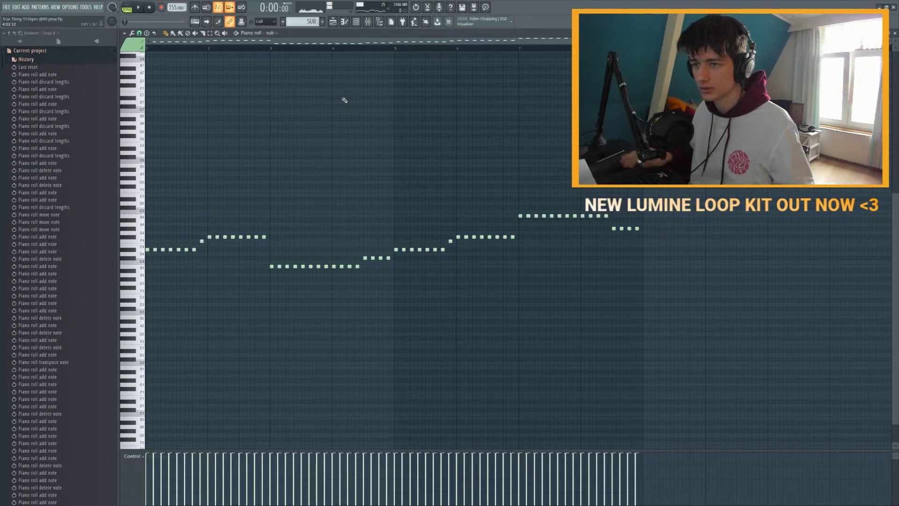
pyautogui.hotkey('ctrl', 'alt', 'z')
# Step: Play back the restored SUB line while checking its level in the mixer, then stop playback
pyautogui.press('space')
pyautogui.press('F9')
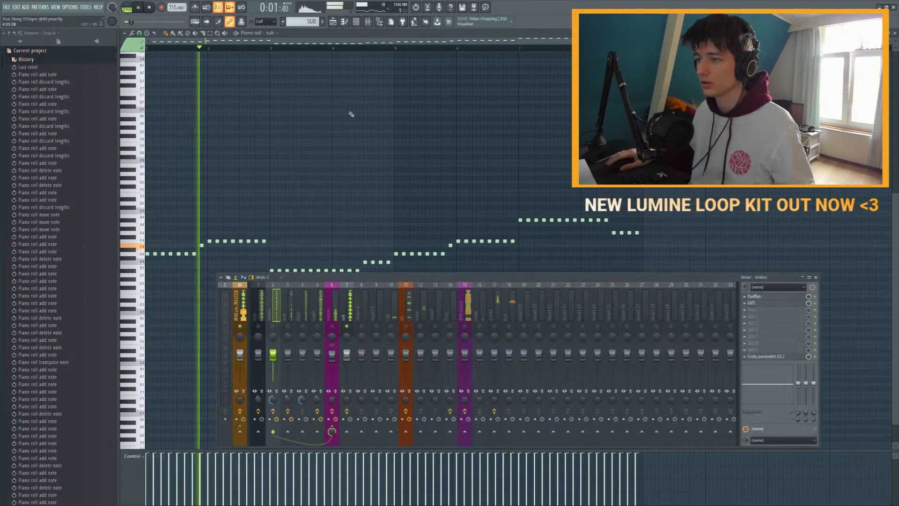
pyautogui.press('F9')
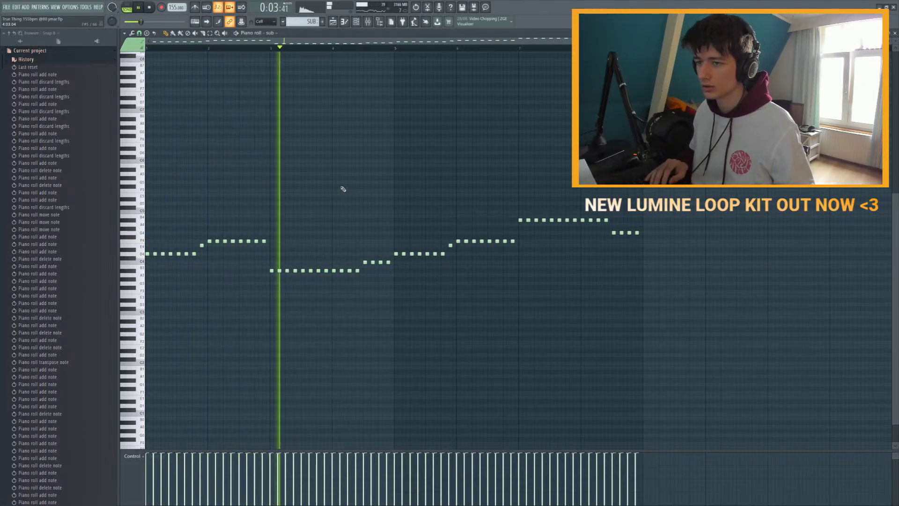
pyautogui.press('space')
pyautogui.press('space')
pyautogui.press('space')
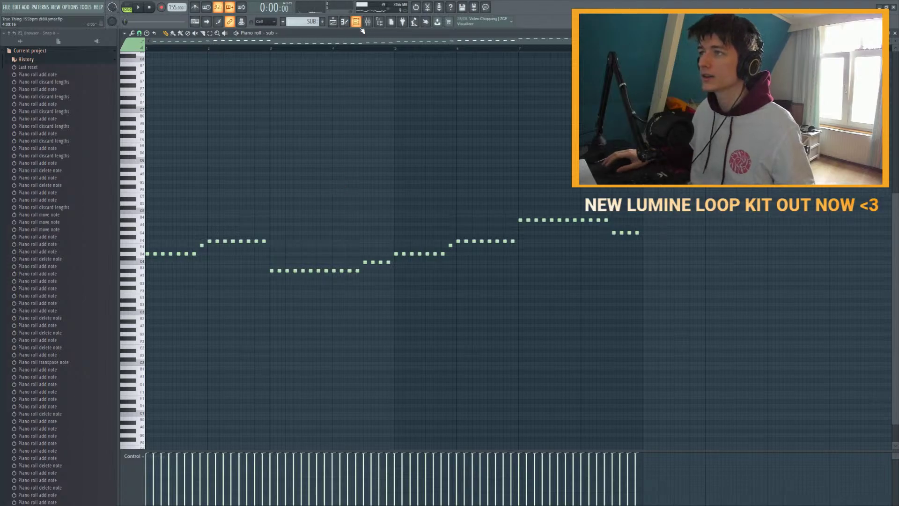
pyautogui.press('F6')
pyautogui.click(347, 24)
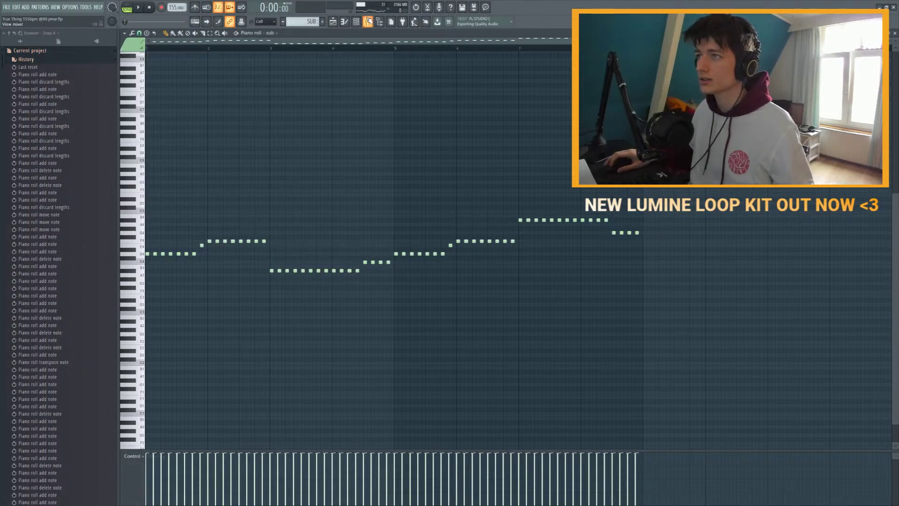
pyautogui.click(368, 22)
pyautogui.click(397, 315)
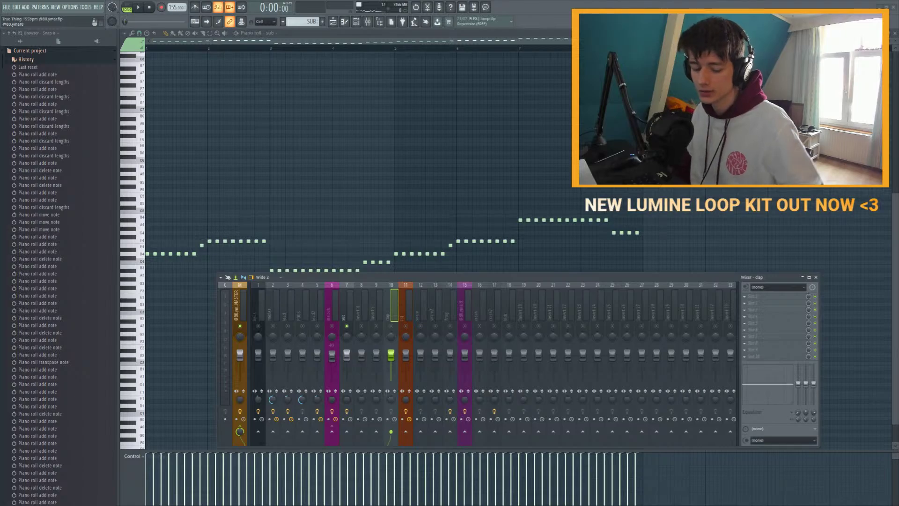
pyautogui.press('F9')
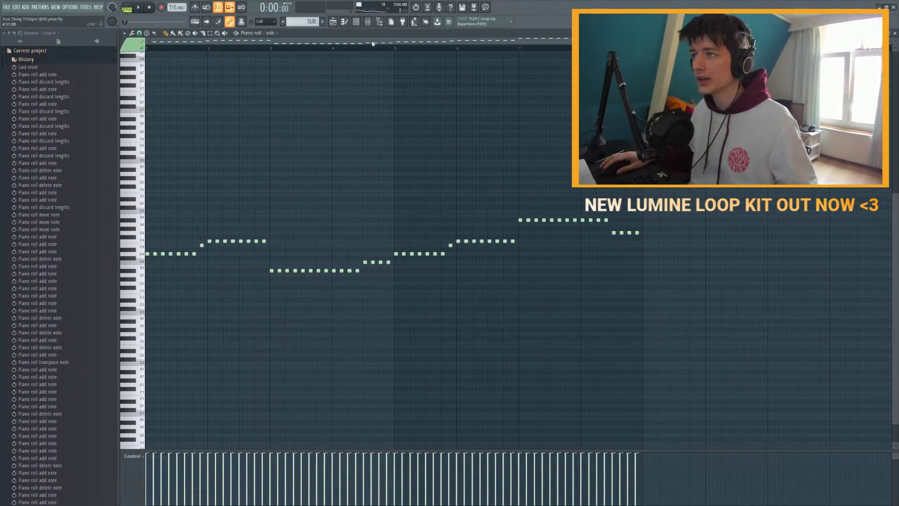
pyautogui.press('F9')
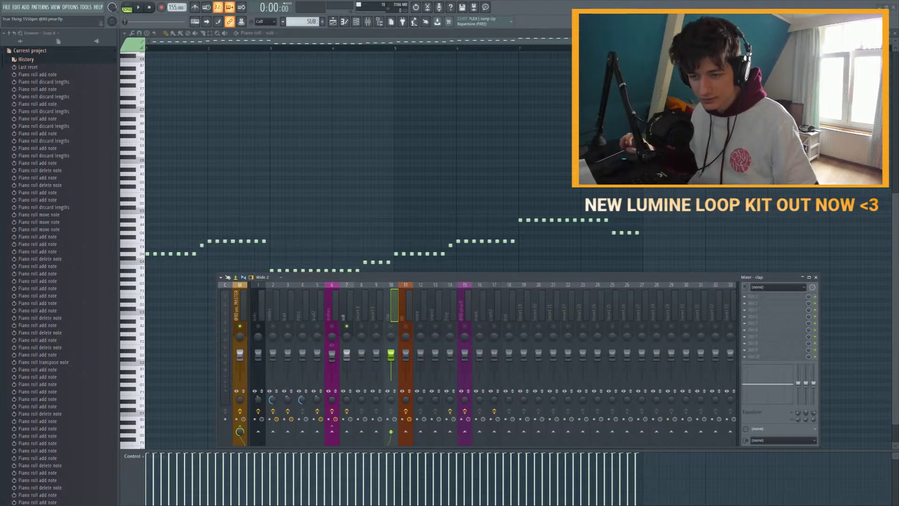
pyautogui.press('F9')
# Step: Select the sub track in the mixer and play back the SUB line to check its level and effects
pyautogui.press('space')
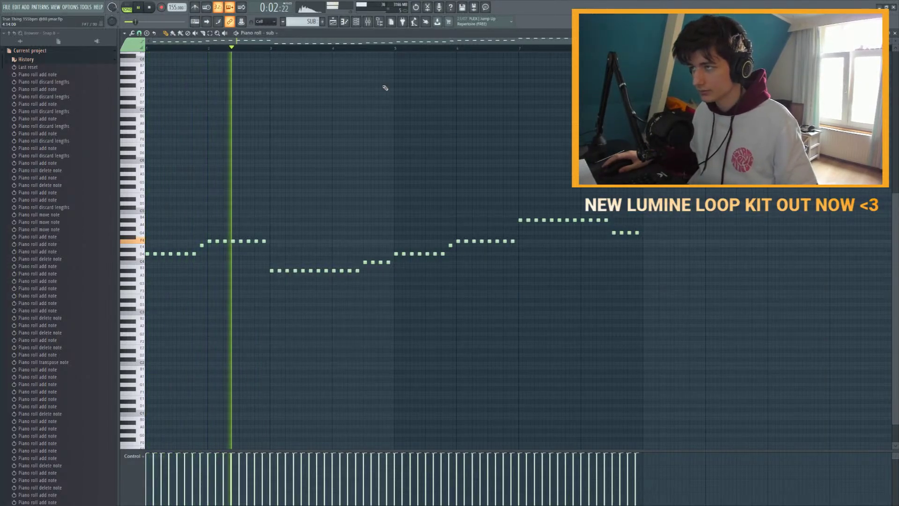
pyautogui.press('space')
pyautogui.press('F9')
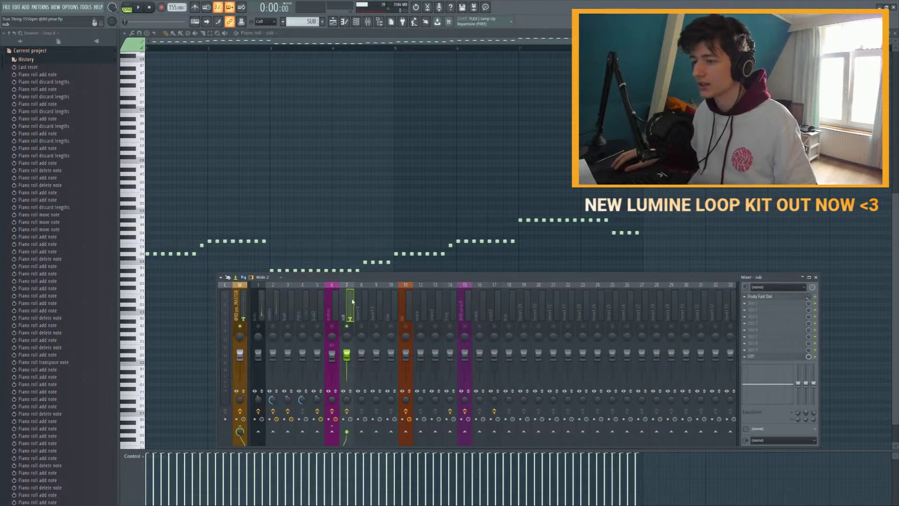
pyautogui.press('space')
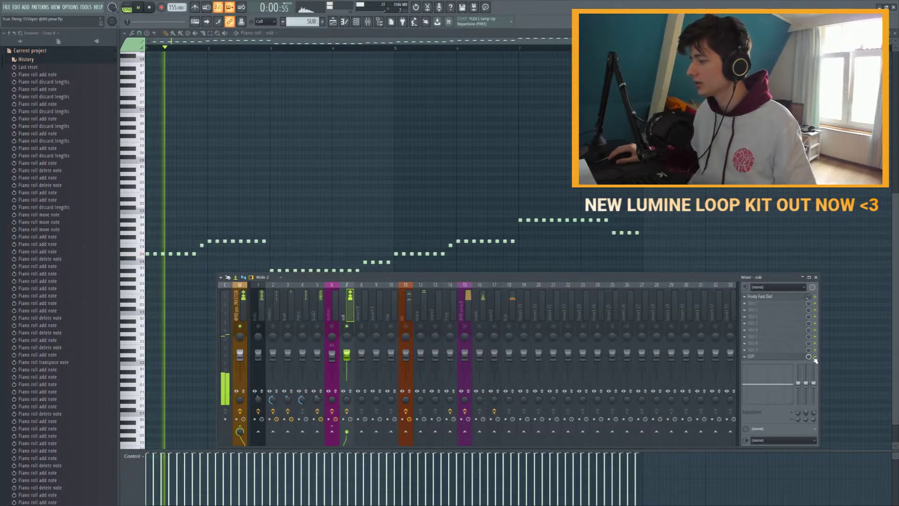
pyautogui.press('space')
# Step: In the playlist, duplicate the Pattern 1 and SUB clips from bar 9 and move the Pattern 3 clip to bar 9
pyautogui.press('F5')
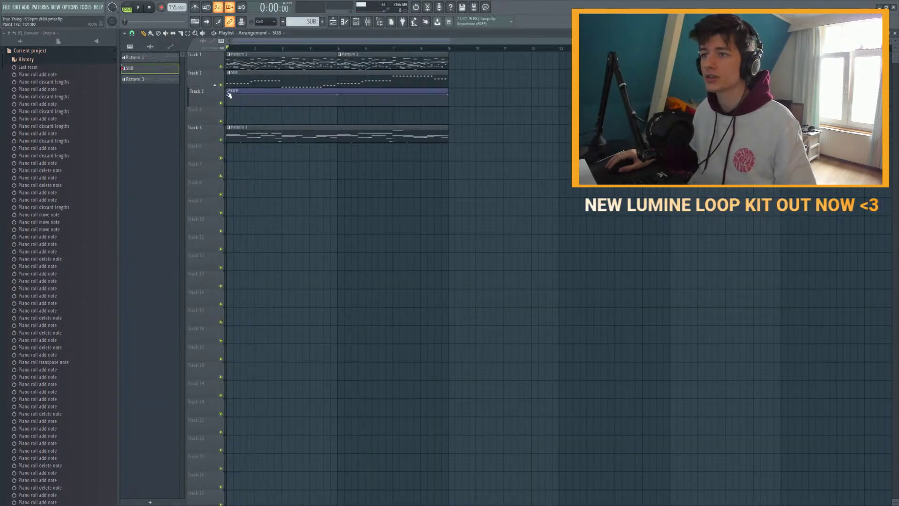
pyautogui.moveTo(243, 105); pyautogui.dragTo(374, 167)
pyautogui.hotkey('ctrl', 'b')
pyautogui.hotkey('ctrl', 'b')
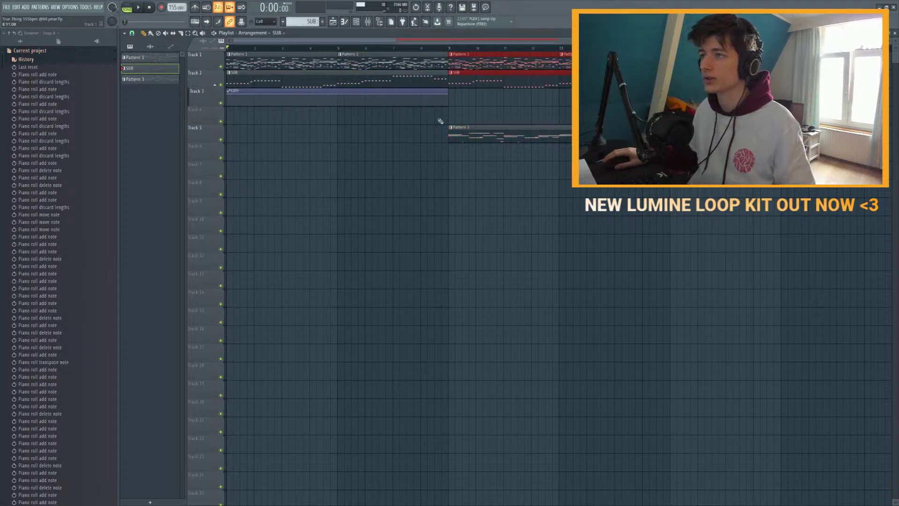
# Step: Lower the start and end points of the Track 3 automation clip to the minimum and start playback
pyautogui.moveTo(231, 92); pyautogui.dragTo(228, 105)
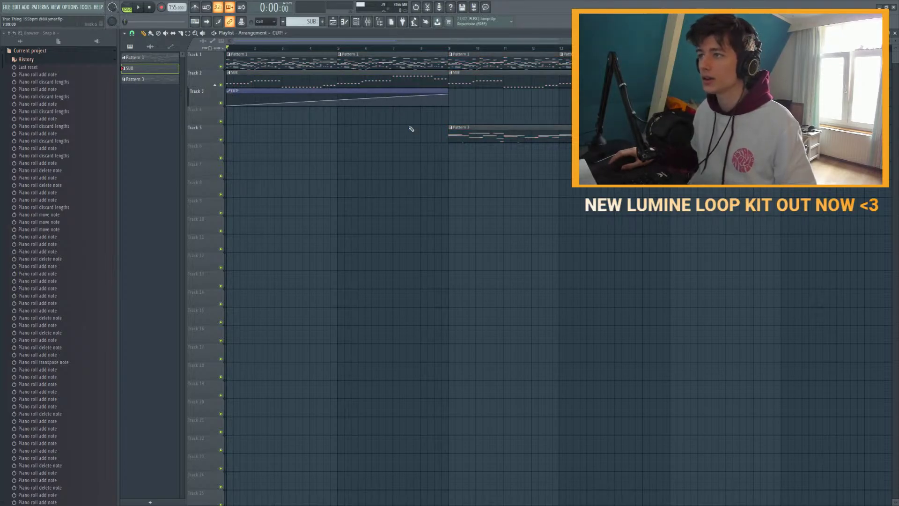
pyautogui.moveTo(445, 92); pyautogui.dragTo(449, 106)
pyautogui.press('space')
pyautogui.keyDown('ctrl'); pyautogui.scroll(-2, 438, 105); pyautogui.keyUp('ctrl')
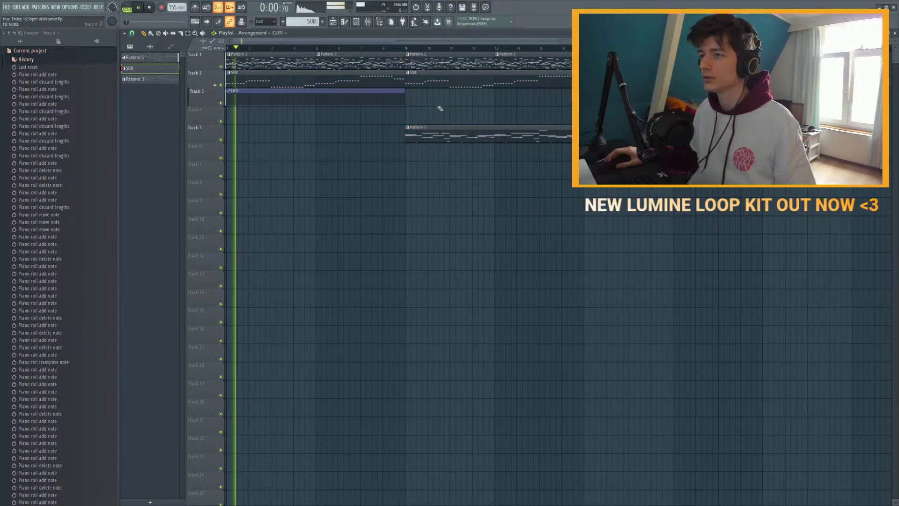
# Step: Re-enable all mixer tracks during playback, return to the SUB pattern's piano roll and stop playback
pyautogui.click(373, 24)
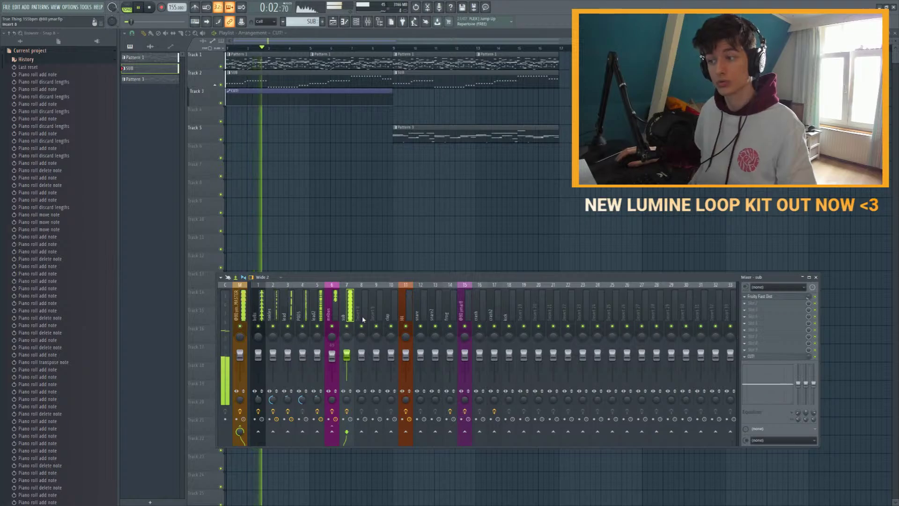
pyautogui.press('F9')
pyautogui.click(356, 22)
pyautogui.press('F7')
pyautogui.press('space')
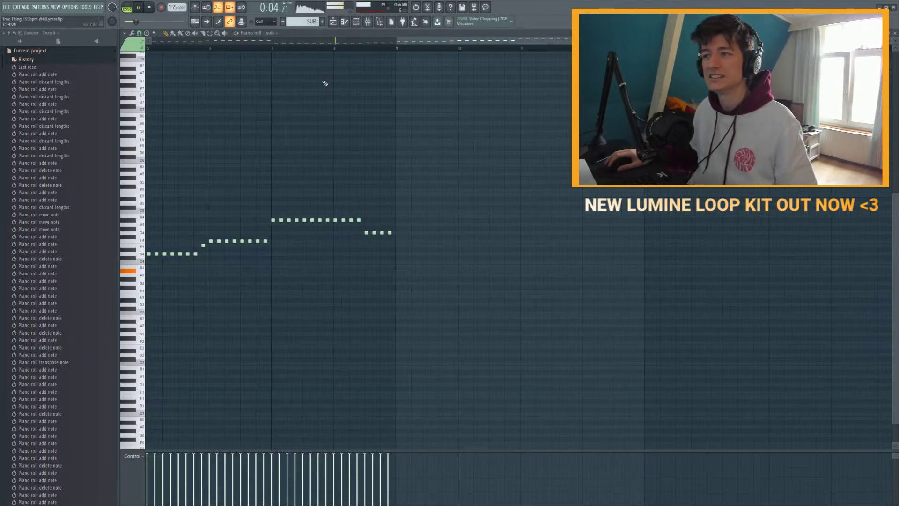
# Step: Raise the SUB pattern's long run of low notes from bar 3 and the four notes ending bar 4 one octave
pyautogui.moveTo(227, 257); pyautogui.dragTo(361, 286)
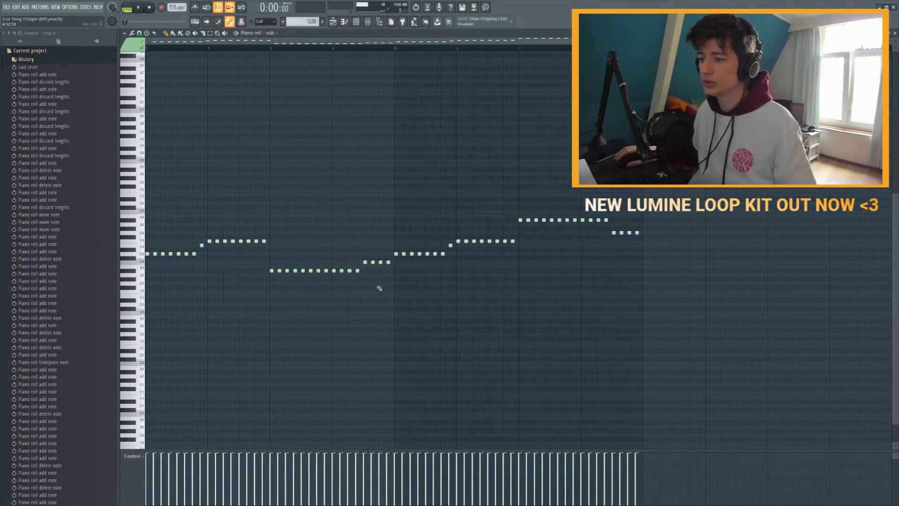
pyautogui.hotkey('ctrl', 'Up')
pyautogui.hotkey('ctrl', 'd')
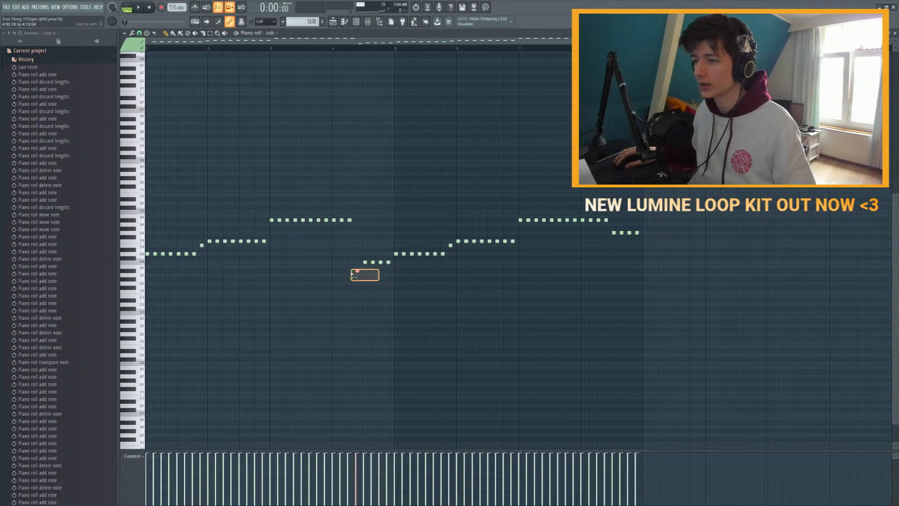
pyautogui.moveTo(350, 253); pyautogui.dragTo(610, 311)
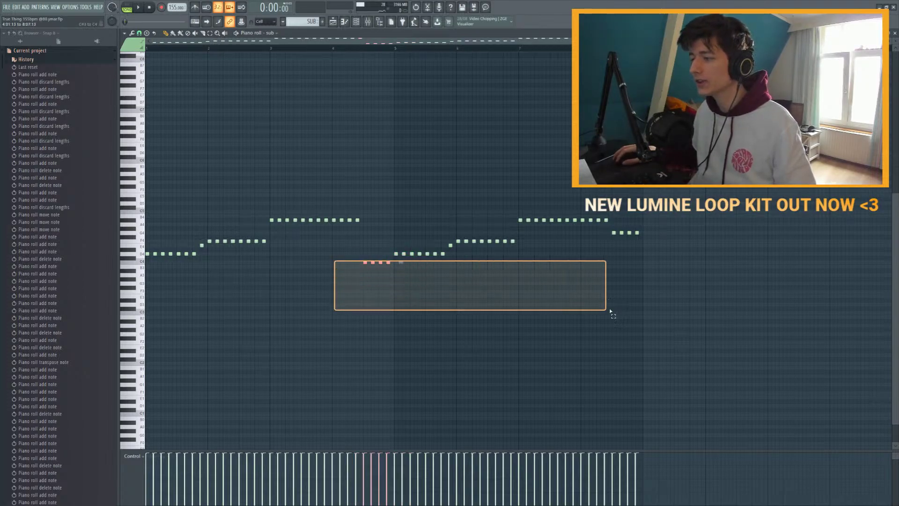
pyautogui.hotkey('ctrl', 'Up')
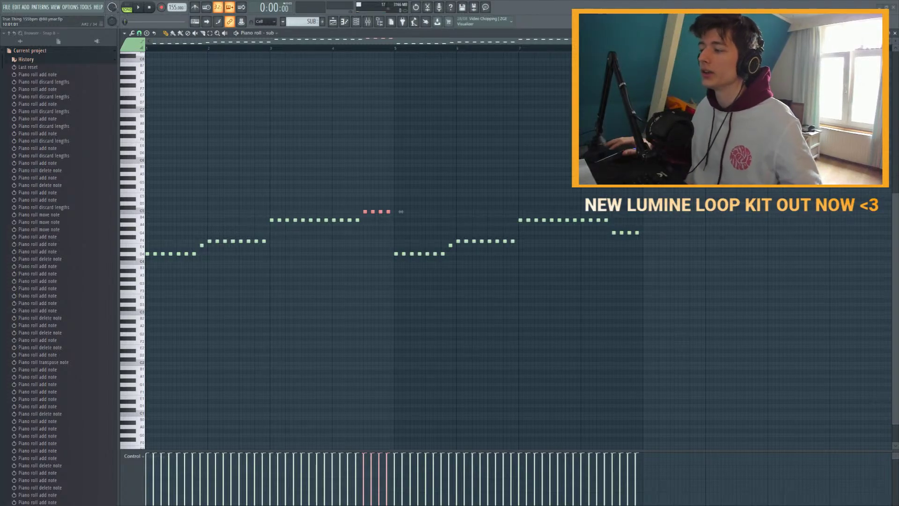
# Step: Play the edited SUB line briefly, stop playback and check the sub track in the mixer
pyautogui.press('space')
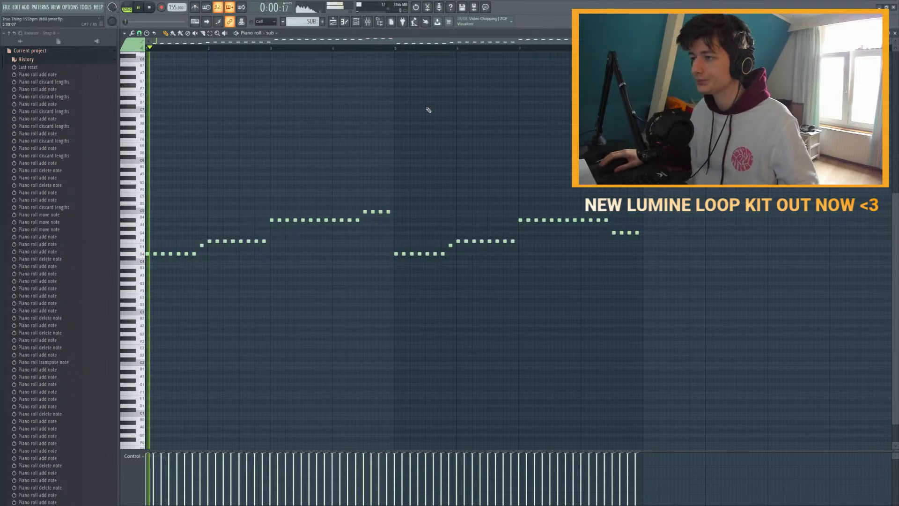
pyautogui.press('space')
pyautogui.press('F9')
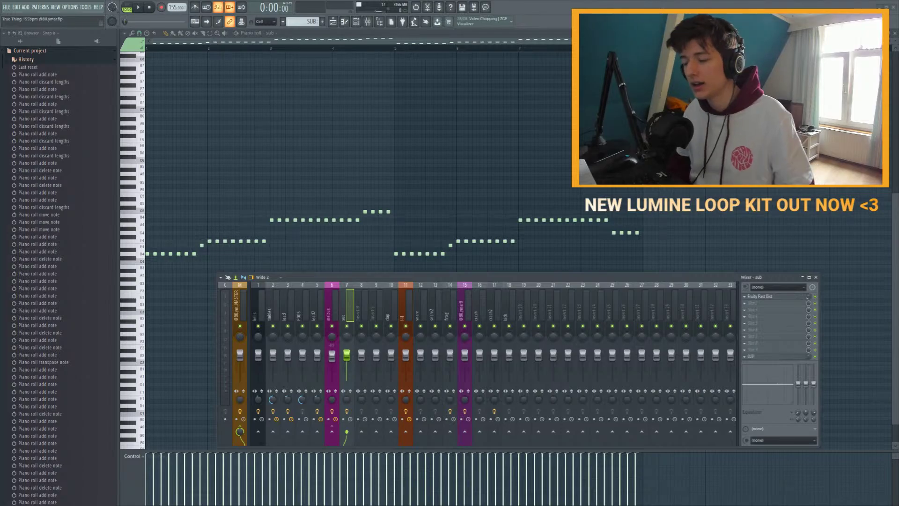
pyautogui.press('F9')
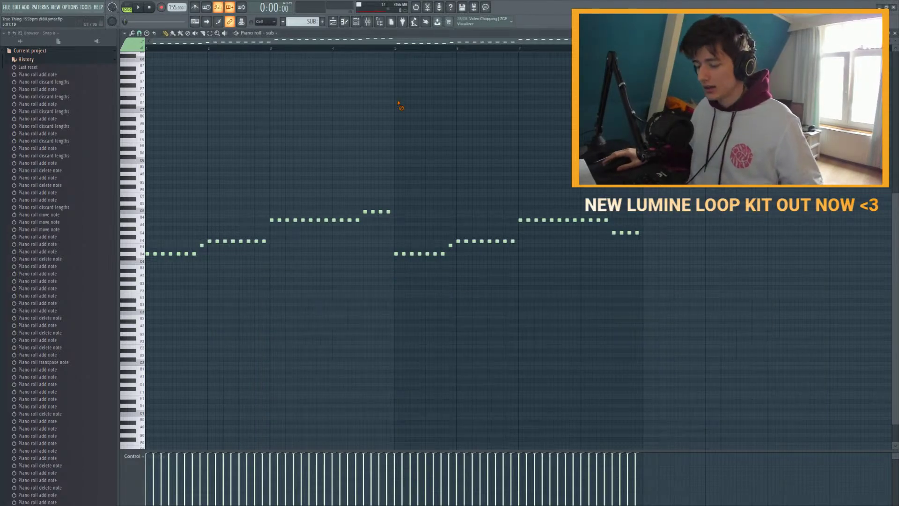
# Step: Play the arrangement from the start and check the sub and melody bus tracks in the mixer and channel rack
pyautogui.click(368, 22)
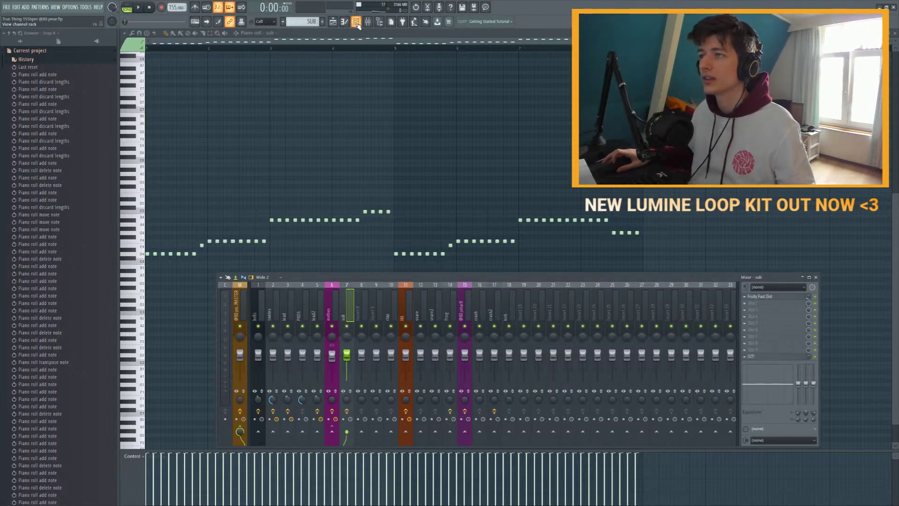
pyautogui.press('F6')
pyautogui.press('F5')
pyautogui.press('F6')
pyautogui.press('F5')
pyautogui.press('space')
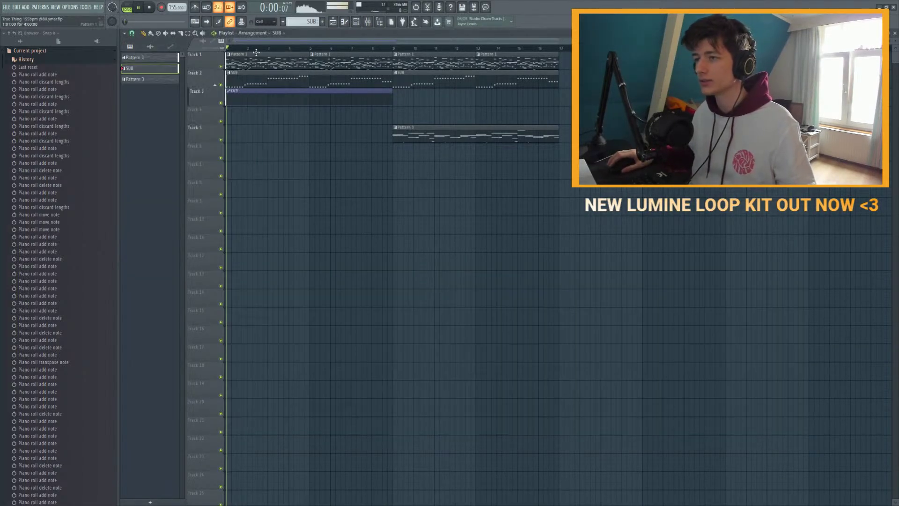
pyautogui.press('F9')
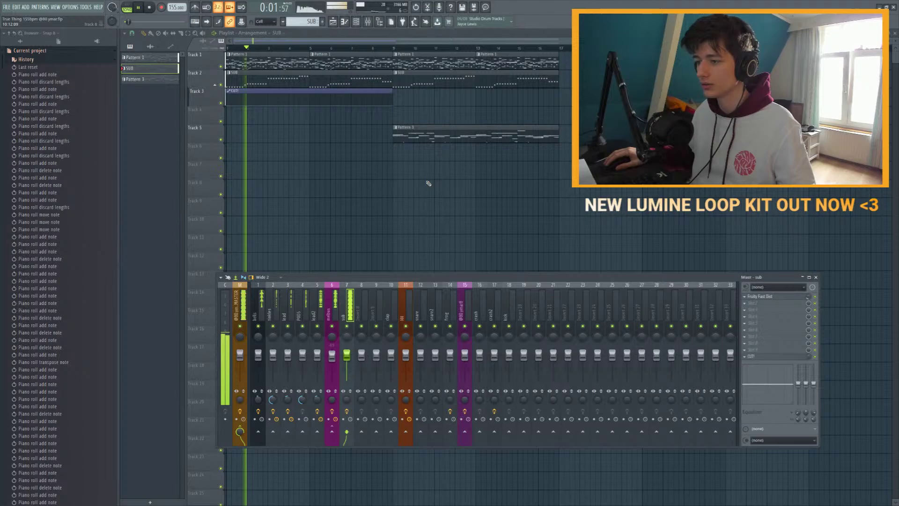
pyautogui.click(332, 305)
pyautogui.press('F6')
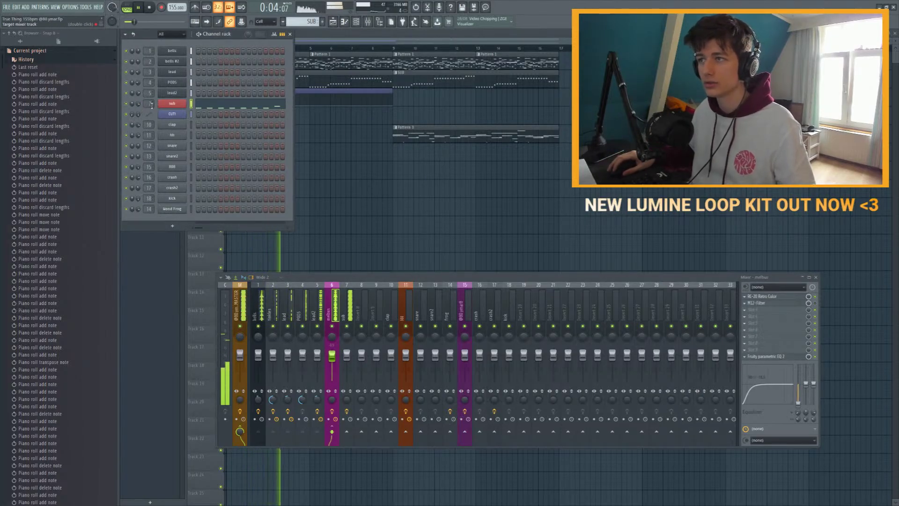
# Step: Try the whole SUB line one octave lower during playback and raise it back an octave
pyautogui.press('F12')
pyautogui.press('F7')
pyautogui.scroll(3, 322, 87)
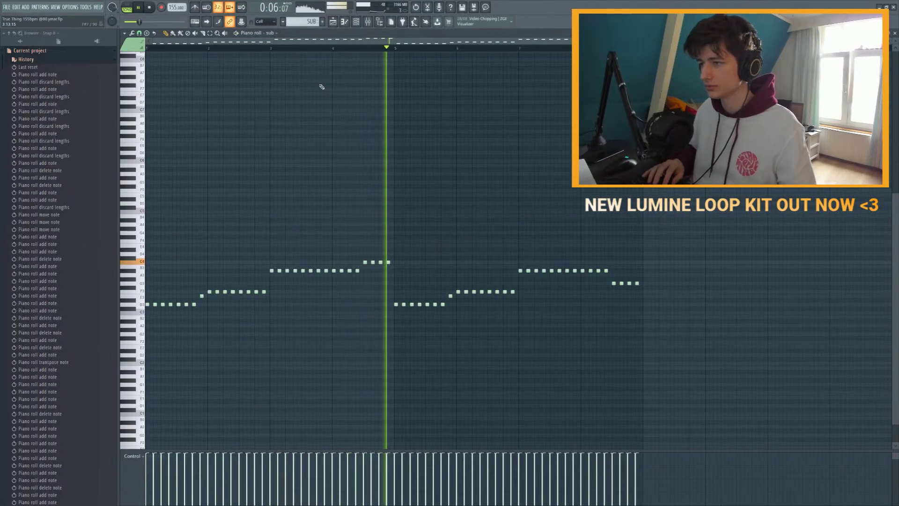
pyautogui.press('space')
pyautogui.press('space')
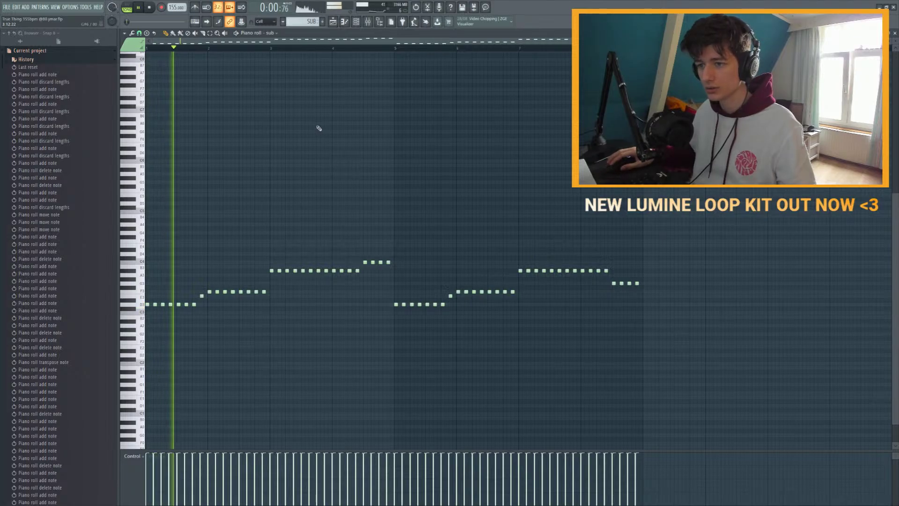
pyautogui.hotkey('ctrl', 'Up')
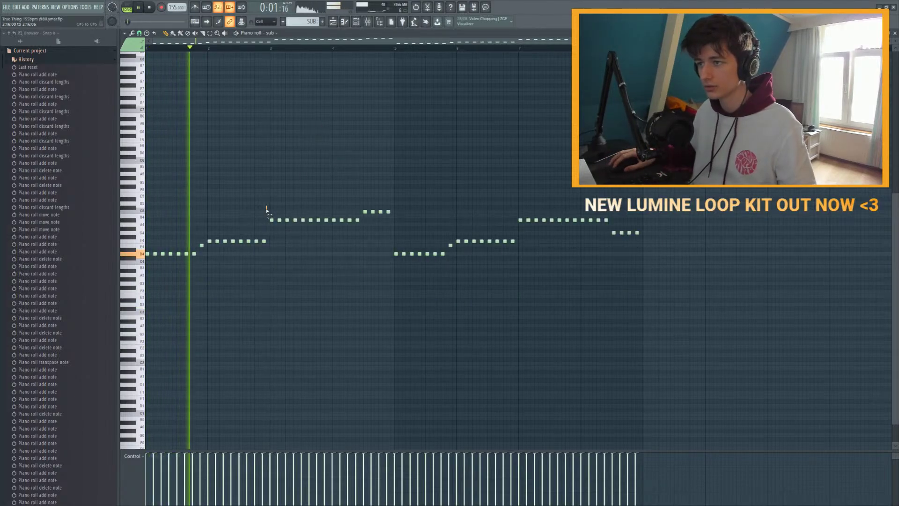
# Step: Lower all SUB notes in bars 3 and 4 by one octave
pyautogui.moveTo(265, 207); pyautogui.dragTo(395, 217)
pyautogui.hotkey('ctrl', 'Down')
pyautogui.click(398, 221)
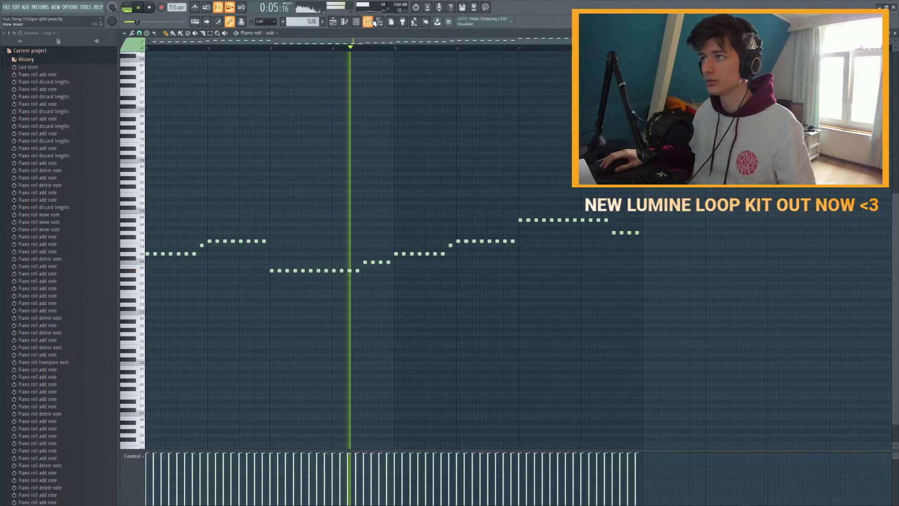
# Step: Listen to the revised SUB line with the drums while inspecting the melody bus and sub tracks in the mixer, ending in the playlist
pyautogui.press('F9')
pyautogui.press('F6')
pyautogui.moveTo(142, 103); pyautogui.dragTo(142, 114)
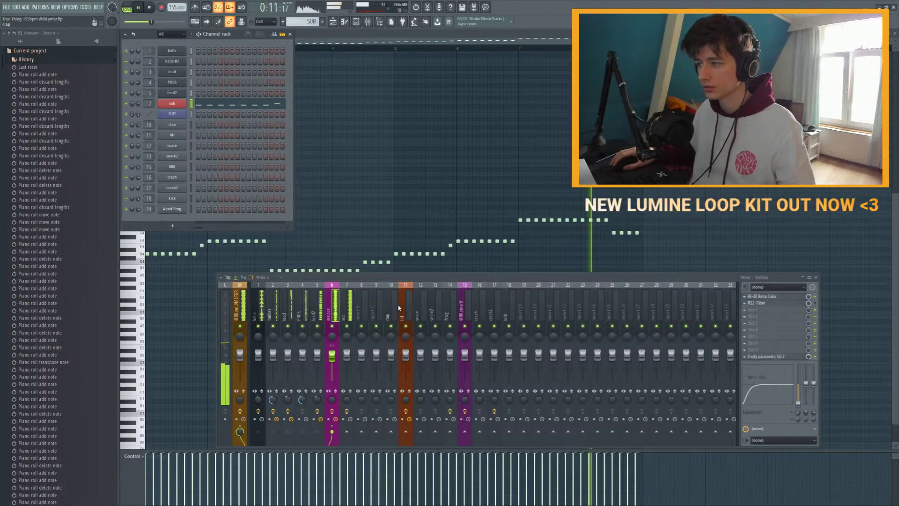
pyautogui.click(333, 304)
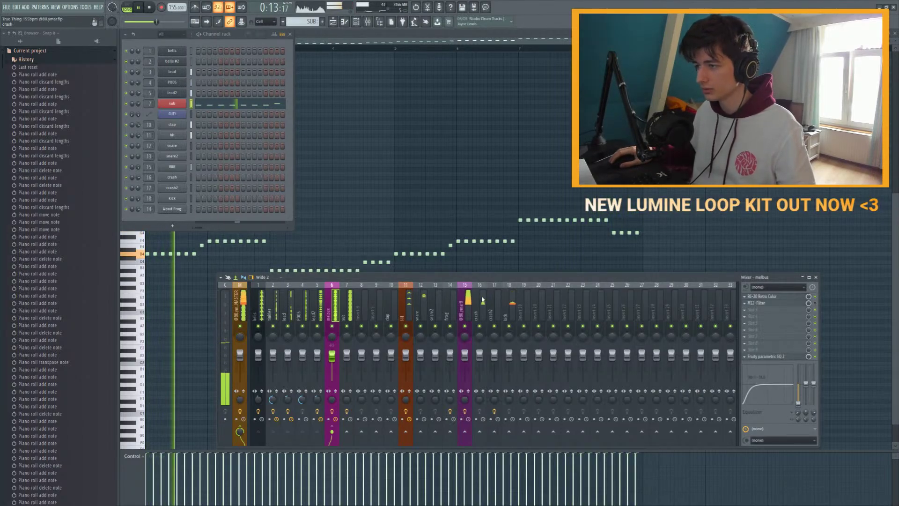
pyautogui.click(349, 305)
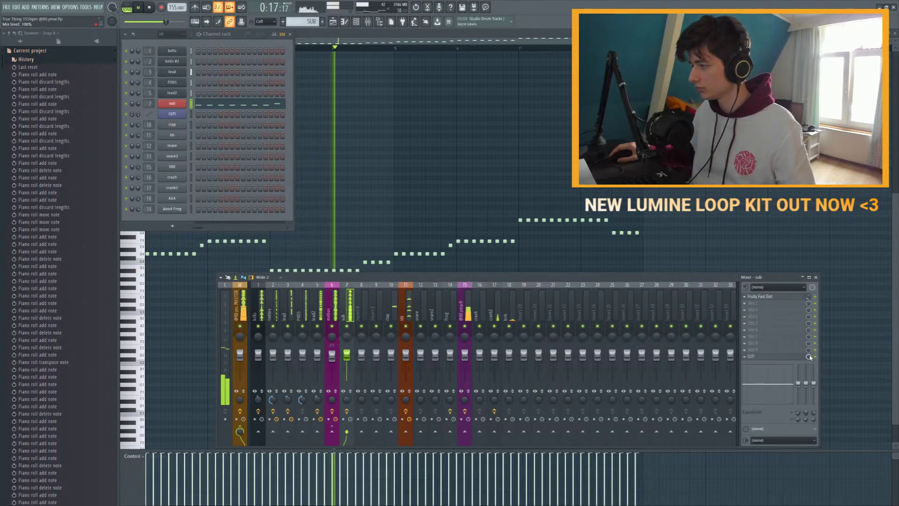
pyautogui.click(396, 60)
pyautogui.click(333, 22)
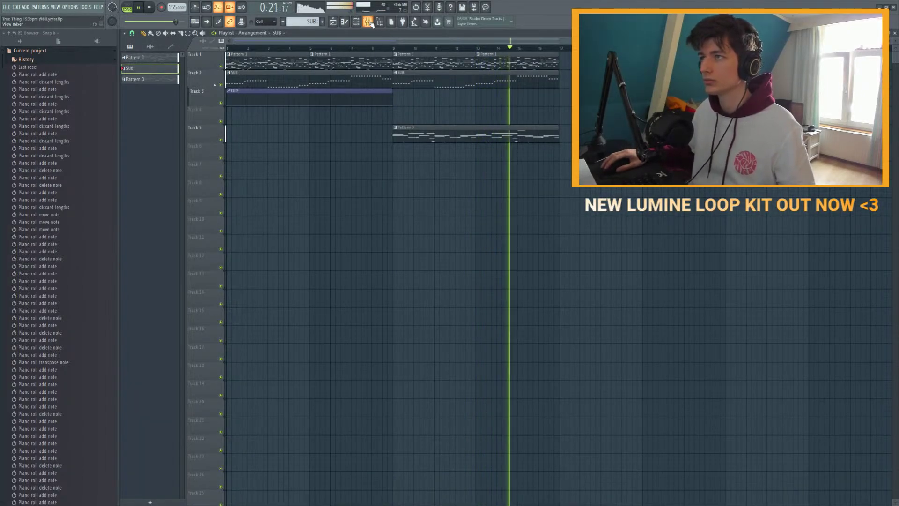
# Step: Solo the melody bus briefly during playback, restore the other mixer tracks and stop playback
pyautogui.press('F9')
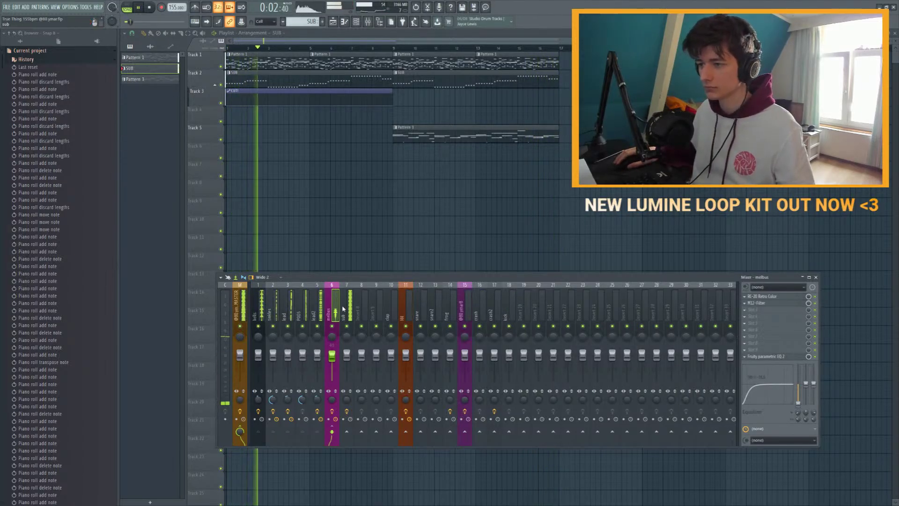
pyautogui.rightClick(332, 326)
pyautogui.rightClick(335, 326)
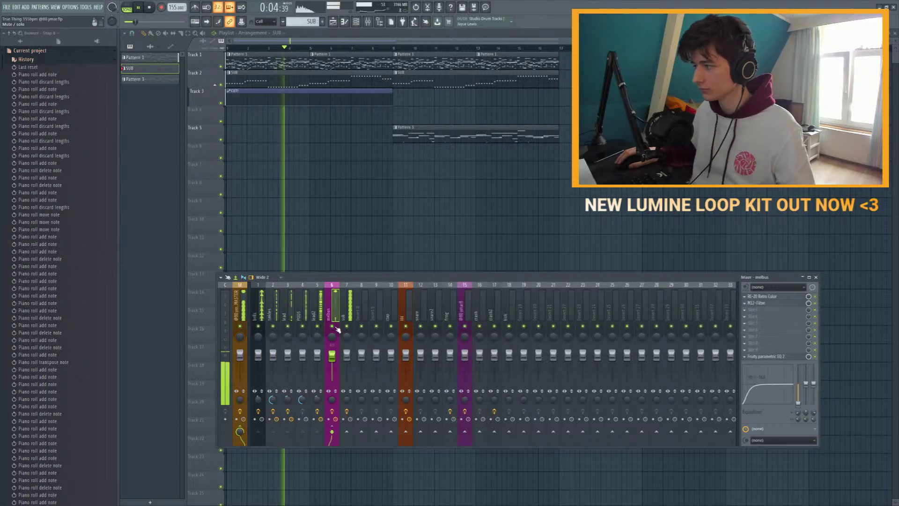
pyautogui.press('space')
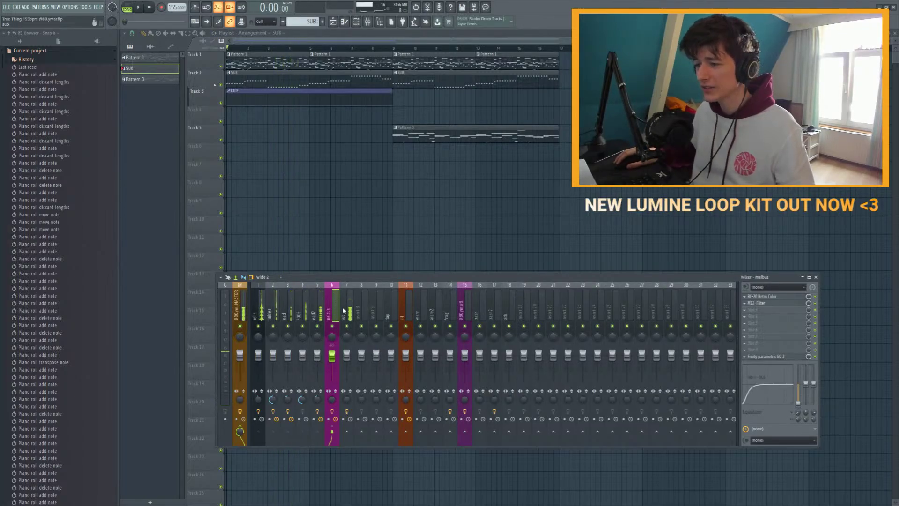
# Step: Replay the opening bars while reviewing the channel rack, mixer and playlist, and return to the SUB piano roll
pyautogui.click(367, 21)
pyautogui.press('space')
pyautogui.click(356, 21)
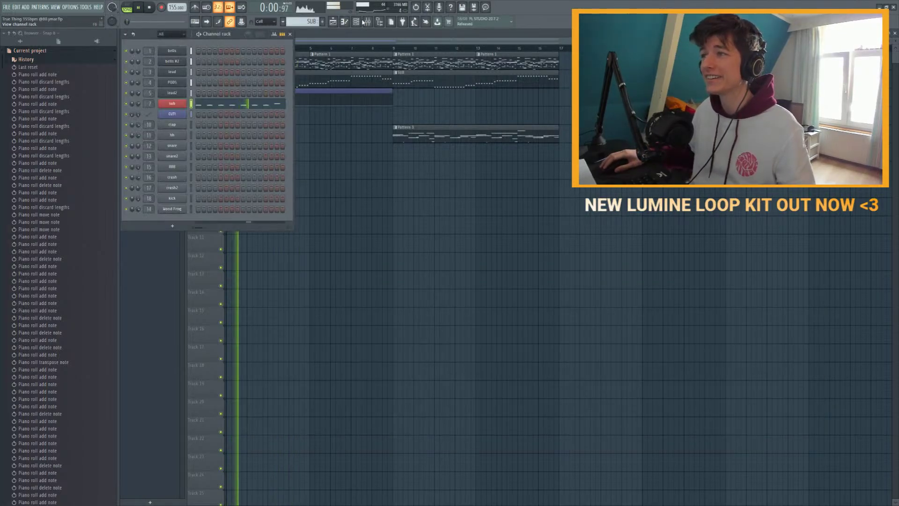
pyautogui.click(368, 21)
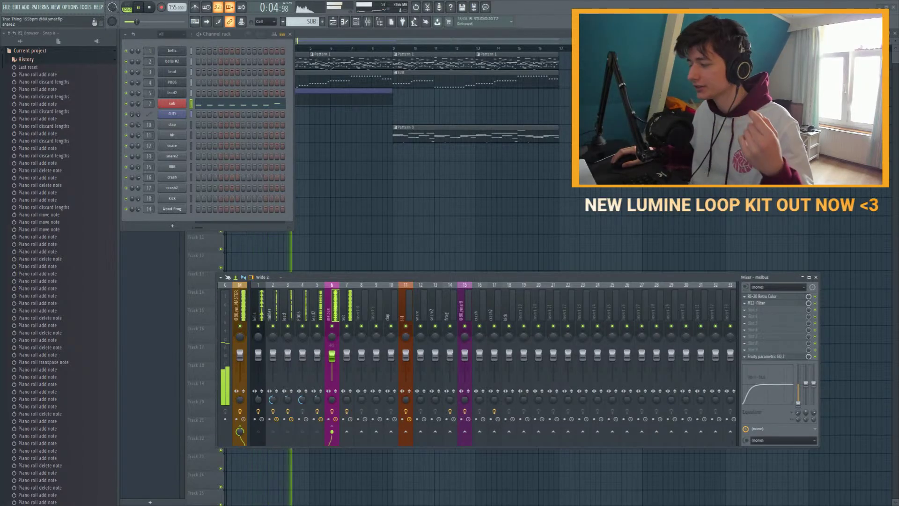
pyautogui.click(366, 33)
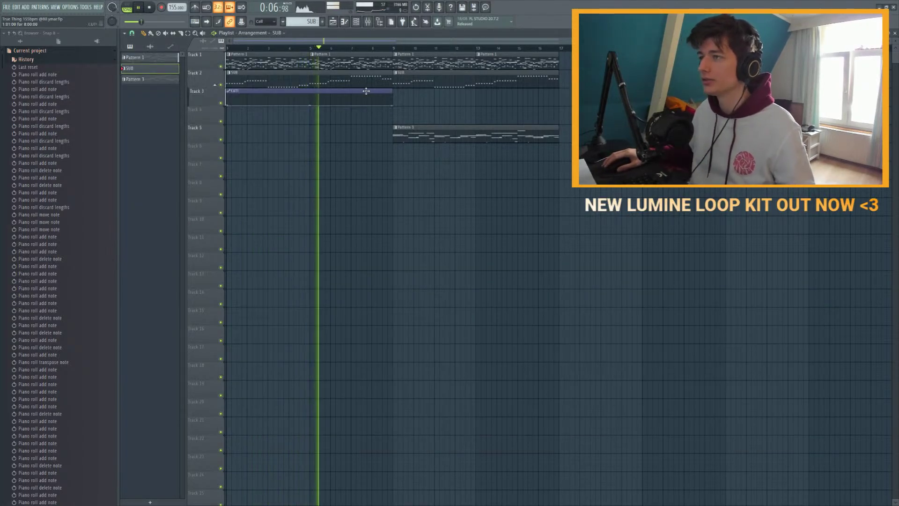
pyautogui.press('F7')
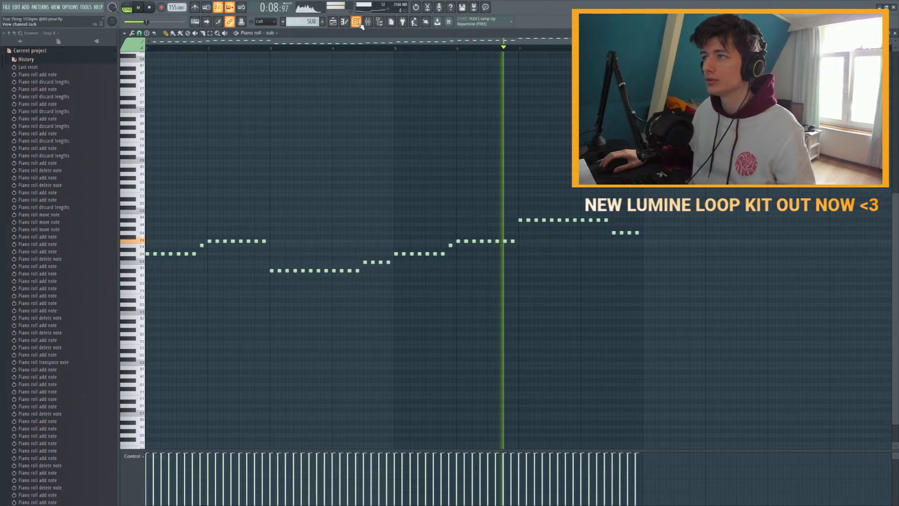
# Step: Try a second Fruity parametric EQ 2 with the 20Hz - 18kHz cut preset on the melody bus and remove it
pyautogui.press('F9')
pyautogui.press('space')
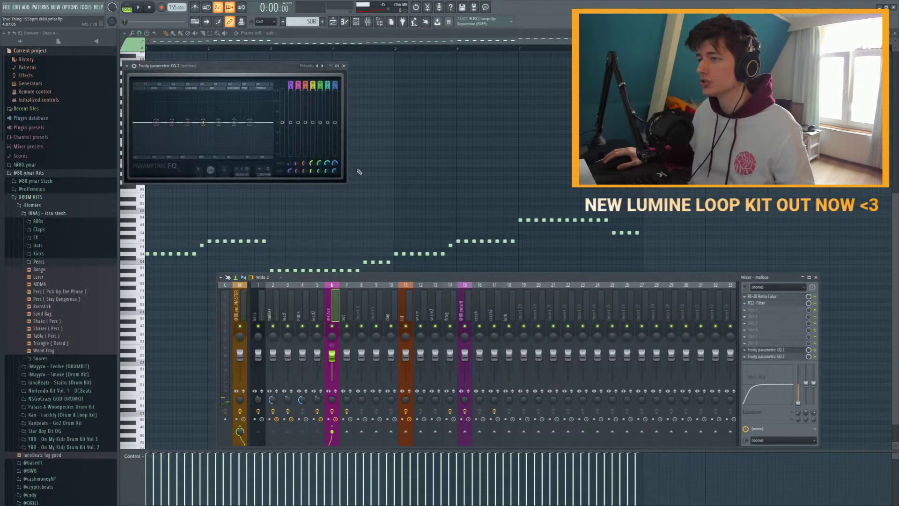
pyautogui.click(322, 65)
pyautogui.press('space')
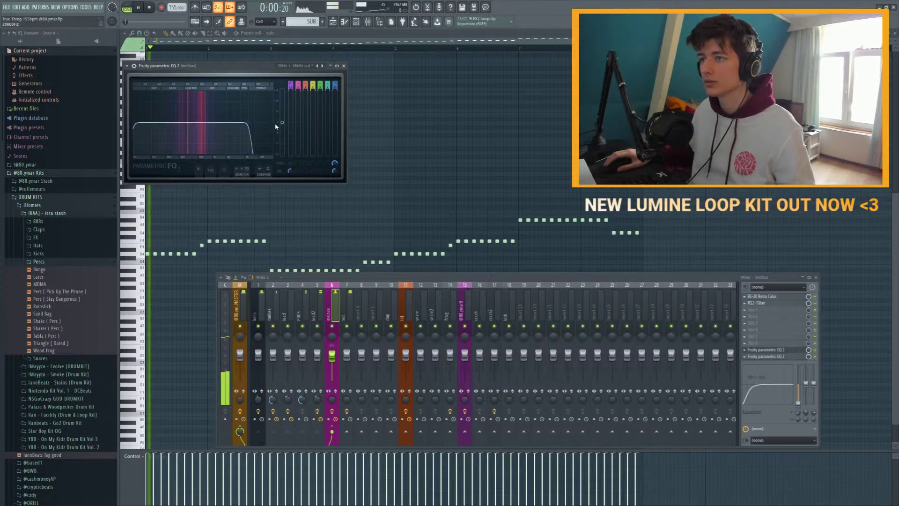
pyautogui.moveTo(267, 122)
pyautogui.mouseDown()
pyautogui.moveTo(229, 126)
pyautogui.moveTo(252, 126)
pyautogui.mouseUp()
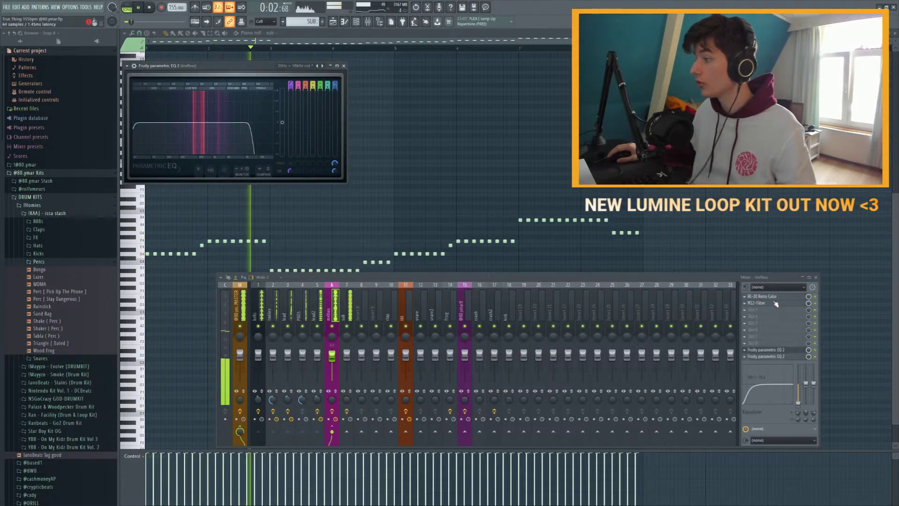
pyautogui.click(747, 349)
pyautogui.press('space')
# Step: Add Fruity parametric EQ 2 to the sub track with the 20Hz - 18kHz cut preset and start playback
pyautogui.click(349, 314)
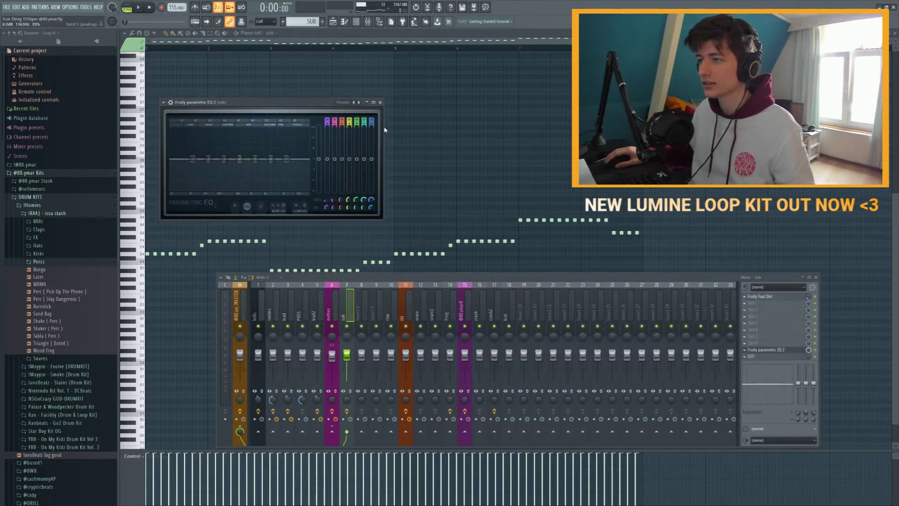
pyautogui.click(359, 102)
pyautogui.press('space')
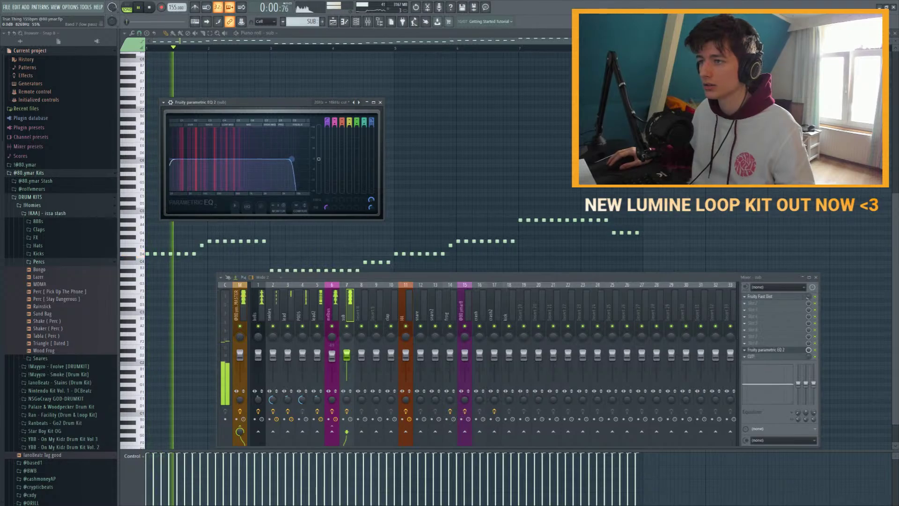
pyautogui.click(380, 102)
pyautogui.press('F9')
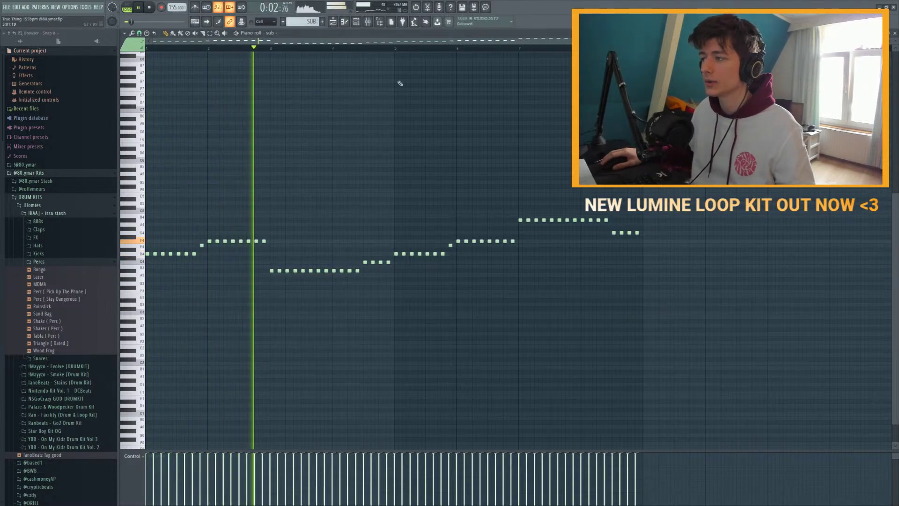
# Step: Listen to the equalized sub, stop playback in the playlist and collapse the DRUM KITS folder in the browser
pyautogui.press('F6')
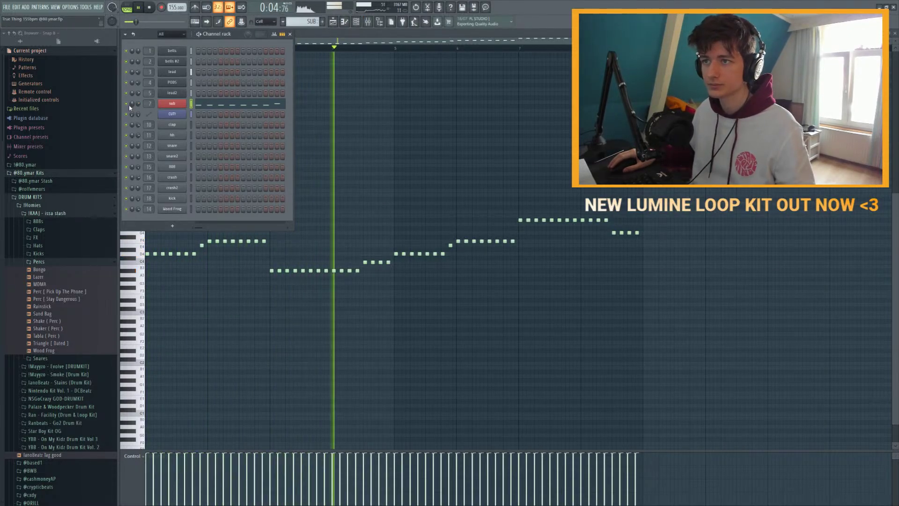
pyautogui.press('F9')
pyautogui.press('F9')
pyautogui.press('F6')
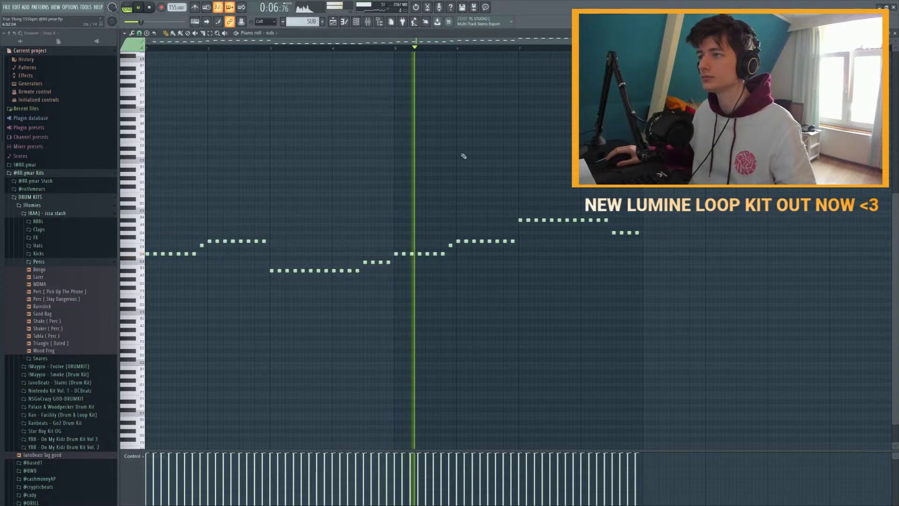
pyautogui.press('F5')
pyautogui.press('space')
pyautogui.click(61, 197)
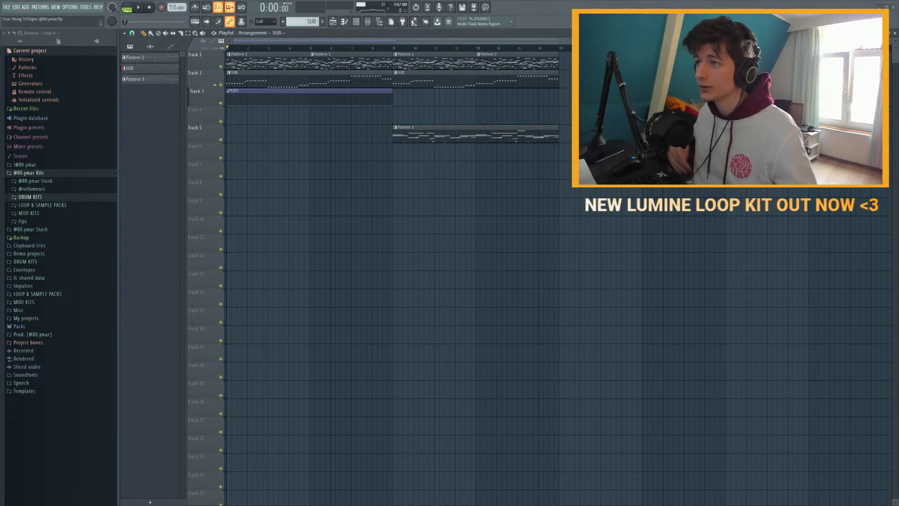
# Step: Try the SUB line two octaves higher during playback, return it to its previous octave and stop playback
pyautogui.doubleClick(311, 81)
pyautogui.press('space')
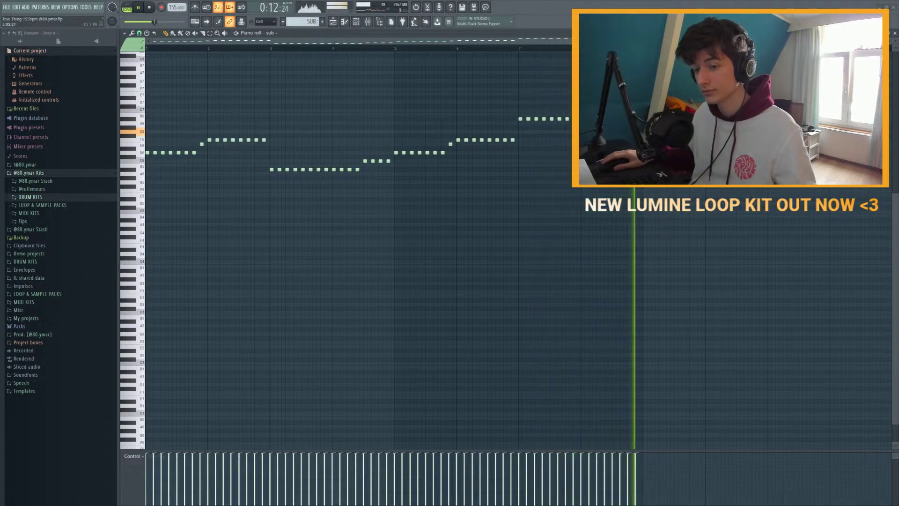
pyautogui.hotkey('ctrl', 'Down')
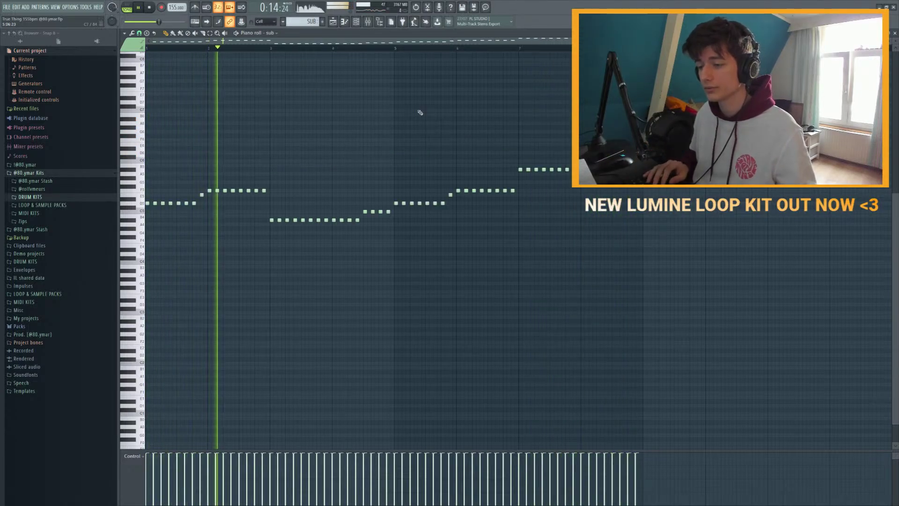
pyautogui.hotkey('ctrl', 'Down')
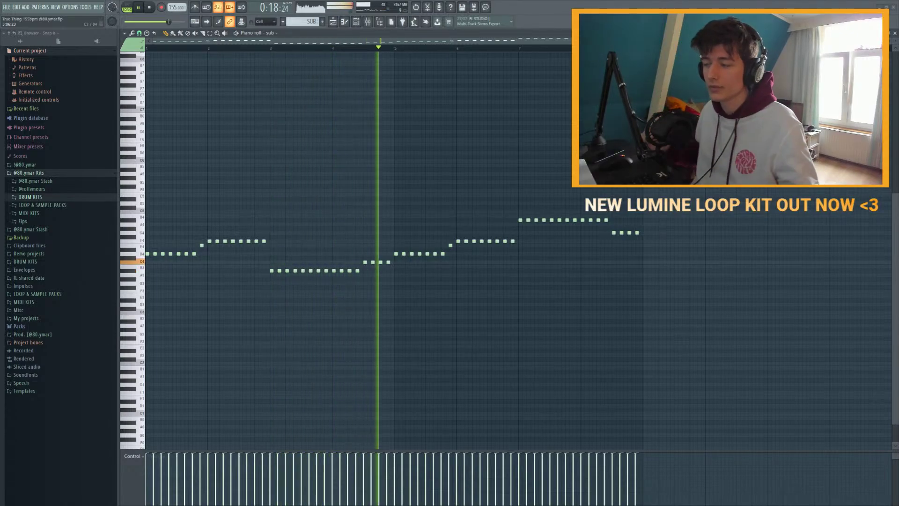
pyautogui.press('space')
# Step: Check the sub and melody bus effect chains in the mixer and restart the arrangement from the playlist
pyautogui.press('F9')
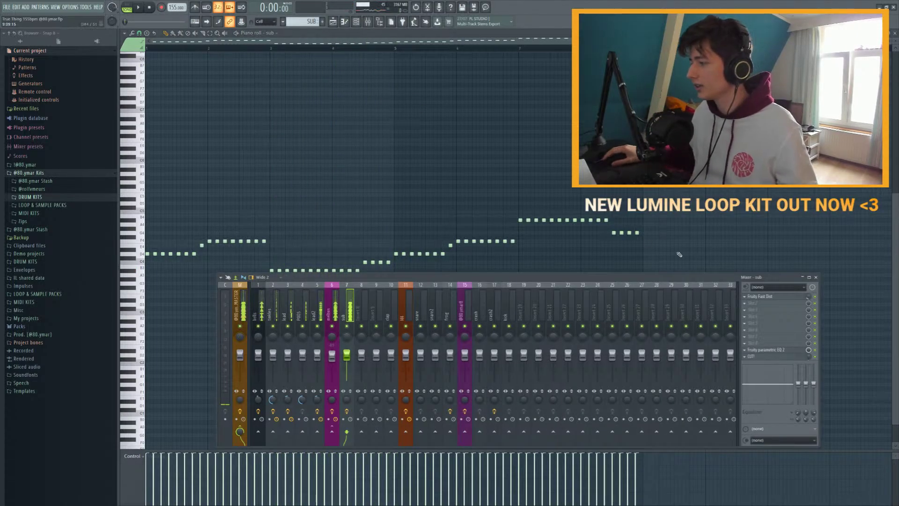
pyautogui.press('F9')
pyautogui.press('F7')
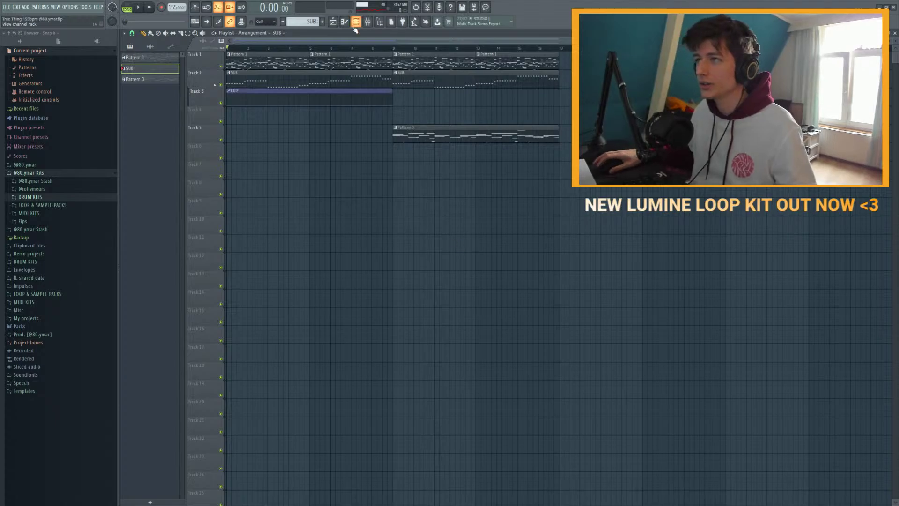
pyautogui.press('F6')
pyautogui.press('F9')
pyautogui.click(335, 312)
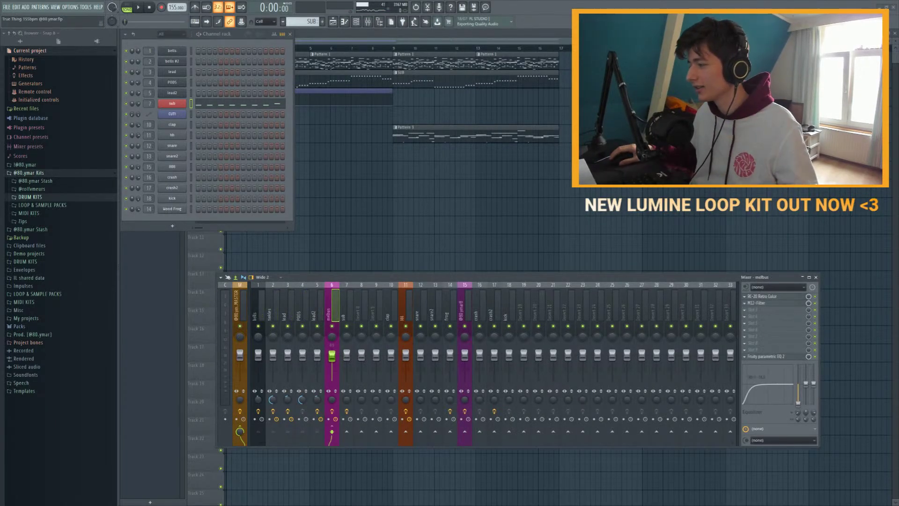
pyautogui.press('F6')
pyautogui.press('F9')
pyautogui.press('space')
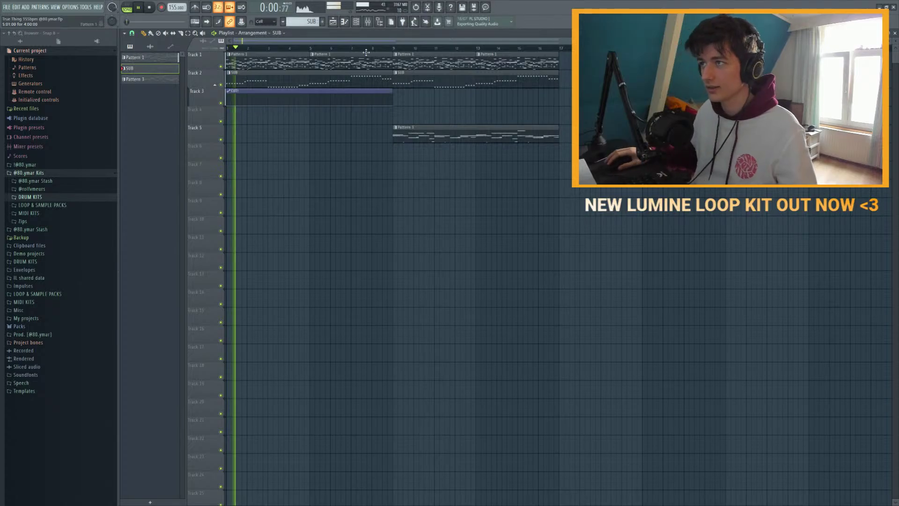
# Step: Extend the CUT! automation clip on track 3 to bar 17 and listen to the opening of the arrangement
pyautogui.press('F9')
pyautogui.press('F9')
pyautogui.moveTo(392, 90); pyautogui.dragTo(564, 90)
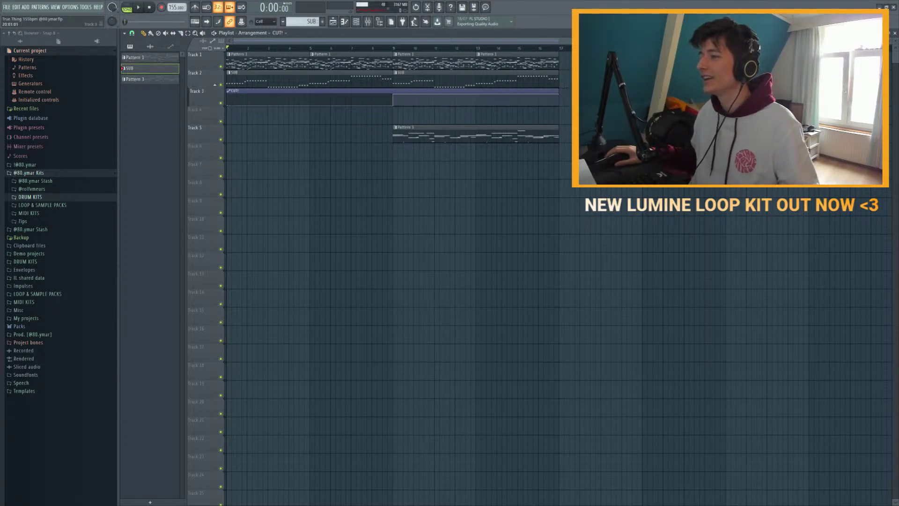
pyautogui.press('space')
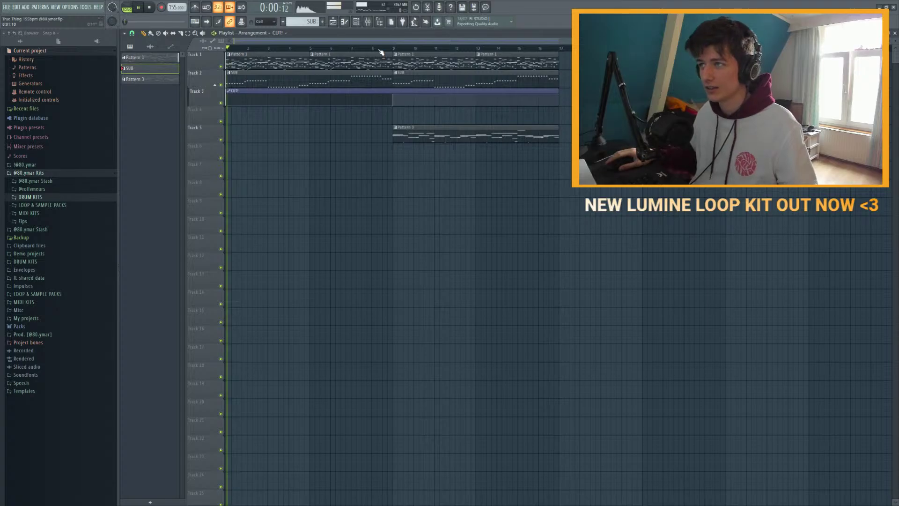
pyautogui.press('F9')
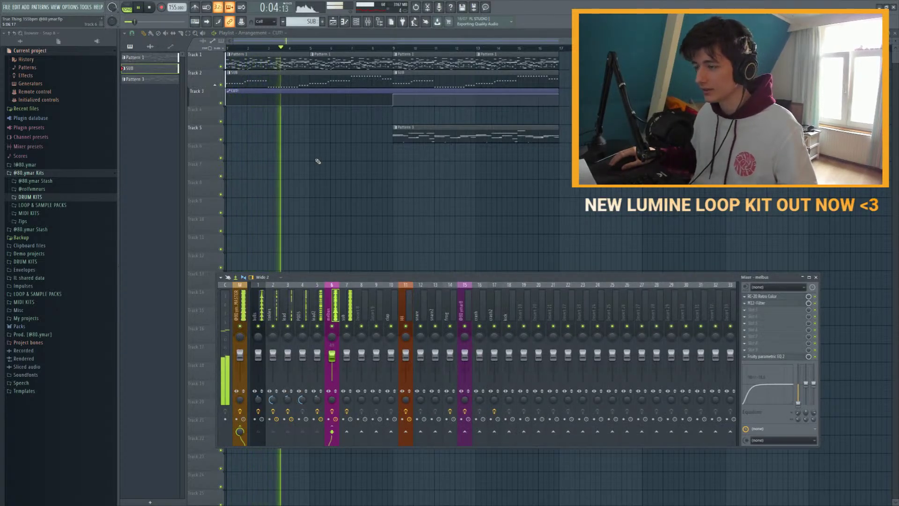
pyautogui.press('F9')
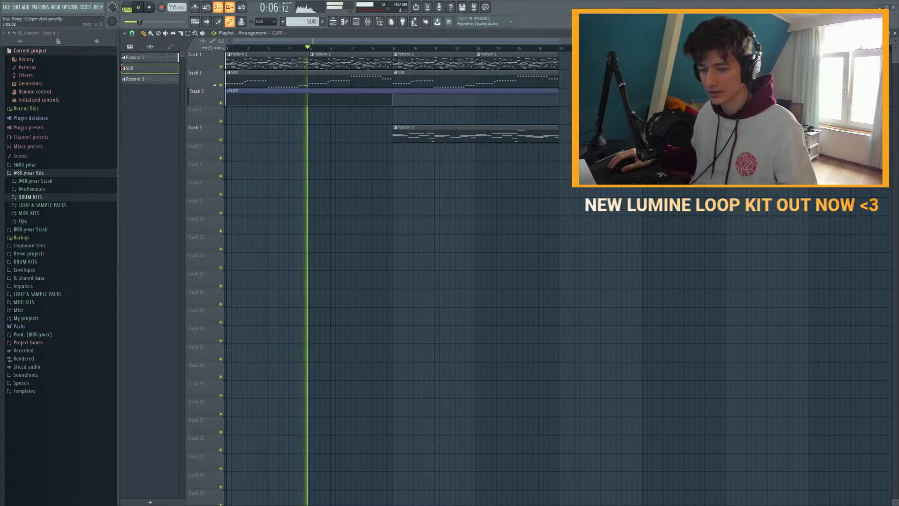
pyautogui.press('space')
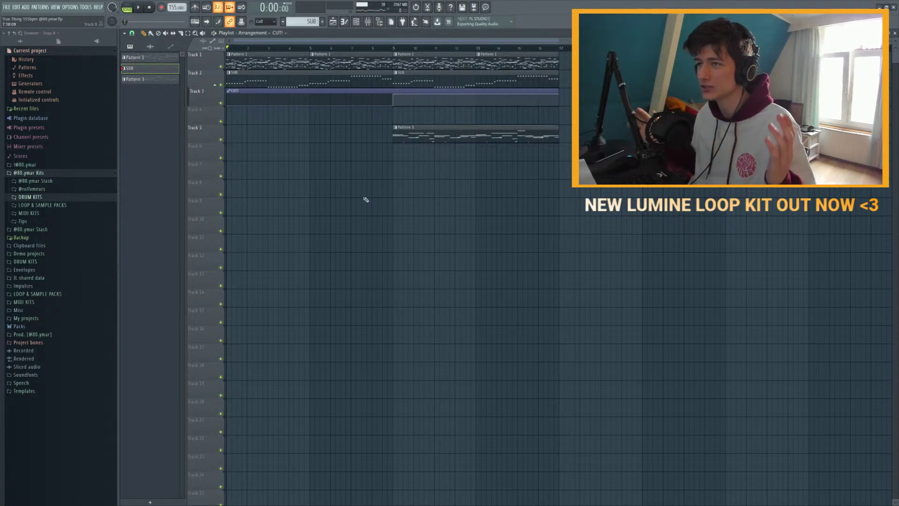
# Step: Isolate the melody bus and its source tracks 1 to 5 in the mixer, muting all other tracks
pyautogui.click(230, 78)
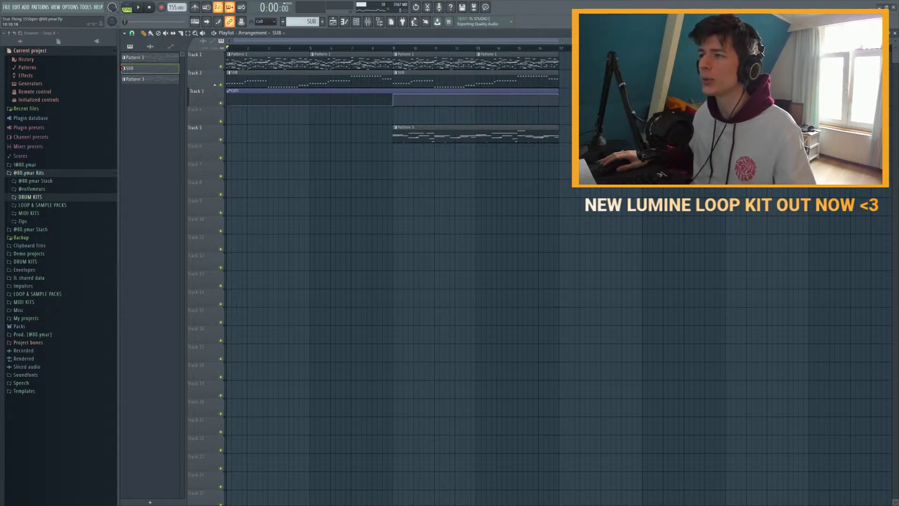
pyautogui.press('F9')
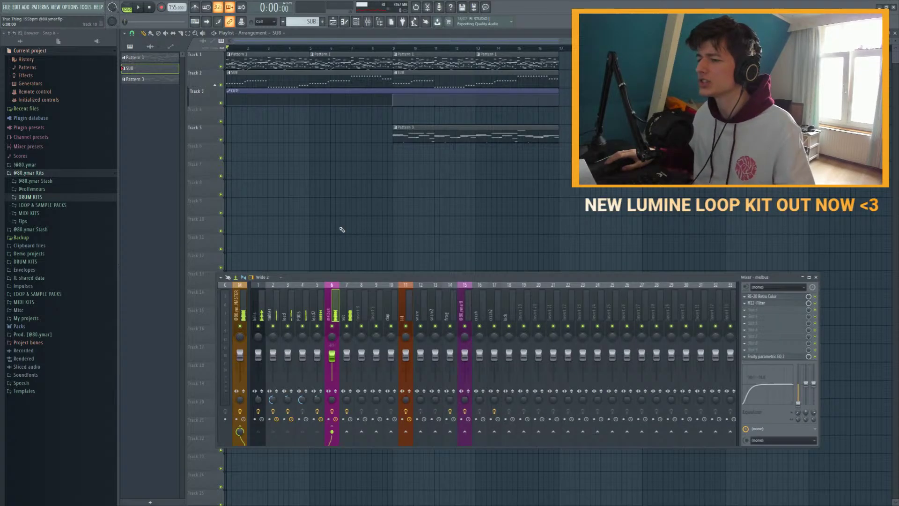
pyautogui.rightClick(336, 328)
pyautogui.moveTo(318, 326); pyautogui.dragTo(272, 326)
pyautogui.hscroll(2, 234, 318)
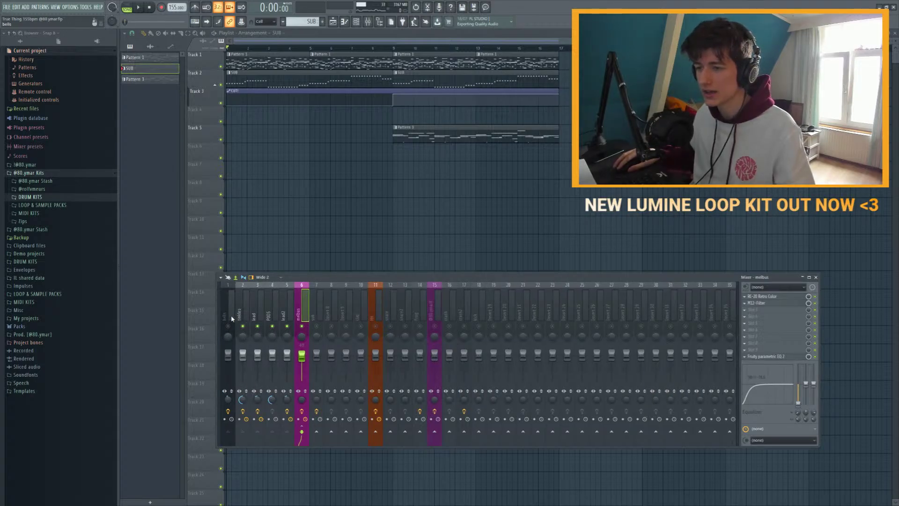
pyautogui.hscroll(-2, 222, 312)
pyautogui.click(258, 326)
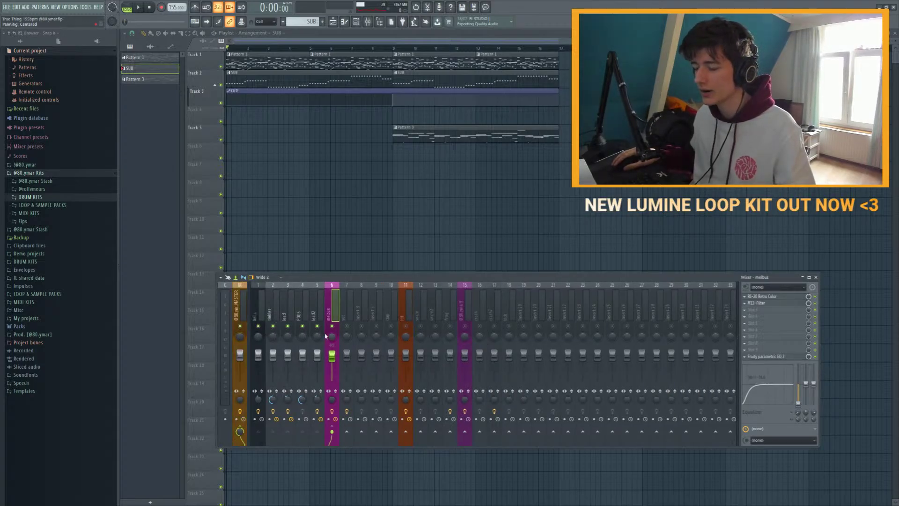
# Step: Listen to the isolated melody group, compare it with the soloed sub track and stop playback
pyautogui.press('space')
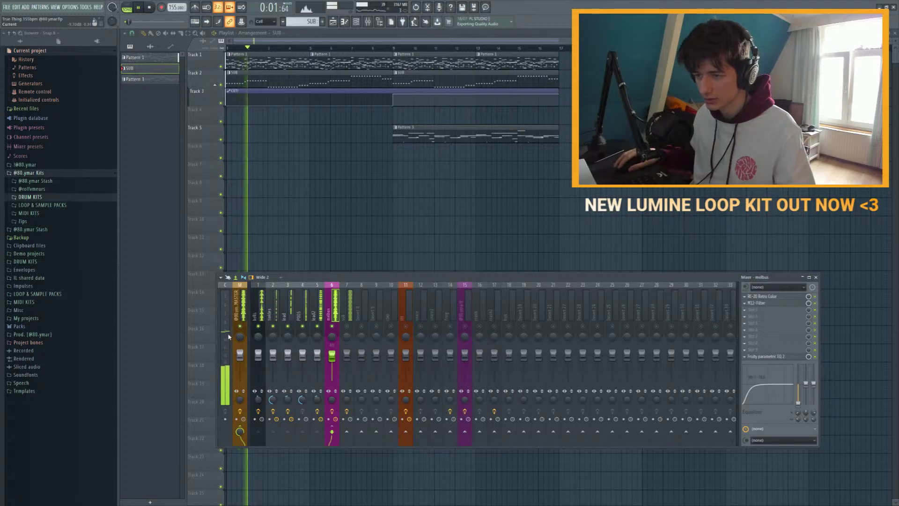
pyautogui.press('space')
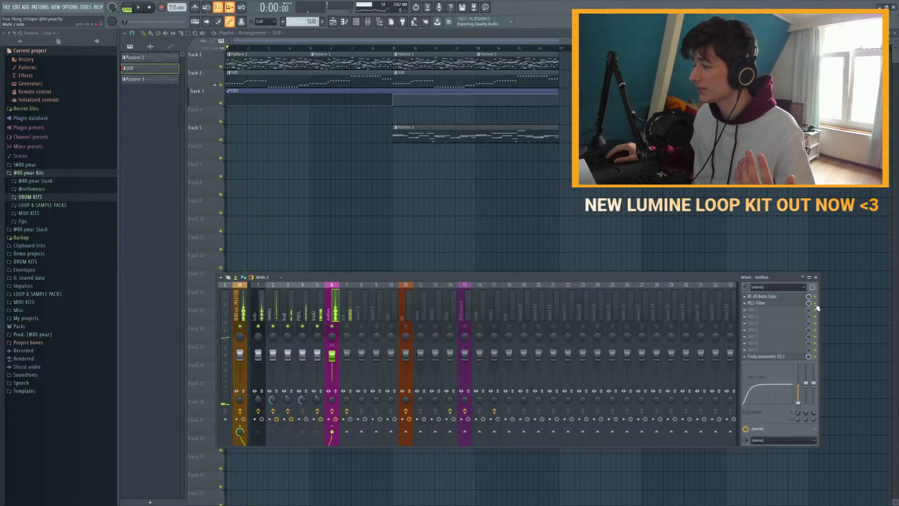
pyautogui.press('space')
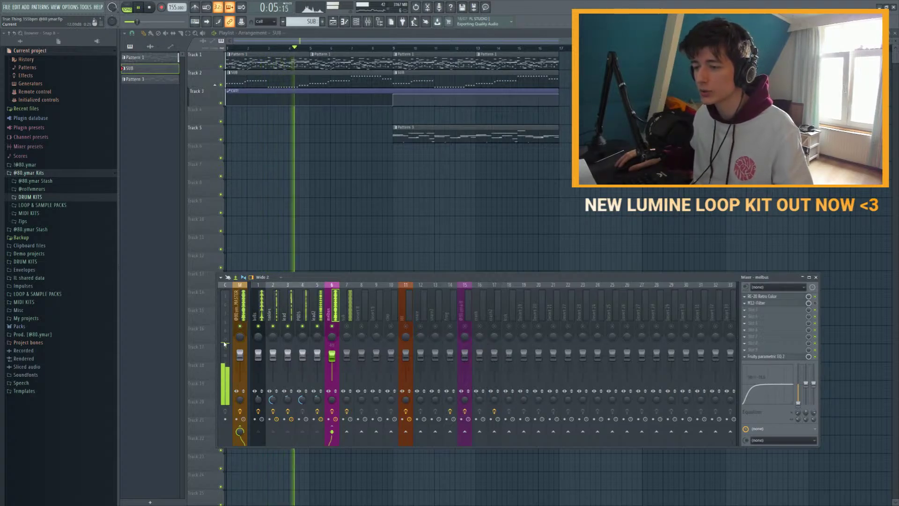
pyautogui.moveTo(312, 358); pyautogui.dragTo(311, 357)
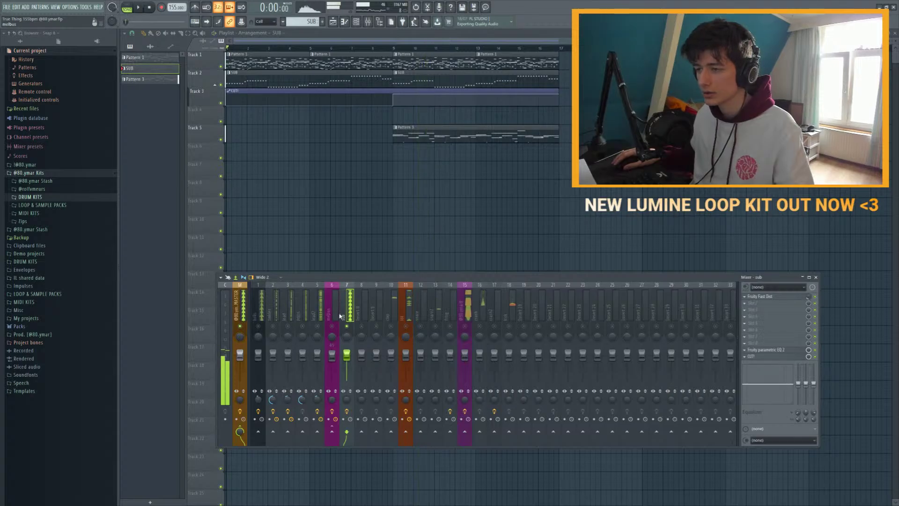
pyautogui.press('space')
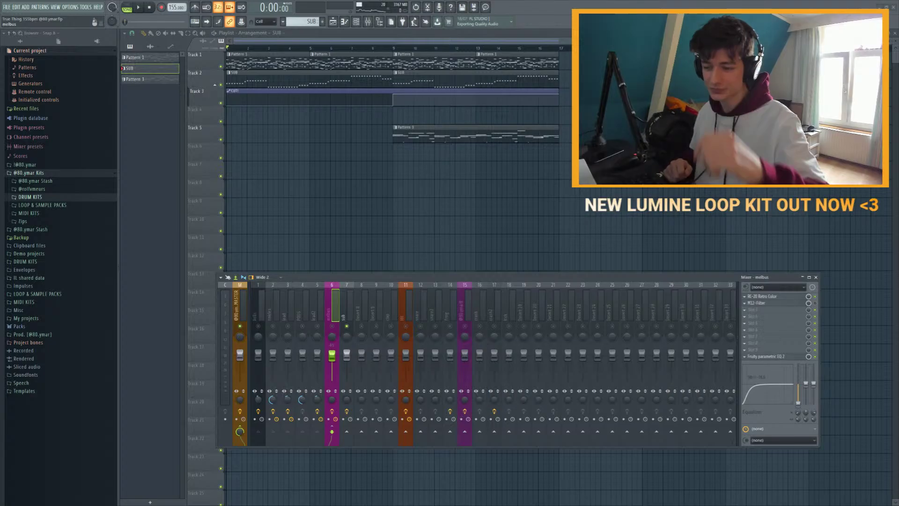
# Step: Re-enable all mixer tracks, play the full mix briefly from the start and return to the playlist alone
pyautogui.press('F9')
pyautogui.press('F9')
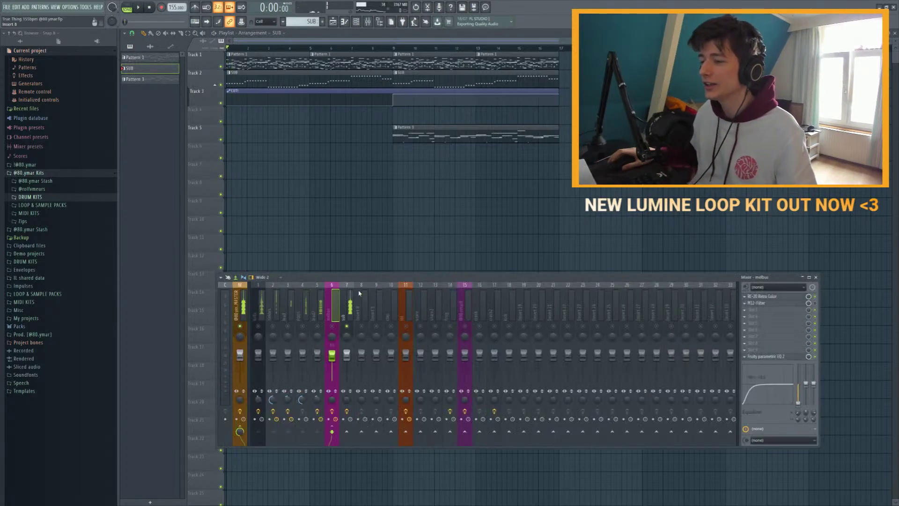
pyautogui.press('F9')
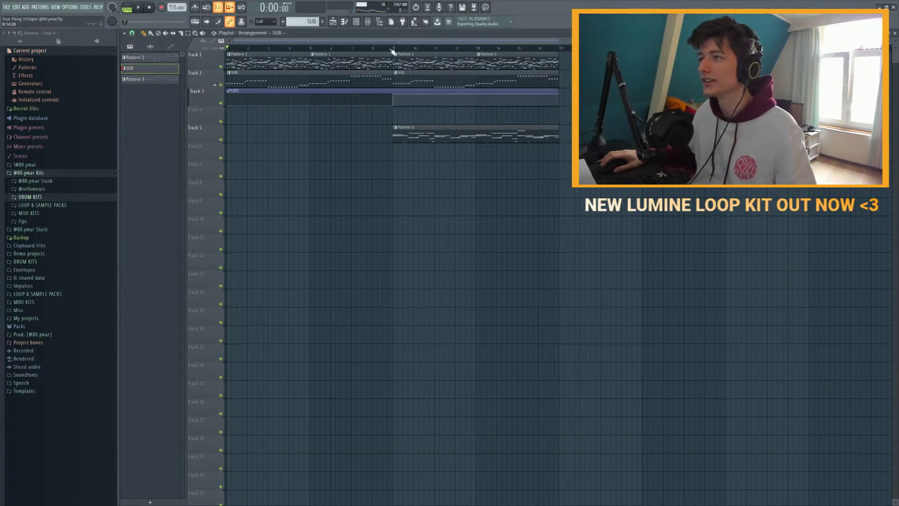
pyautogui.press('F9')
pyautogui.press('space')
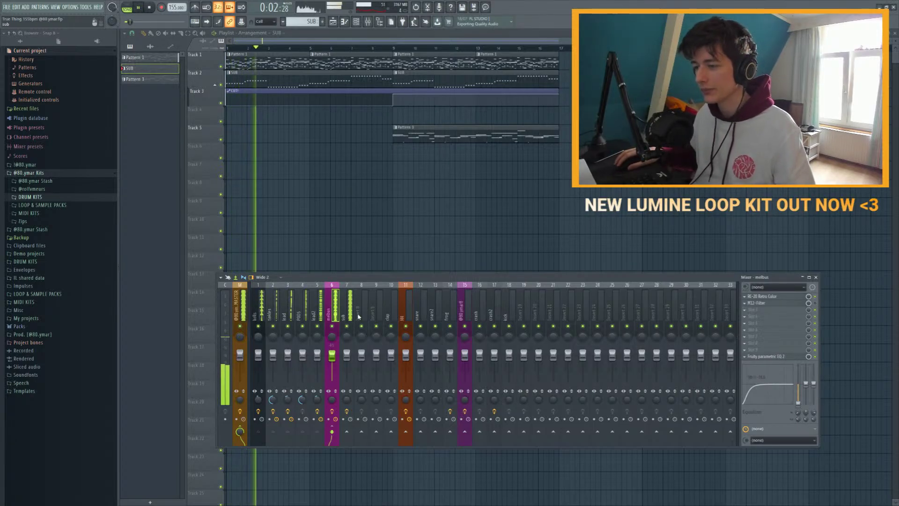
pyautogui.press('F6')
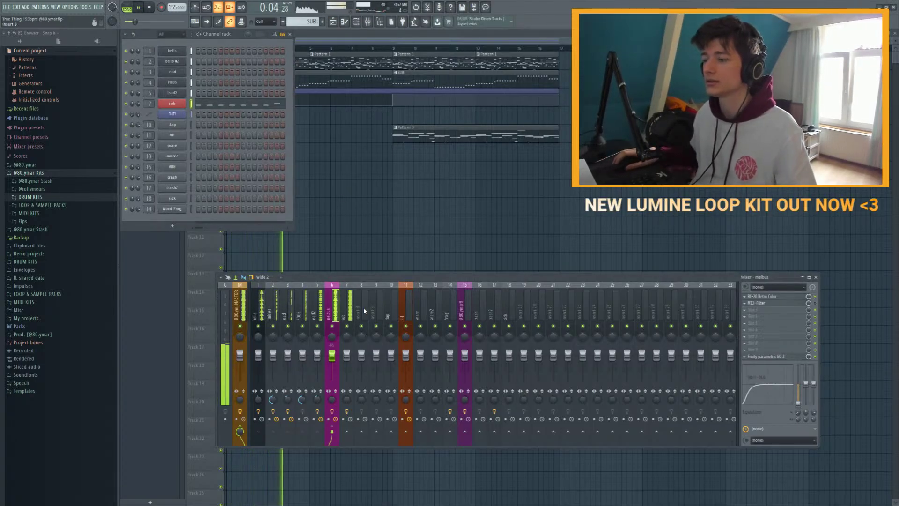
pyautogui.press('space')
pyautogui.press('F12')
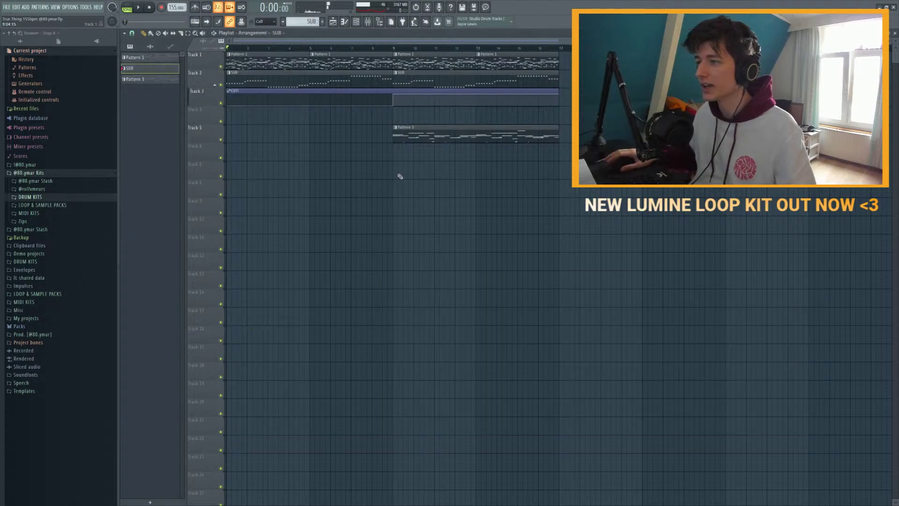
# Step: Play the drum section from bar 9 with the mixer open to check the levels
pyautogui.press('F9')
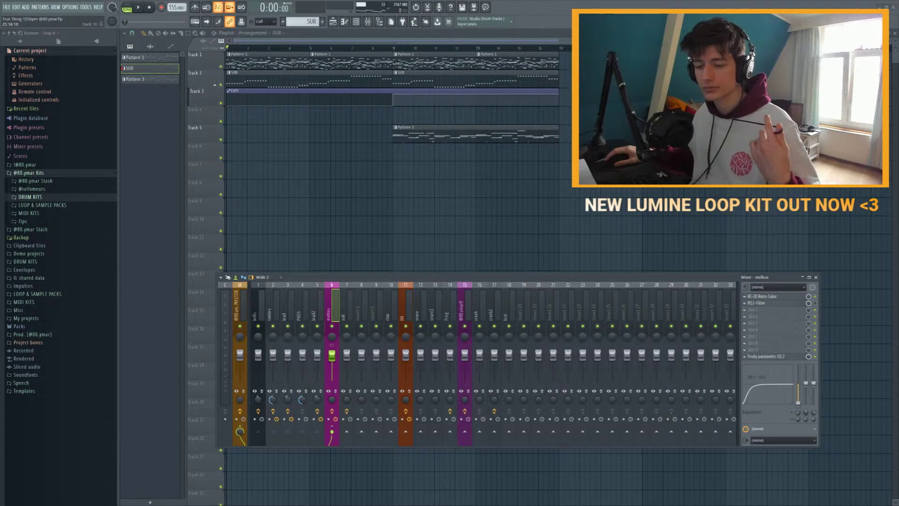
pyautogui.press('F9')
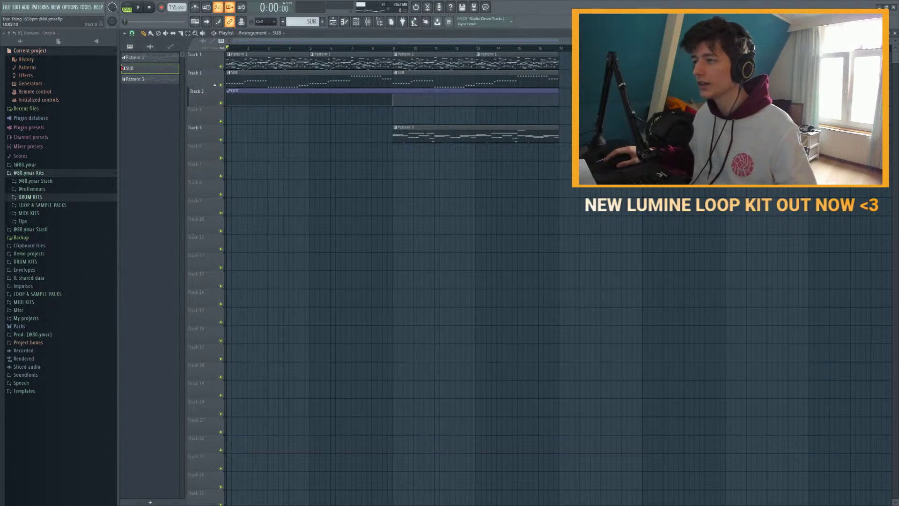
pyautogui.press('F9')
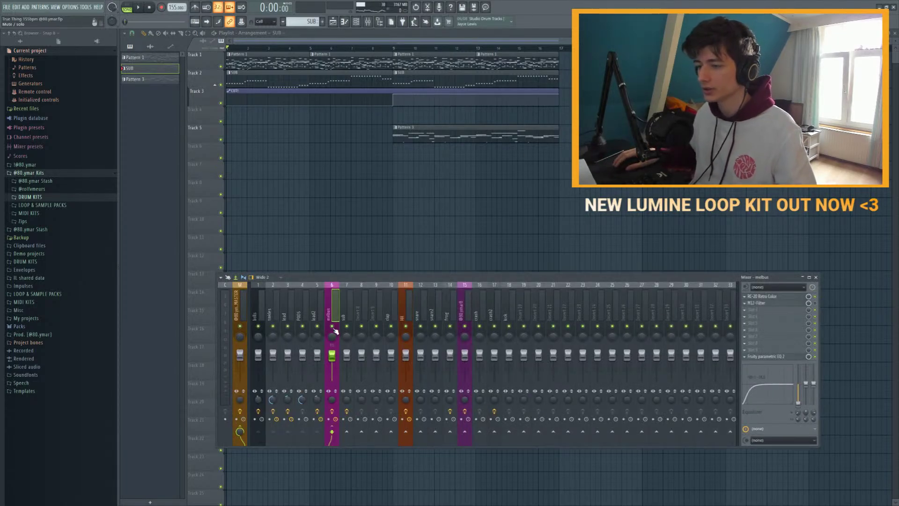
pyautogui.press('space')
pyautogui.press('F9')
pyautogui.click(393, 47)
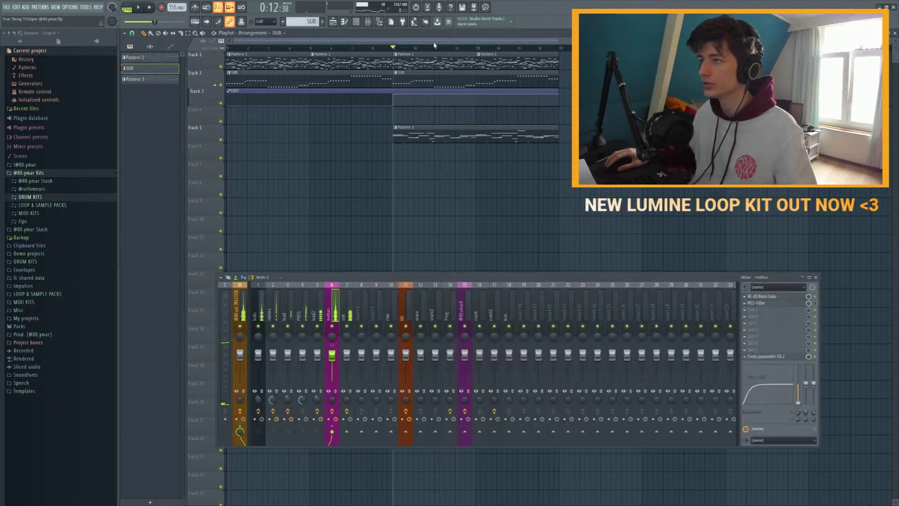
pyautogui.press('F9')
pyautogui.press('space')
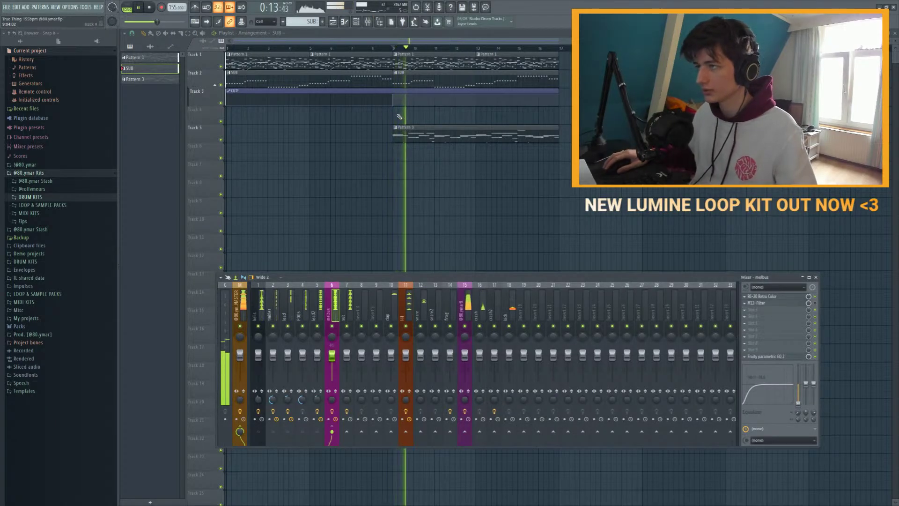
# Step: Extend track 1 in the playlist with further Pattern 1 clips from bar 17 onward
pyautogui.press('F9')
pyautogui.moveTo(608, 196); pyautogui.dragTo(406, 34)
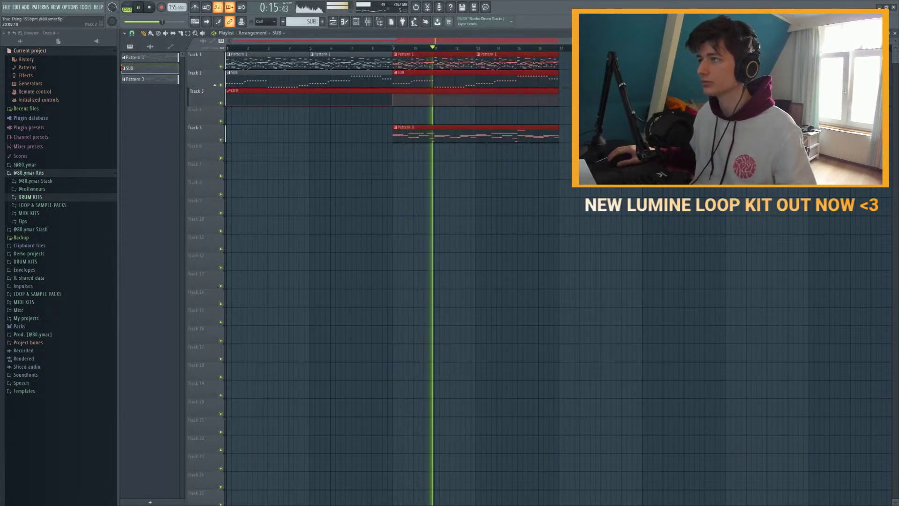
pyautogui.click(305, 61)
pyautogui.scroll(-2, 306, 61)
# Step: Colour the SUB pattern red with its automation track collapsed, and place another Pattern 3 clip at bar 17 on track 5
pyautogui.click(215, 85)
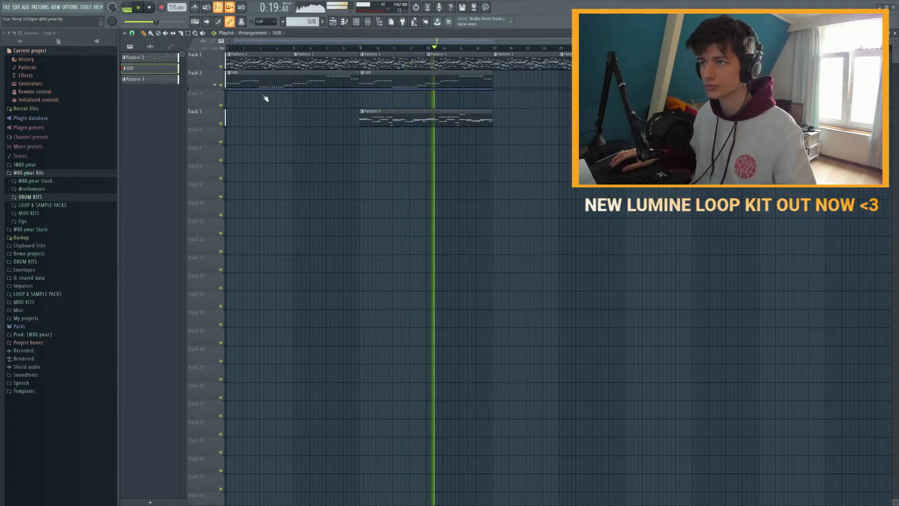
pyautogui.click(326, 88)
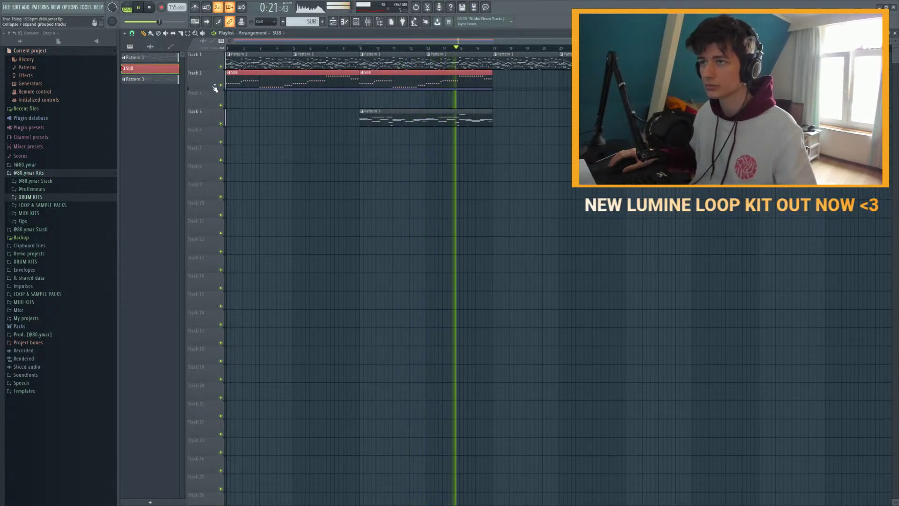
pyautogui.click(501, 117)
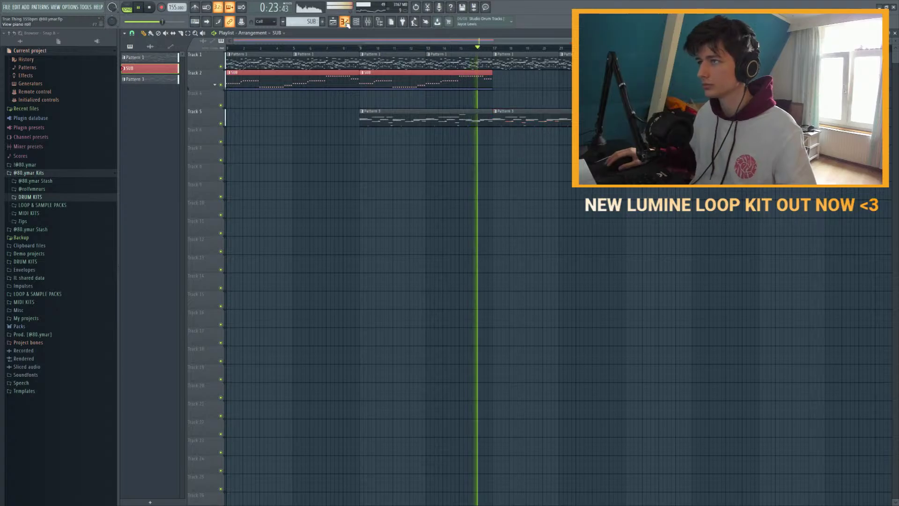
# Step: Raise the last four notes of the SUB pattern to just above the preceding run and resume playback
pyautogui.click(368, 21)
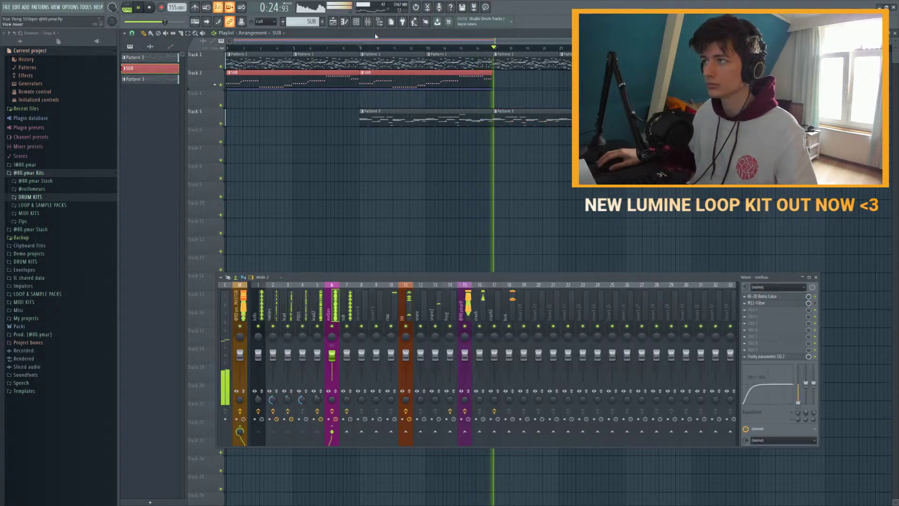
pyautogui.doubleClick(463, 81)
pyautogui.press('space')
pyautogui.moveTo(602, 232); pyautogui.dragTo(783, 262)
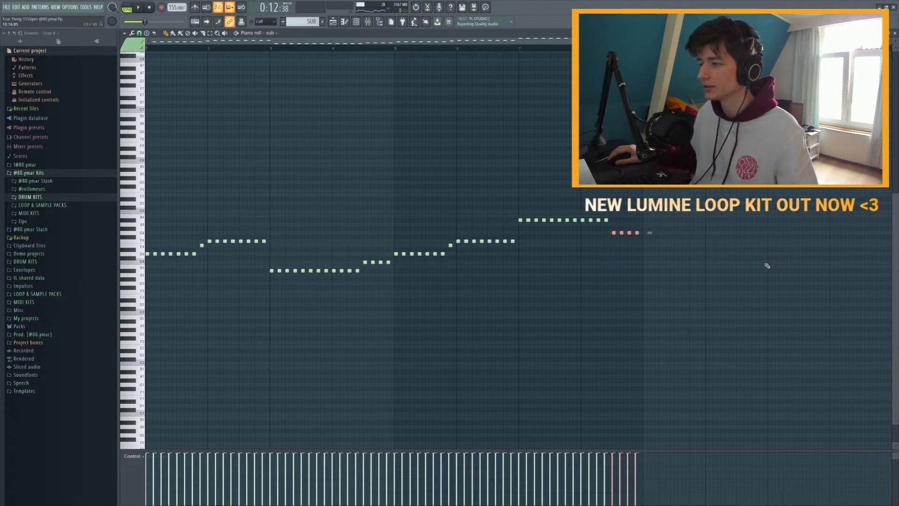
pyautogui.moveTo(392, 275); pyautogui.dragTo(614, 212)
pyautogui.press('space')
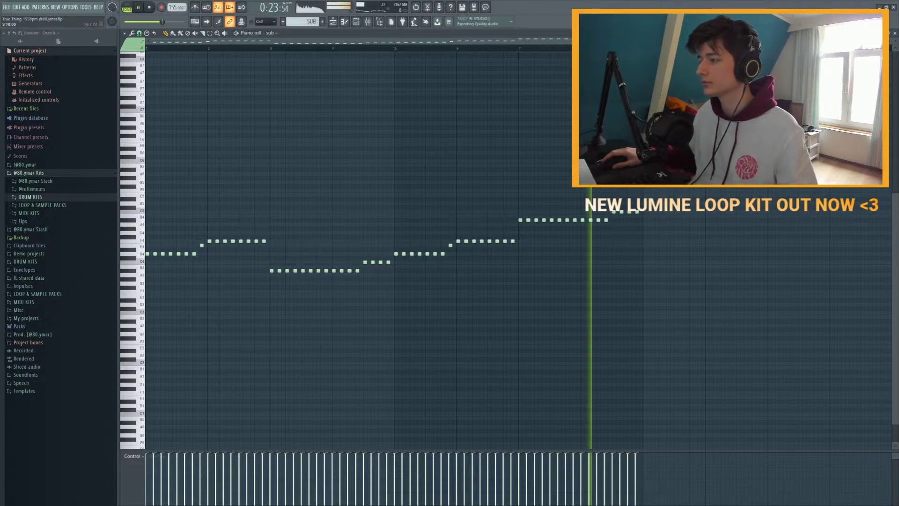
# Step: Listen to the edited SUB ending from the playlist, stop playback and expand the tracks grouped under track 2
pyautogui.press('F7')
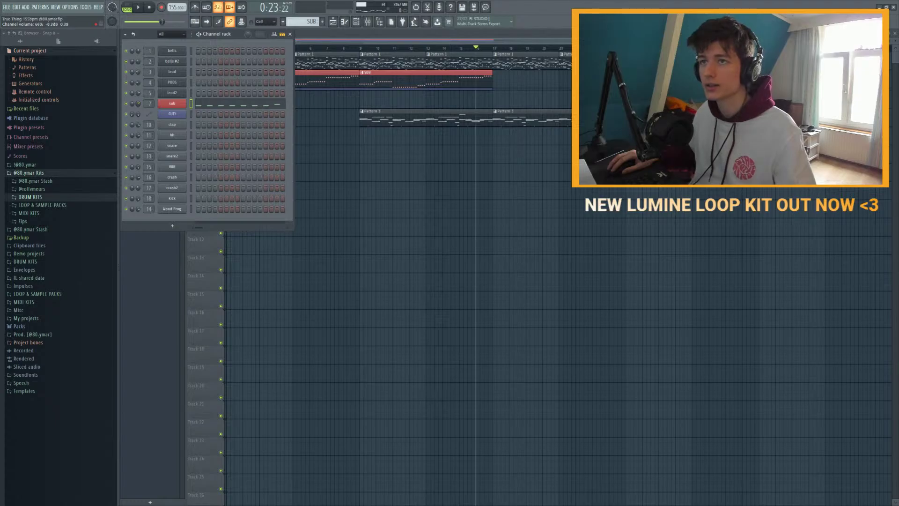
pyautogui.press('F6')
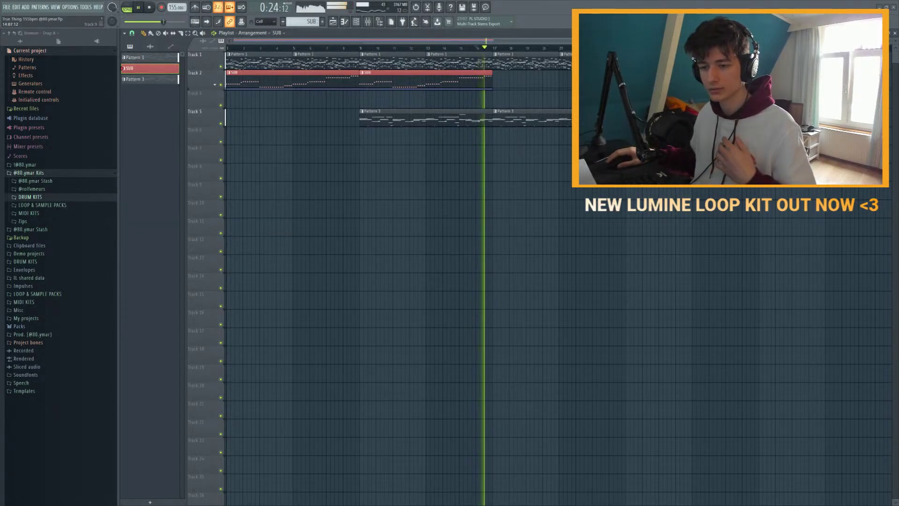
pyautogui.press('space')
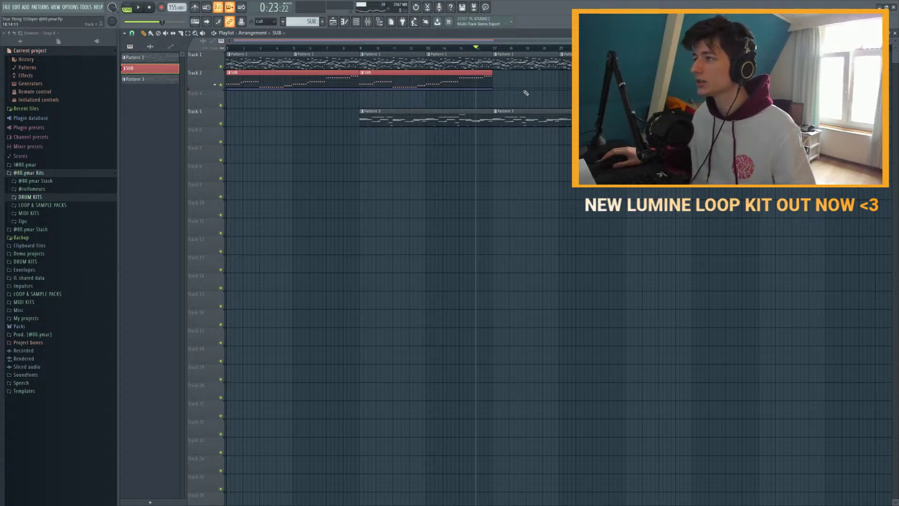
pyautogui.click(215, 85)
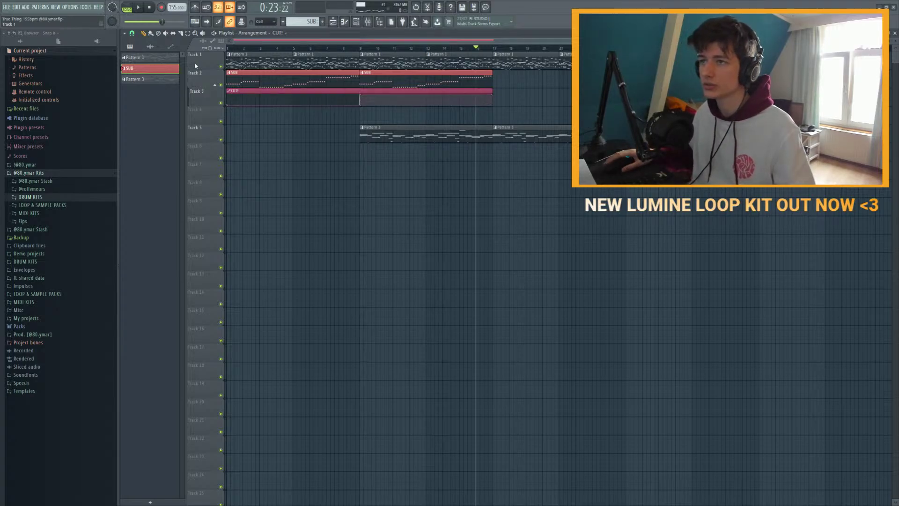
# Step: Copy the SUB clip and its CUT! automation clip to bar 17 on tracks 2 and 3
pyautogui.click(216, 86)
pyautogui.click(214, 87)
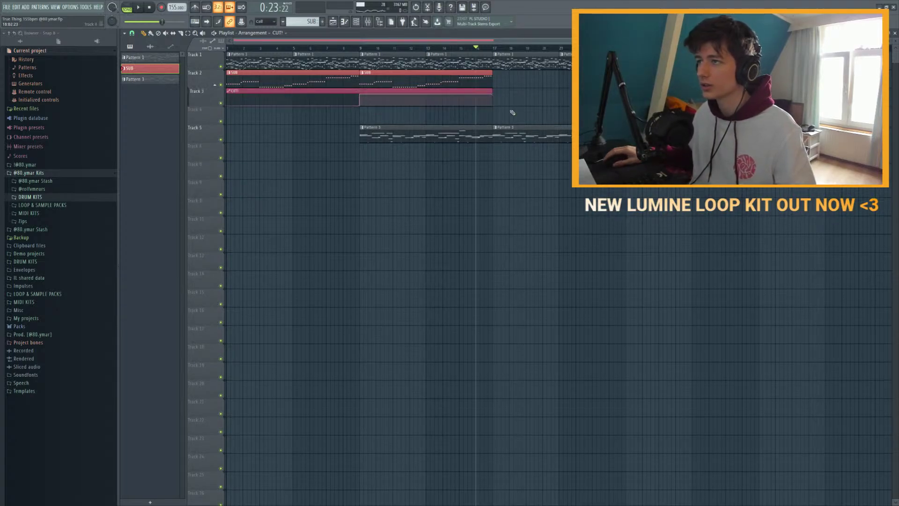
pyautogui.moveTo(490, 124); pyautogui.dragTo(227, 68)
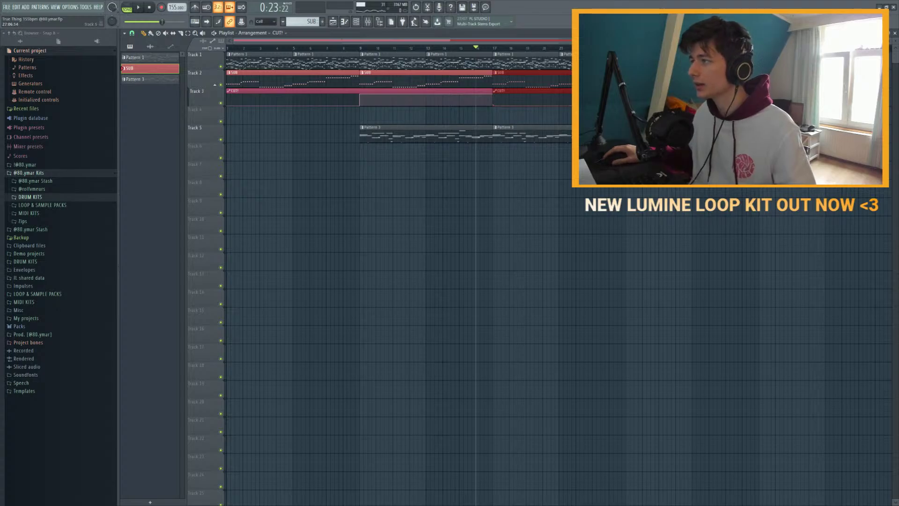
# Step: Collapse the SUB track group and move it down to track 3, and move the Pattern 3 track down to track 10
pyautogui.click(215, 85)
pyautogui.moveTo(275, 74); pyautogui.dragTo(276, 90)
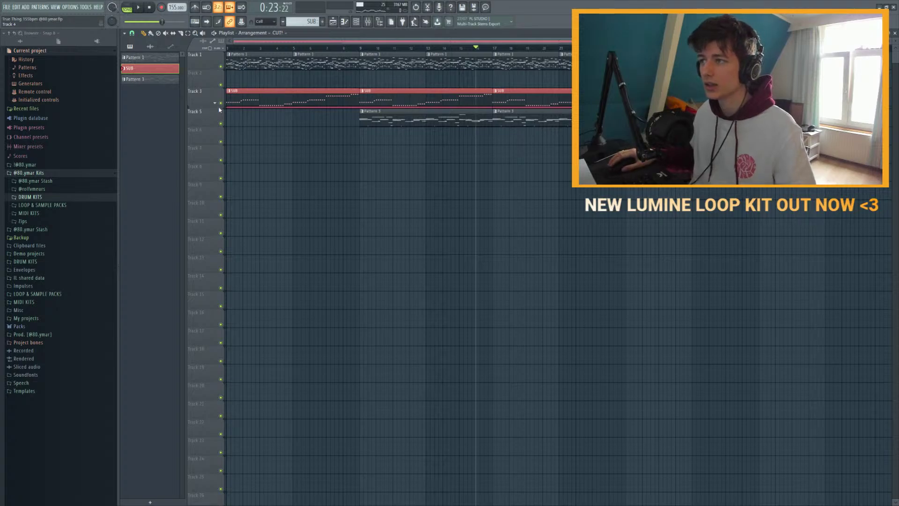
pyautogui.click(194, 111)
pyautogui.press('Down')
pyautogui.press('Down')
pyautogui.press('Down')
pyautogui.press('Down')
pyautogui.press('Down')
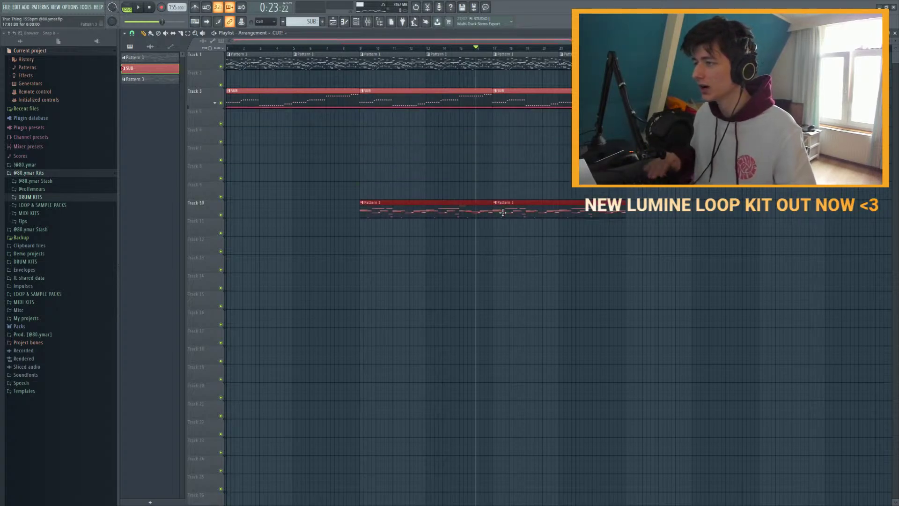
# Step: Move the collapsed SUB track group down to track 6
pyautogui.click(209, 94)
pyautogui.press('Down')
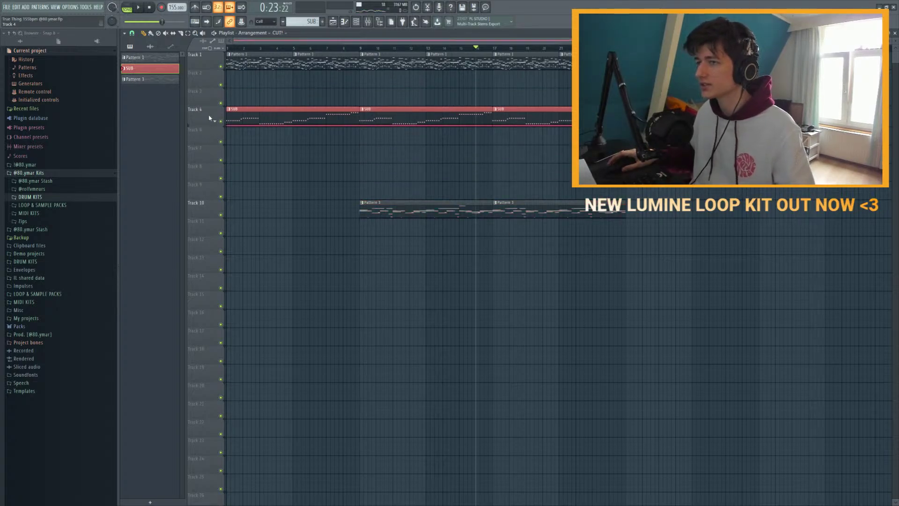
pyautogui.press('Down')
pyautogui.press('Down')
# Step: Split Pattern 1 by channel and repeat the resulting patterns, bells through lead2, from bar 1 on tracks 1 to 5
pyautogui.click(229, 48)
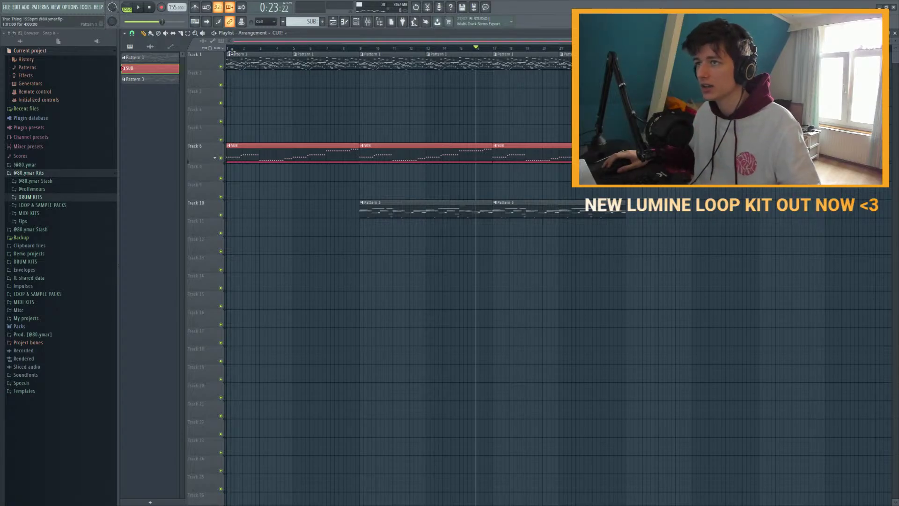
pyautogui.click(235, 58)
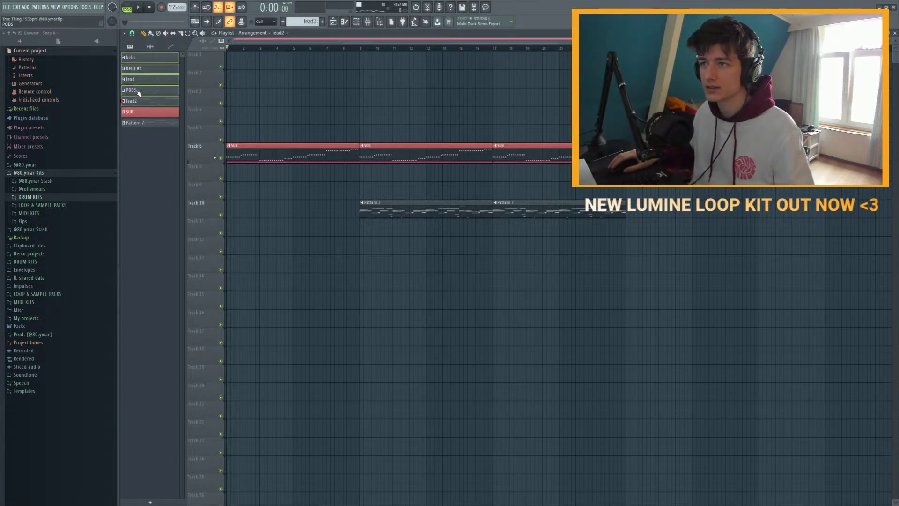
pyautogui.moveTo(251, 73); pyautogui.dragTo(240, 73)
pyautogui.moveTo(319, 142); pyautogui.dragTo(227, 52)
pyautogui.hotkey('ctrl', 'b')
pyautogui.hotkey('ctrl', 'b')
pyautogui.hotkey('ctrl', 'b')
pyautogui.hotkey('ctrl', 'b')
pyautogui.hotkey('ctrl', 'b')
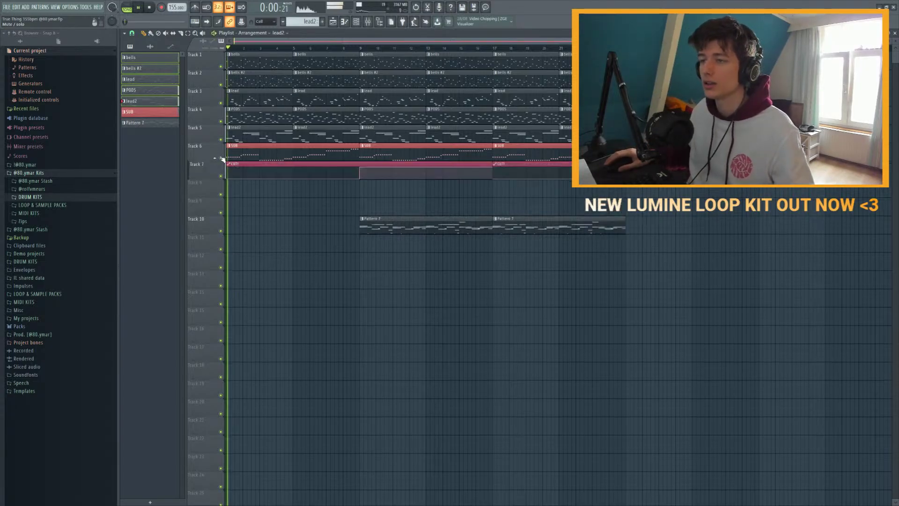
# Step: Solo the SUB and CUT! tracks and compare the sub with Fruity Fast Dist switched off and on in the mixer
pyautogui.keyDown('ctrl'); pyautogui.click(223, 176); pyautogui.keyUp('ctrl')
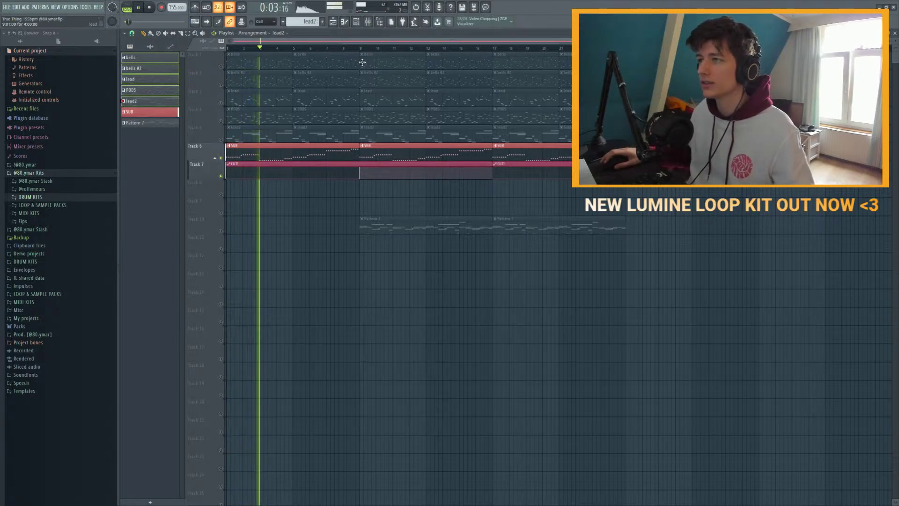
pyautogui.press('space')
pyautogui.press('F9')
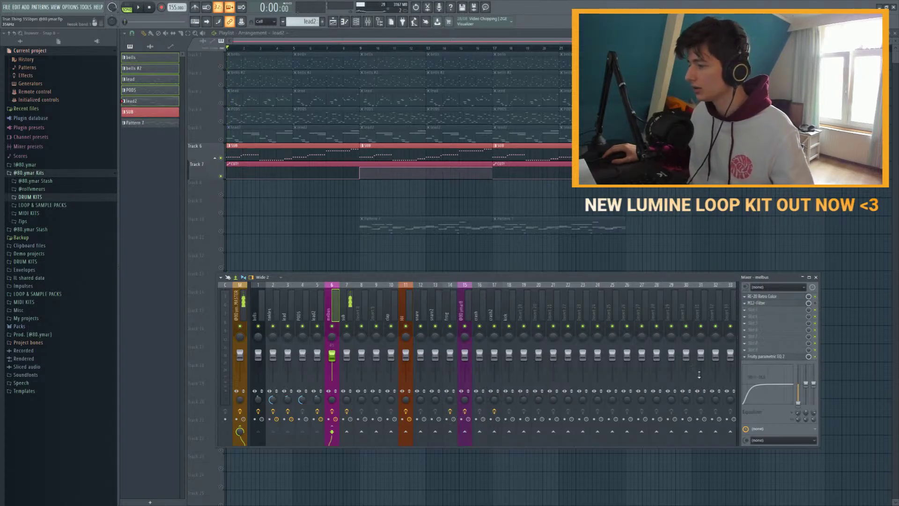
pyautogui.press('Right')
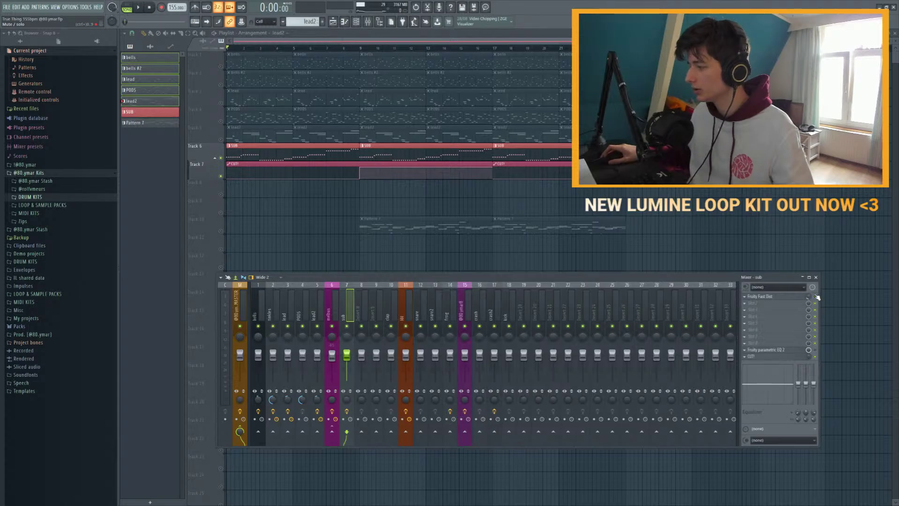
pyautogui.press('space')
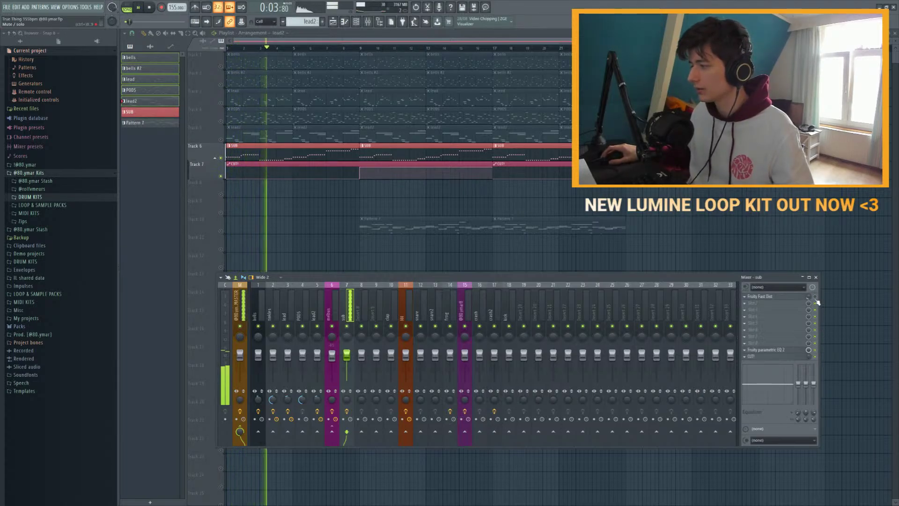
pyautogui.press('space')
pyautogui.press('space')
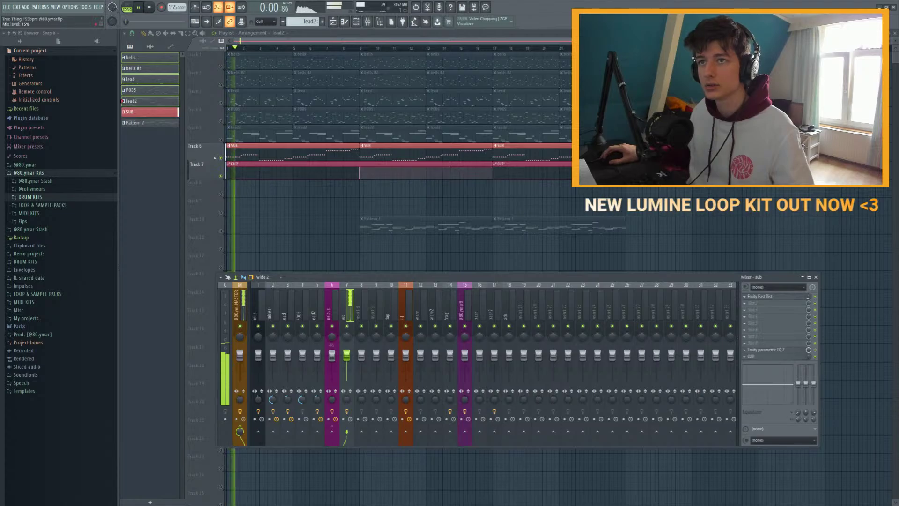
pyautogui.press('space')
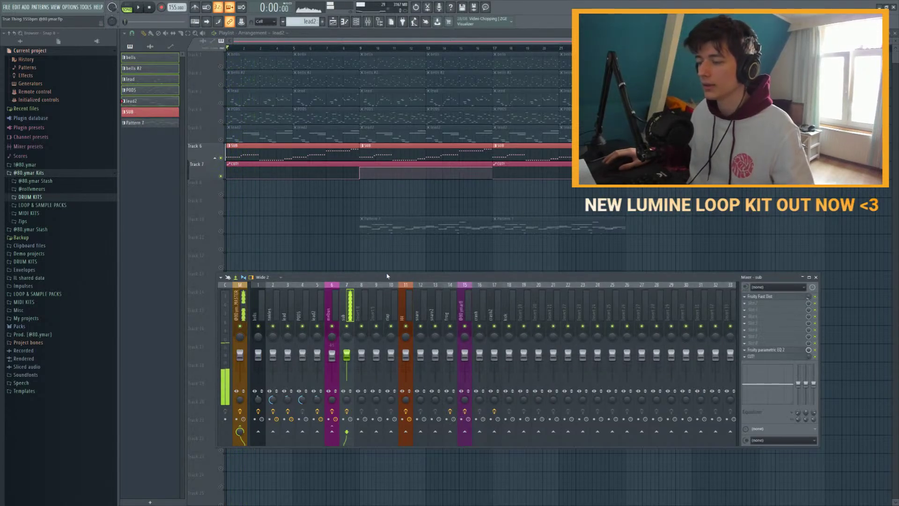
pyautogui.press('F9')
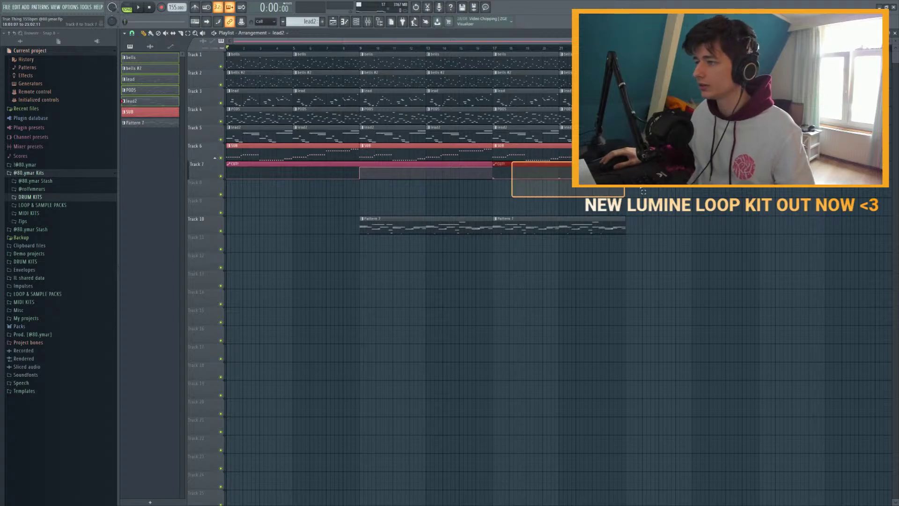
# Step: Play the full arrangement from bar 9 and check the levels in the mixer with the melody bus selected
pyautogui.click(362, 47)
pyautogui.press('space')
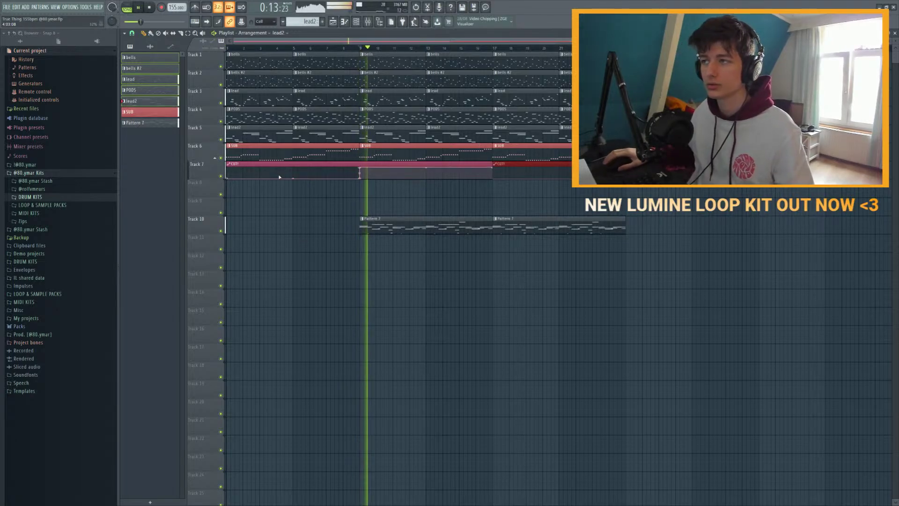
pyautogui.click(369, 22)
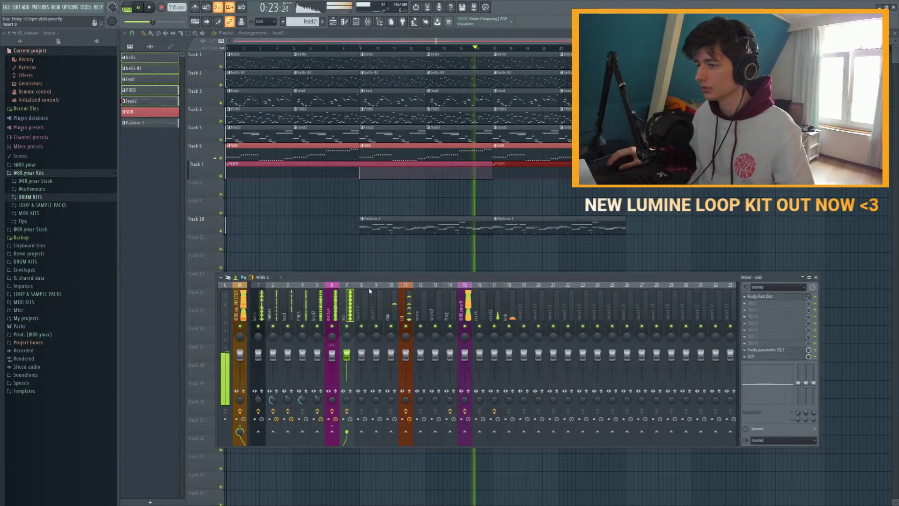
pyautogui.click(332, 311)
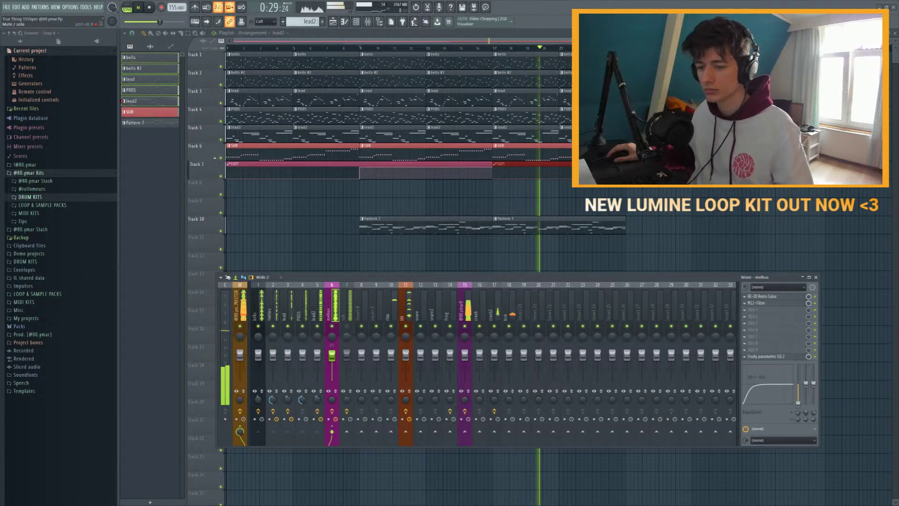
pyautogui.press('space')
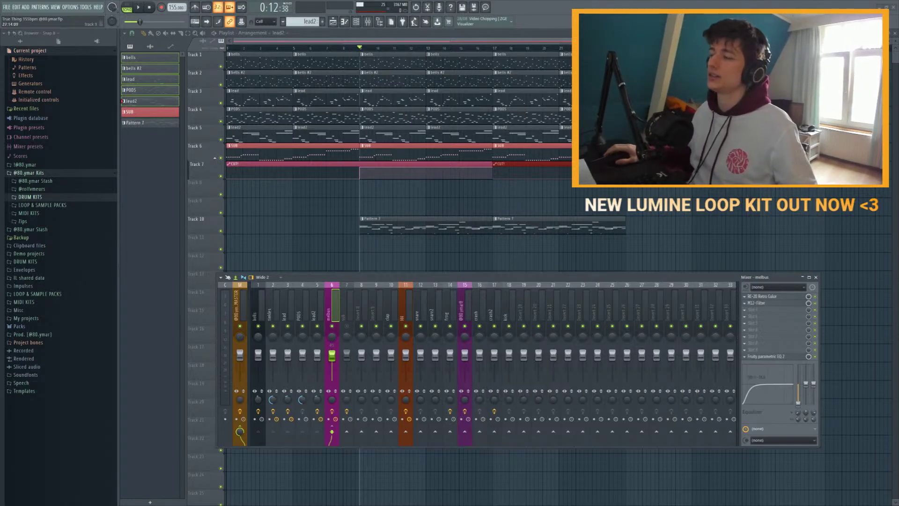
# Step: Close the mixer and replay the arrangement from bar 9 several times in the playlist to review it
pyautogui.press('F9')
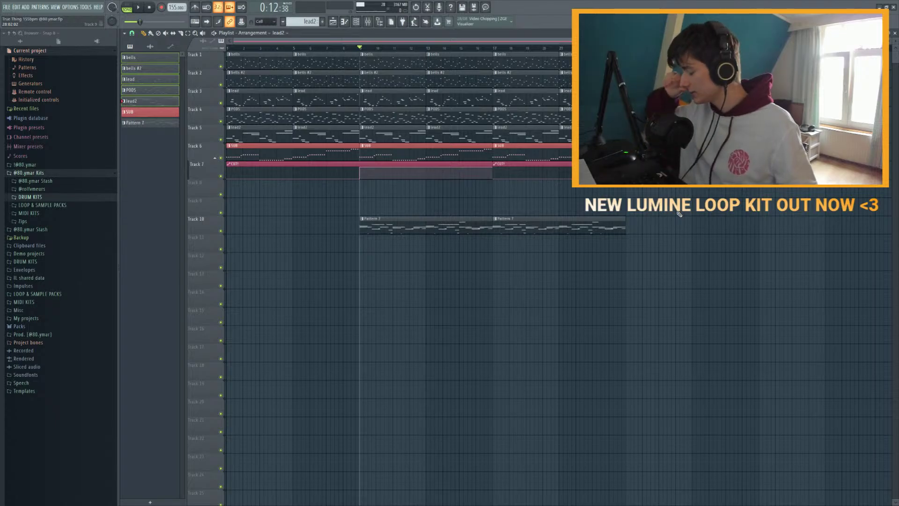
pyautogui.press('space')
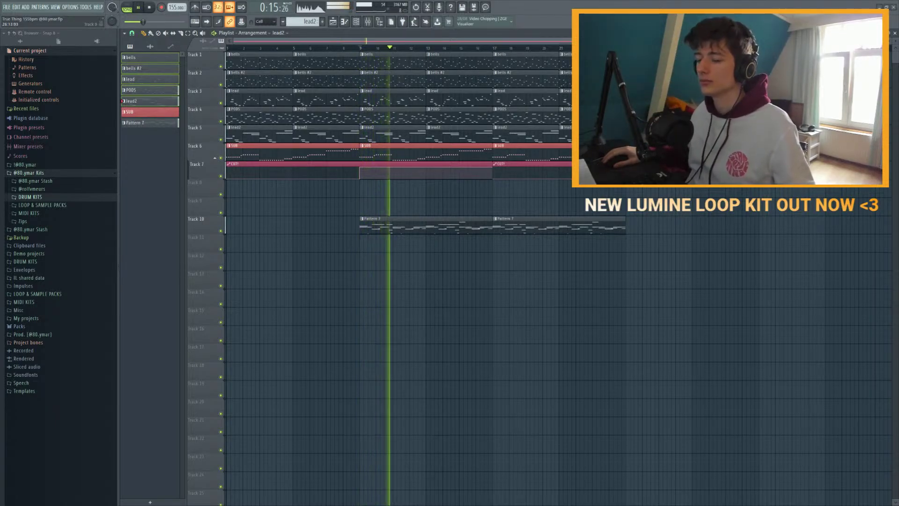
pyautogui.press('space')
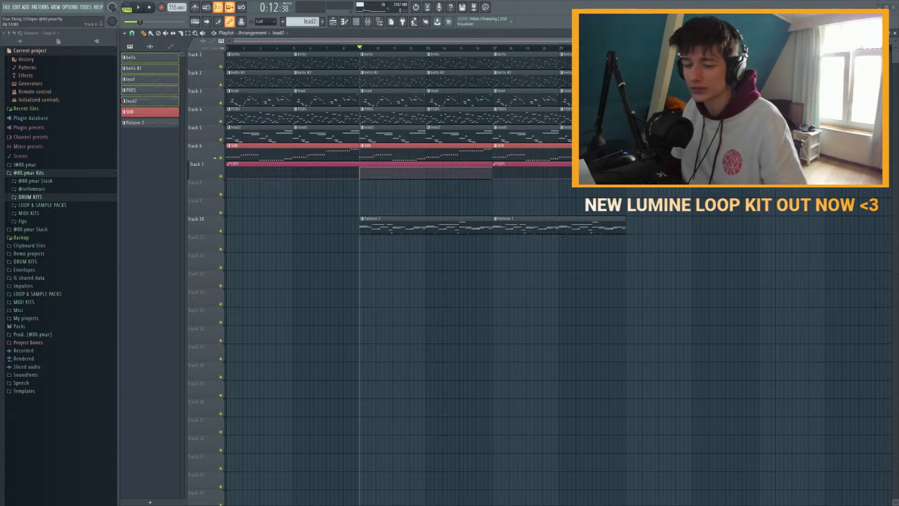
pyautogui.press('space')
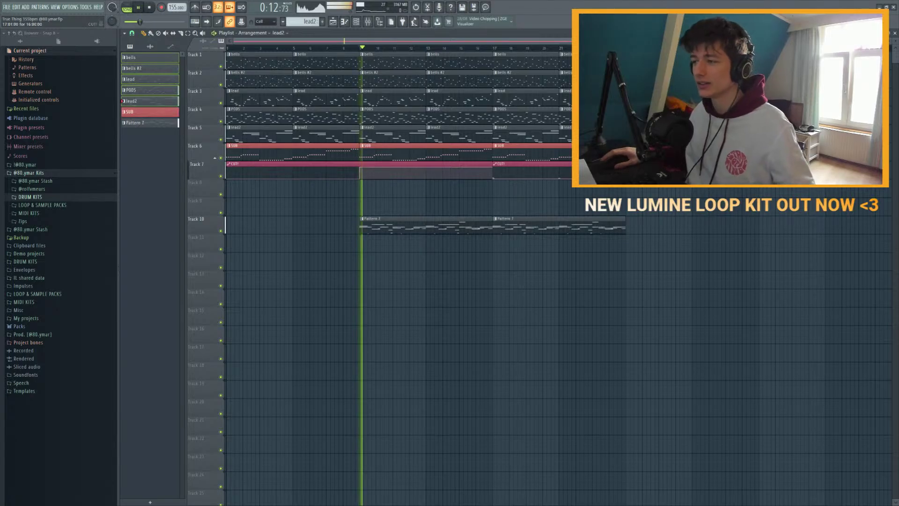
pyautogui.press('space')
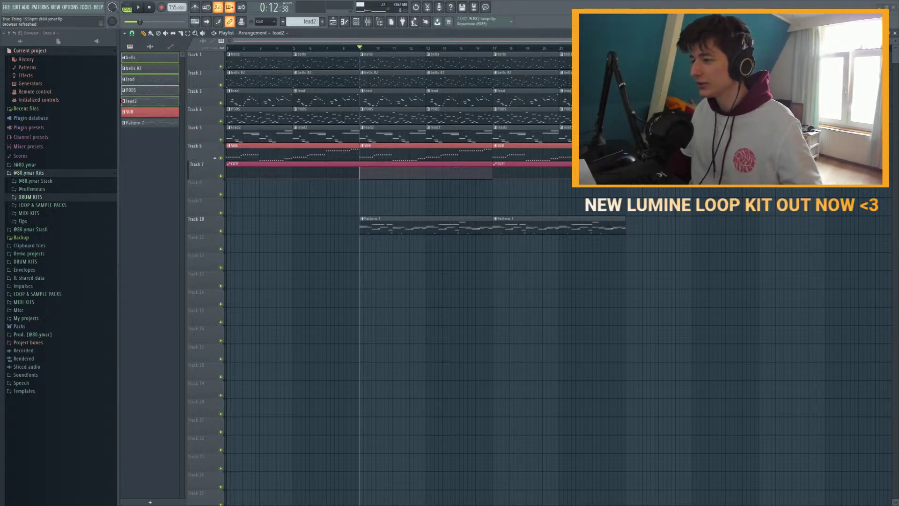
pyautogui.press('space')
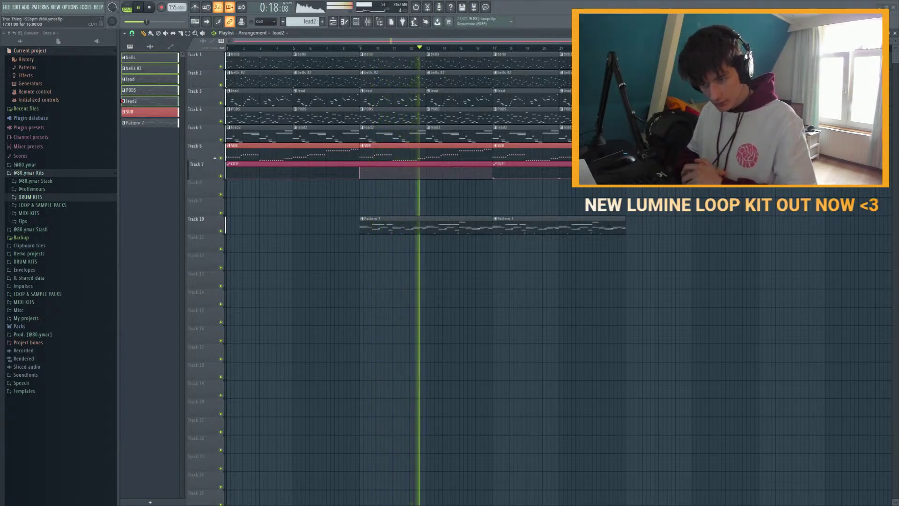
pyautogui.press('space')
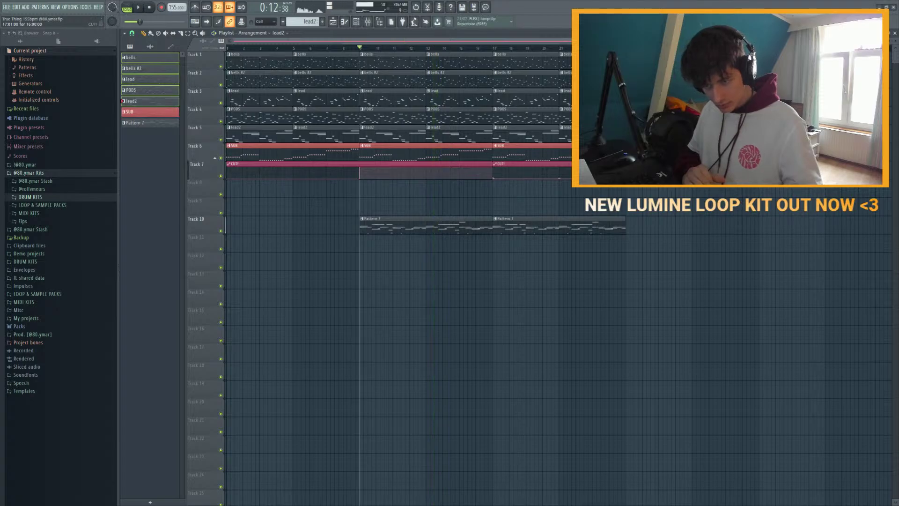